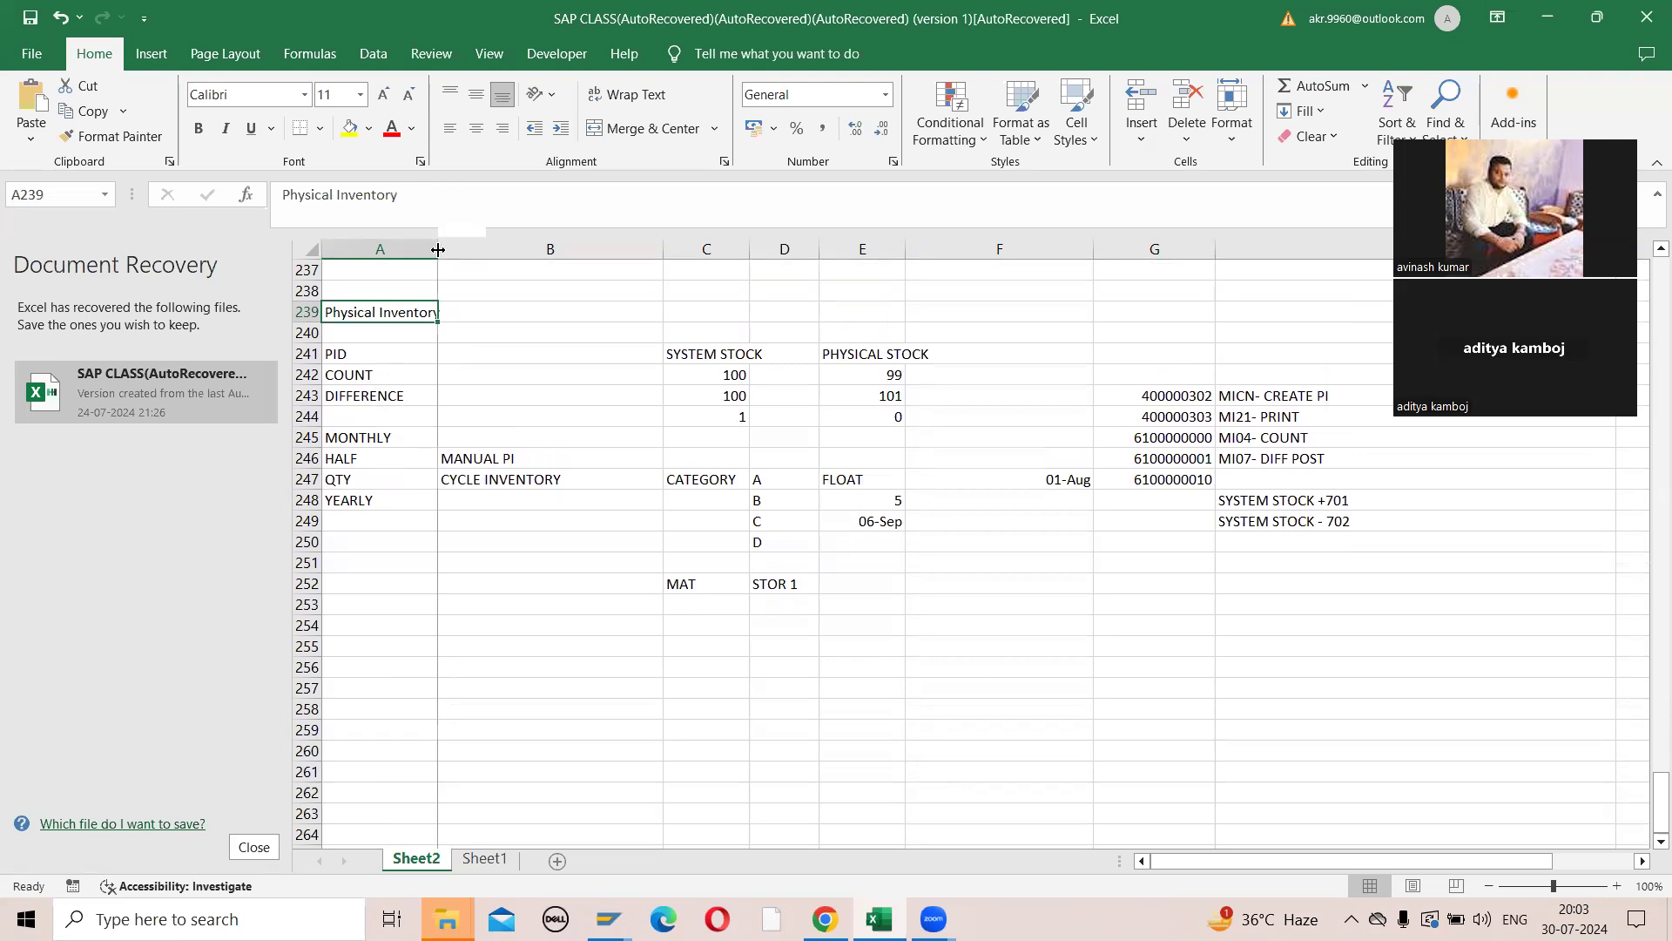
# - Widen columns C and E so the SYSTEM STOCK and PHYSICAL STOCK headings fit inside their cells
pyautogui.click(738, 354)
pyautogui.moveTo(760, 250); pyautogui.dragTo(794, 270)
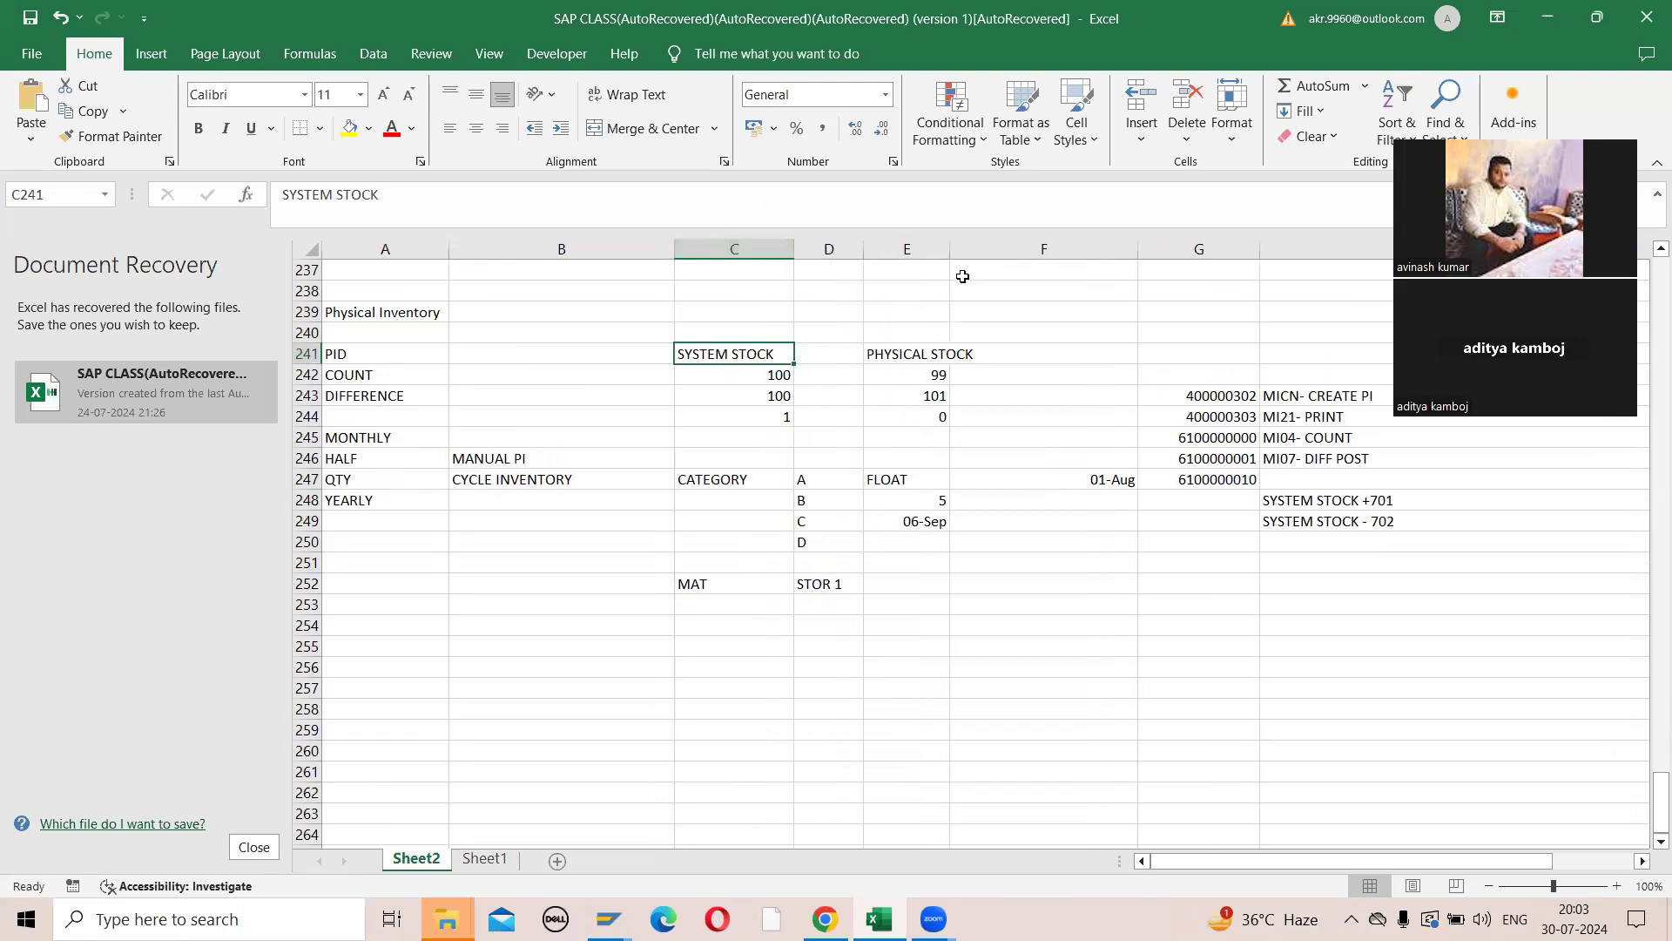
pyautogui.moveTo(952, 250); pyautogui.dragTo(983, 276)
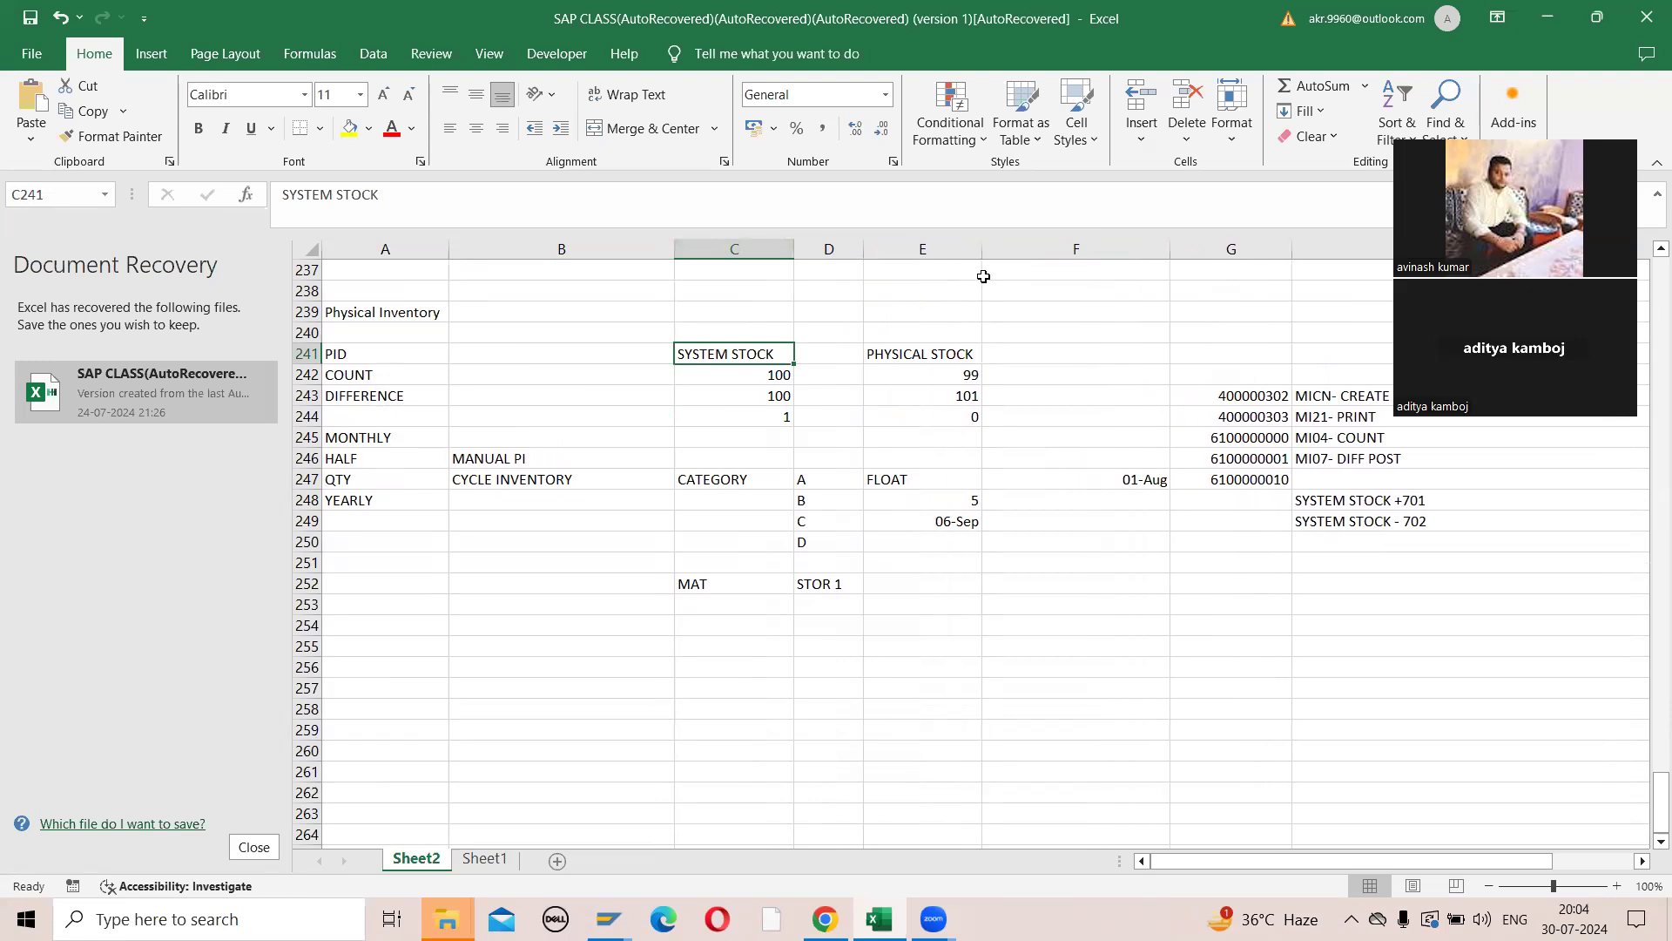
# - Review the Physical Inventory notes: the PID, COUNT and DIFFERENCE rows and their system stock and physical stock figures
pyautogui.click(393, 316)
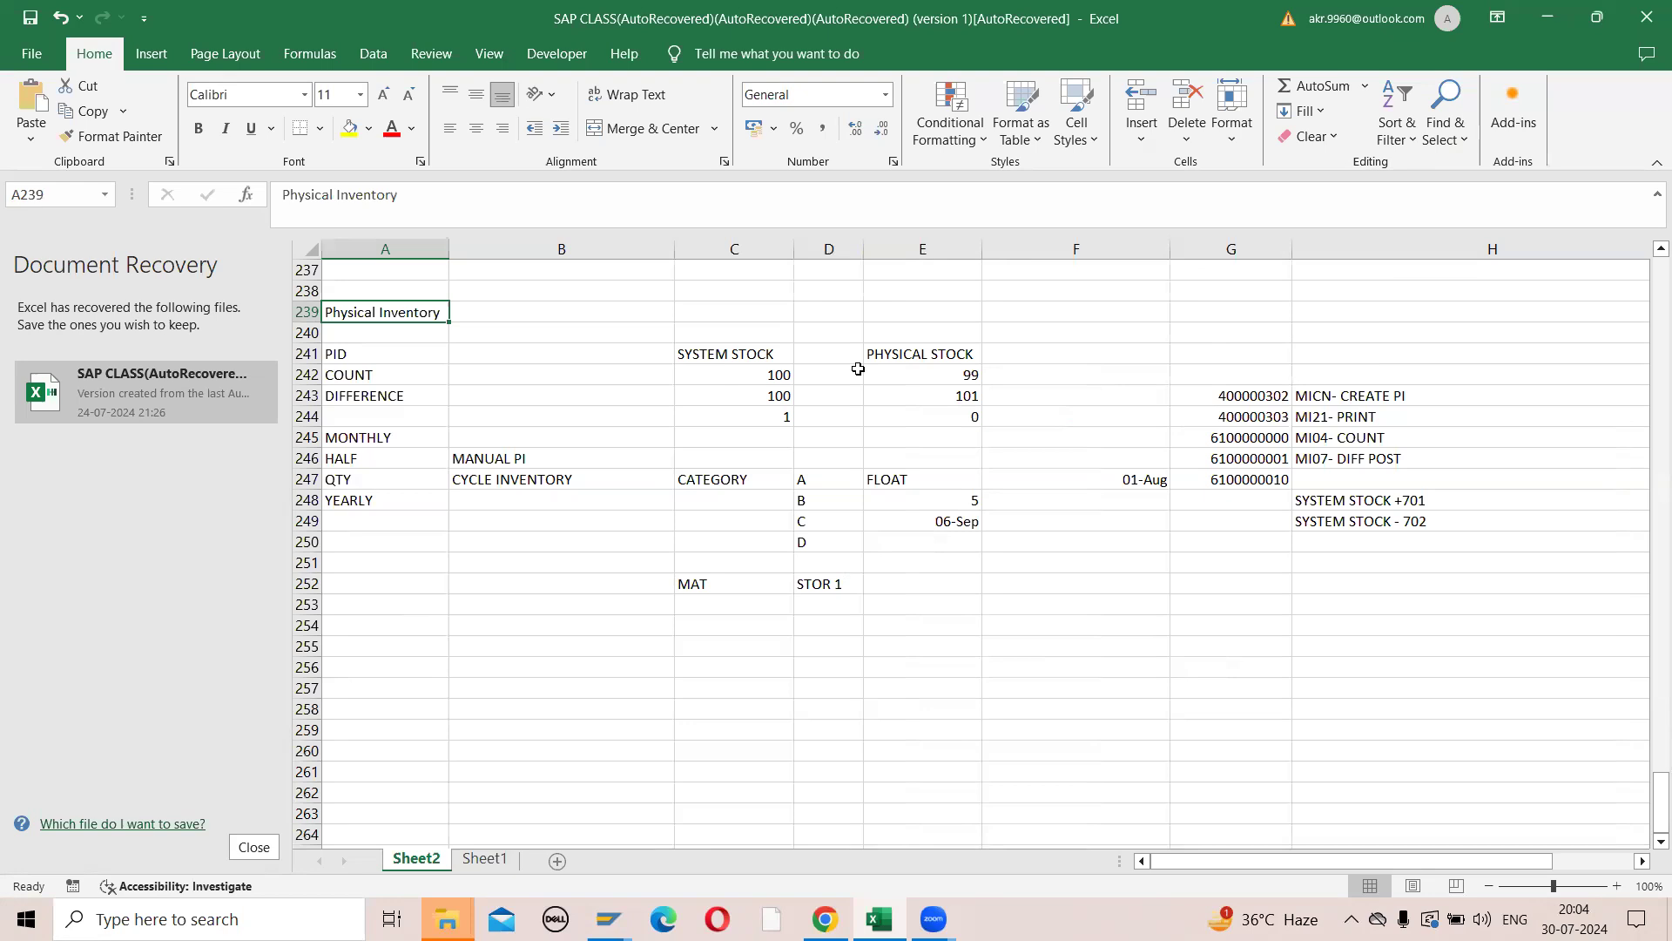
pyautogui.click(400, 353)
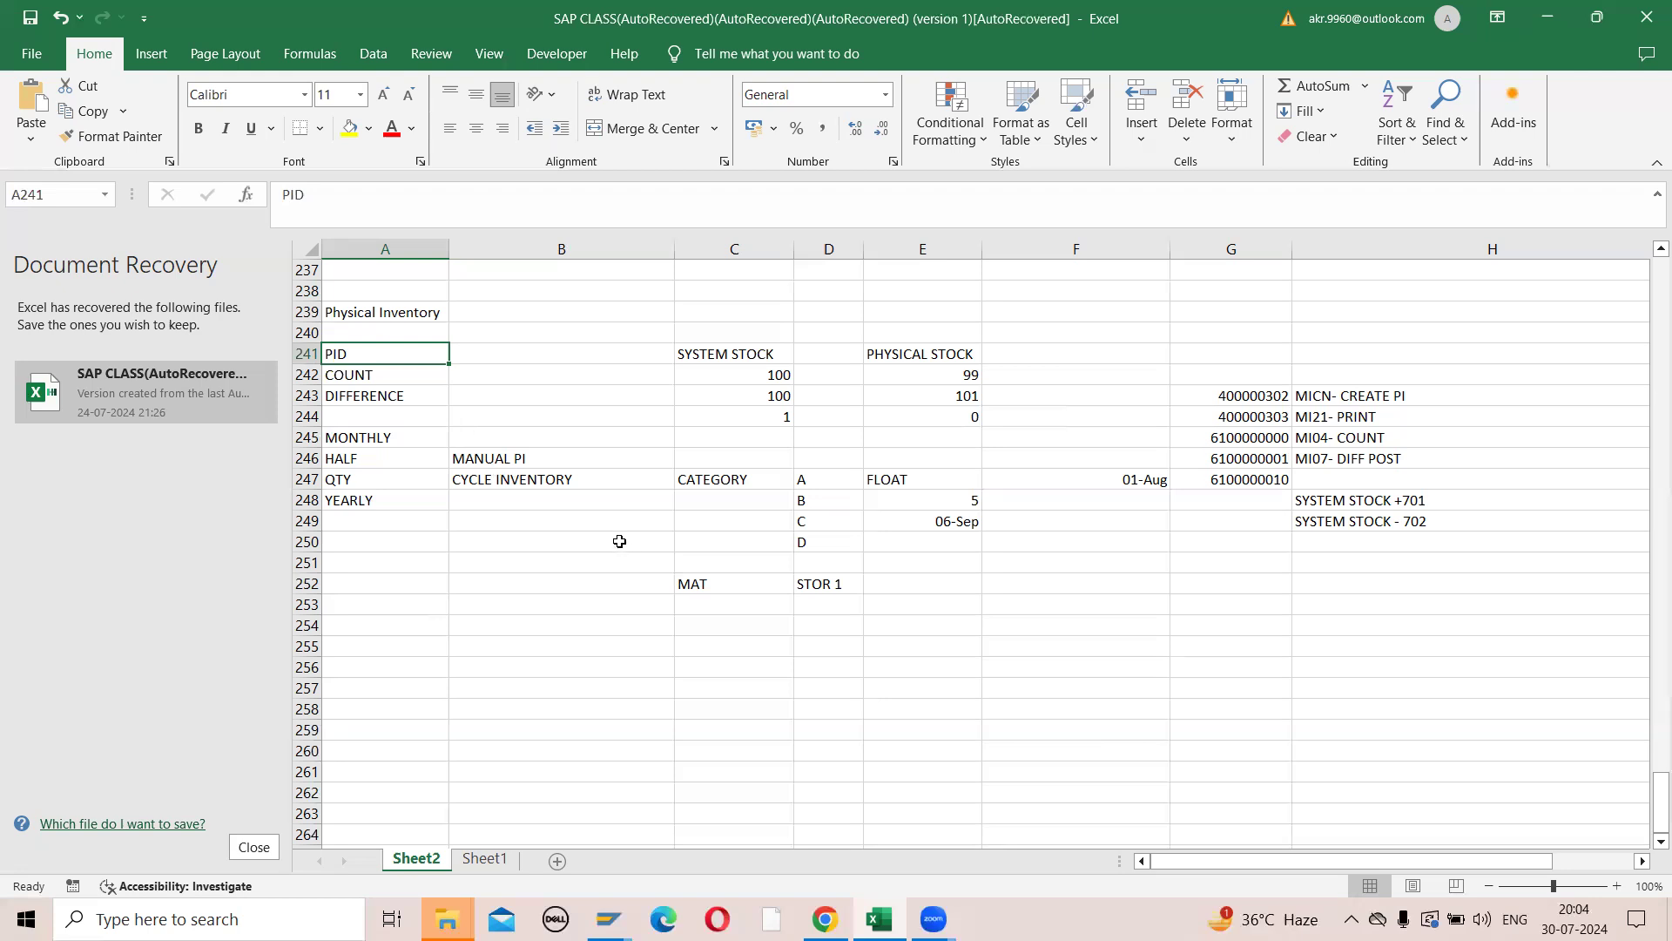
pyautogui.click(383, 376)
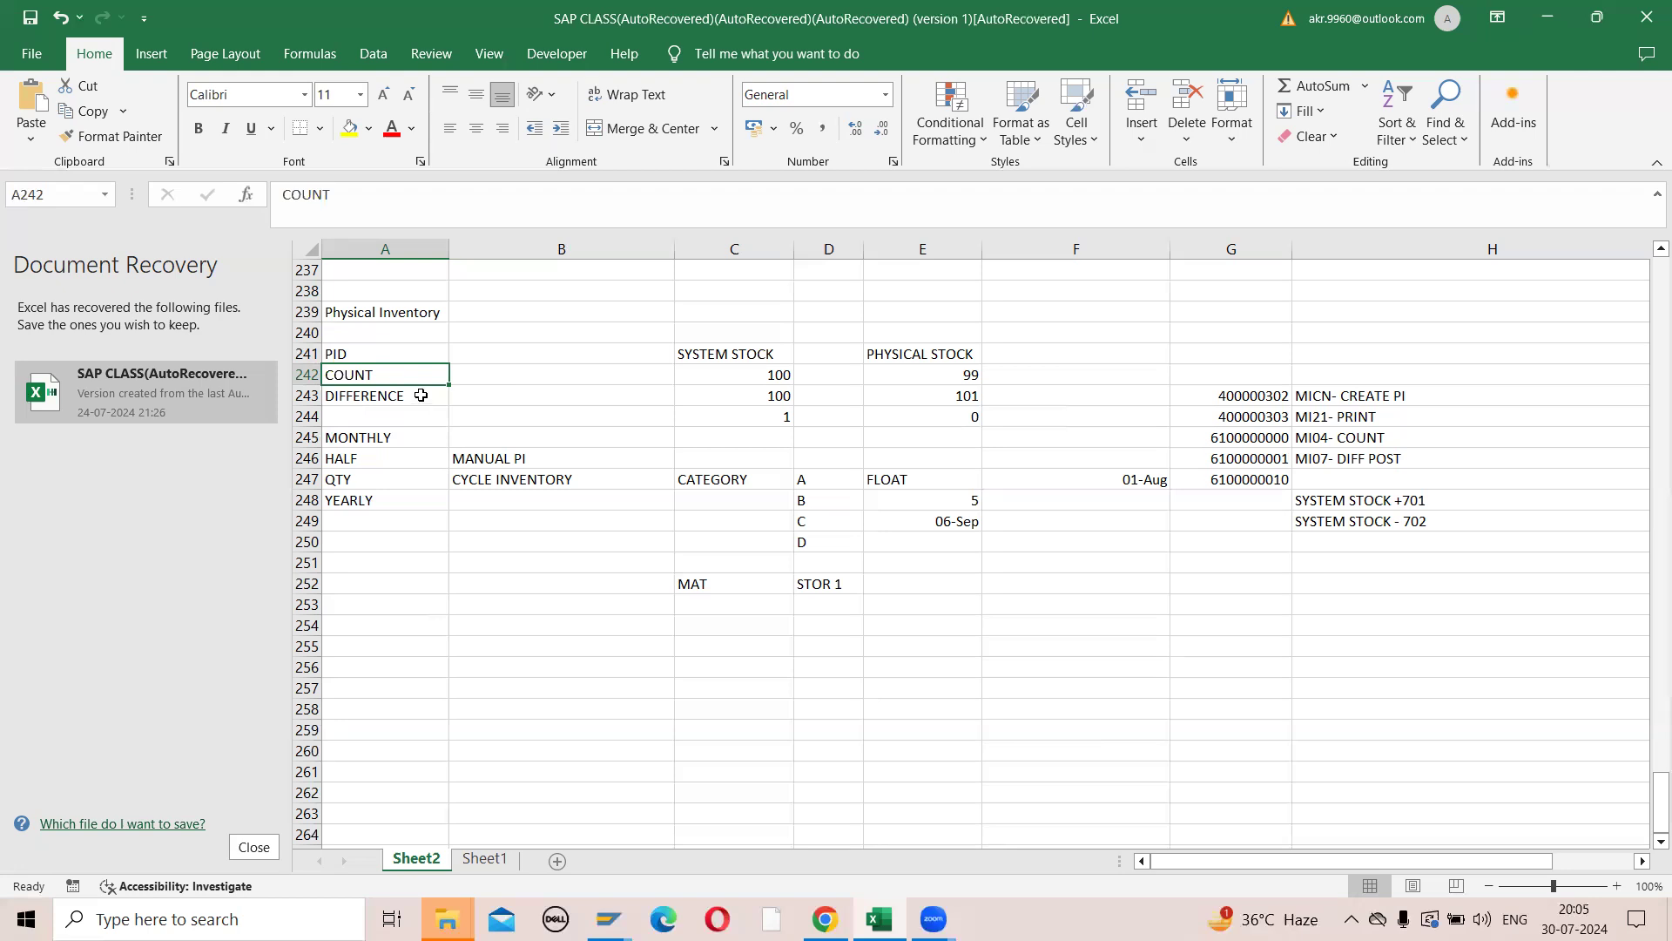
pyautogui.click(734, 354)
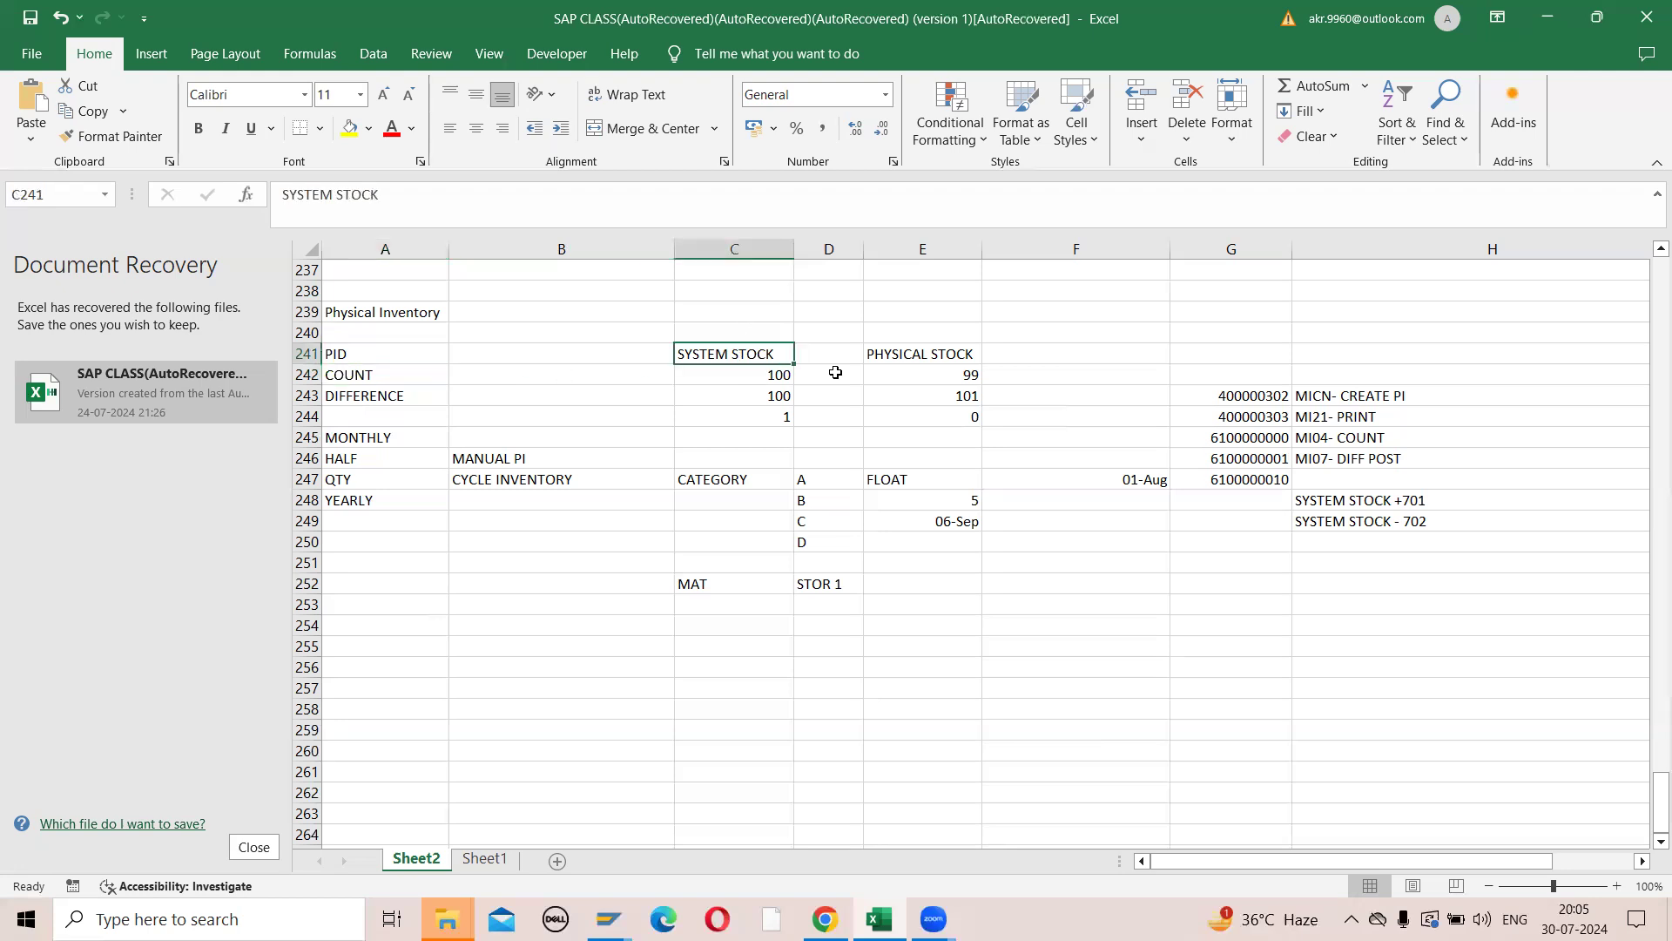
pyautogui.click(884, 361)
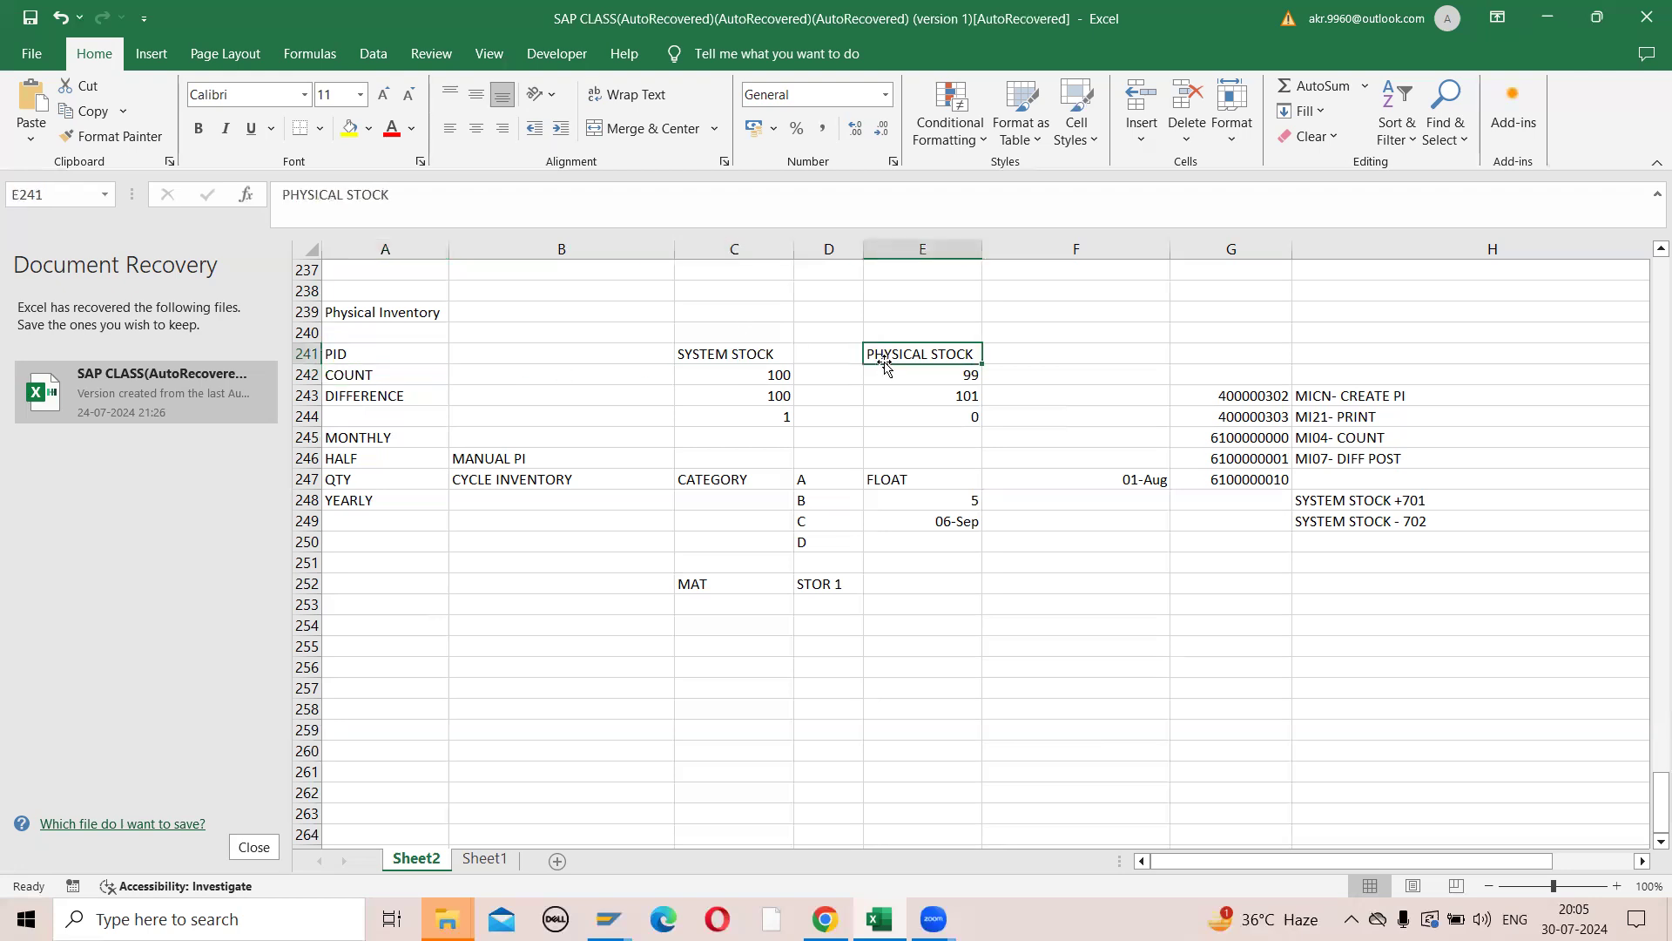
pyautogui.click(420, 400)
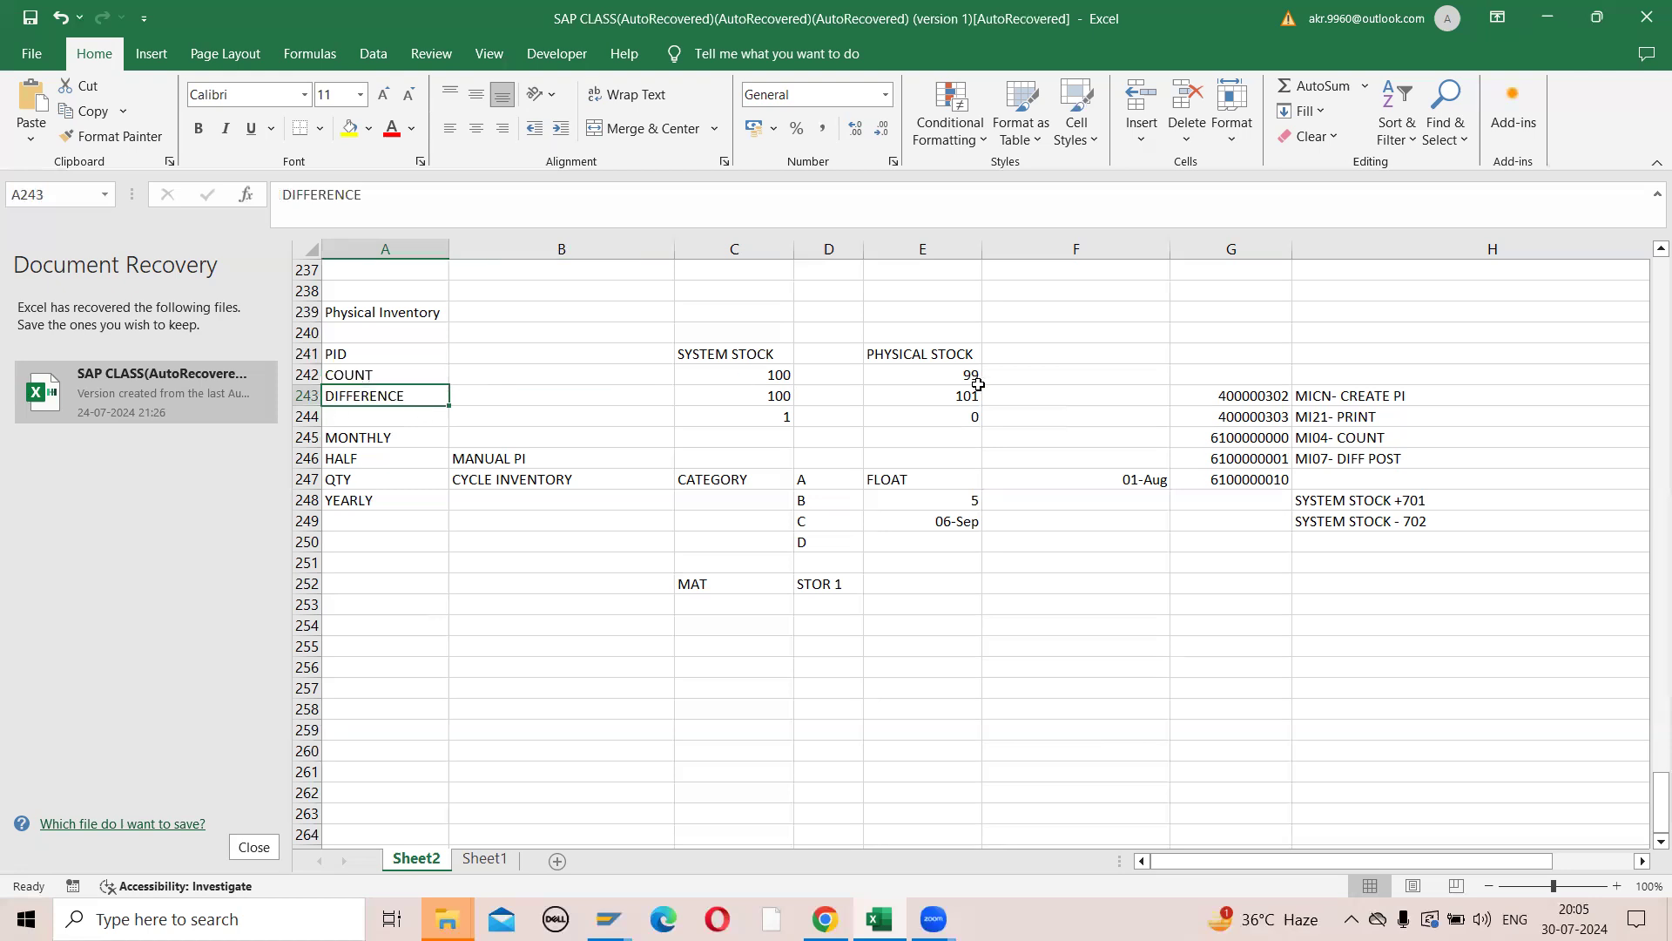
pyautogui.click(371, 376)
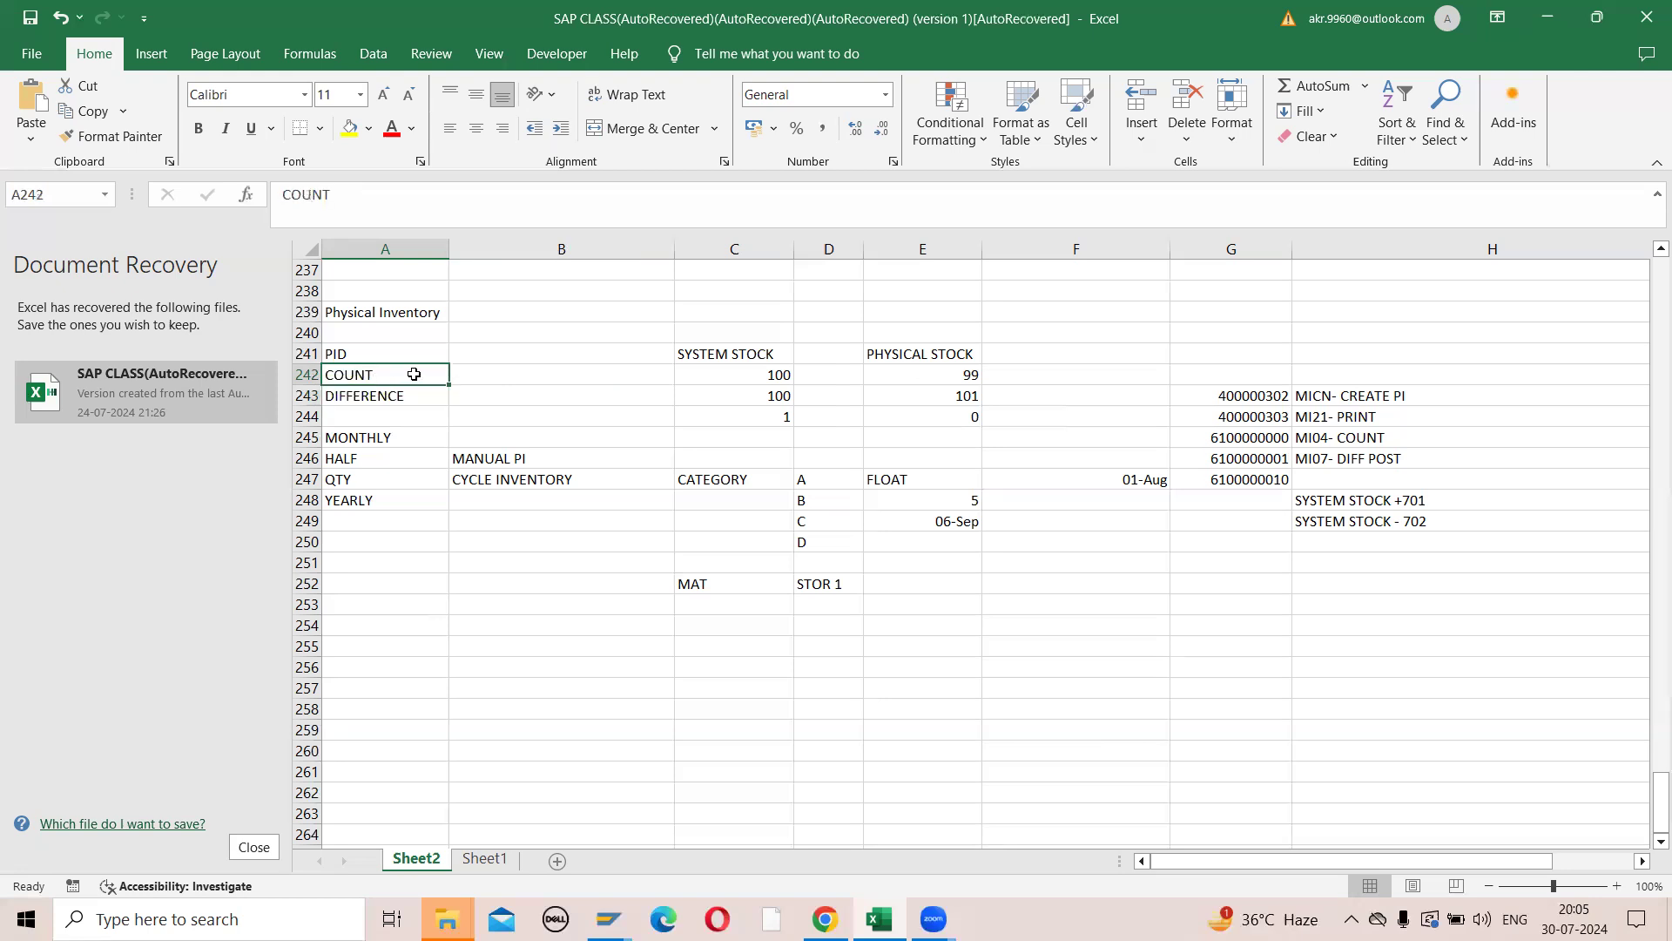
pyautogui.click(490, 373)
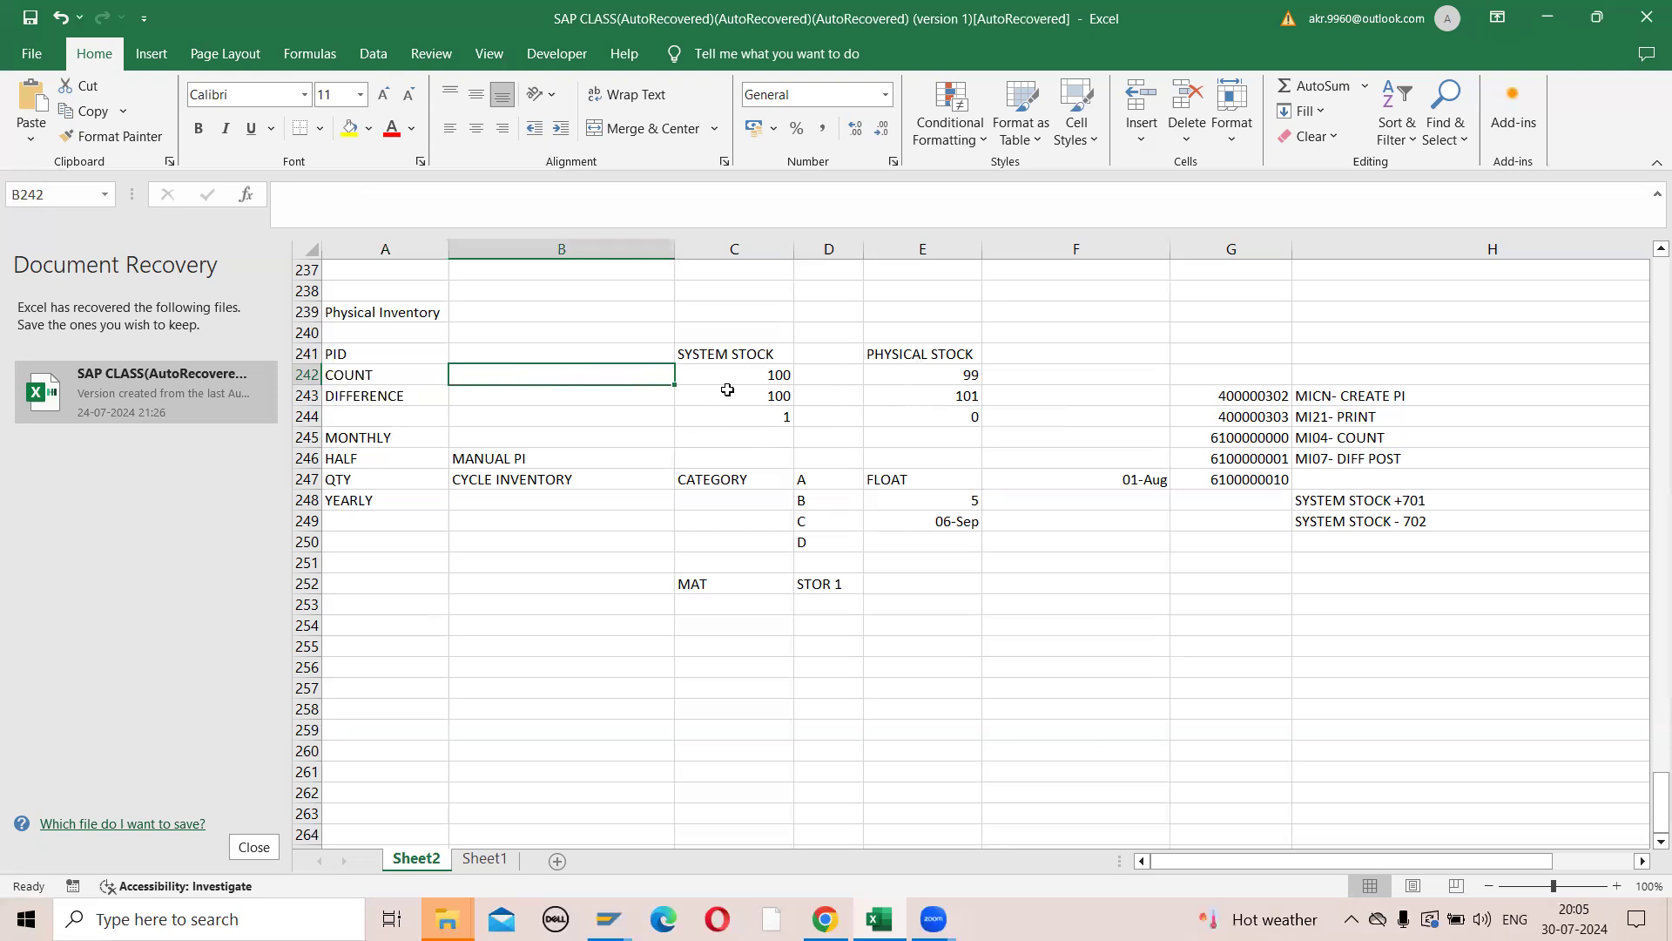
pyautogui.click(751, 373)
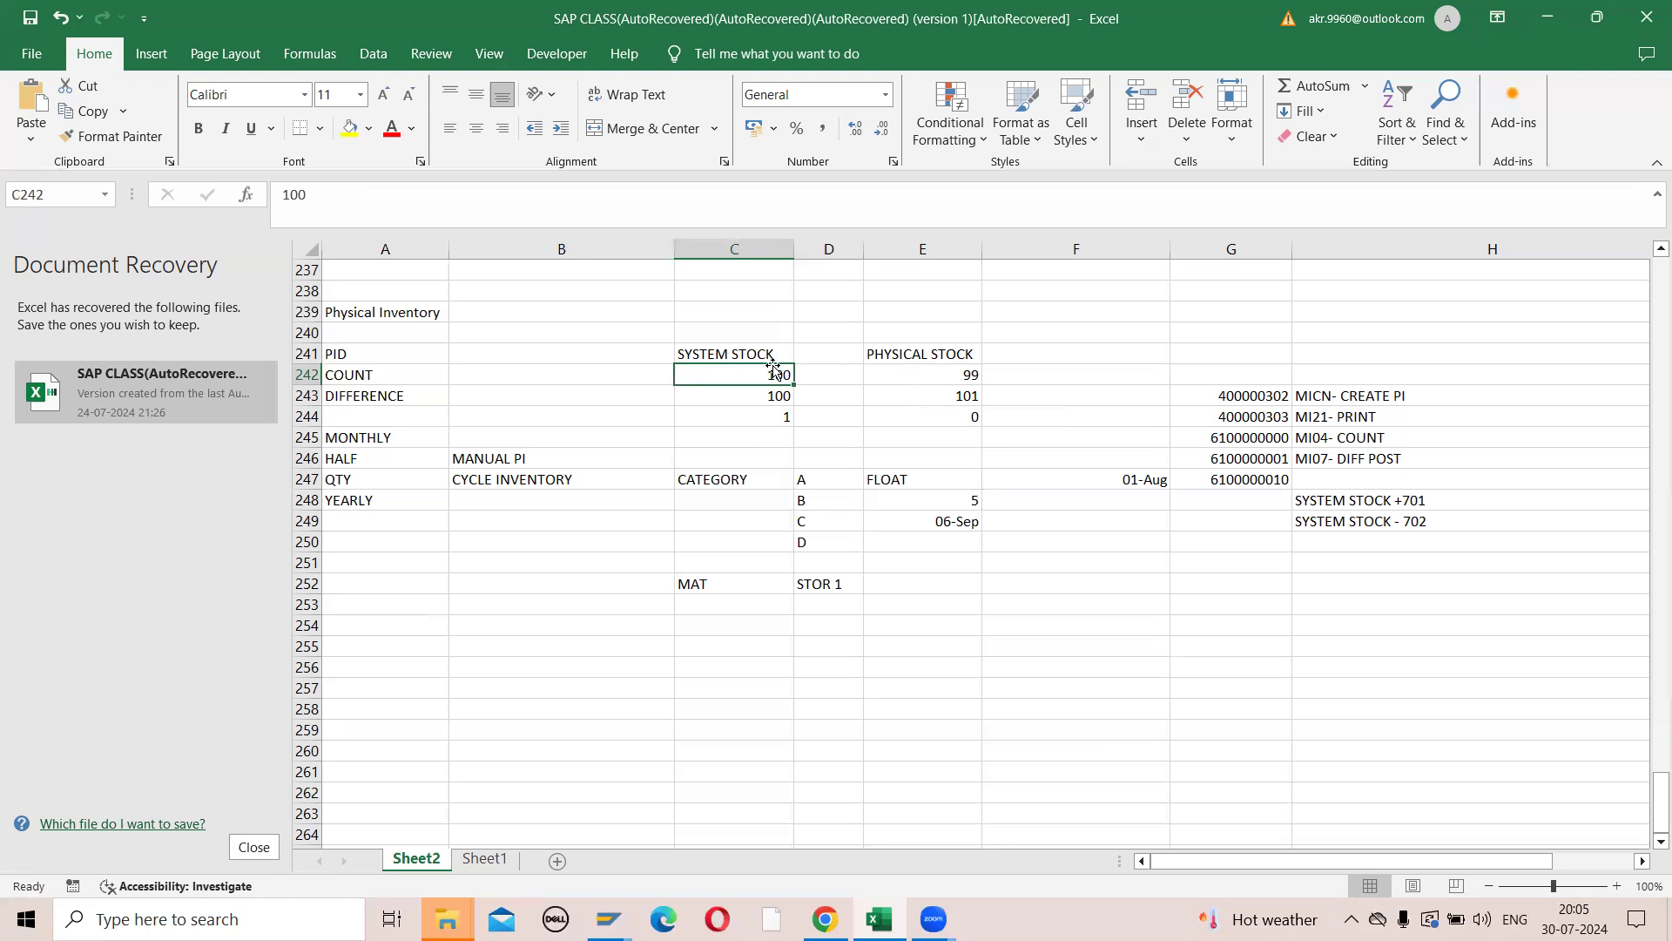
pyautogui.click(936, 369)
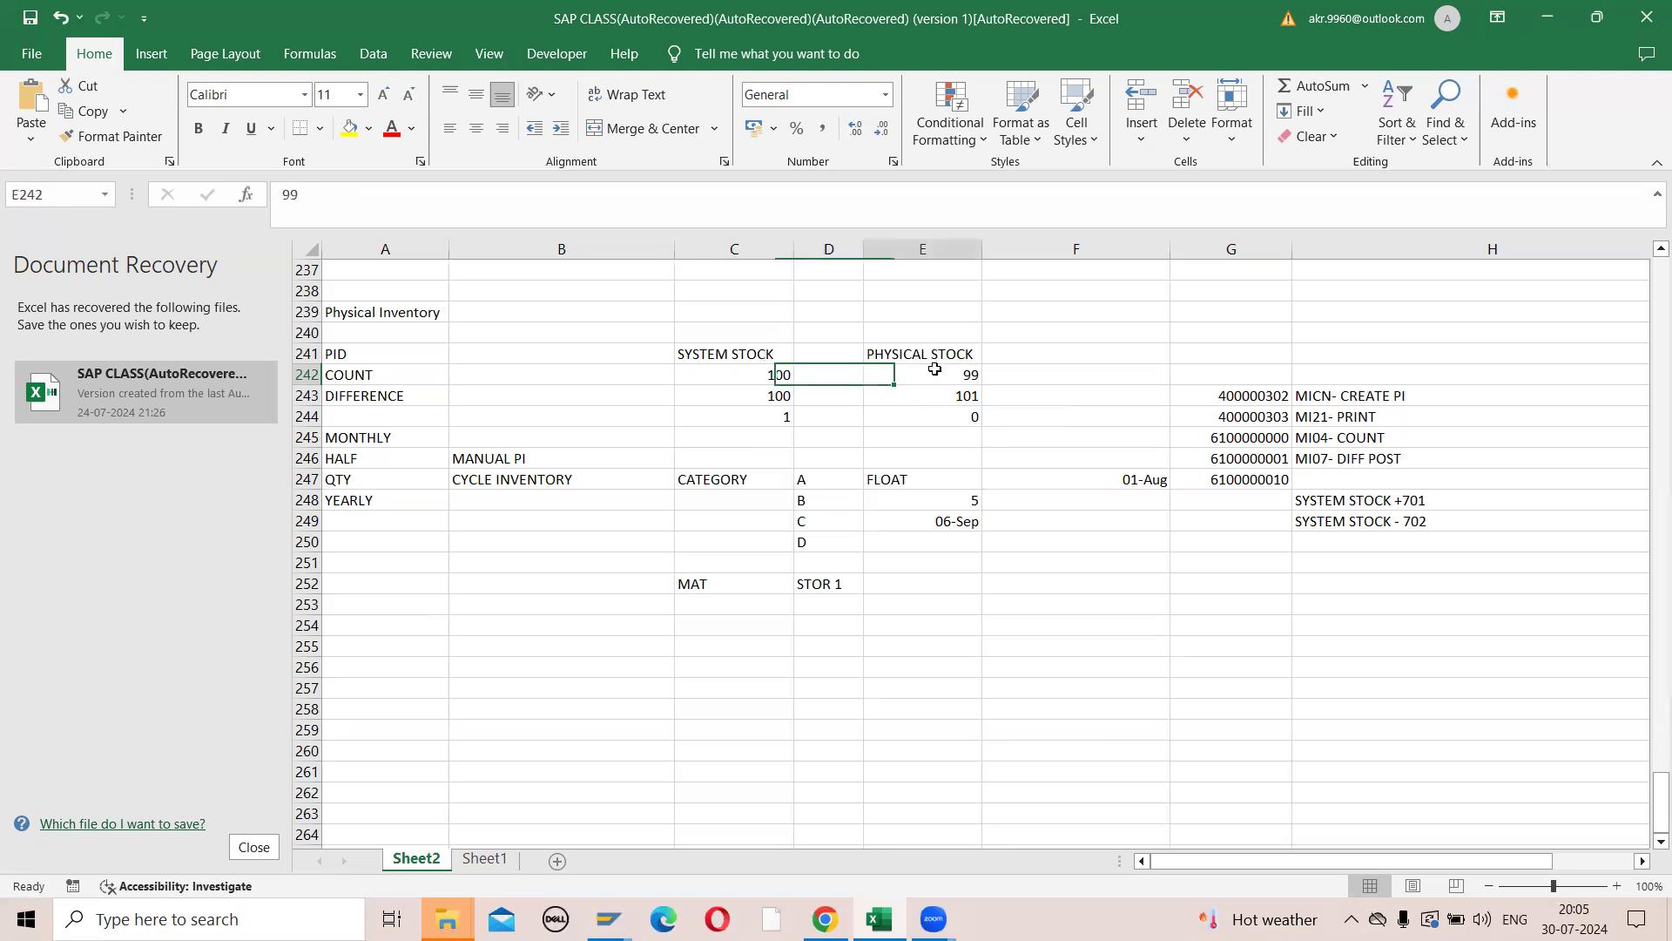
pyautogui.click(387, 396)
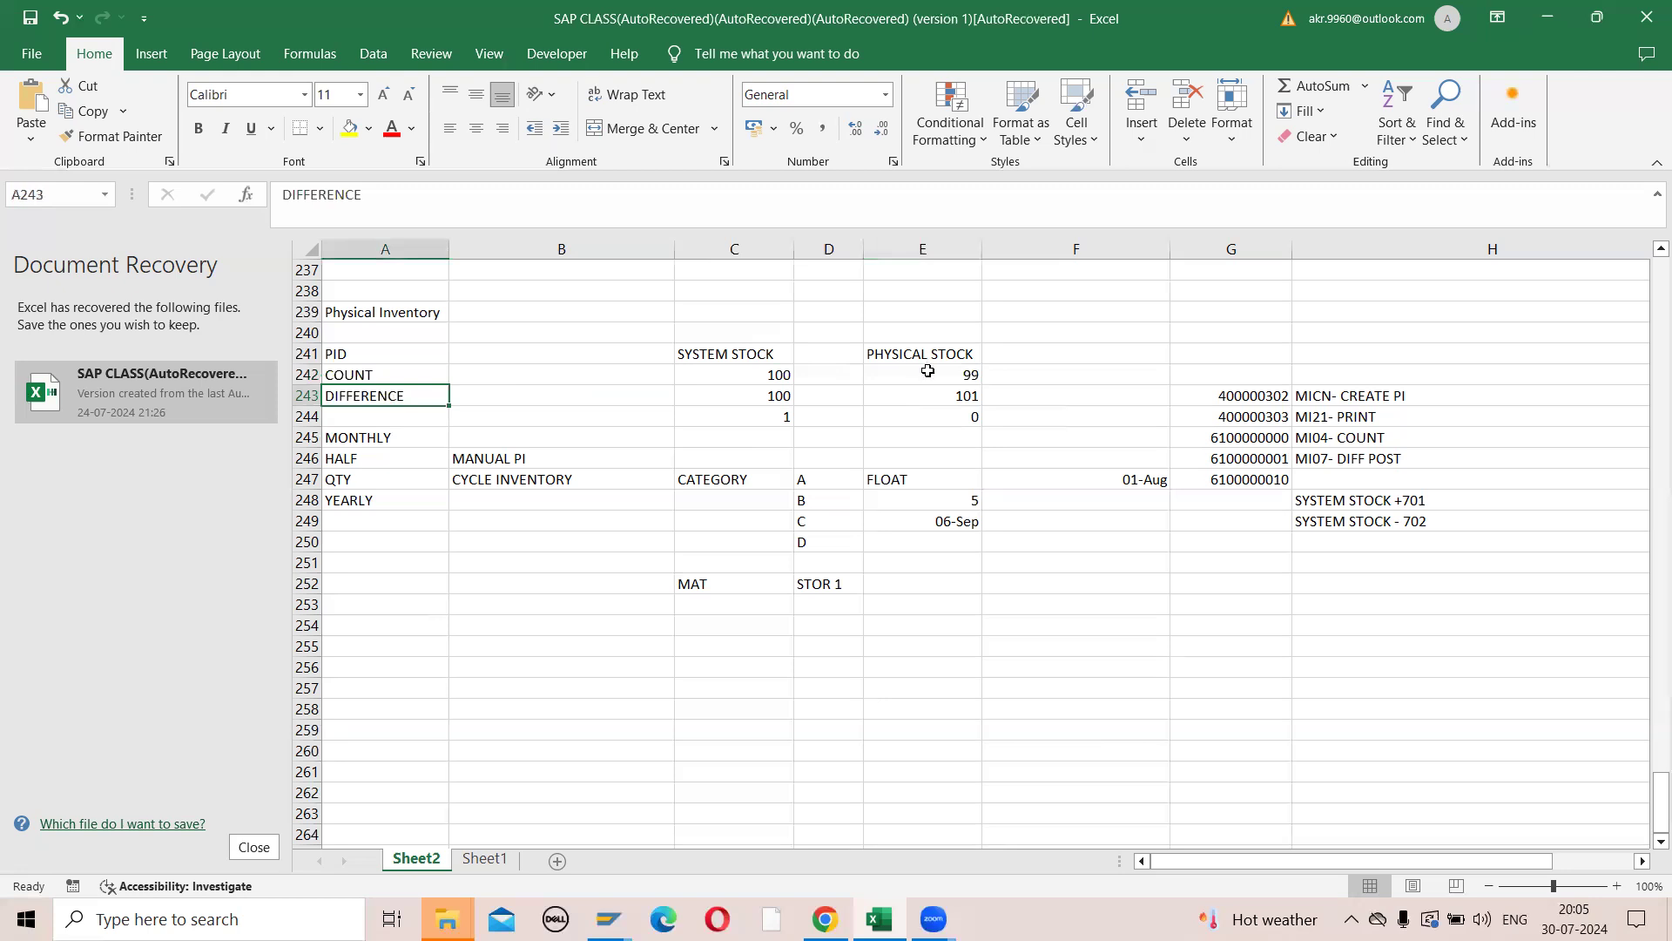
# - Enter 99, 101 and 0 in cells B242 to B244, beside the system stock figures
pyautogui.click(652, 369)
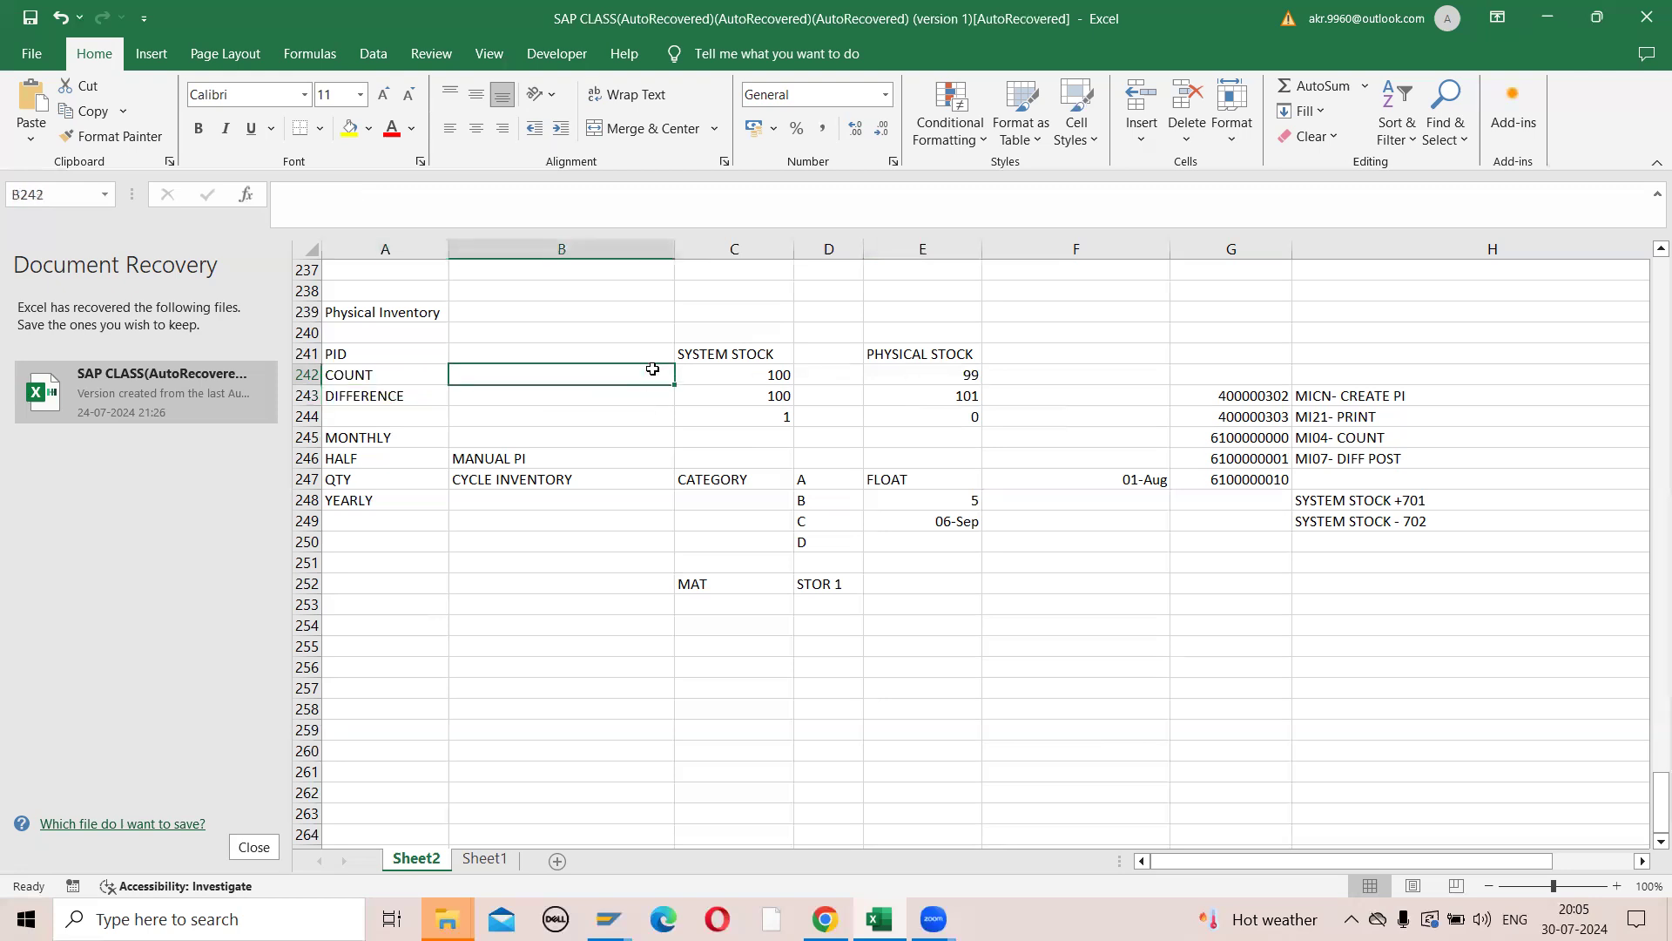
pyautogui.write('99')
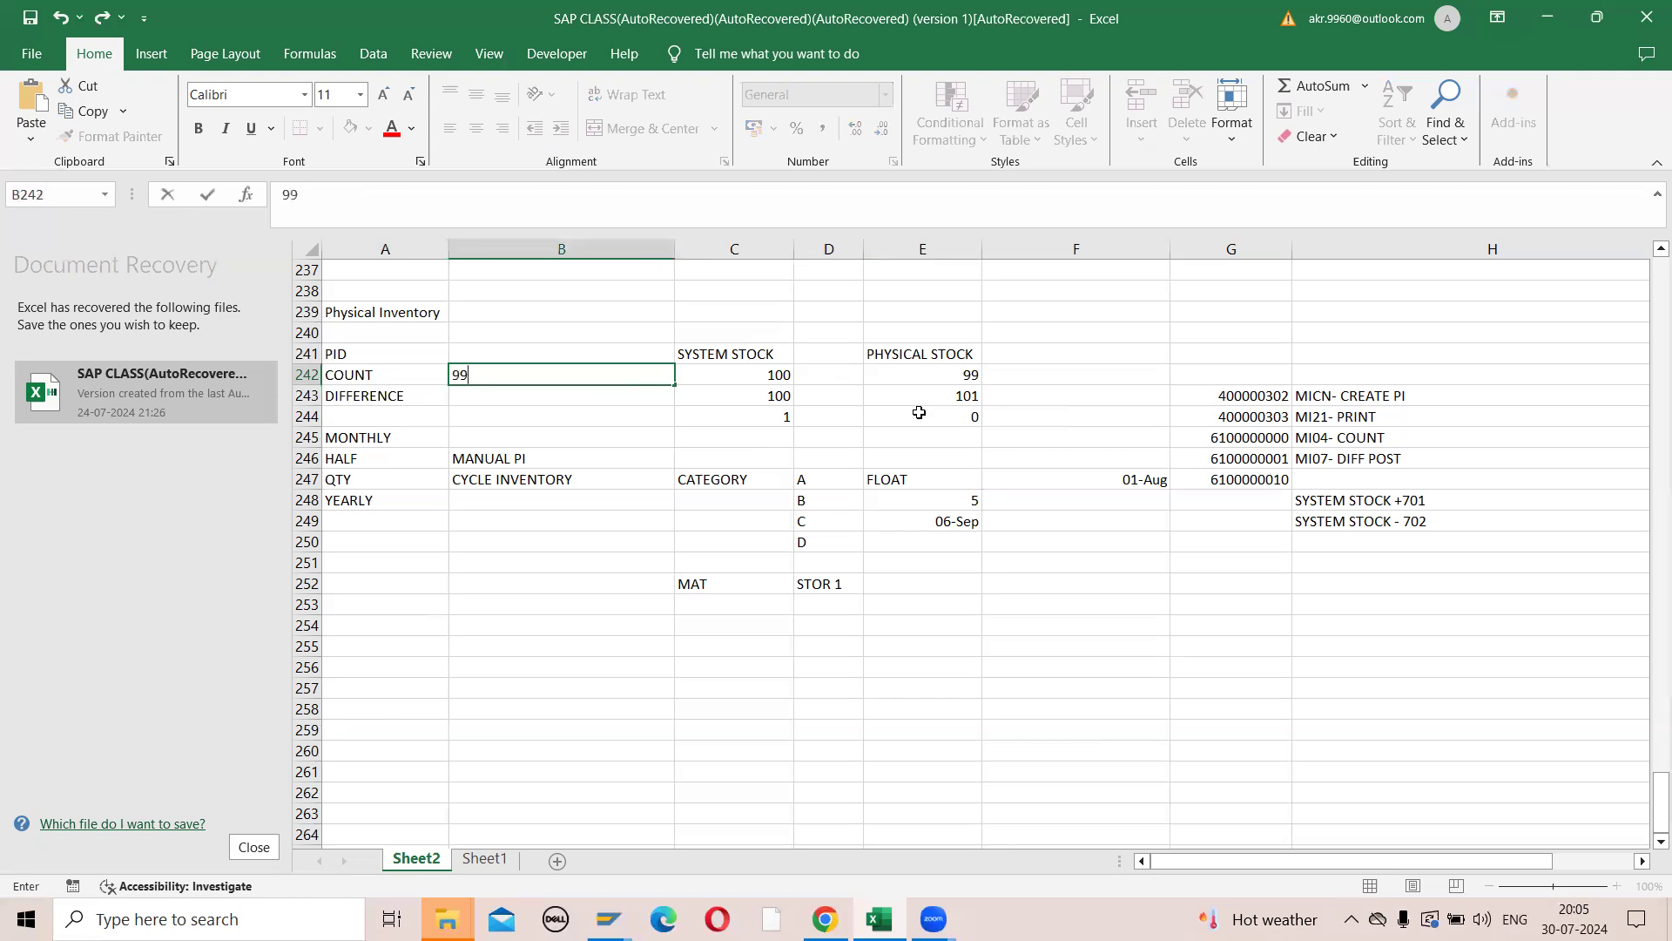
pyautogui.click(764, 395)
pyautogui.click(615, 397)
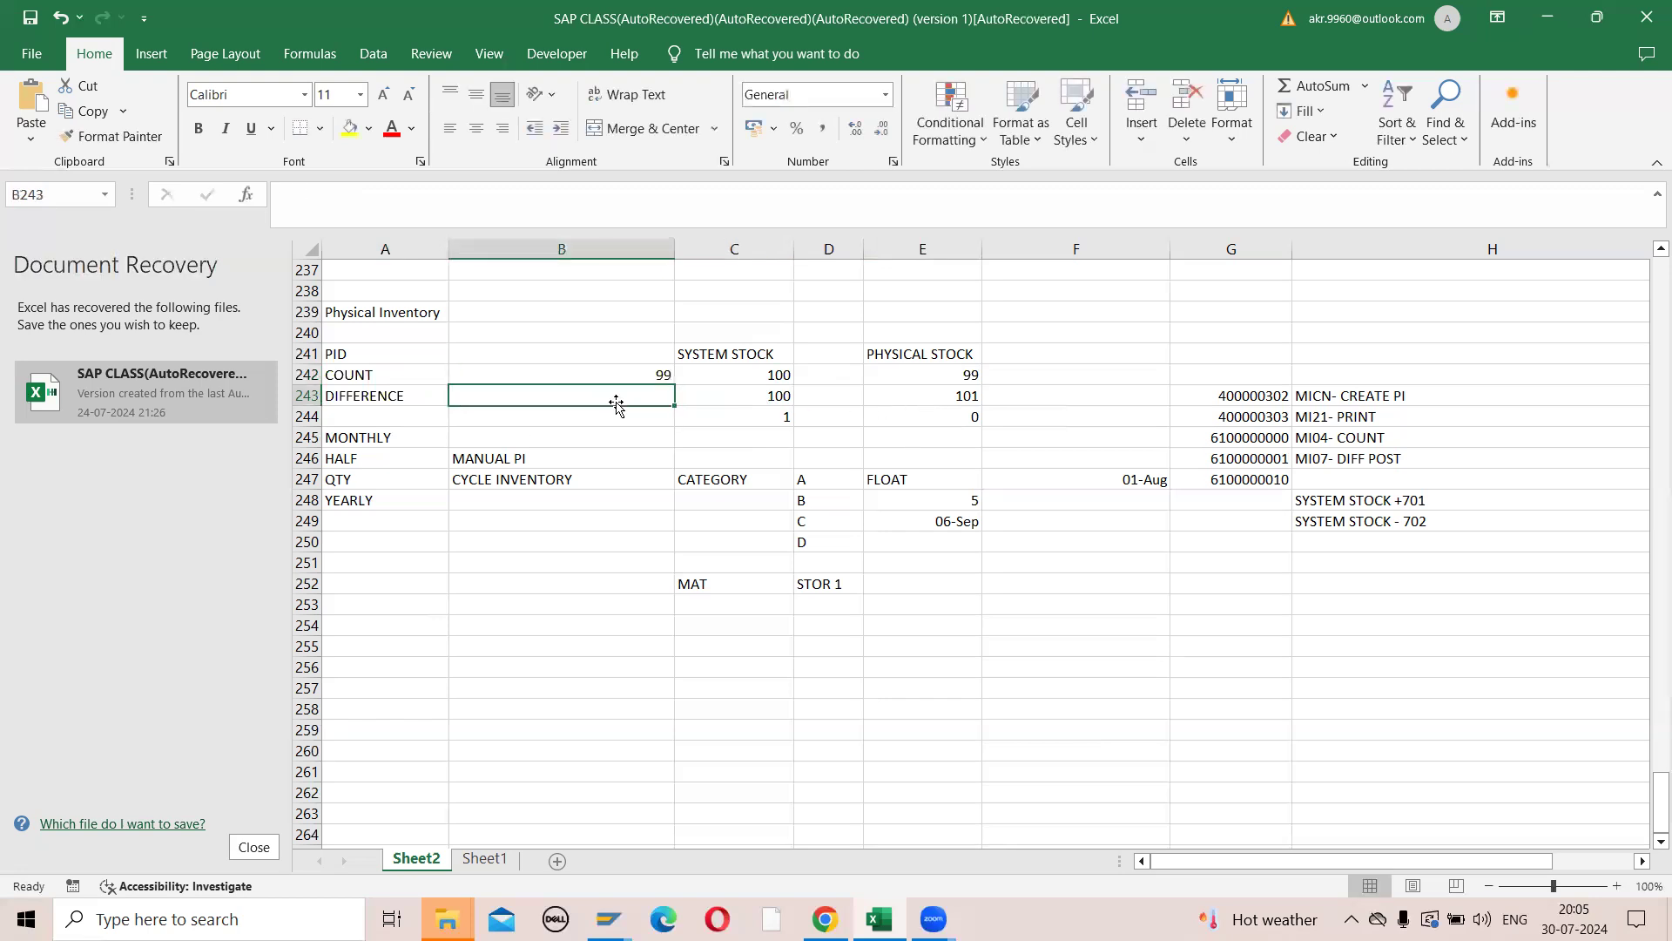
pyautogui.write('101')
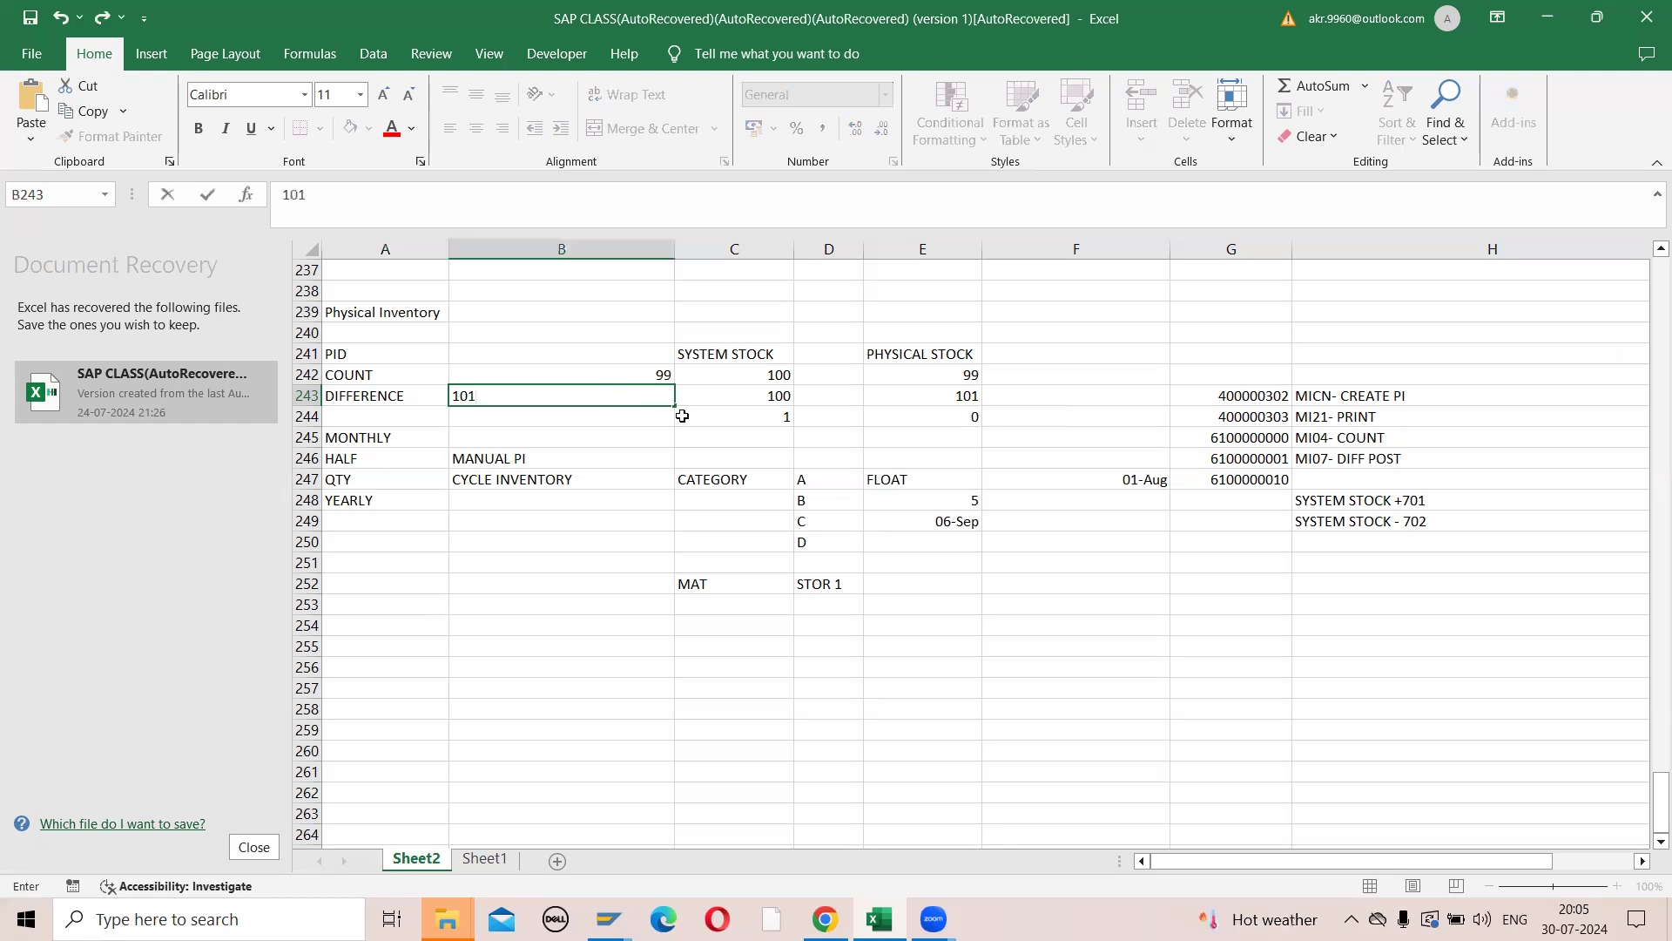
pyautogui.click(662, 419)
pyautogui.write('0')
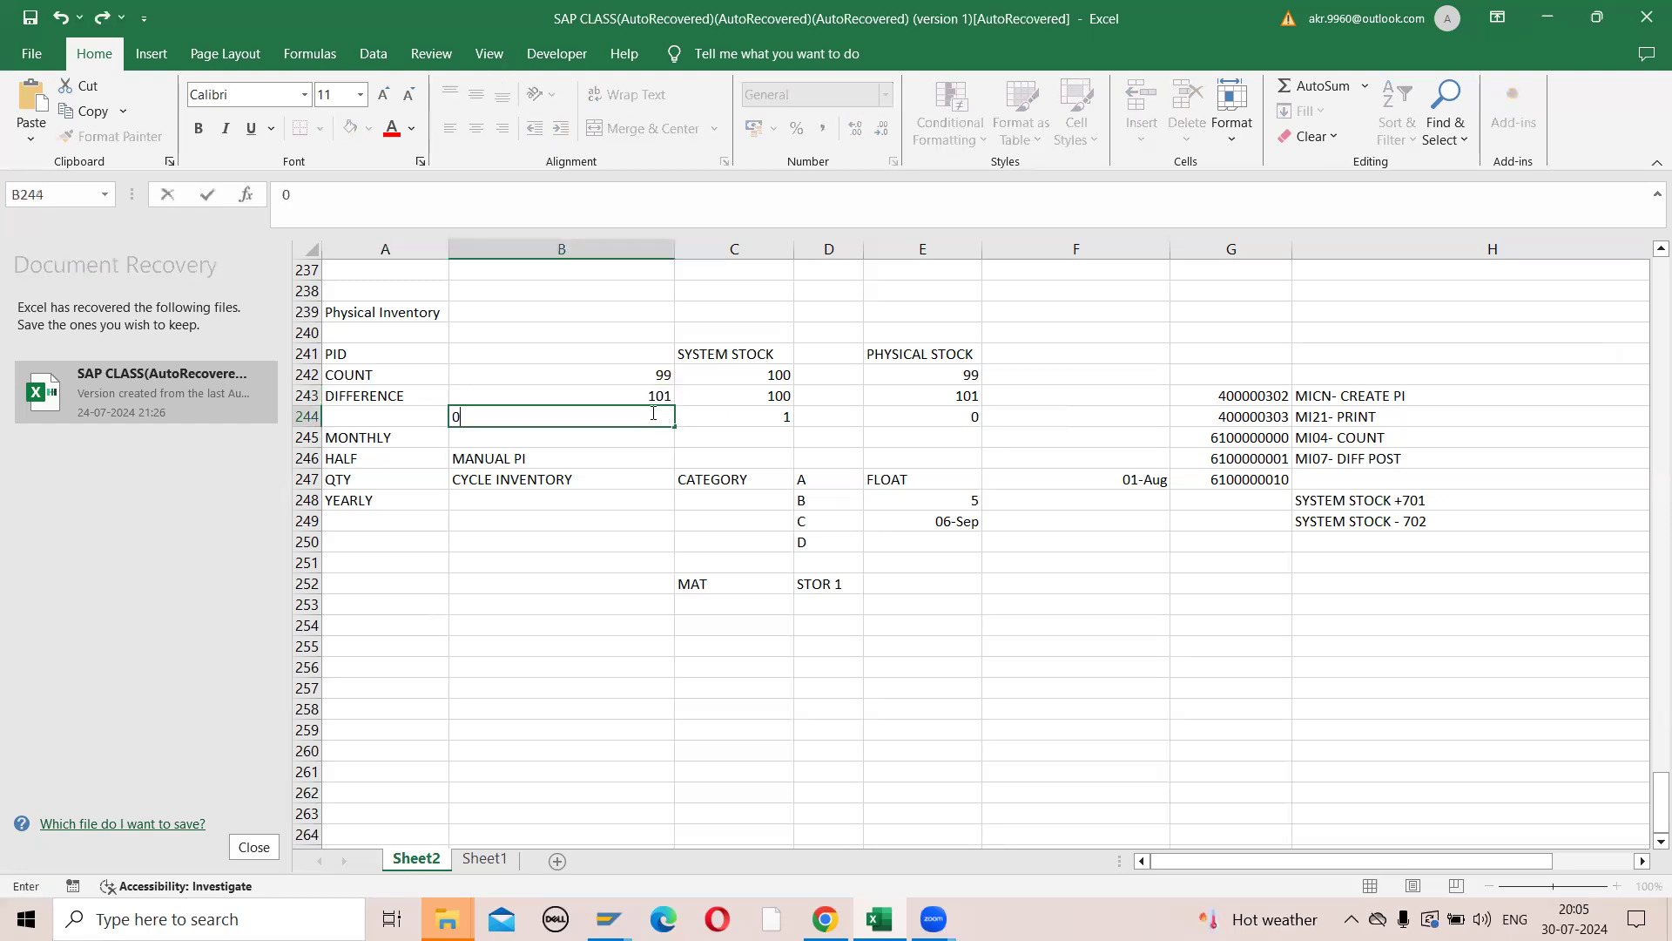
pyautogui.click(697, 457)
# - Add the heading AFTER POST in cell B241 above the three new stock values
pyautogui.click(621, 356)
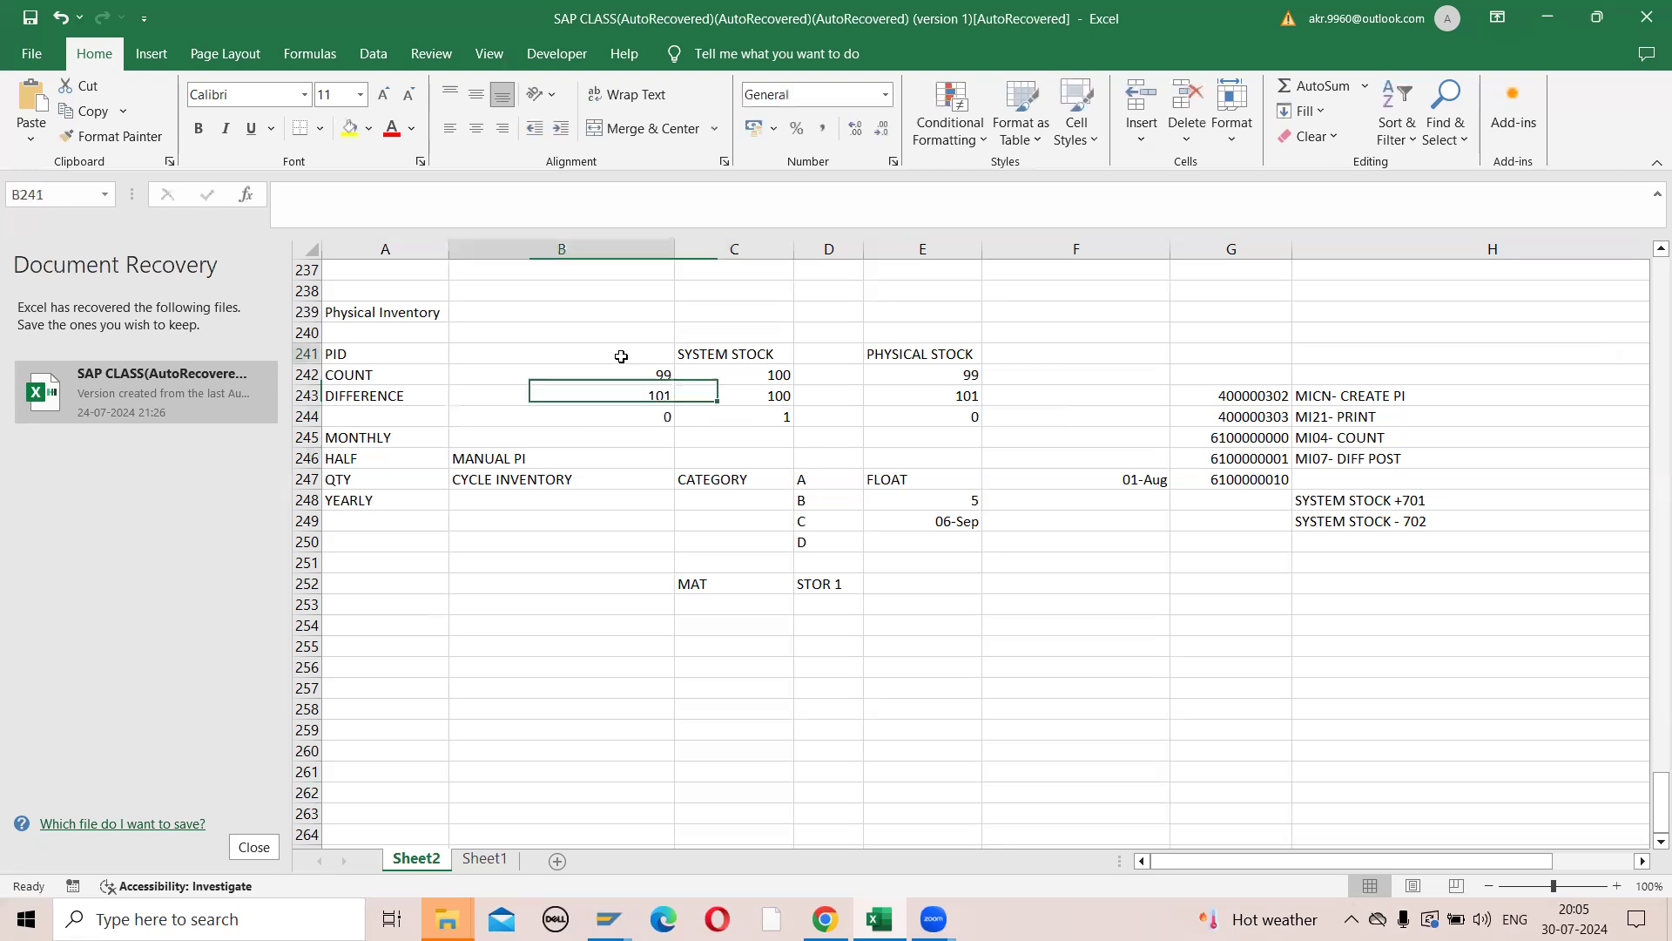
pyautogui.write('AFTE')
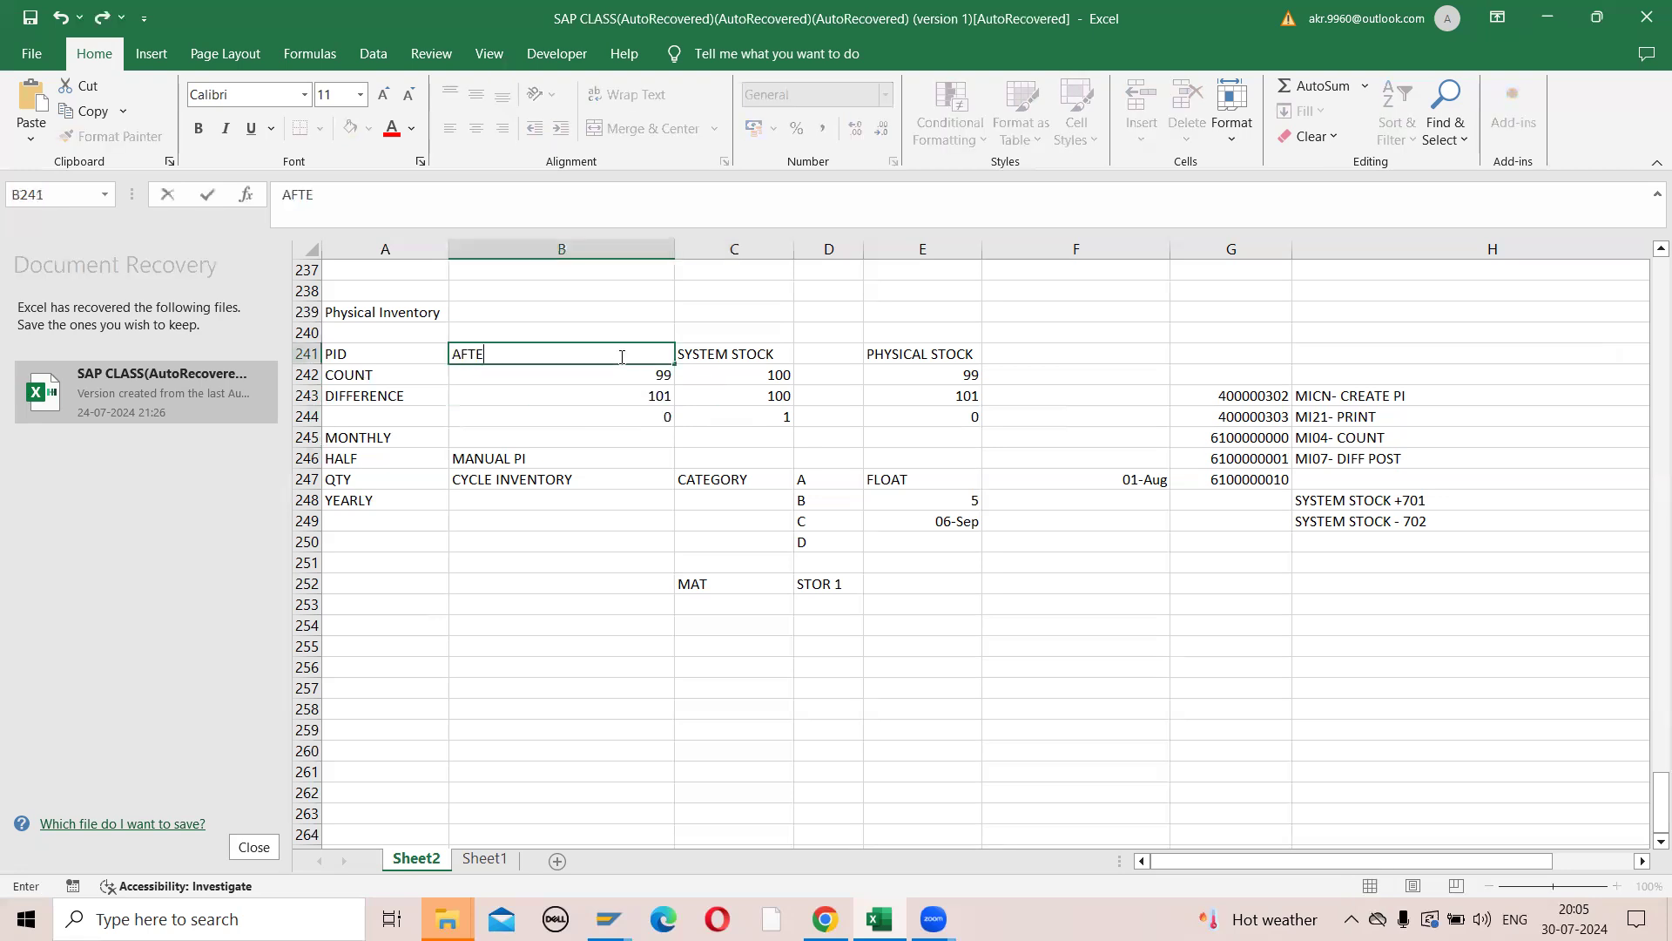
pyautogui.write('R POST')
pyautogui.press('Return')
# - Compare the AFTER POST values with the system stock figures and the 701 and 702 movement type notes in column H
pyautogui.scroll(-1, 621, 356)
pyautogui.click(578, 289)
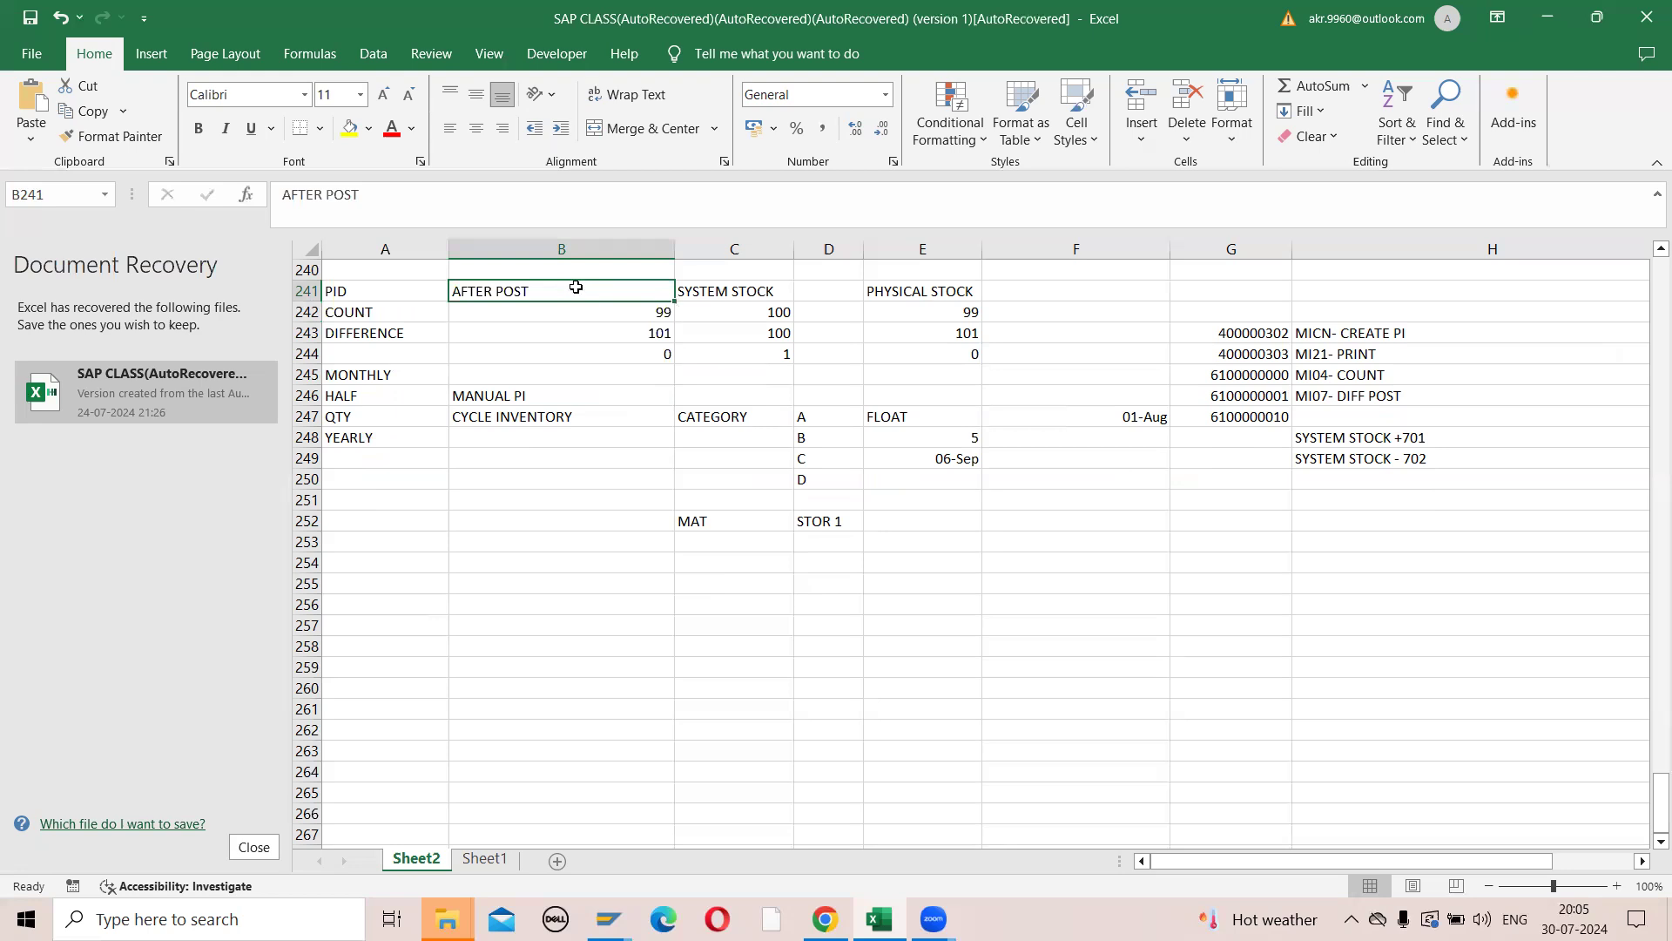
pyautogui.click(612, 315)
pyautogui.moveTo(612, 314); pyautogui.dragTo(619, 344)
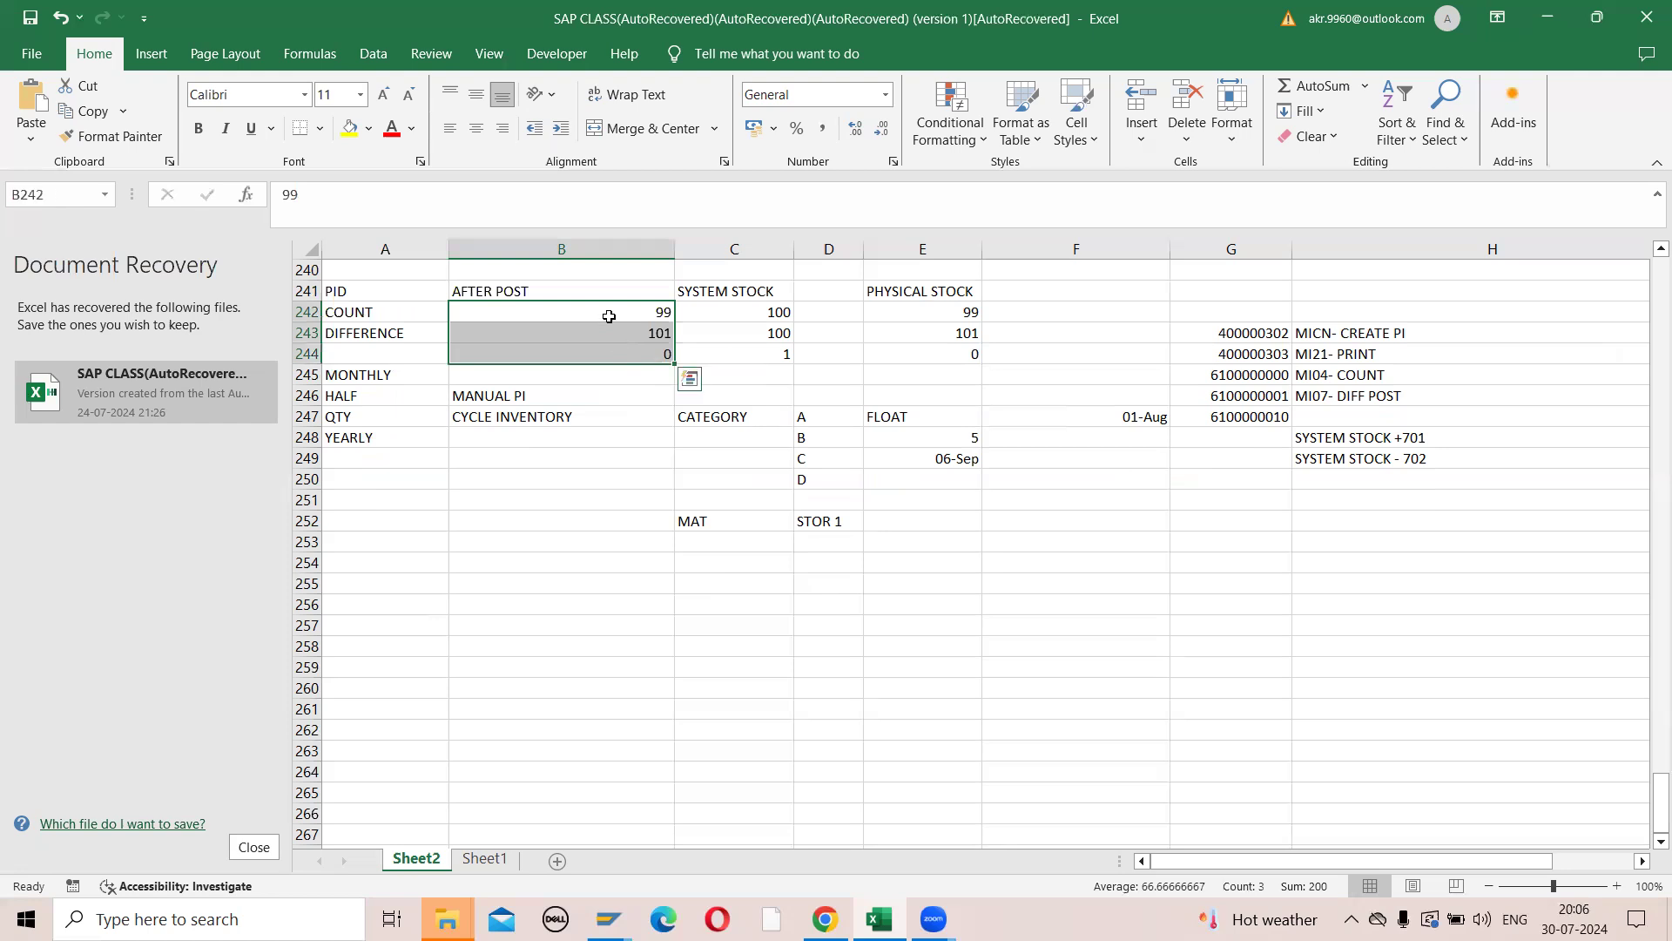
pyautogui.click(609, 313)
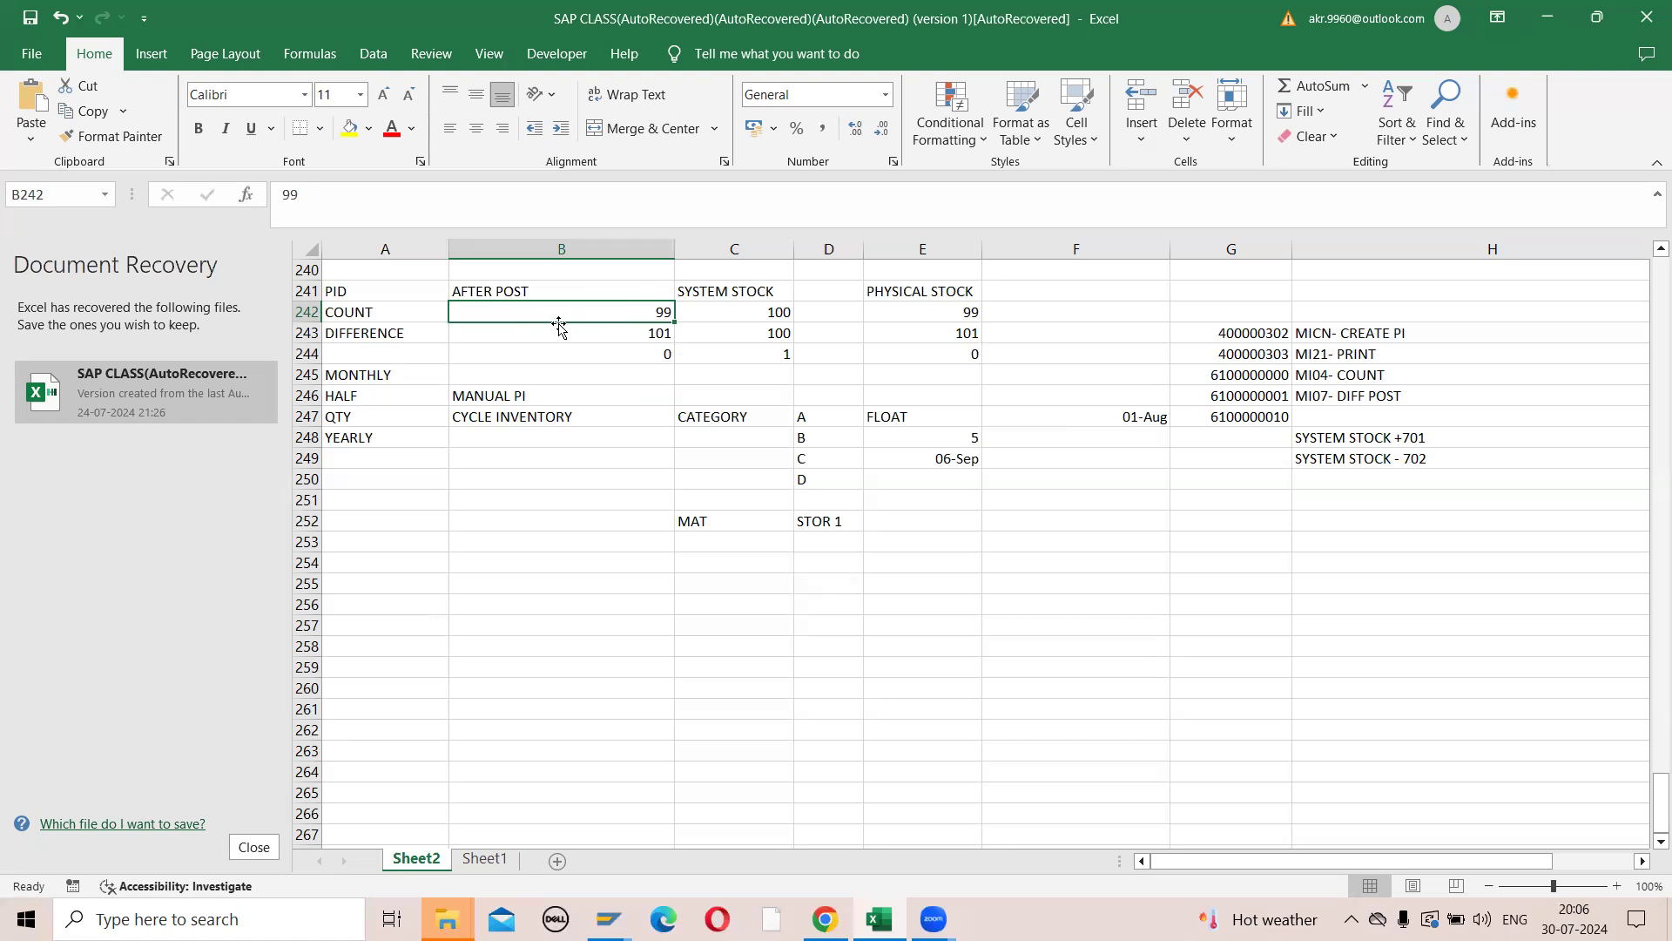
pyautogui.click(1332, 438)
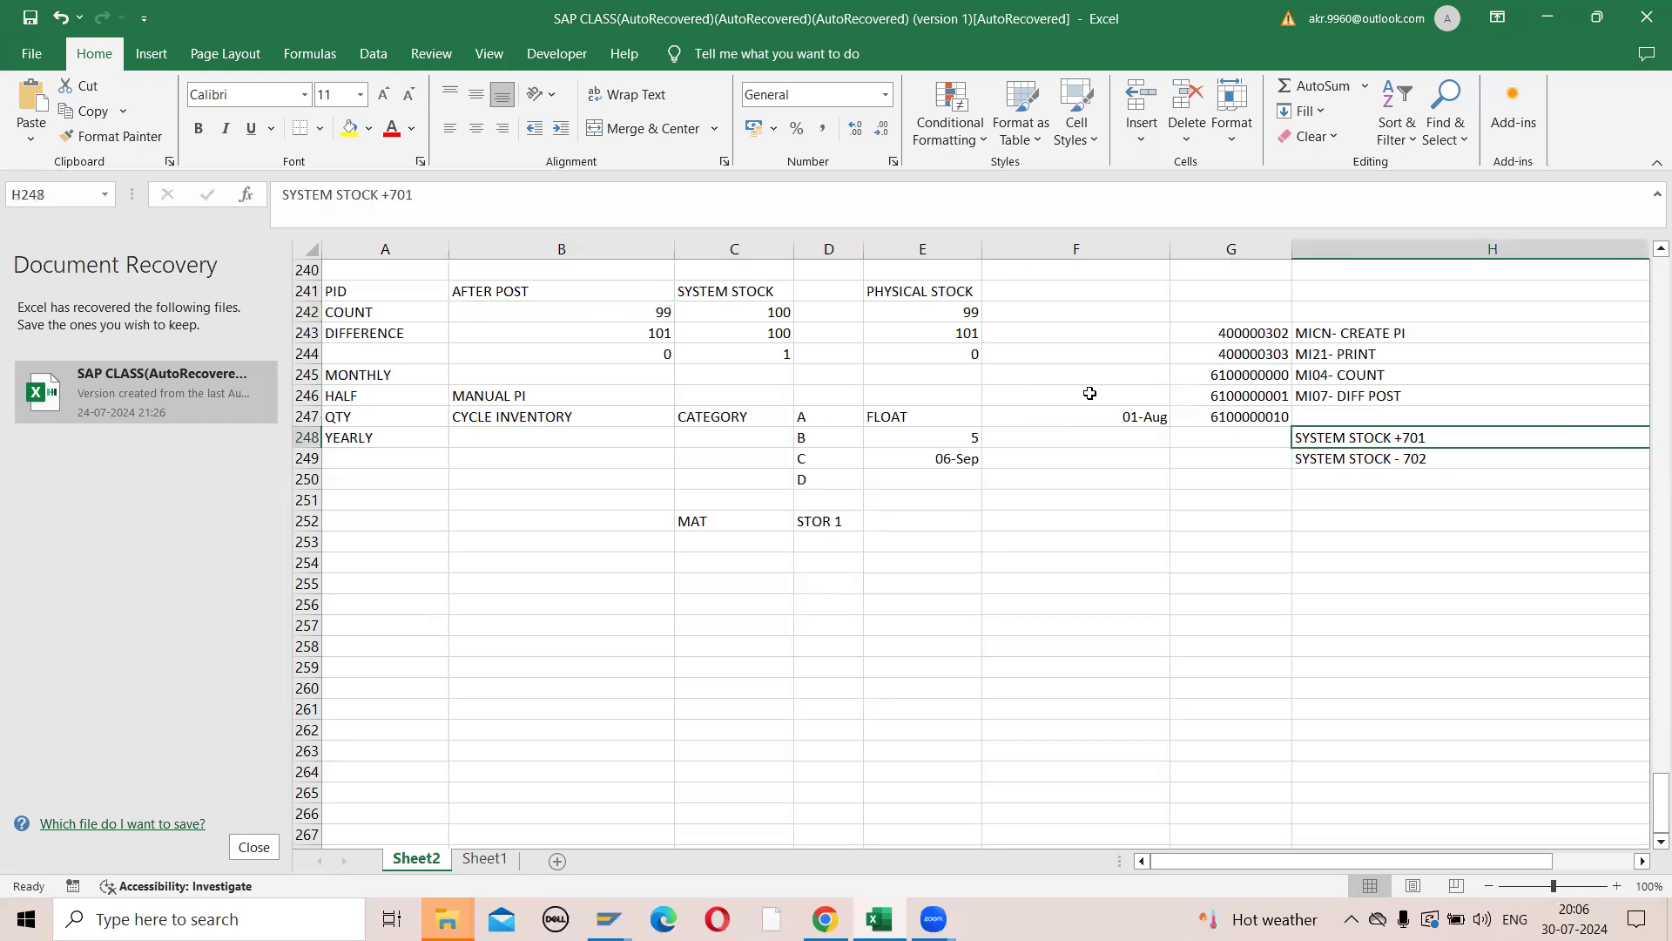
pyautogui.click(757, 313)
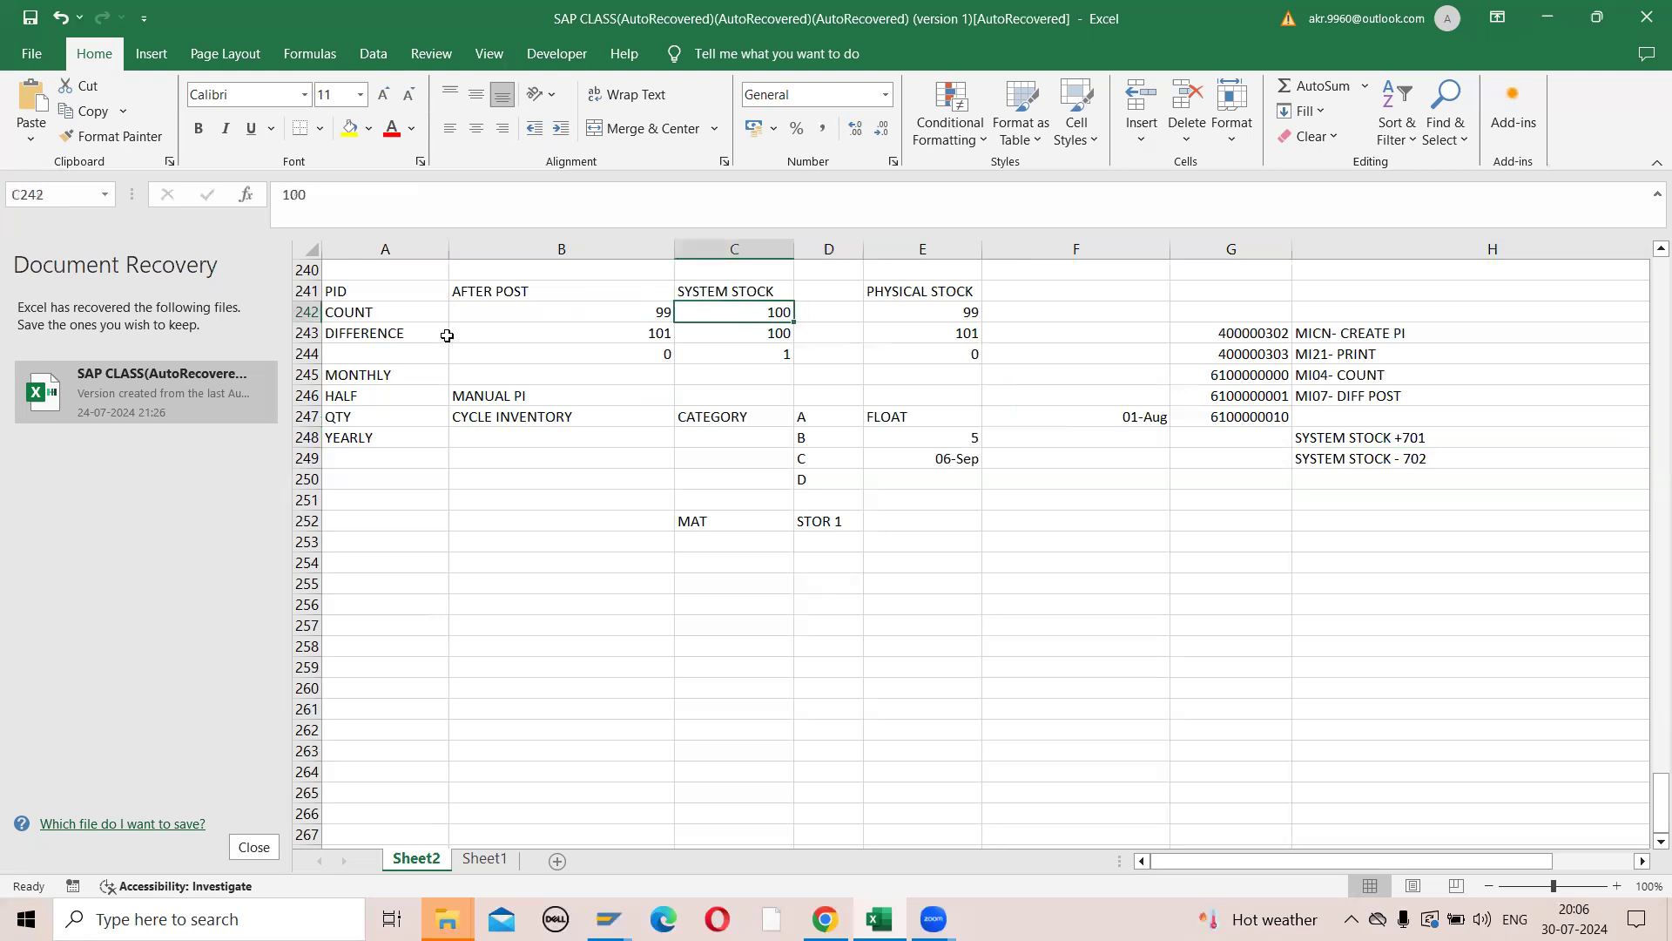
pyautogui.click(1409, 434)
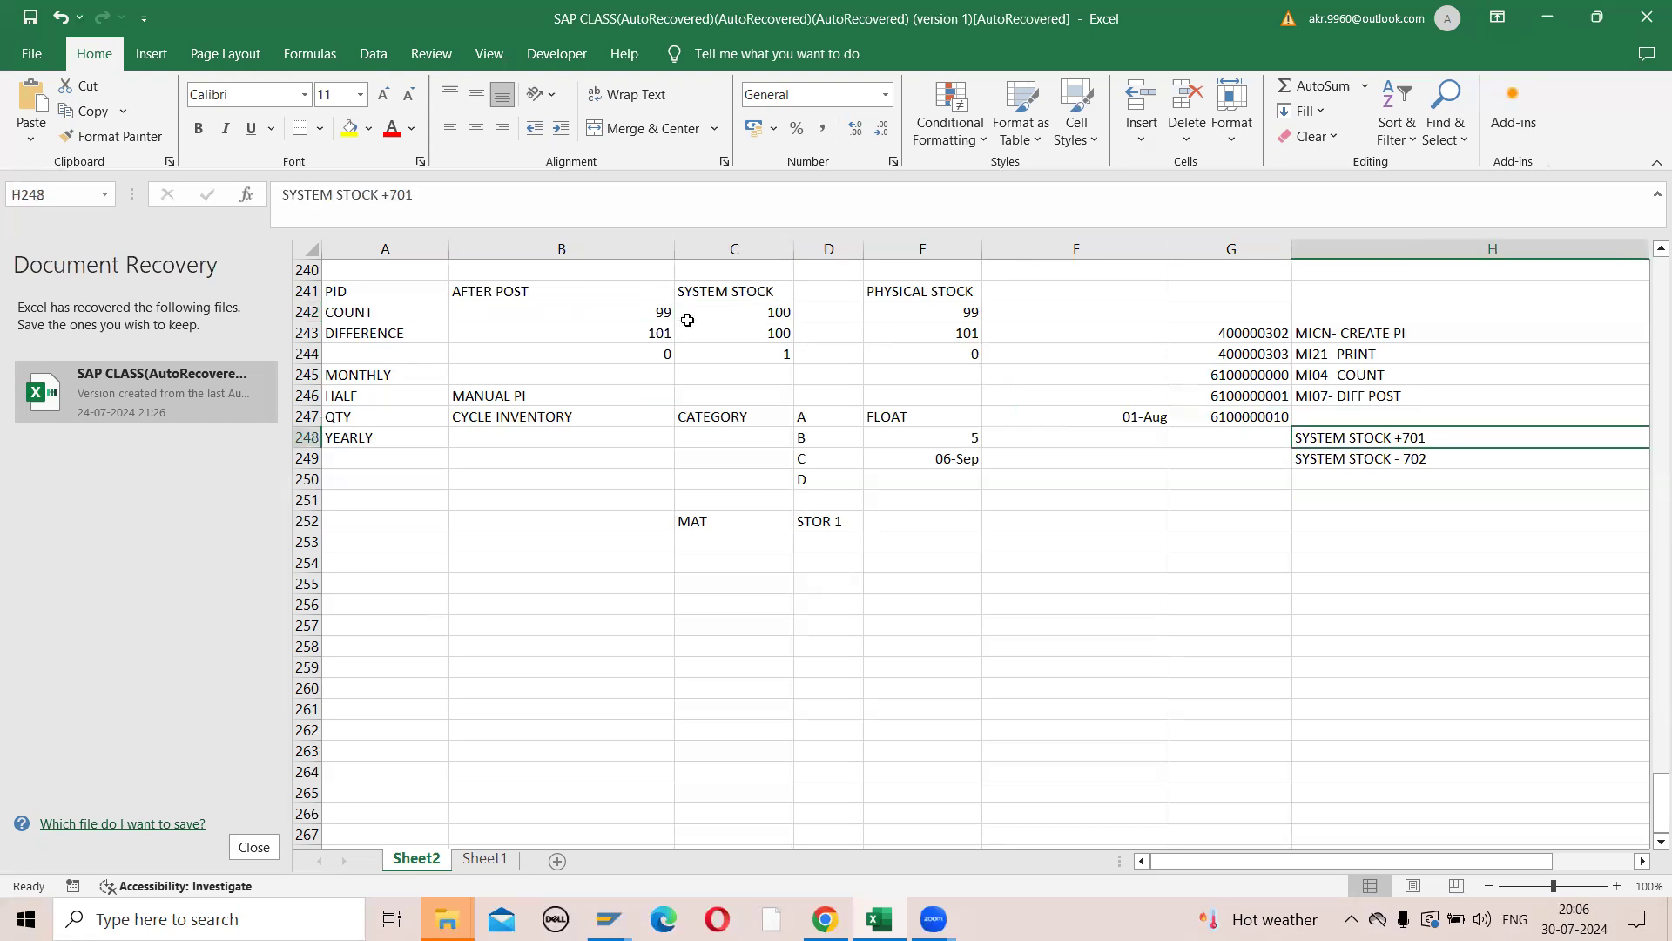
pyautogui.click(588, 336)
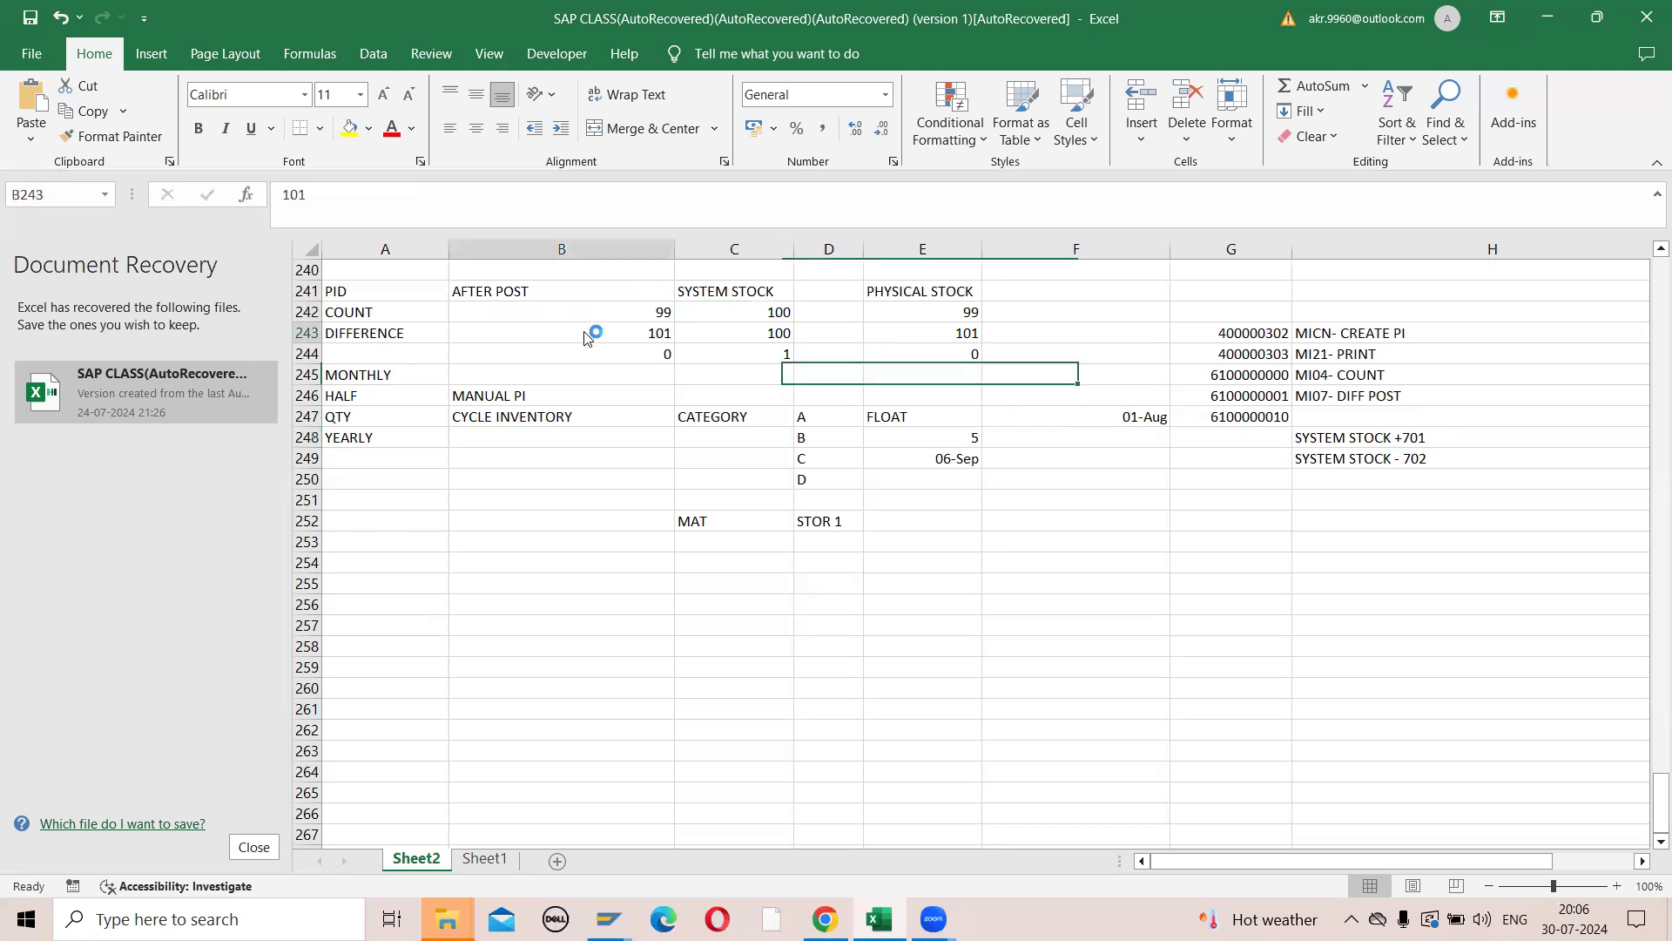
pyautogui.click(633, 312)
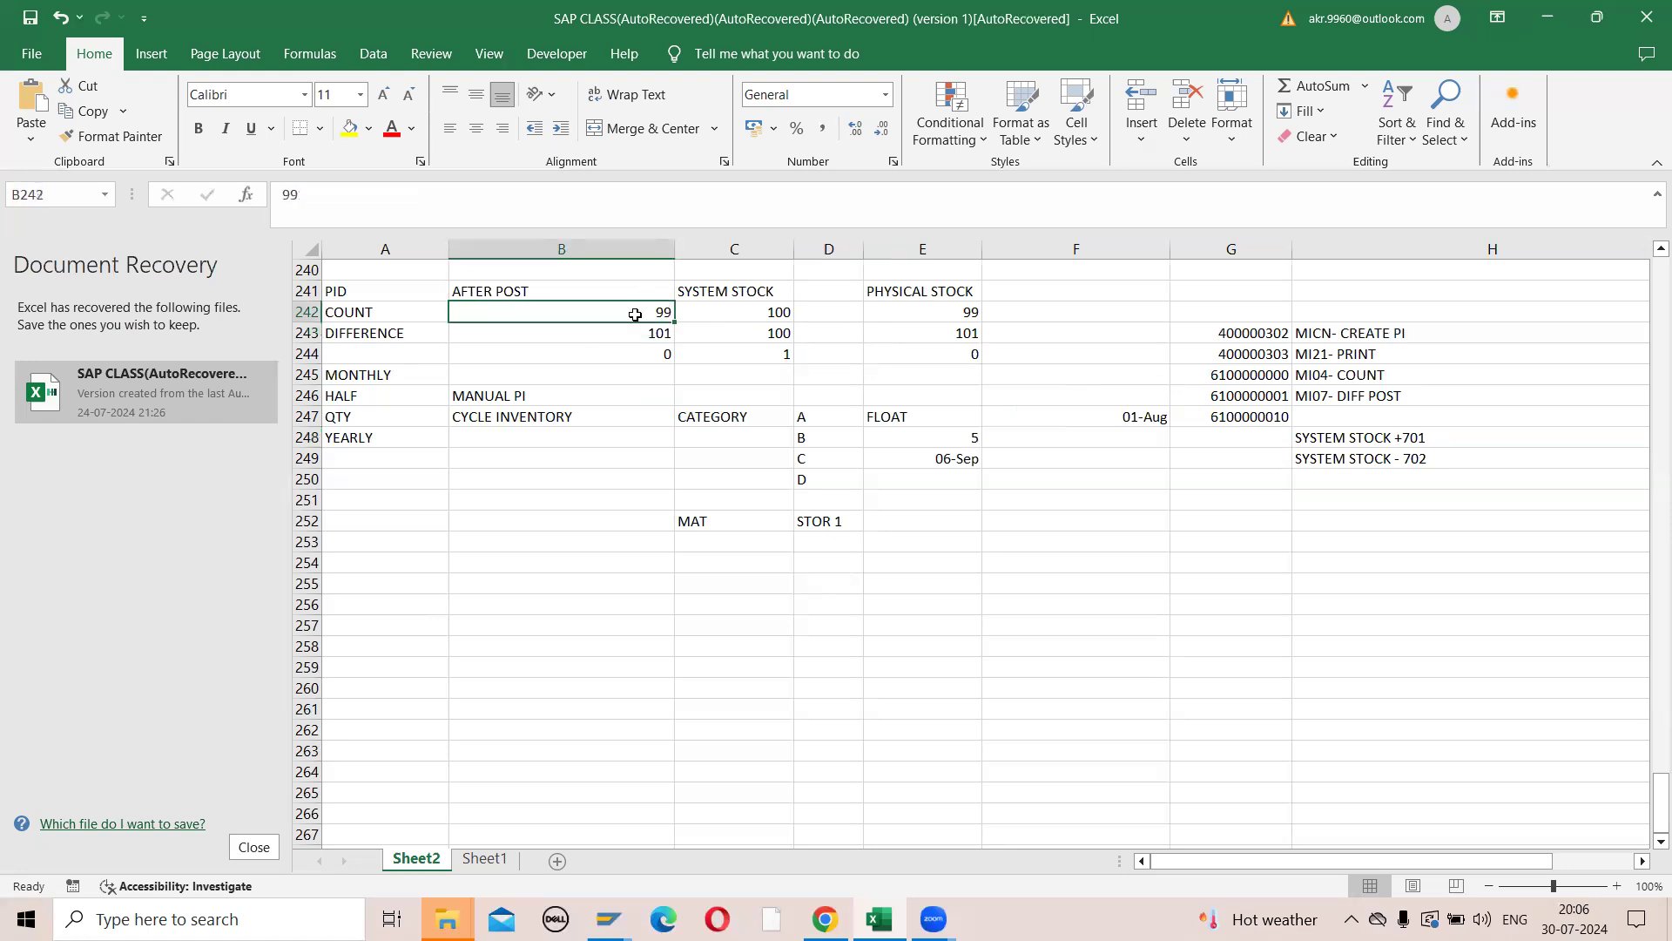
pyautogui.click(648, 350)
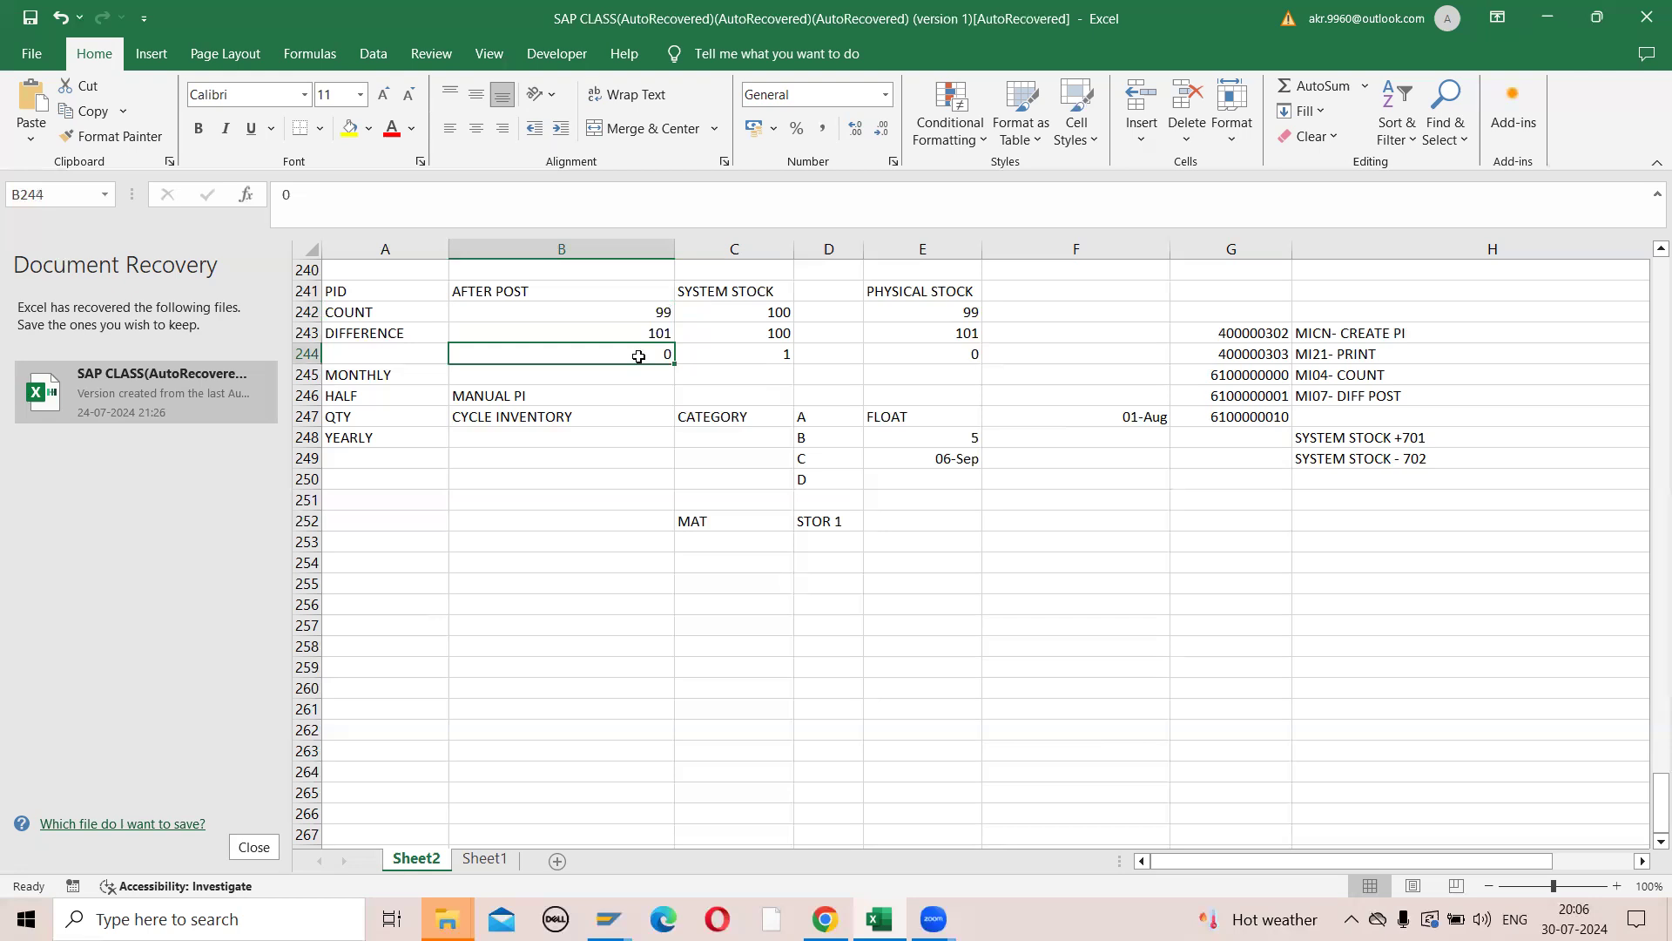
pyautogui.moveTo(1331, 438); pyautogui.dragTo(1338, 458)
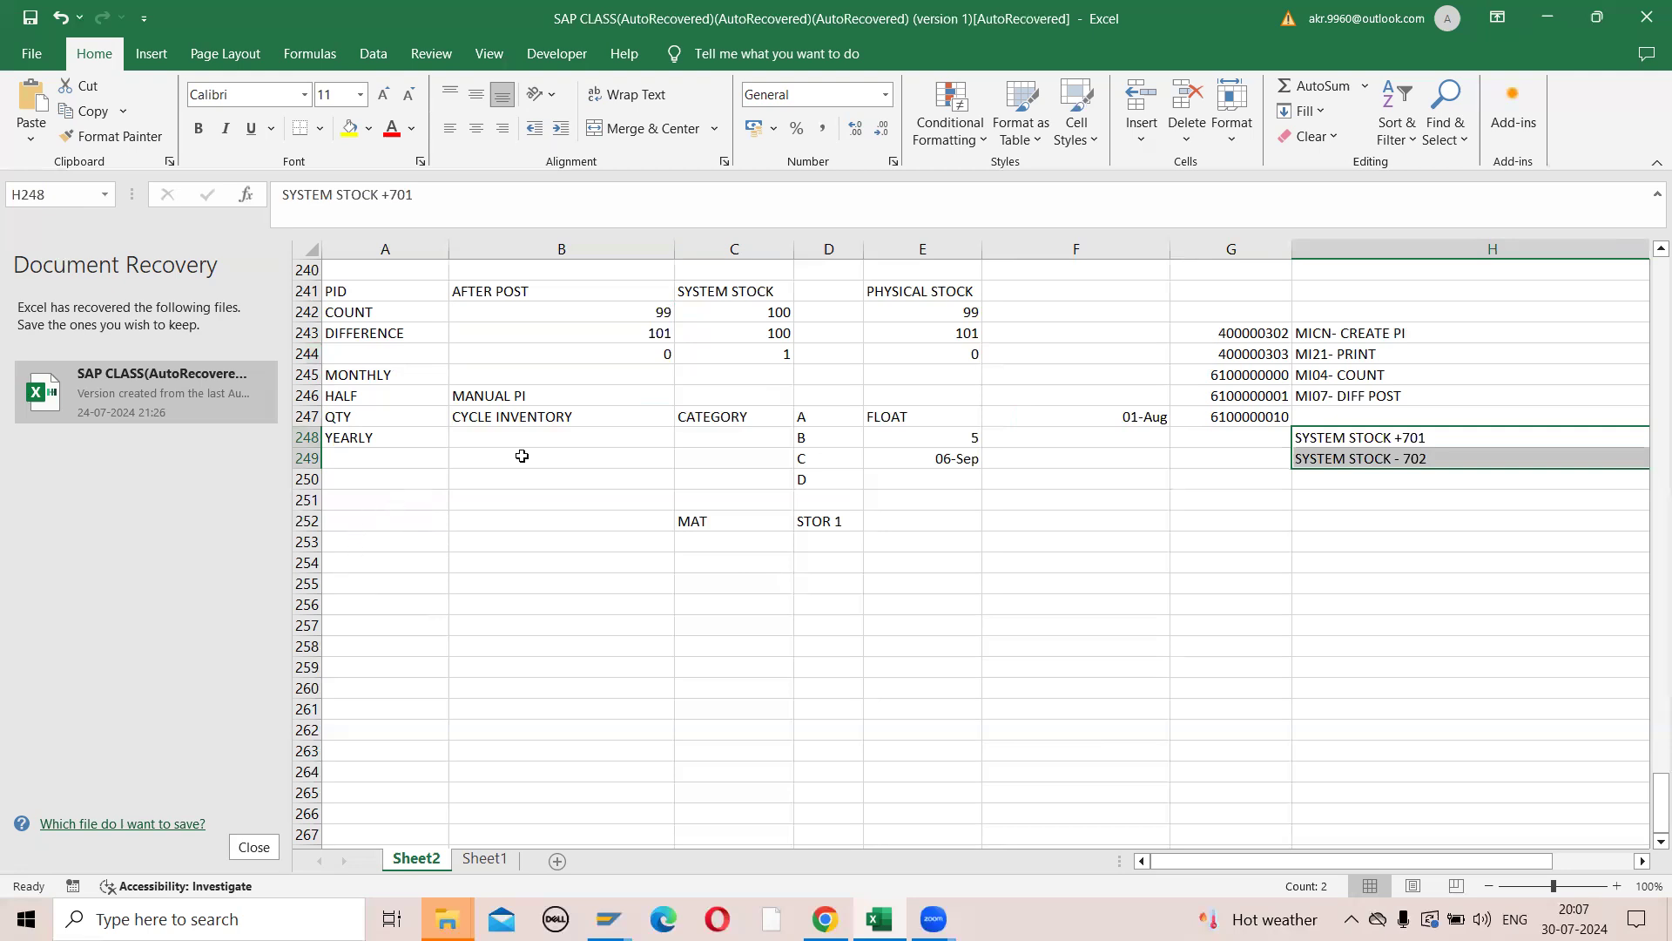
# - Examine the MANUAL PI and CYCLE INVENTORY entries and the category letters A to D in column D
pyautogui.click(509, 420)
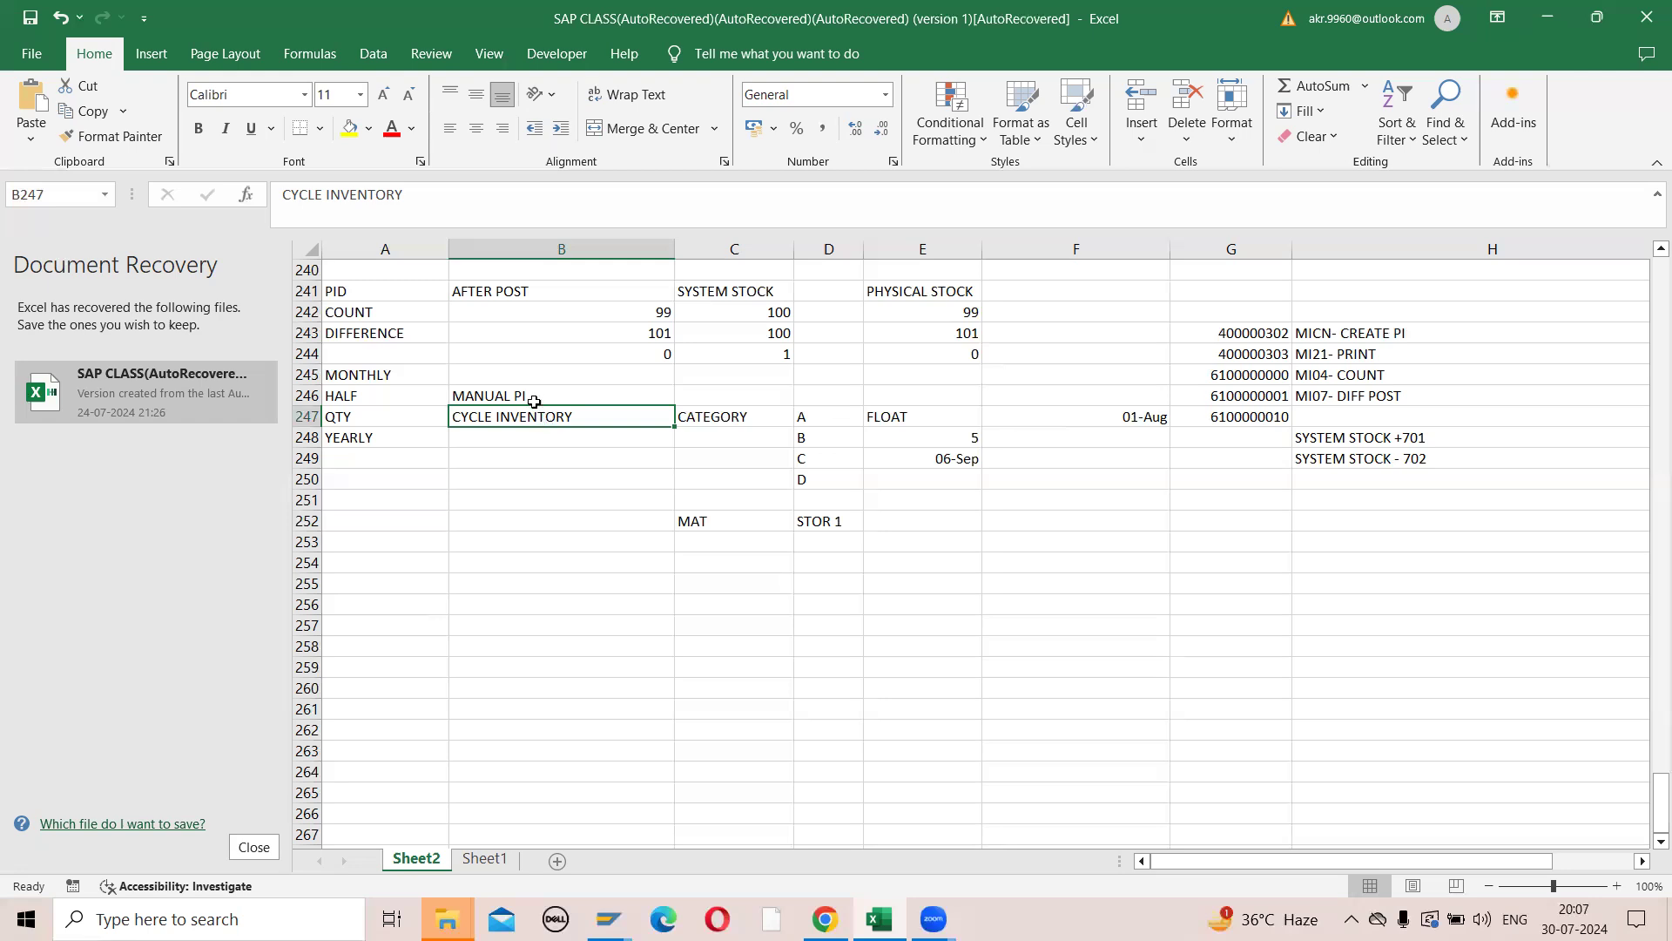
pyautogui.click(528, 396)
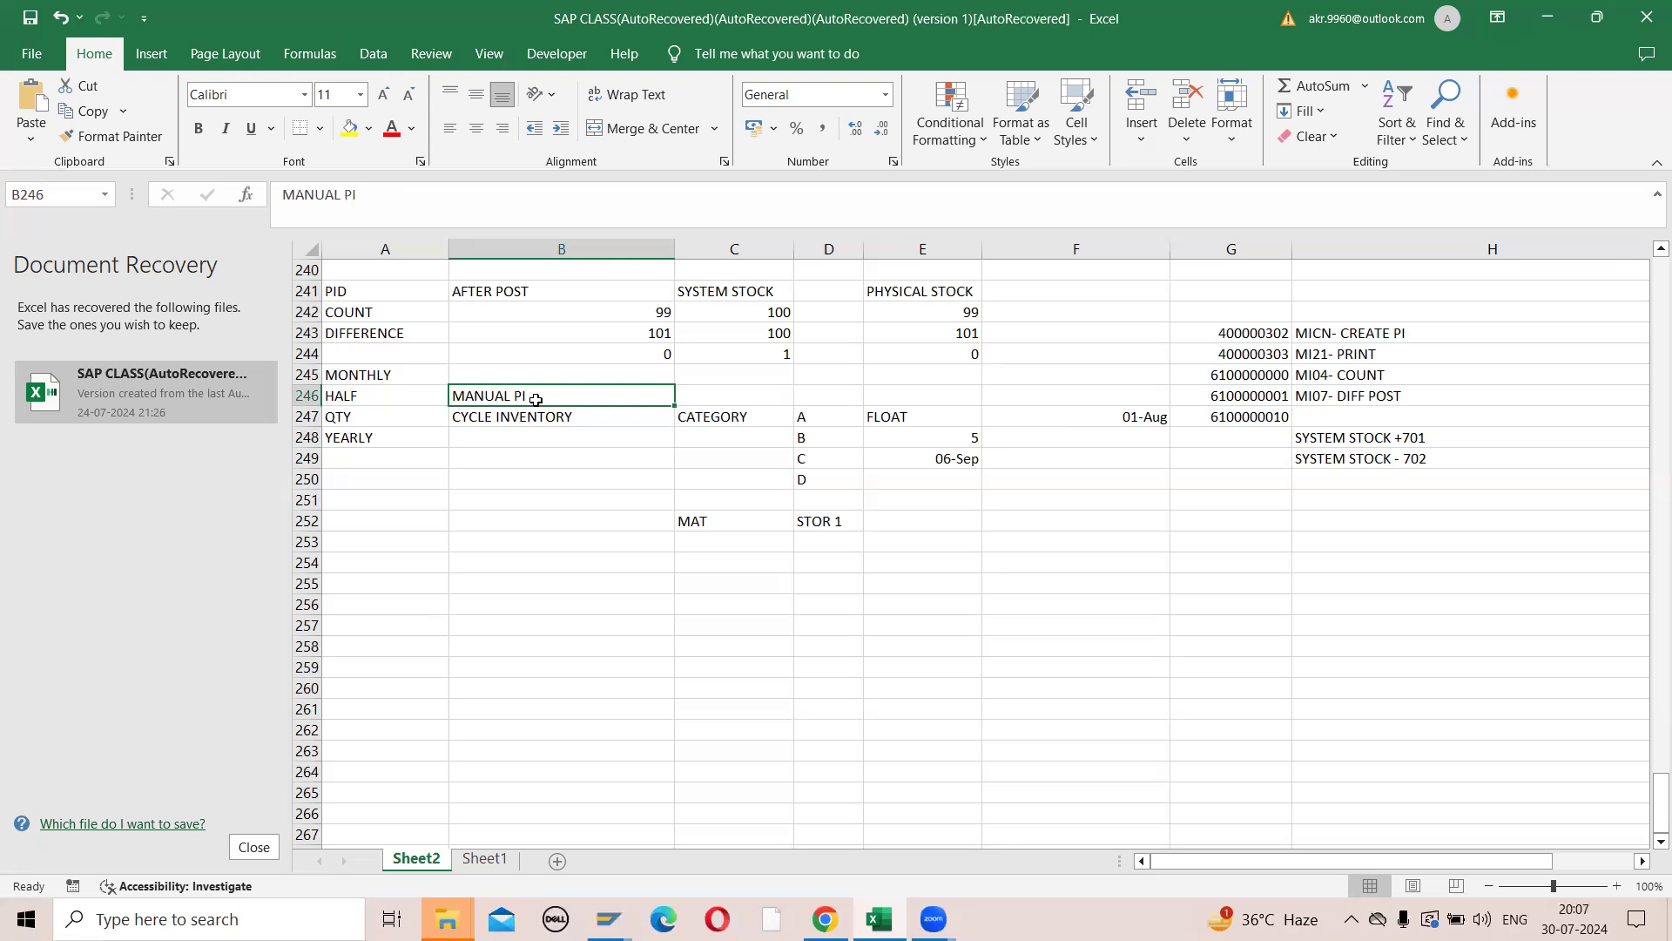
pyautogui.click(541, 417)
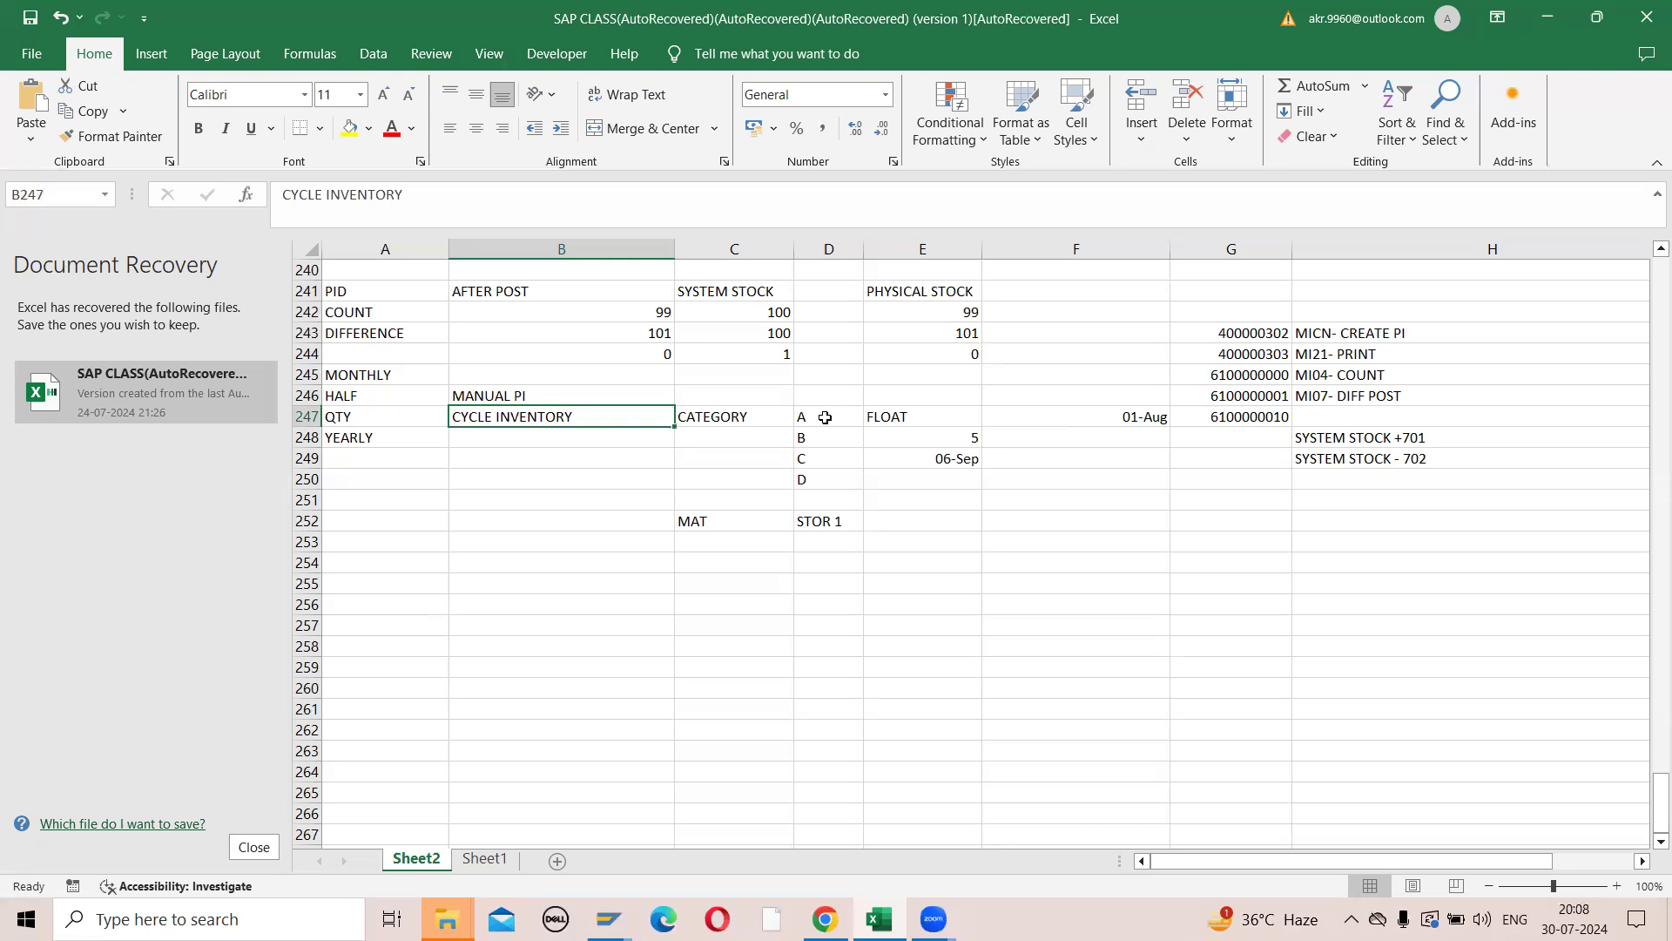
pyautogui.click(822, 416)
pyautogui.moveTo(821, 416); pyautogui.dragTo(830, 475)
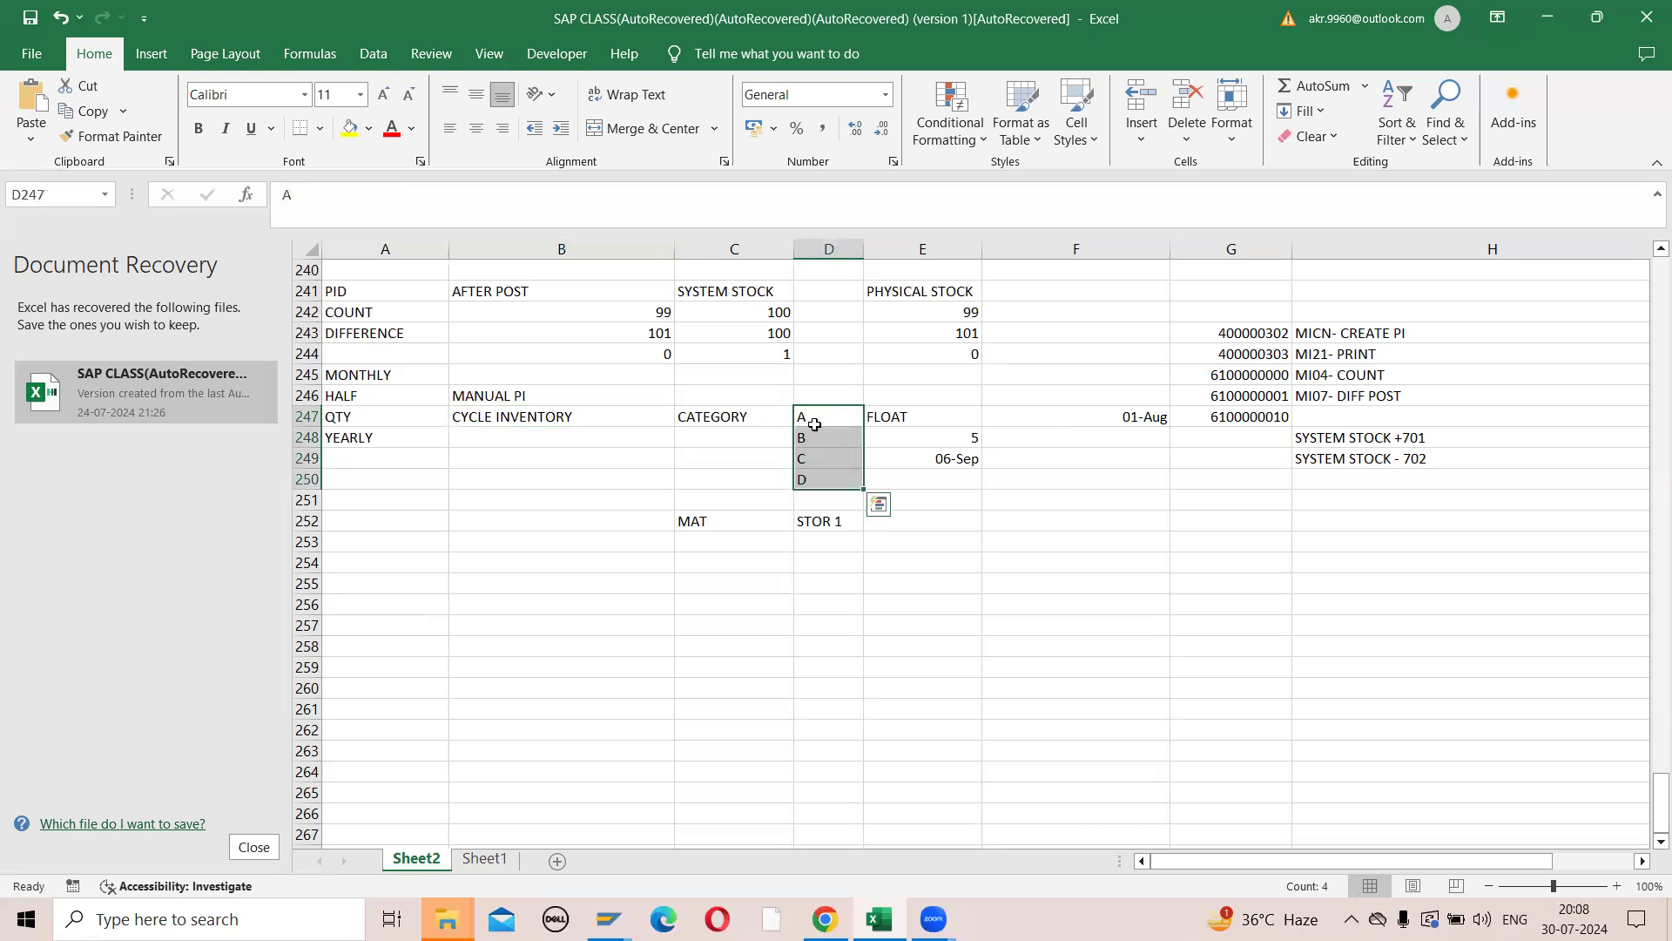
pyautogui.moveTo(811, 421); pyautogui.dragTo(821, 478)
pyautogui.click(801, 435)
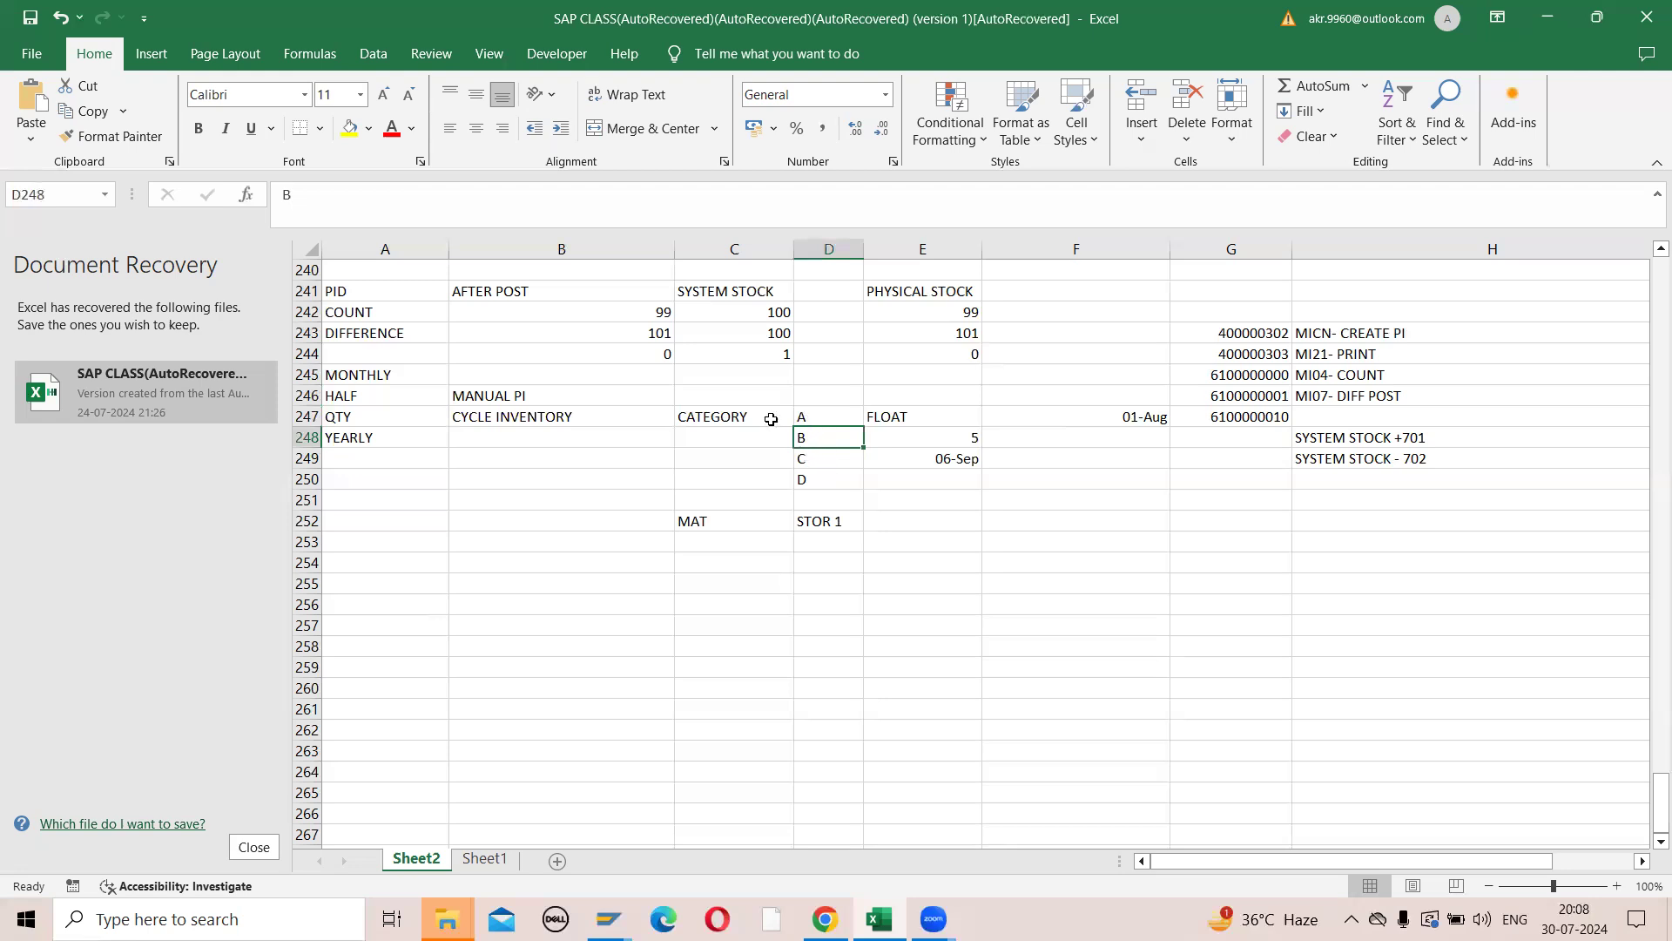
# - Examine the cycle inventory category letters A to D in column D and the MAT and STOR 1 entries in row 252
pyautogui.moveTo(810, 419); pyautogui.dragTo(824, 482)
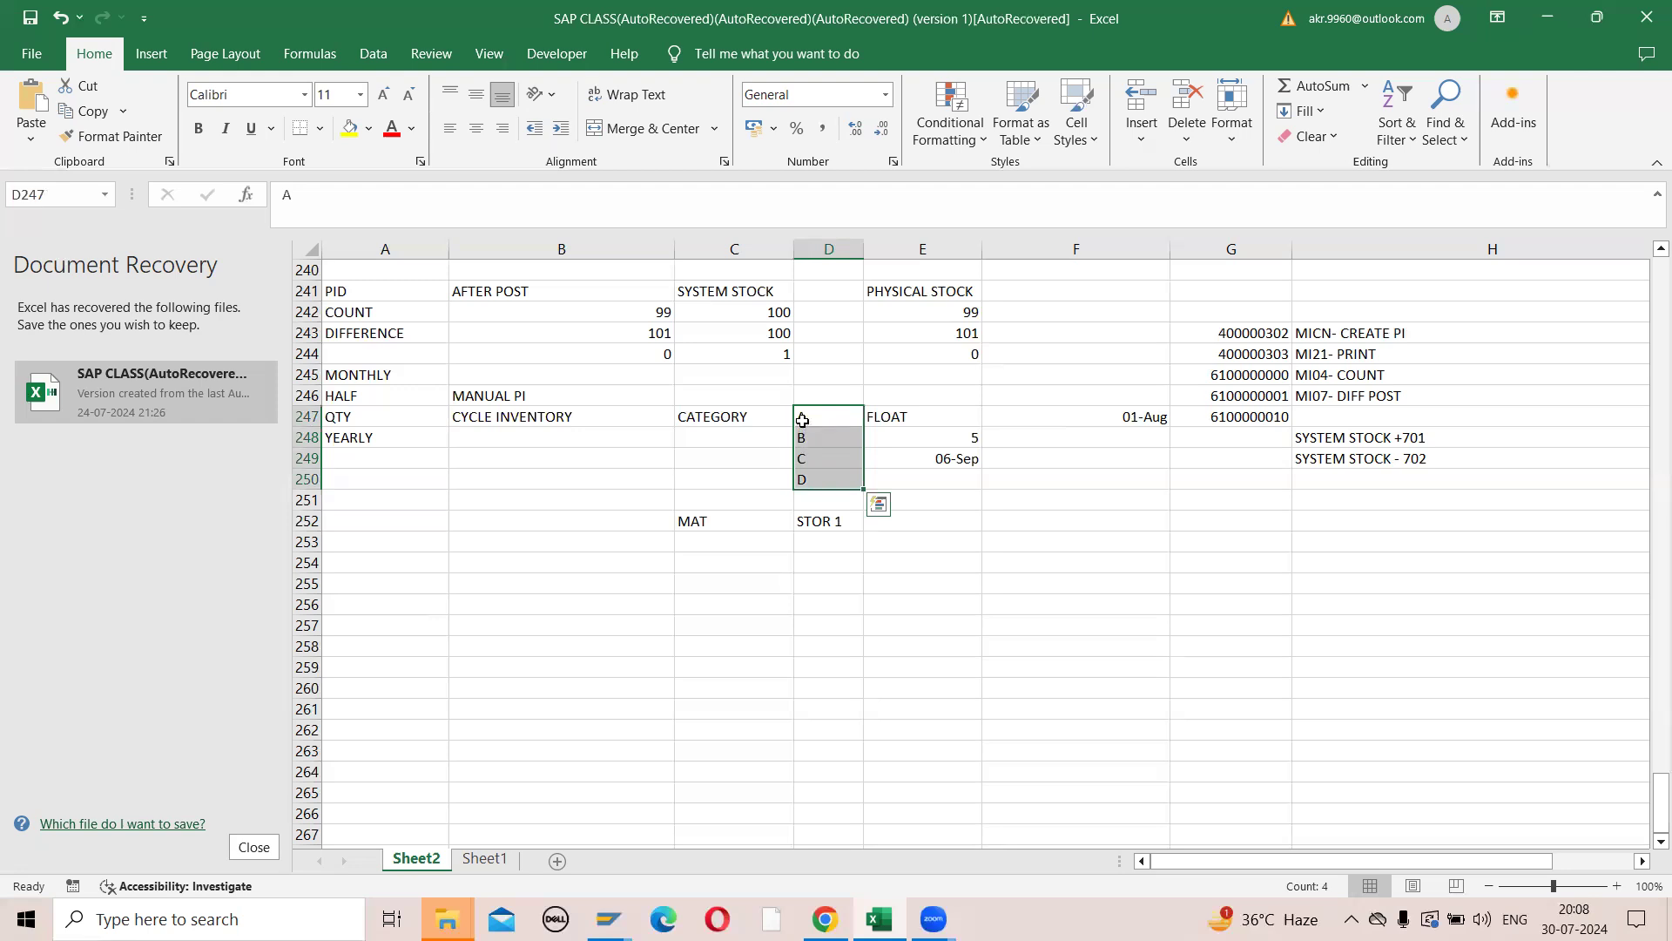
pyautogui.moveTo(799, 419); pyautogui.dragTo(816, 479)
pyautogui.click(807, 419)
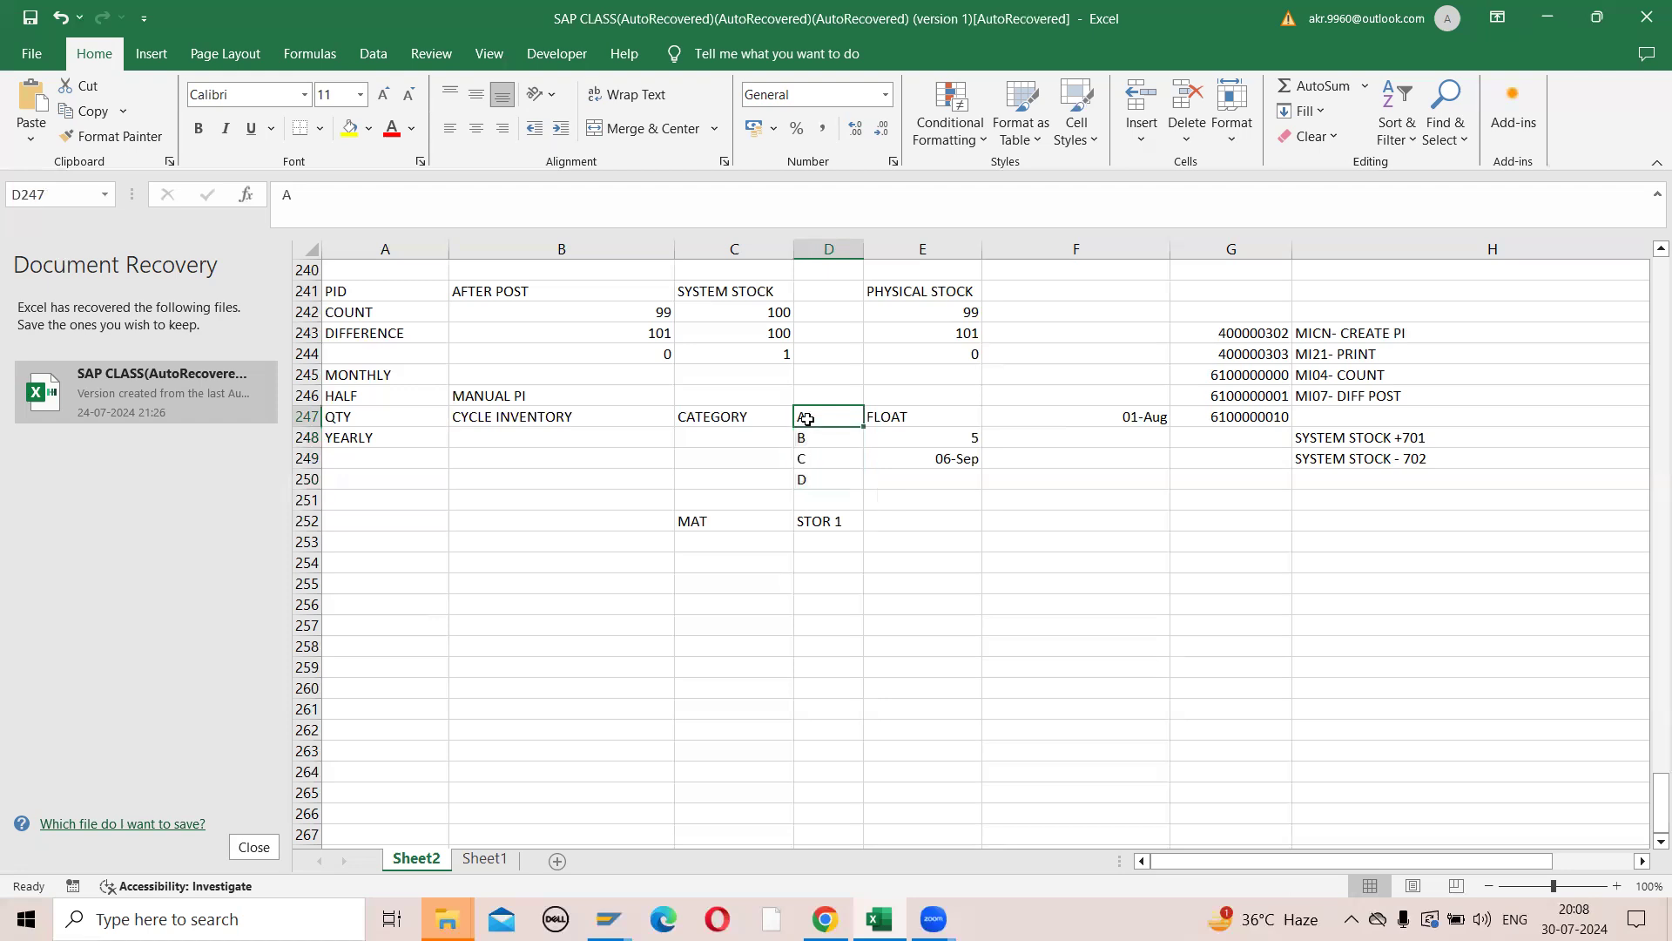
pyautogui.click(815, 435)
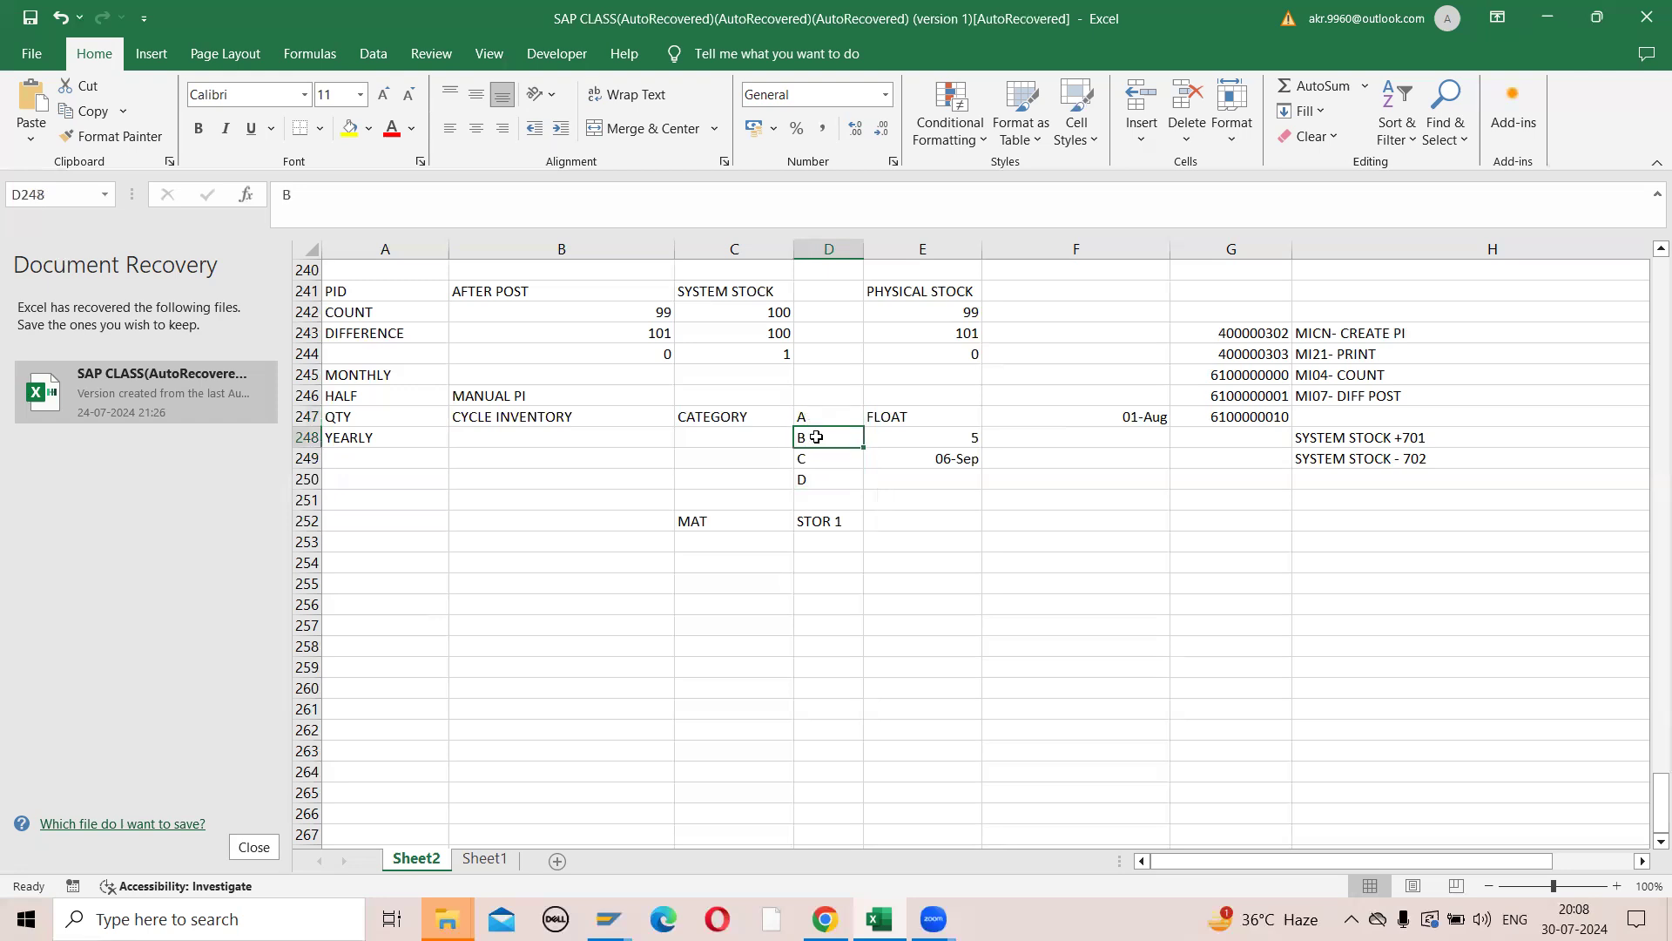
pyautogui.click(819, 458)
pyautogui.click(822, 480)
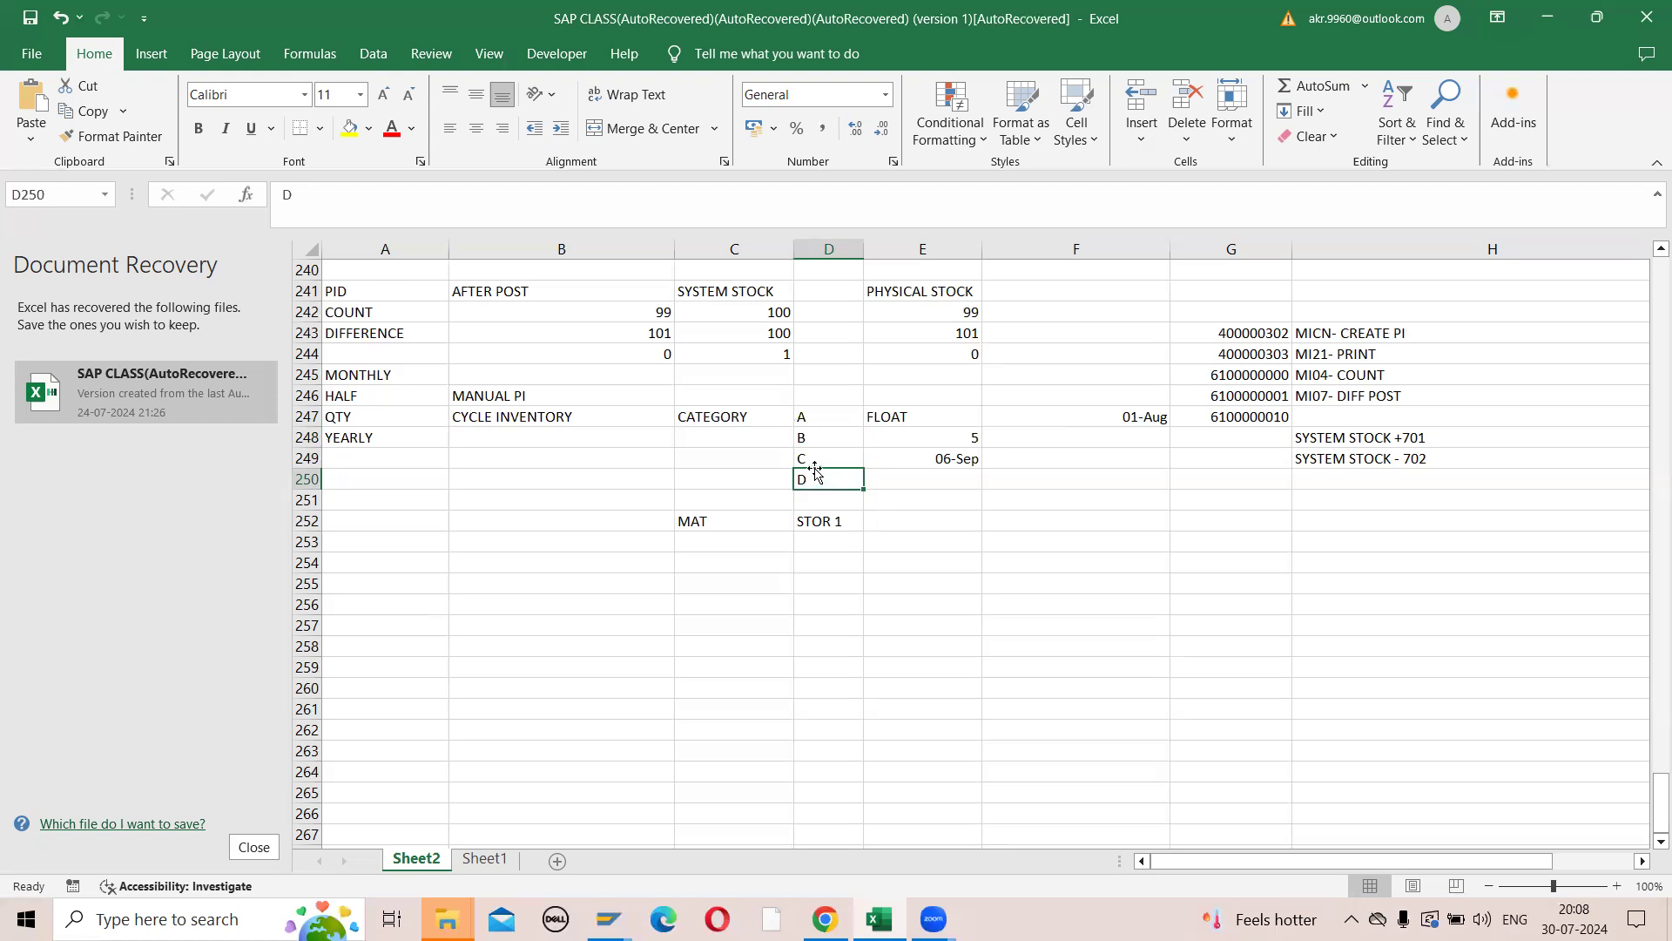
pyautogui.scroll(-1, 810, 476)
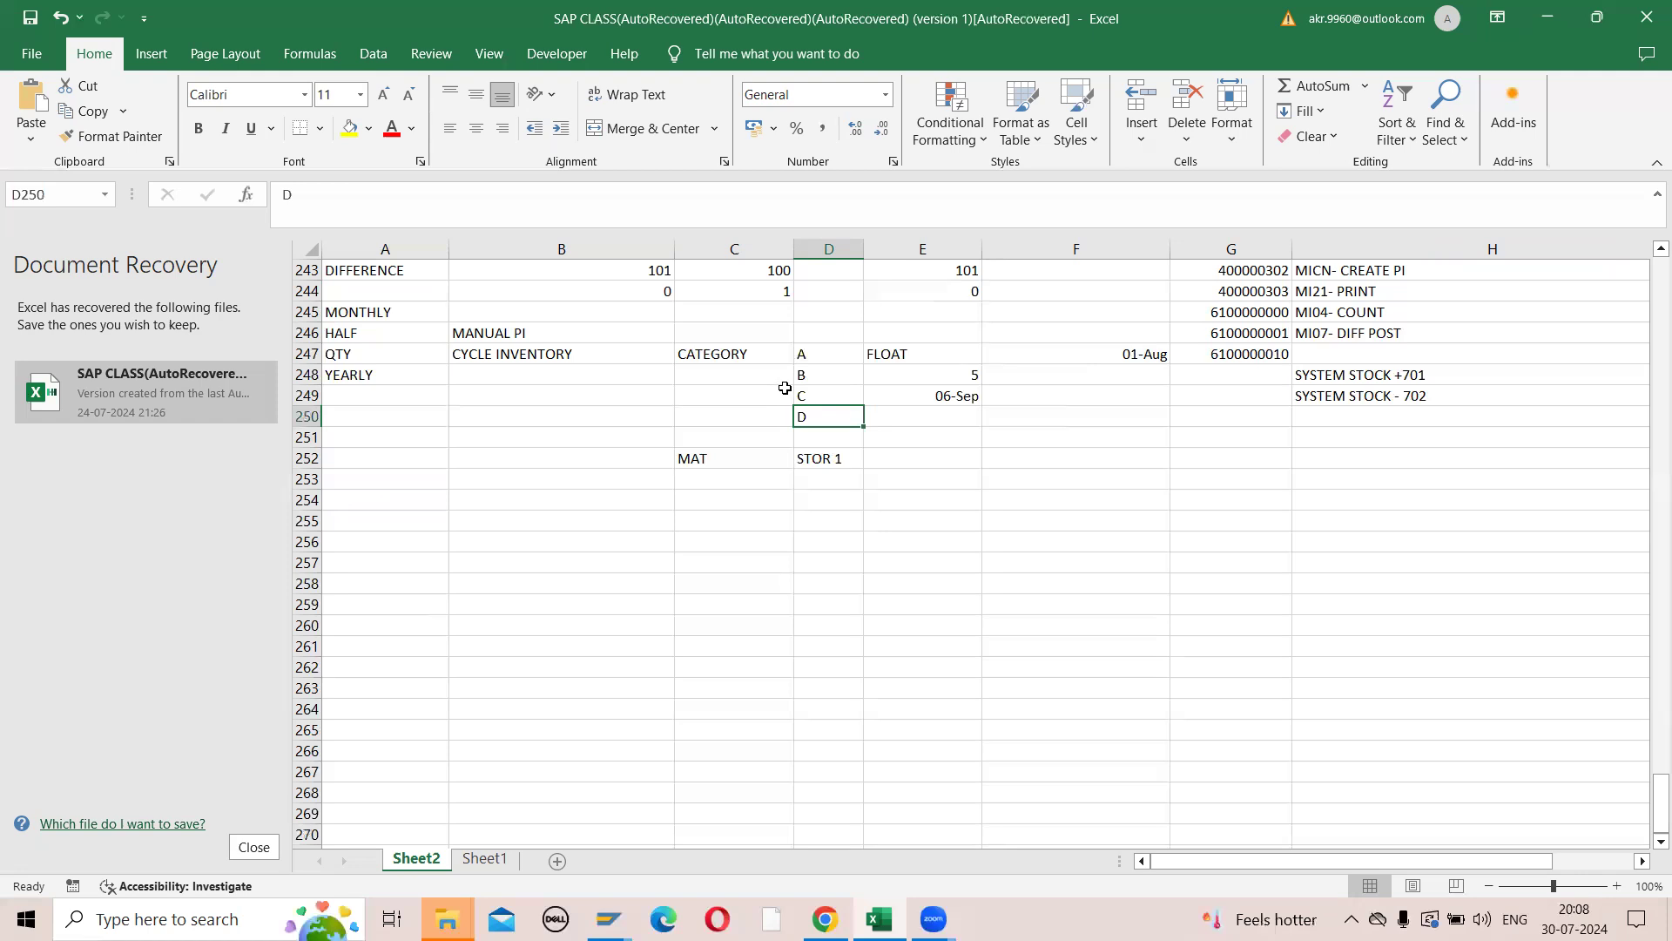
pyautogui.moveTo(816, 354); pyautogui.dragTo(822, 409)
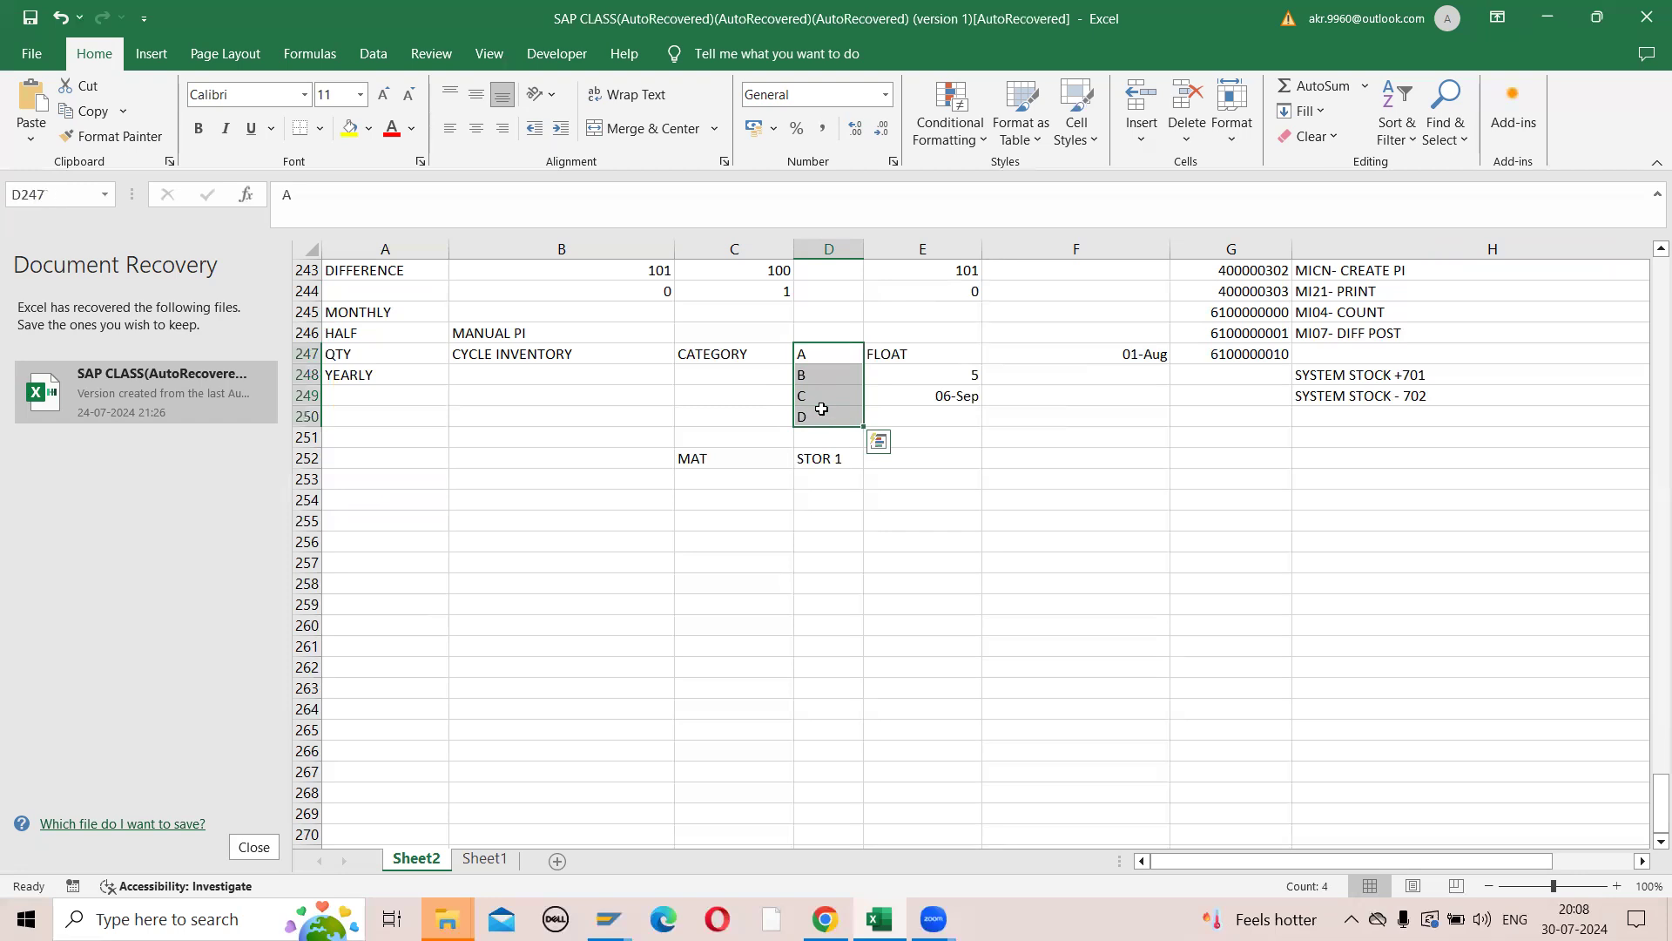
pyautogui.click(718, 456)
pyautogui.click(809, 460)
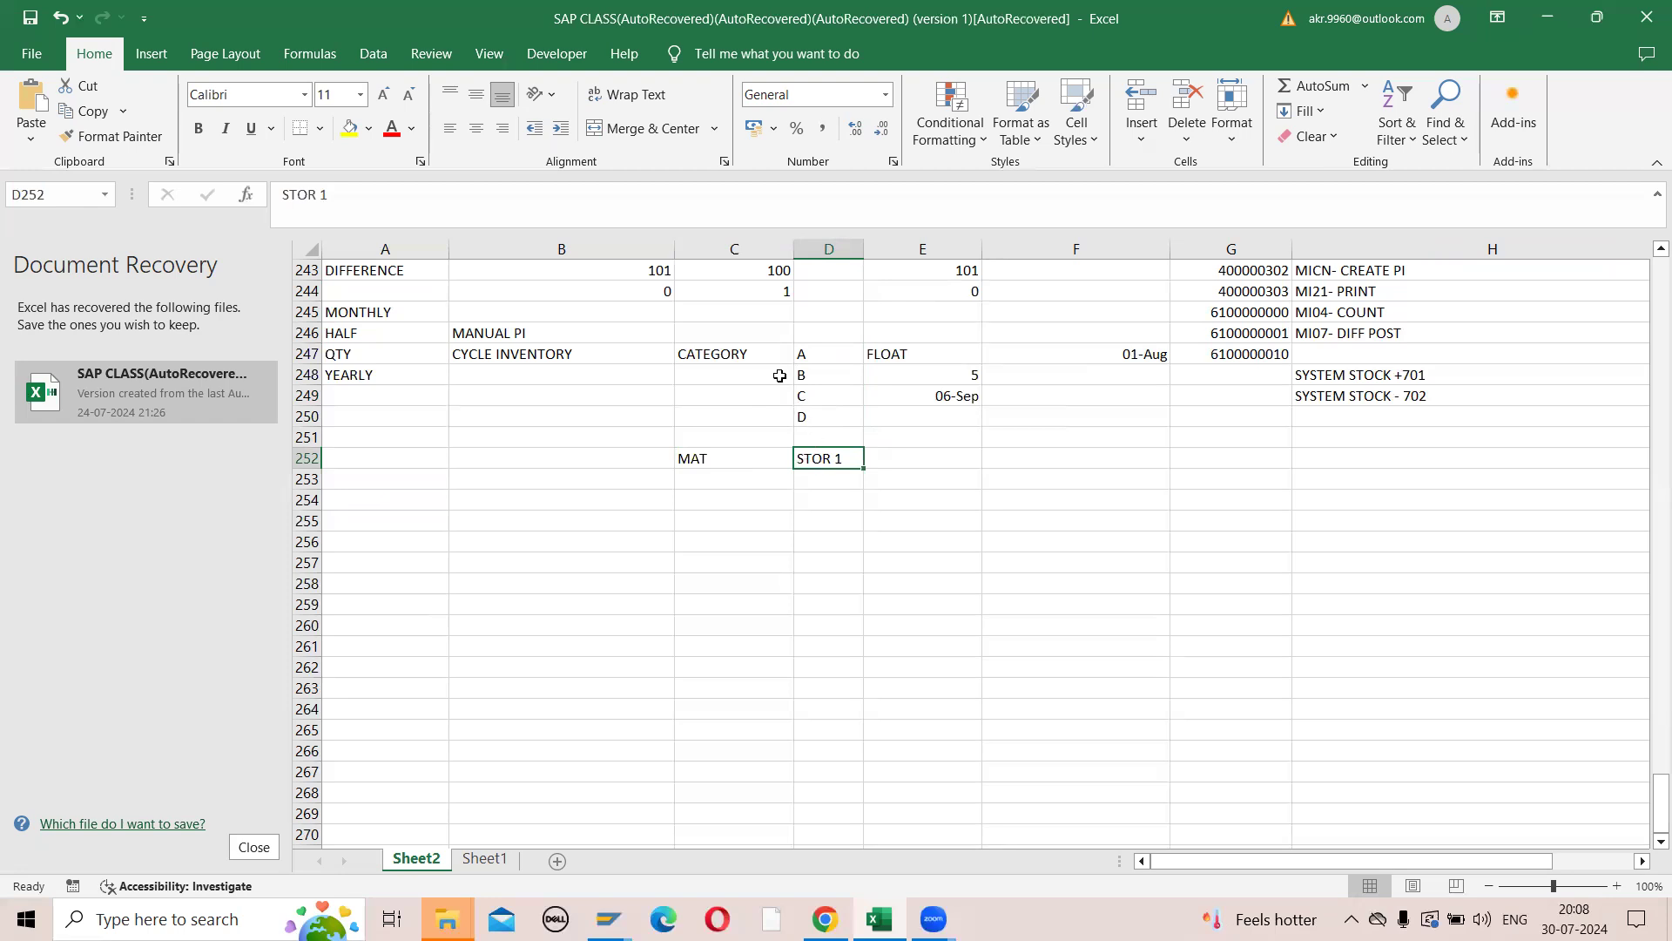
pyautogui.click(818, 352)
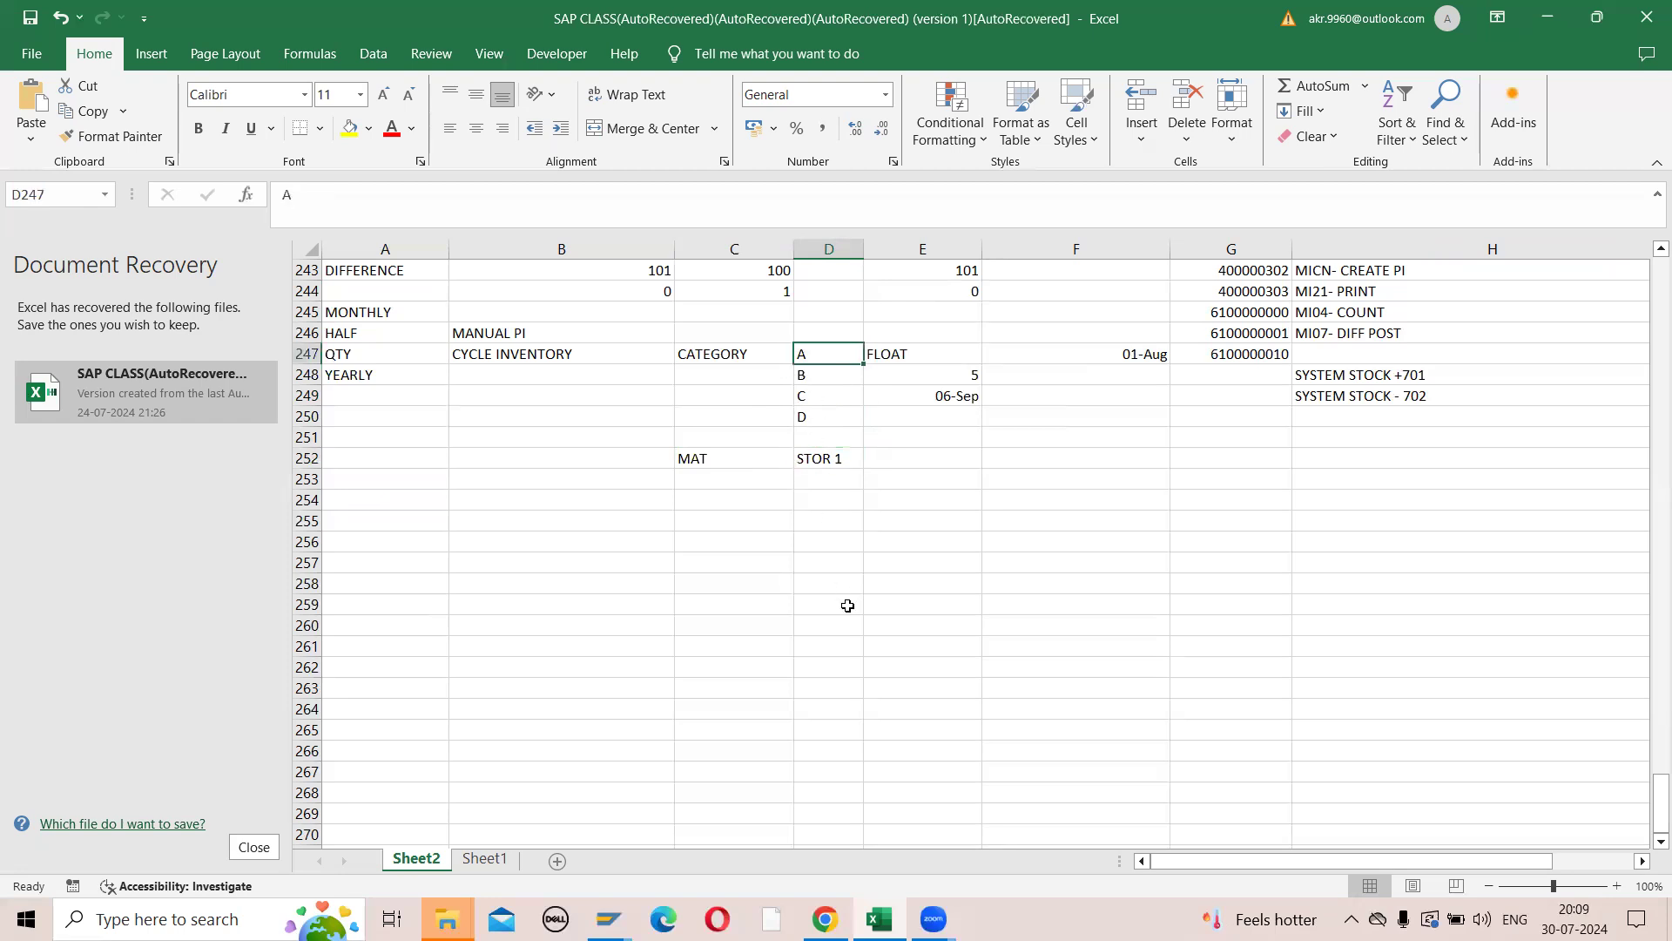
# - Enter the note CONFIG in cell B254, below the MAT and STOR 1 row
pyautogui.moveTo(609, 919)
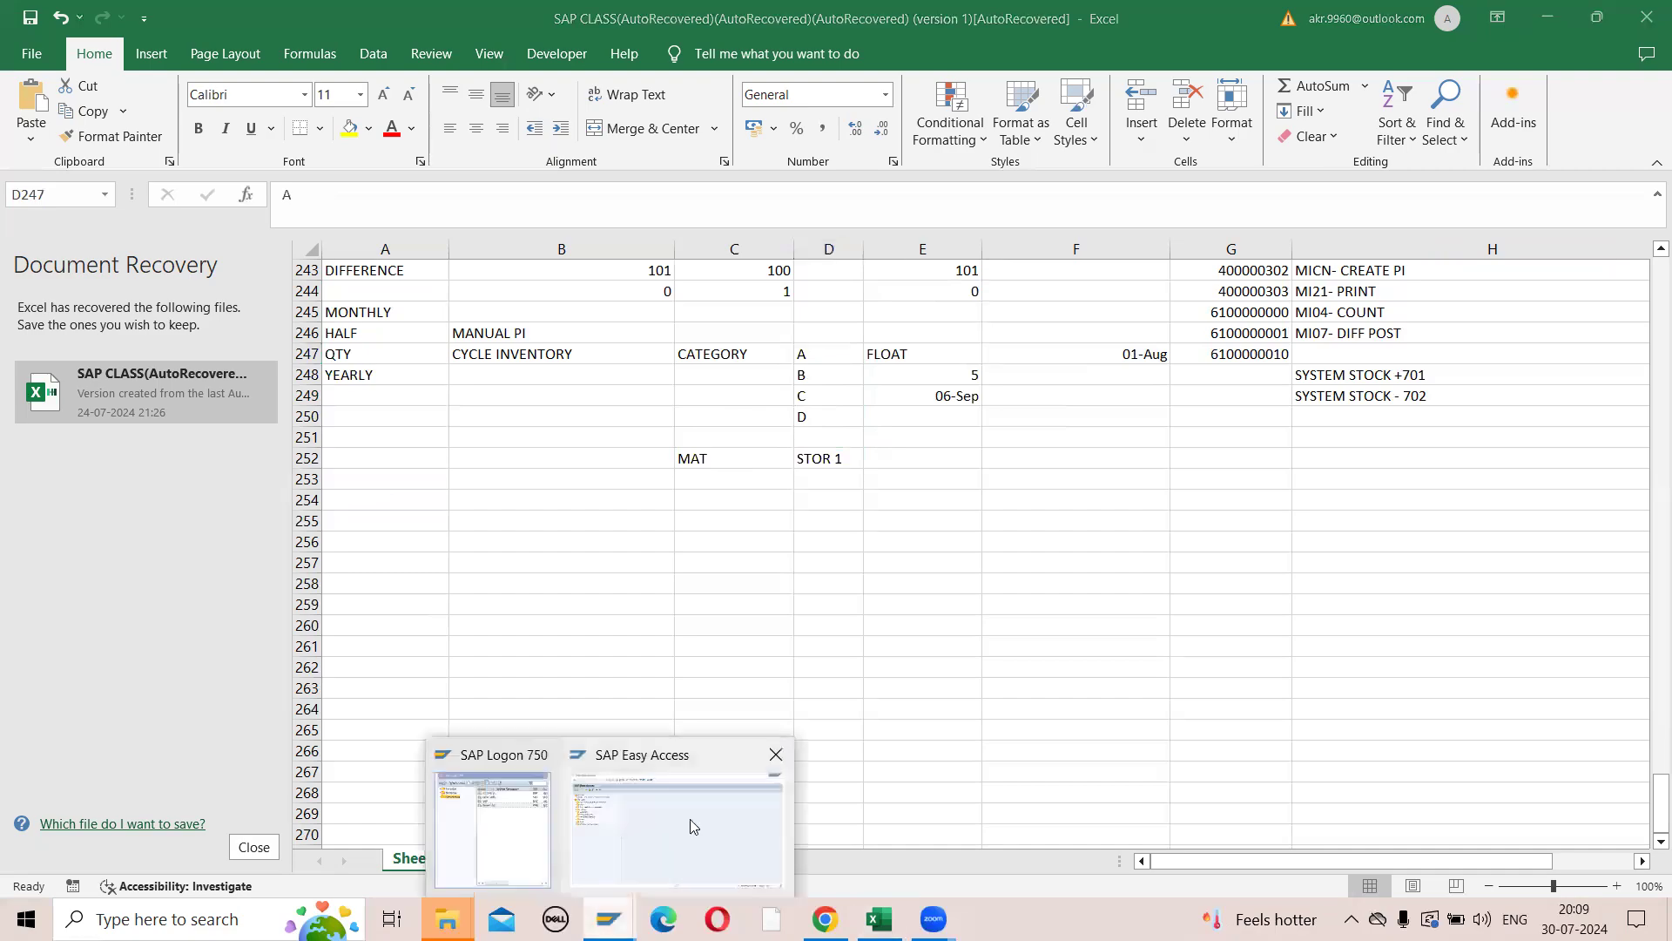
pyautogui.click(689, 818)
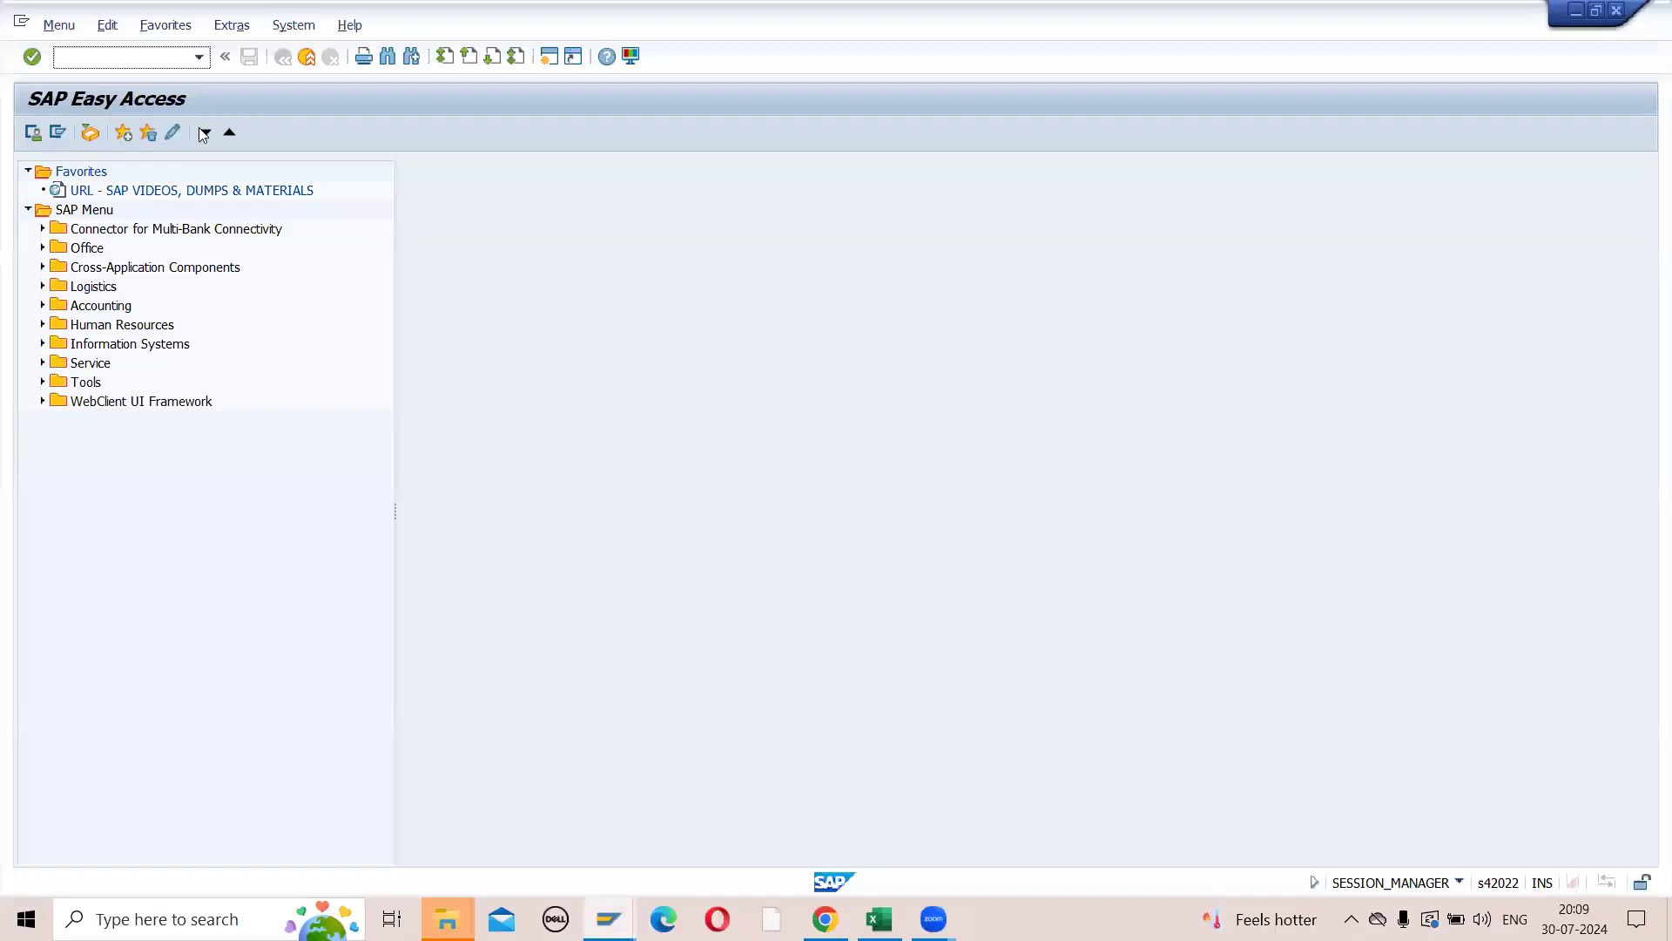
pyautogui.hotkey('alt', 'Tab')
pyautogui.click(811, 498)
pyautogui.click(655, 502)
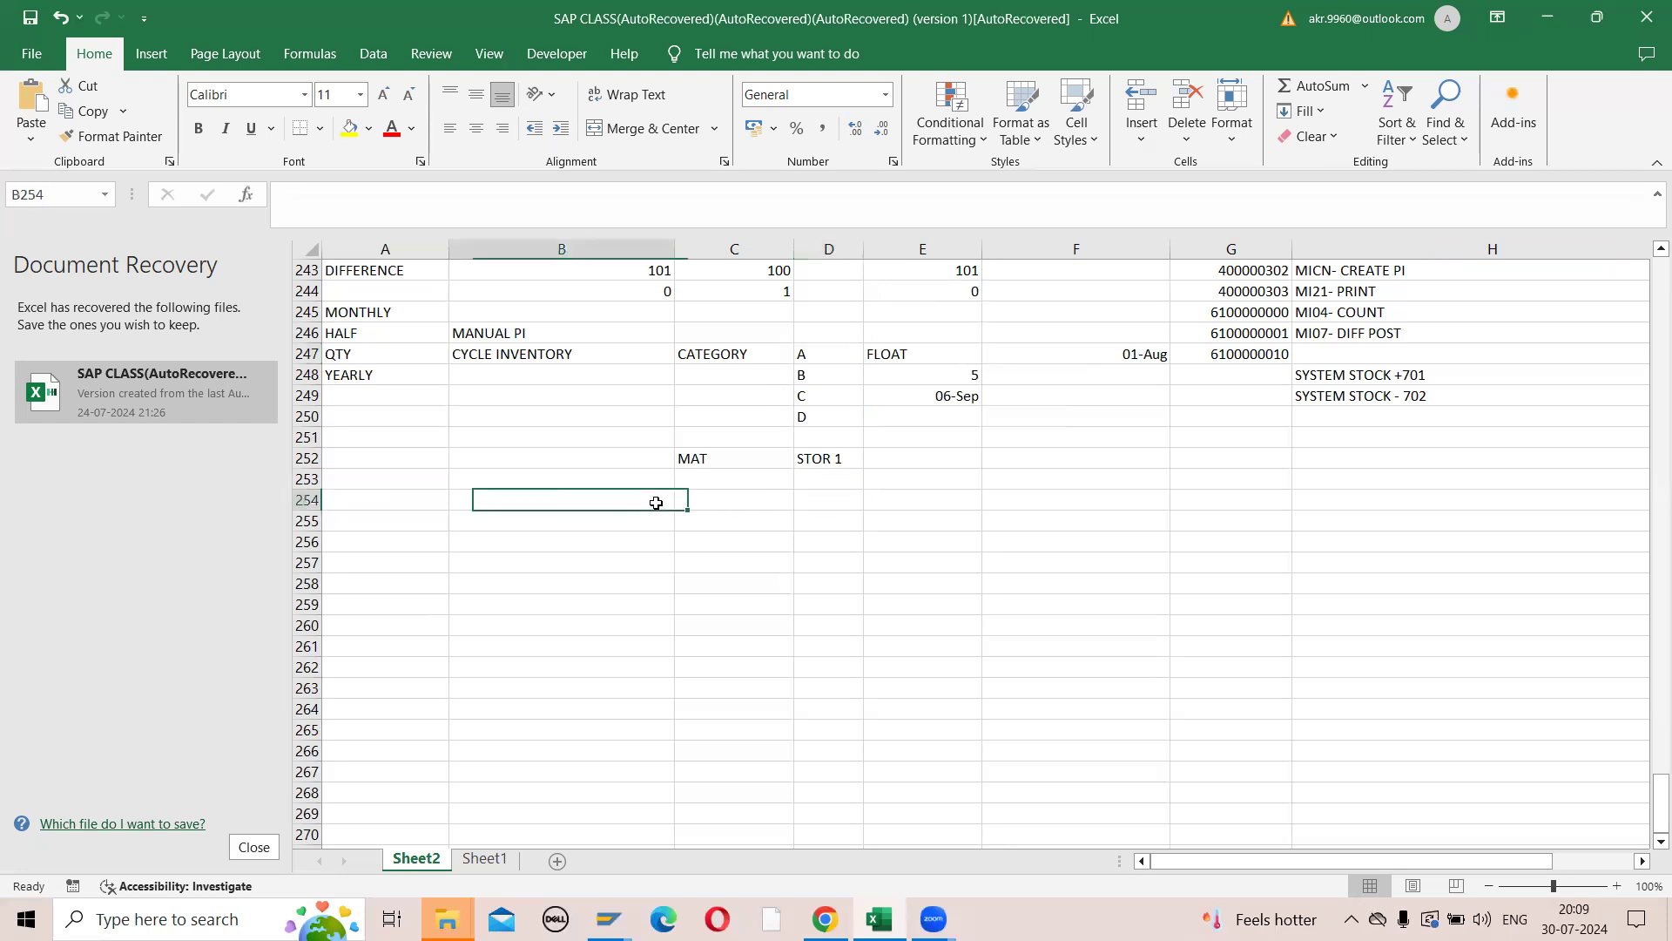
pyautogui.write('CONFIG')
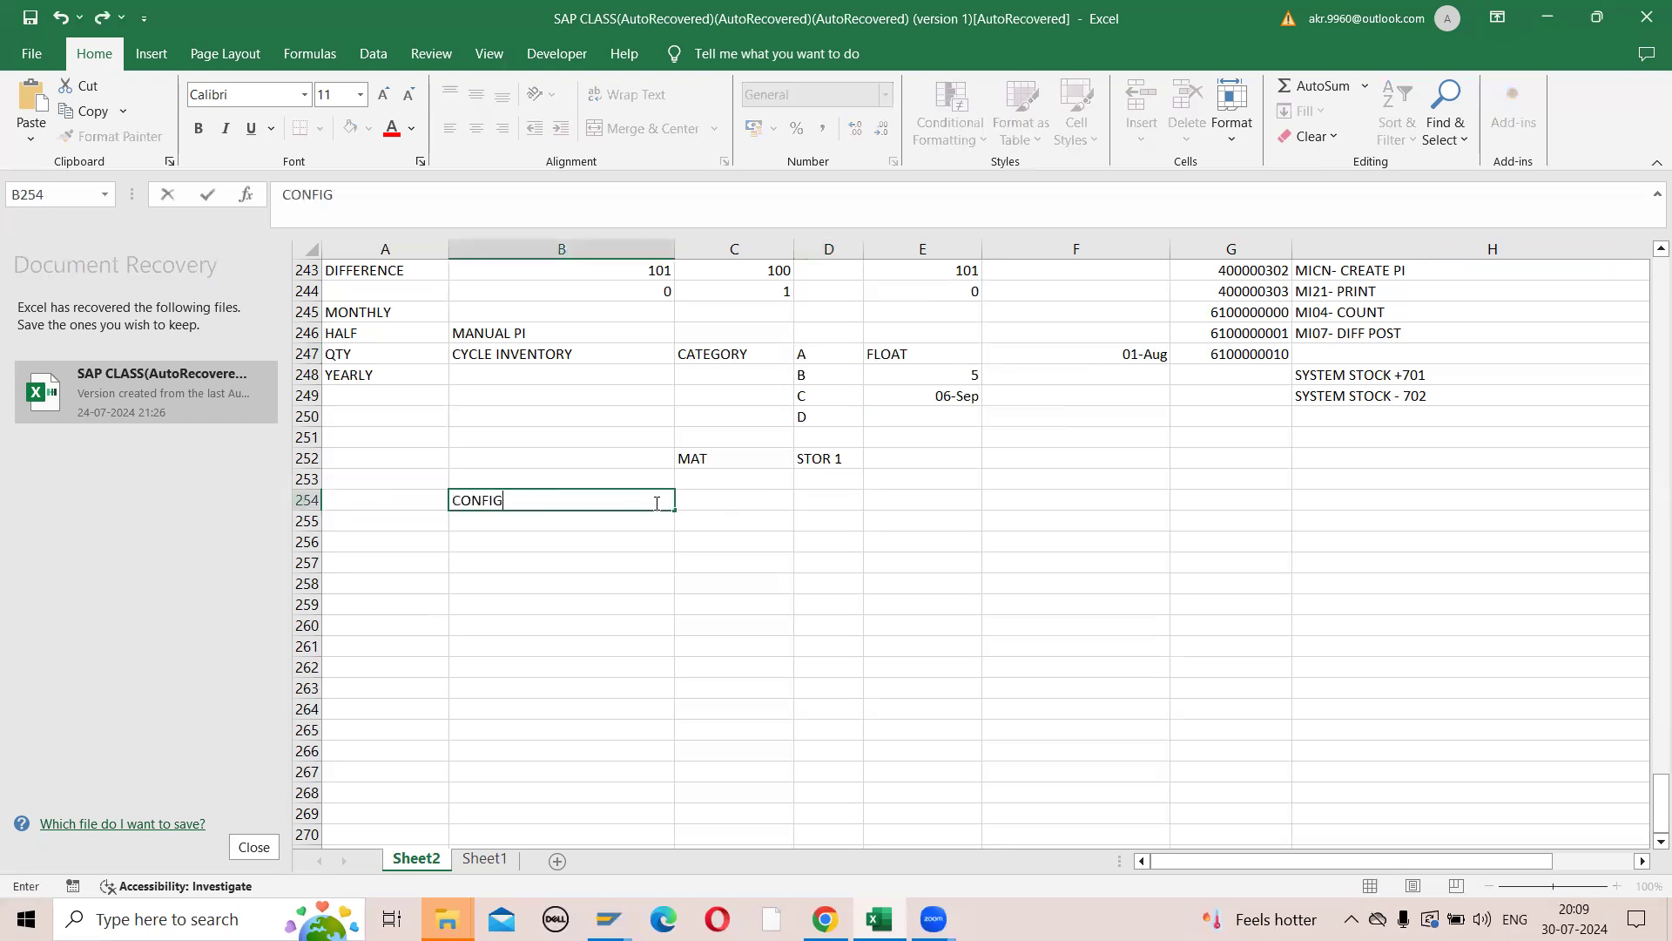
pyautogui.press('Return')
# - Switch to SAP Easy Access and open the Customizing Implementation Guide with transaction SIMG
pyautogui.hotkey('alt', 'Tab')
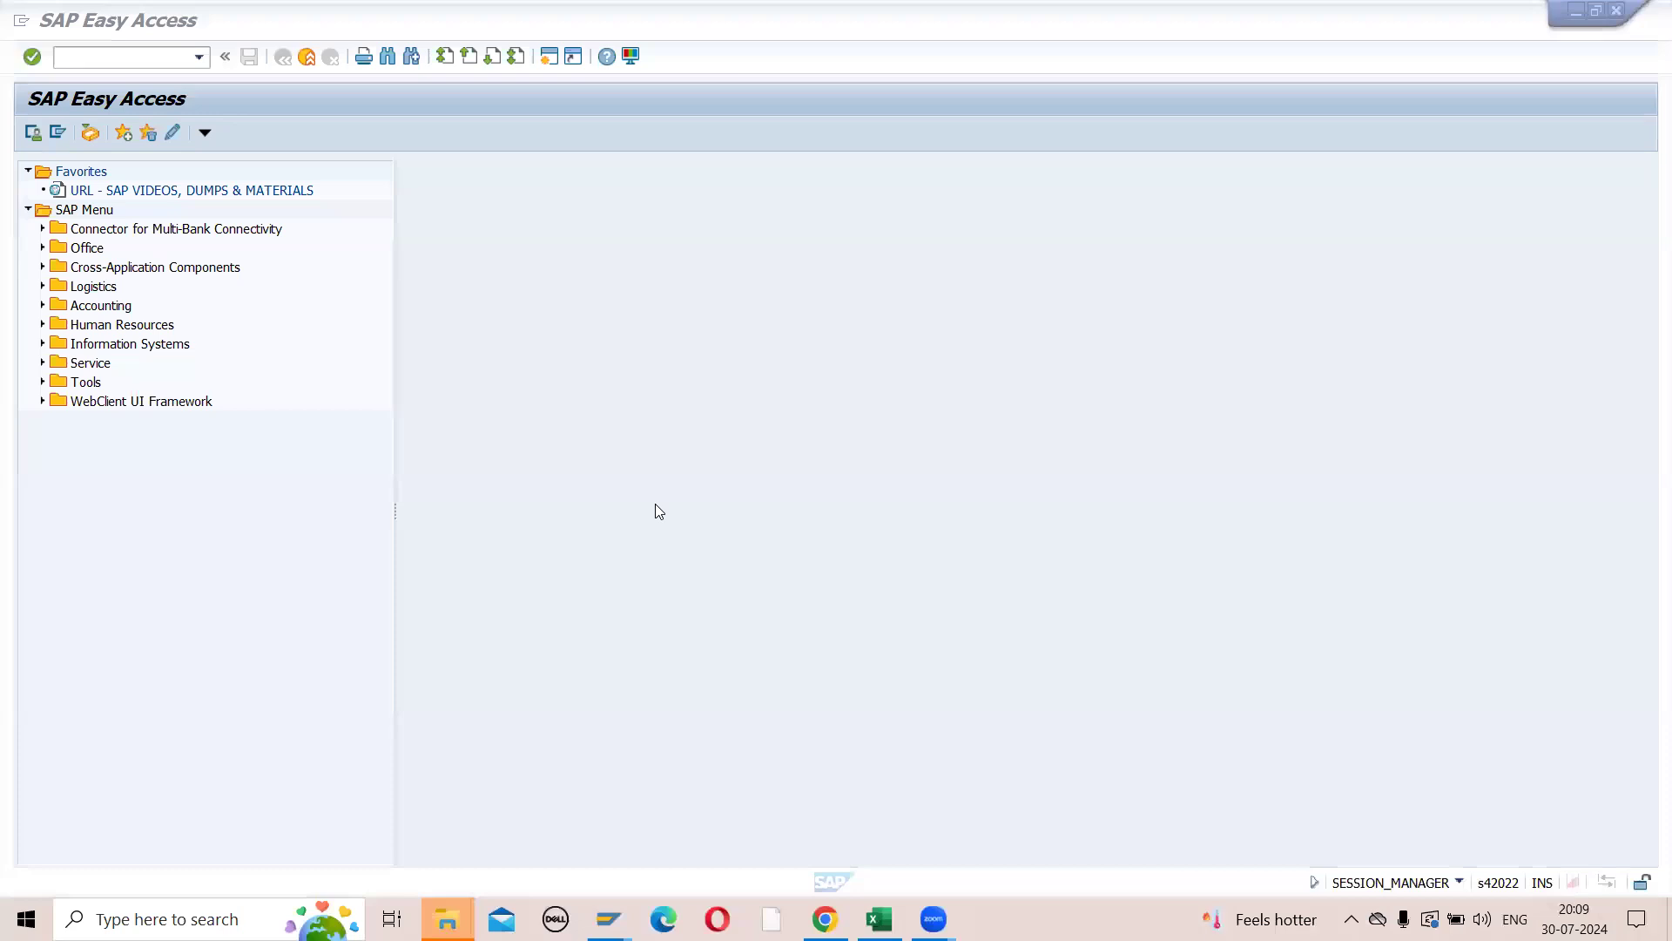
pyautogui.write('SPRO')
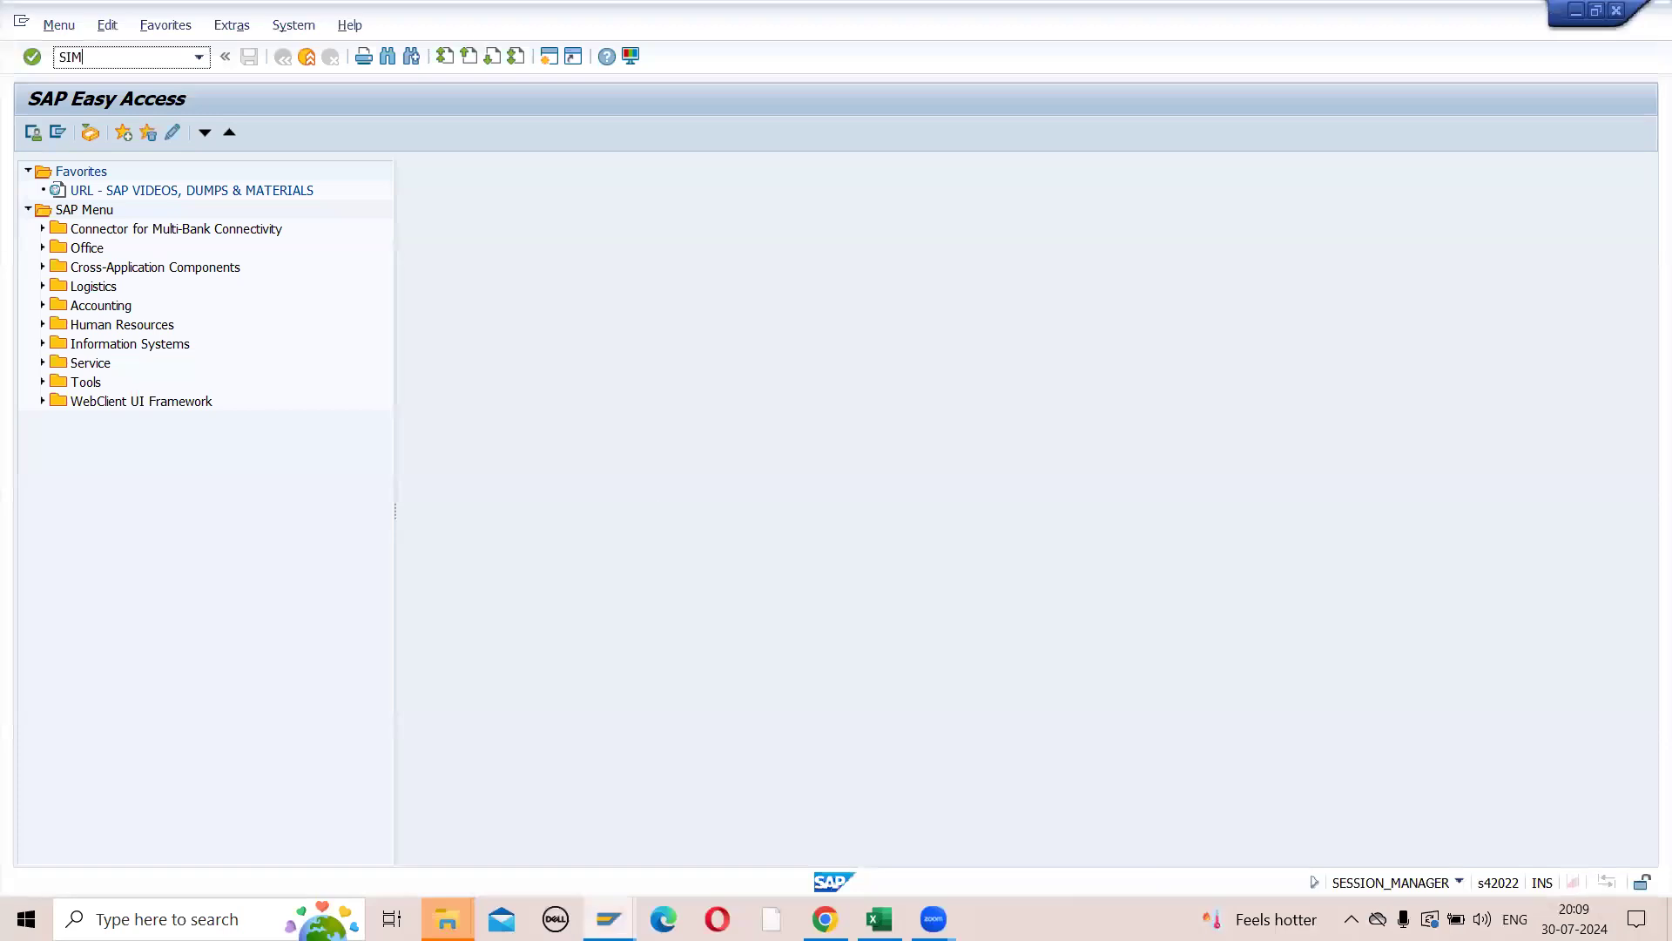
pyautogui.press('Return')
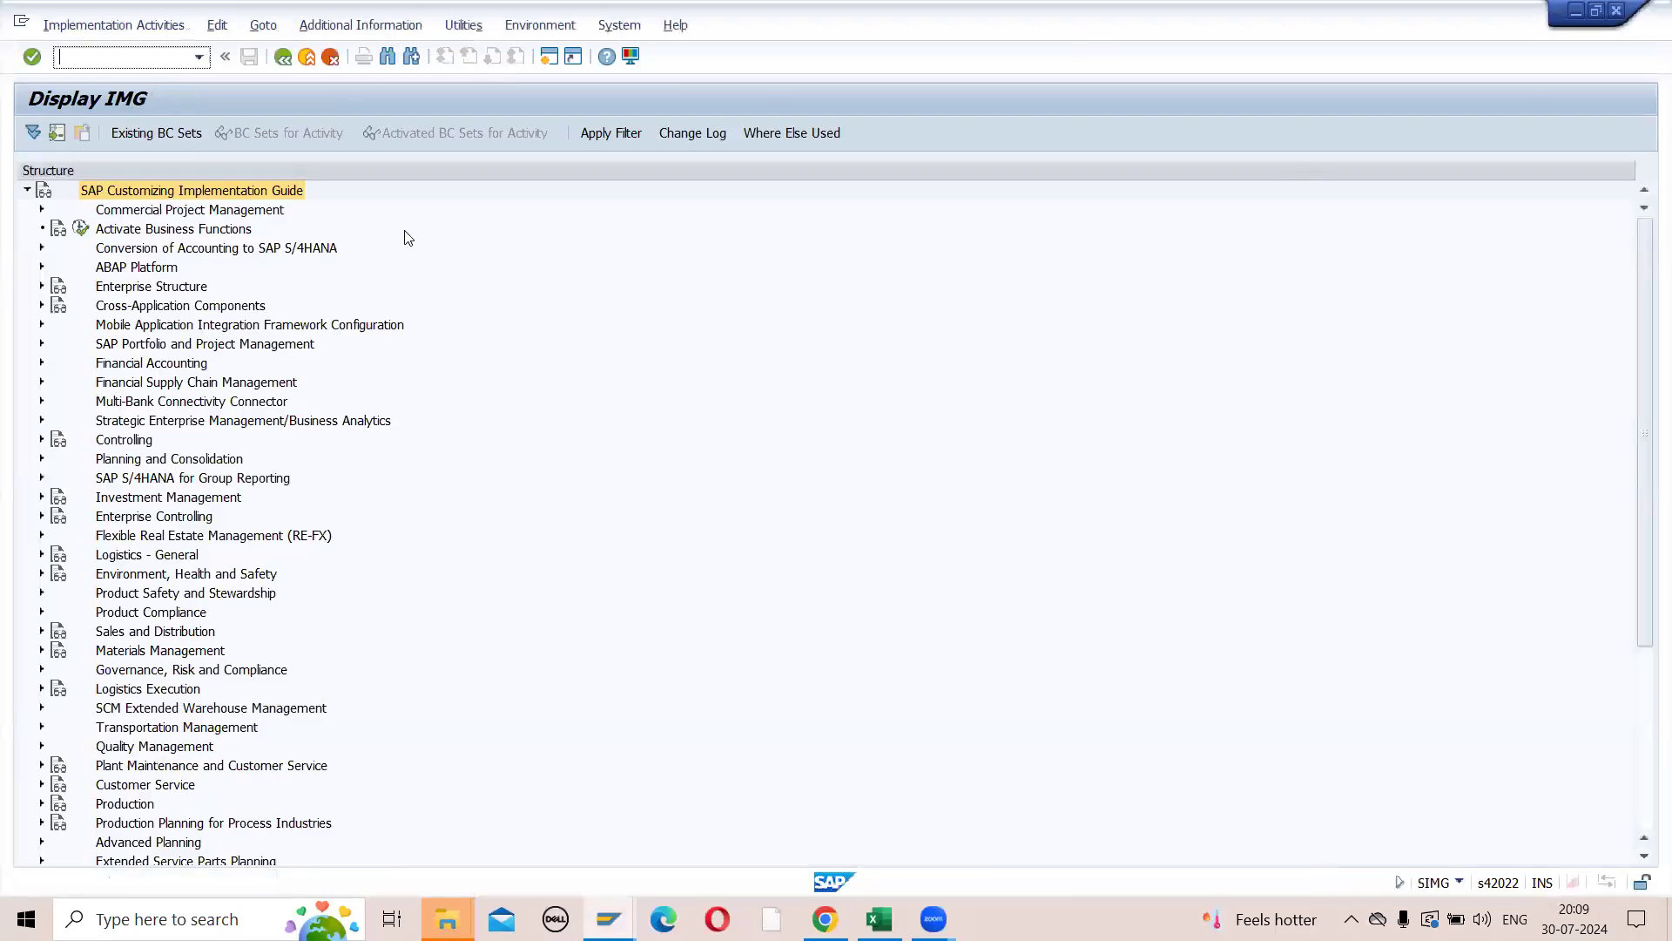
# - Open the Cycle Counting activity under Materials Management, Inventory Management and Physical Inventory, Physical Inventory
pyautogui.click(41, 650)
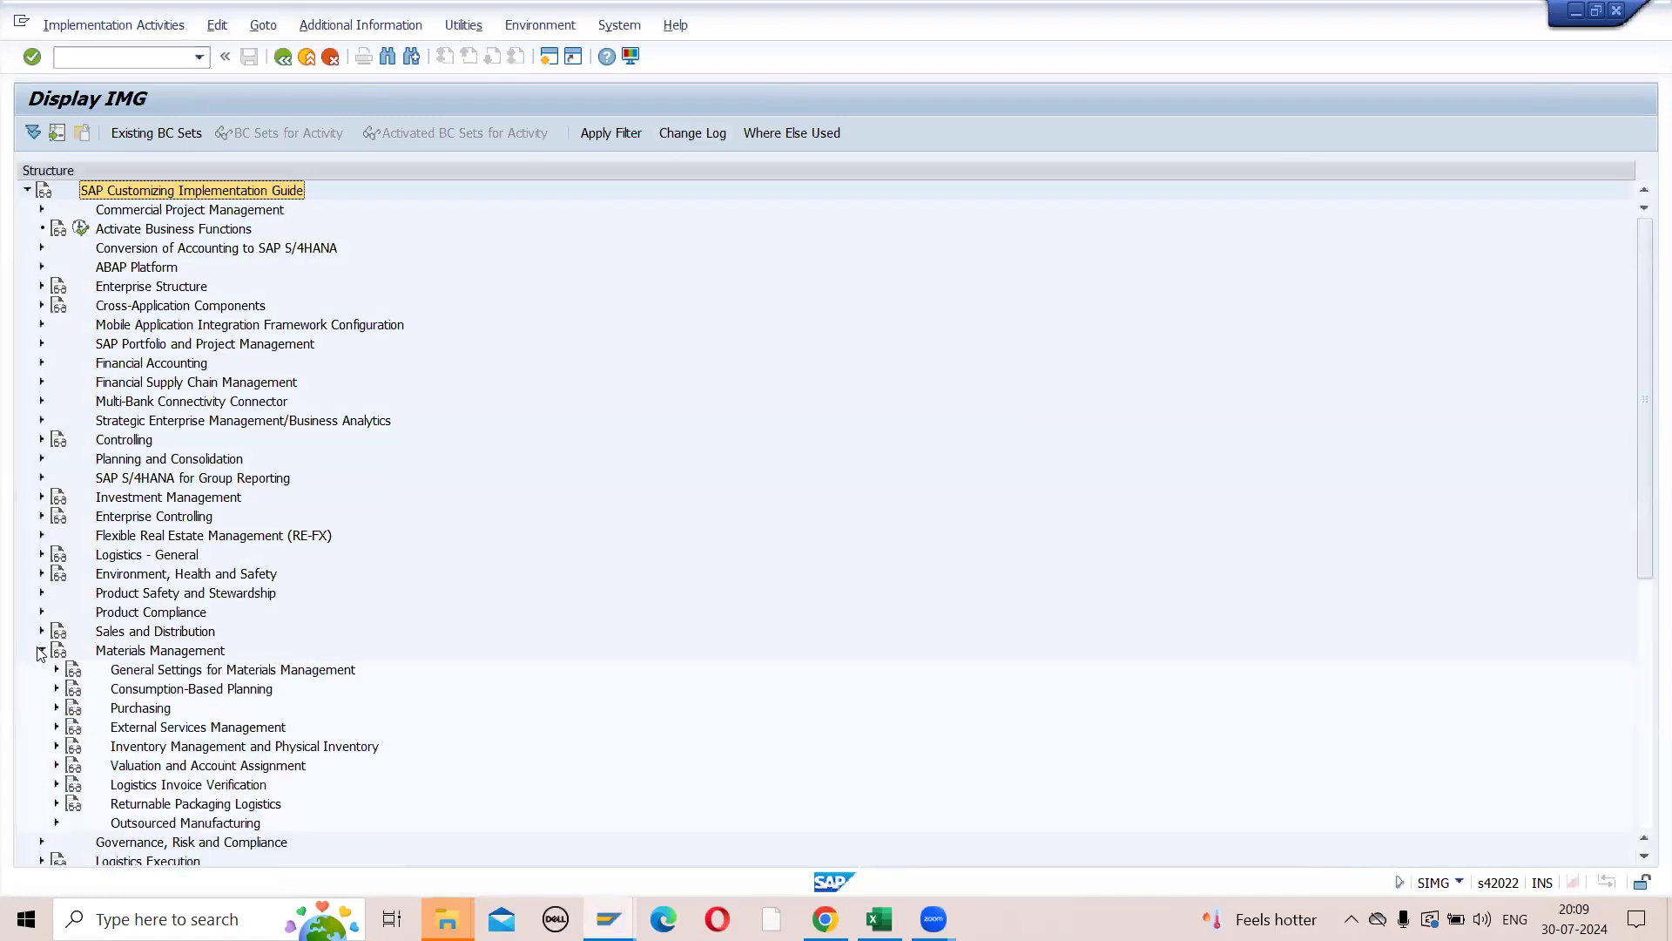
pyautogui.click(56, 746)
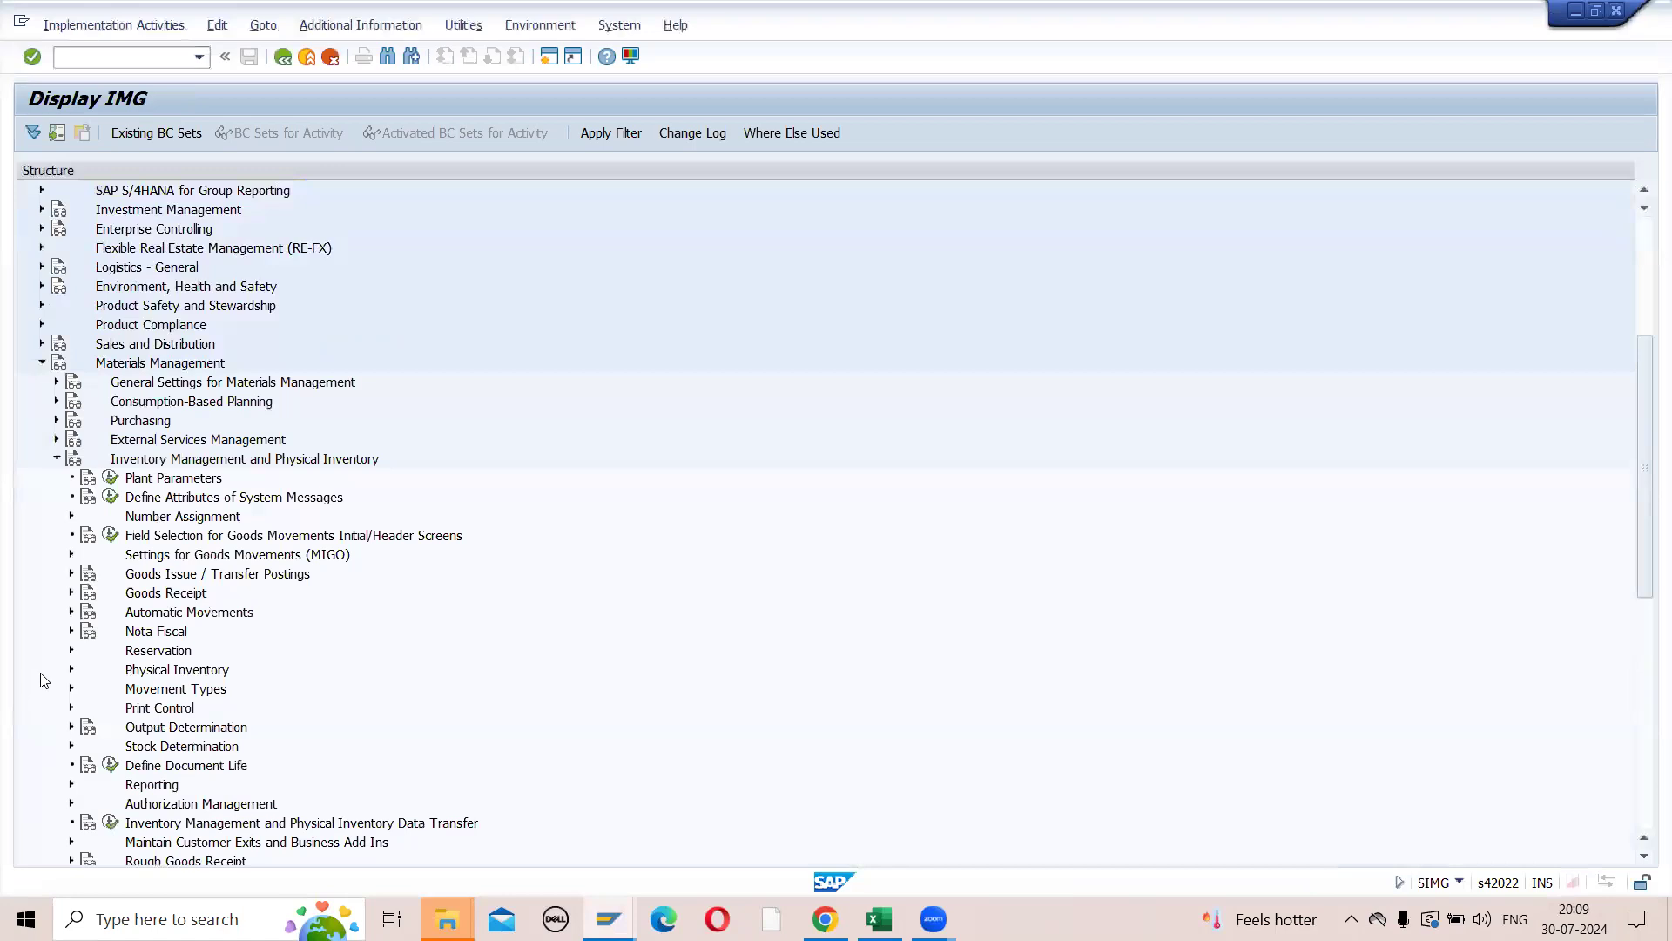
pyautogui.click(71, 669)
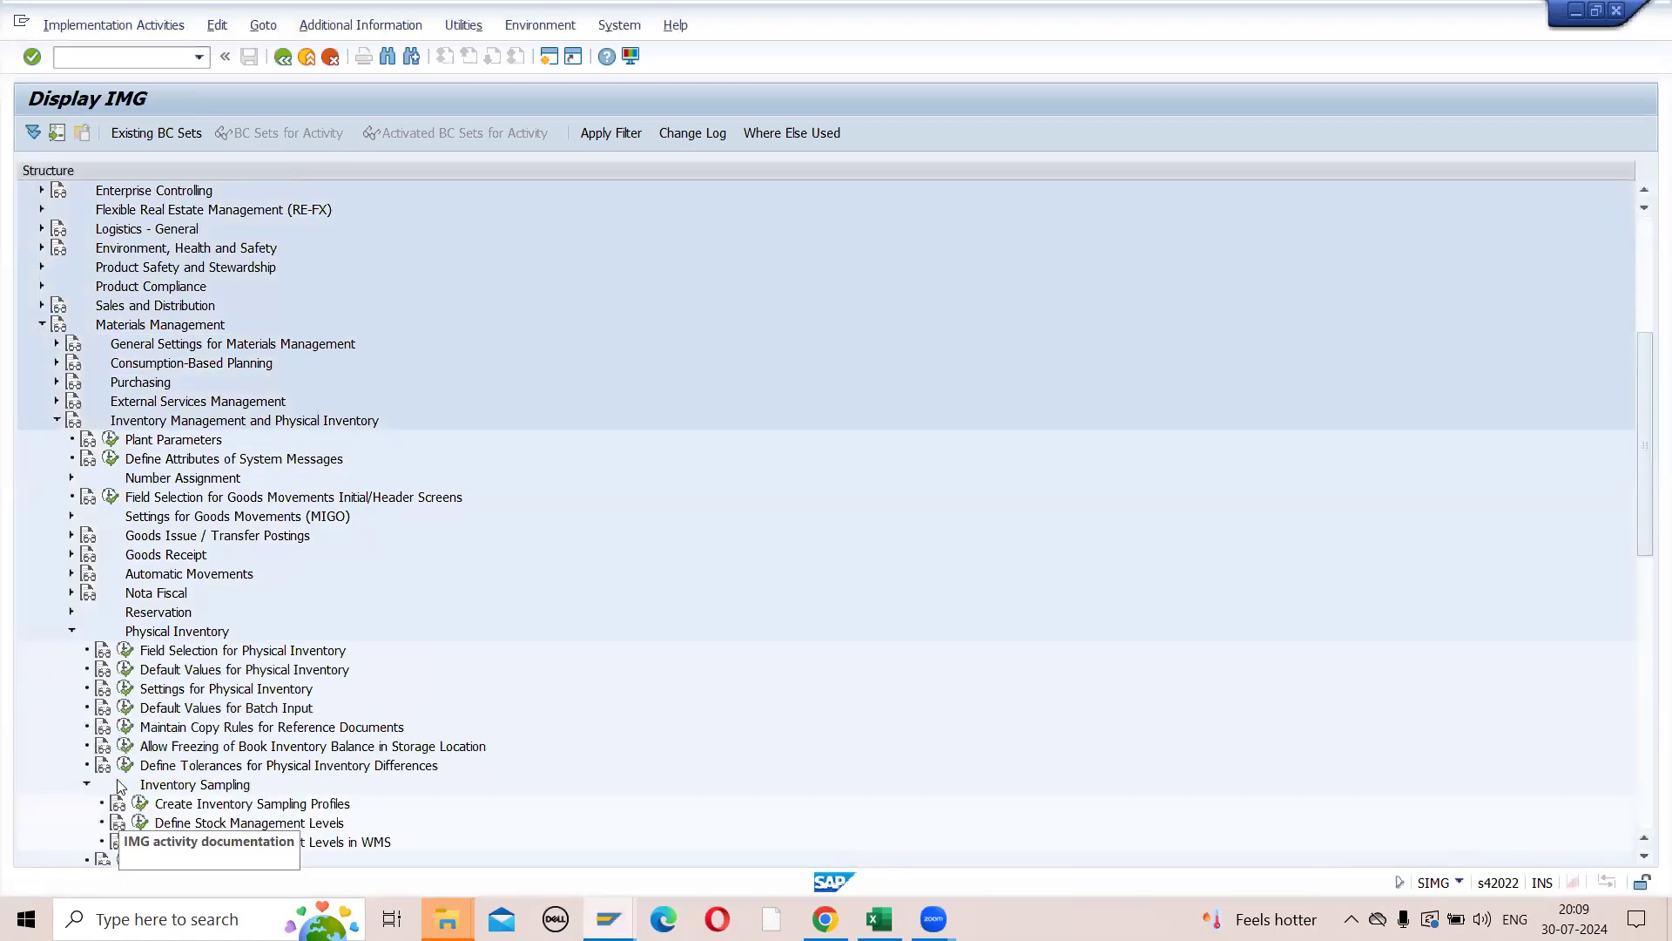
pyautogui.scroll(-2, 126, 784)
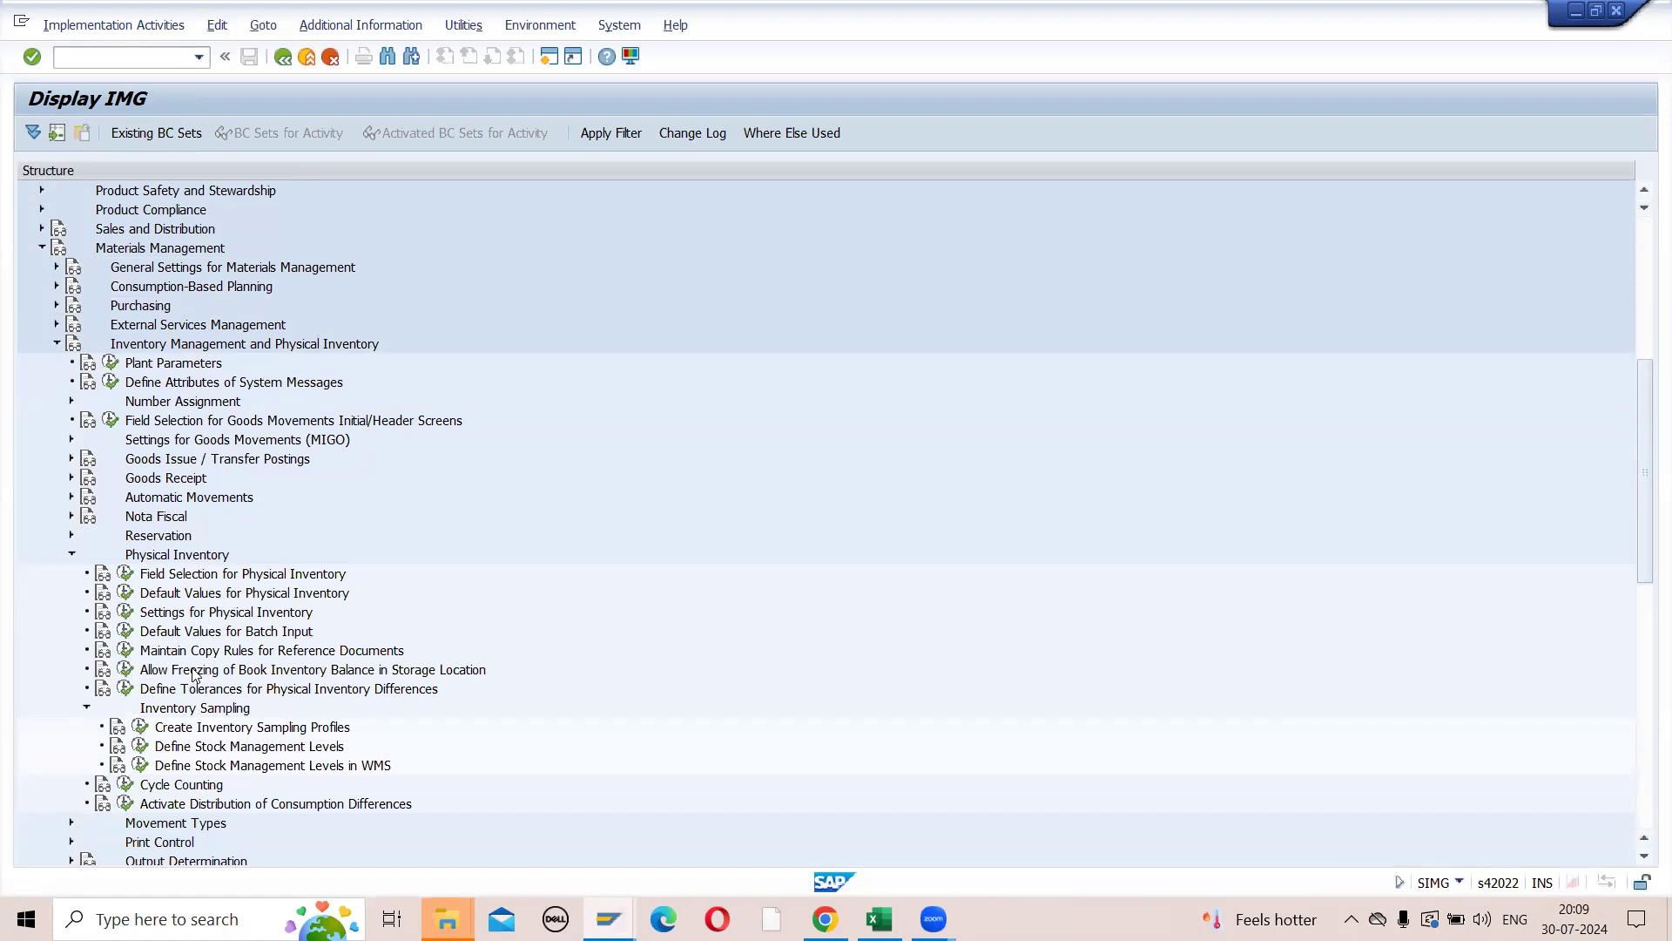
pyautogui.click(126, 793)
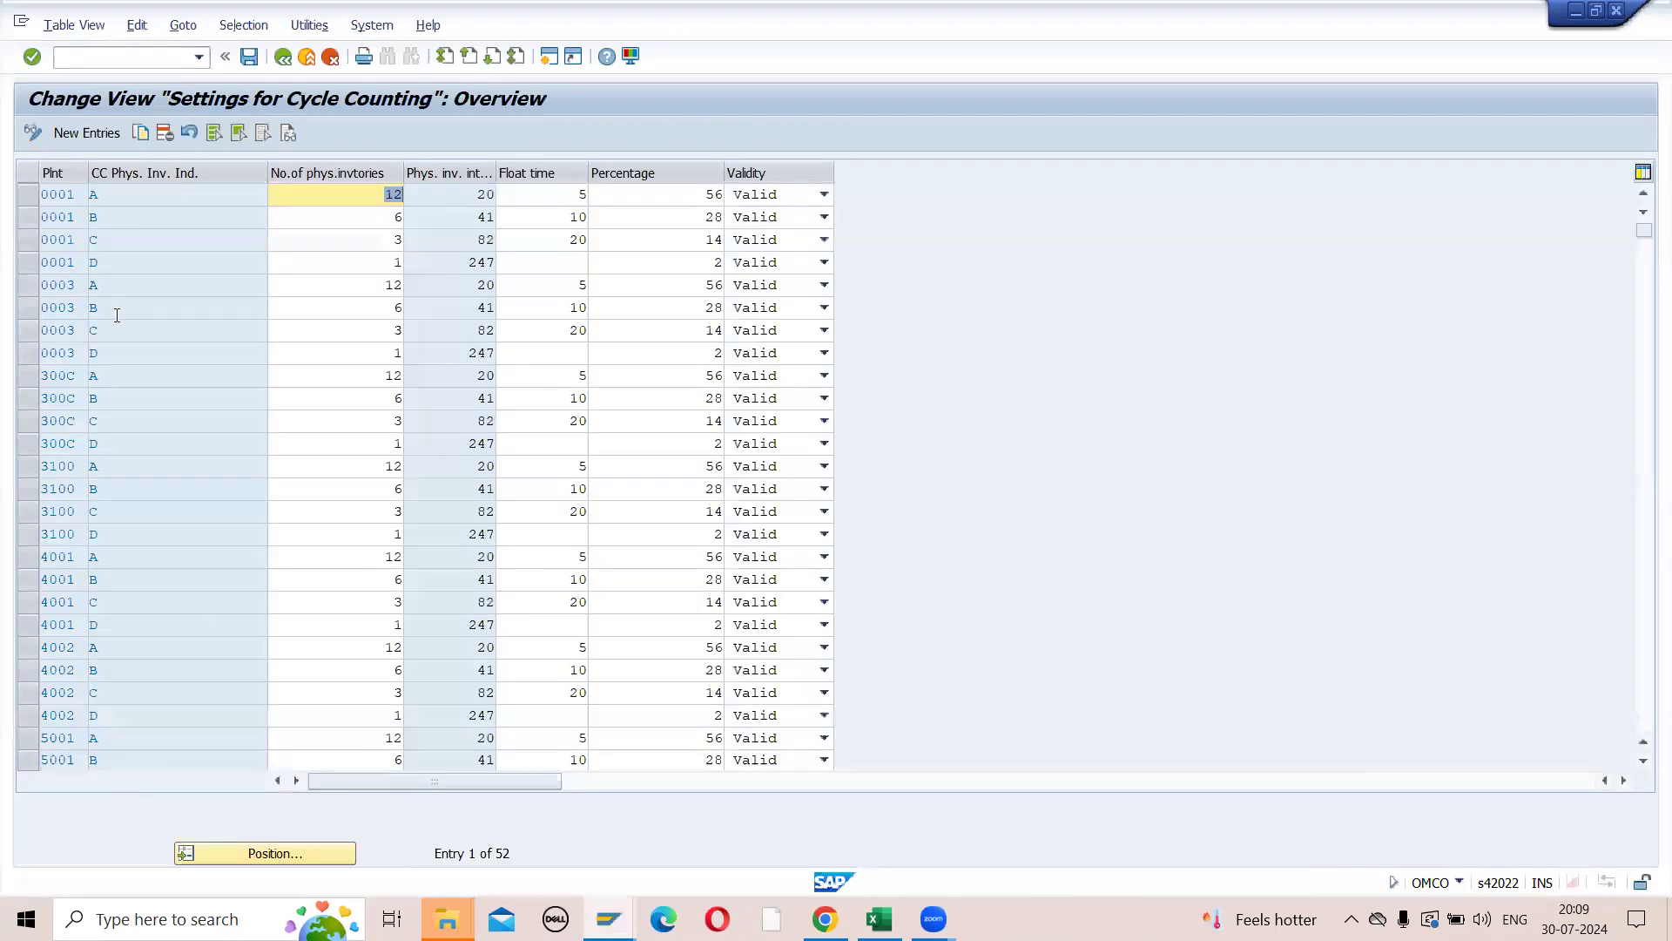
# - Examine the cycle counting physical inventory indicators A to D listed for plant 0001
pyautogui.click(110, 195)
pyautogui.click(111, 217)
pyautogui.click(117, 262)
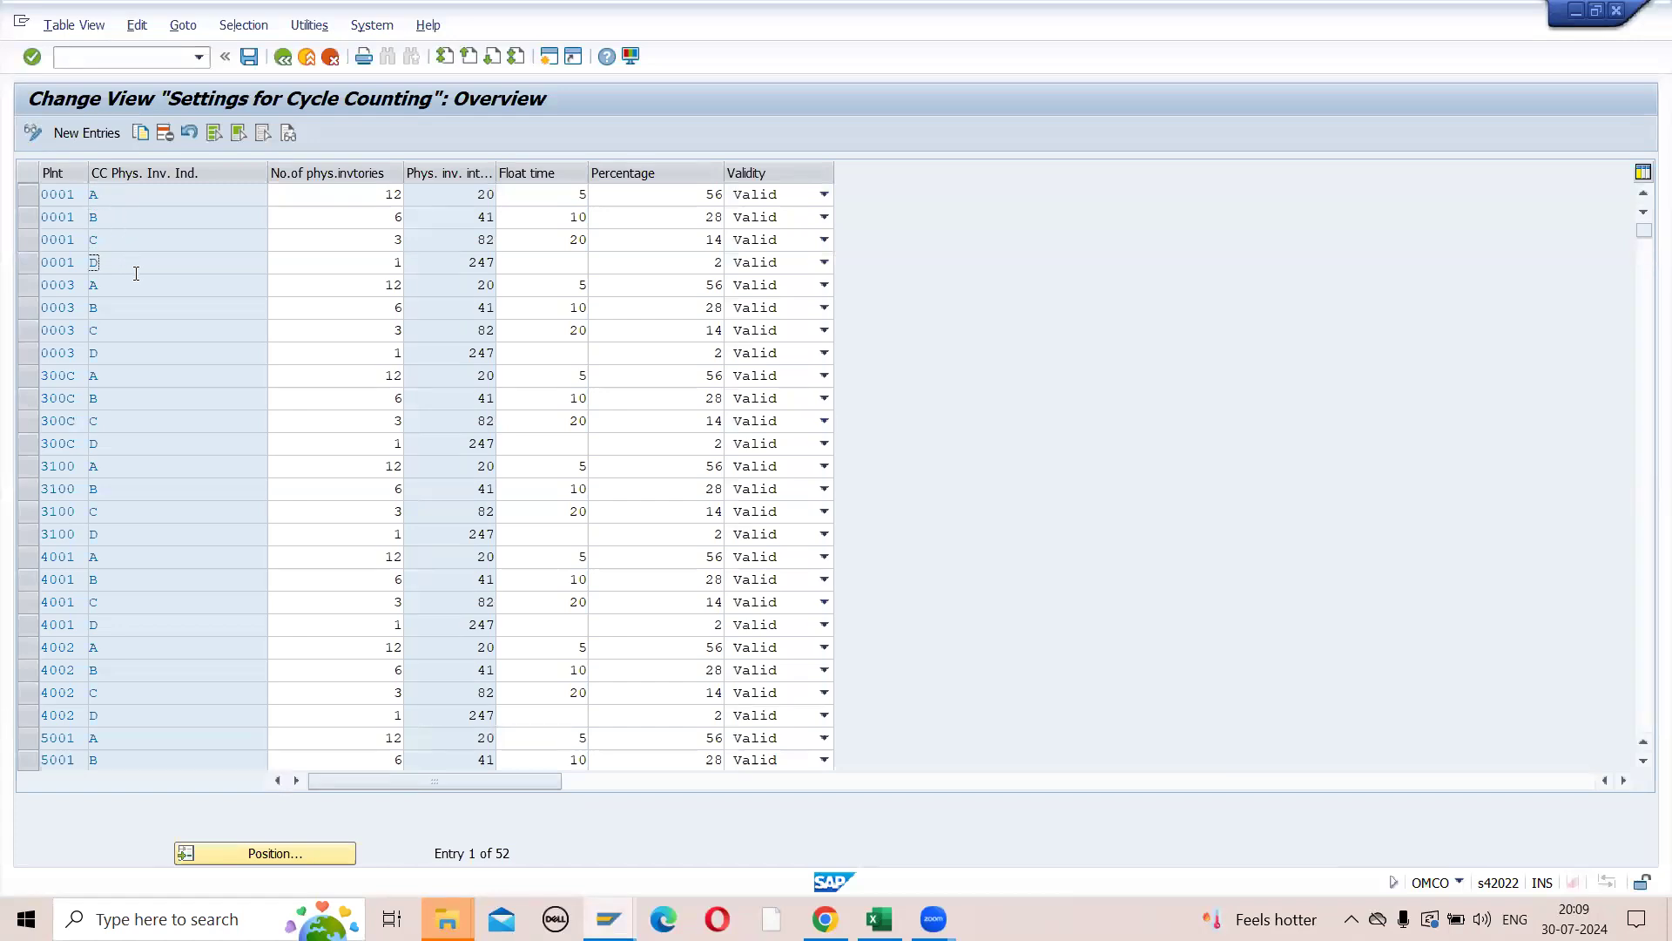
pyautogui.click(121, 200)
pyautogui.click(131, 218)
pyautogui.click(130, 241)
pyautogui.click(131, 260)
pyautogui.click(129, 279)
# - Compare the number of physical inventories set for plant 0001's indicators A to D, focusing on A and B
pyautogui.click(375, 194)
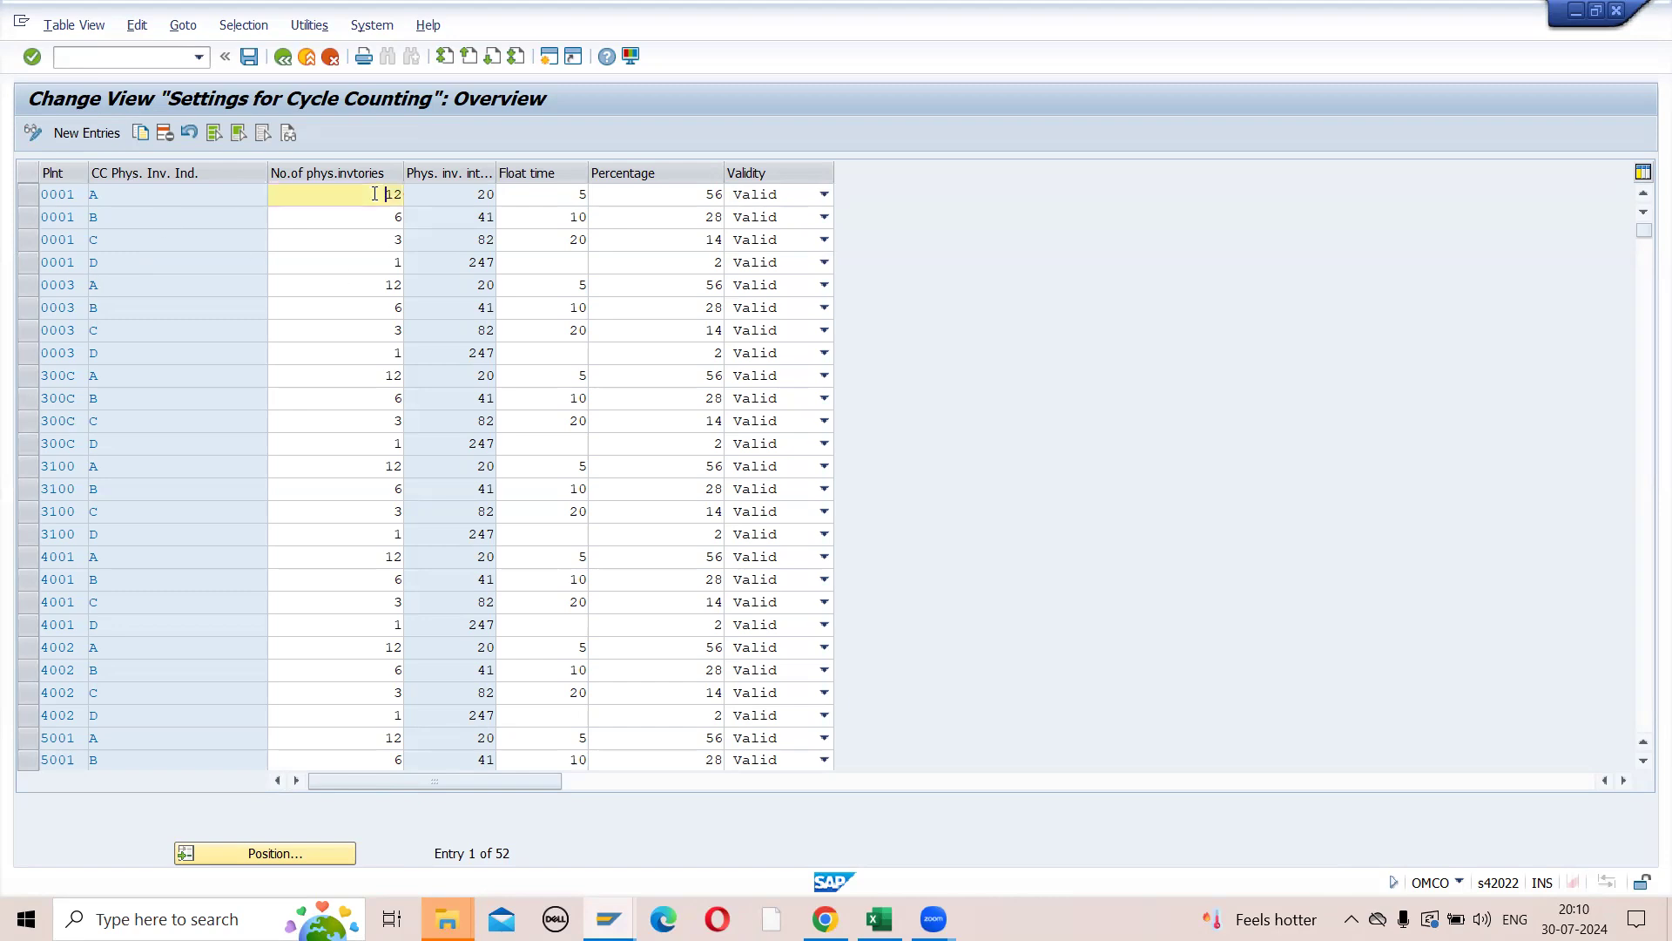
pyautogui.click(381, 217)
pyautogui.click(384, 241)
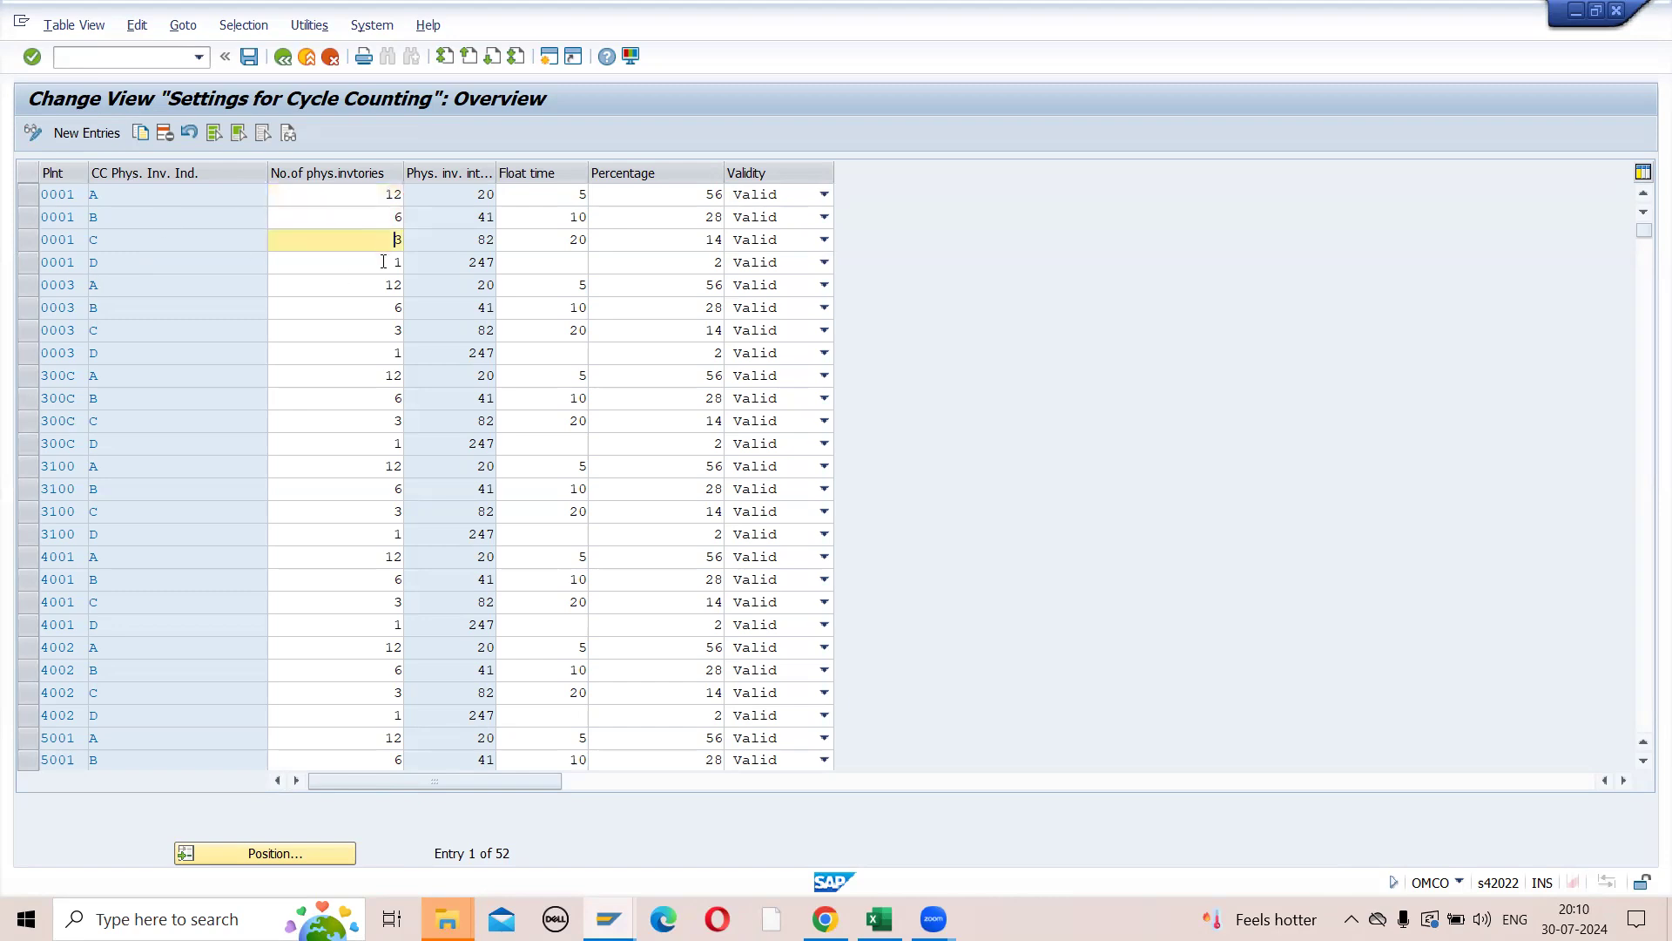
pyautogui.click(384, 262)
pyautogui.click(149, 197)
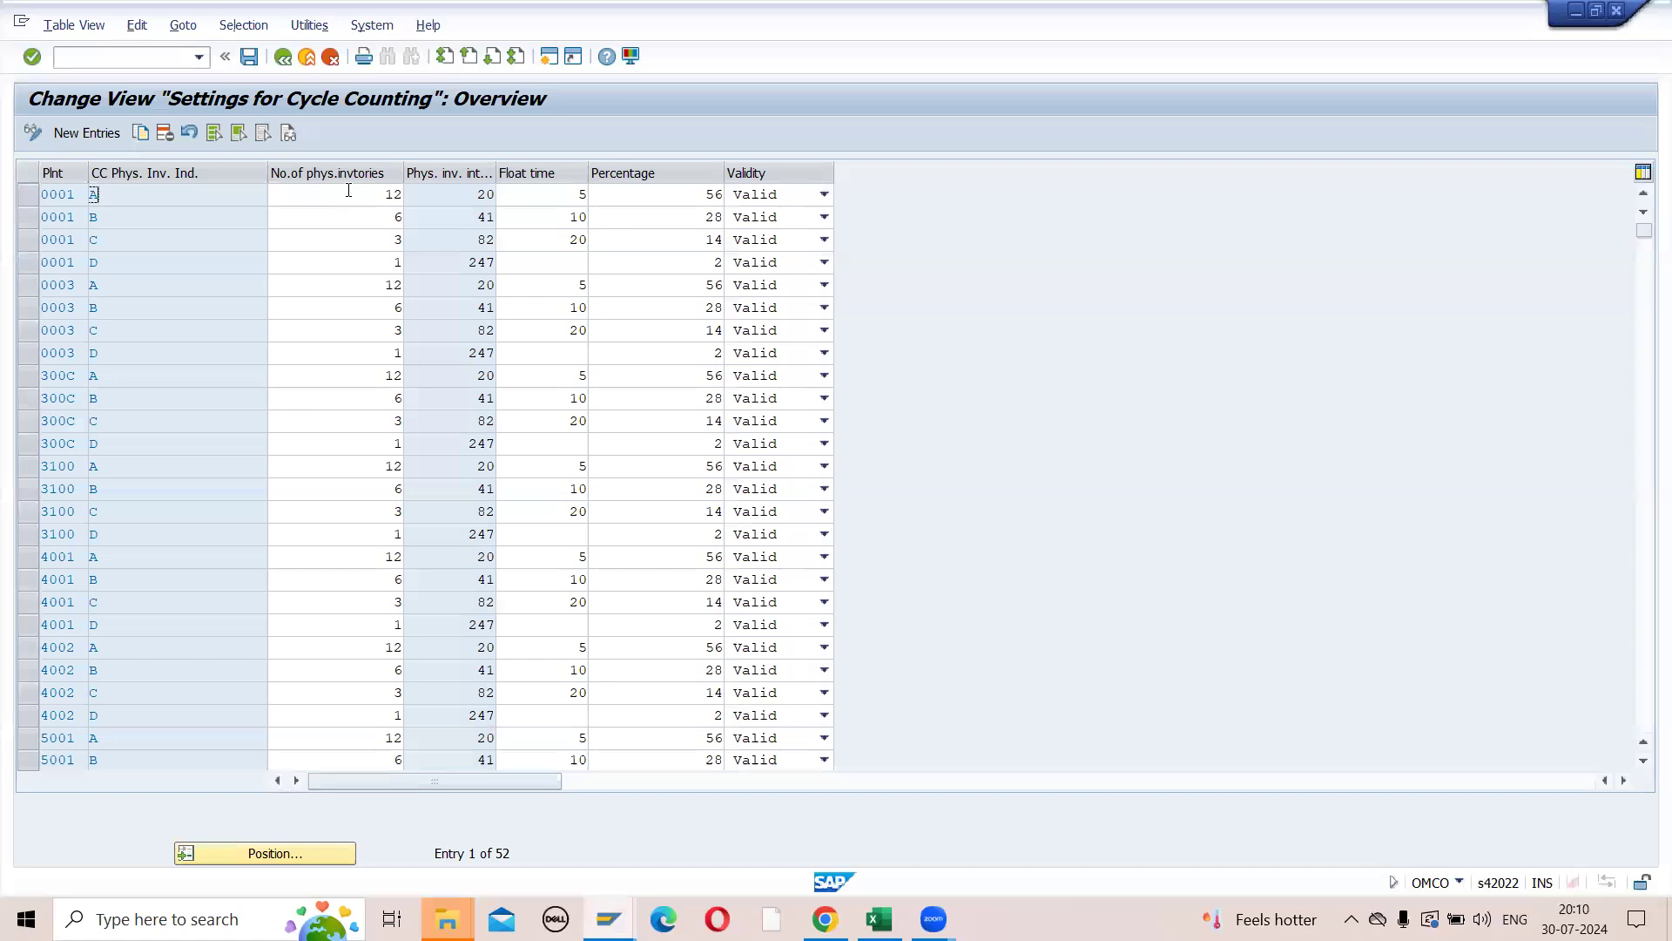
pyautogui.moveTo(376, 195); pyautogui.dragTo(403, 198)
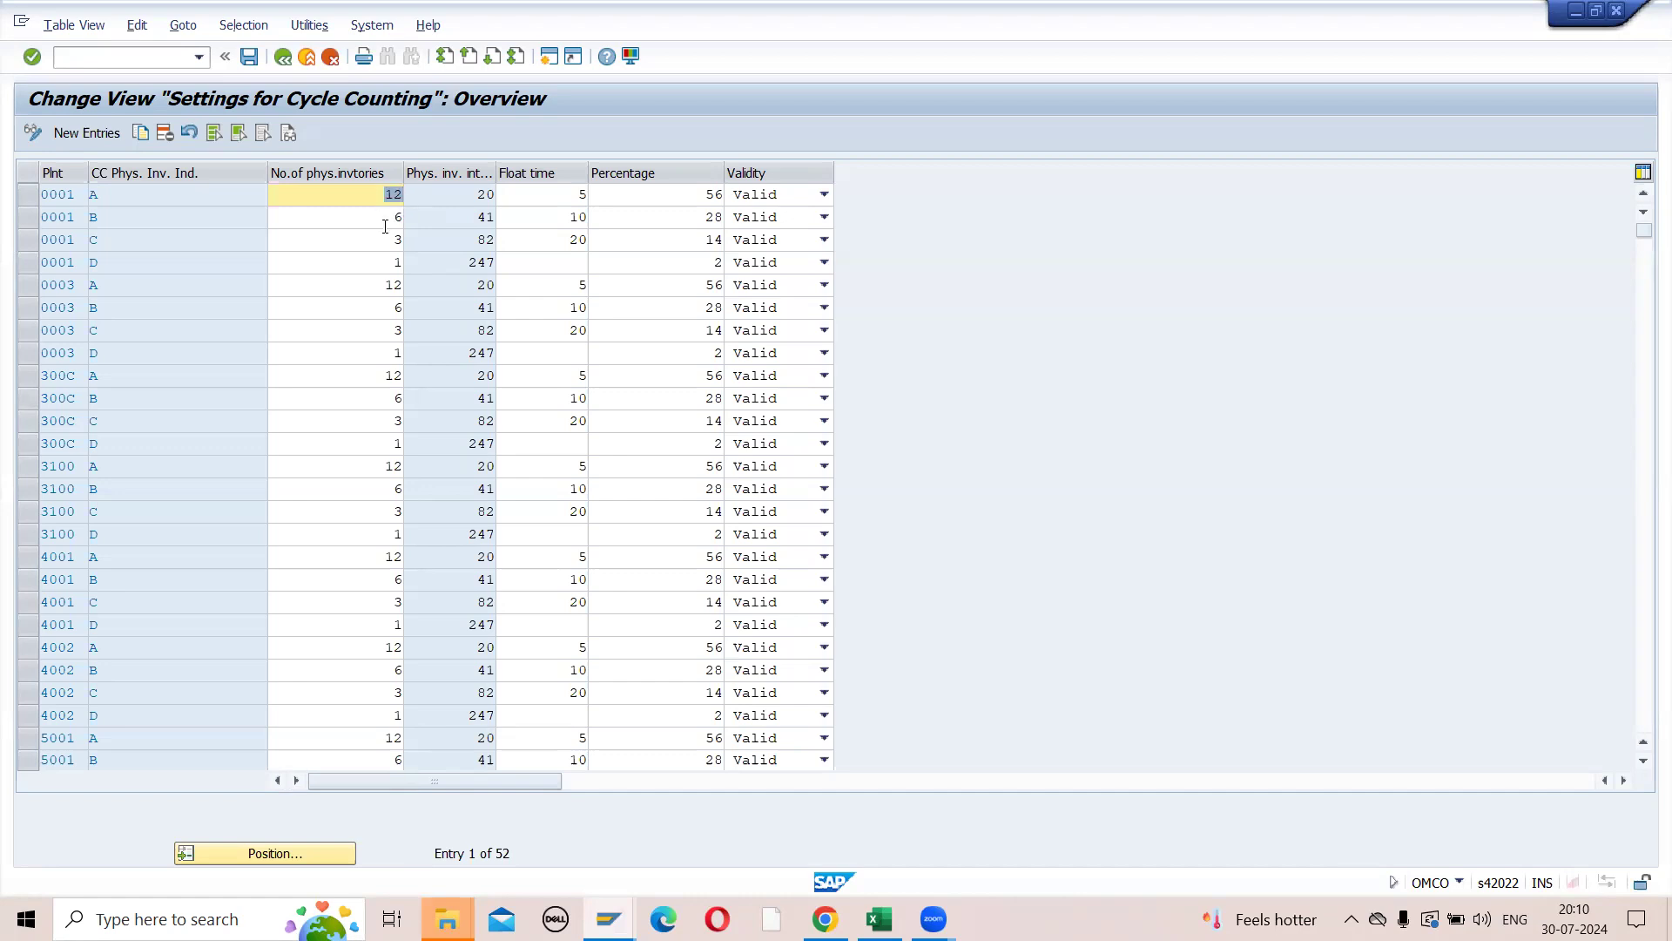
pyautogui.click(152, 218)
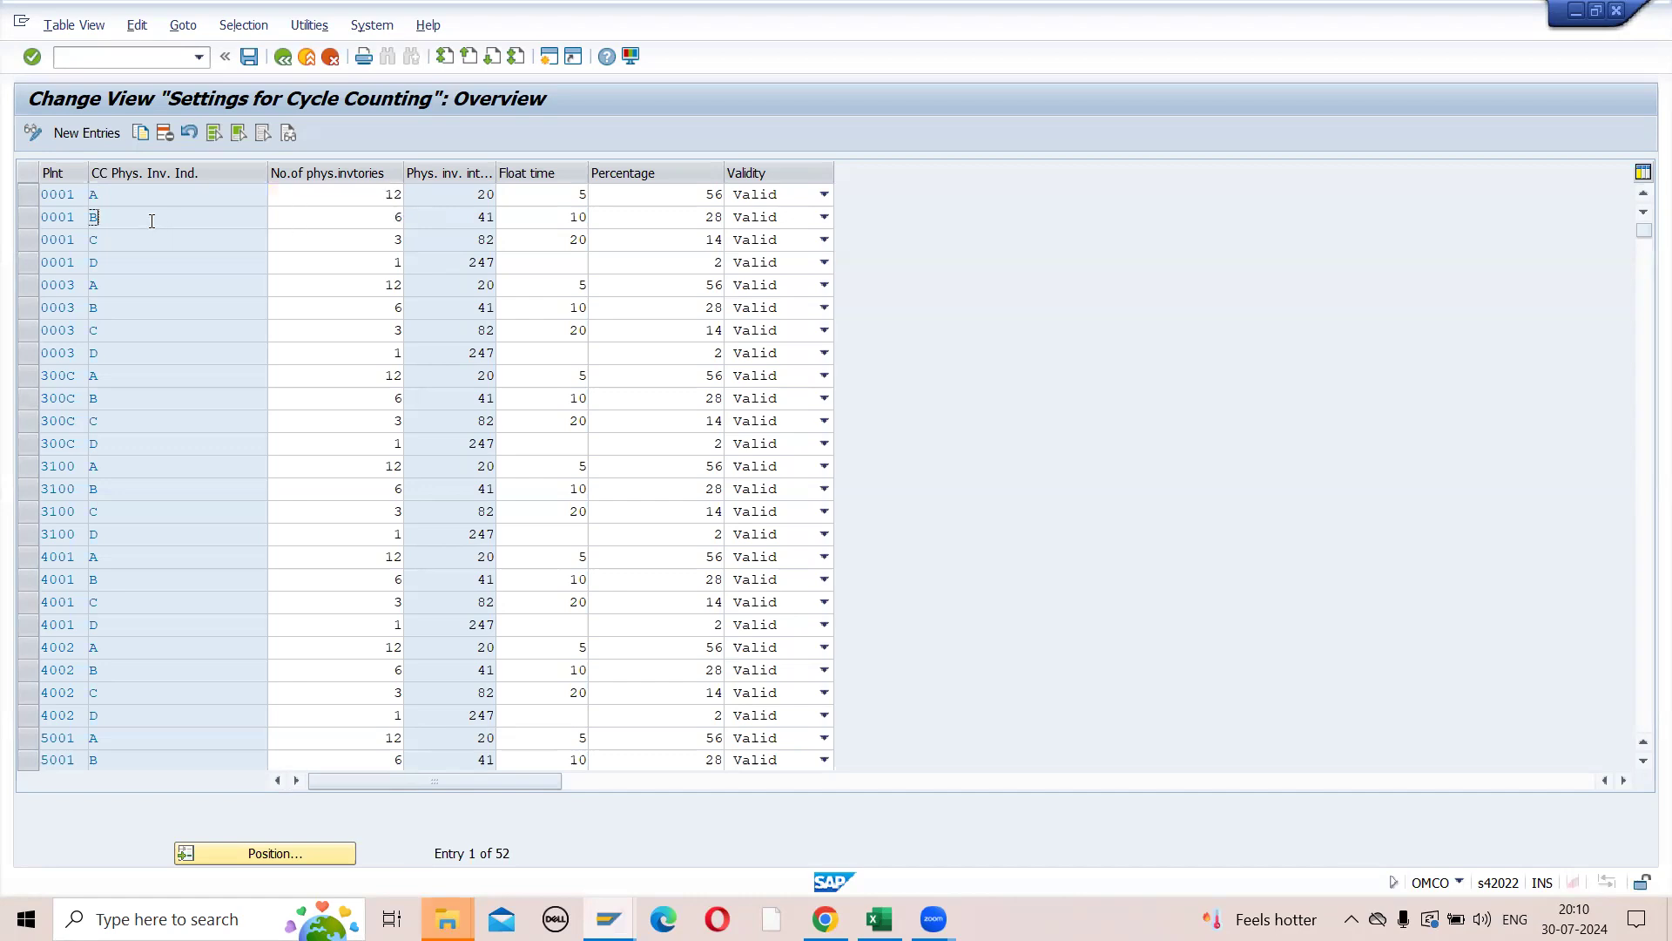
pyautogui.doubleClick(396, 217)
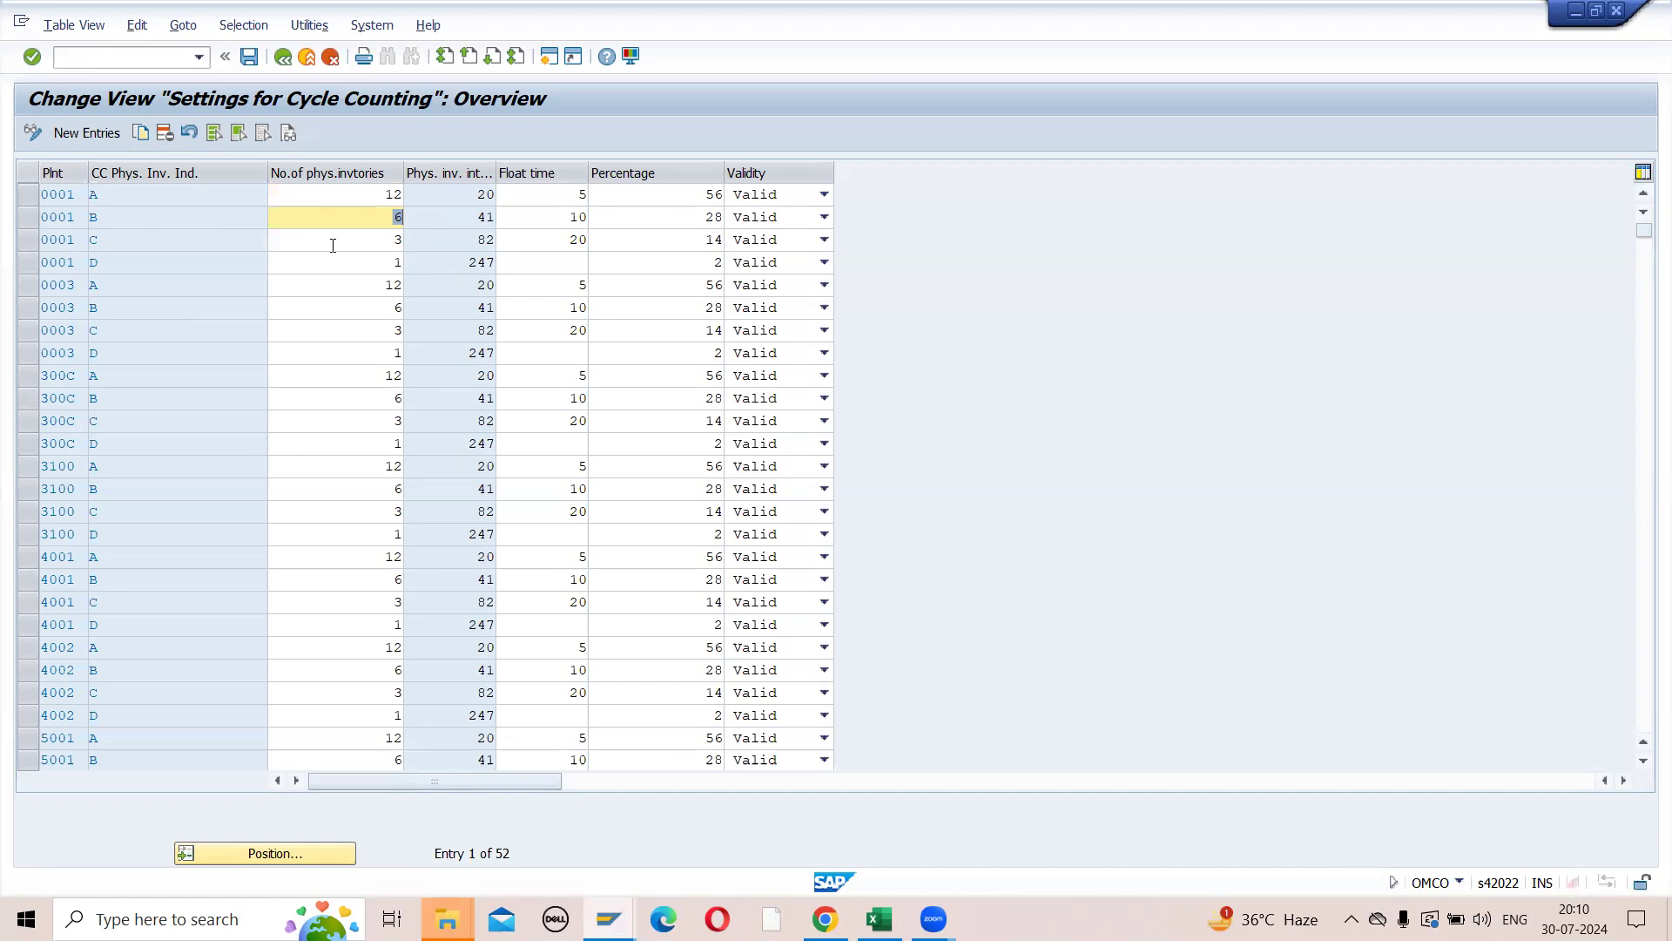
# - Review indicators A to D of plant 0001 again with each one's number of physical inventories, returning to indicator A
pyautogui.click(113, 199)
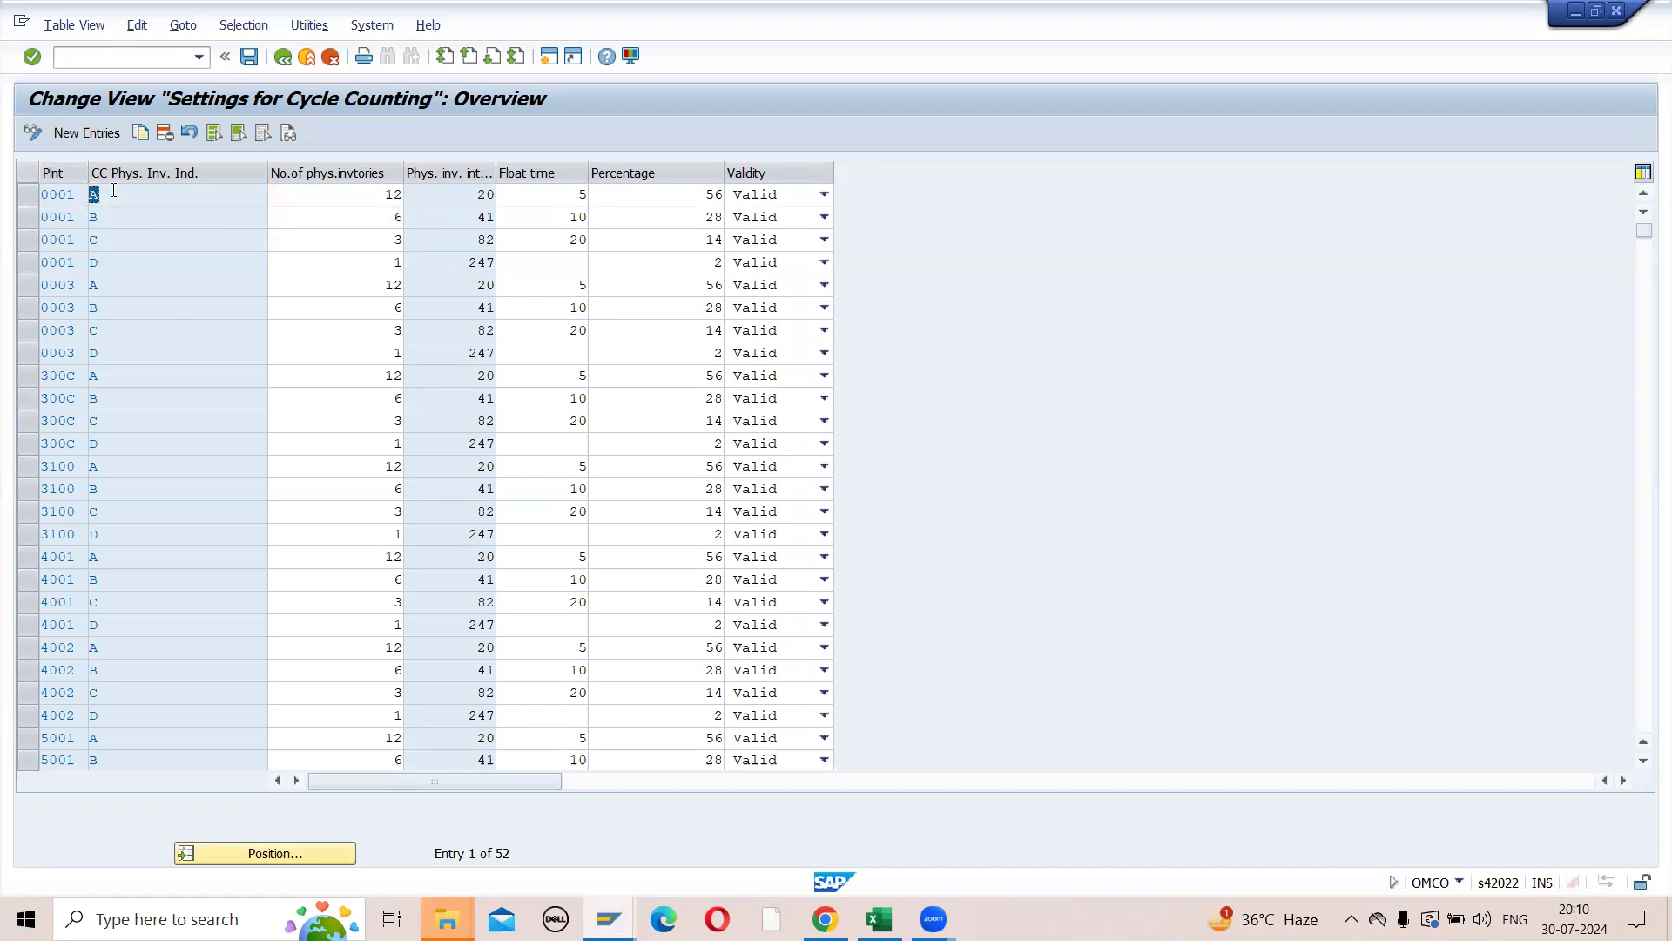
pyautogui.click(120, 221)
pyautogui.click(113, 244)
pyautogui.click(113, 263)
pyautogui.click(117, 193)
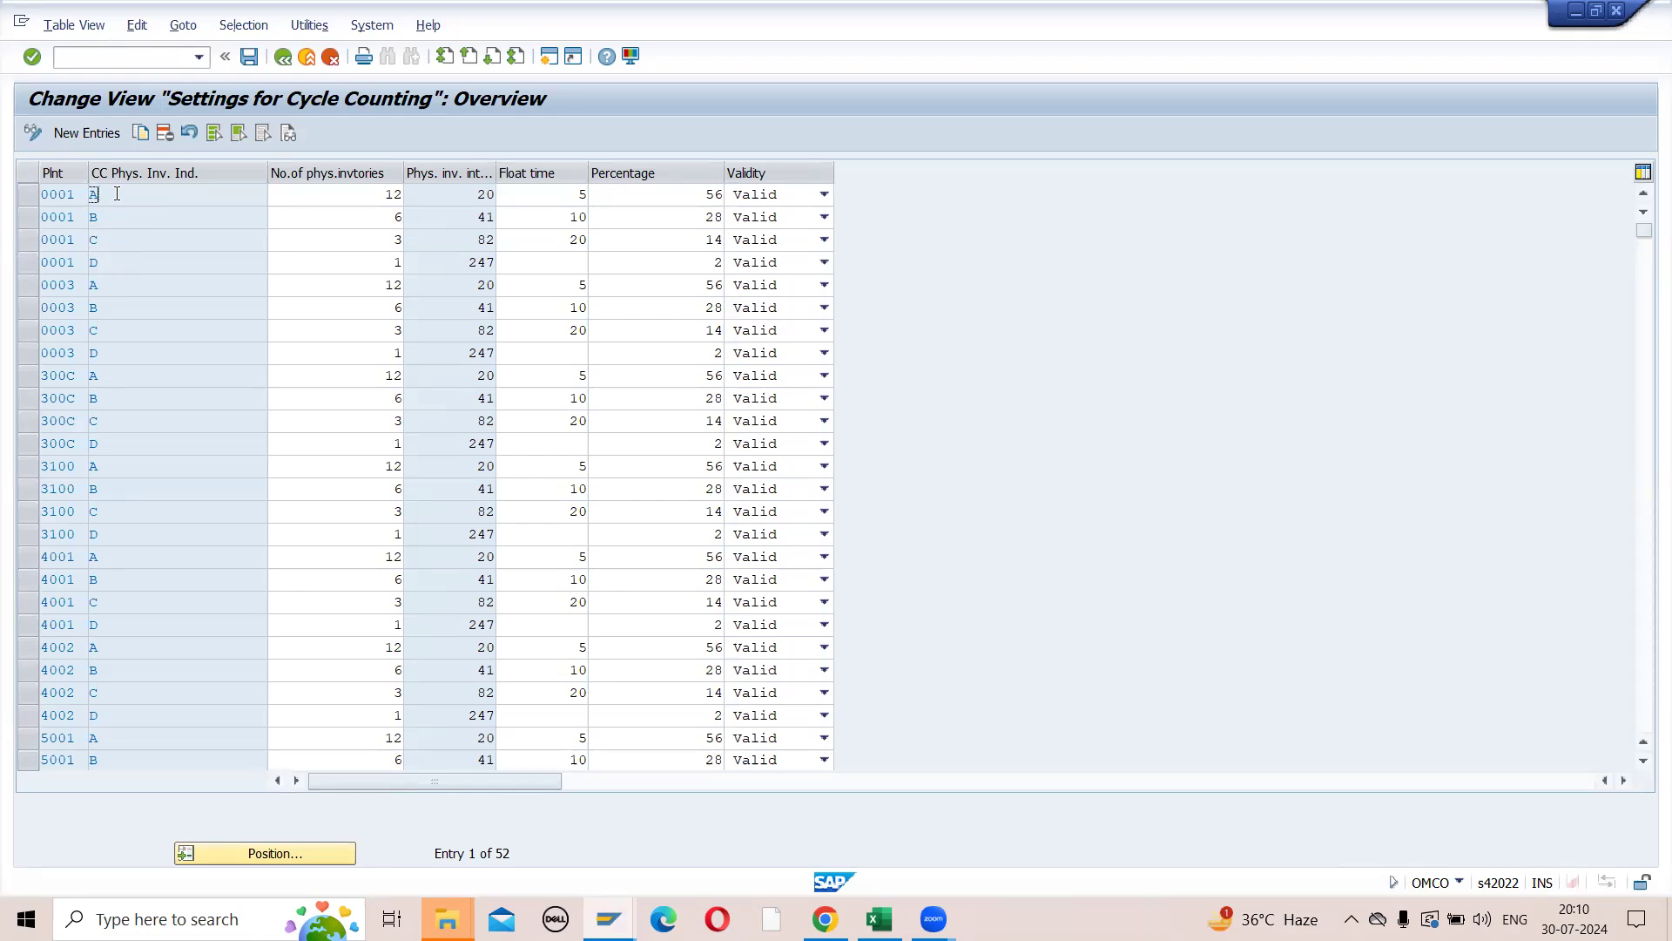
pyautogui.click(384, 195)
pyautogui.moveTo(384, 195); pyautogui.dragTo(401, 199)
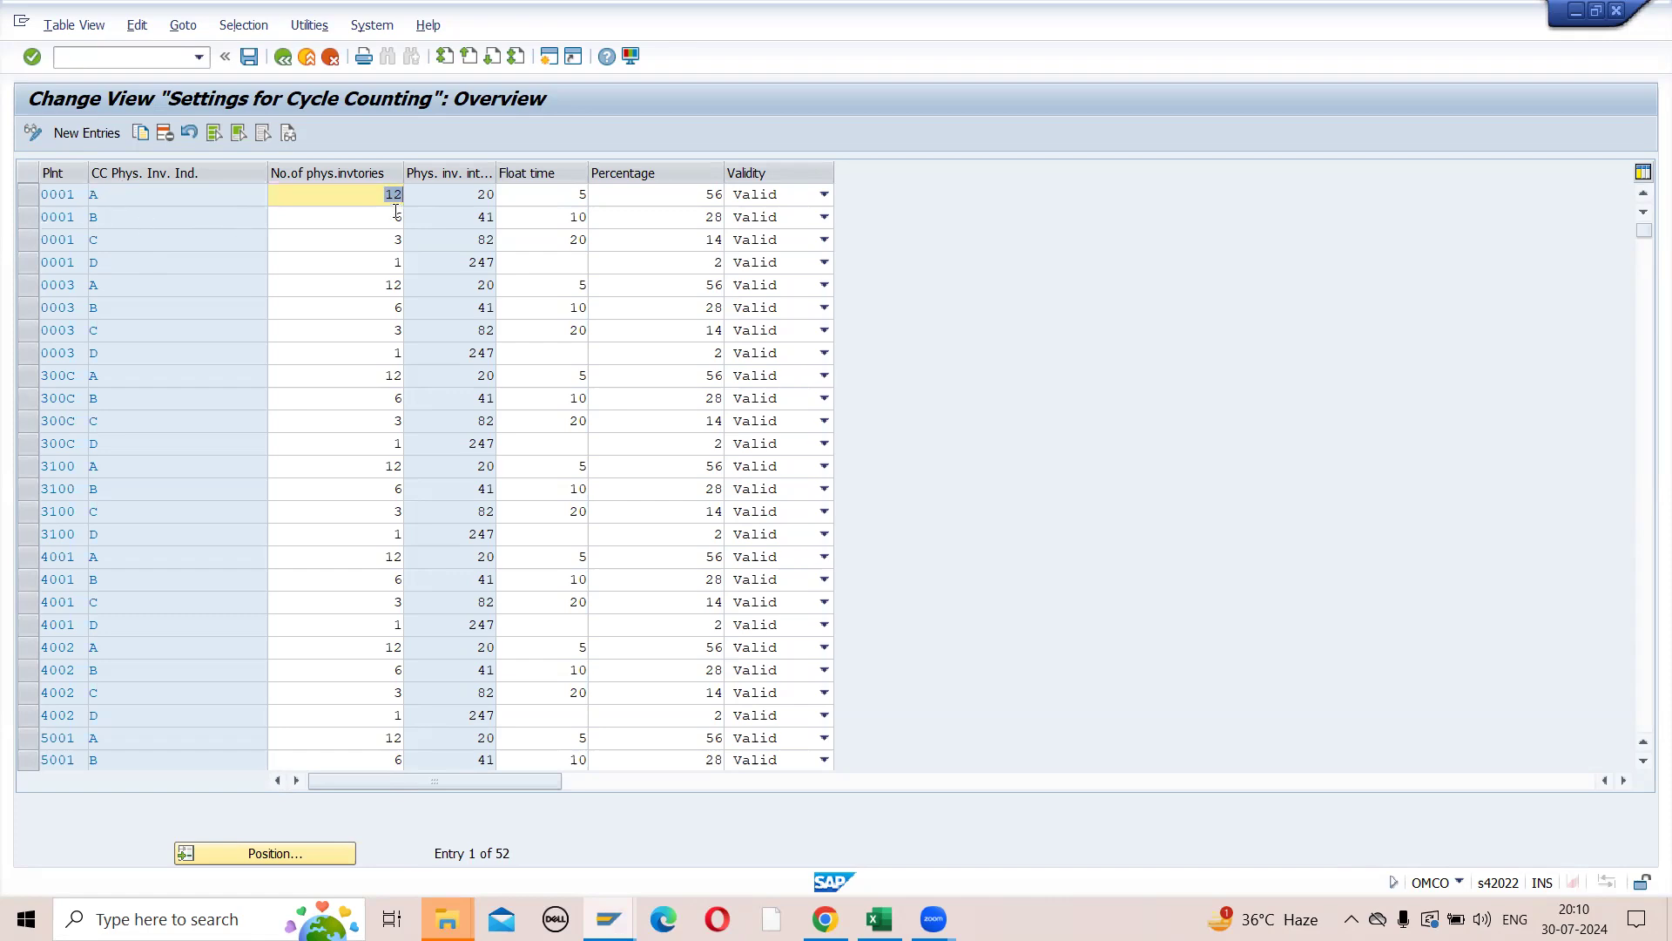
pyautogui.moveTo(394, 216); pyautogui.dragTo(408, 223)
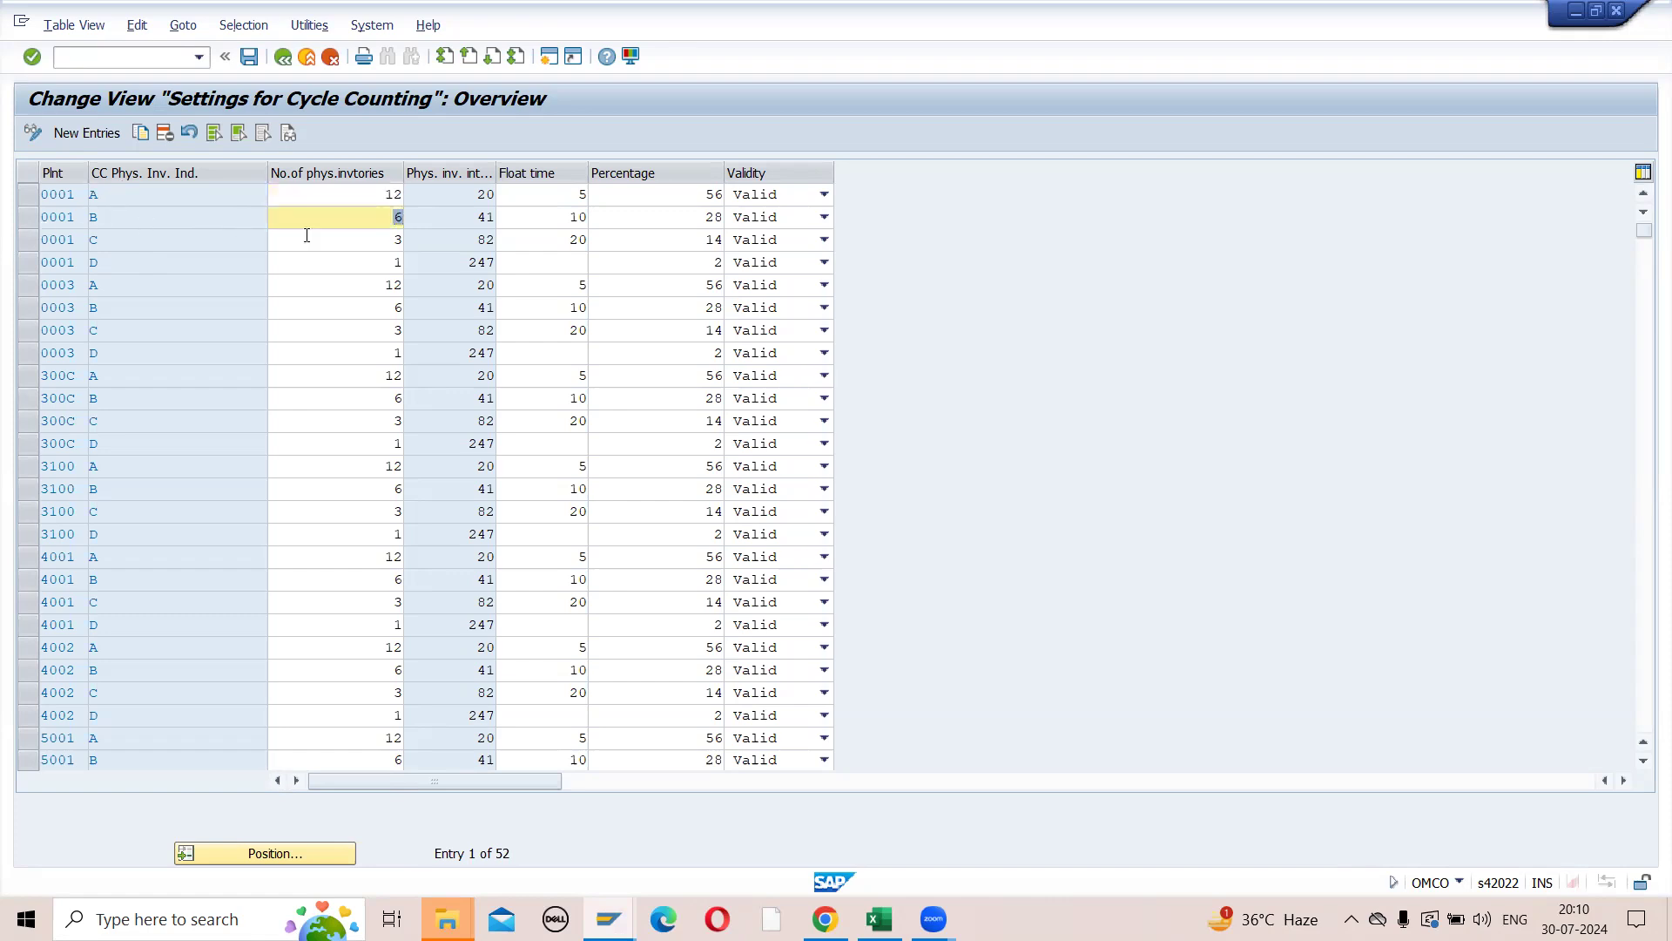
pyautogui.moveTo(394, 239); pyautogui.dragTo(406, 246)
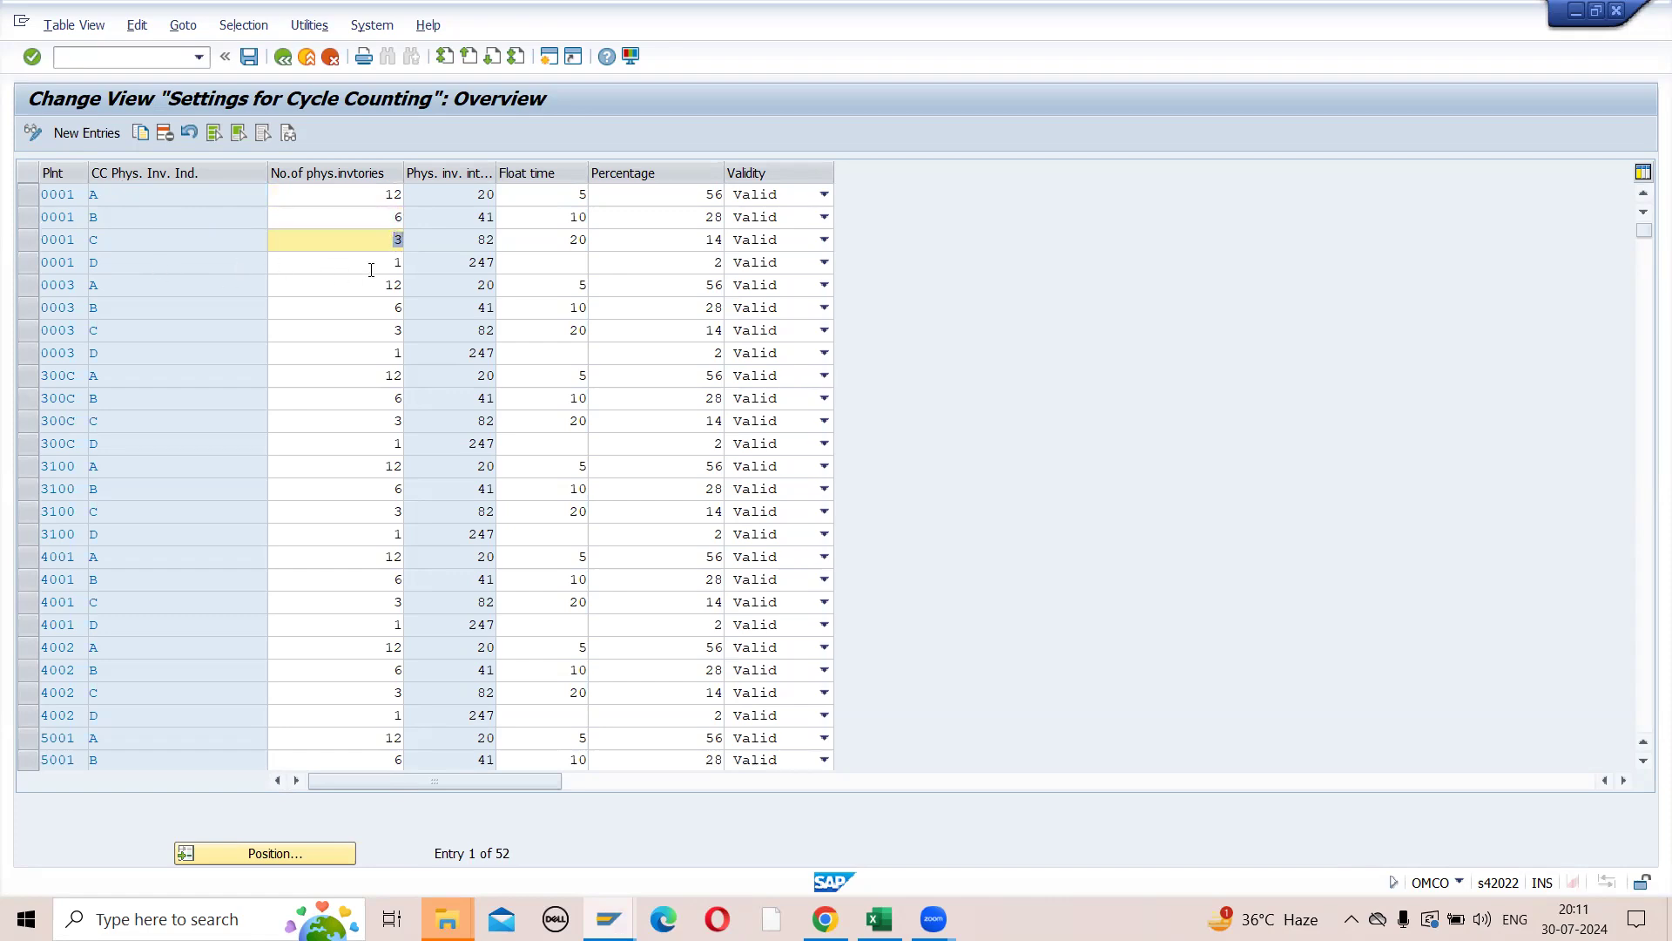
pyautogui.moveTo(390, 262); pyautogui.dragTo(400, 263)
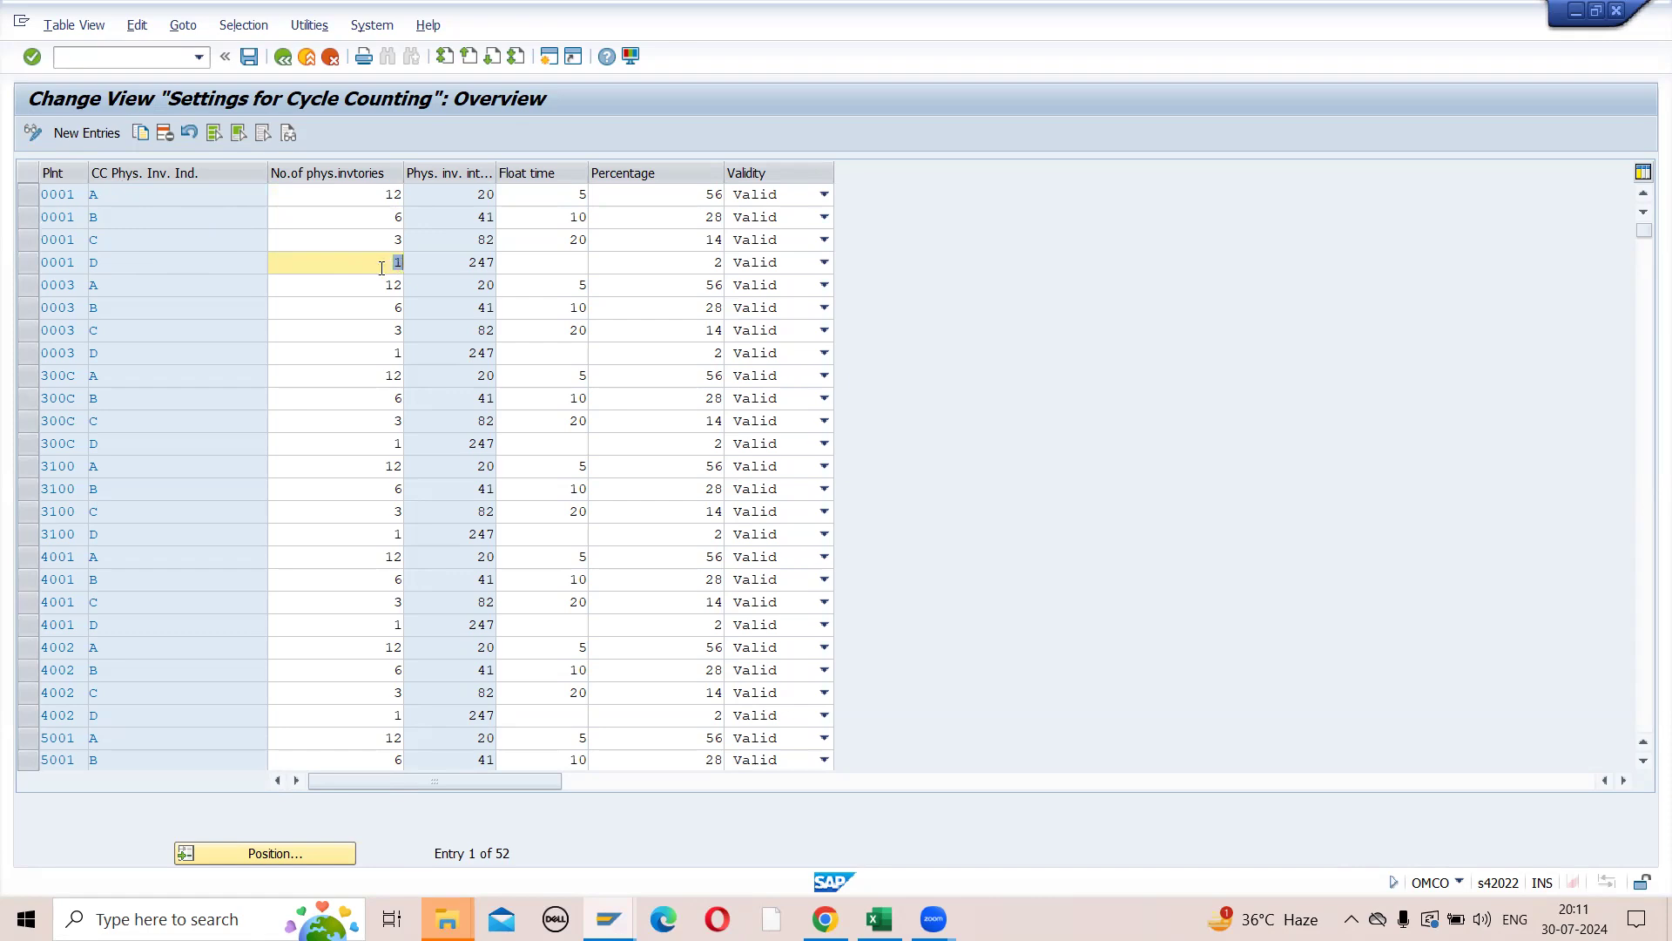
pyautogui.click(366, 206)
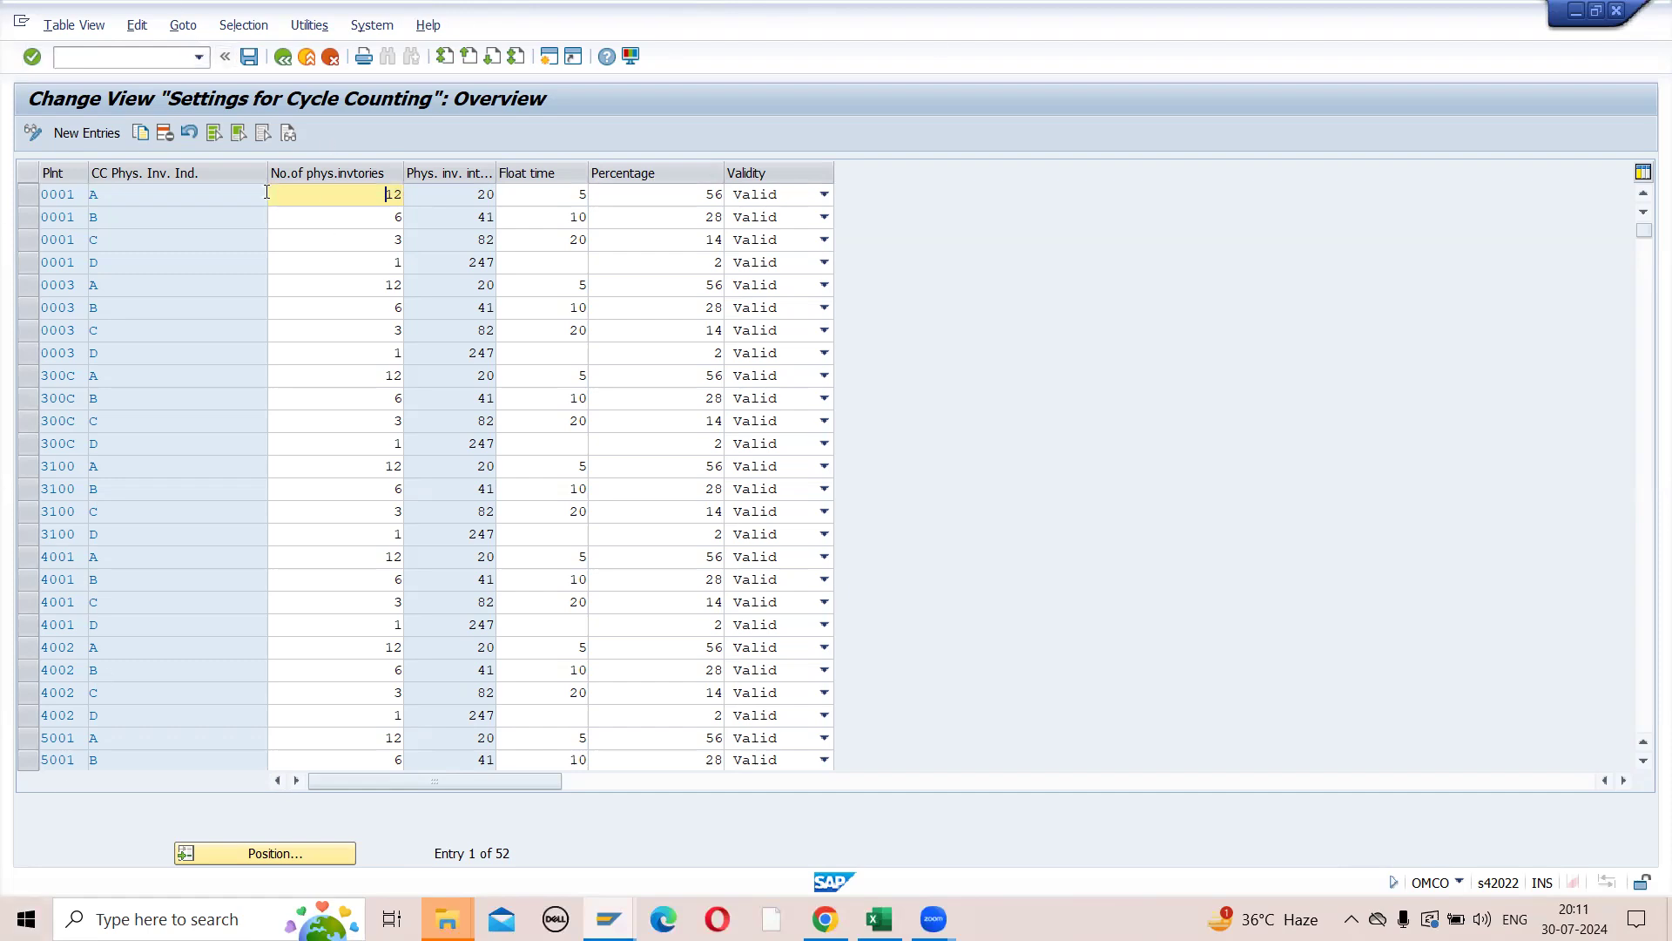
pyautogui.doubleClick(114, 203)
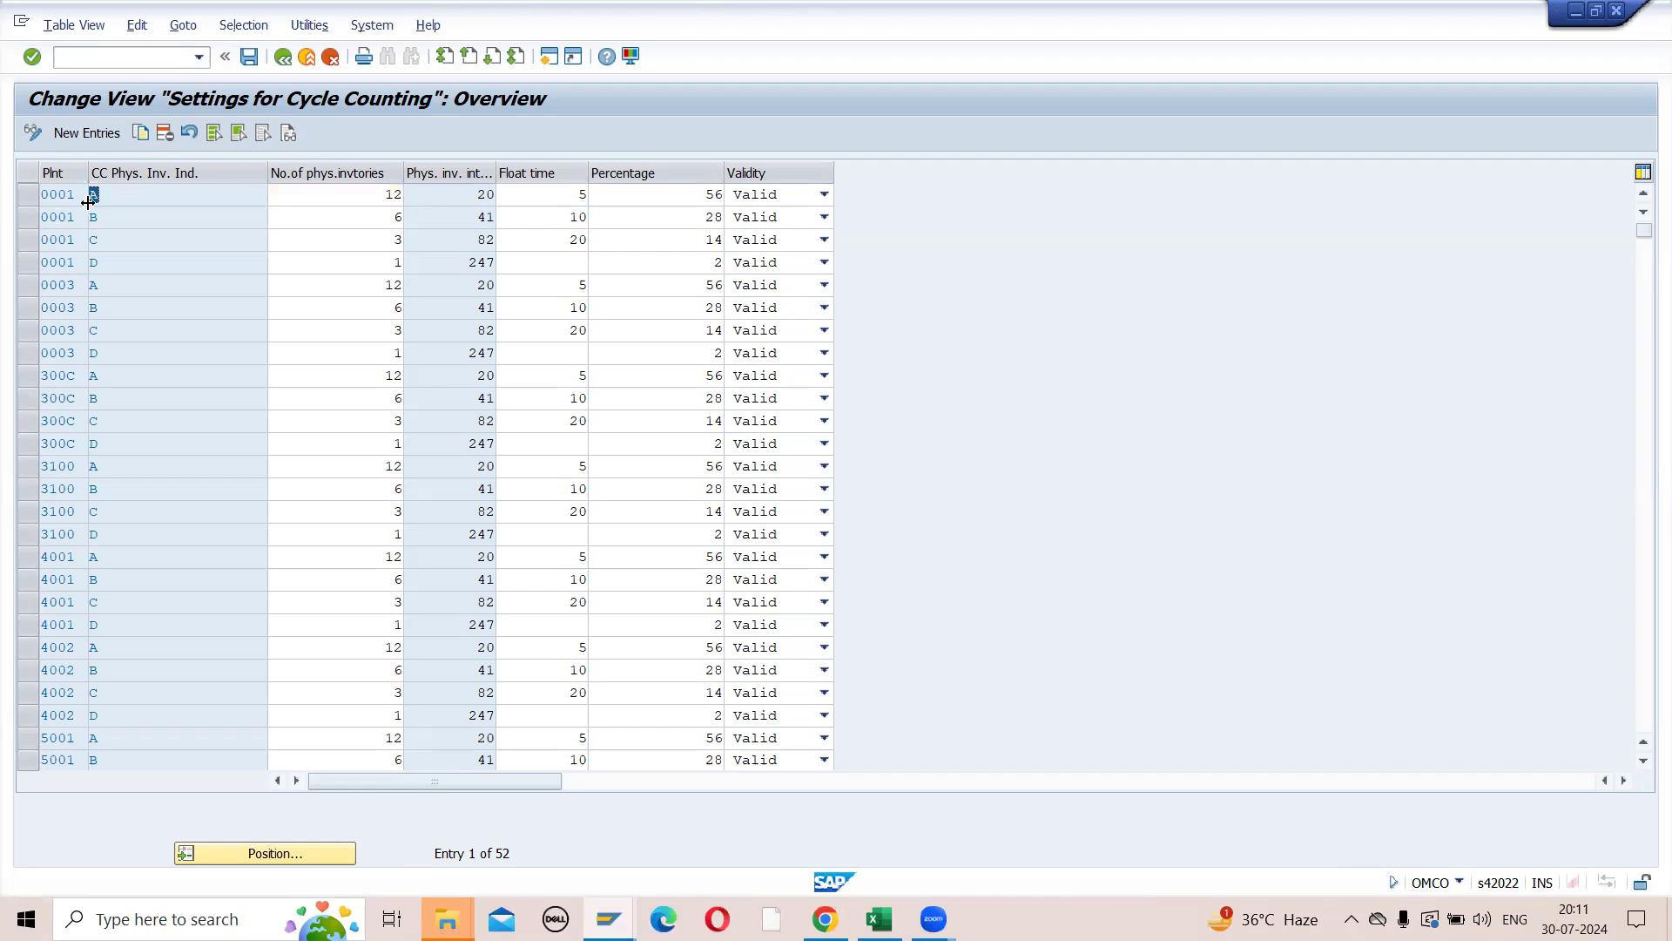
pyautogui.click(131, 196)
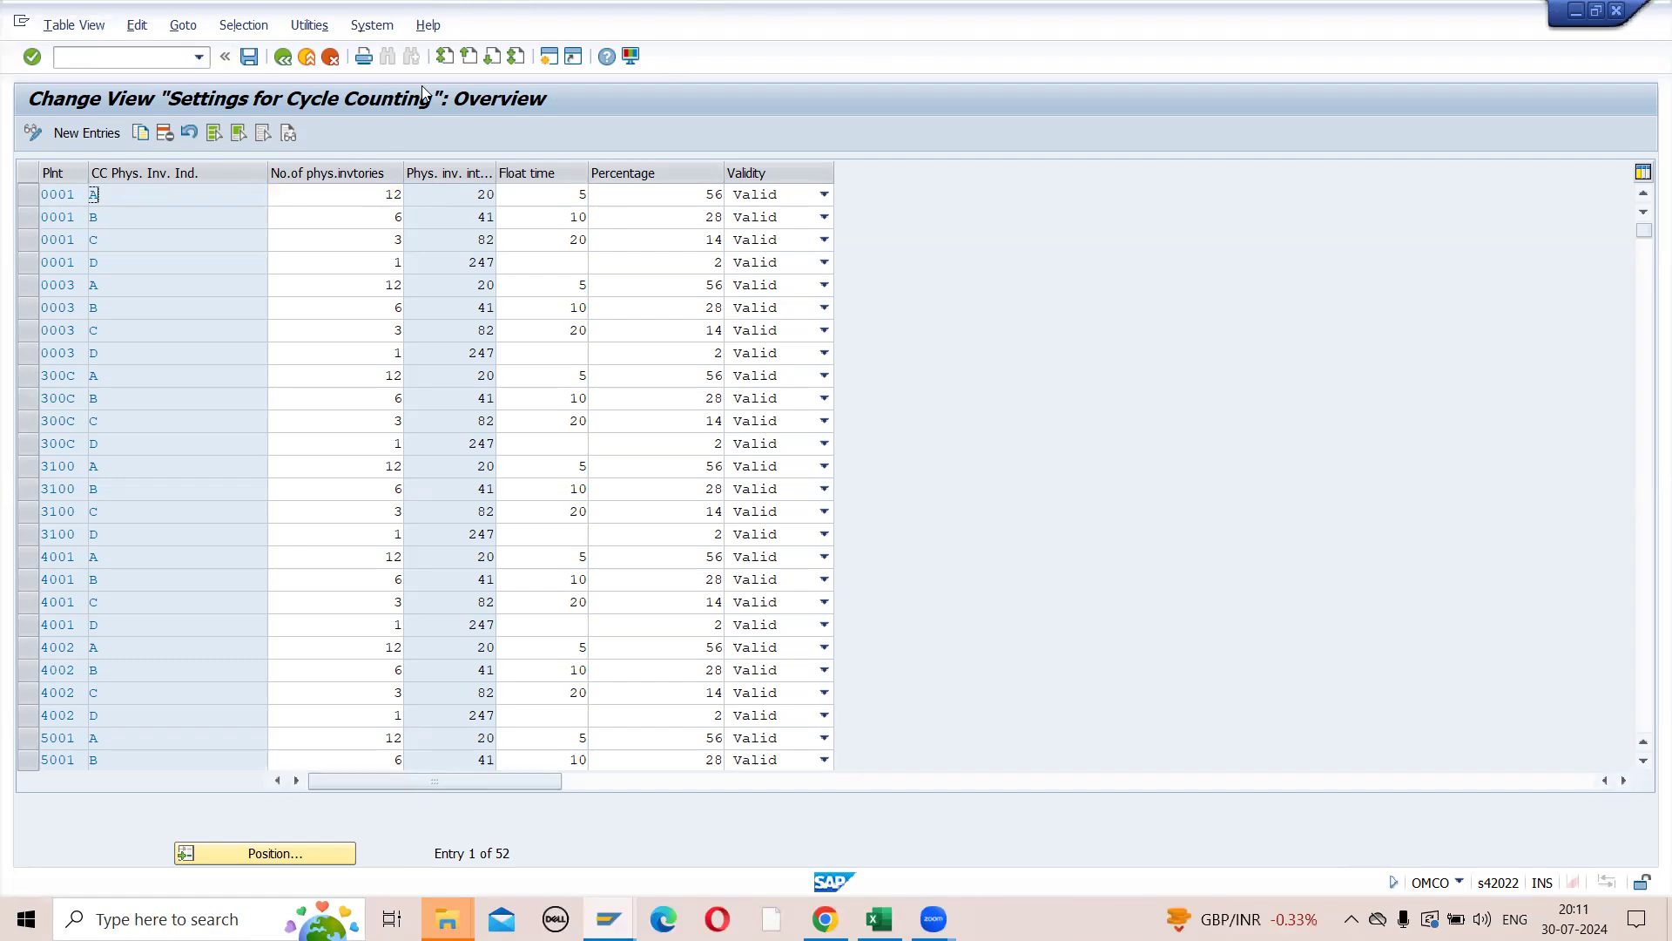
# - Compare the physical inventory intervals of plant 0001's indicators A to D
pyautogui.moveTo(458, 198); pyautogui.dragTo(496, 197)
pyautogui.click(464, 217)
pyautogui.click(475, 241)
pyautogui.click(462, 197)
pyautogui.click(470, 218)
pyautogui.click(472, 240)
pyautogui.click(471, 262)
pyautogui.click(460, 243)
pyautogui.click(461, 223)
pyautogui.click(469, 246)
pyautogui.click(468, 259)
# - Examine the float time set for plant 0001's indicator A
pyautogui.click(582, 196)
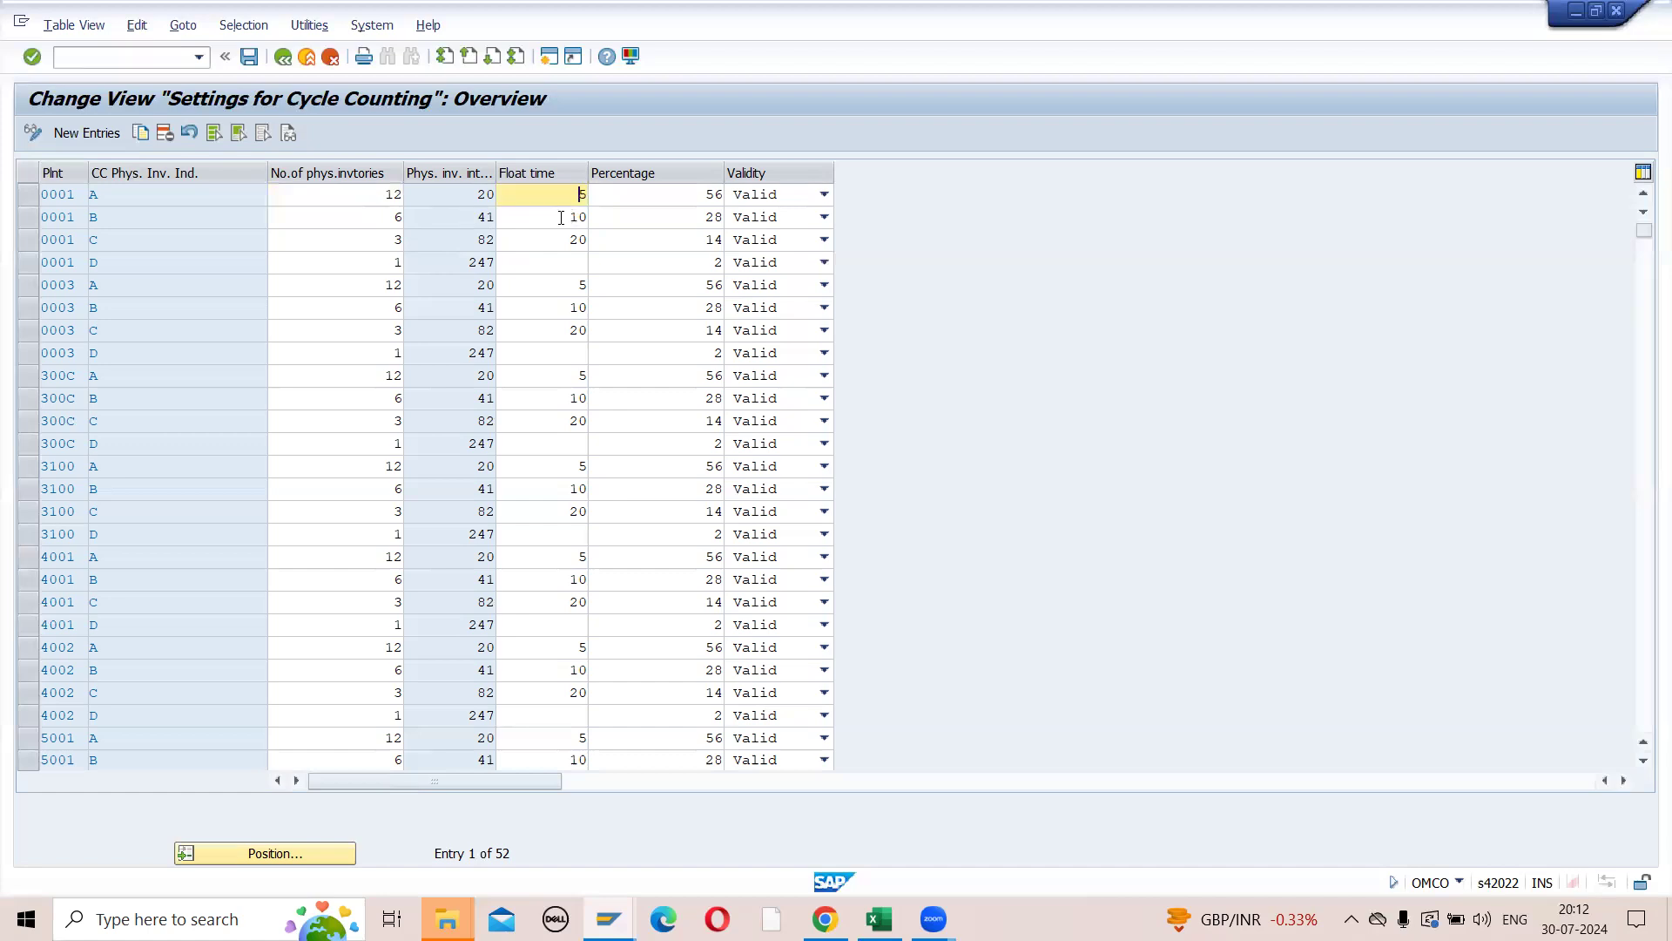
pyautogui.click(178, 200)
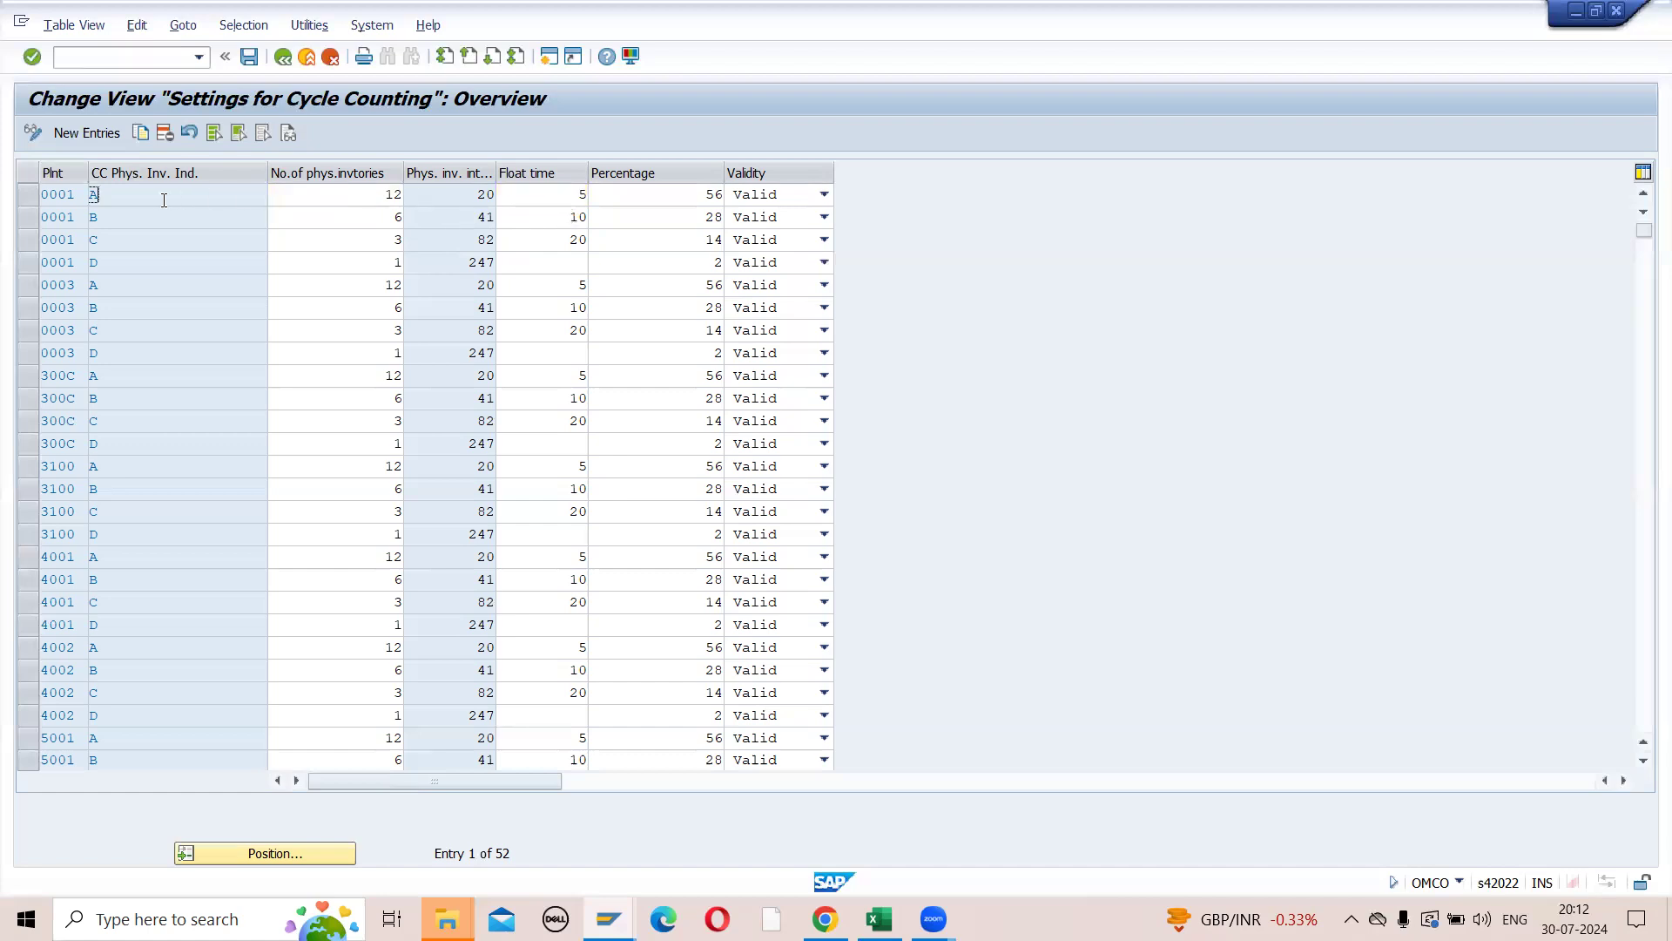
pyautogui.doubleClick(583, 195)
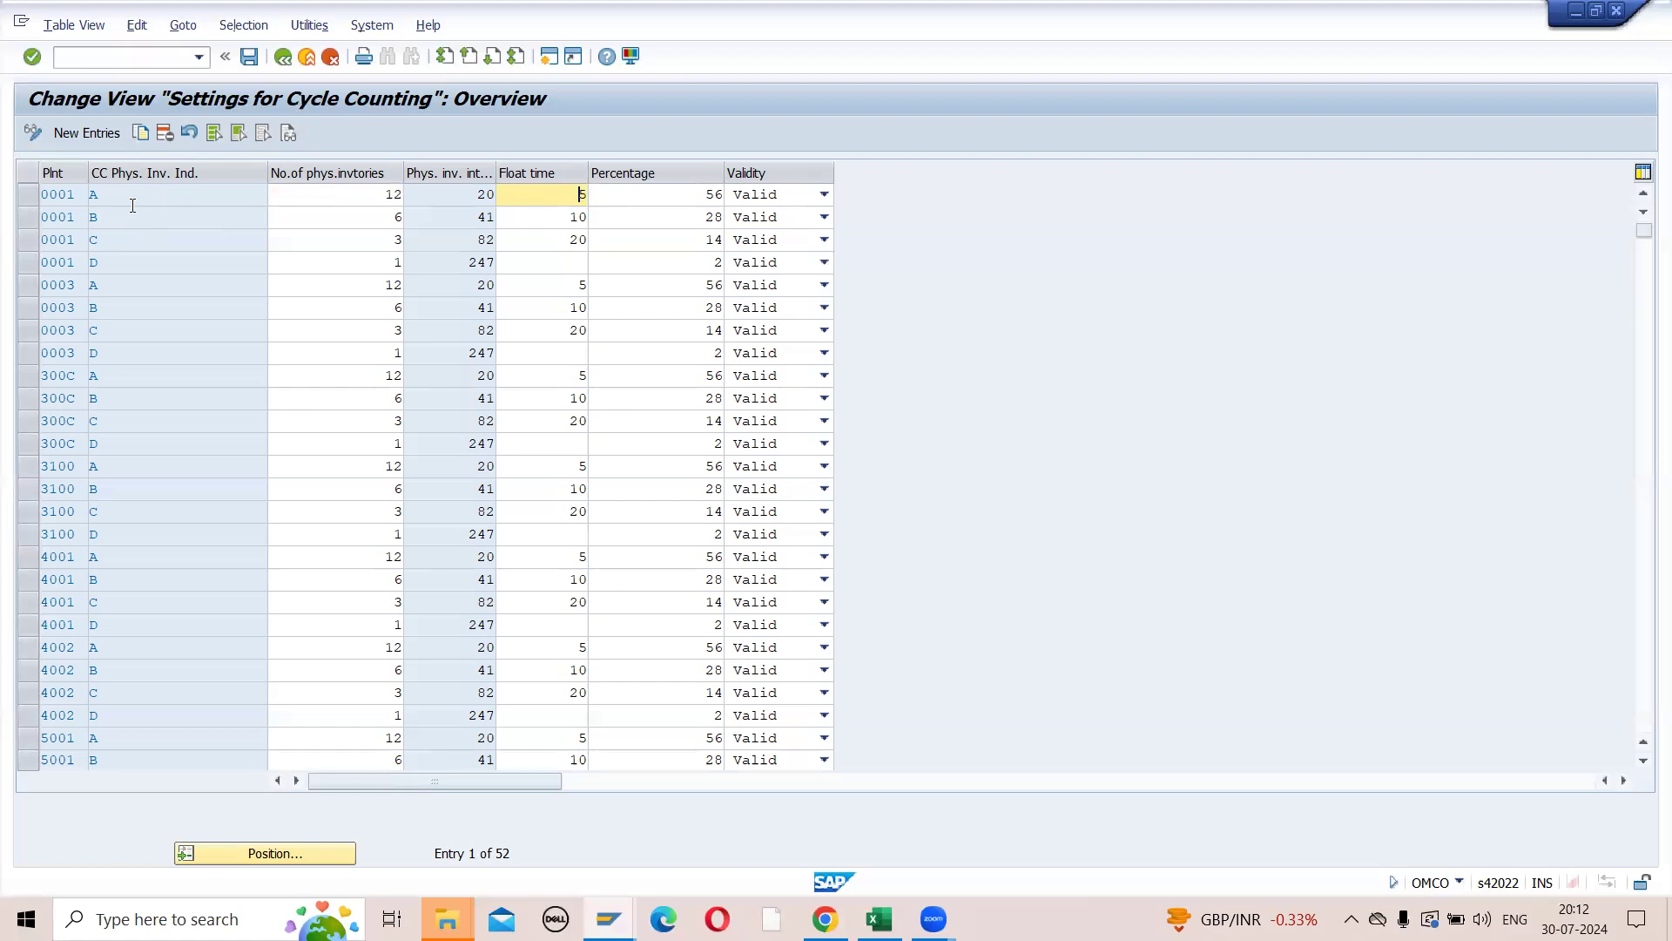
pyautogui.click(94, 195)
pyautogui.click(108, 196)
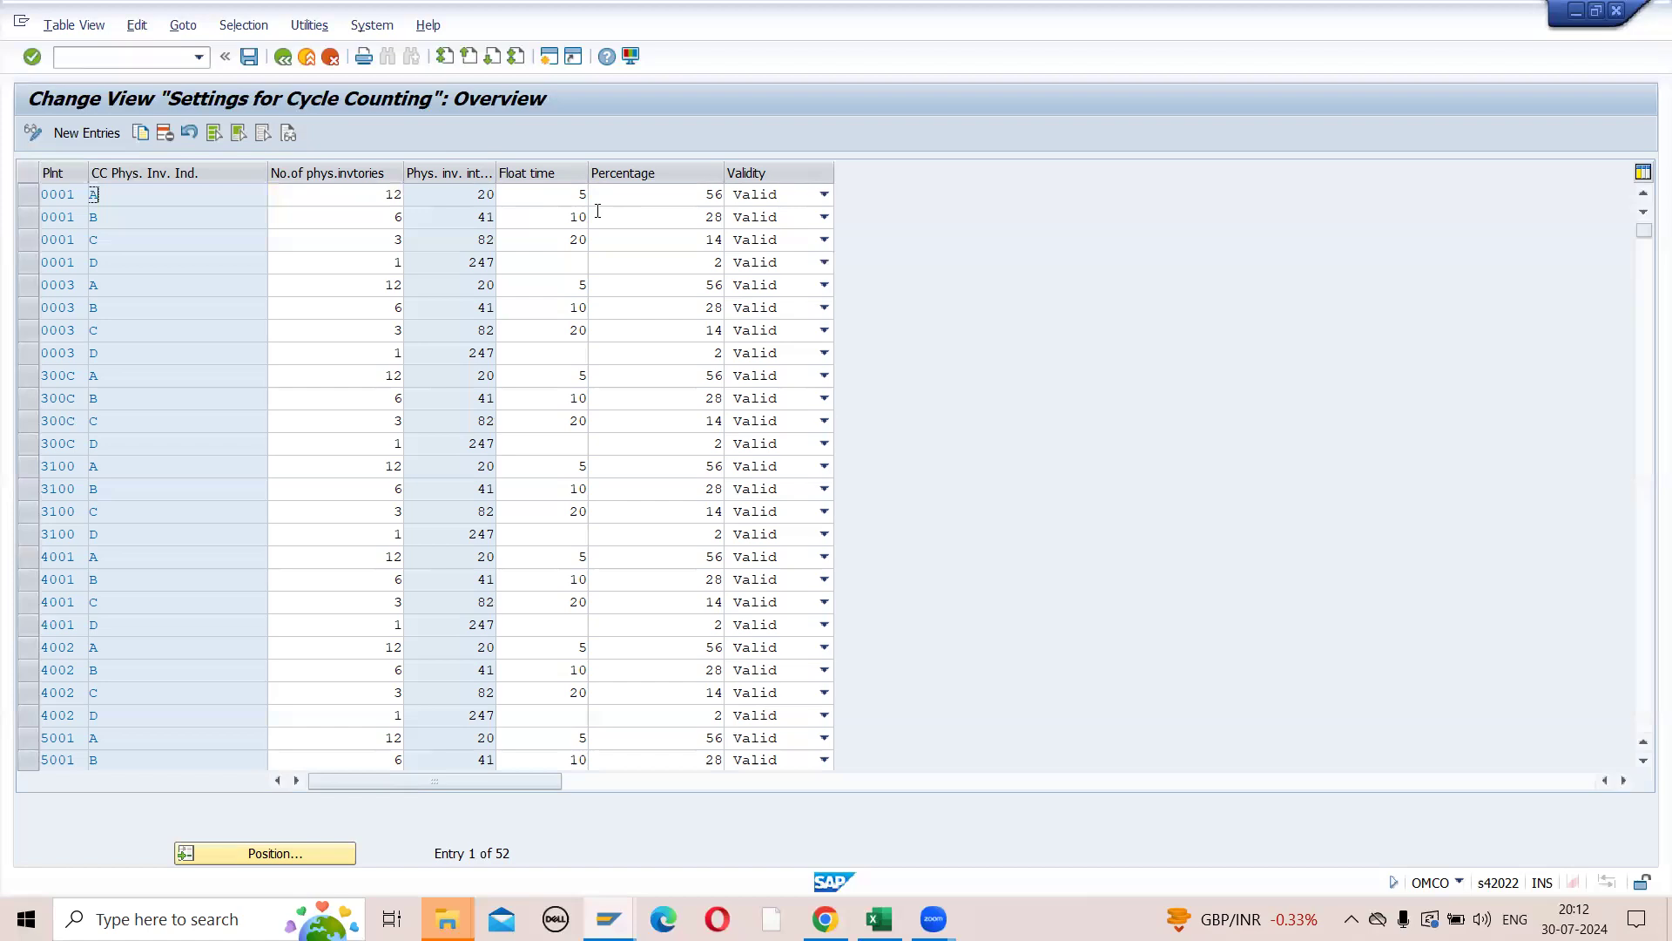
pyautogui.click(571, 191)
pyautogui.doubleClick(561, 193)
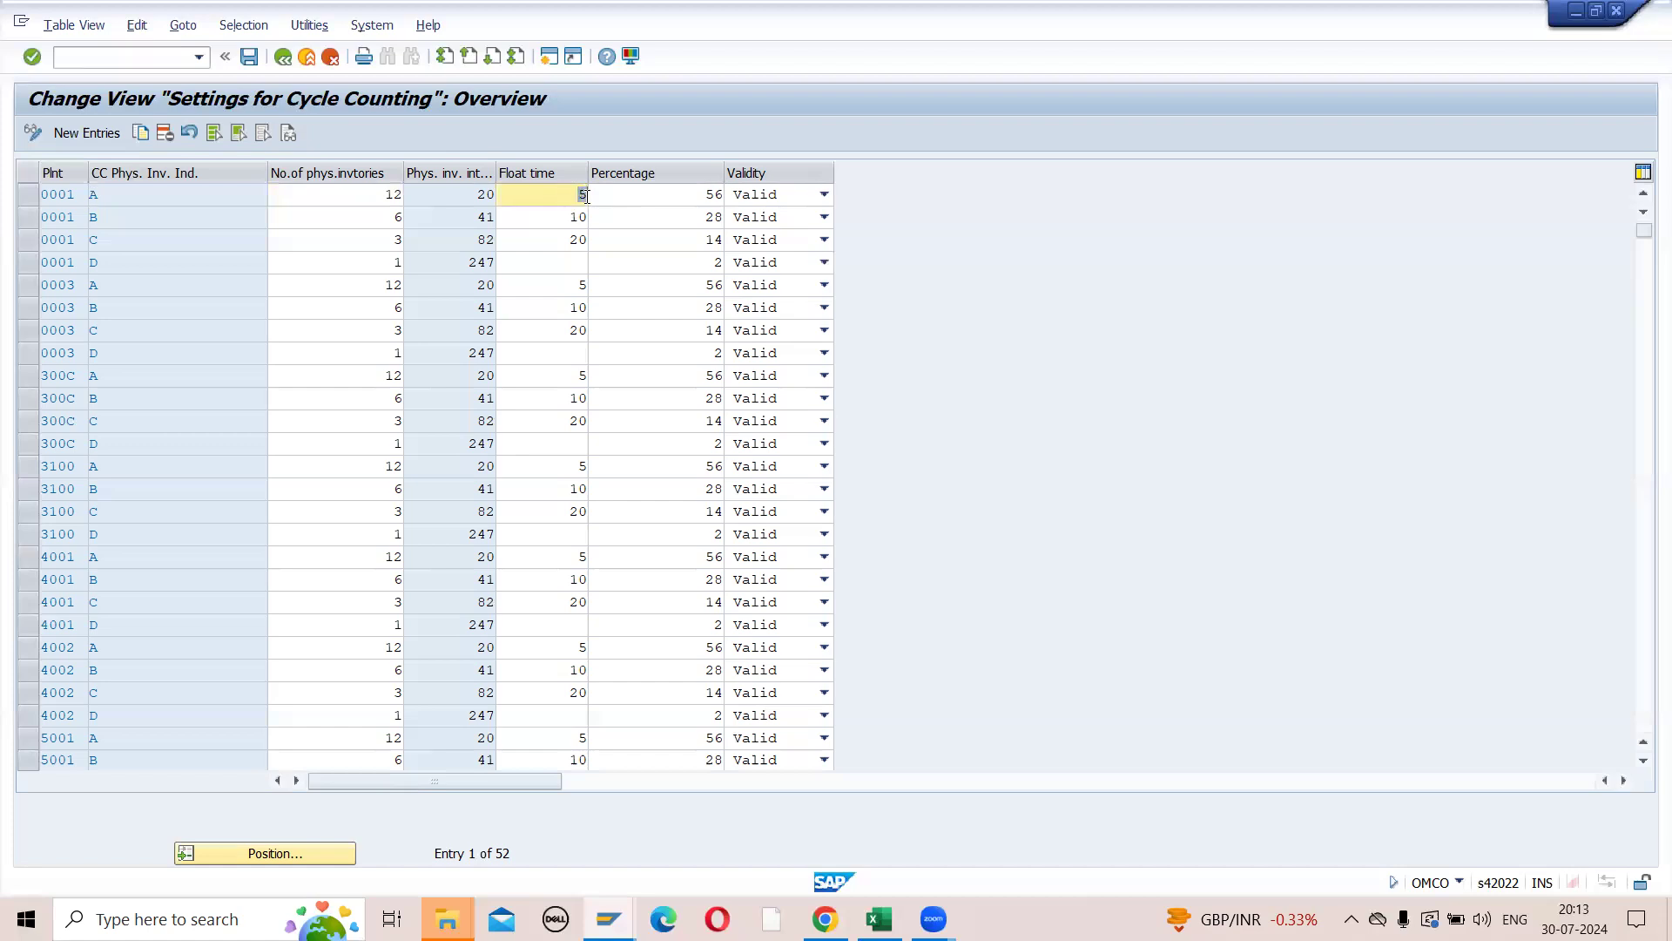
# - Review plant 0001's indicators A to D, marking their four rows and clearing the marking again
pyautogui.click(148, 197)
pyautogui.click(146, 216)
pyautogui.click(156, 240)
pyautogui.click(157, 265)
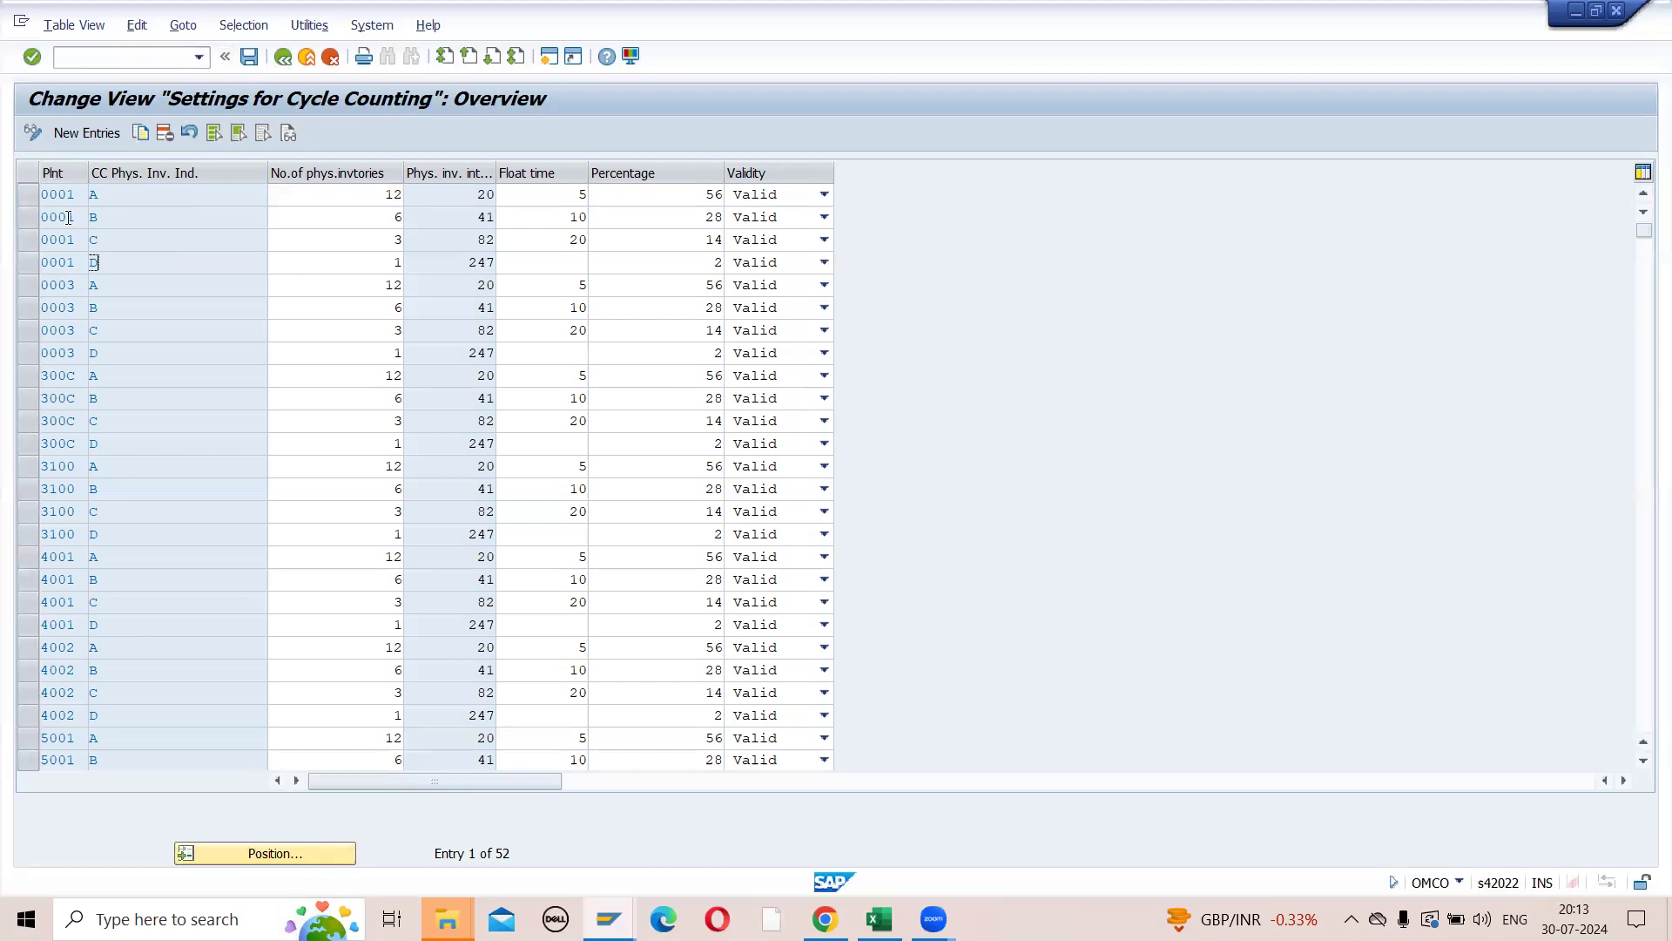
pyautogui.click(29, 194)
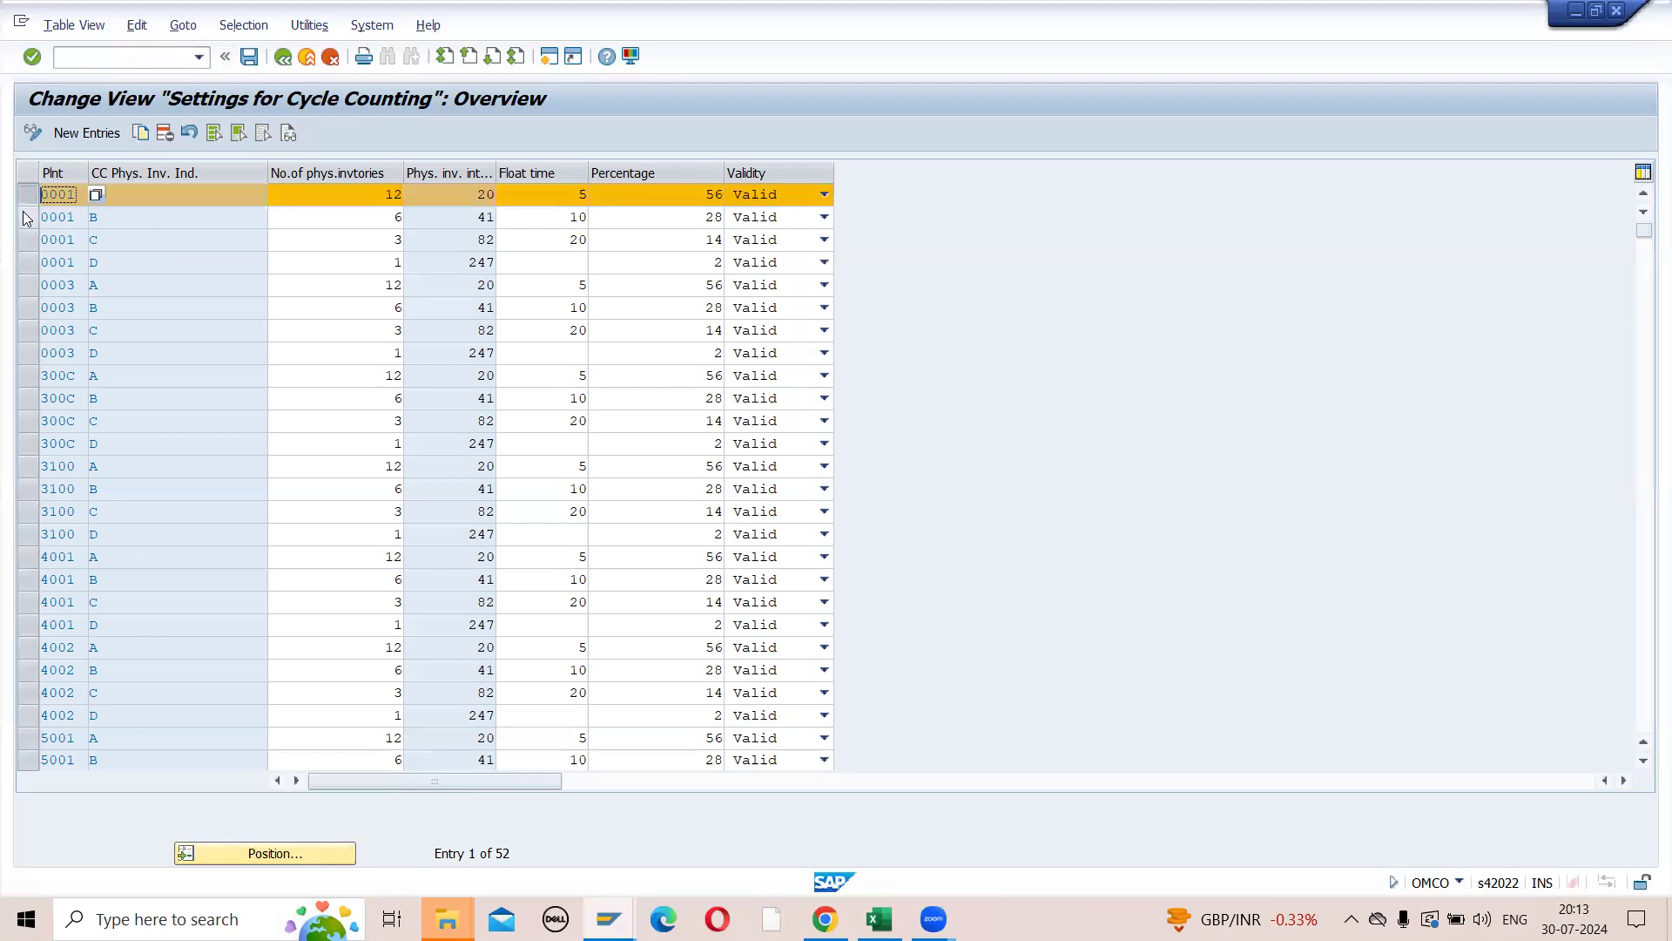
pyautogui.click(29, 217)
pyautogui.click(29, 239)
pyautogui.click(29, 262)
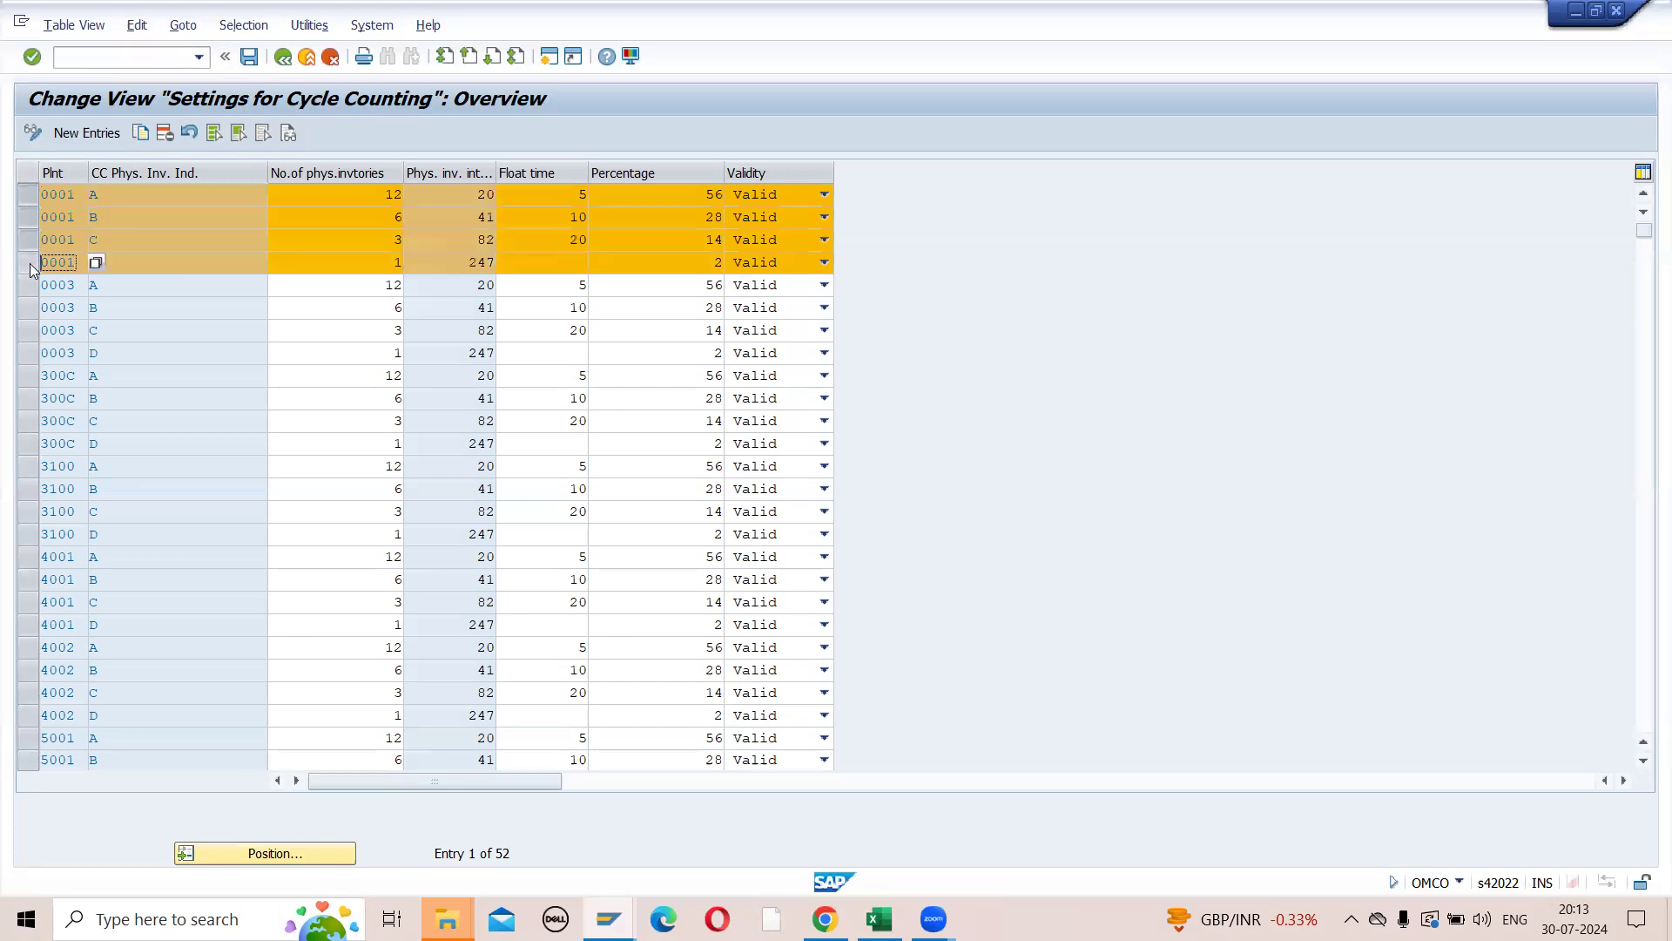
pyautogui.click(29, 262)
pyautogui.click(29, 240)
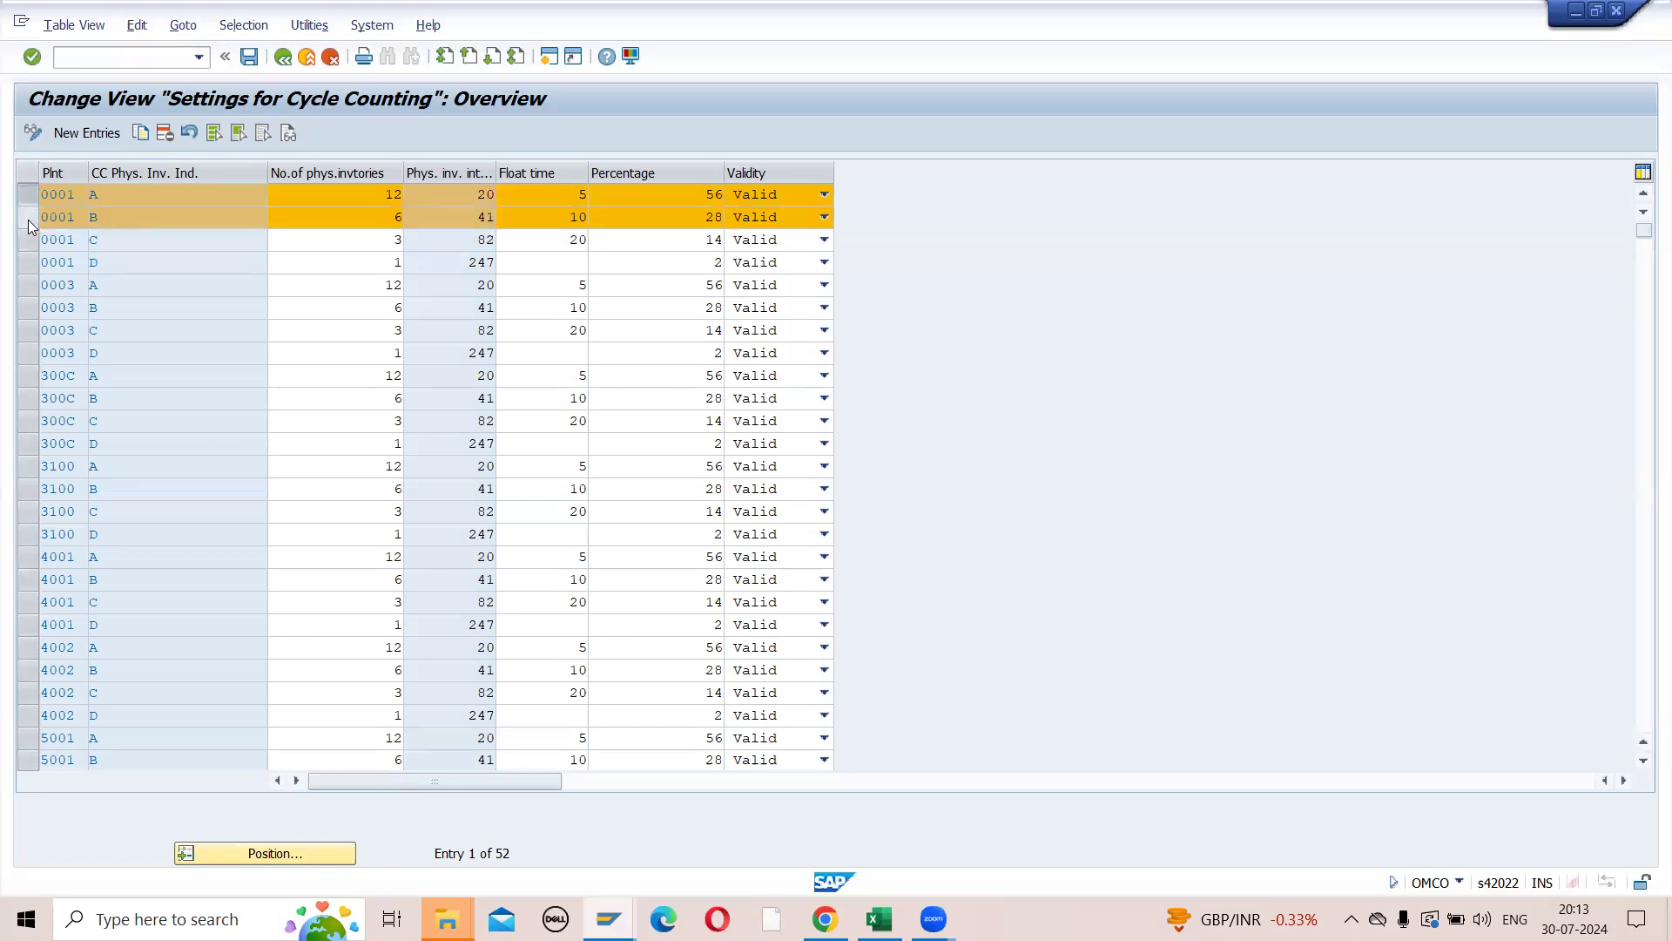
pyautogui.click(29, 217)
pyautogui.click(29, 195)
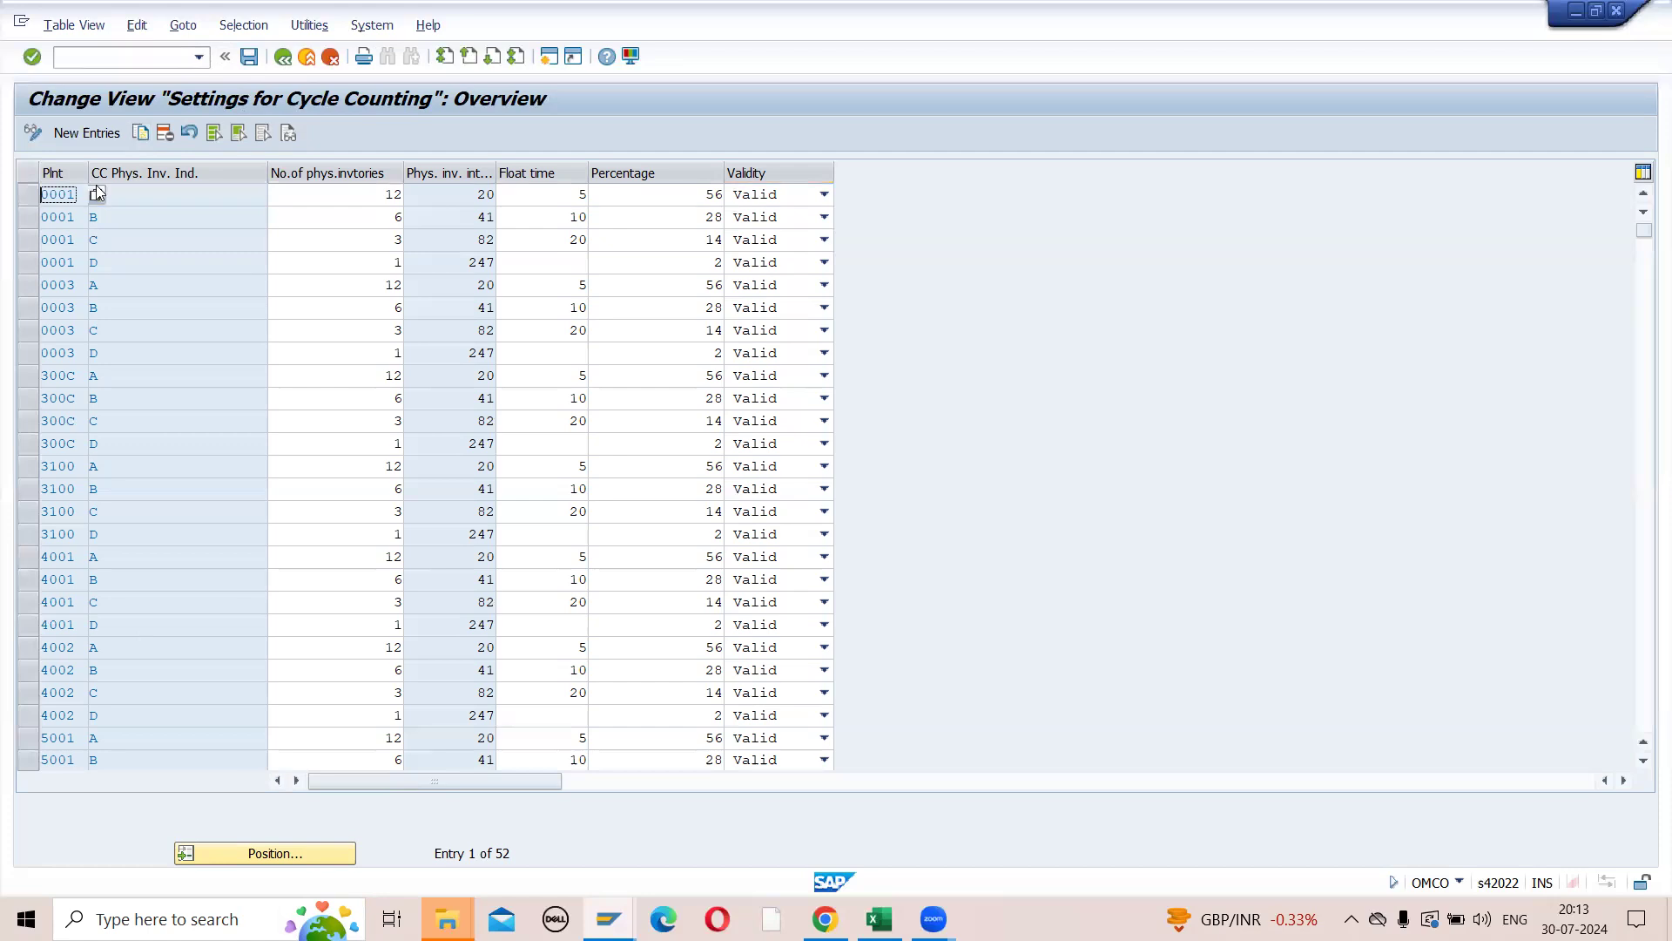
# - Try to position the cycle counting list on another entry, acknowledging the checks on plant 0001's rows
pyautogui.click(275, 853)
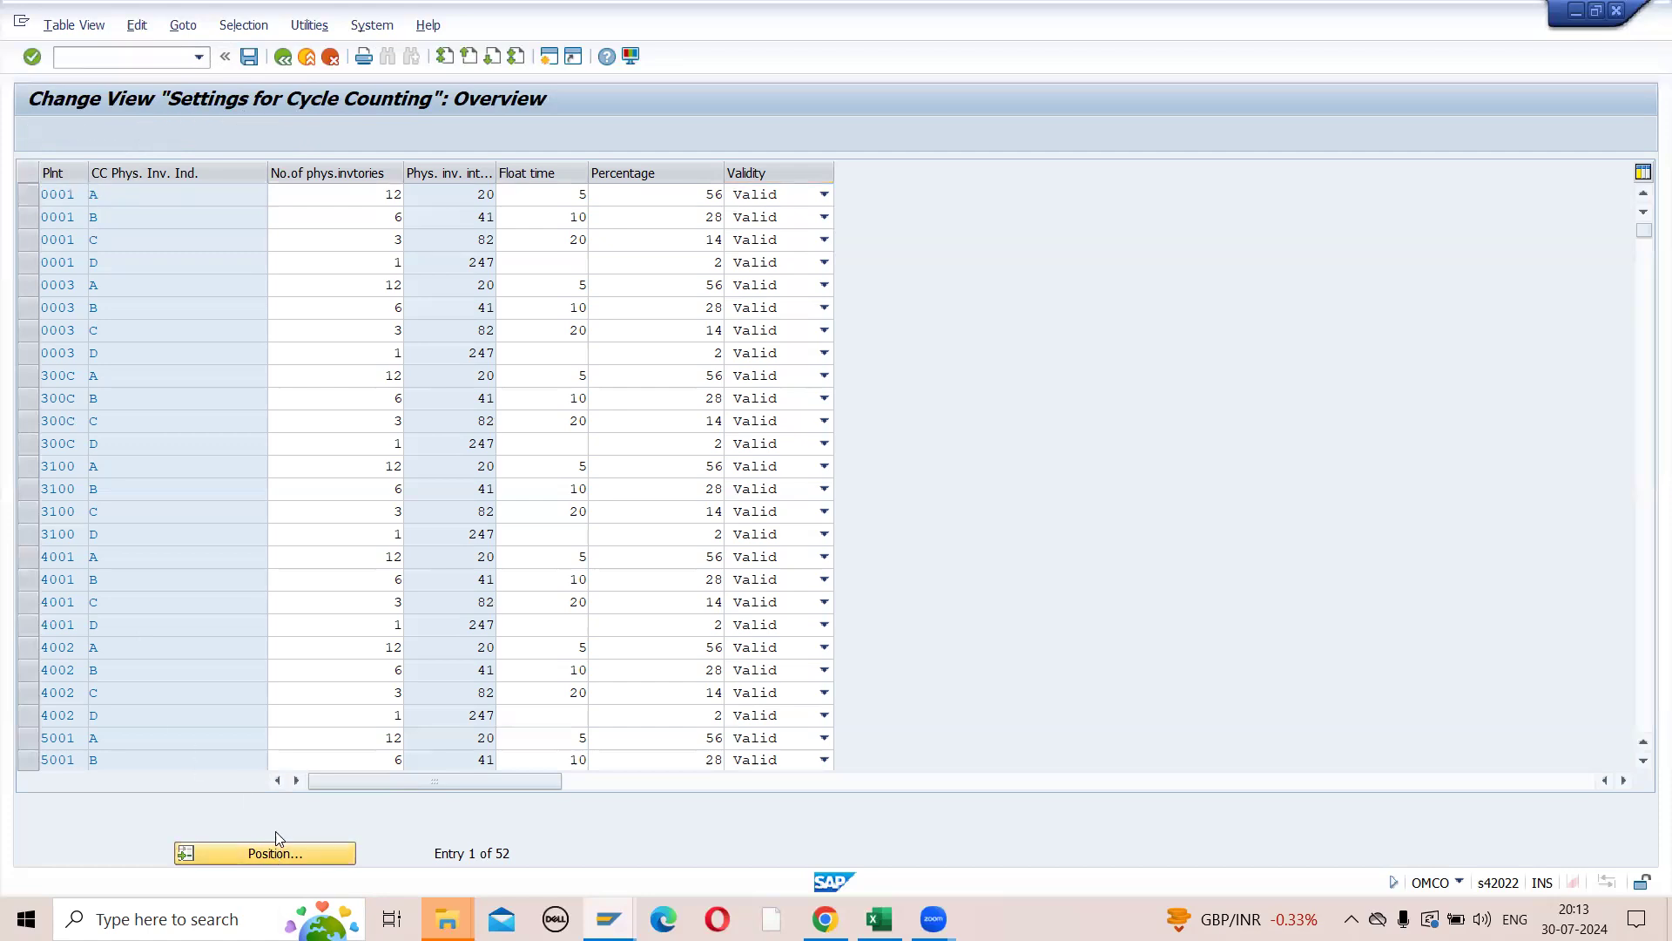
pyautogui.press('Escape')
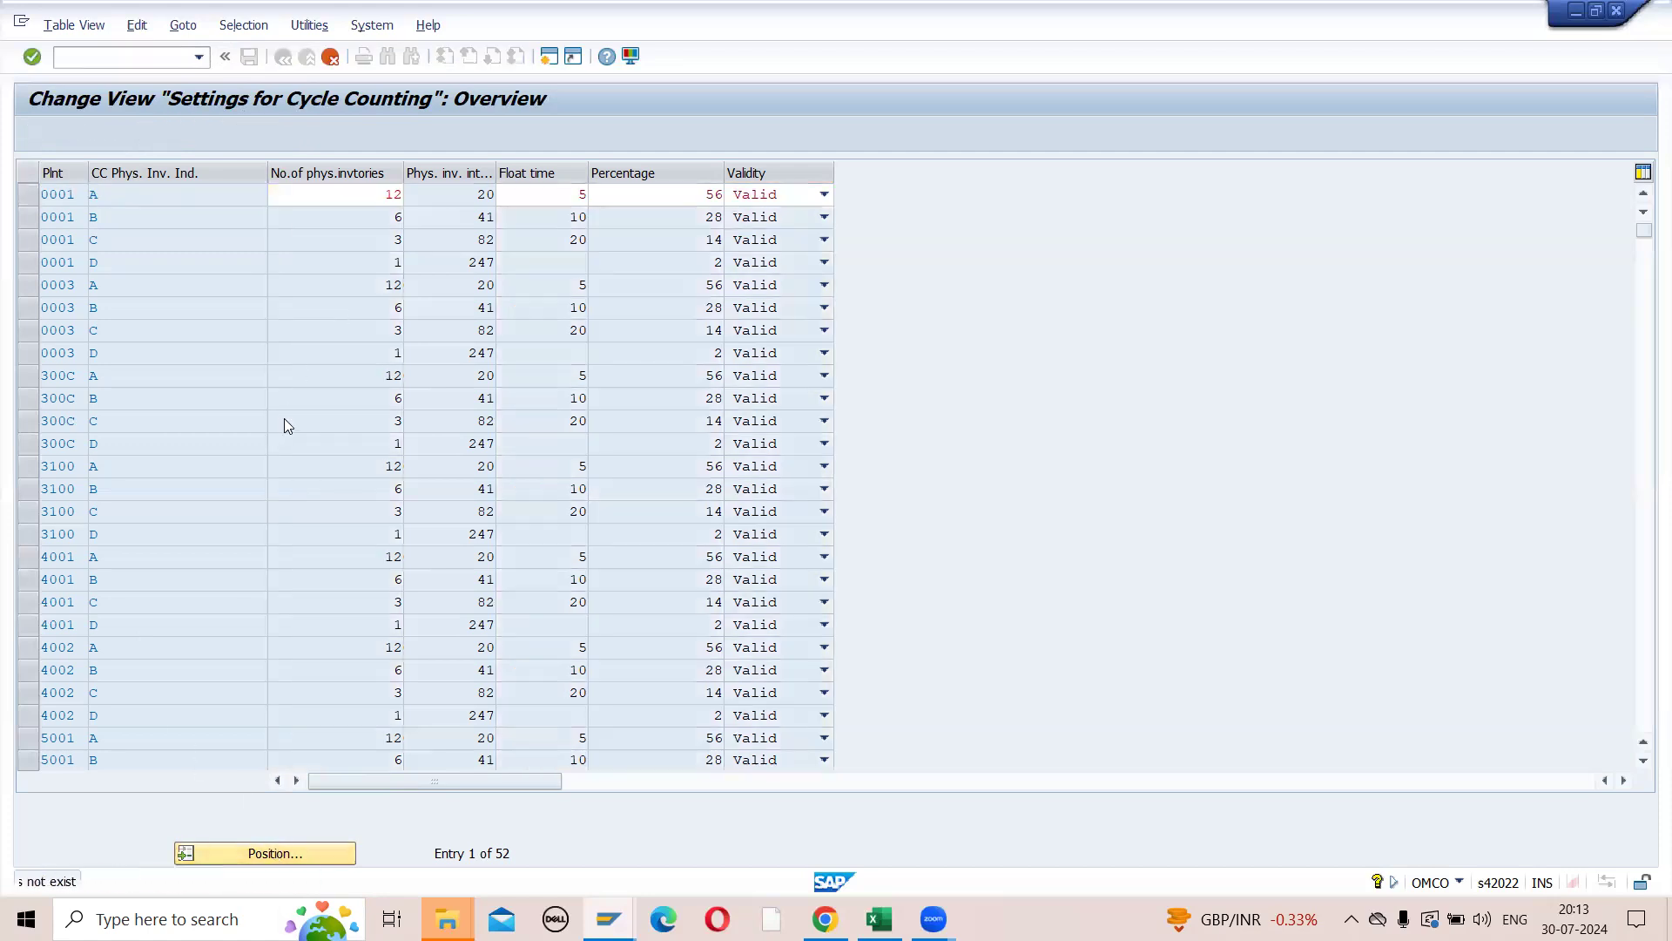
pyautogui.press('Return')
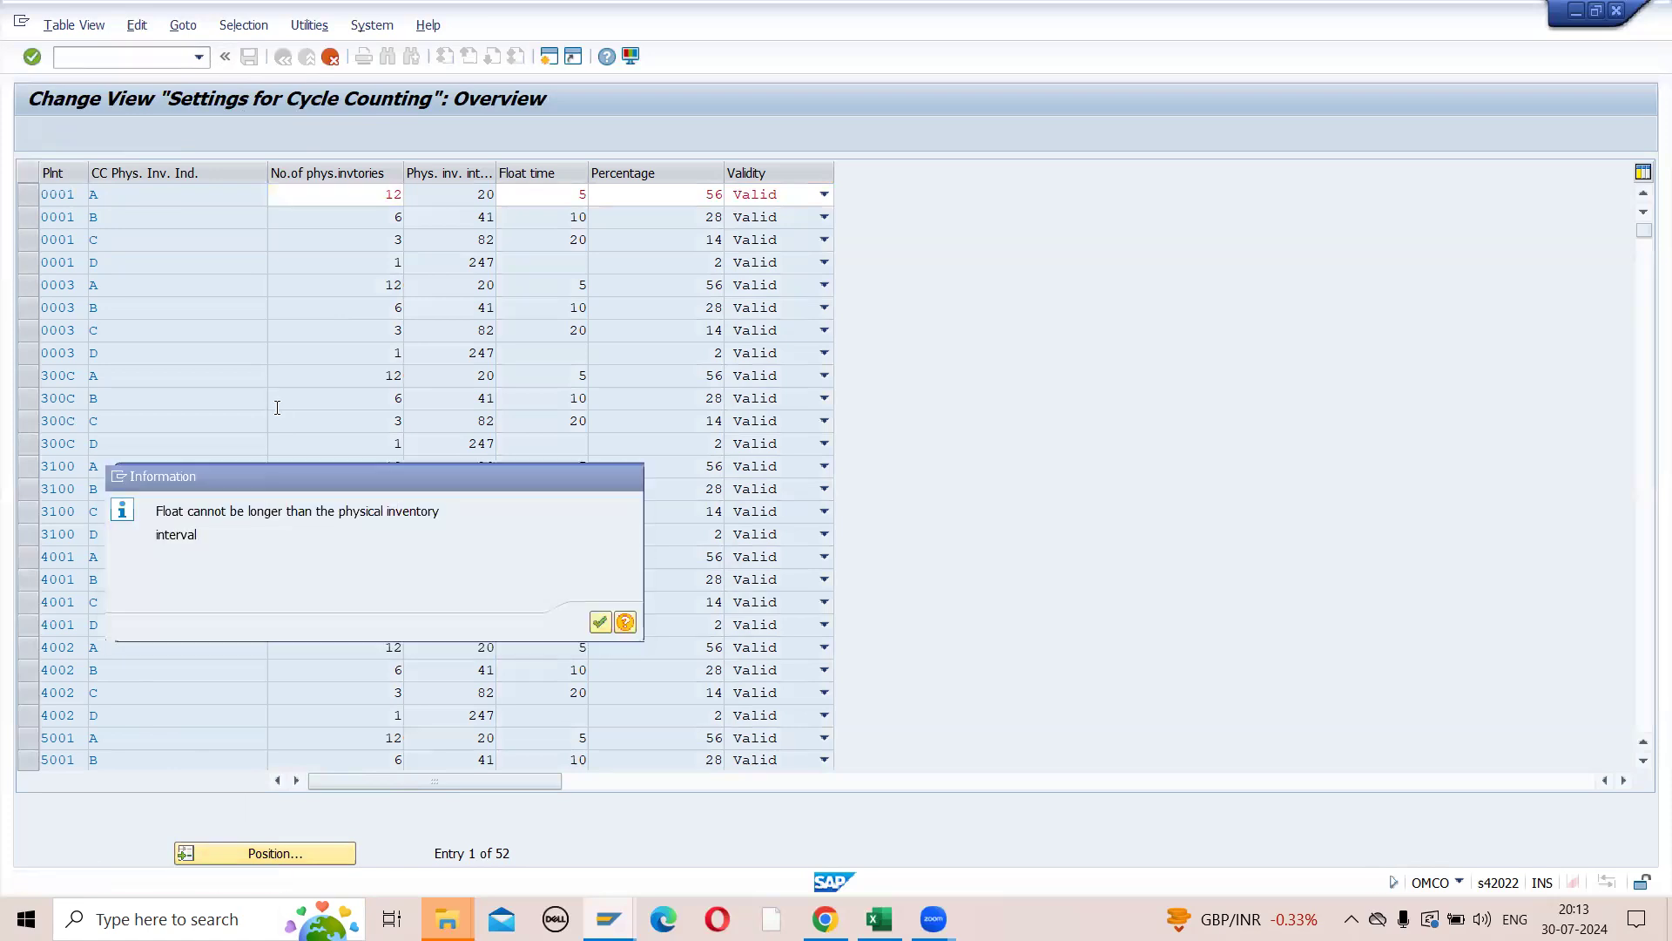
pyautogui.press('Return')
pyautogui.press('Return')
pyautogui.press('Return')
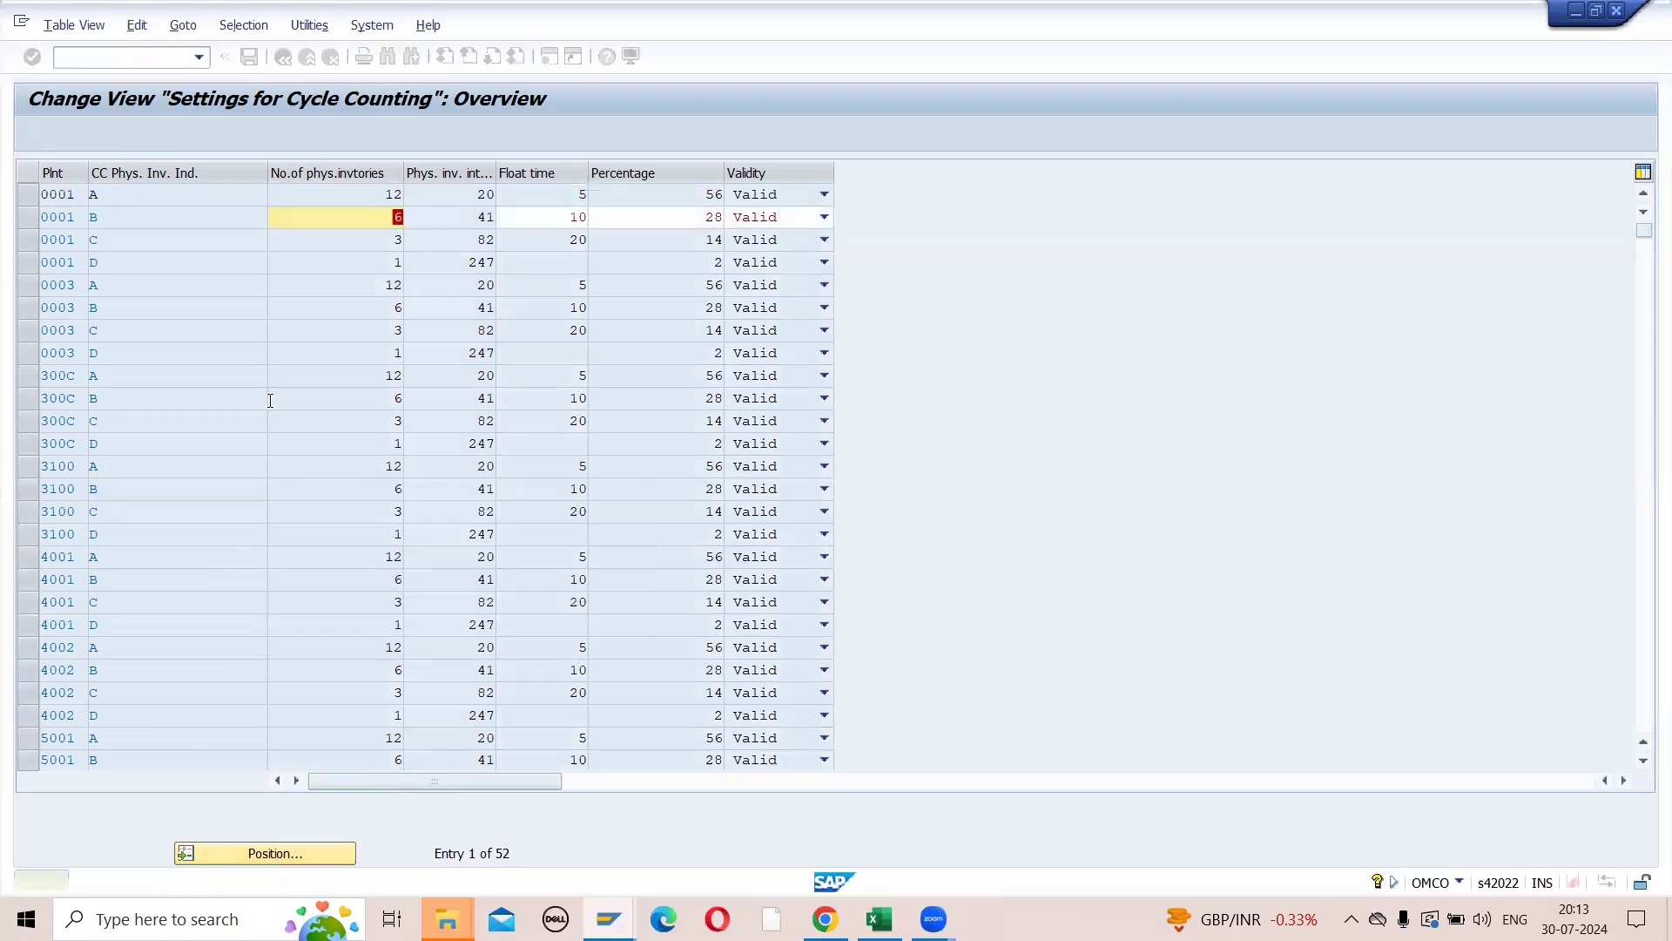
pyautogui.press('Return')
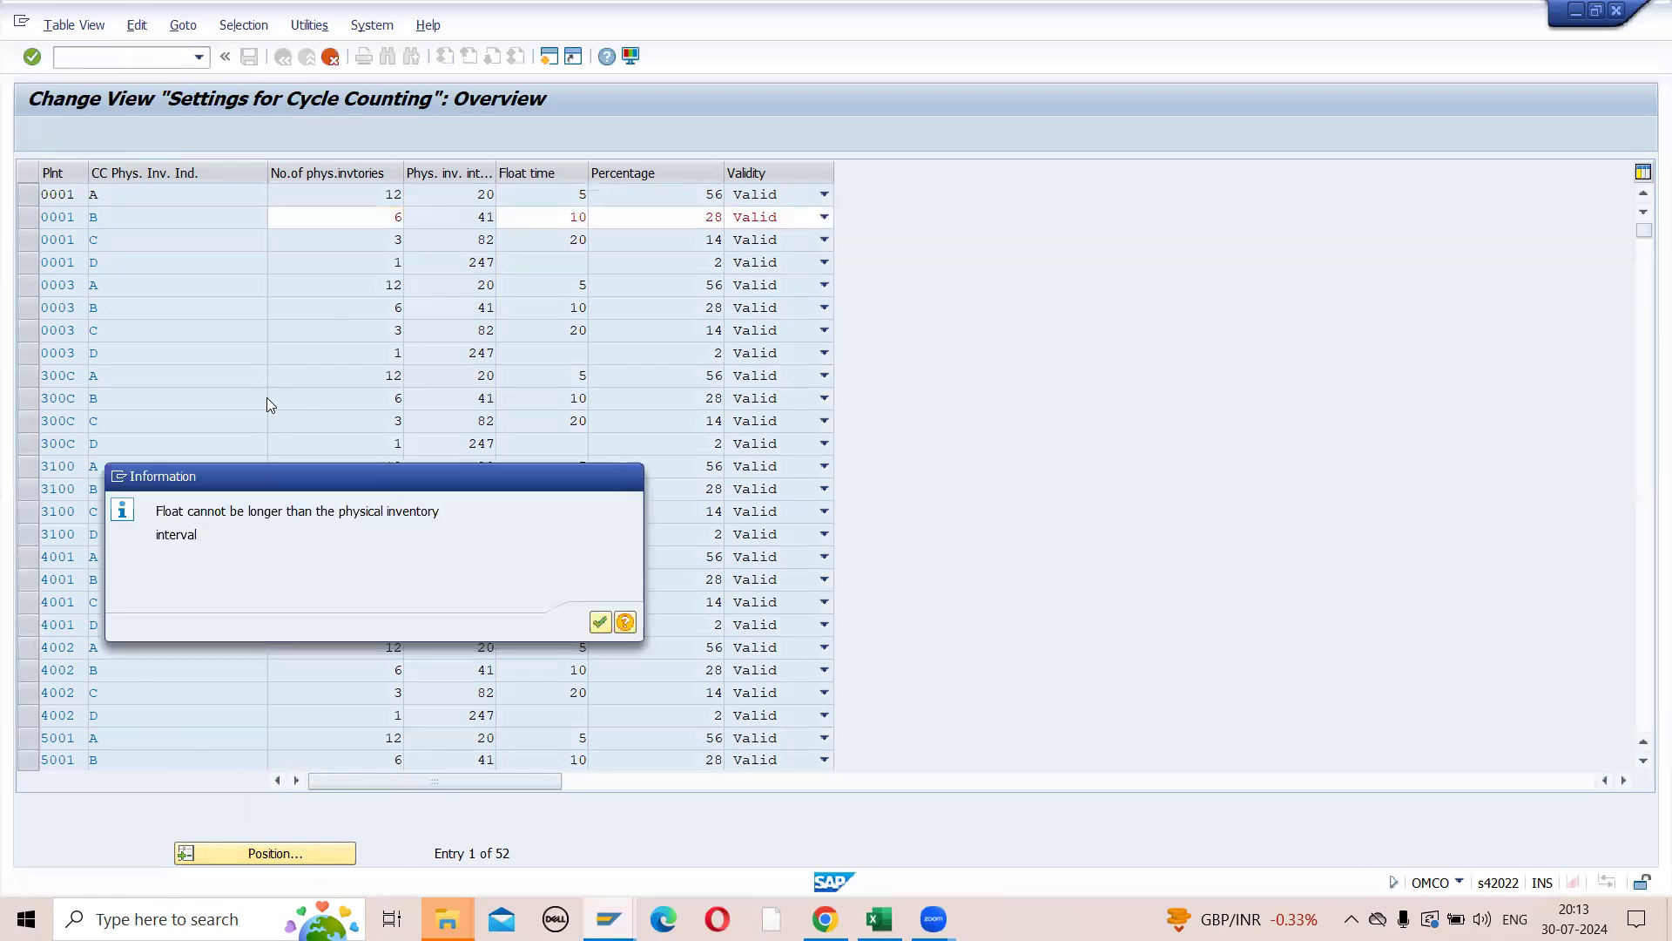
pyautogui.press('Return')
pyautogui.press('Return')
pyautogui.press('Return')
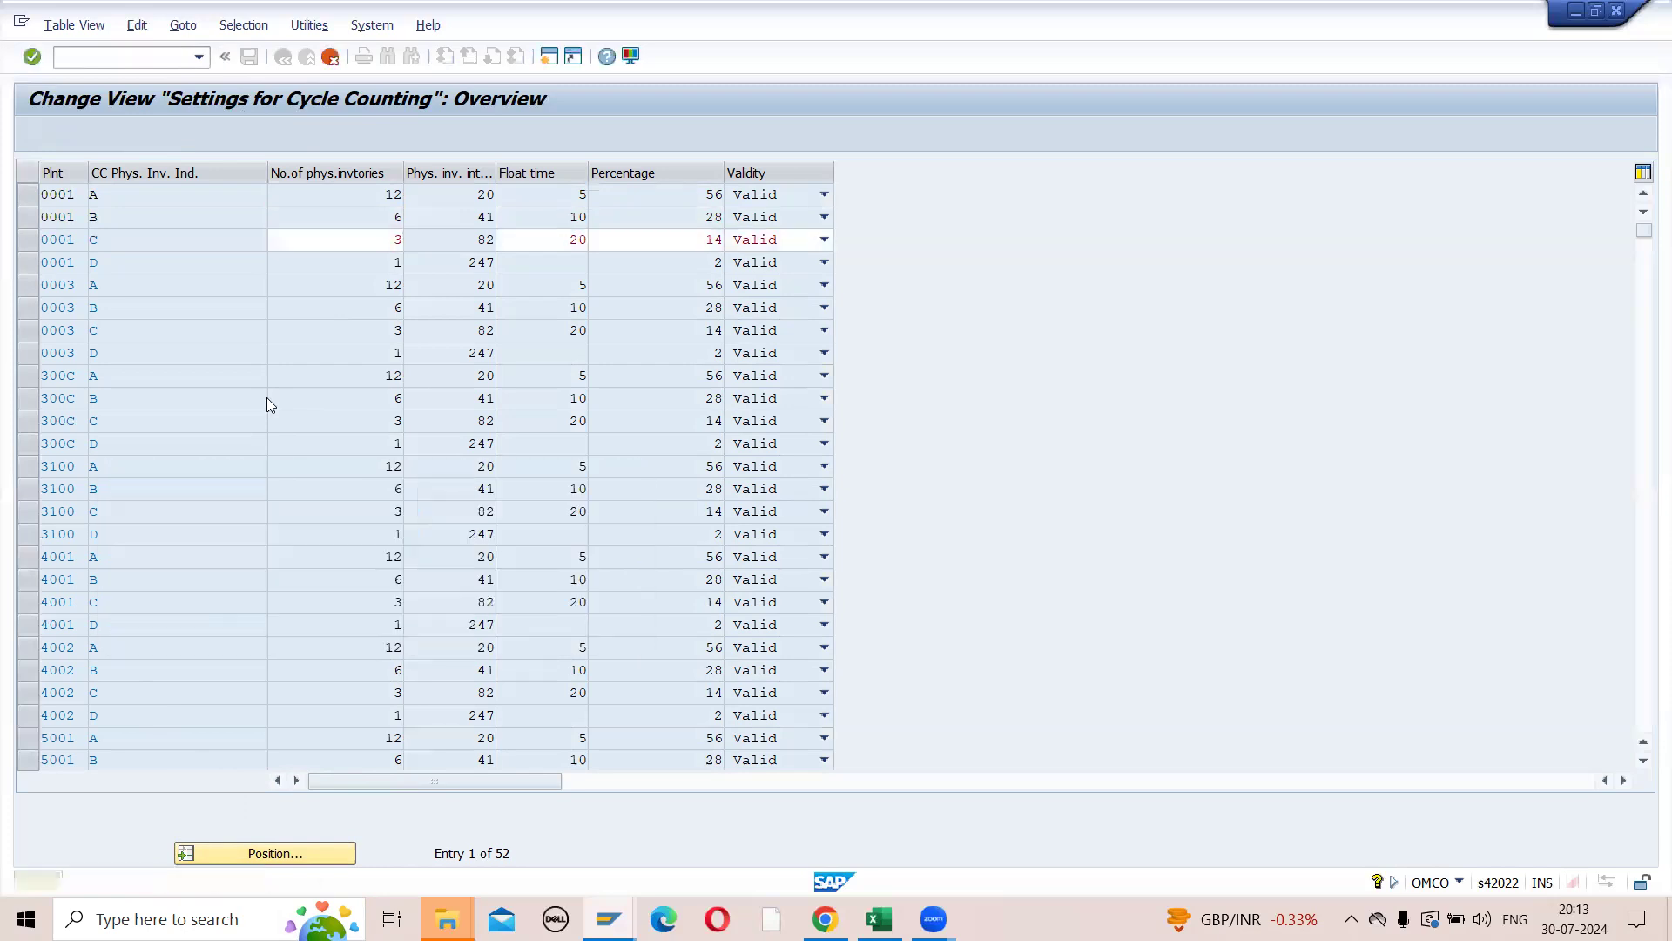
pyautogui.press('Return')
pyautogui.press('Return')
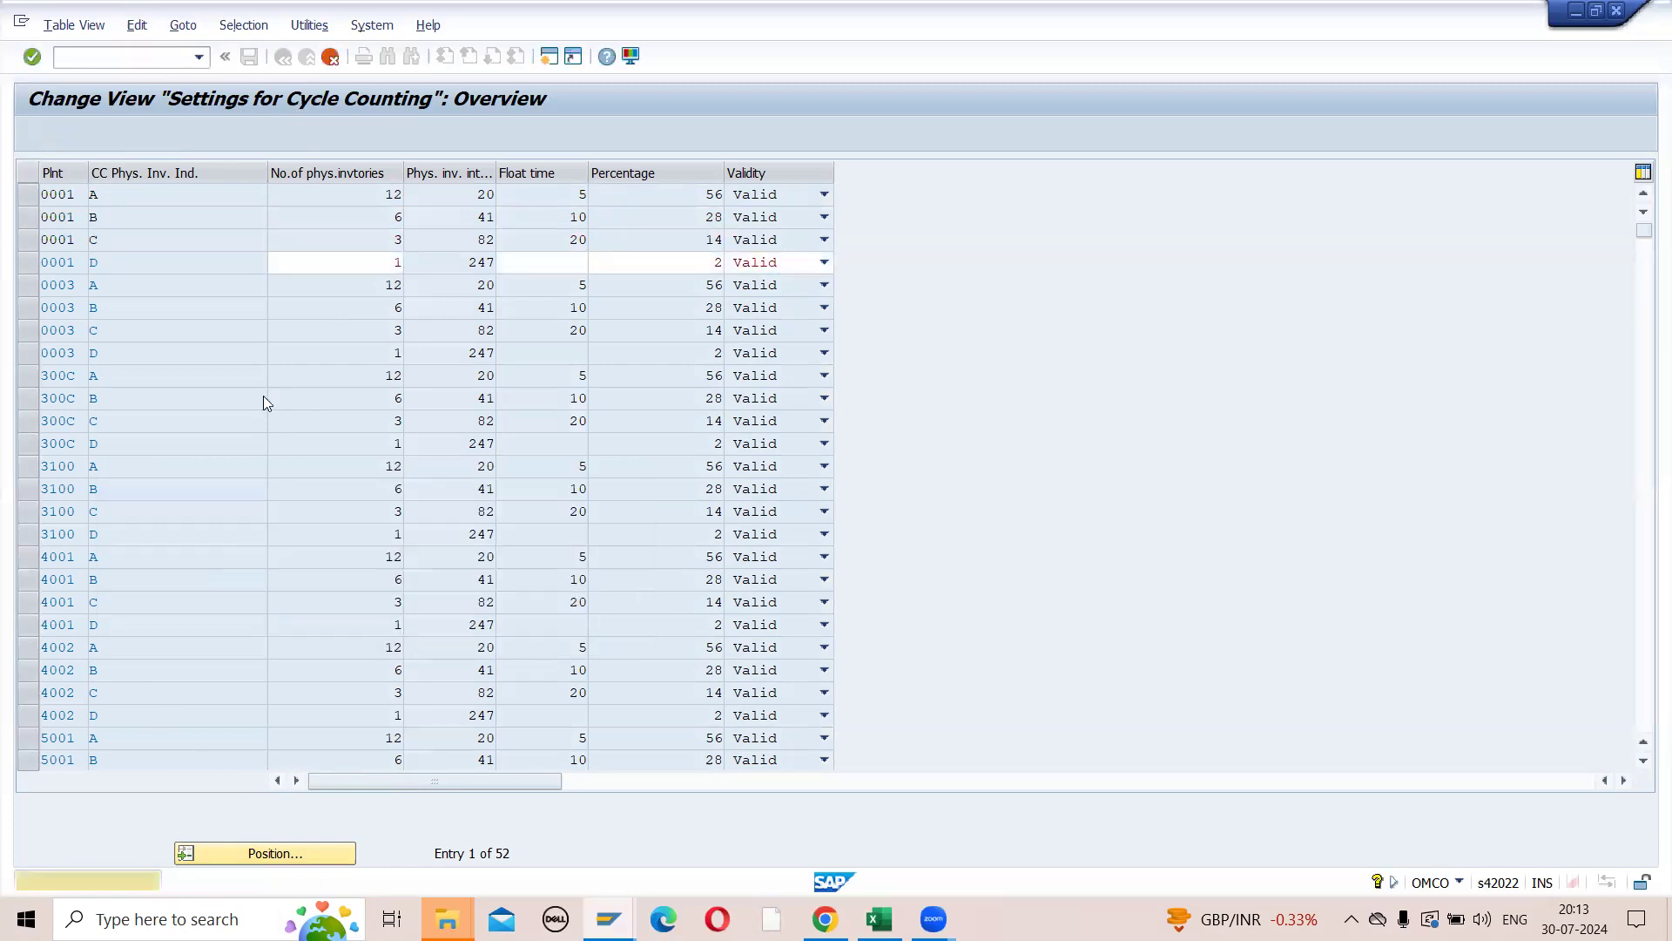
pyautogui.press('Return')
pyautogui.press('Return')
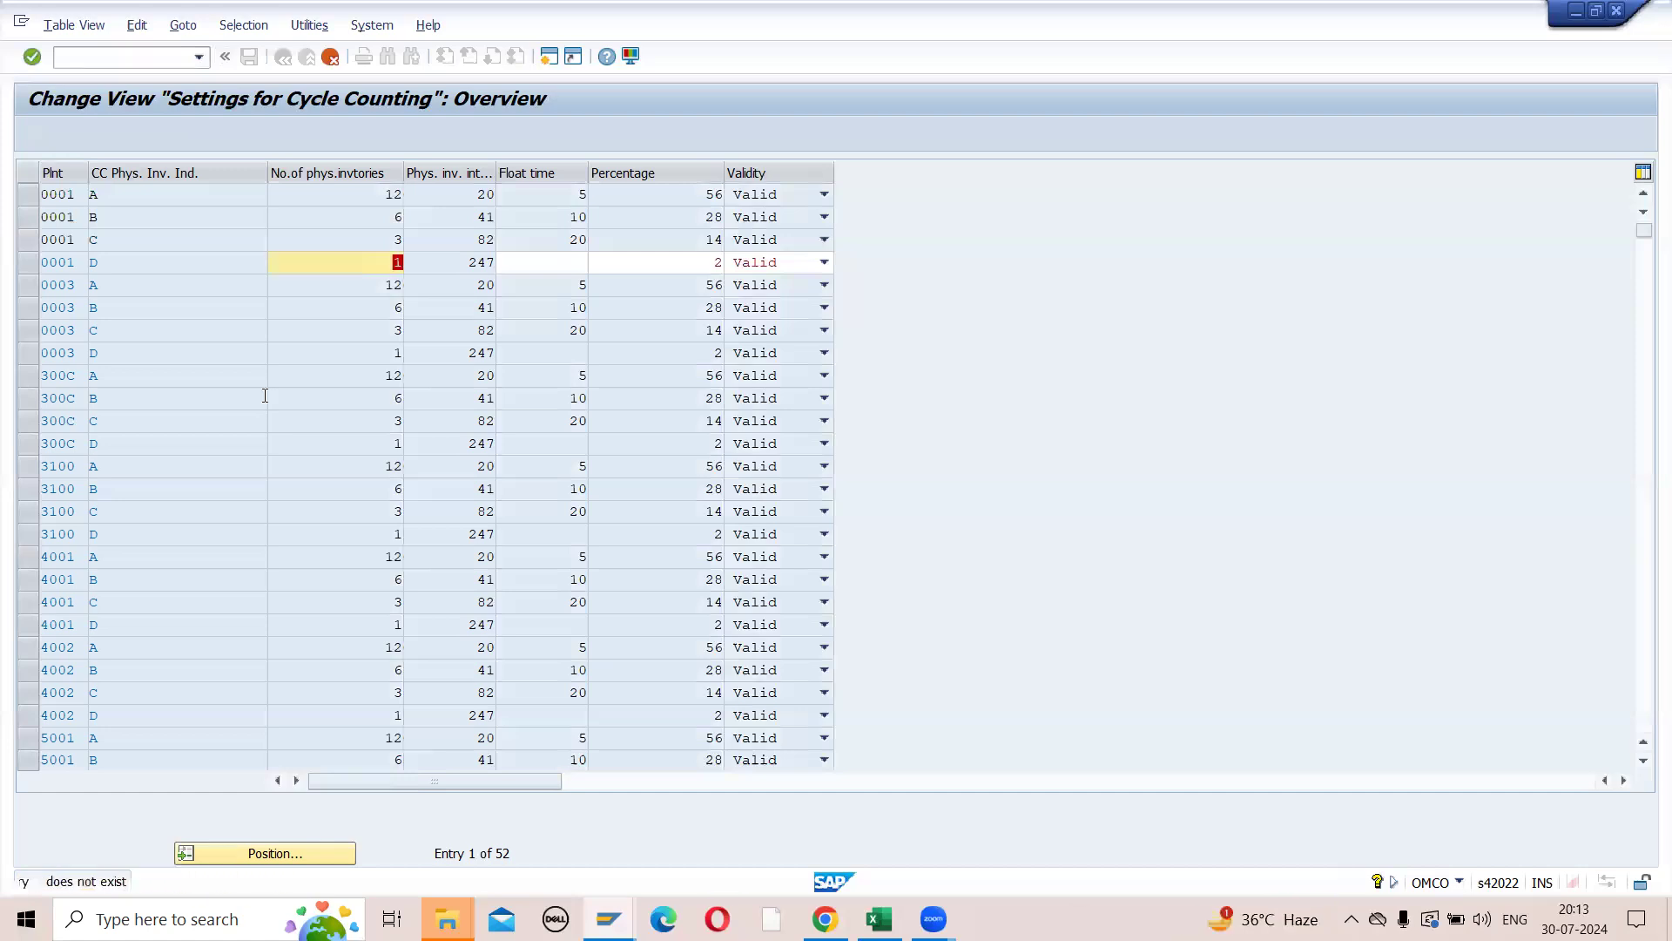
pyautogui.press('Return')
pyautogui.press('Return')
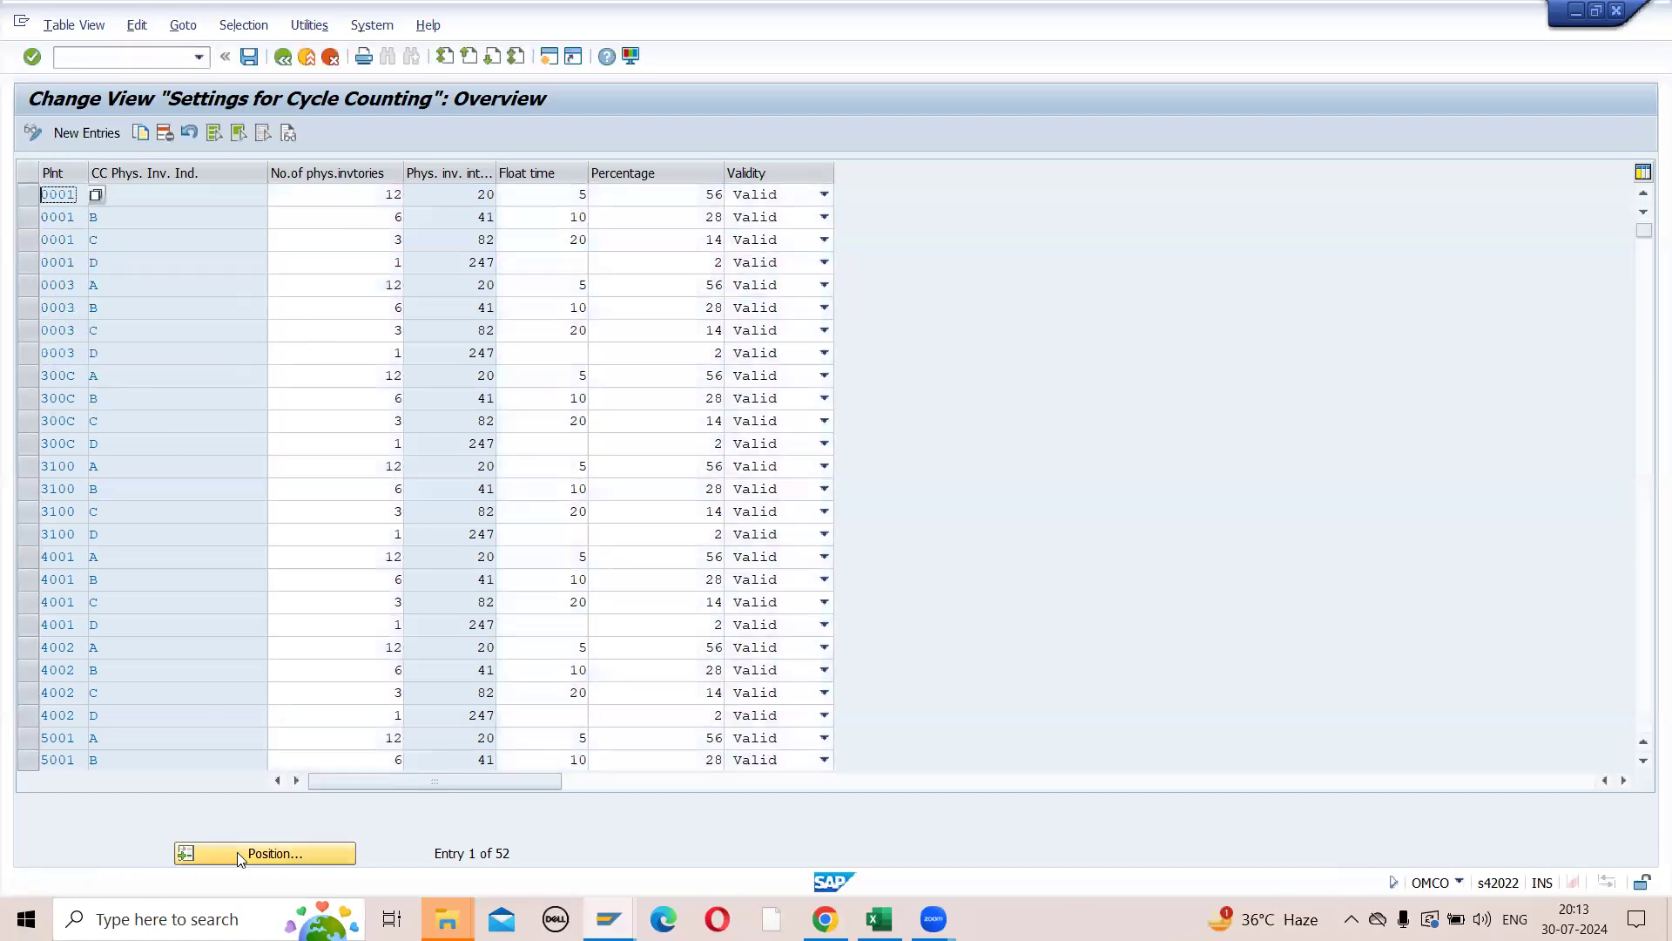
pyautogui.press('Return')
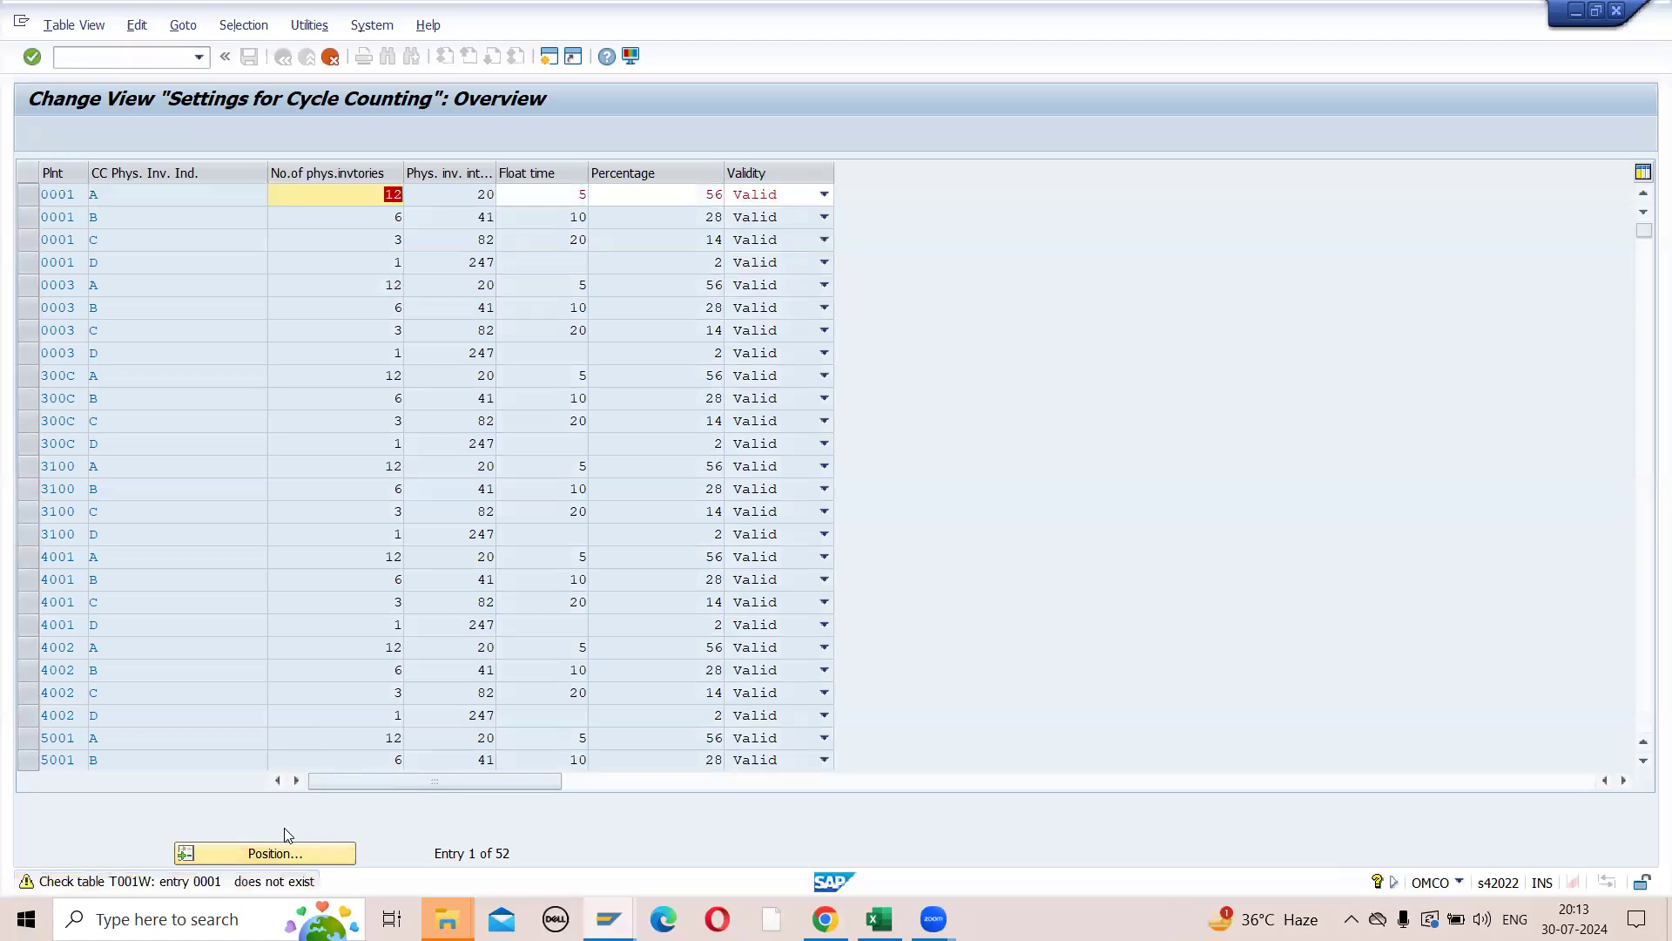
pyautogui.press('Return')
pyautogui.press('Return')
pyautogui.press('Return')
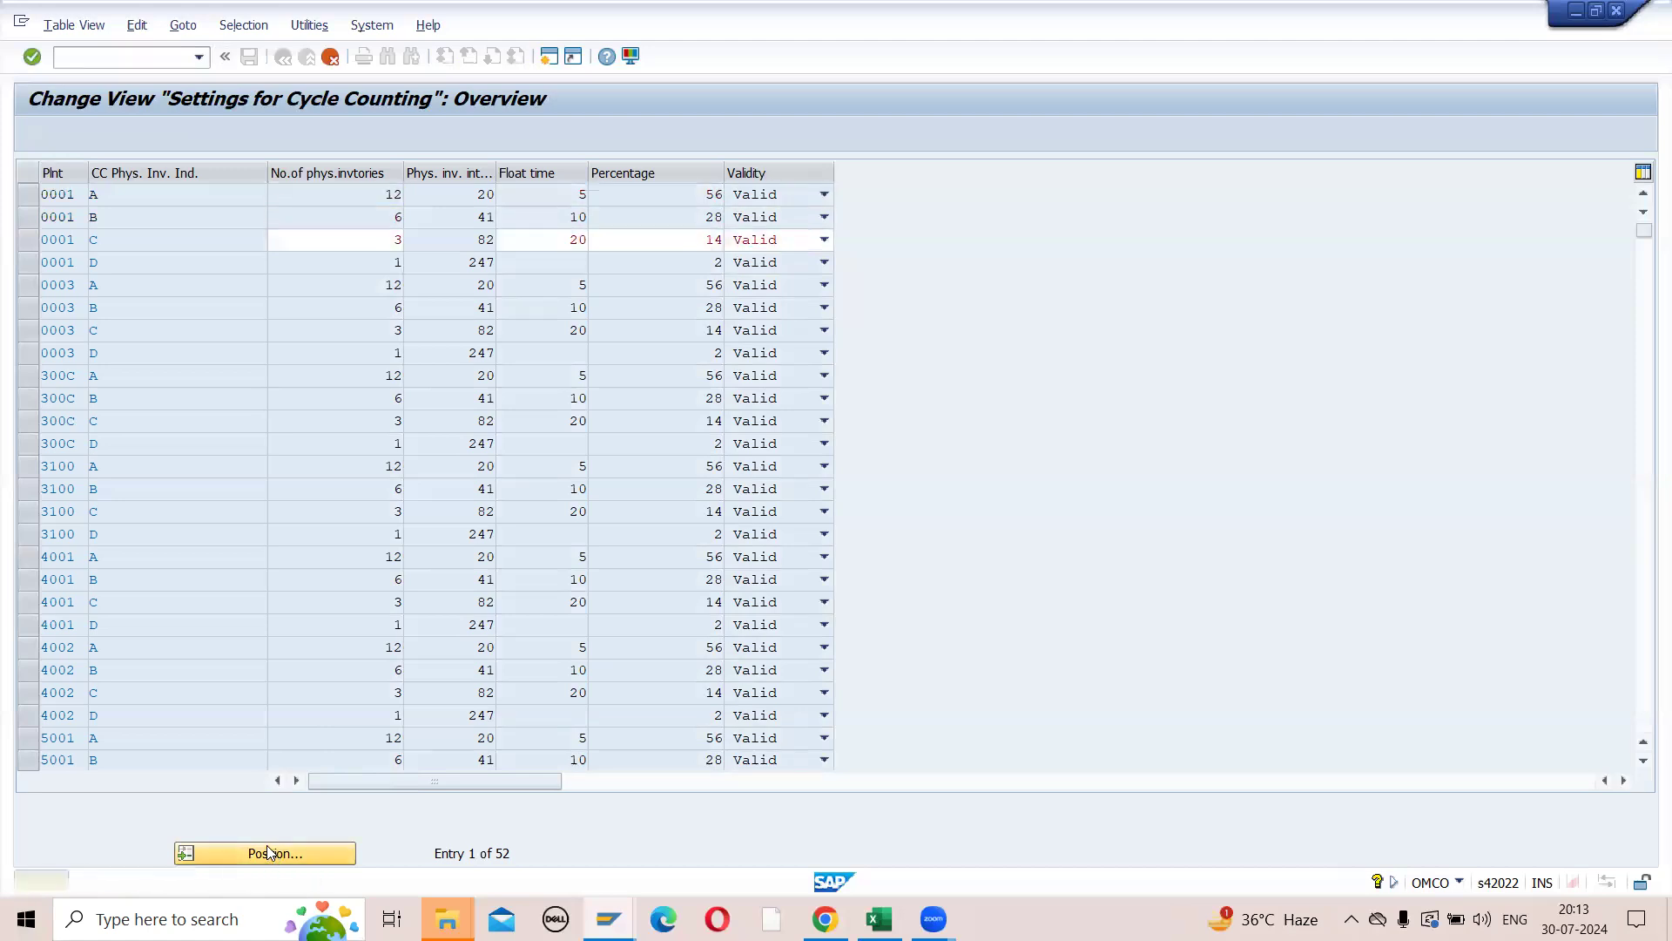
pyautogui.press('Return')
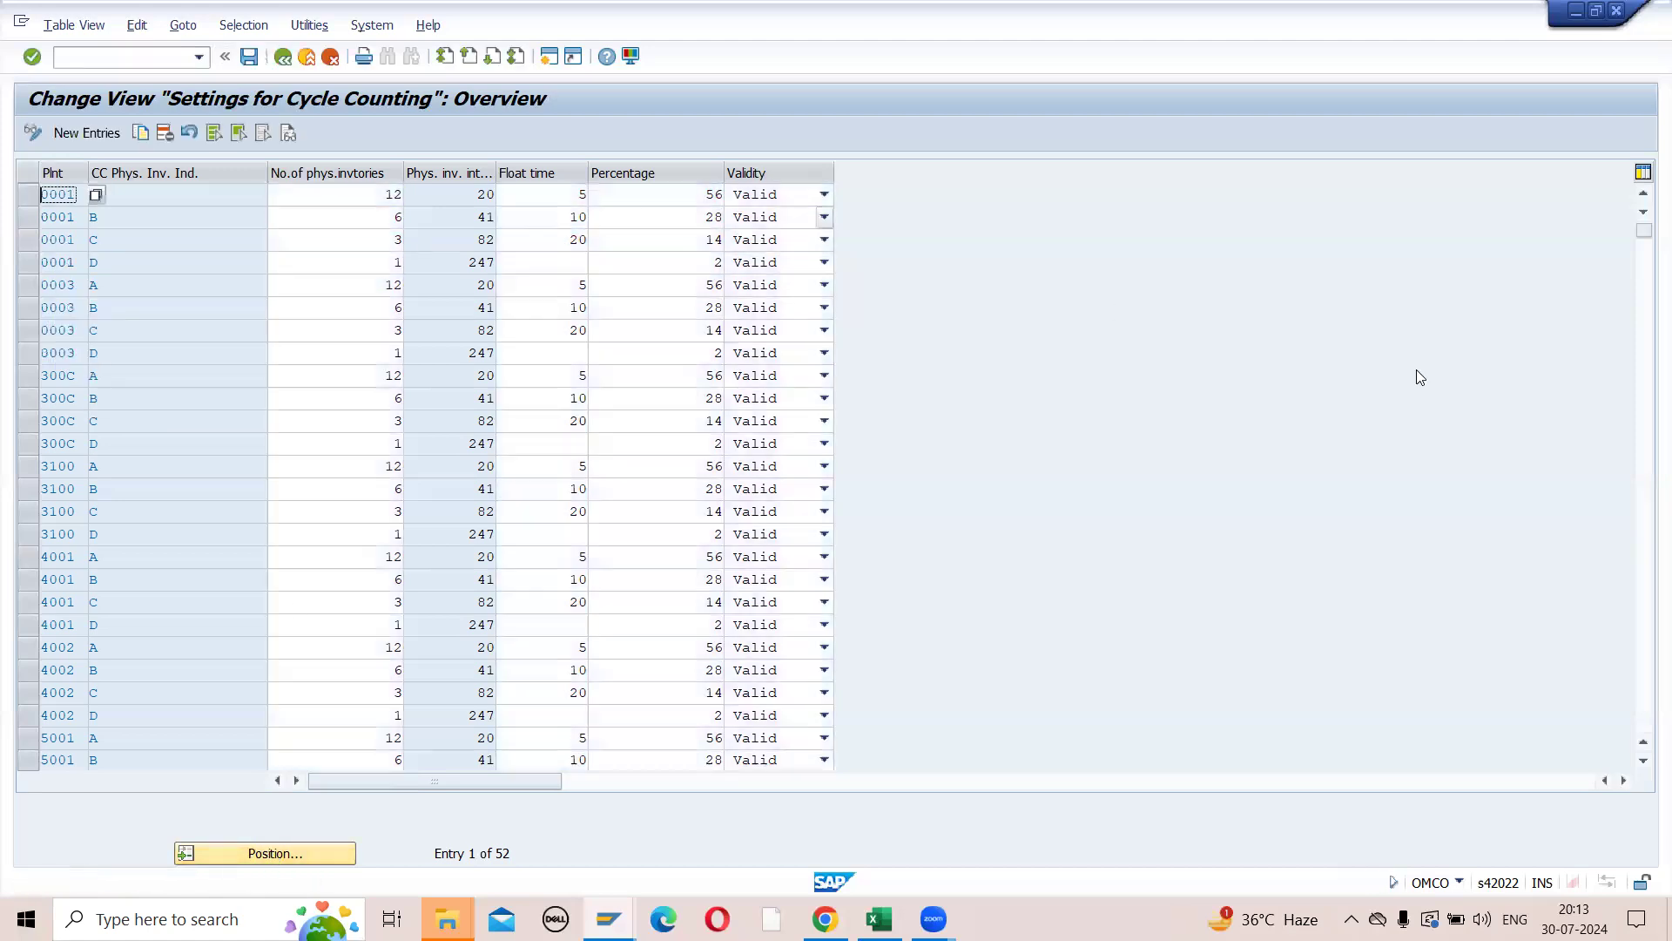
# - Go to plant ZP14's cycle counting entries at the end of the list and examine its indicators A to D
pyautogui.click(1648, 476)
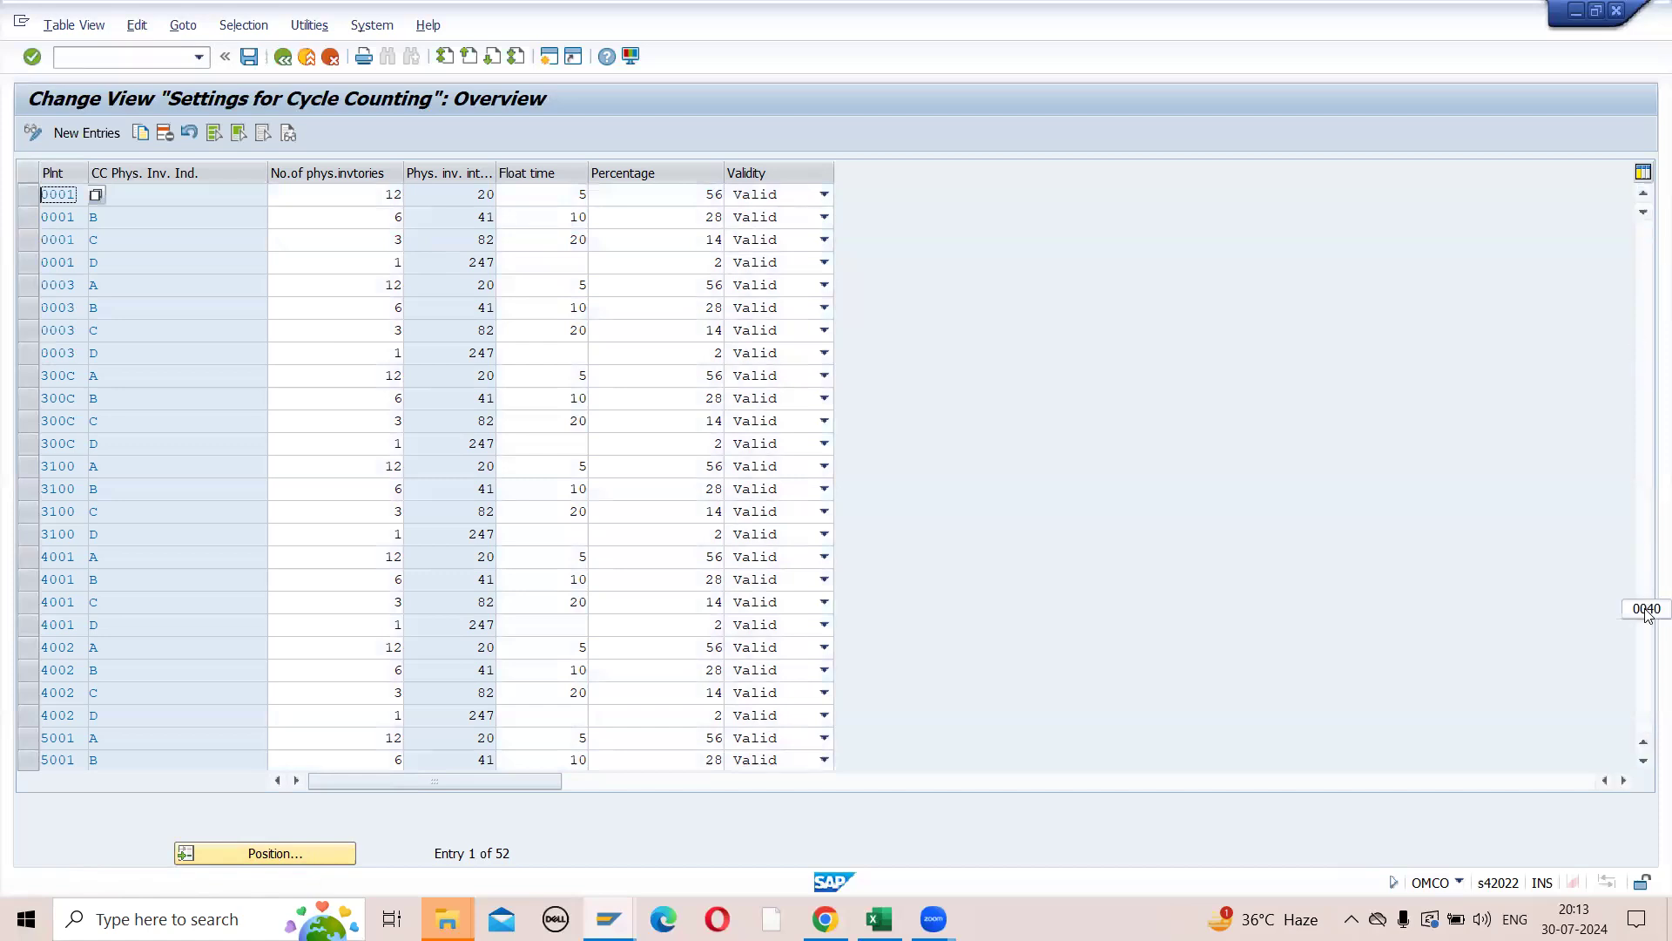
pyautogui.press('Return')
pyautogui.press('Return')
pyautogui.press('Return')
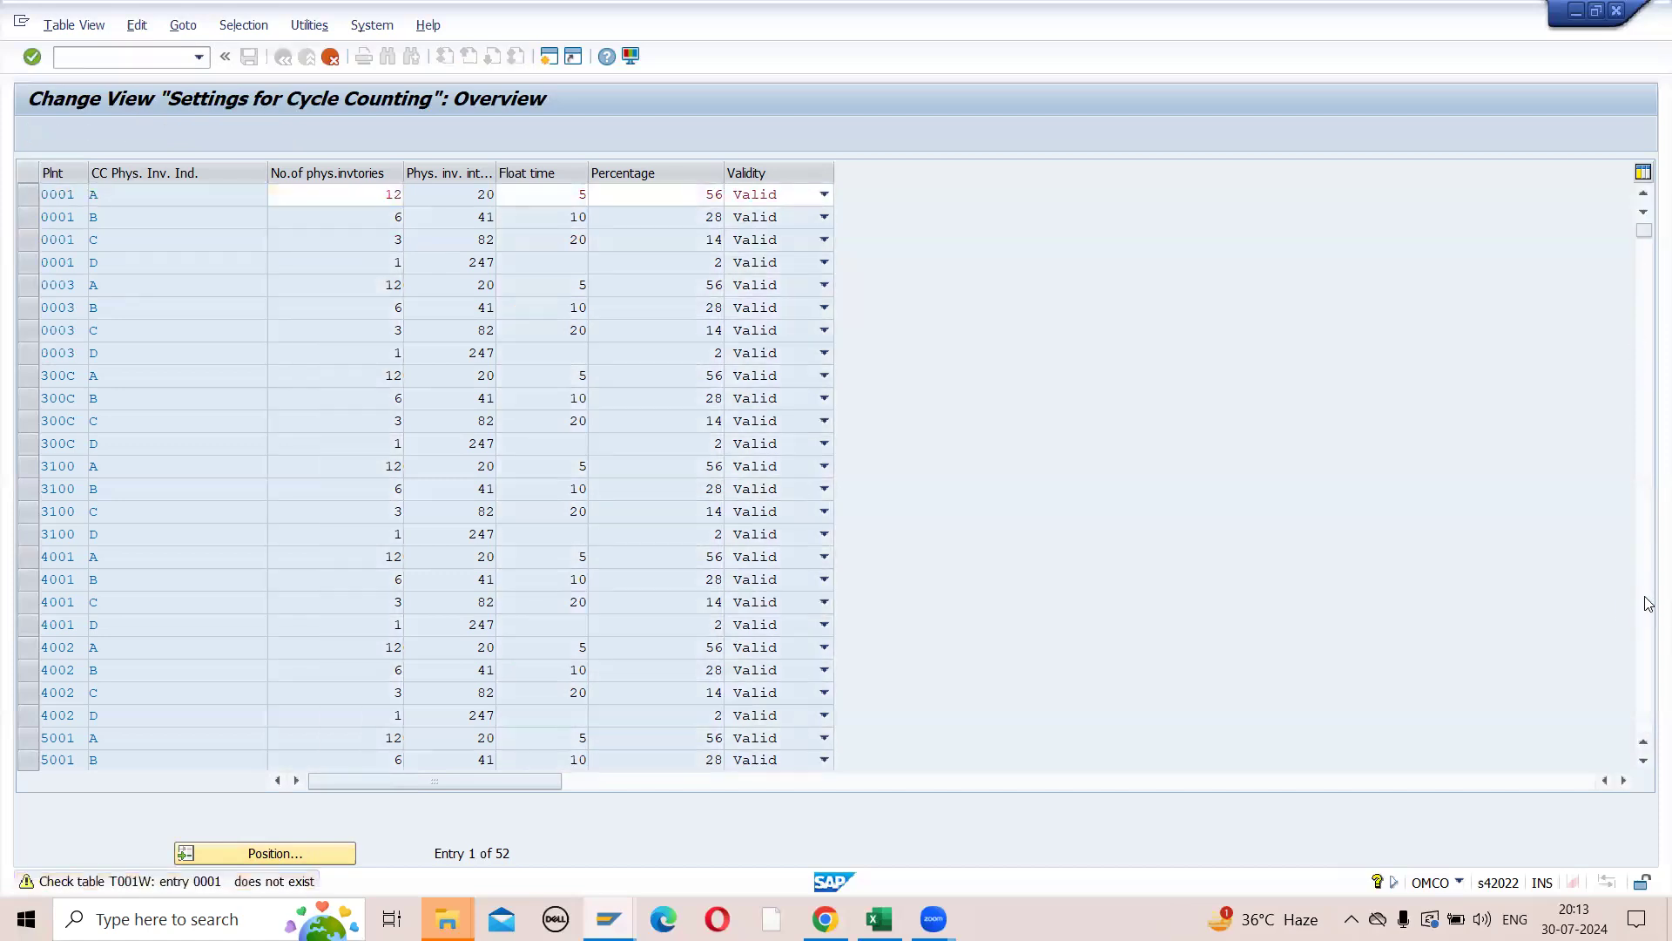
pyautogui.press('Return')
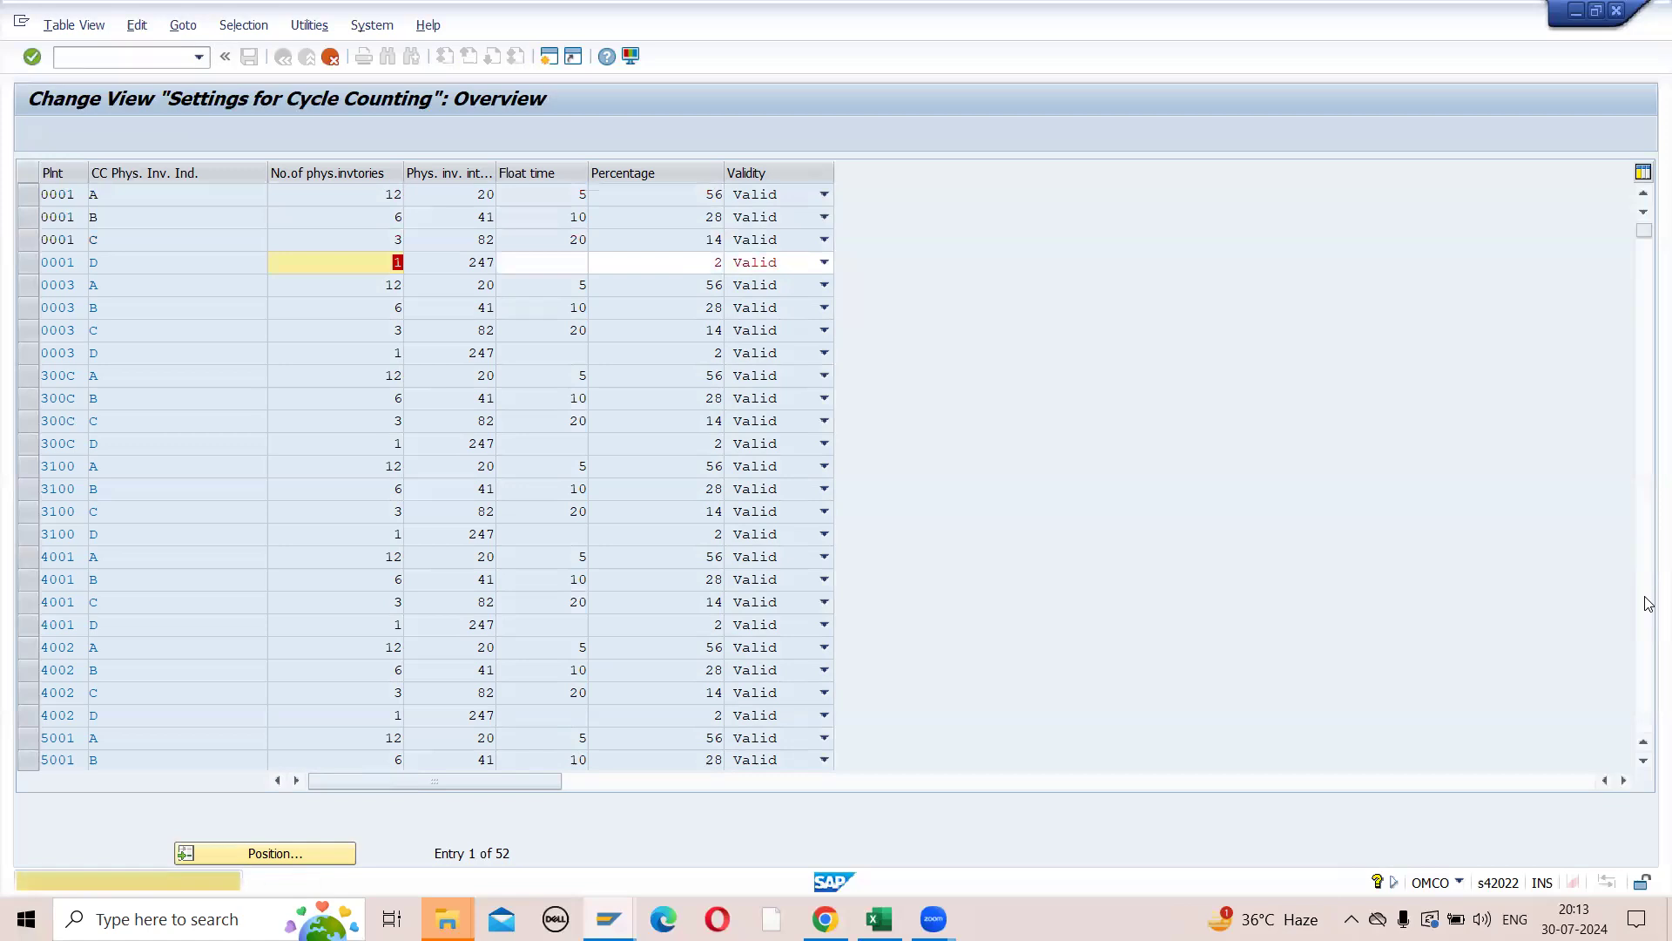
pyautogui.click(1644, 603)
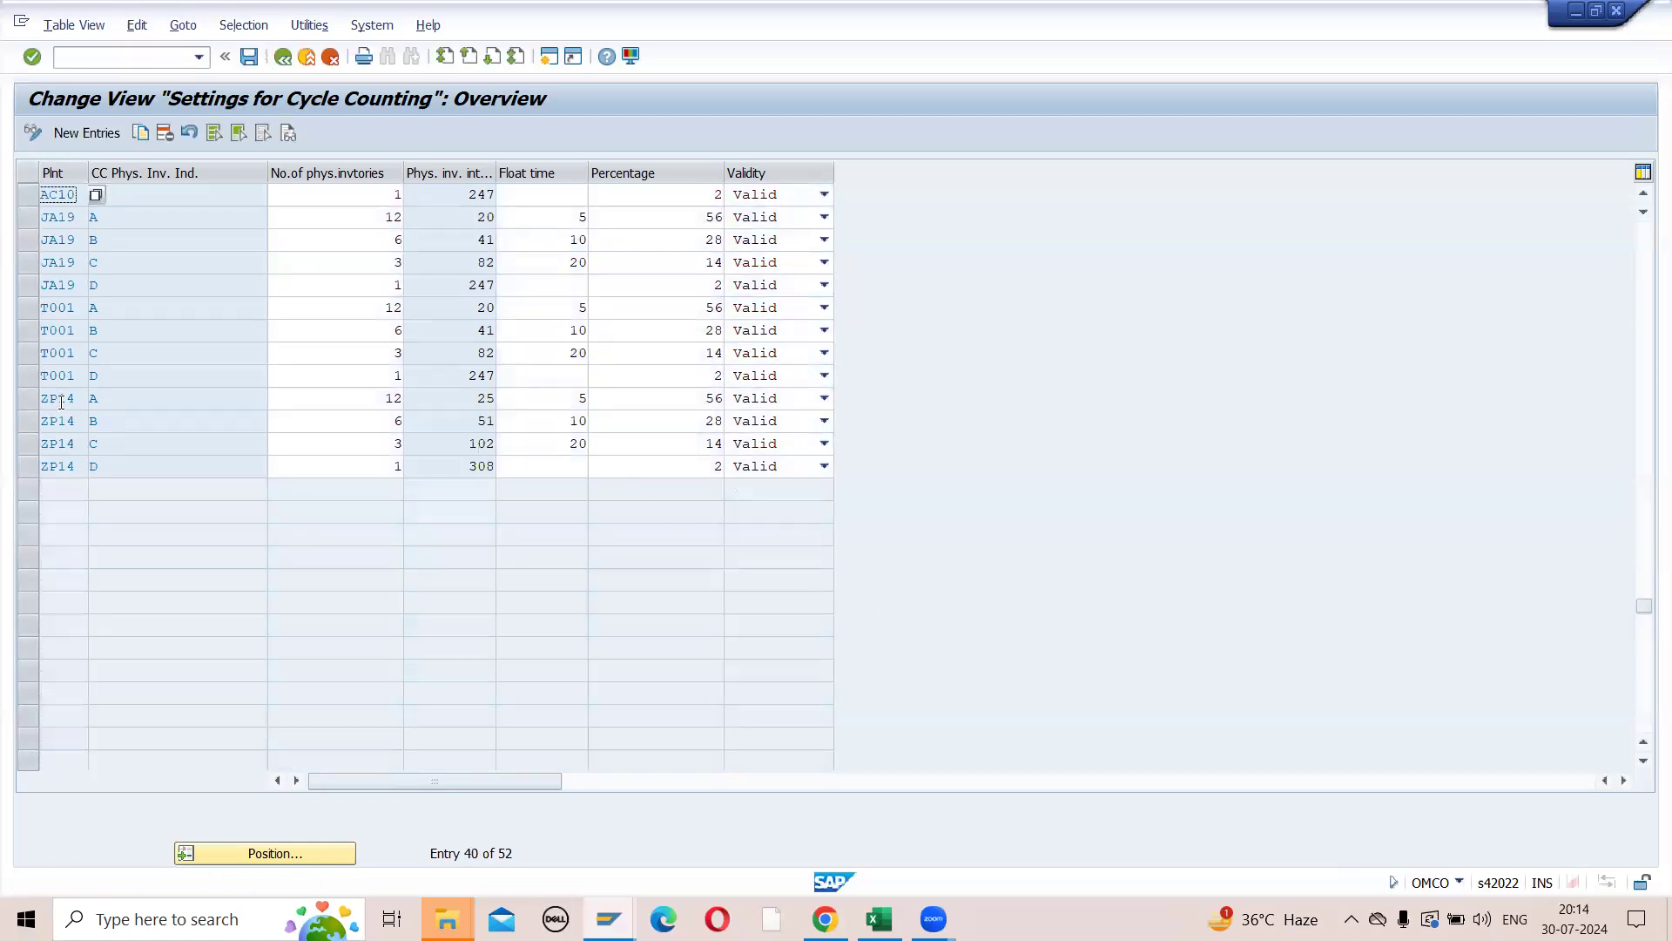
pyautogui.moveTo(28, 403); pyautogui.dragTo(32, 466)
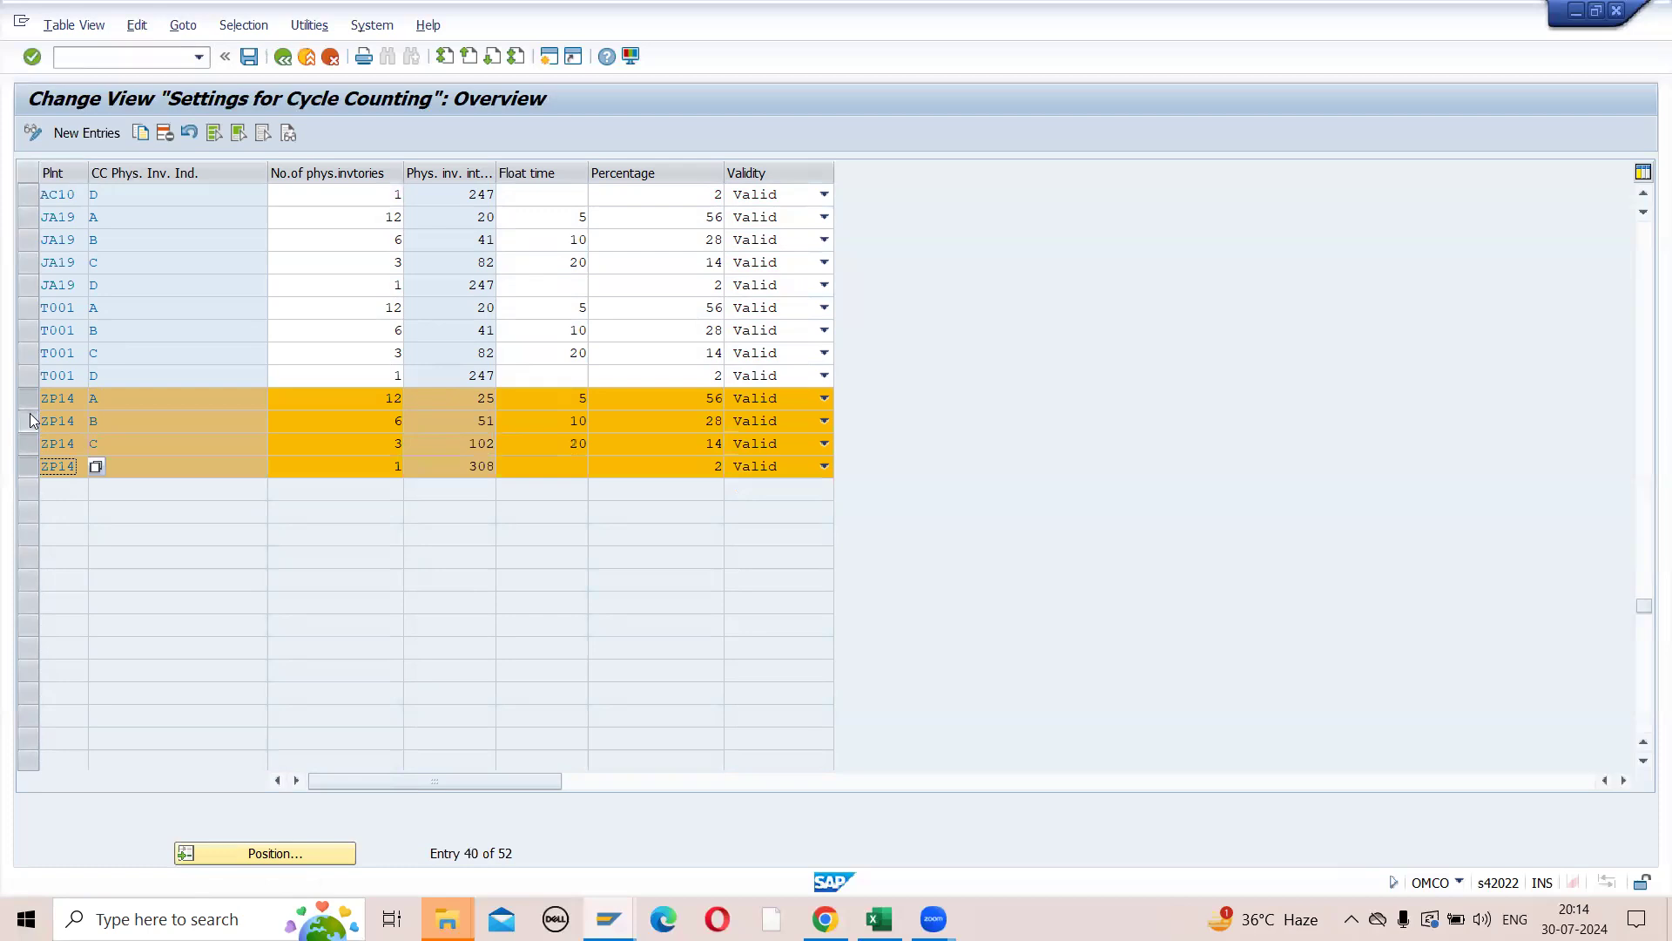
pyautogui.click(29, 399)
pyautogui.click(29, 421)
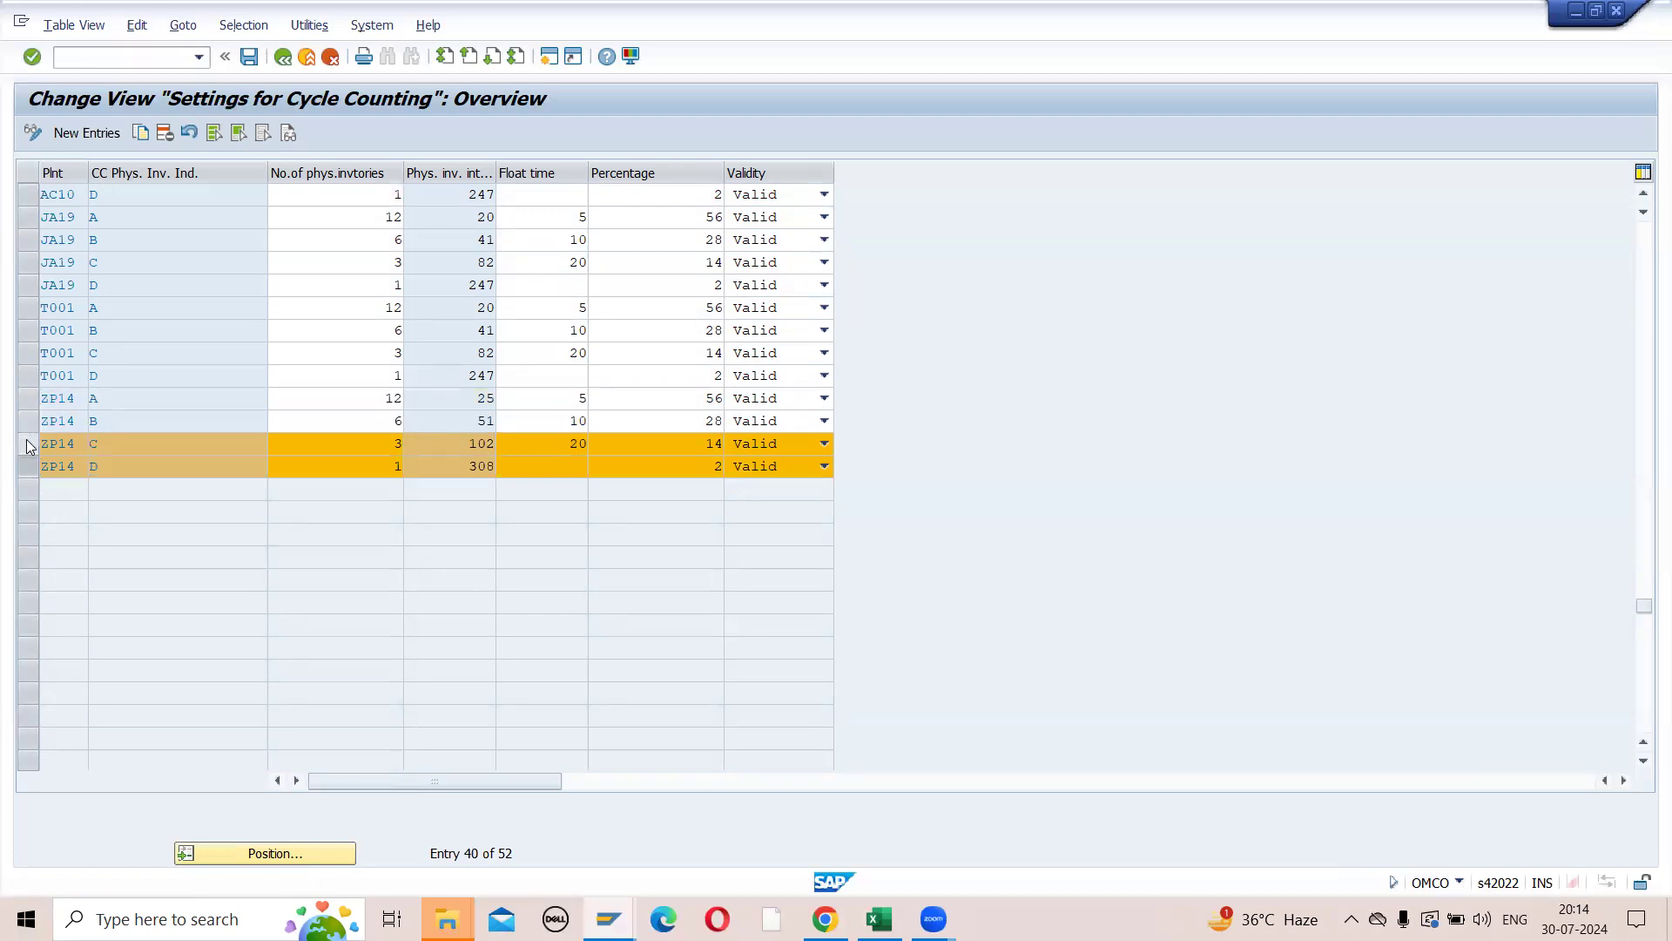
pyautogui.click(27, 446)
pyautogui.click(28, 466)
# - Check the number of physical inventories and the inventory interval of plant ZP14's indicator A
pyautogui.moveTo(376, 403); pyautogui.dragTo(439, 395)
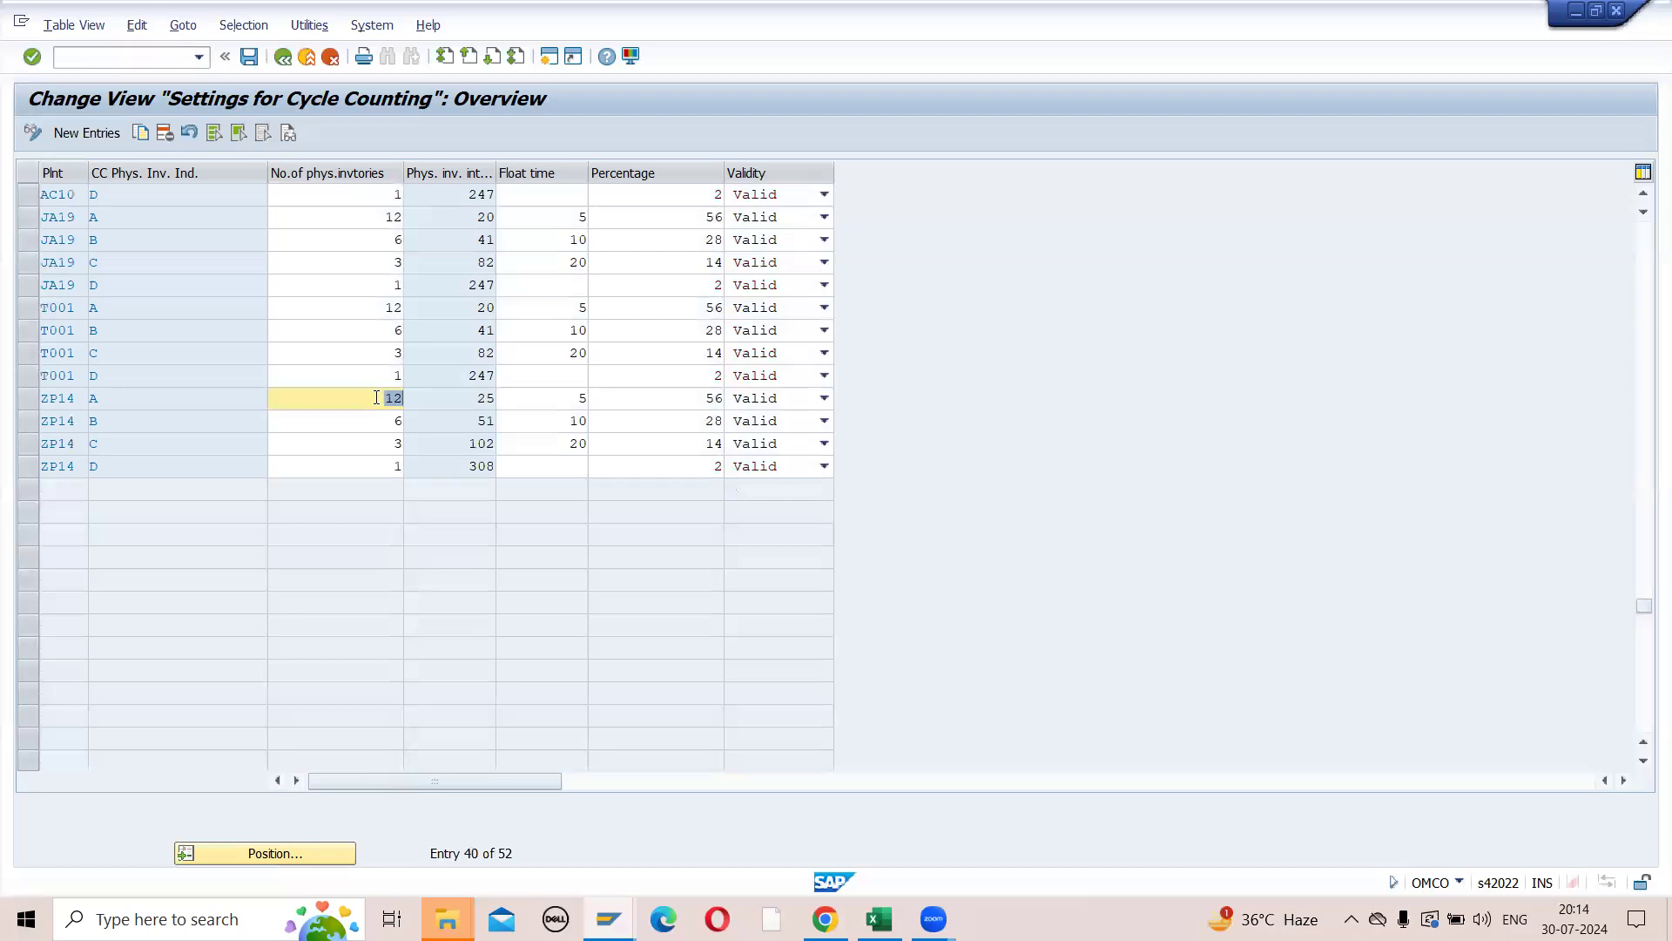
pyautogui.press('Down')
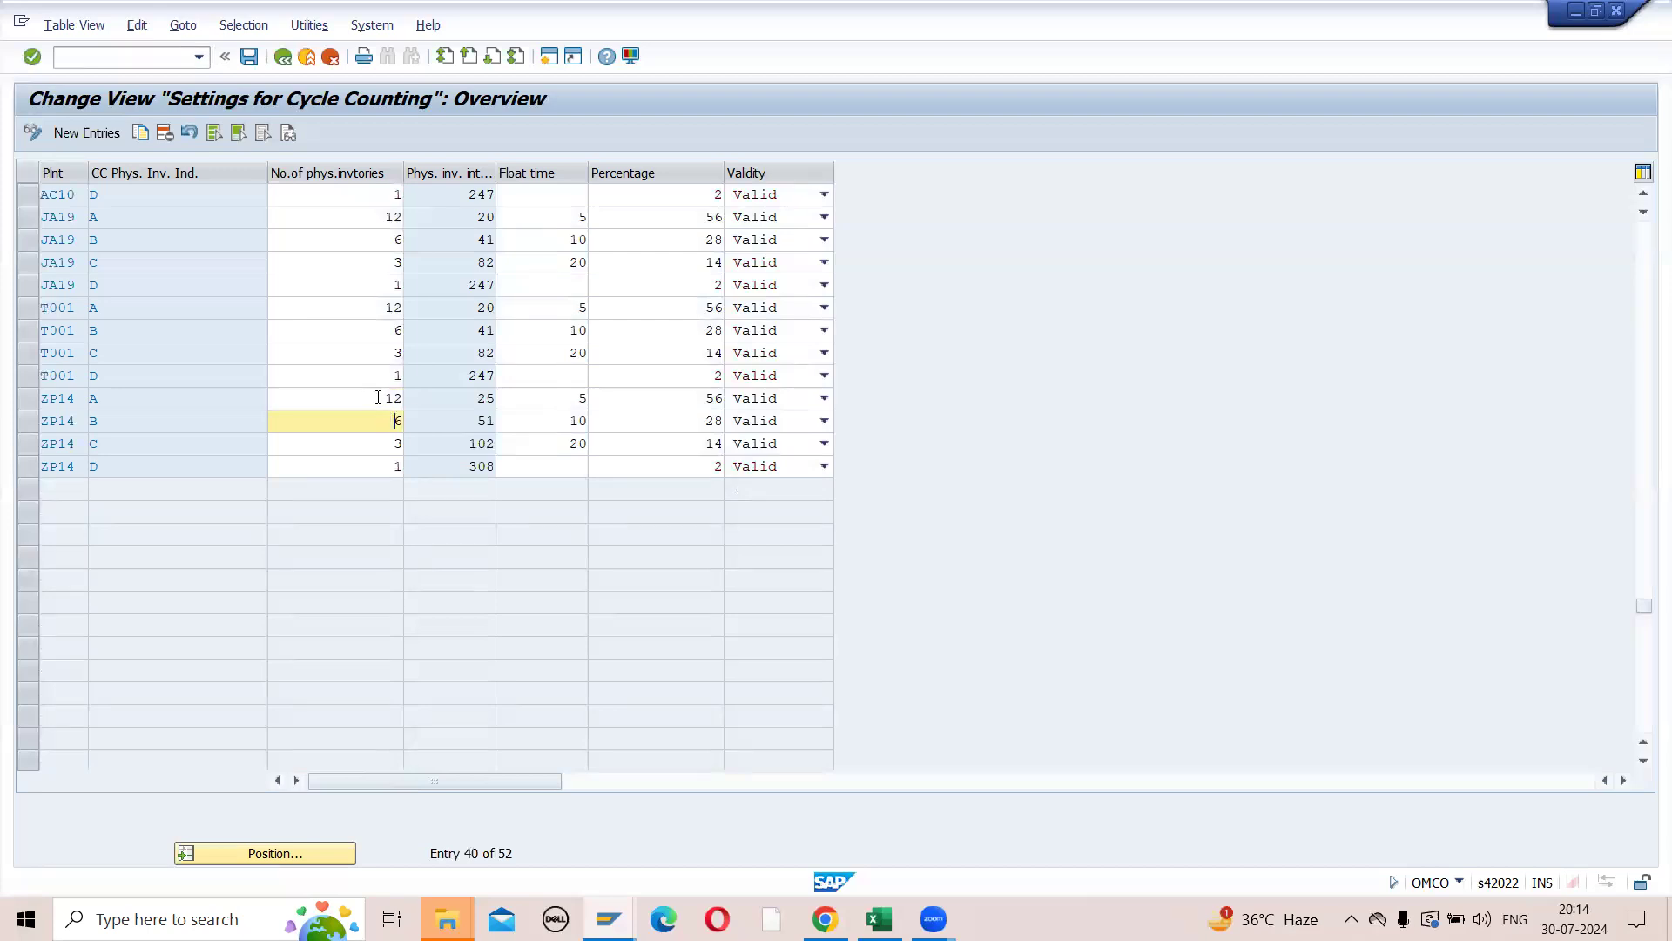
pyautogui.moveTo(378, 396); pyautogui.dragTo(399, 404)
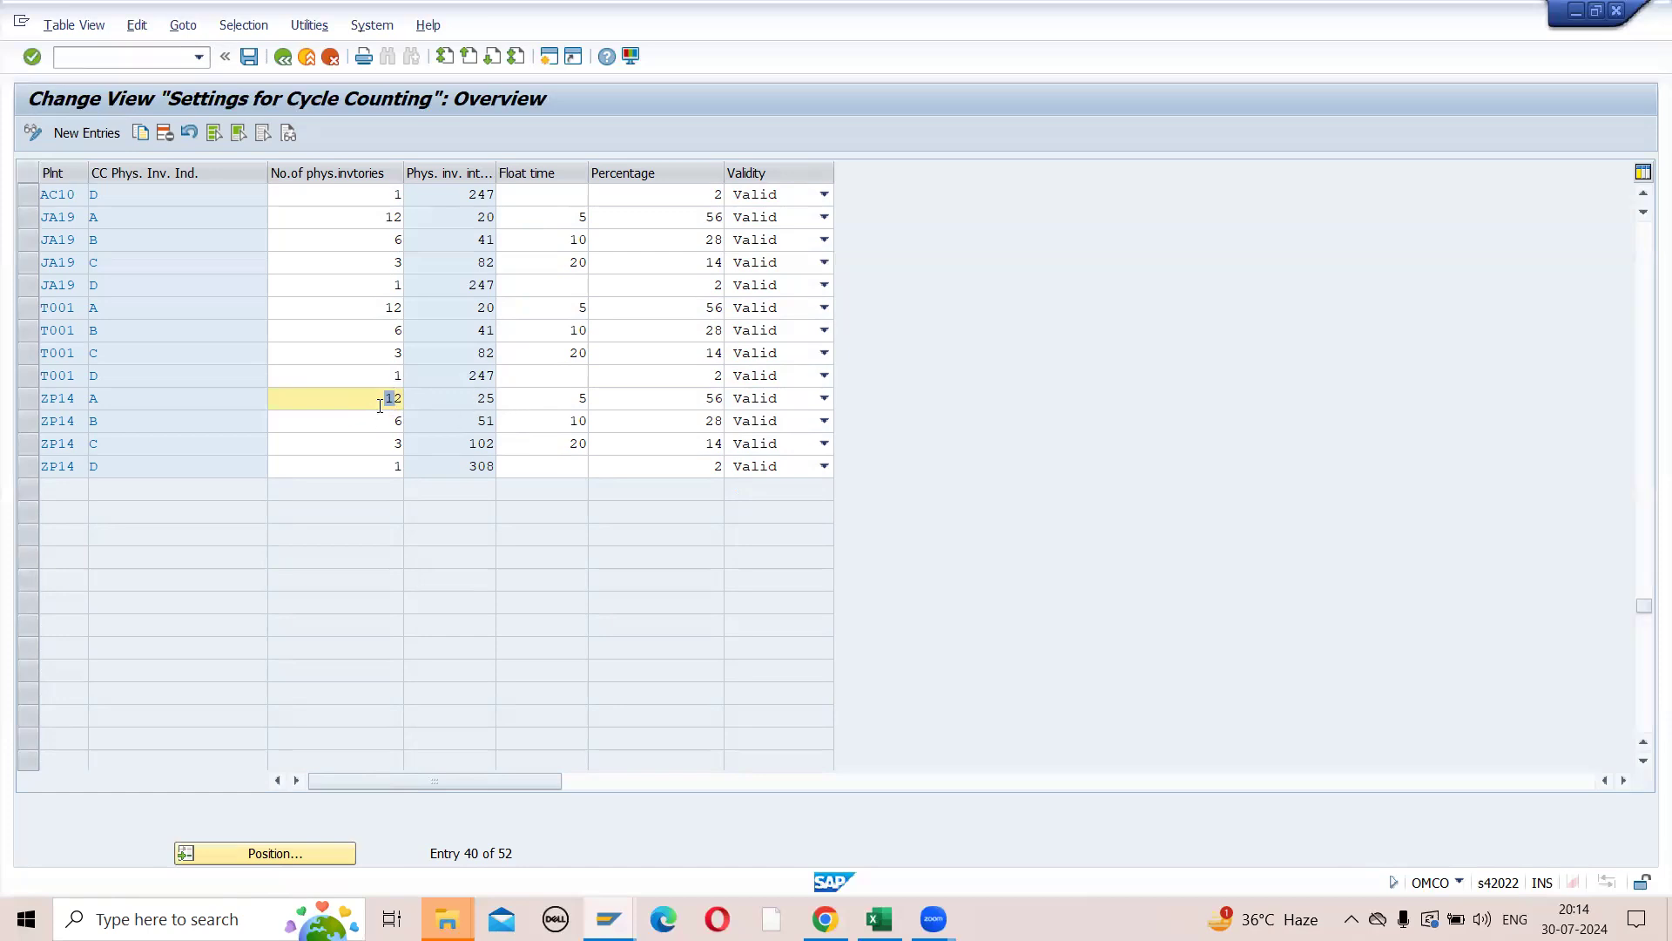
pyautogui.click(484, 399)
pyautogui.doubleClick(485, 399)
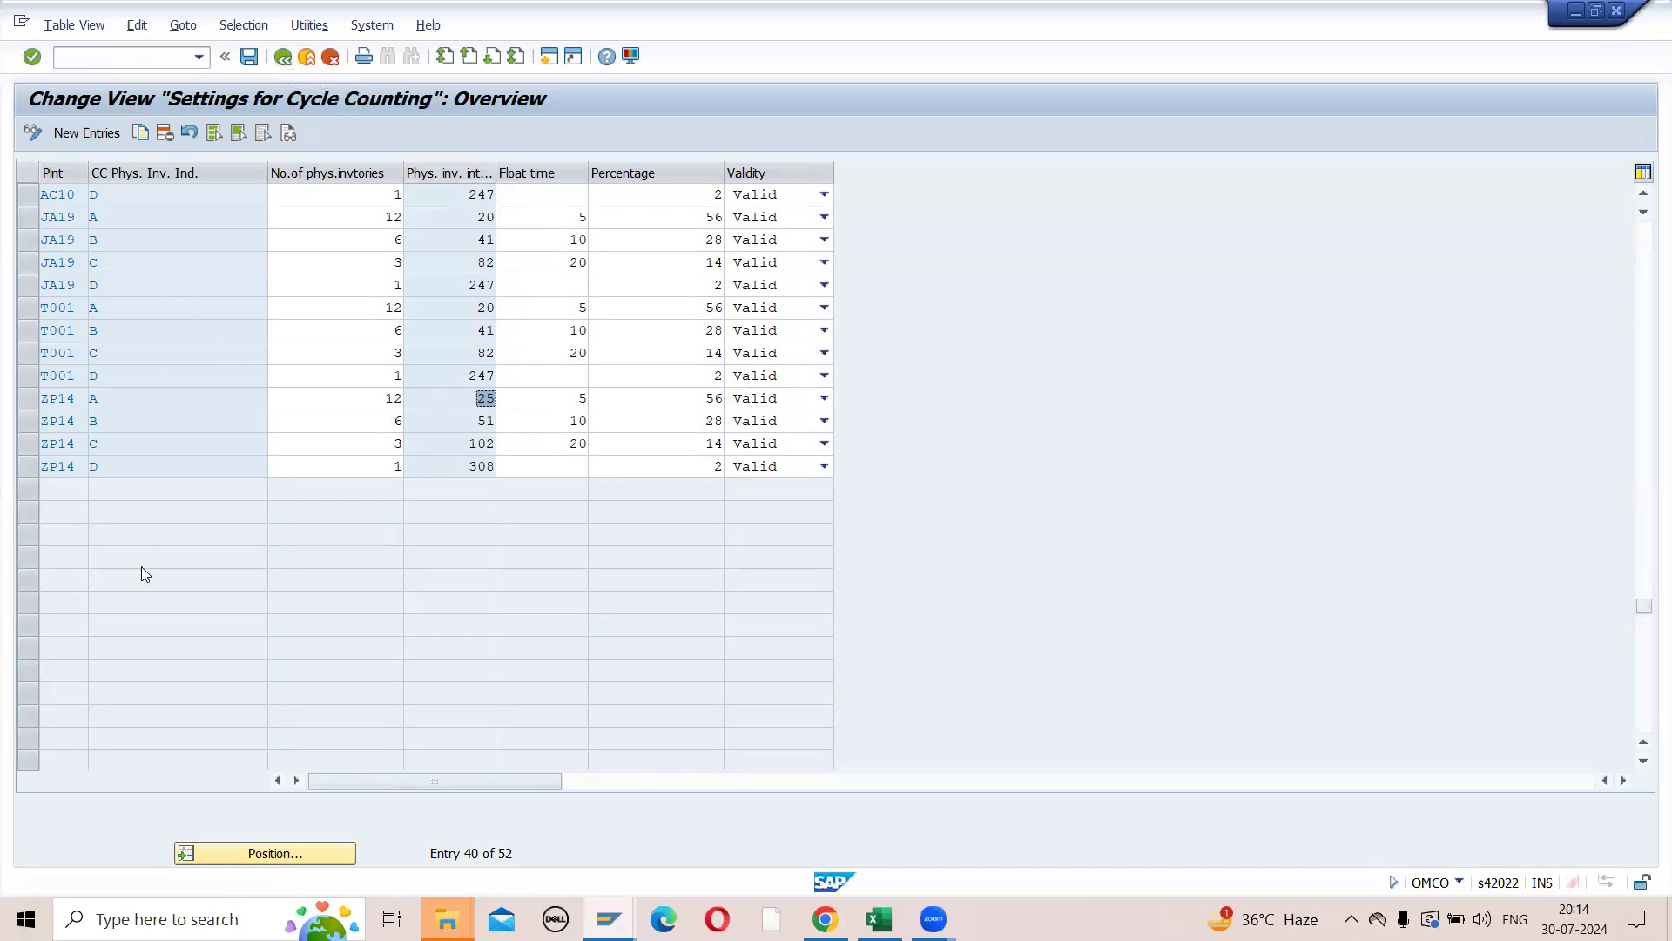
# - Open transaction MB52 in a new session and list the warehouse stocks for plant ZP14
pyautogui.click(100, 56)
pyautogui.write('/OMB52')
pyautogui.press('Return')
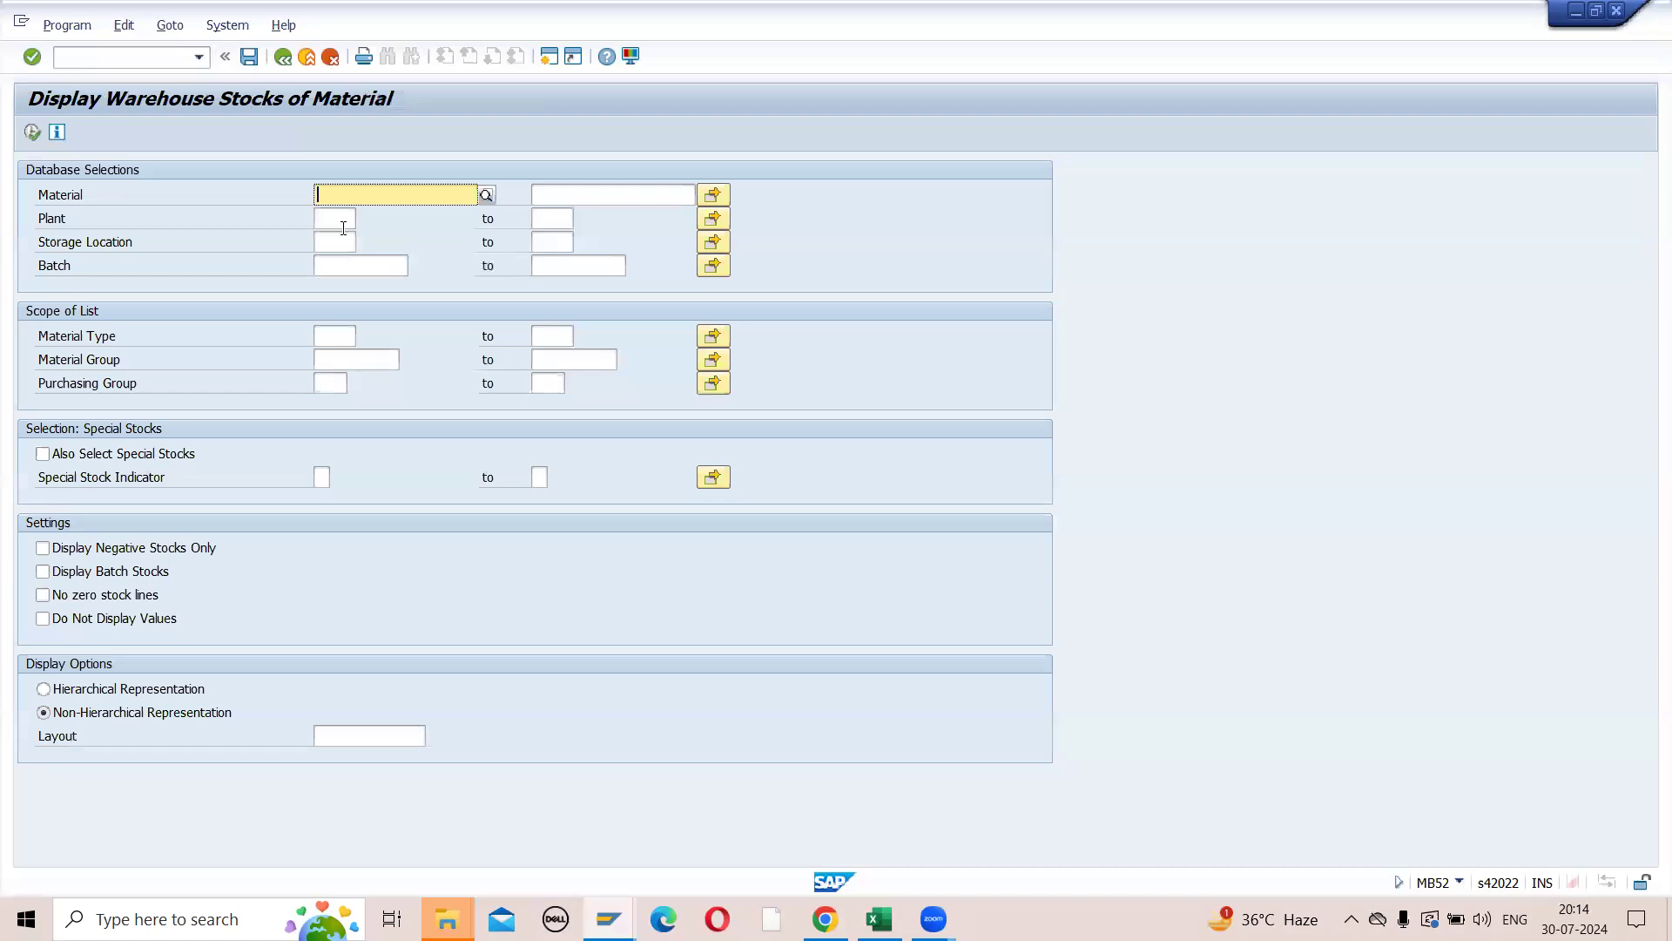
pyautogui.click(343, 226)
pyautogui.write('ZP14')
pyautogui.click(33, 131)
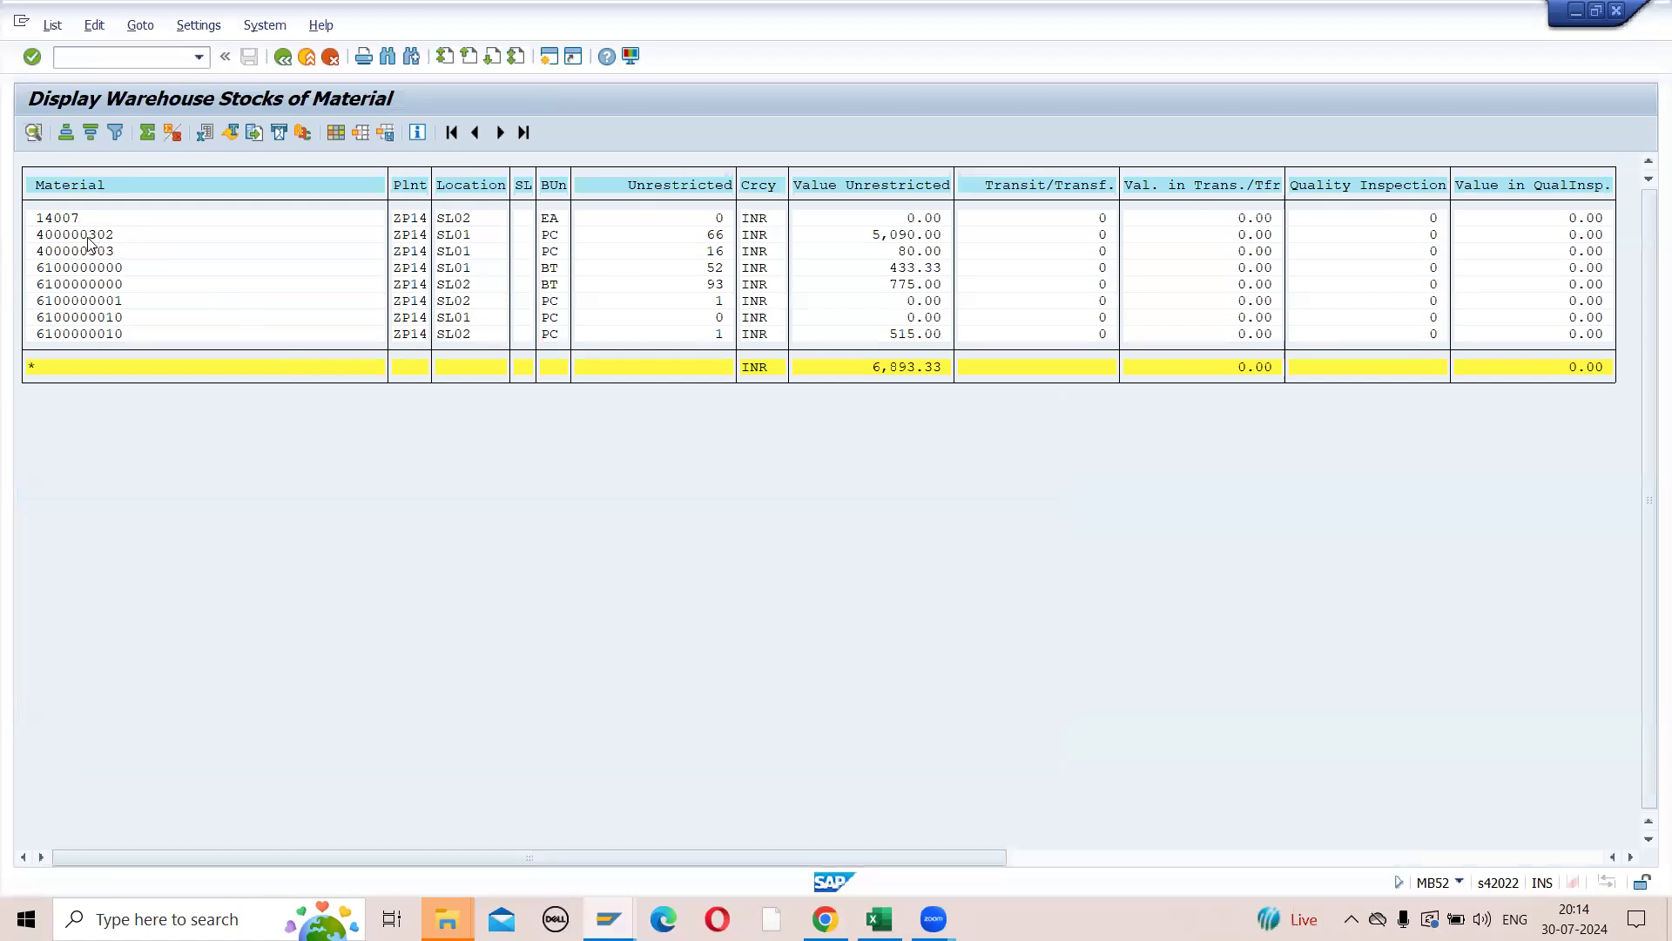
# - Copy material number 400000302 from the stock list and open that material's view selection in transaction MM02
pyautogui.click(40, 235)
pyautogui.hotkey('ctrl', 'y')
pyautogui.moveTo(34, 228); pyautogui.dragTo(114, 229)
pyautogui.hotkey('ctrl', 'c')
pyautogui.write('/nMM02')
pyautogui.press('Return')
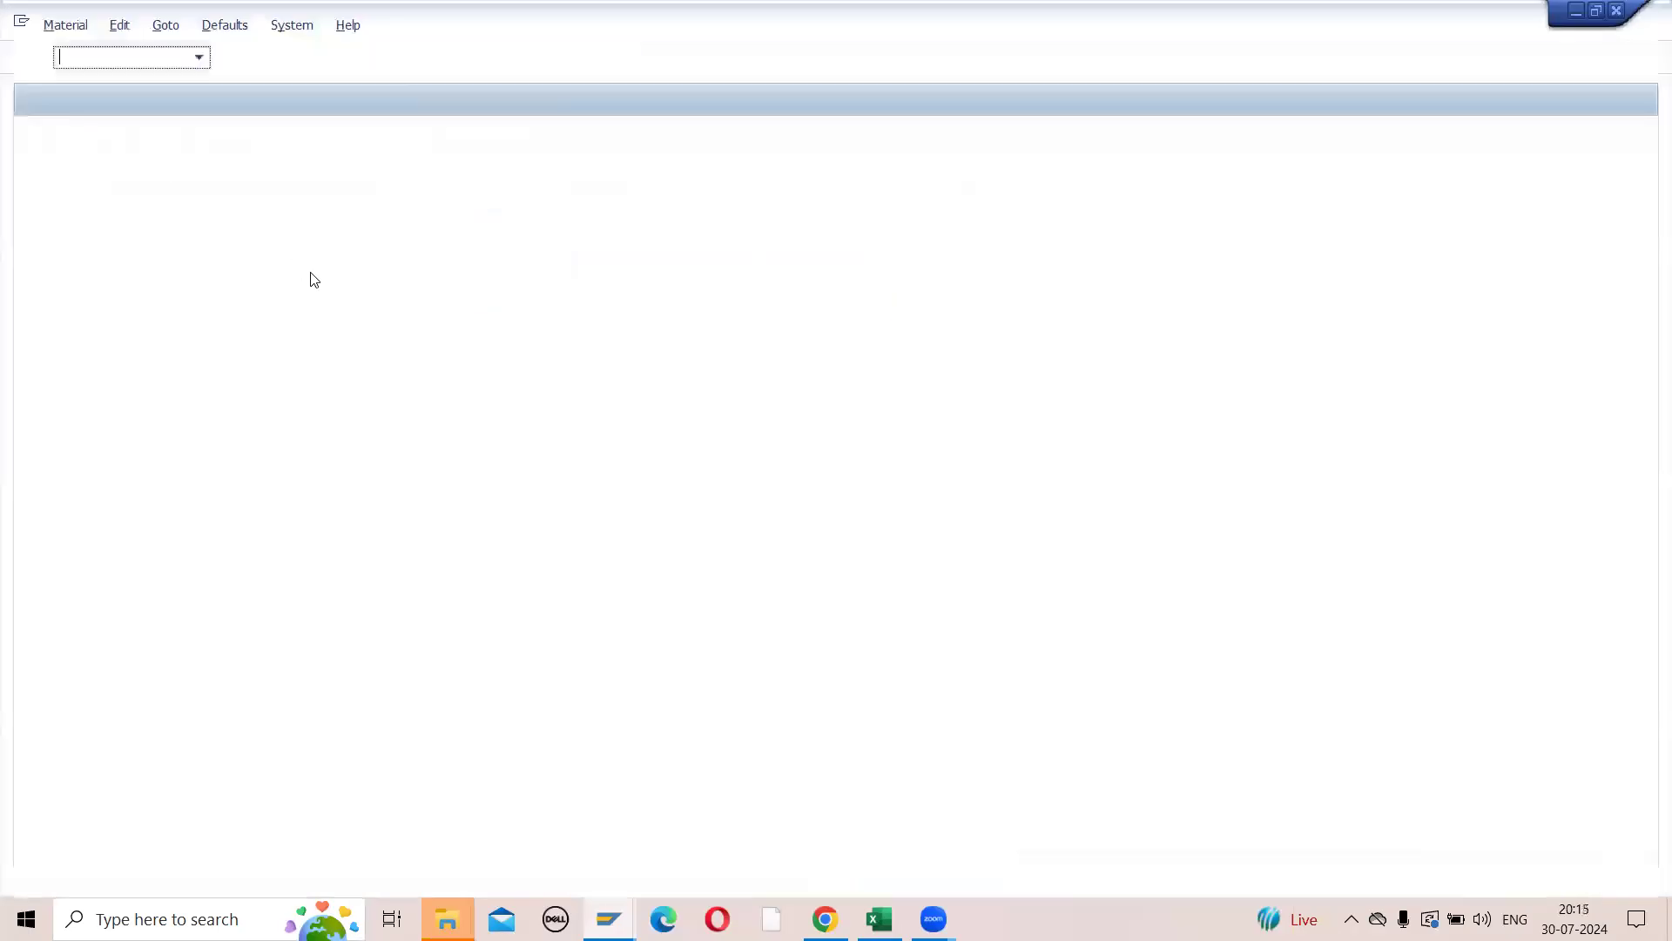
pyautogui.hotkey('ctrl', 'v')
pyautogui.press('Return')
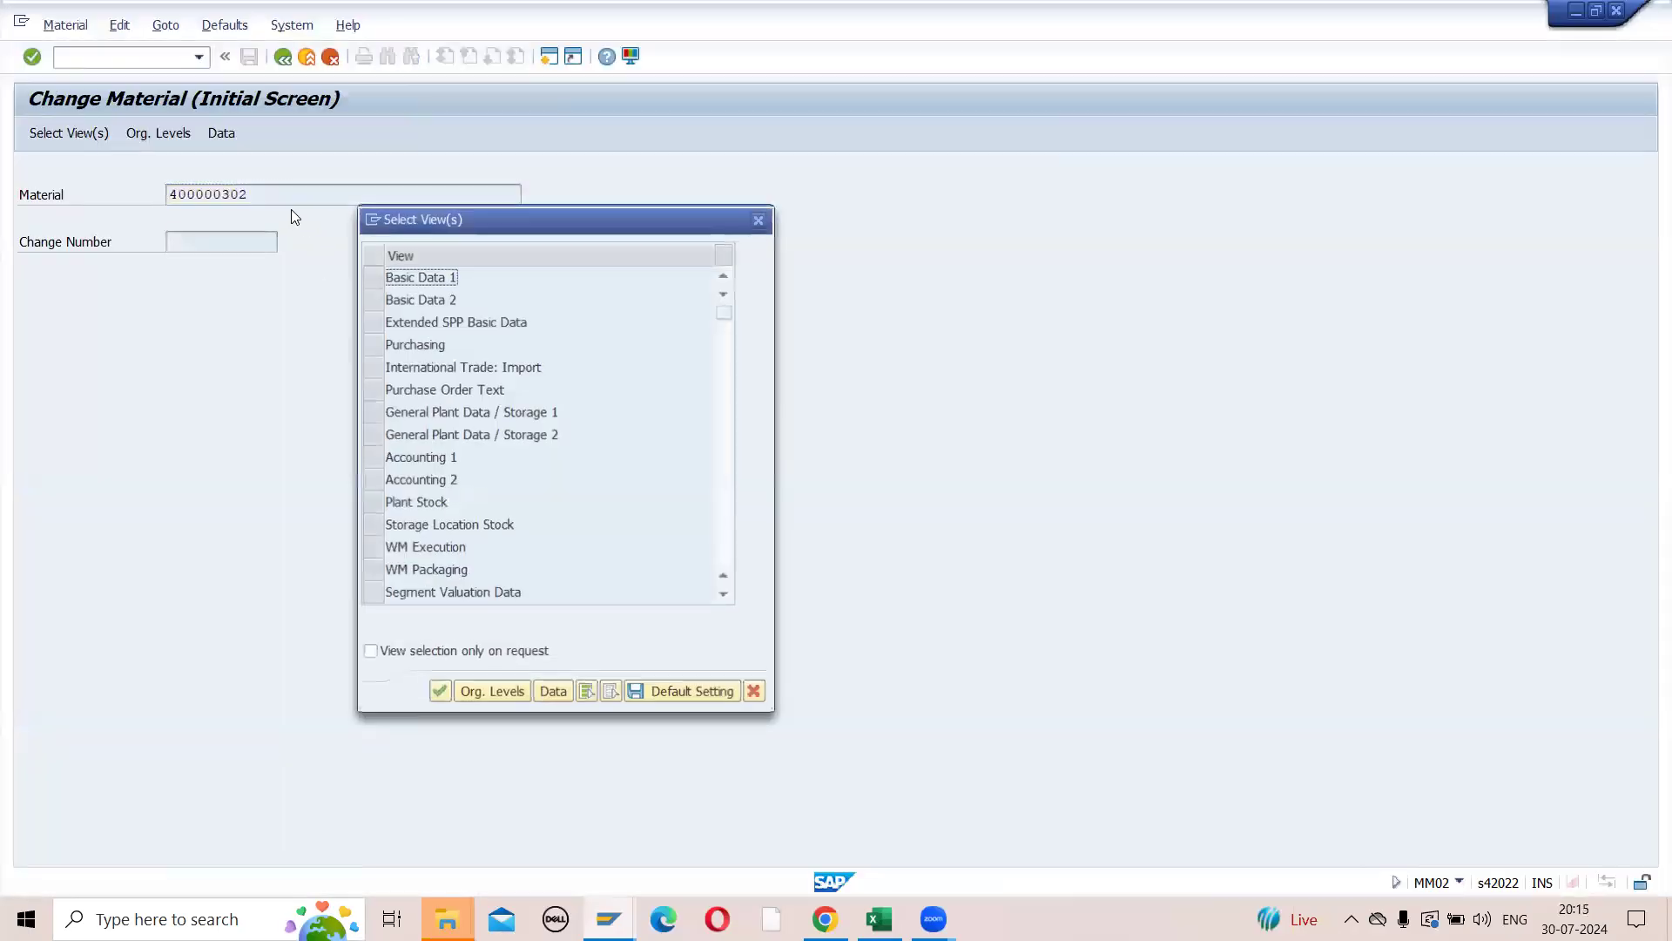
# - Open material 400000302's General Plant Data / Storage 1 view for plant ZP14 and storage location SL01
pyautogui.click(377, 419)
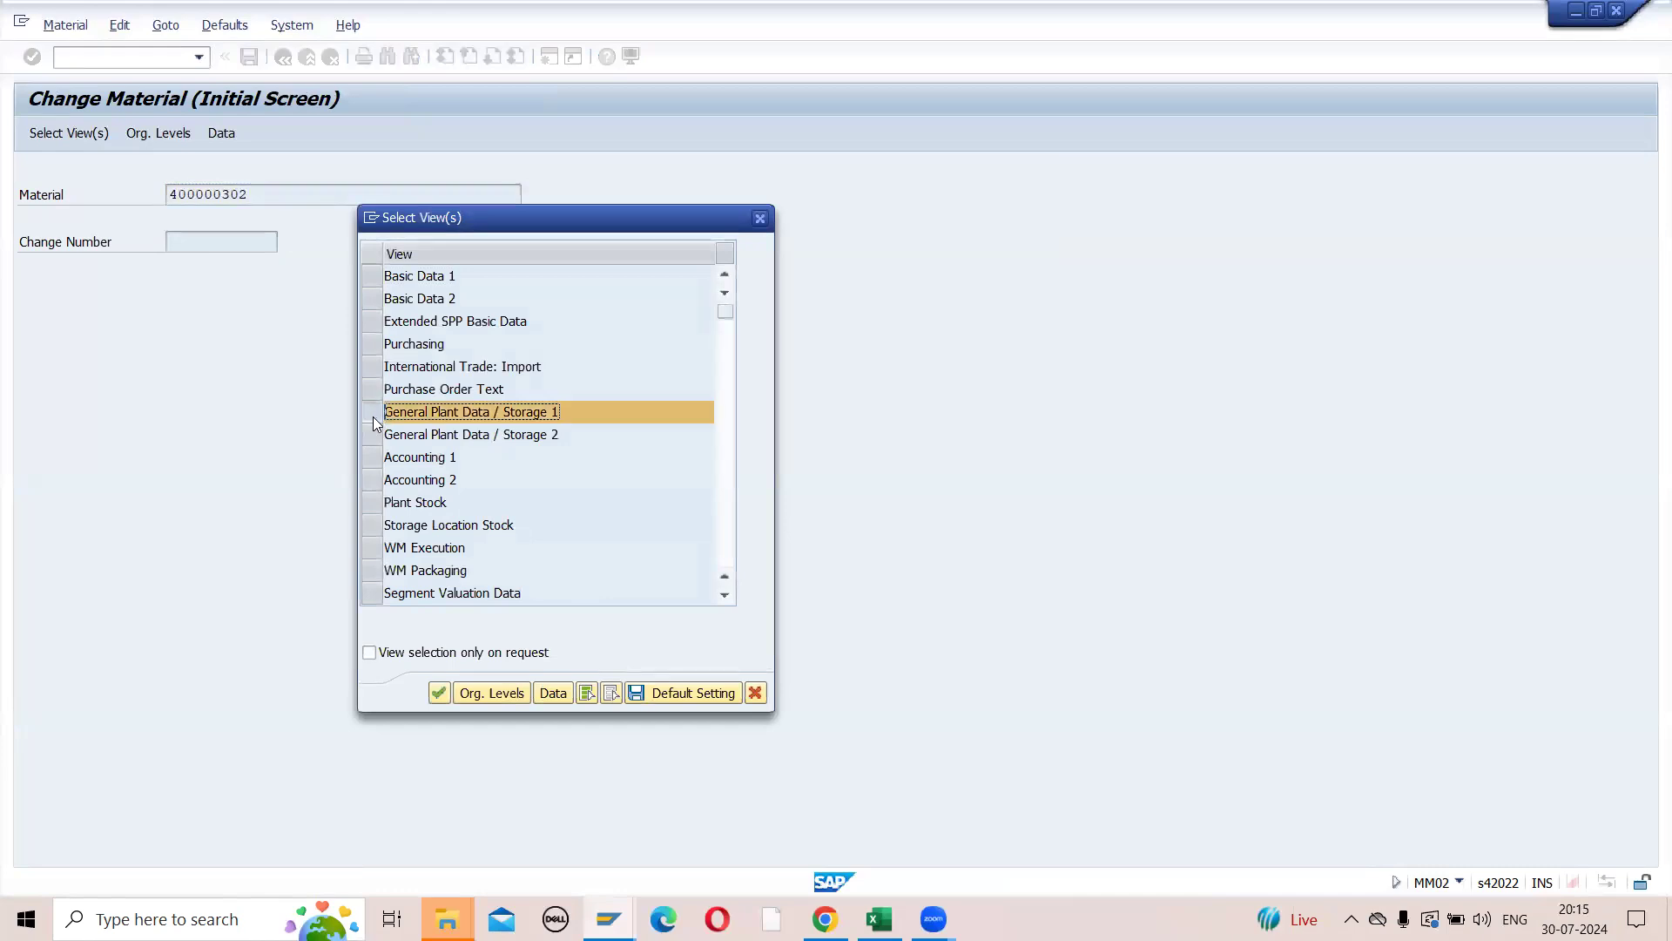
pyautogui.press('Return')
pyautogui.click(435, 273)
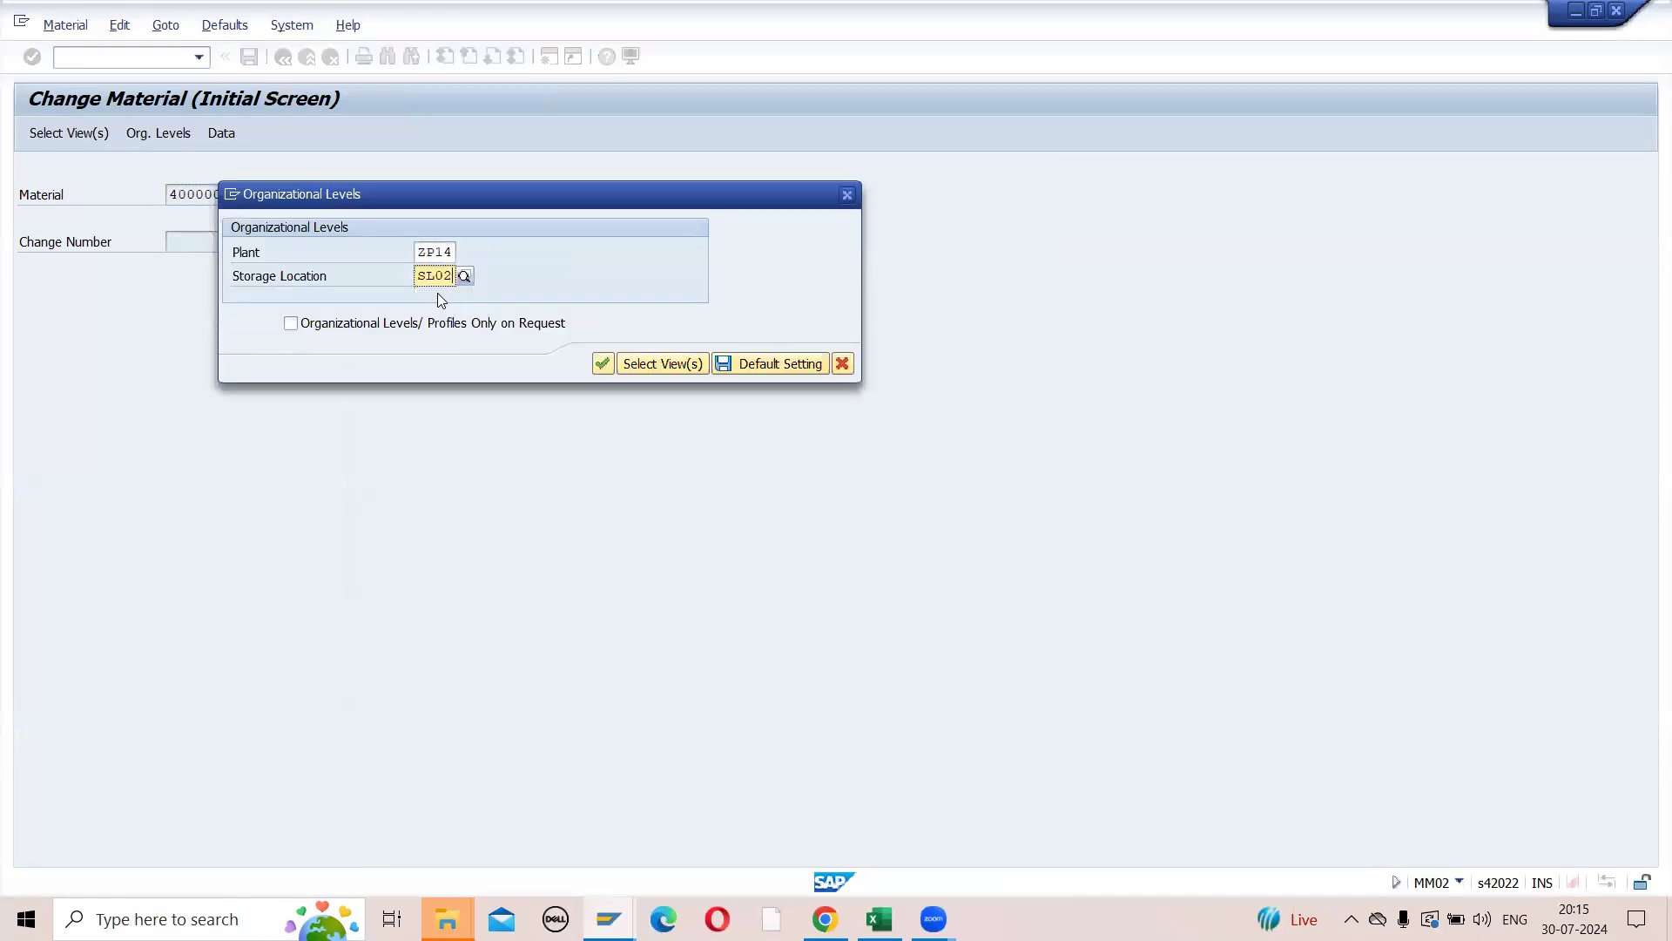
pyautogui.press('Return')
pyautogui.press('Return')
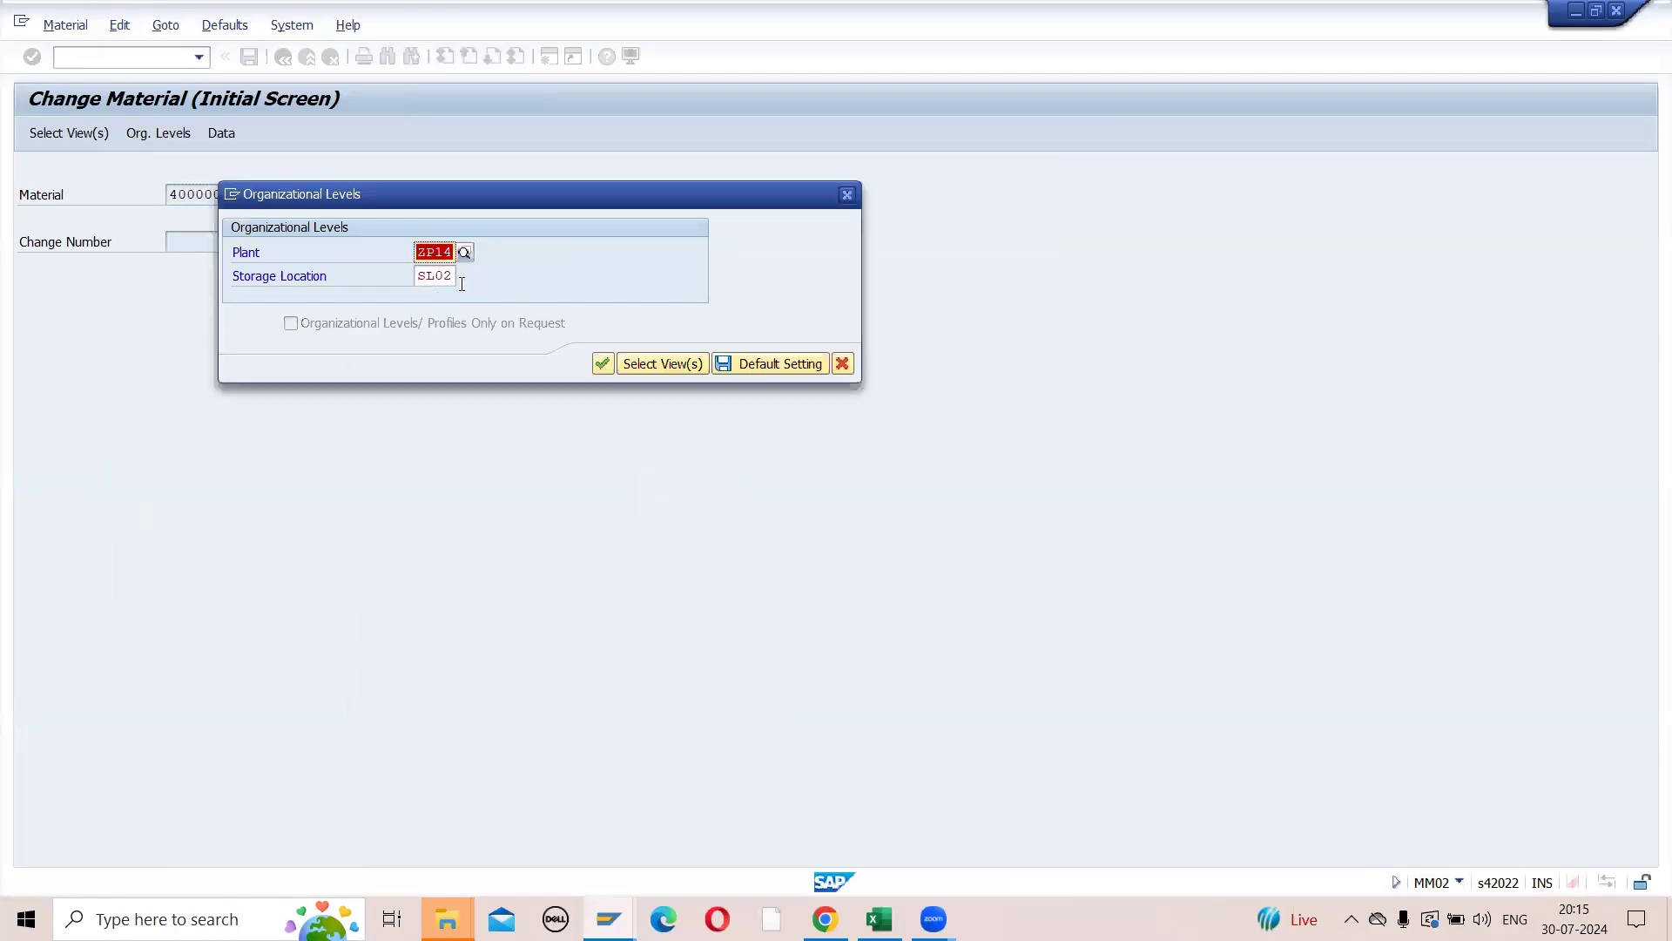
pyautogui.click(445, 276)
pyautogui.press('Delete')
pyautogui.write('1')
pyautogui.press('Return')
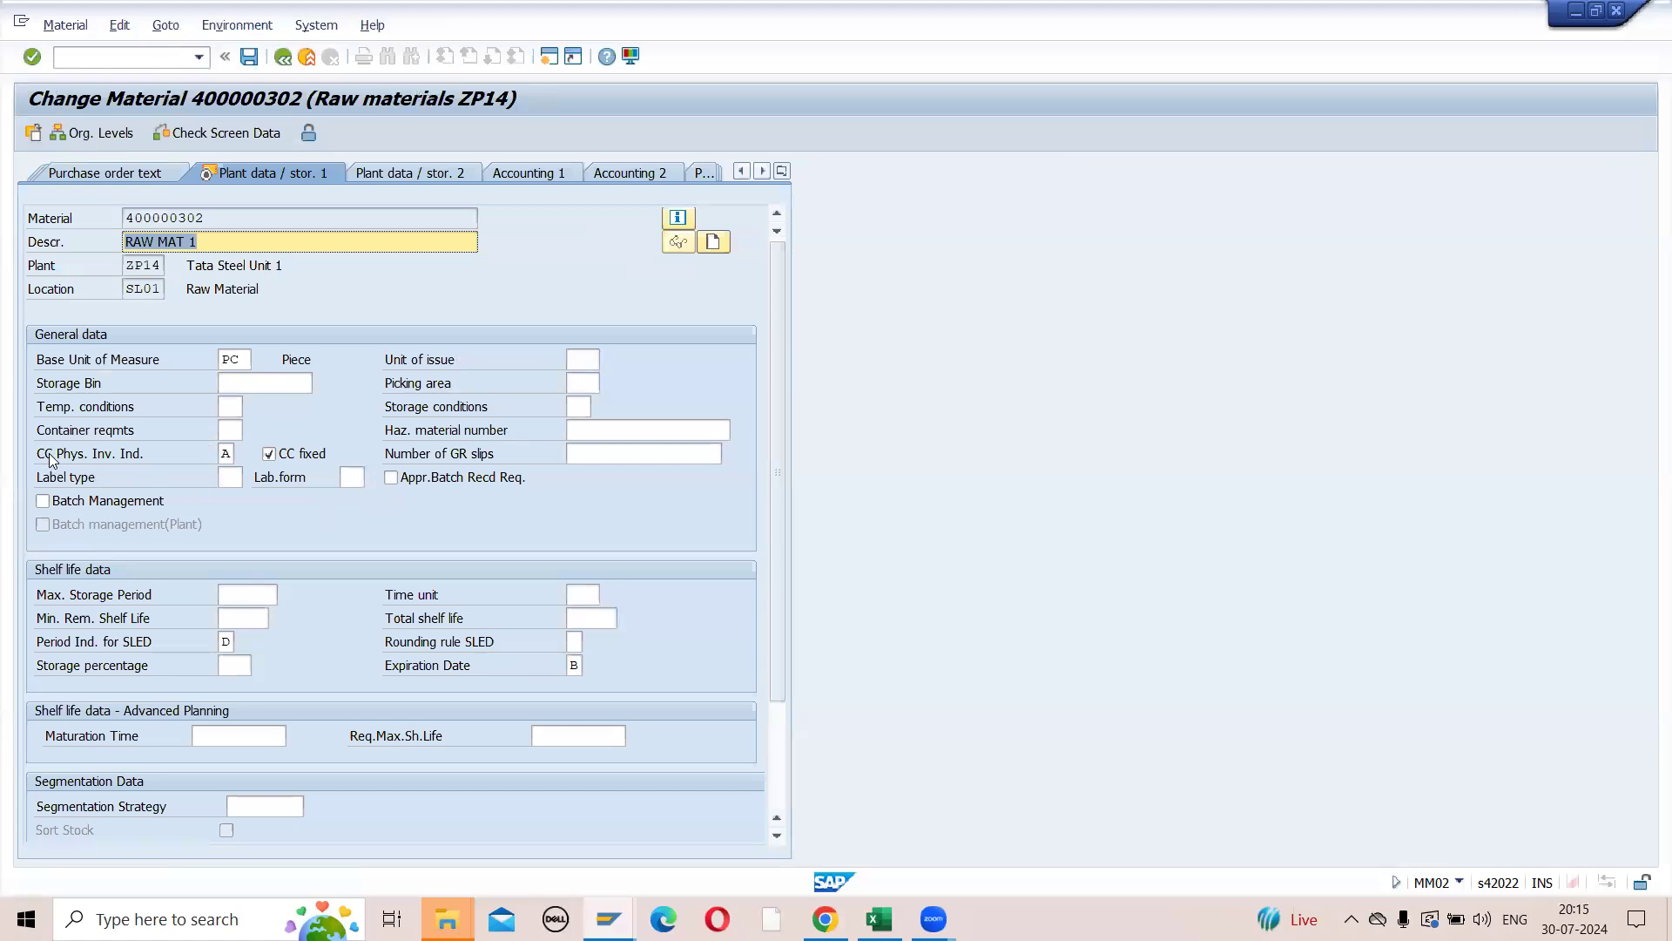
# - Check the cycle counting physical inventory indicator of material 400000302, then leave its master data
pyautogui.click(234, 453)
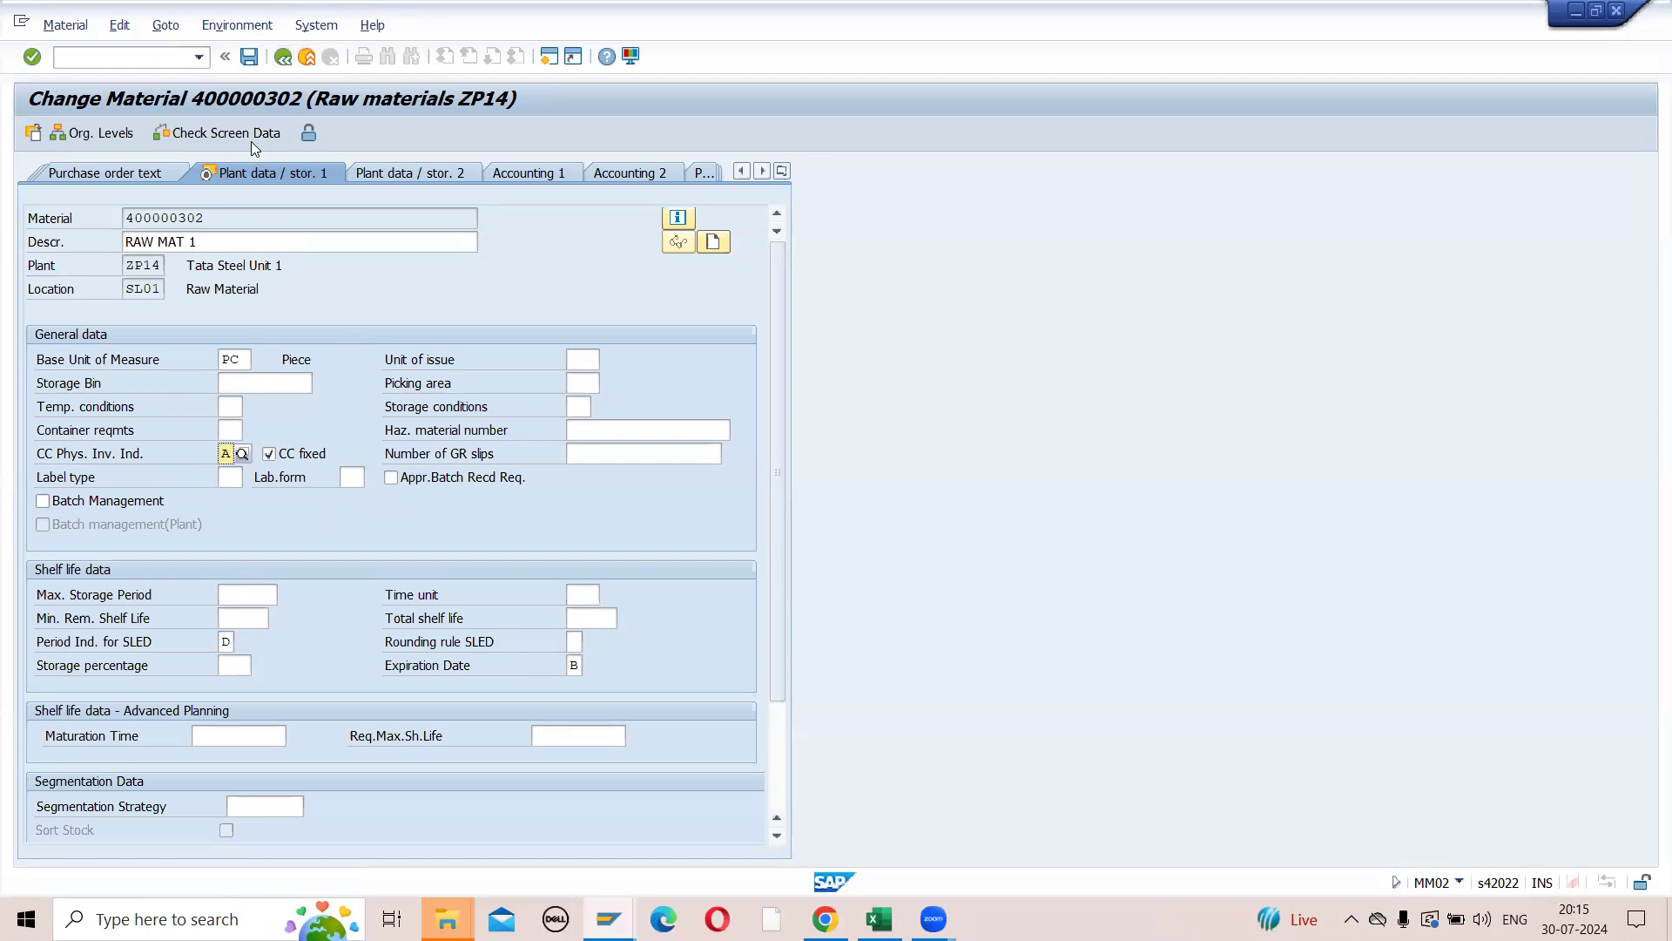
pyautogui.click(282, 58)
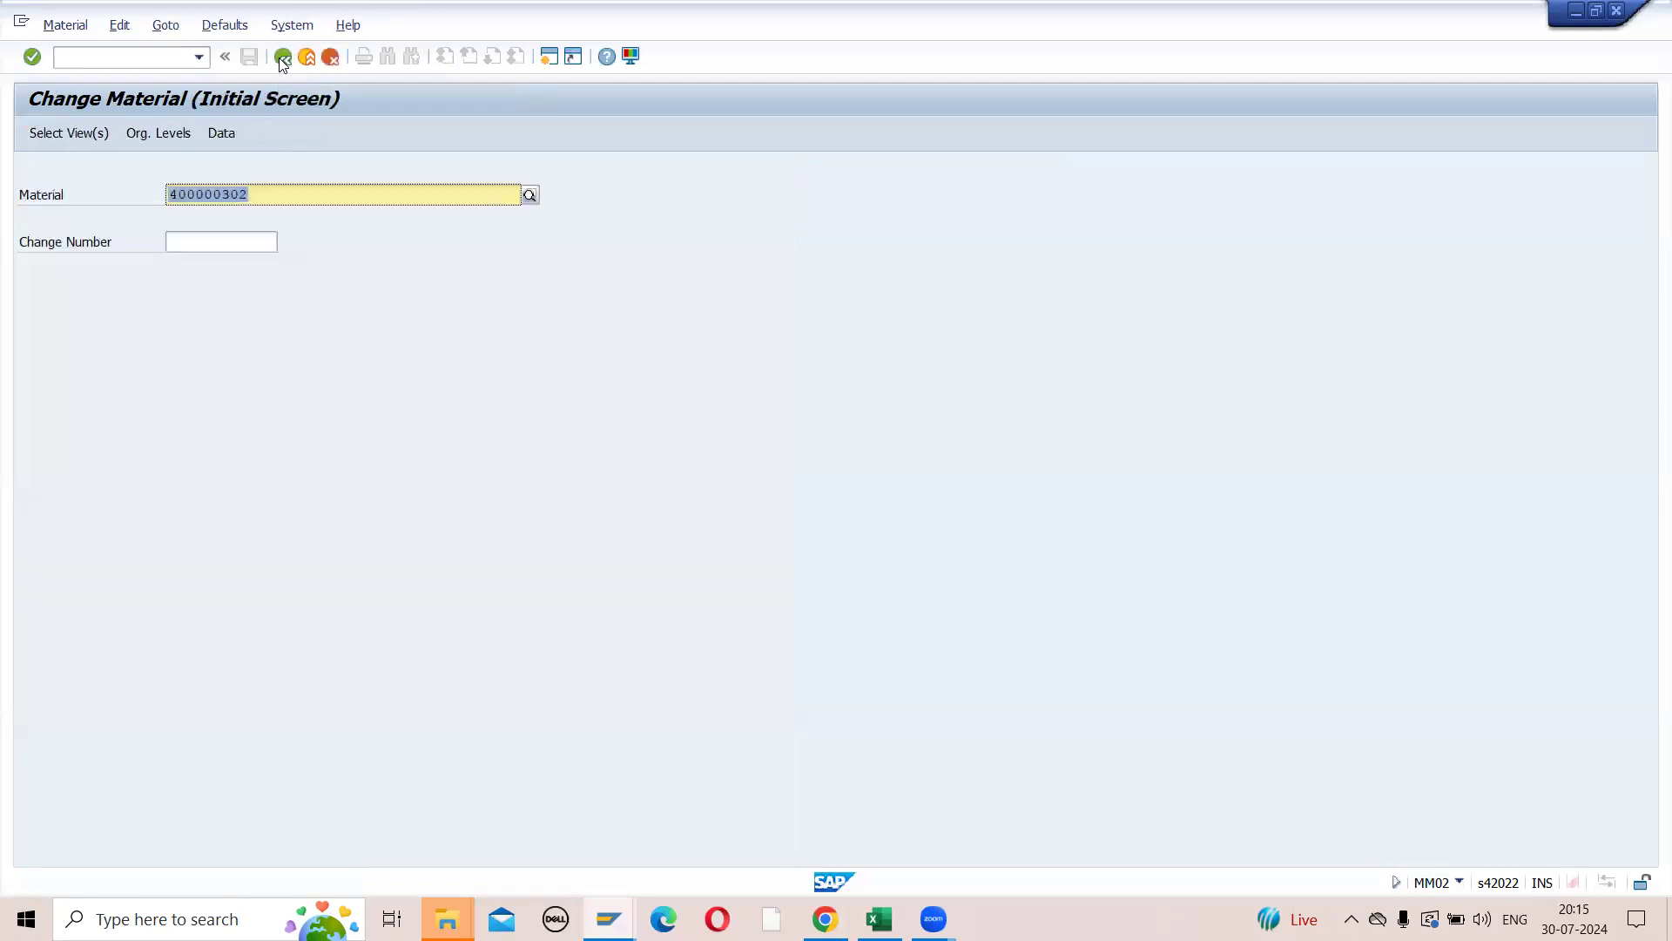
pyautogui.click(282, 58)
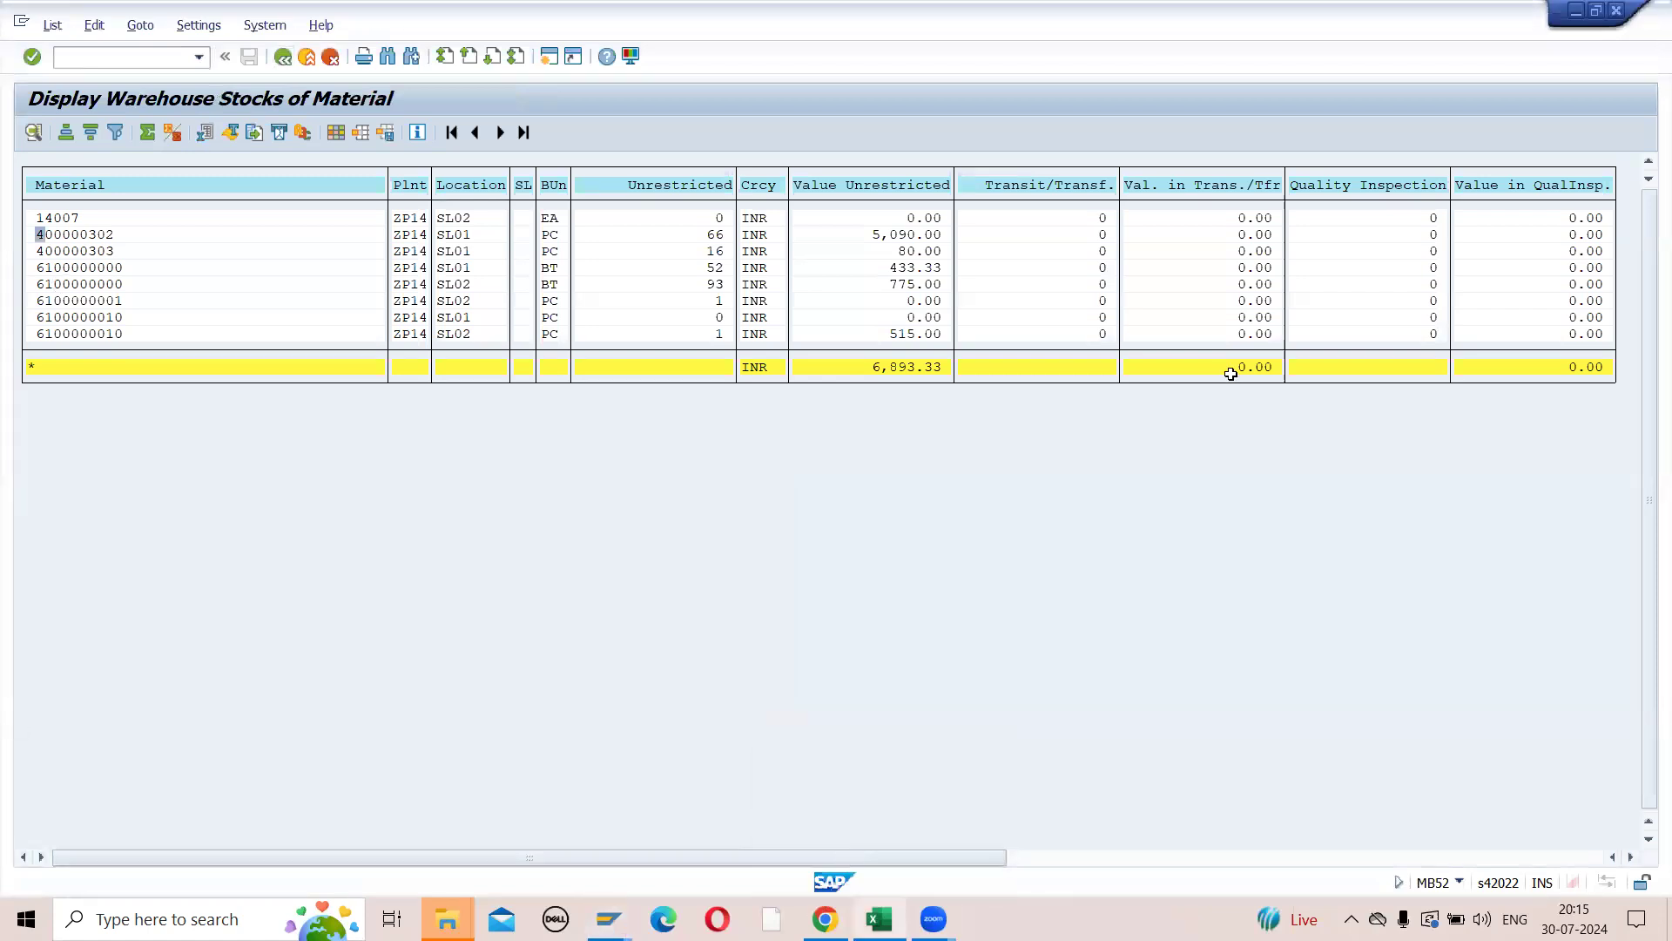
# - Copy material number 400000303 from the Excel notes and open its view selection in the Change Material session
pyautogui.hotkey('alt', 'Tab')
pyautogui.click(1258, 479)
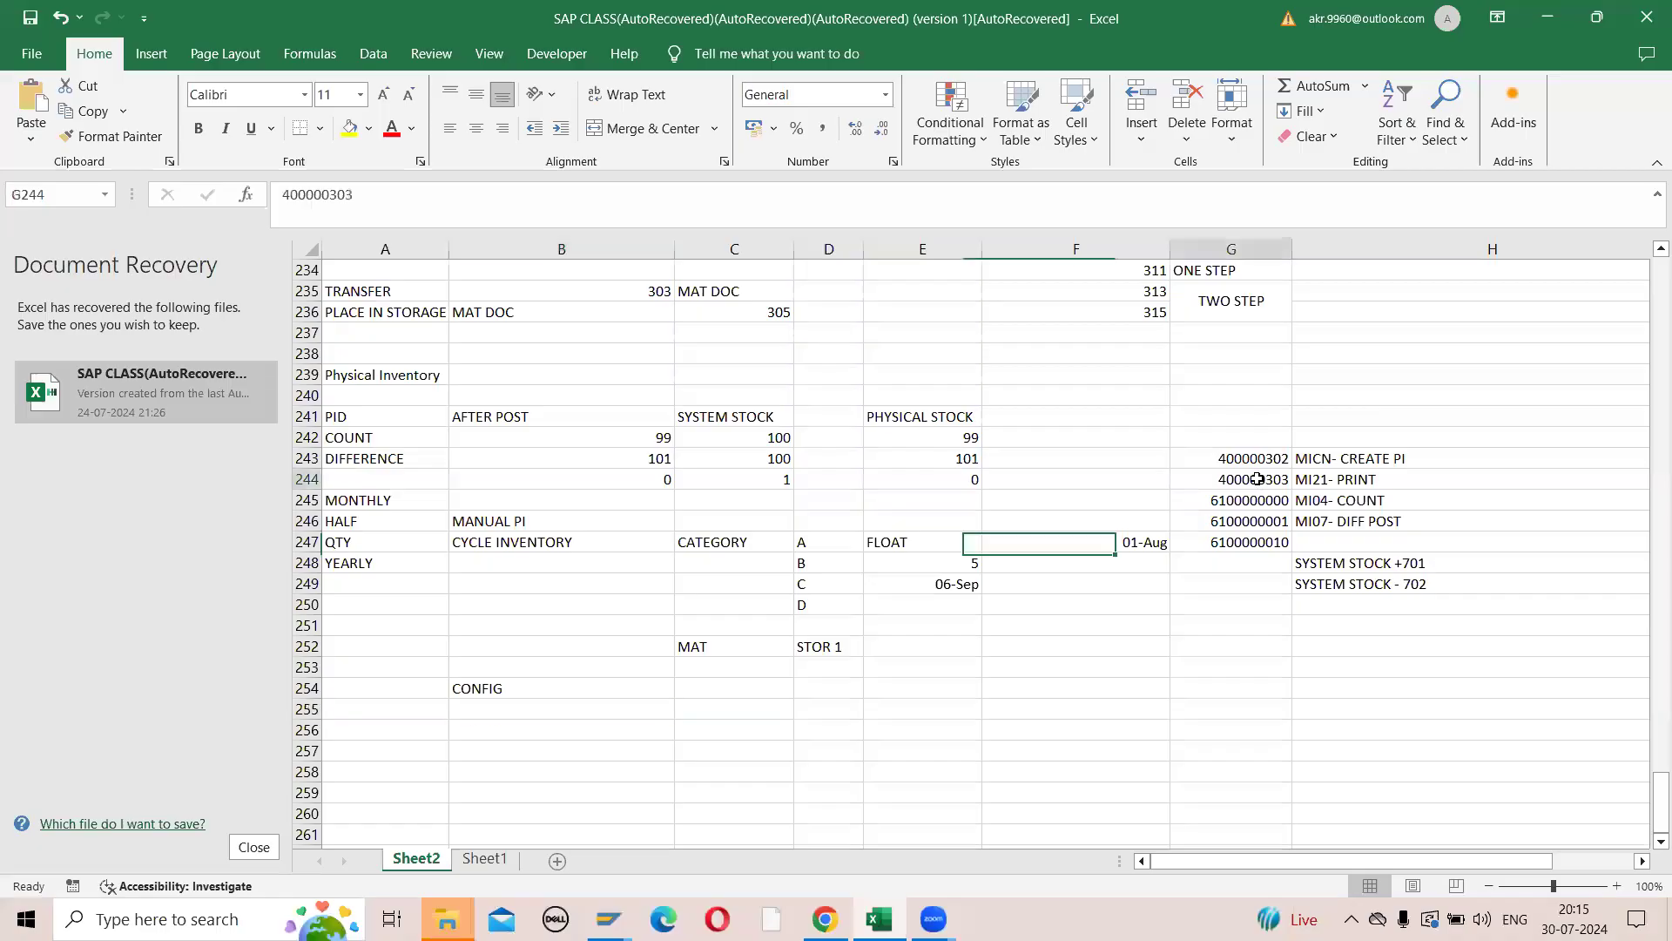
pyautogui.hotkey('ctrl', 'c')
pyautogui.hotkey('alt', 'Tab')
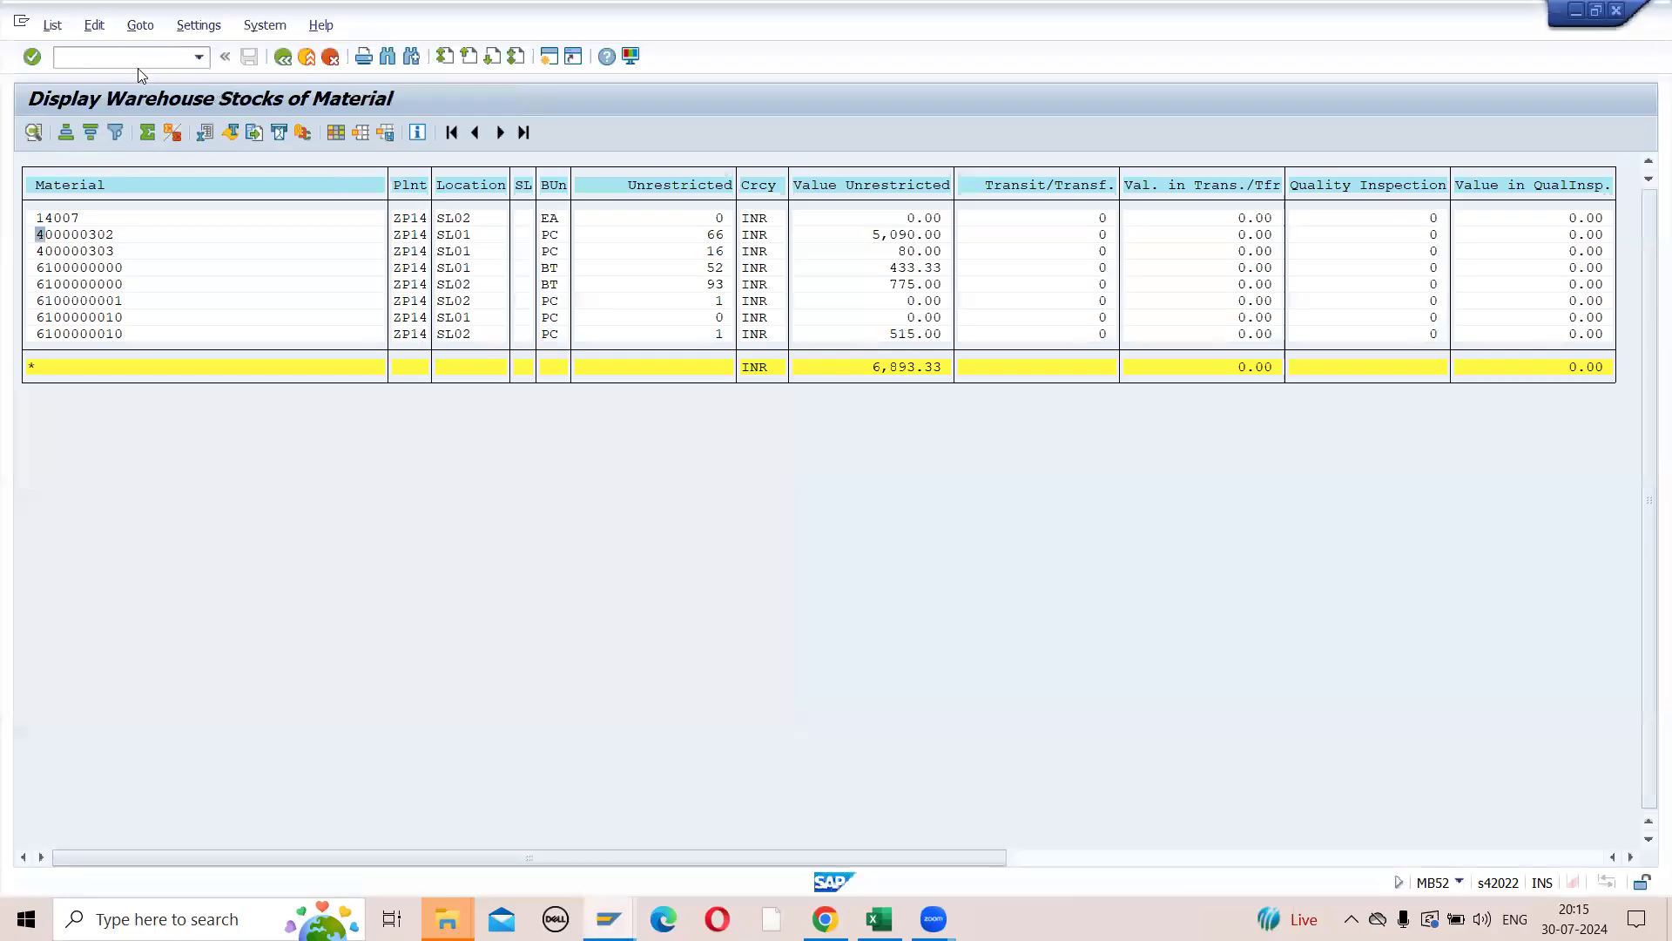
pyautogui.hotkey('alt', 'Tab')
pyautogui.hotkey('alt', 'Tab')
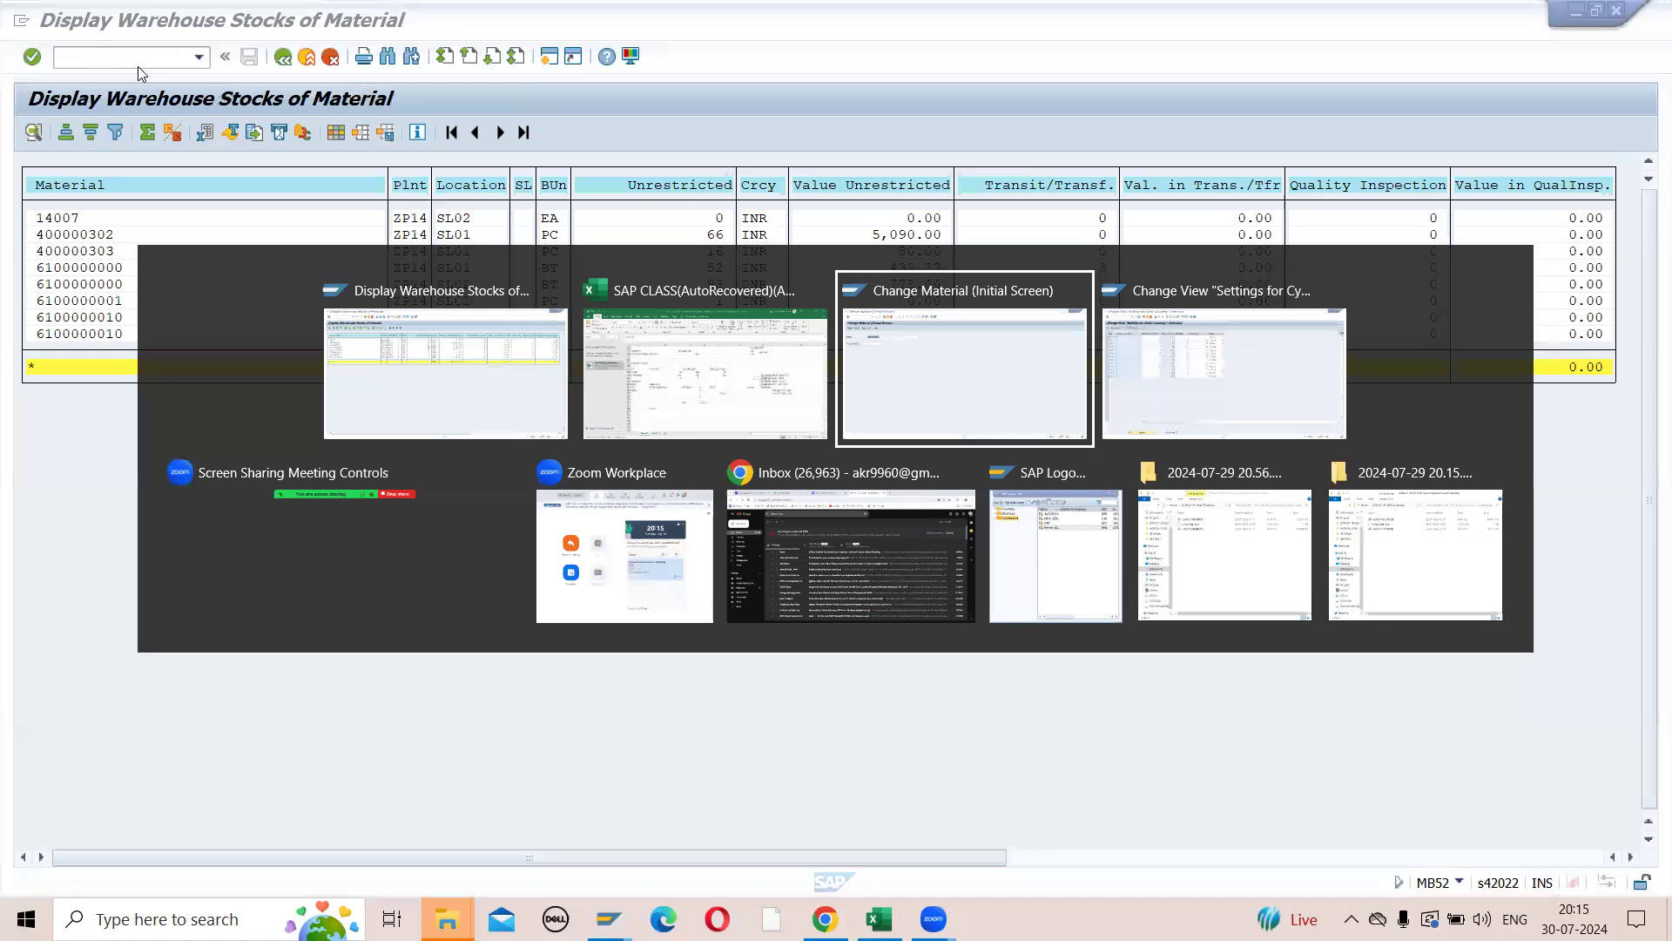
pyautogui.click(249, 202)
pyautogui.press('Return')
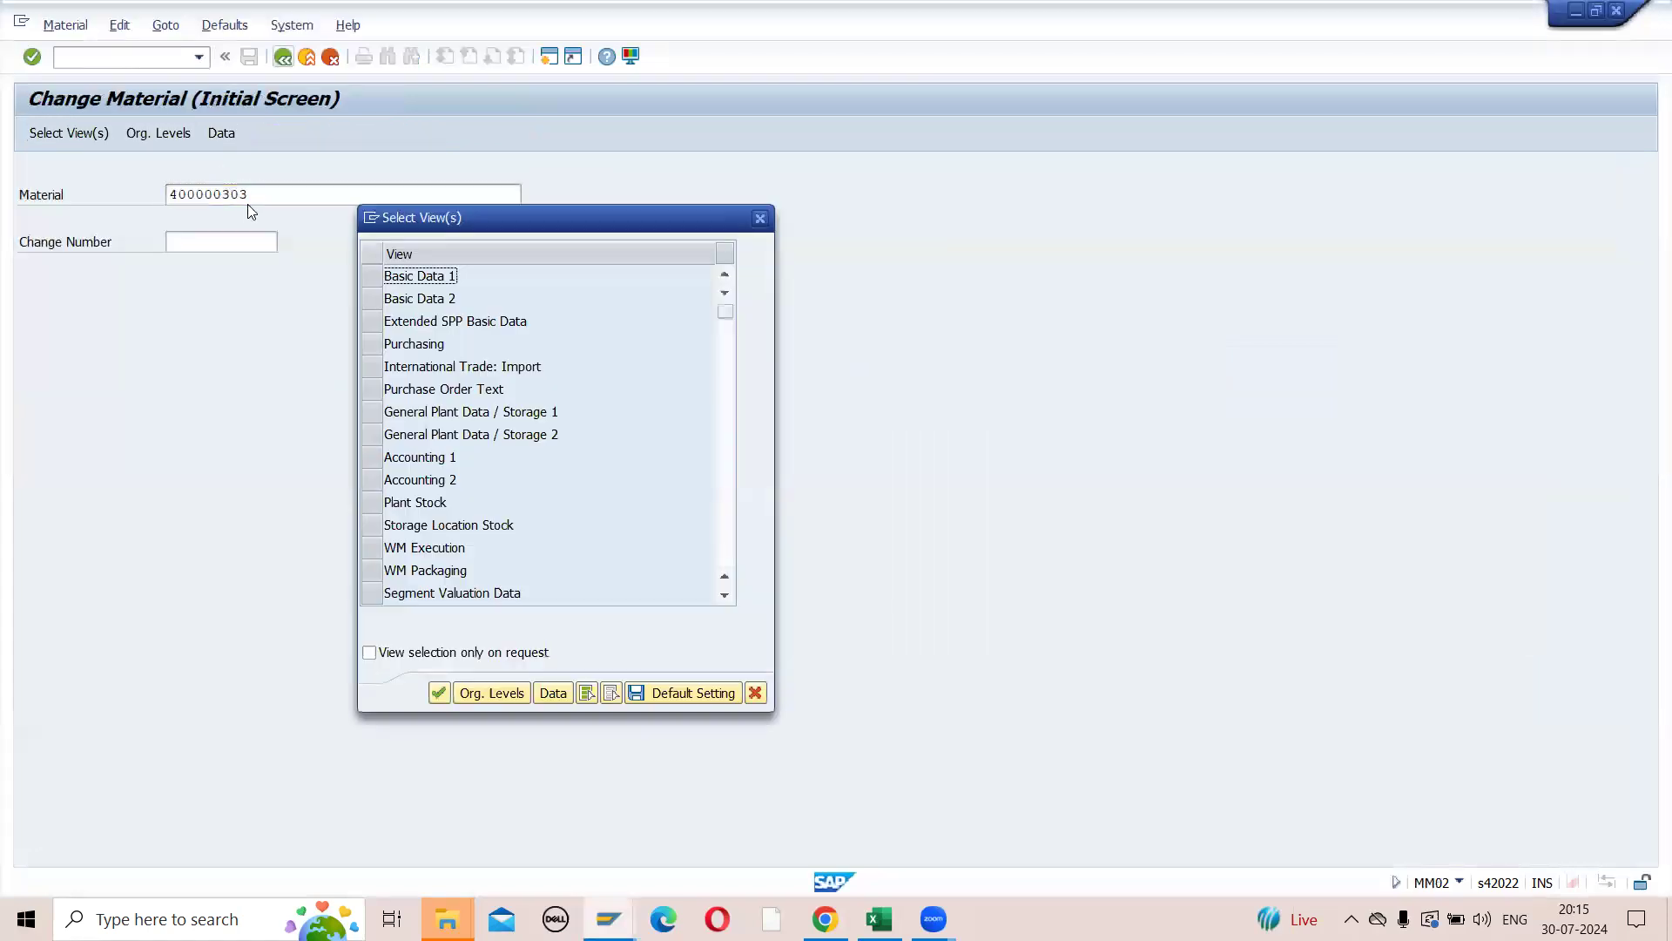
# - Check the cycle counting indicator in material 400000303's General Plant Data / Storage 1 view for plant ZP14, storage location SL01, and leave the material
pyautogui.click(372, 413)
pyautogui.press('Return')
pyautogui.click(433, 253)
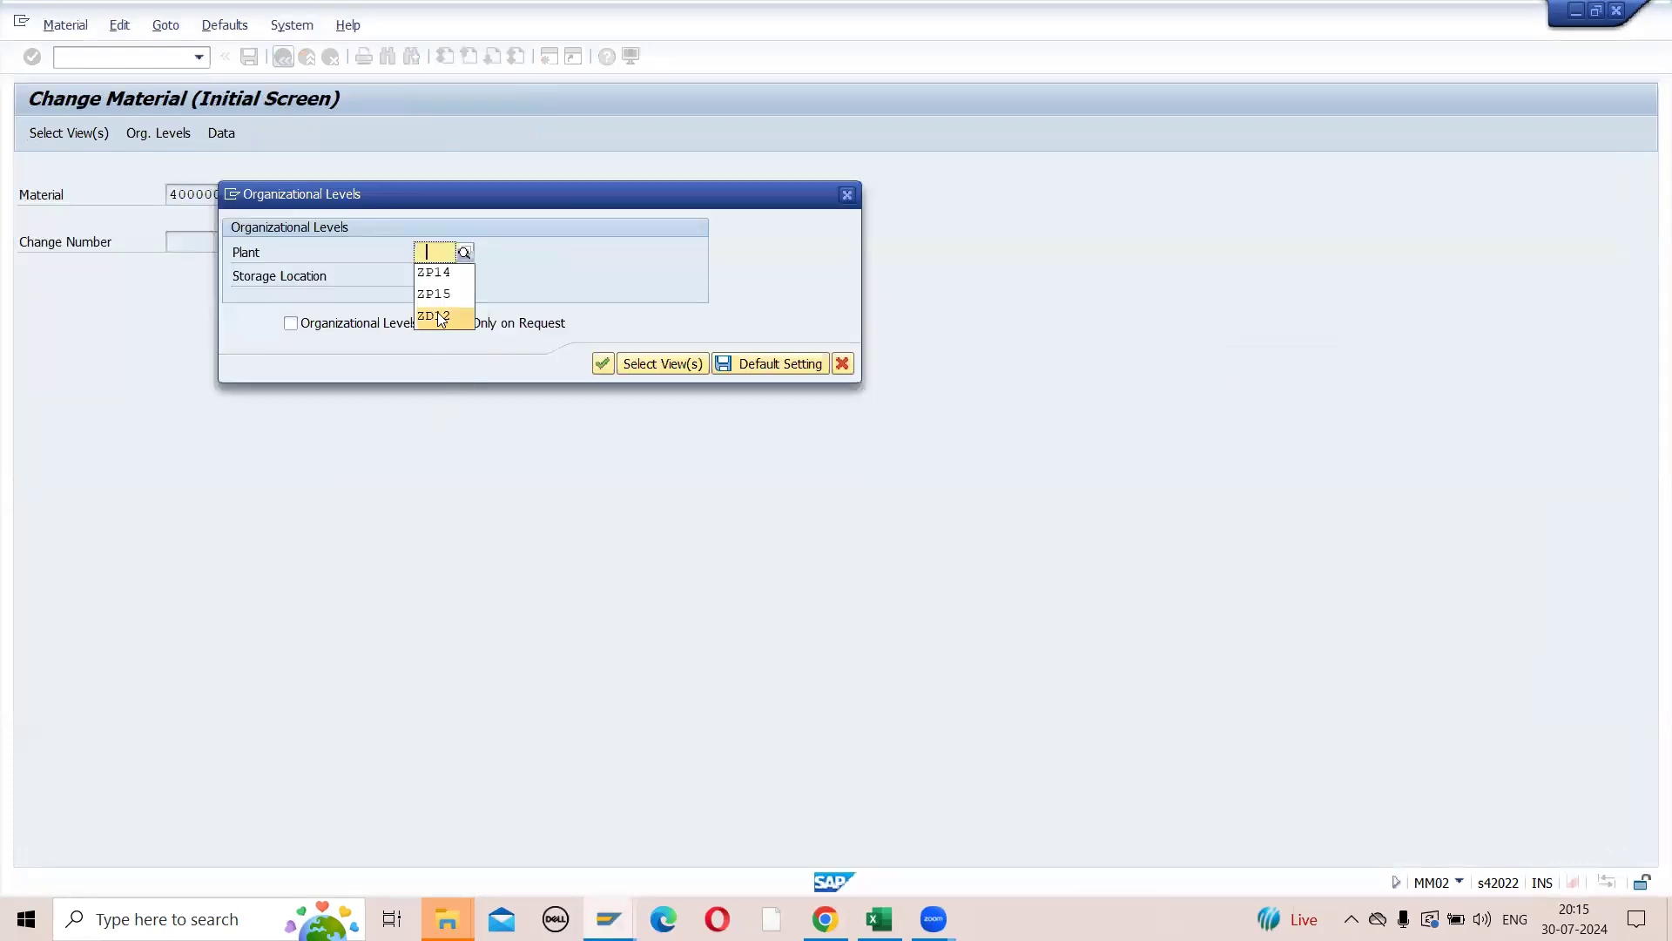
pyautogui.click(439, 274)
pyautogui.click(436, 277)
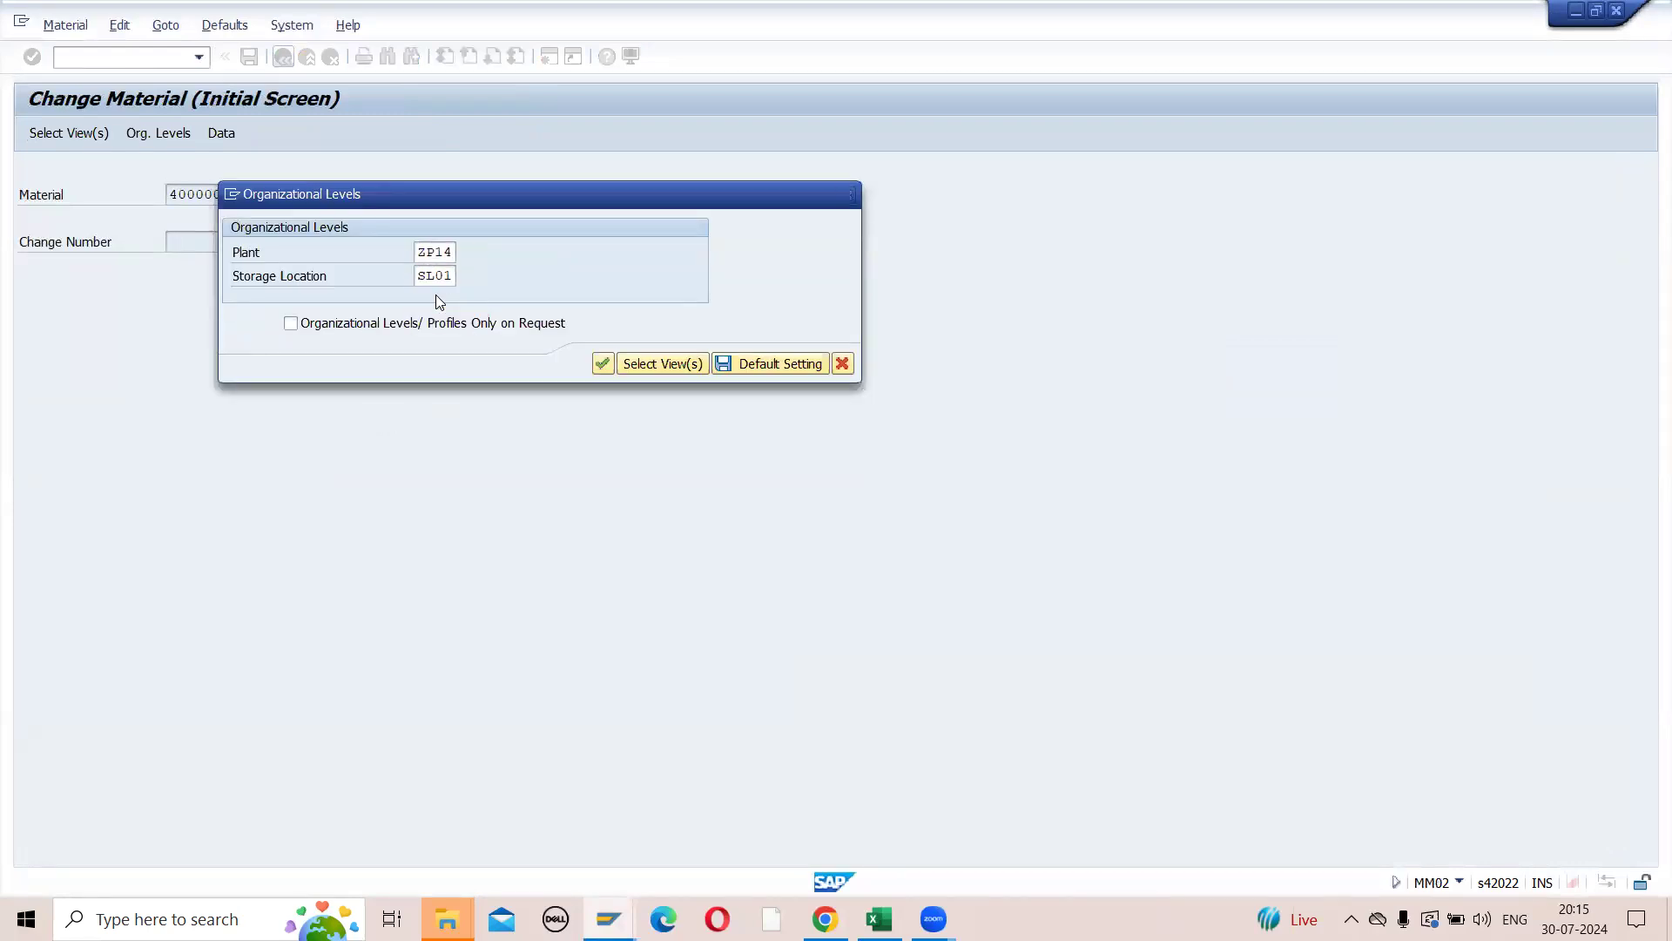
pyautogui.press('Return')
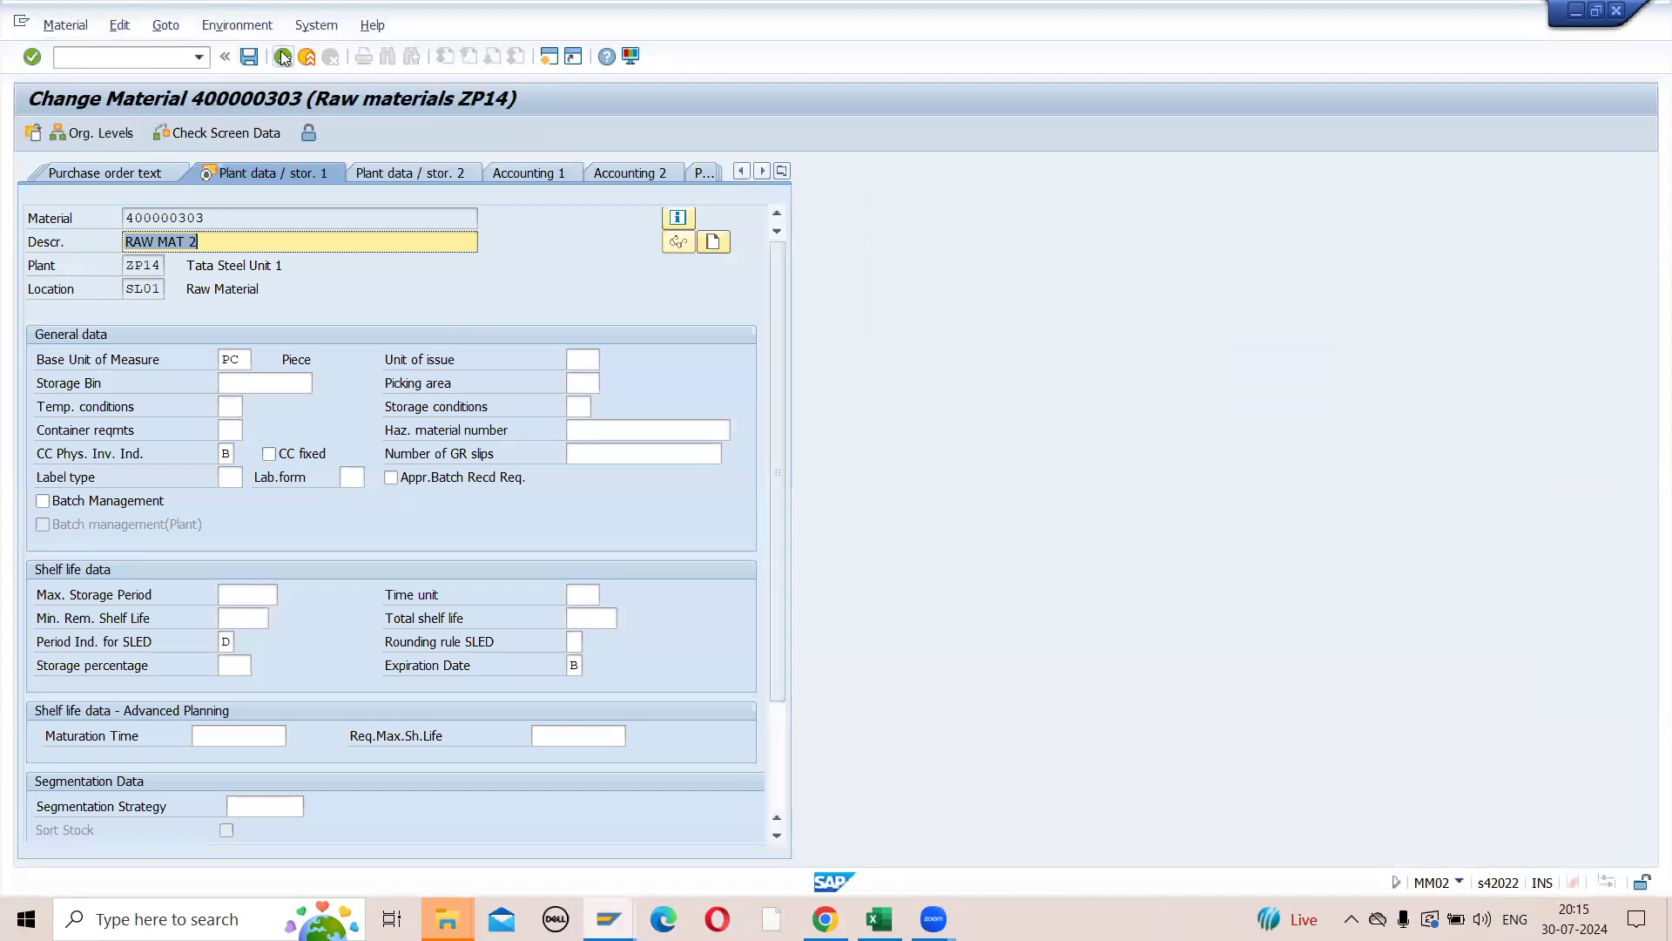
pyautogui.click(282, 58)
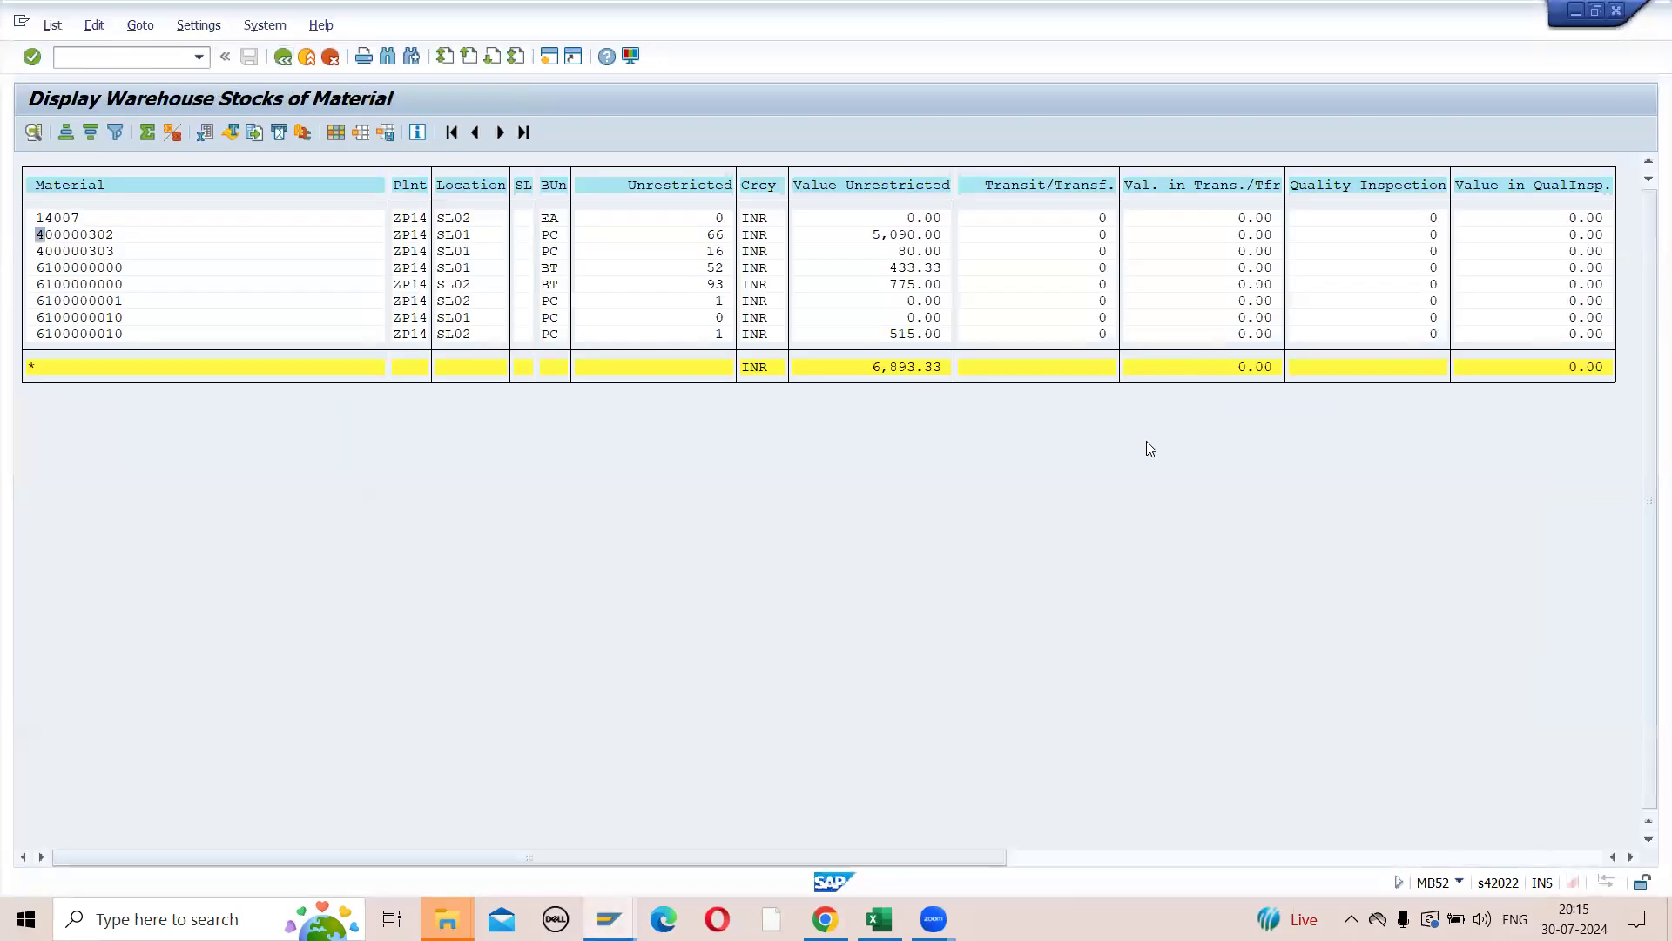
pyautogui.hotkey('alt', 'Tab')
pyautogui.click(1232, 505)
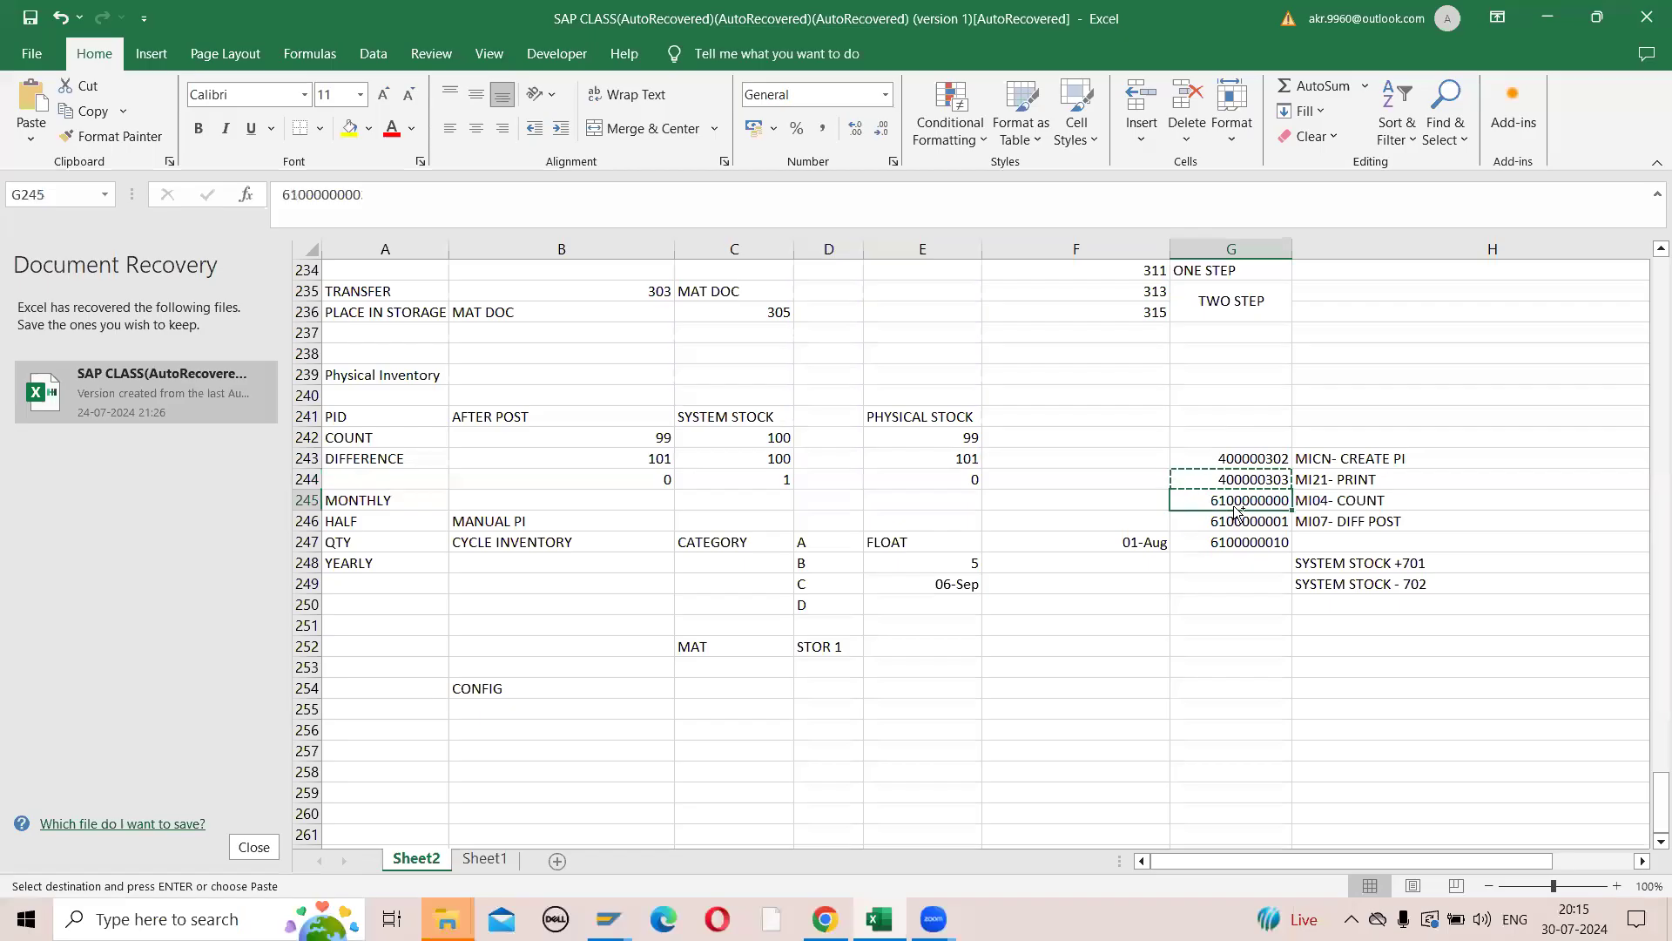
pyautogui.hotkey('alt', 'Tab')
pyautogui.hotkey('alt', 'Tab')
pyautogui.hotkey('ctrl', 'v')
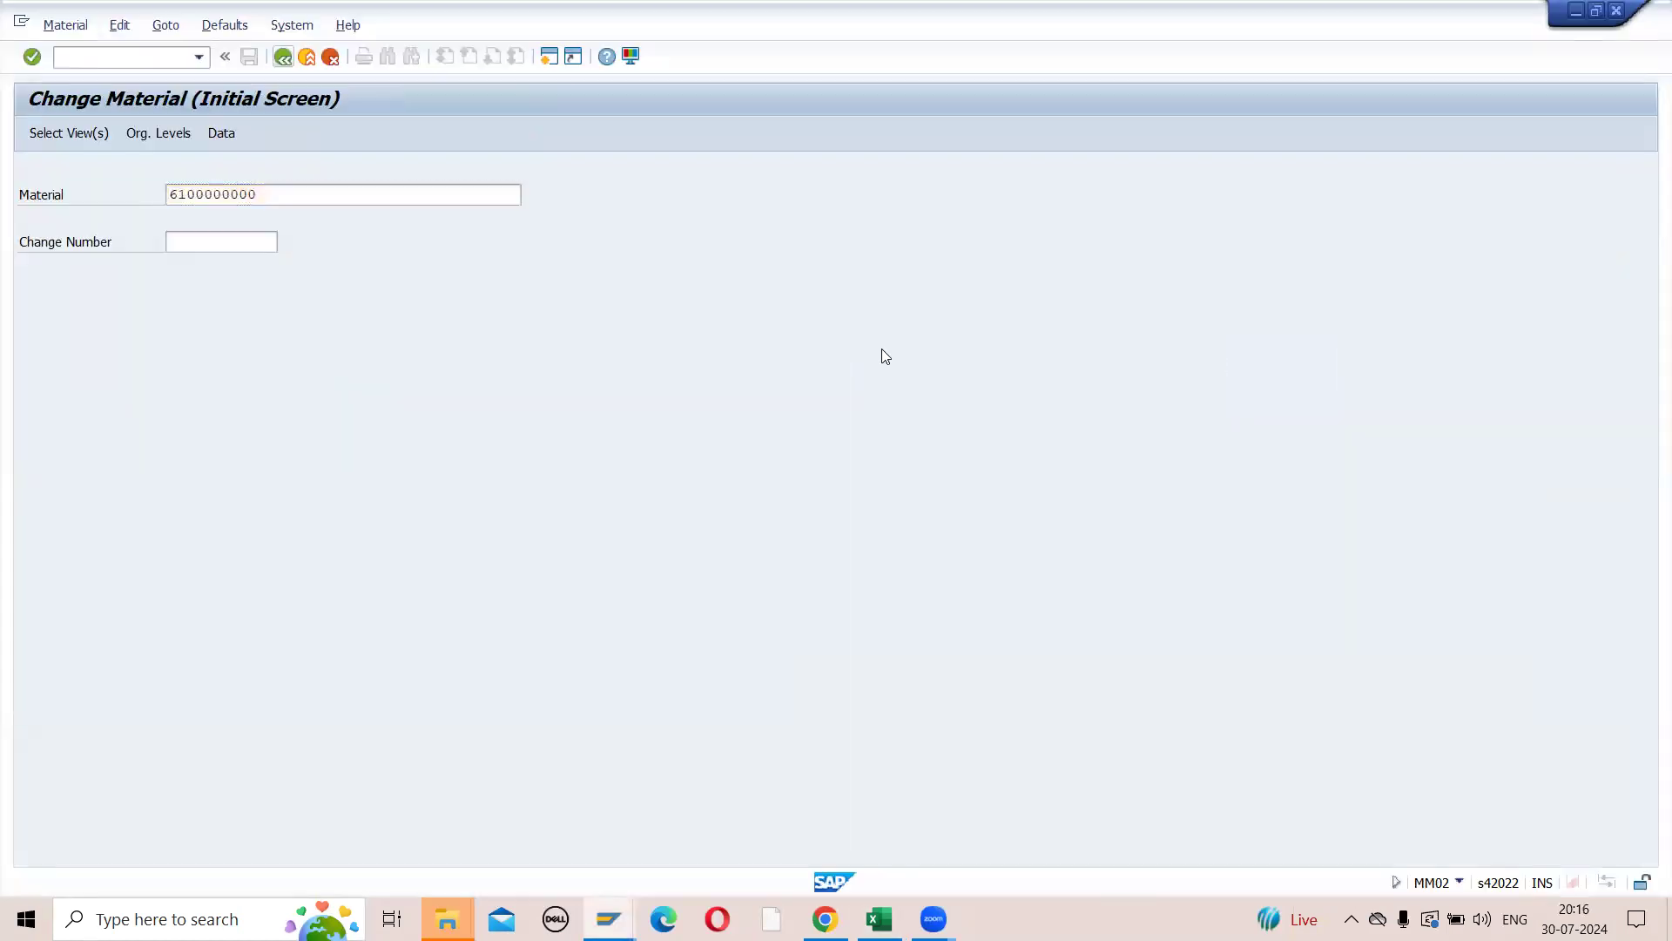
pyautogui.press('Return')
pyautogui.click(371, 413)
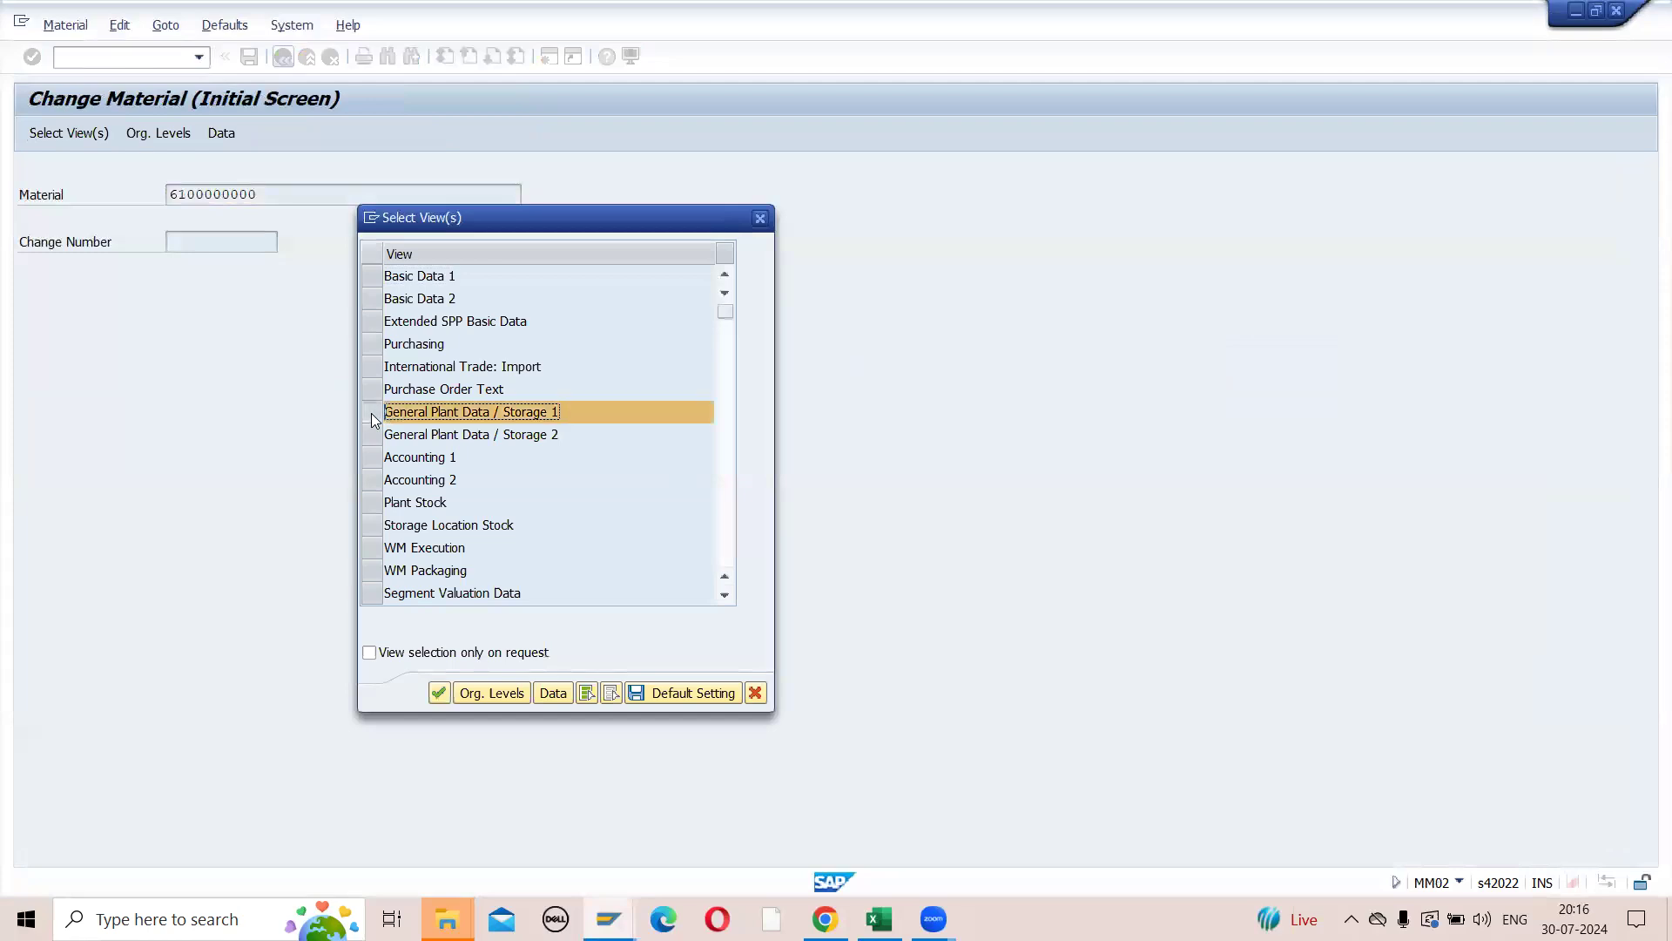
pyautogui.press('Return')
pyautogui.write('Z')
pyautogui.click(446, 273)
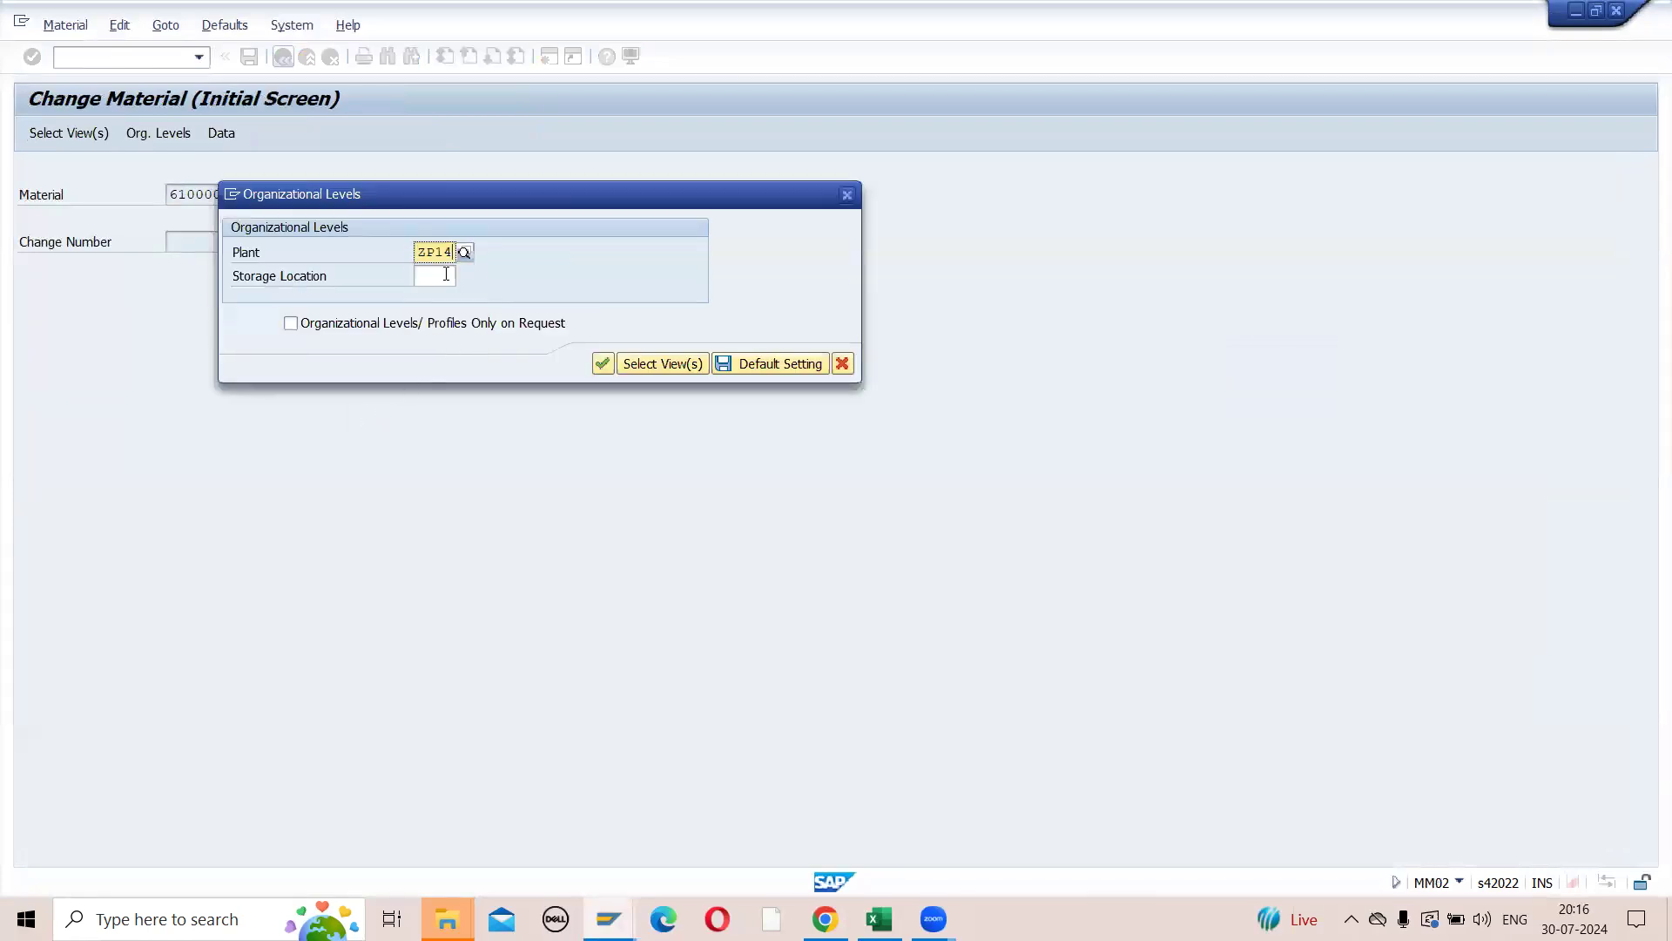
pyautogui.click(435, 279)
pyautogui.click(423, 319)
pyautogui.press('Return')
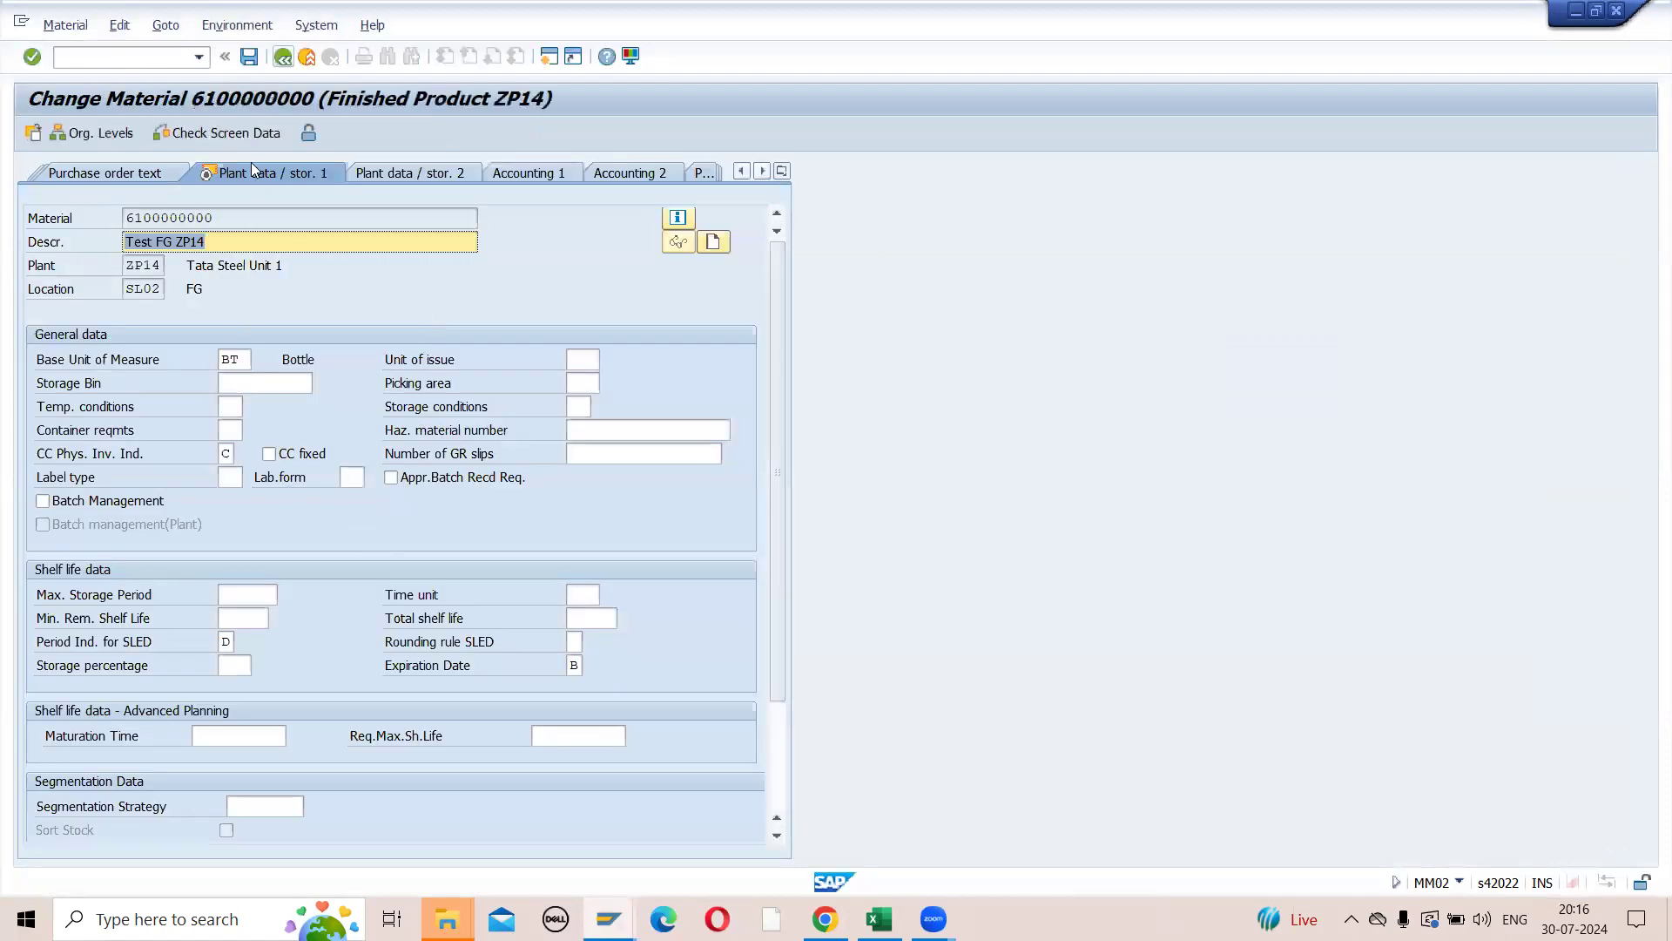
pyautogui.click(282, 58)
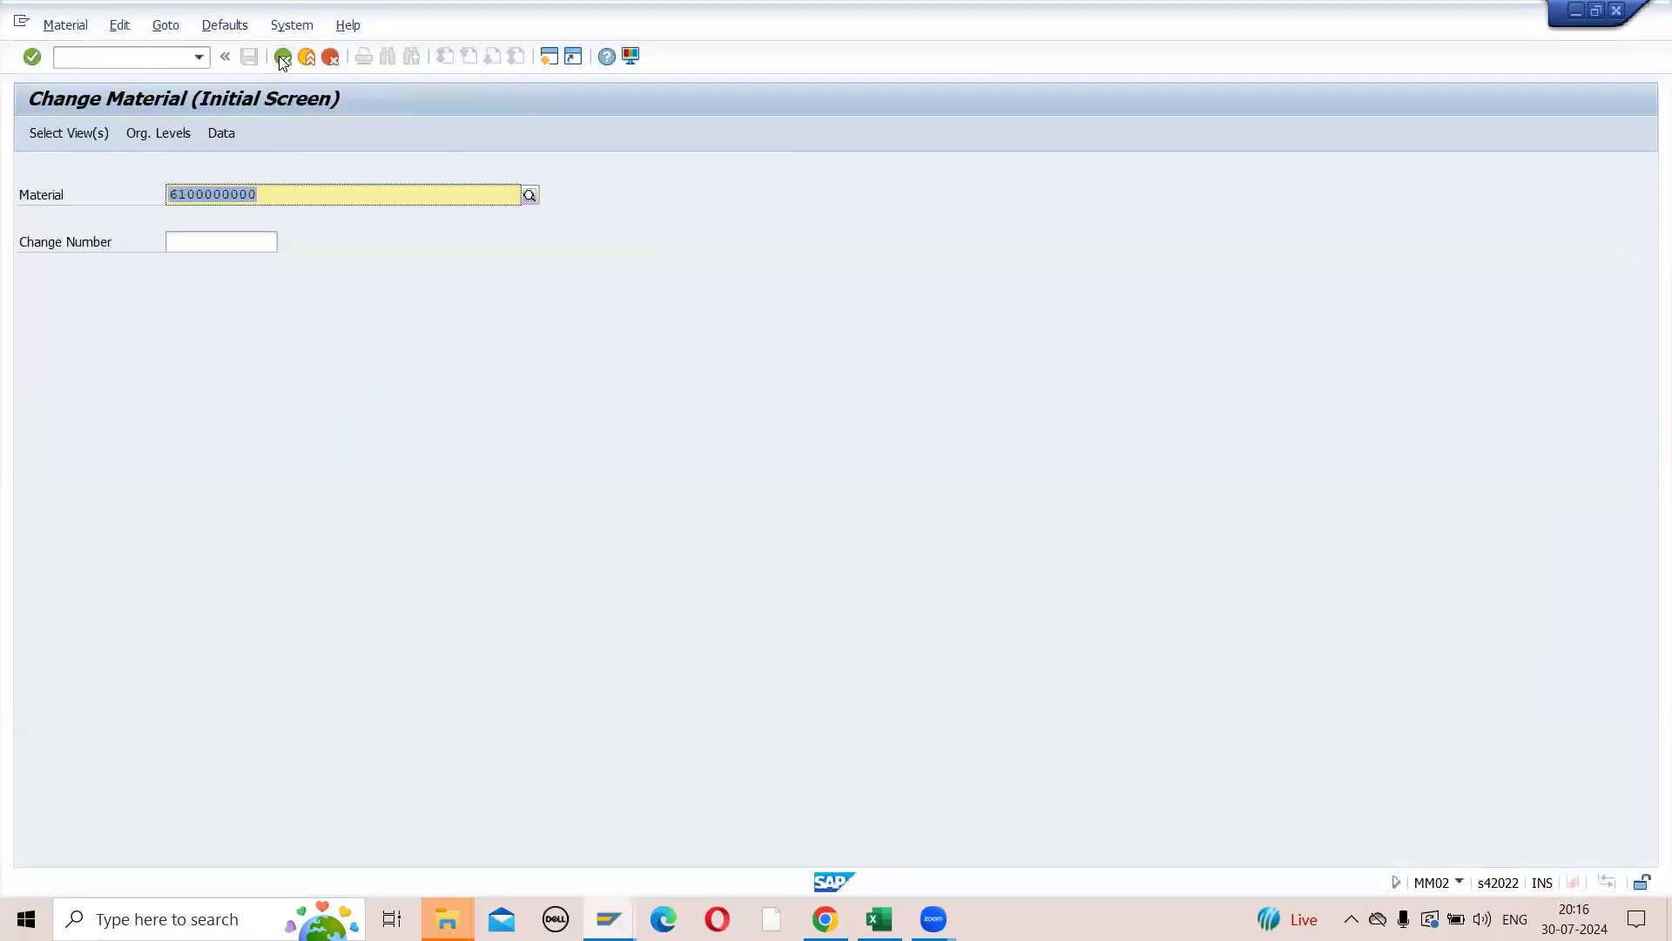
pyautogui.hotkey('alt', 'Tab')
pyautogui.click(1216, 520)
pyautogui.hotkey('ctrl', 'c')
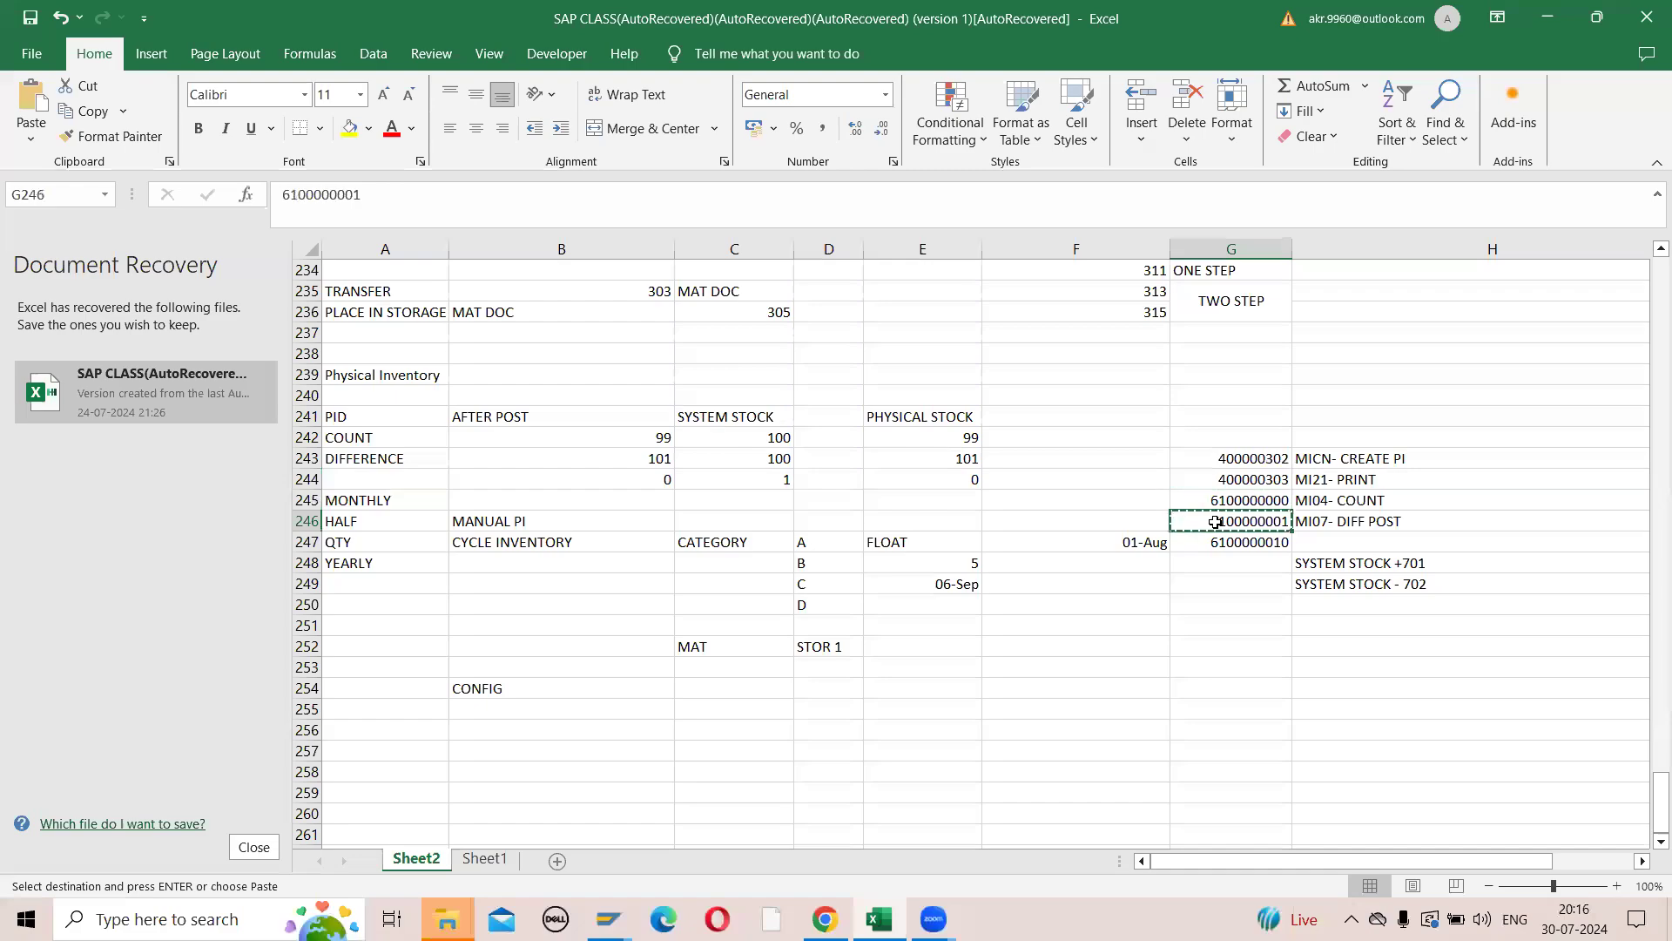
pyautogui.hotkey('alt', 'Tab')
pyautogui.hotkey('ctrl', 'v')
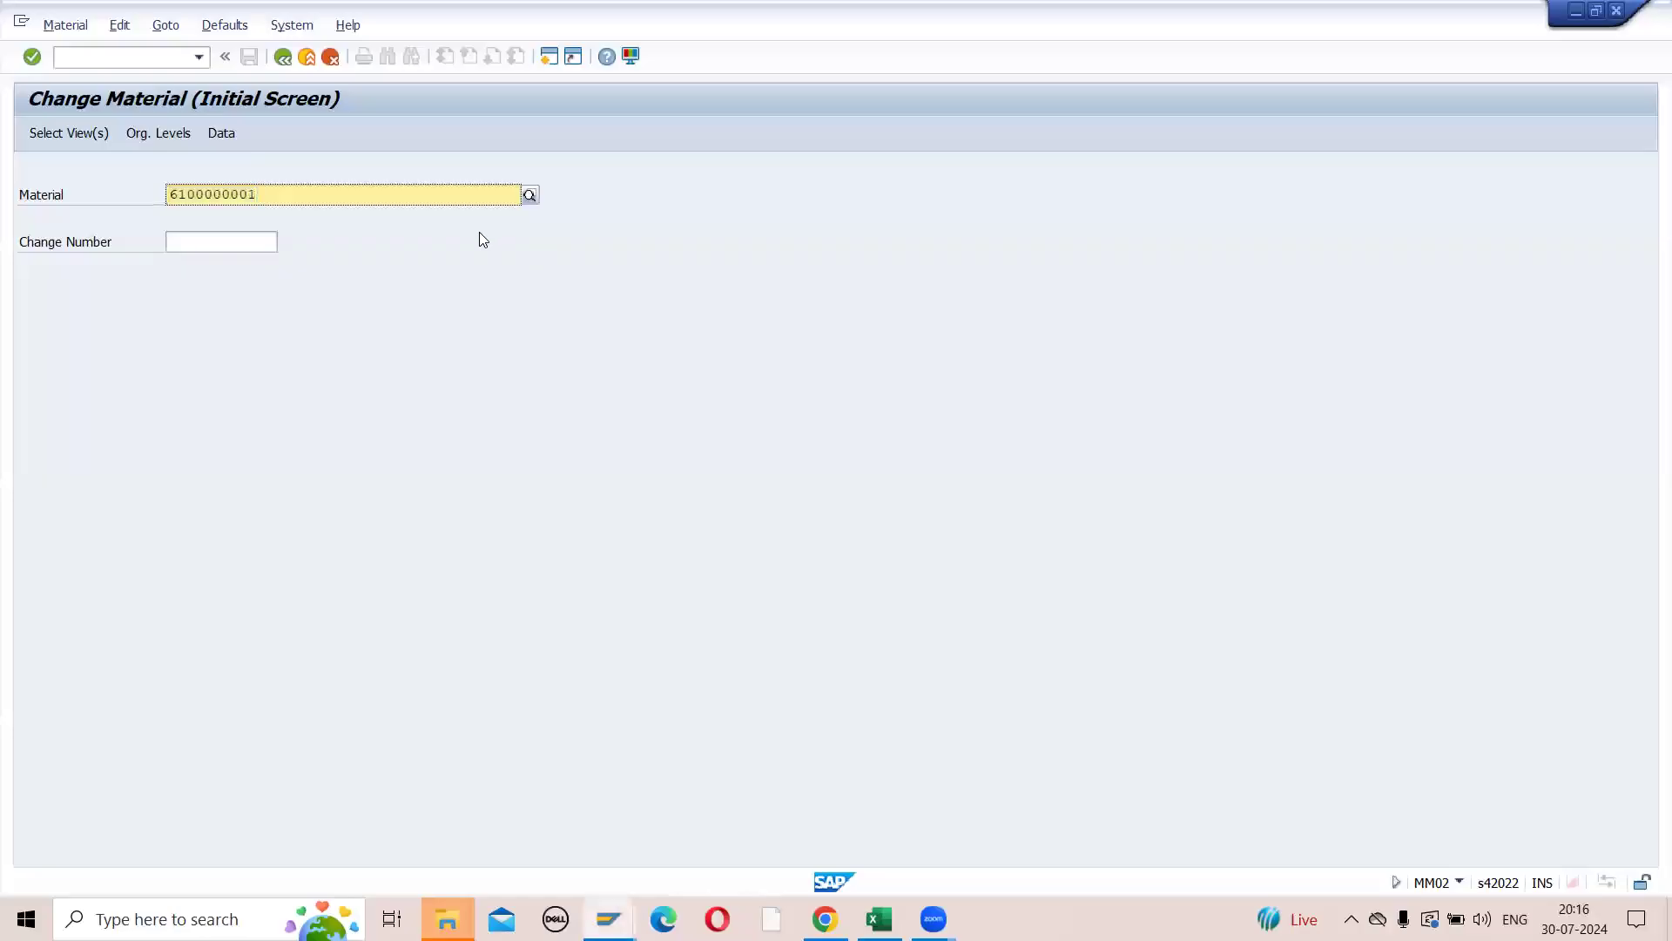
pyautogui.press('Return')
pyautogui.click(374, 412)
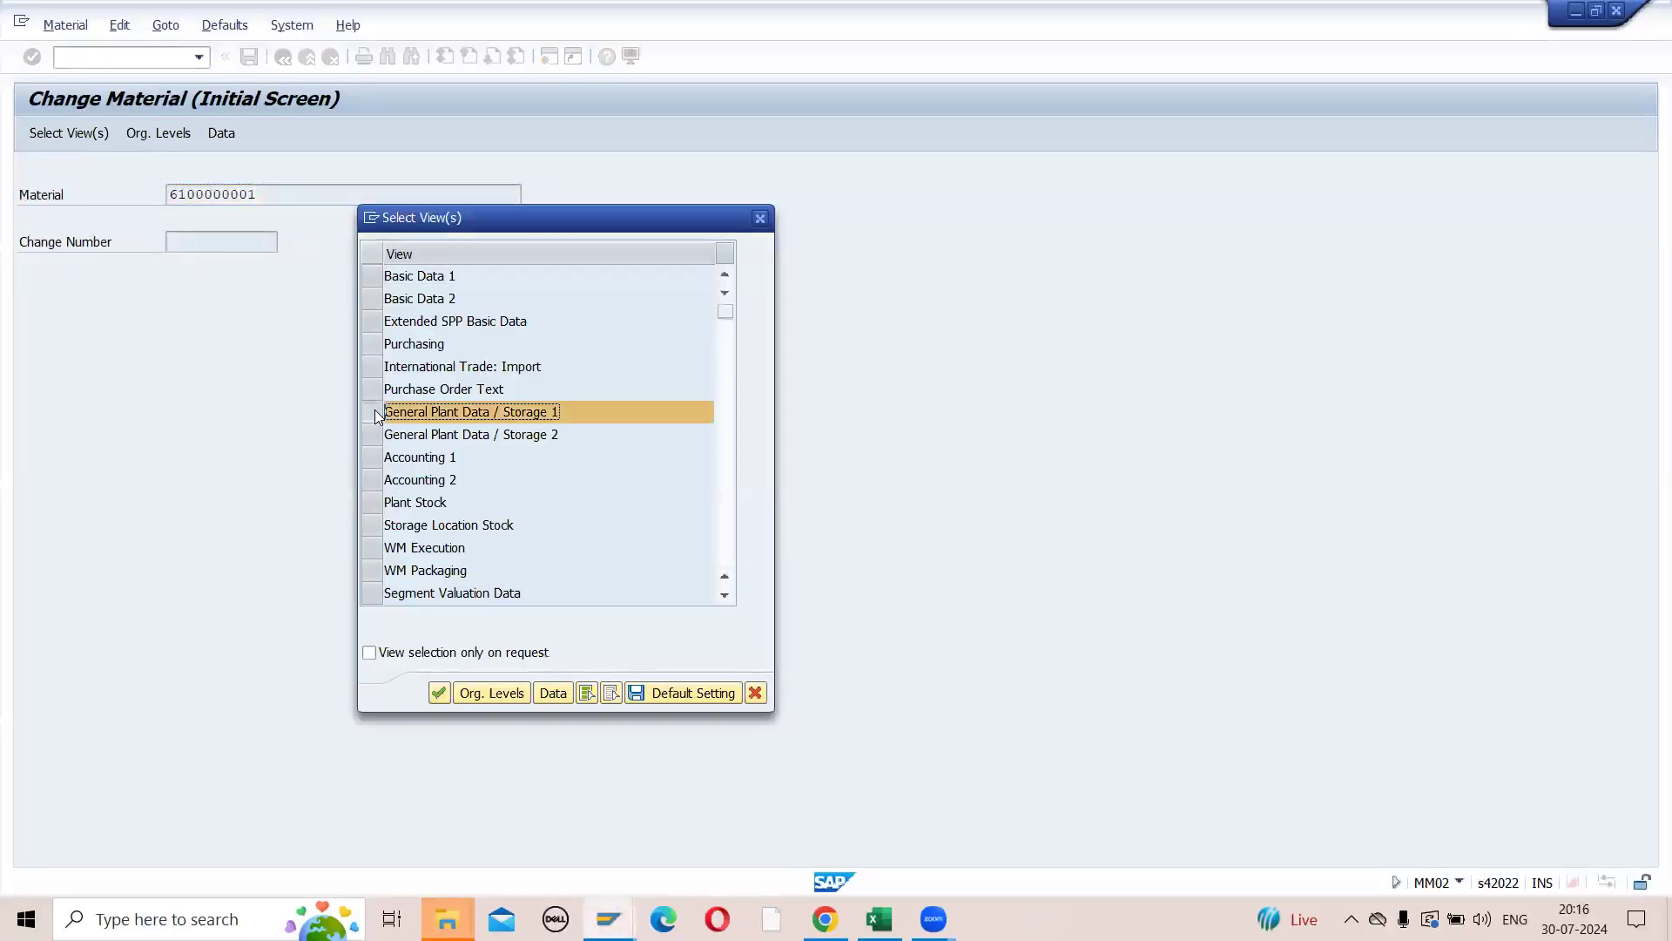
pyautogui.press('Return')
pyautogui.click(449, 280)
pyautogui.click(447, 278)
pyautogui.press('Return')
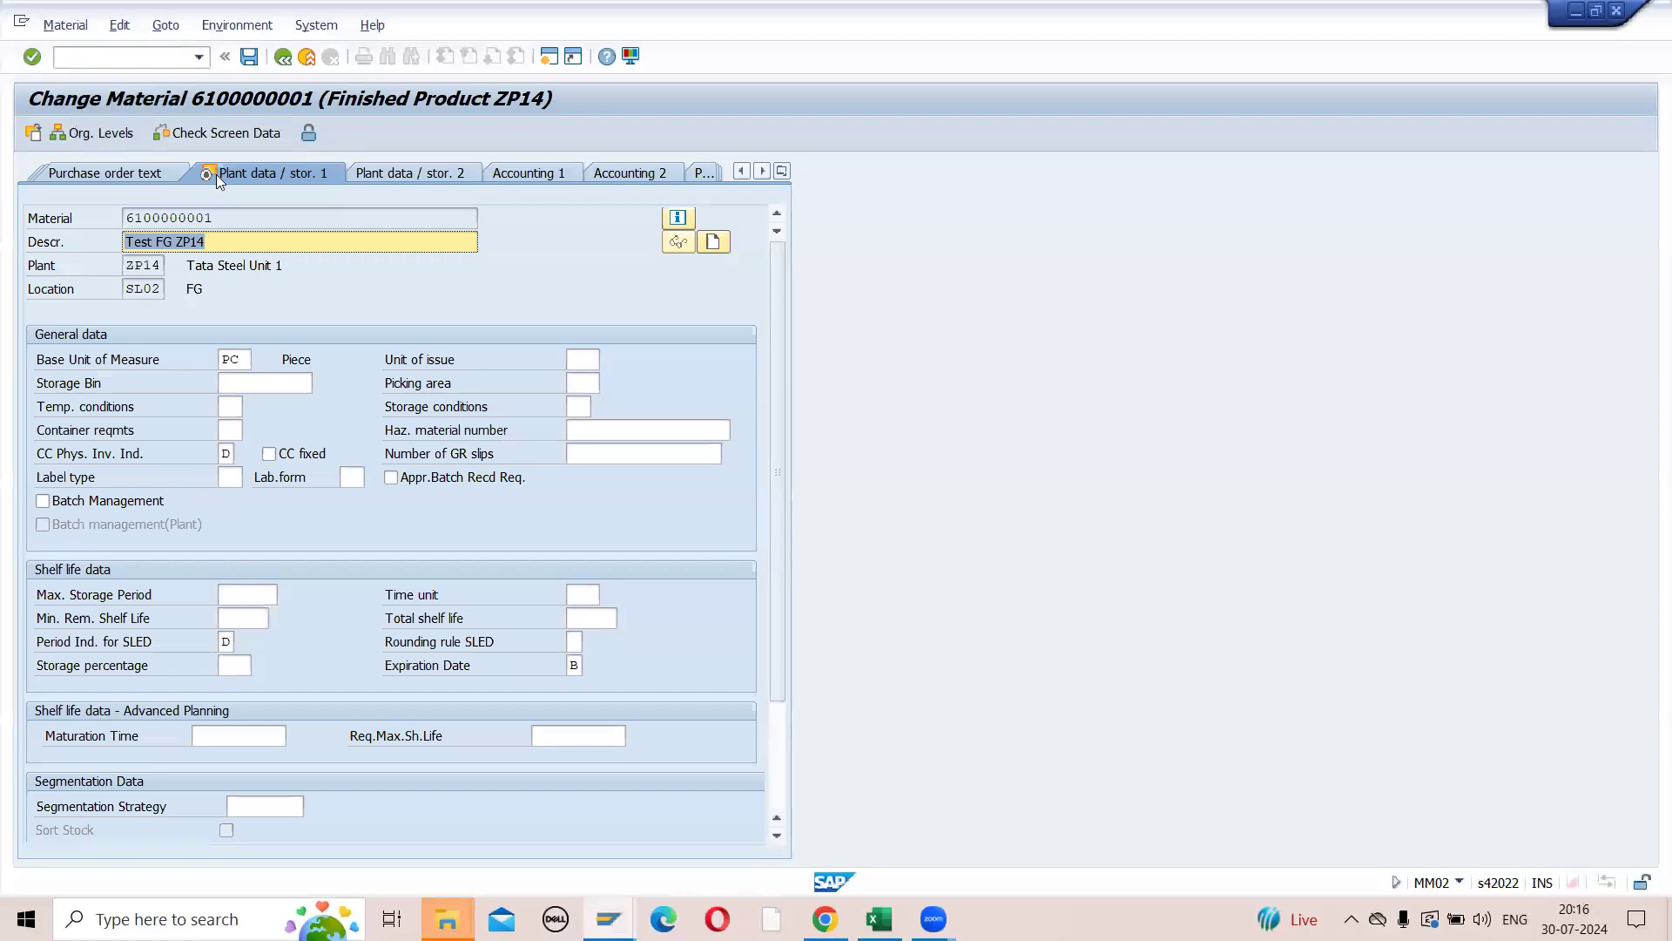
pyautogui.click(280, 58)
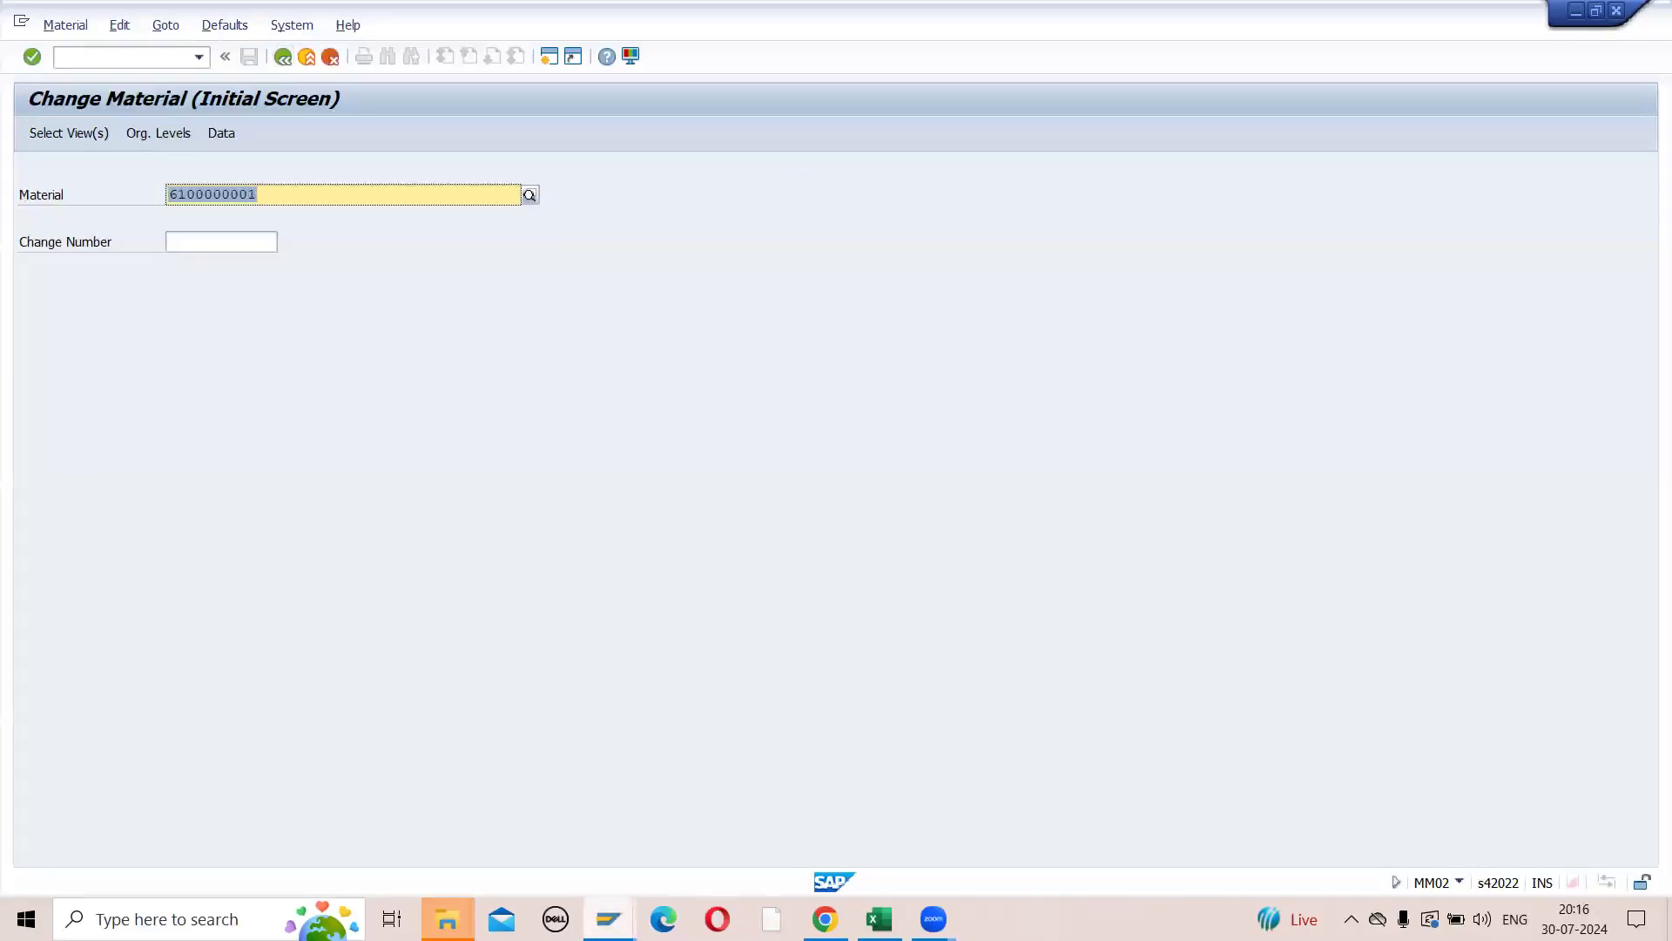
pyautogui.moveTo(609, 919)
pyautogui.click(589, 843)
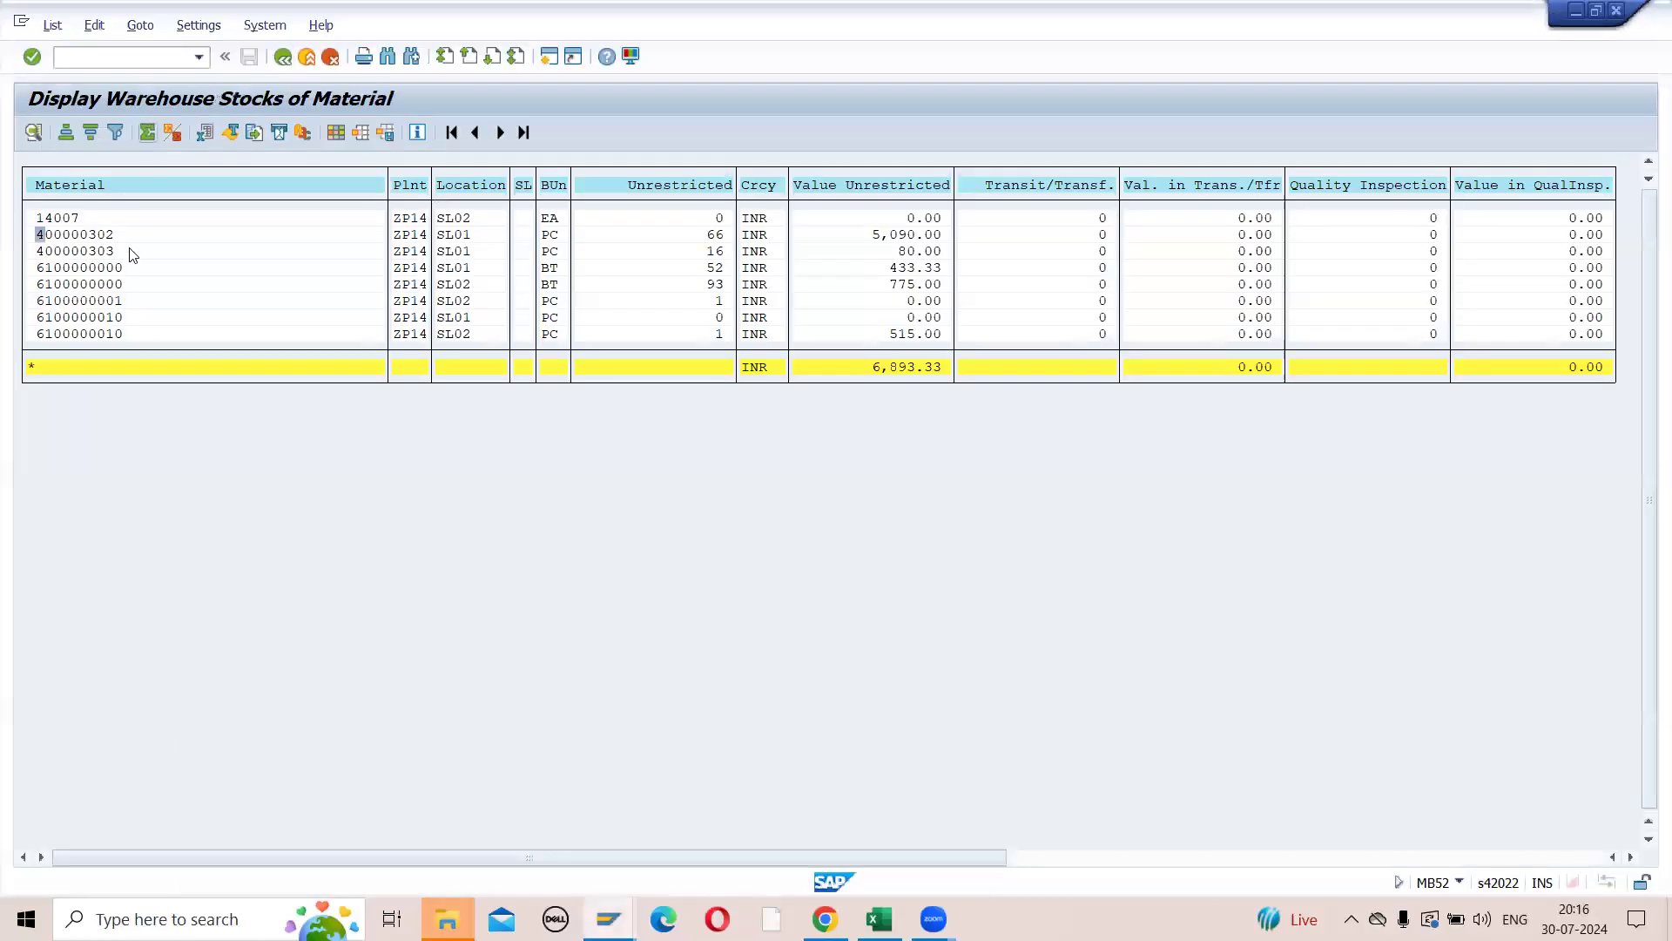
pyautogui.click(685, 235)
pyautogui.click(689, 252)
pyautogui.click(696, 268)
pyautogui.click(702, 285)
# - Switch to the Excel notes and review the physical inventory transactions MICN, MI21, MI04 and MI07
pyautogui.moveTo(879, 919)
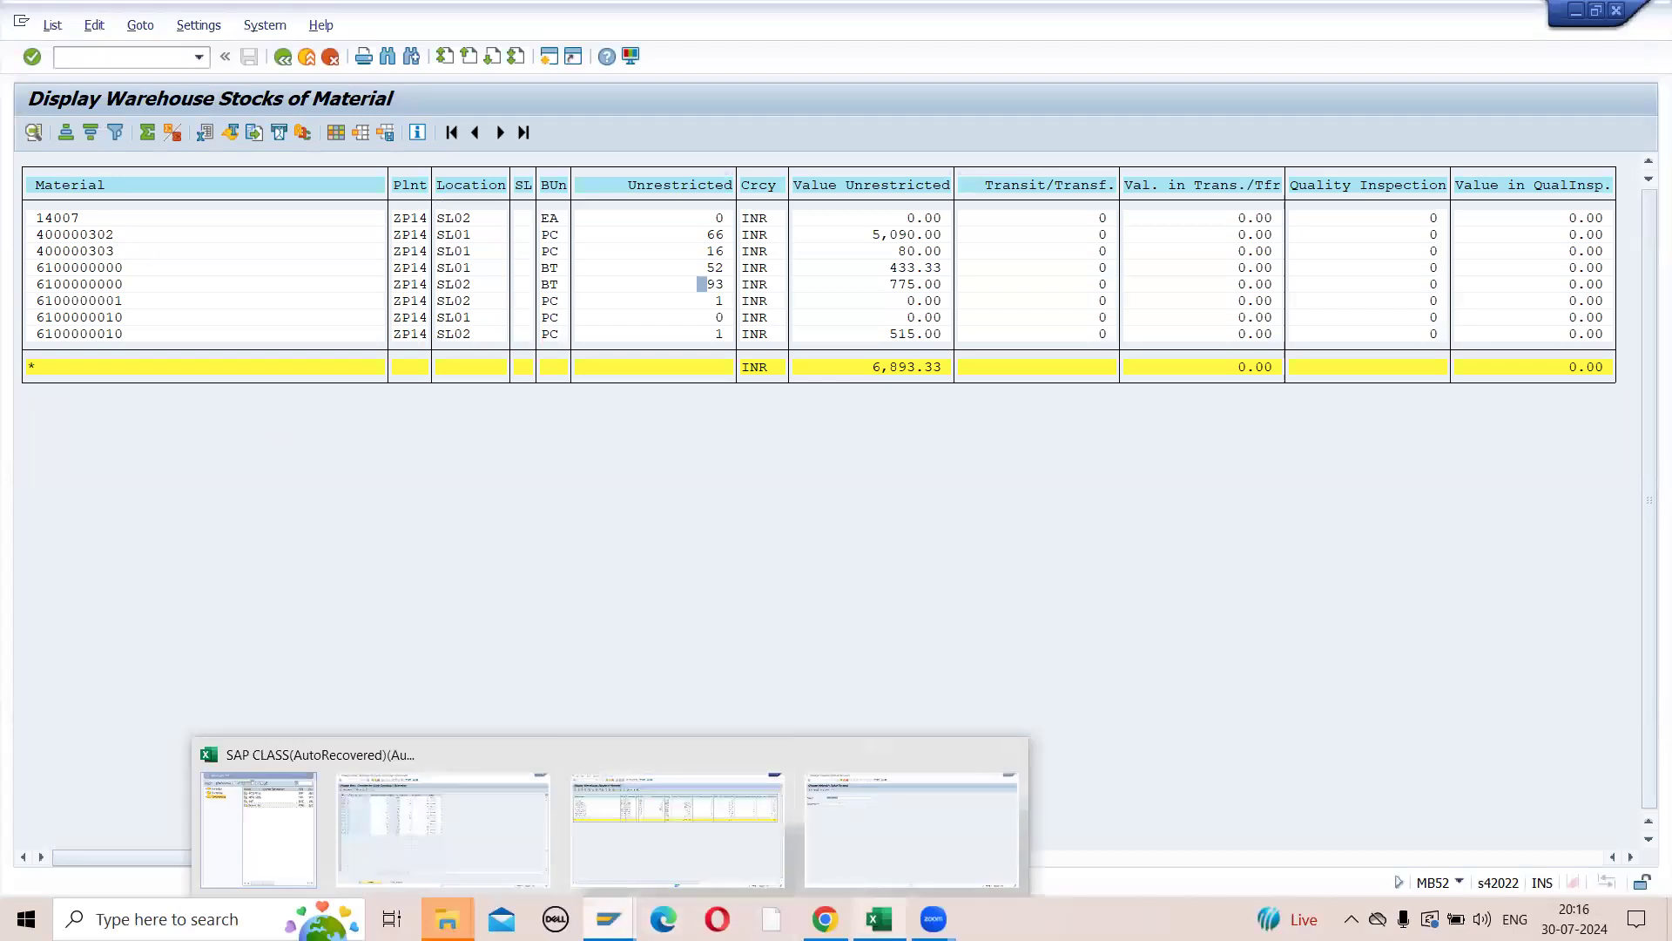
pyautogui.click(907, 848)
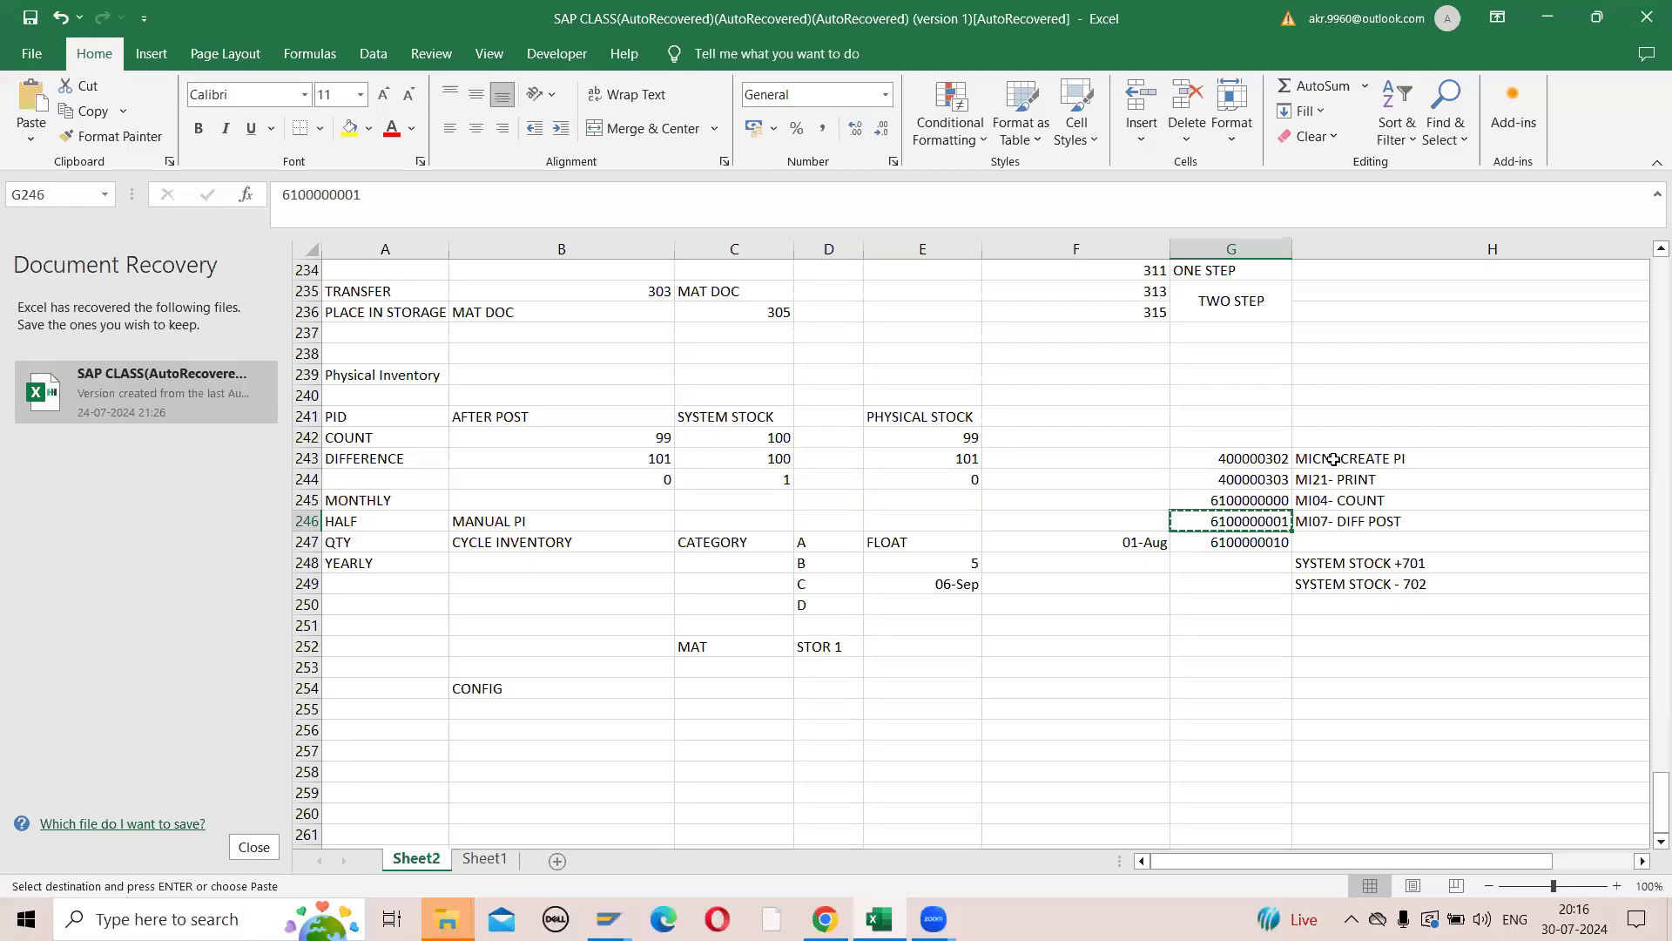
pyautogui.click(1333, 459)
pyautogui.press('Escape')
pyautogui.hscroll(2, 1333, 459)
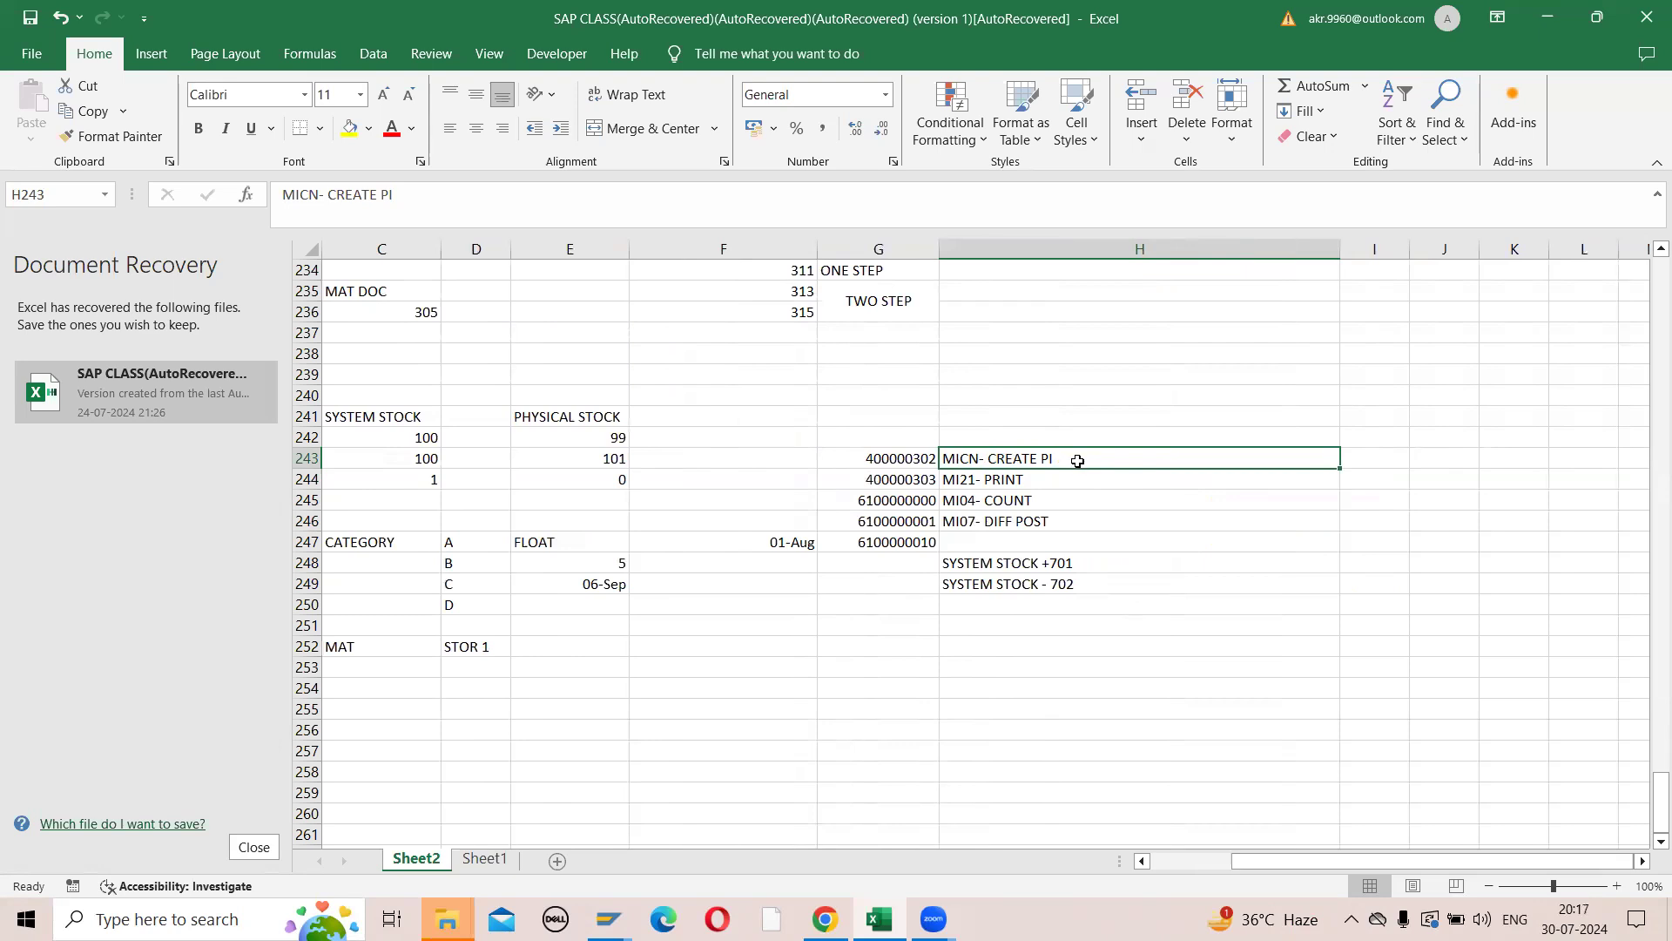
pyautogui.click(995, 485)
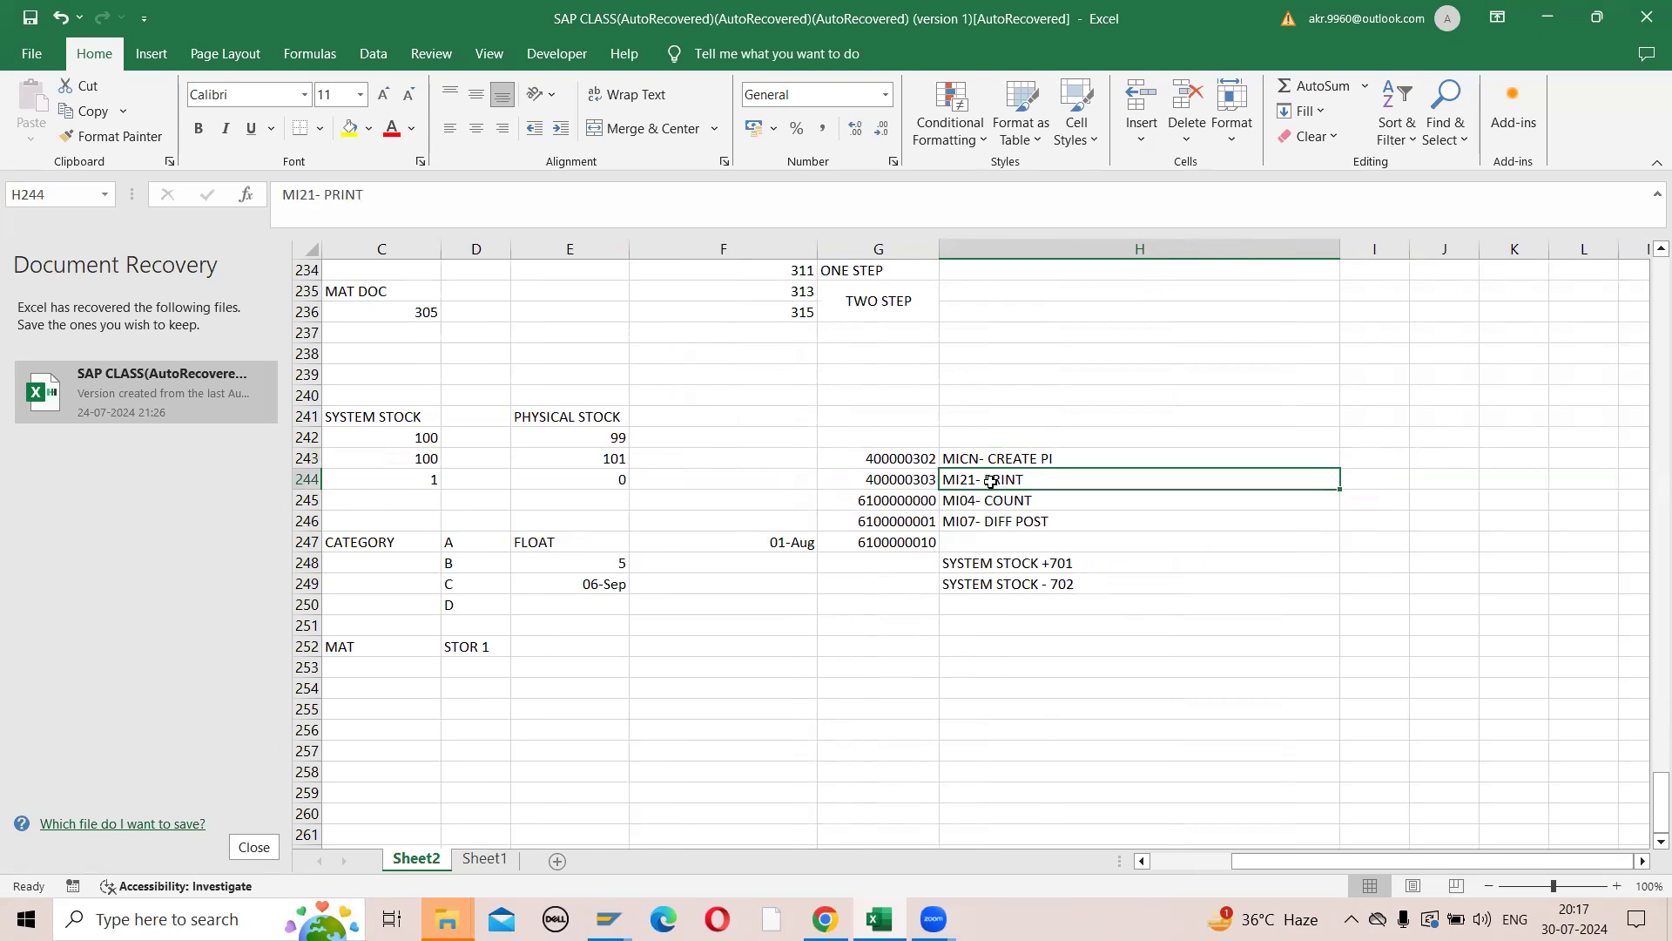
pyautogui.click(989, 504)
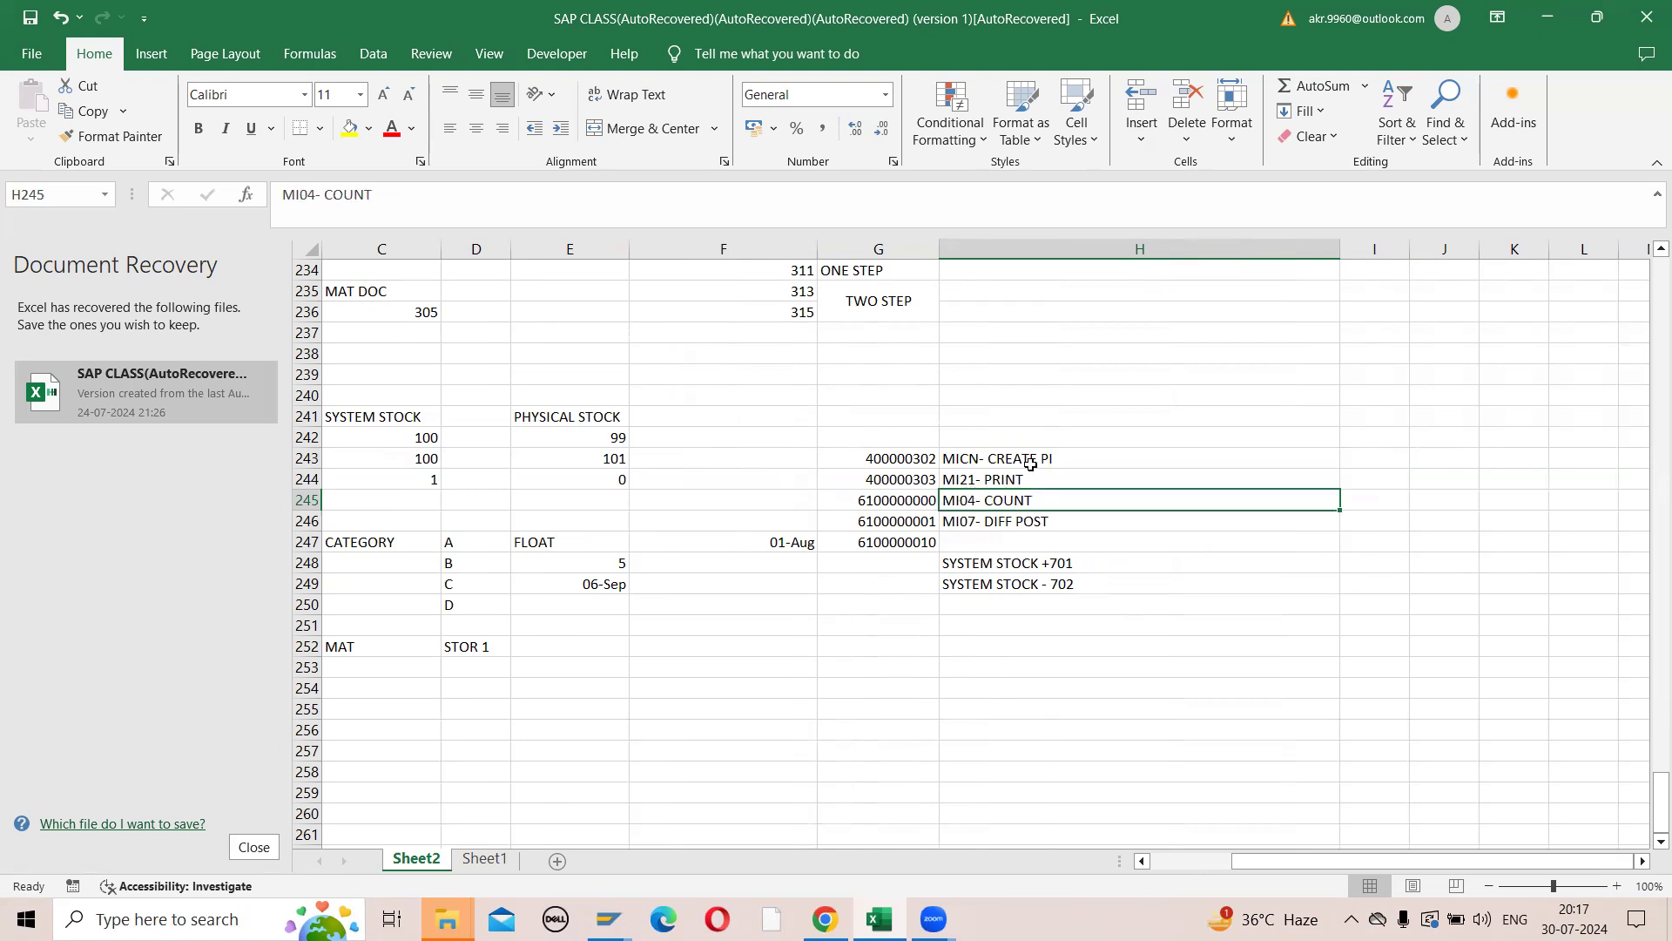
pyautogui.click(976, 520)
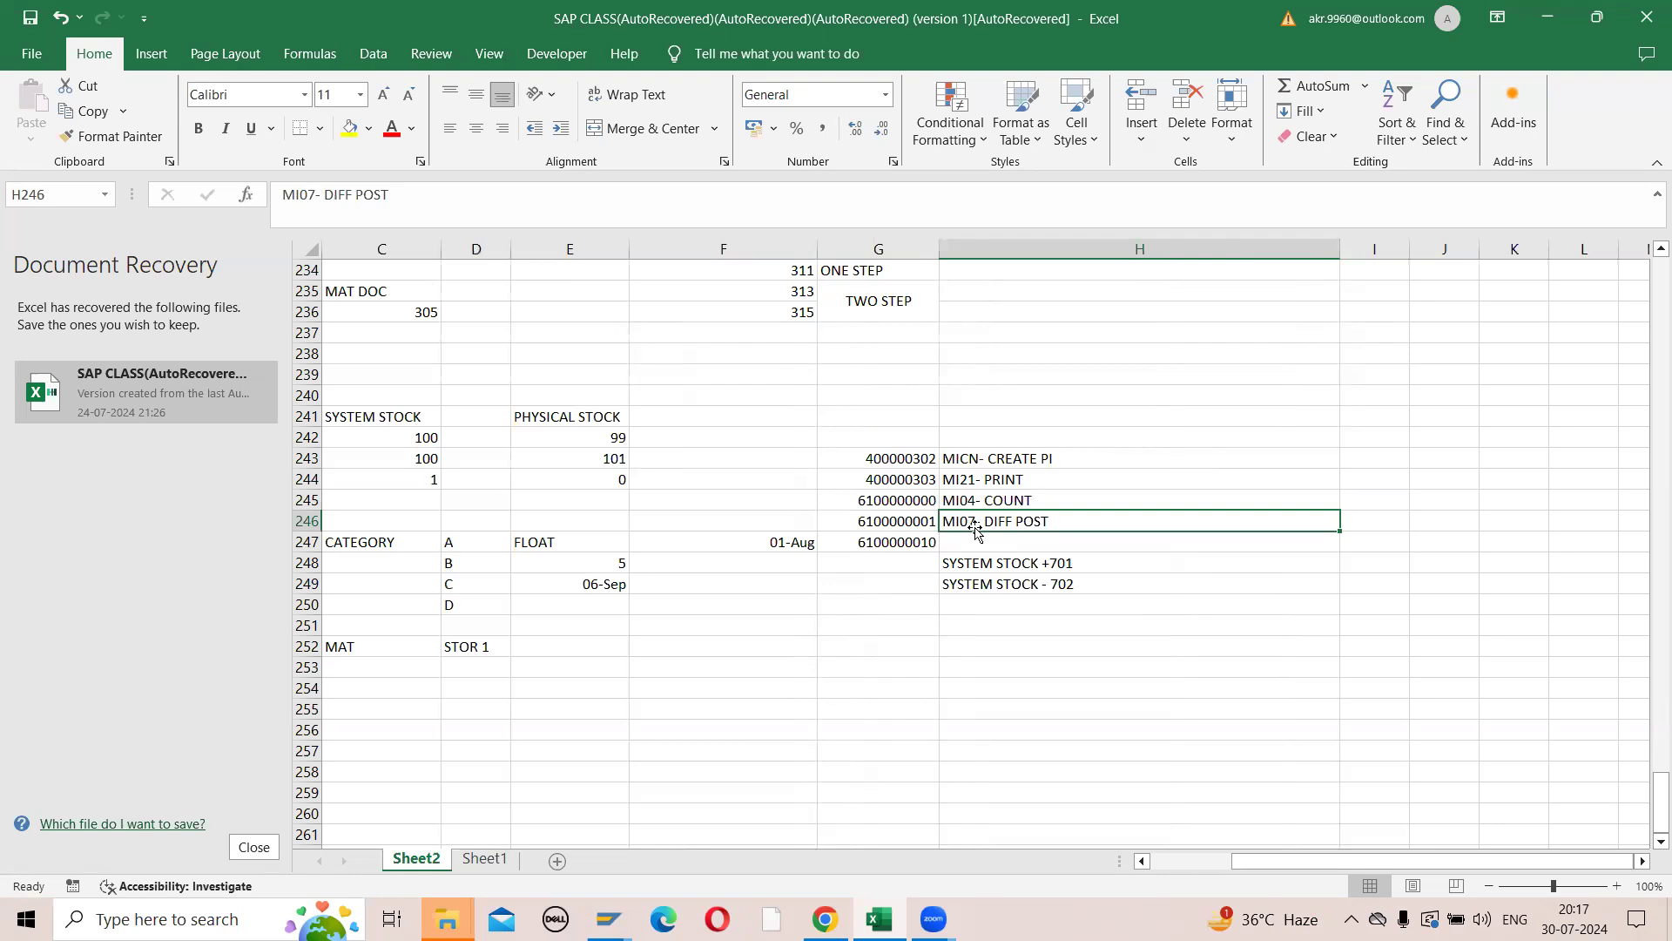
# - Switch from the Excel notes to the Change Material session in SAP and exit it to the SAP Easy Access screen
pyautogui.hotkey('alt', 'Tab')
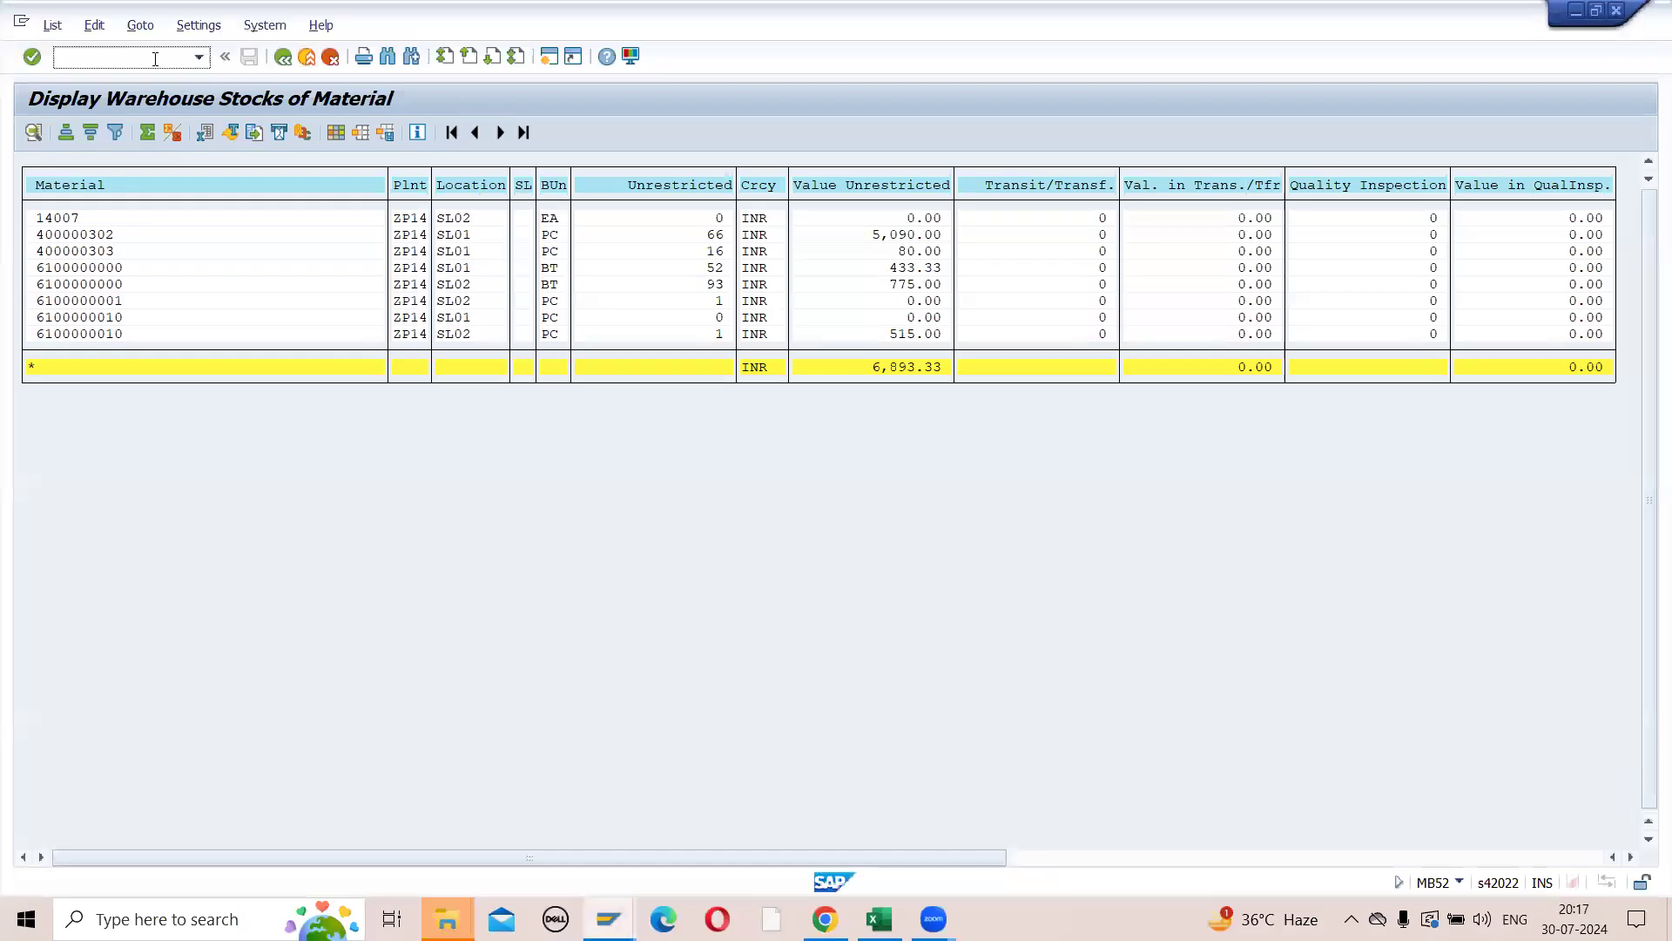
pyautogui.hotkey('alt', 'Tab')
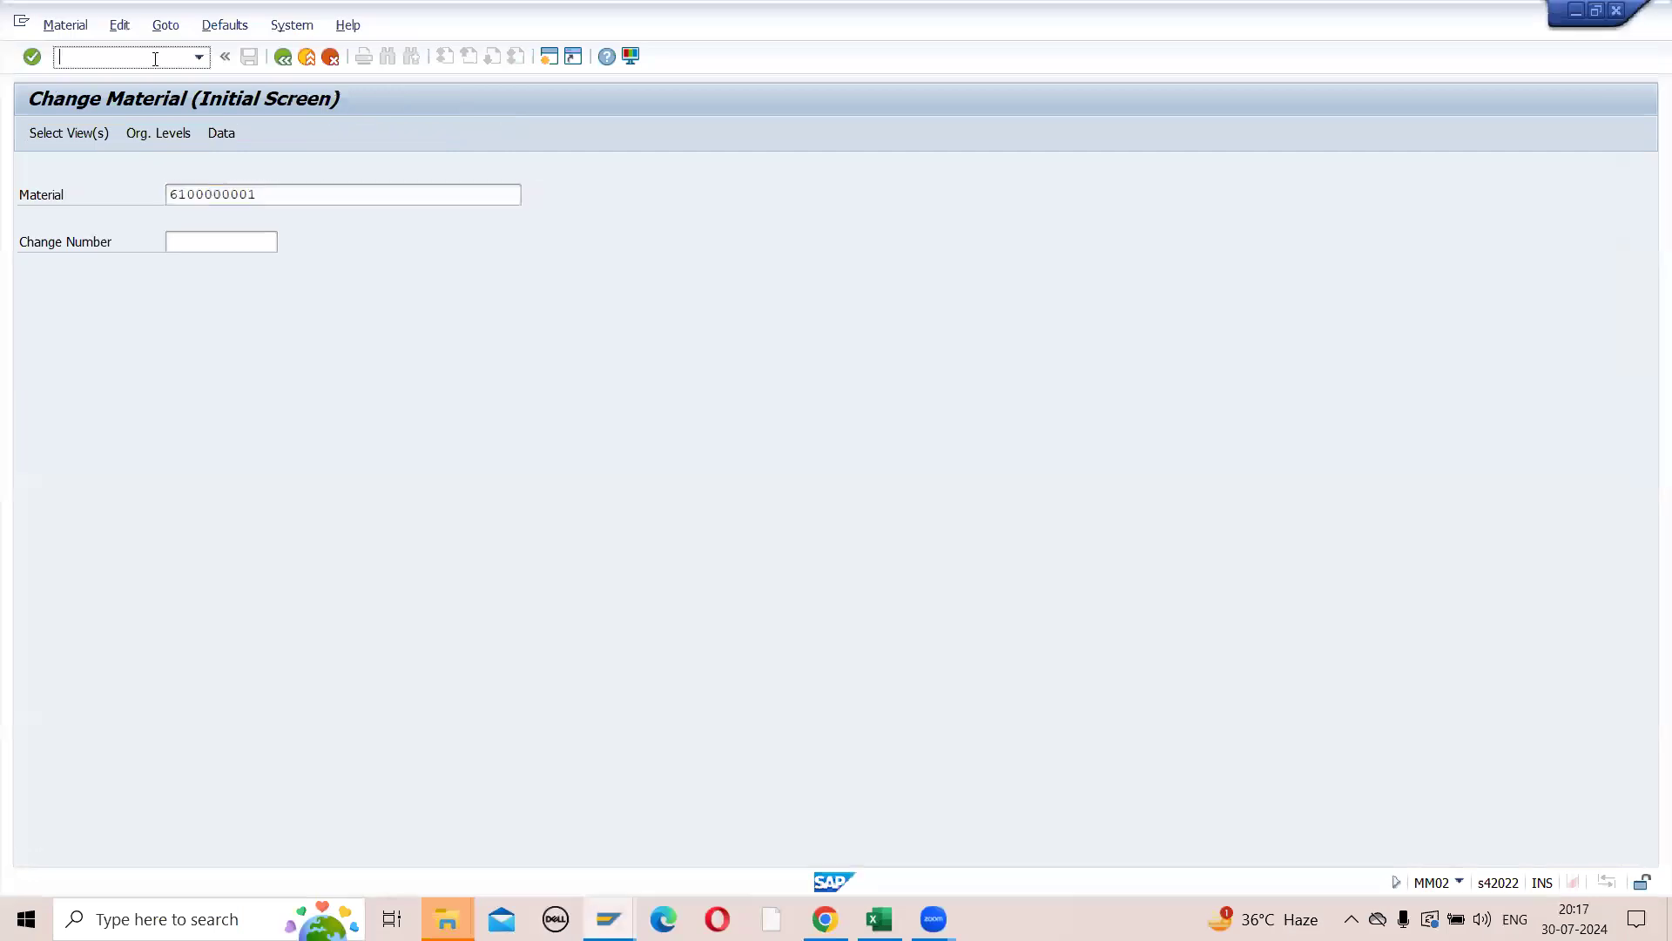
pyautogui.write('/NMM')
pyautogui.click(287, 59)
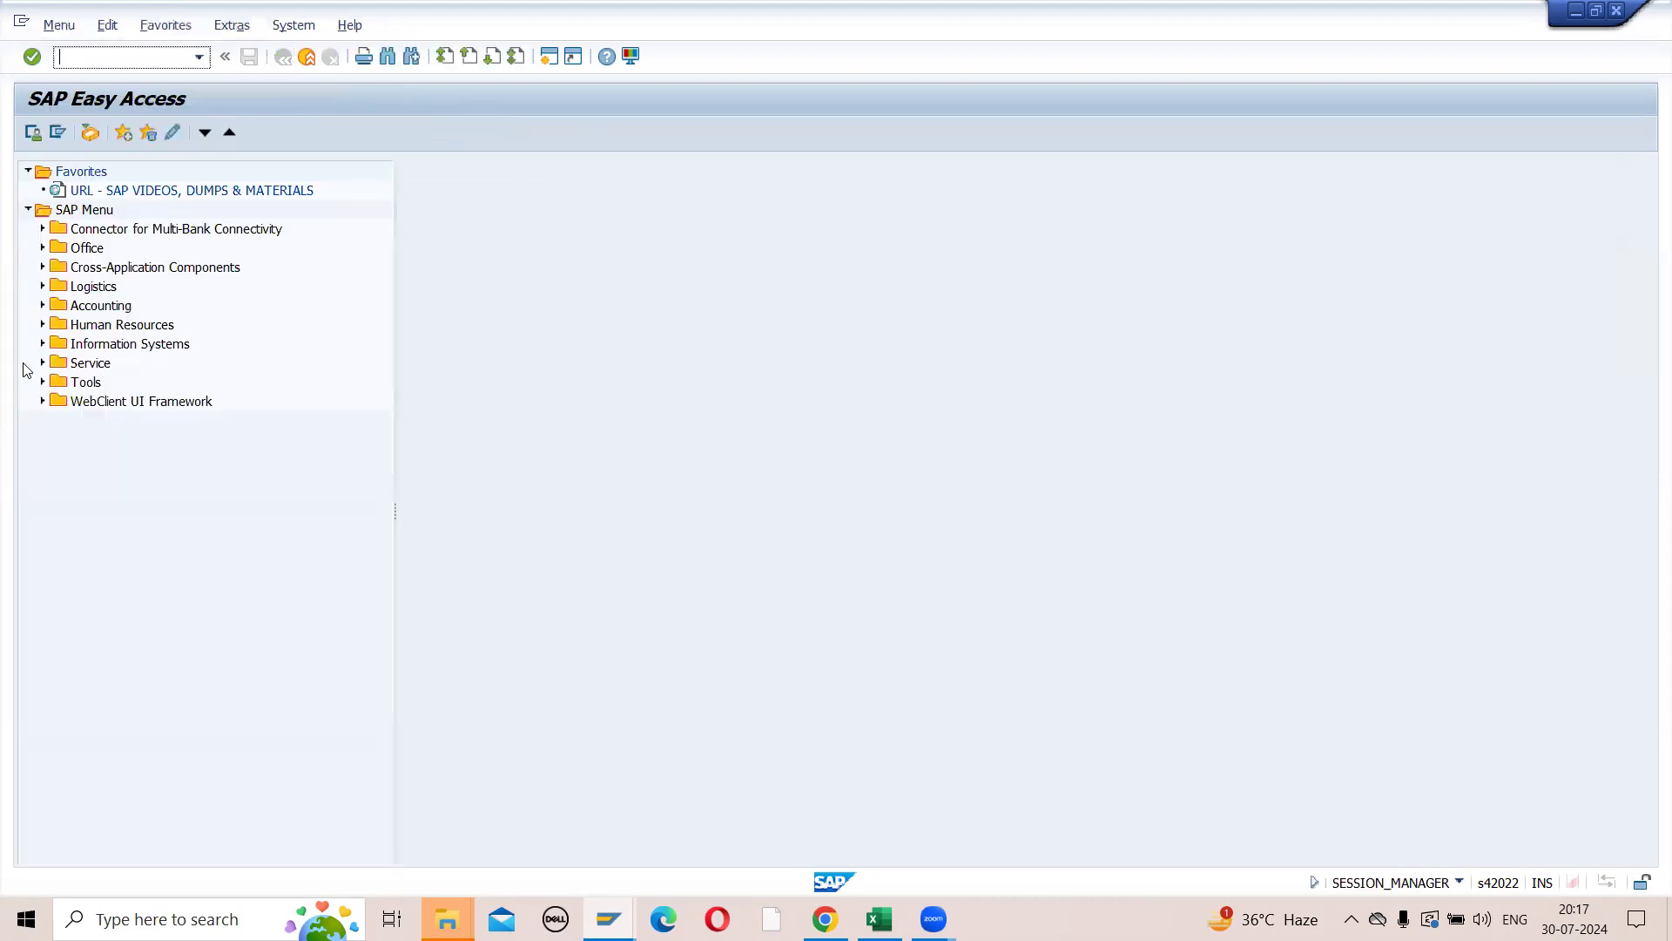
# - Open MICN - Create Physical Inventory Documents from Logistics, Materials Management, Physical Inventory, Special Procedures, Cycle Counting
pyautogui.click(42, 287)
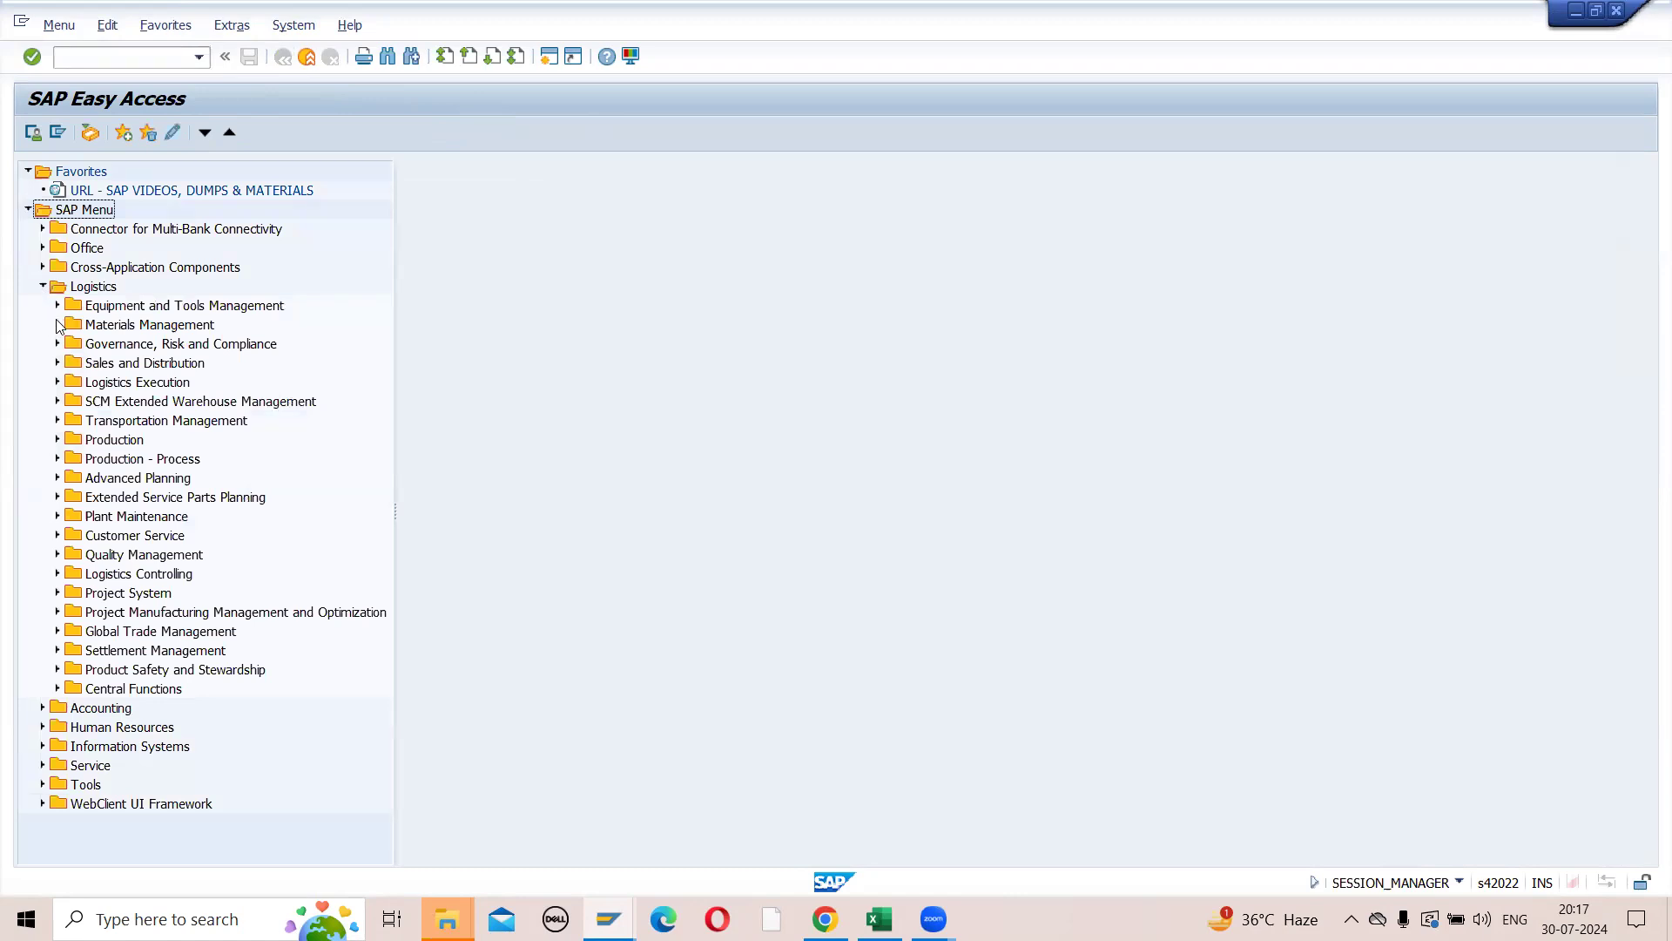
pyautogui.click(57, 325)
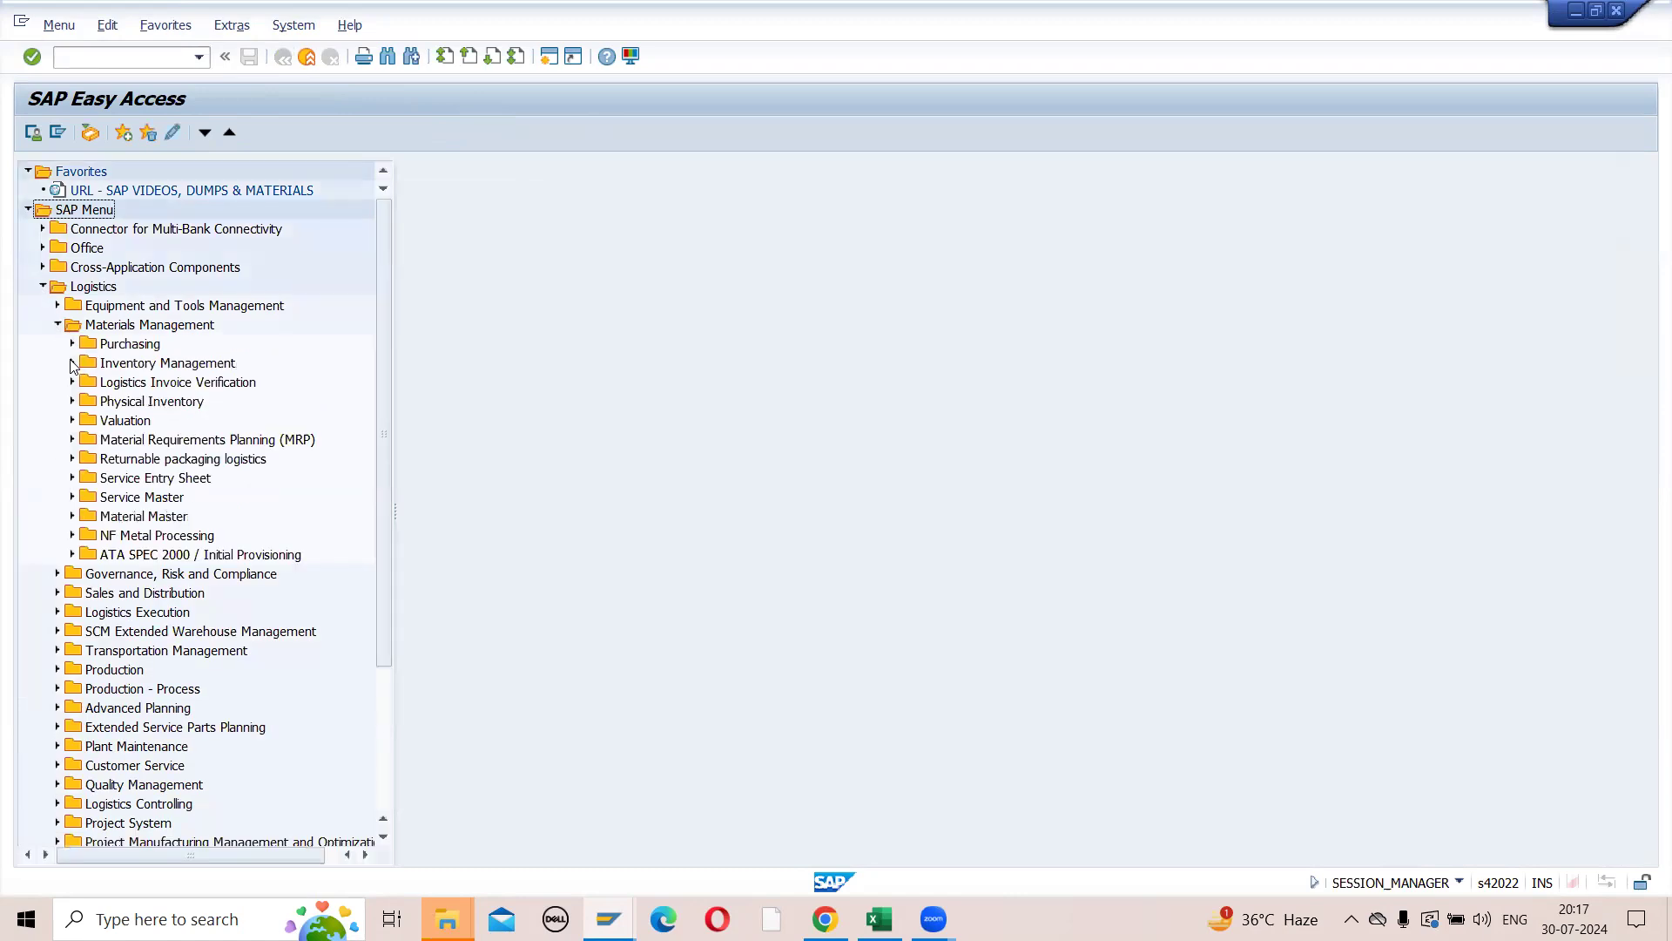
pyautogui.click(72, 402)
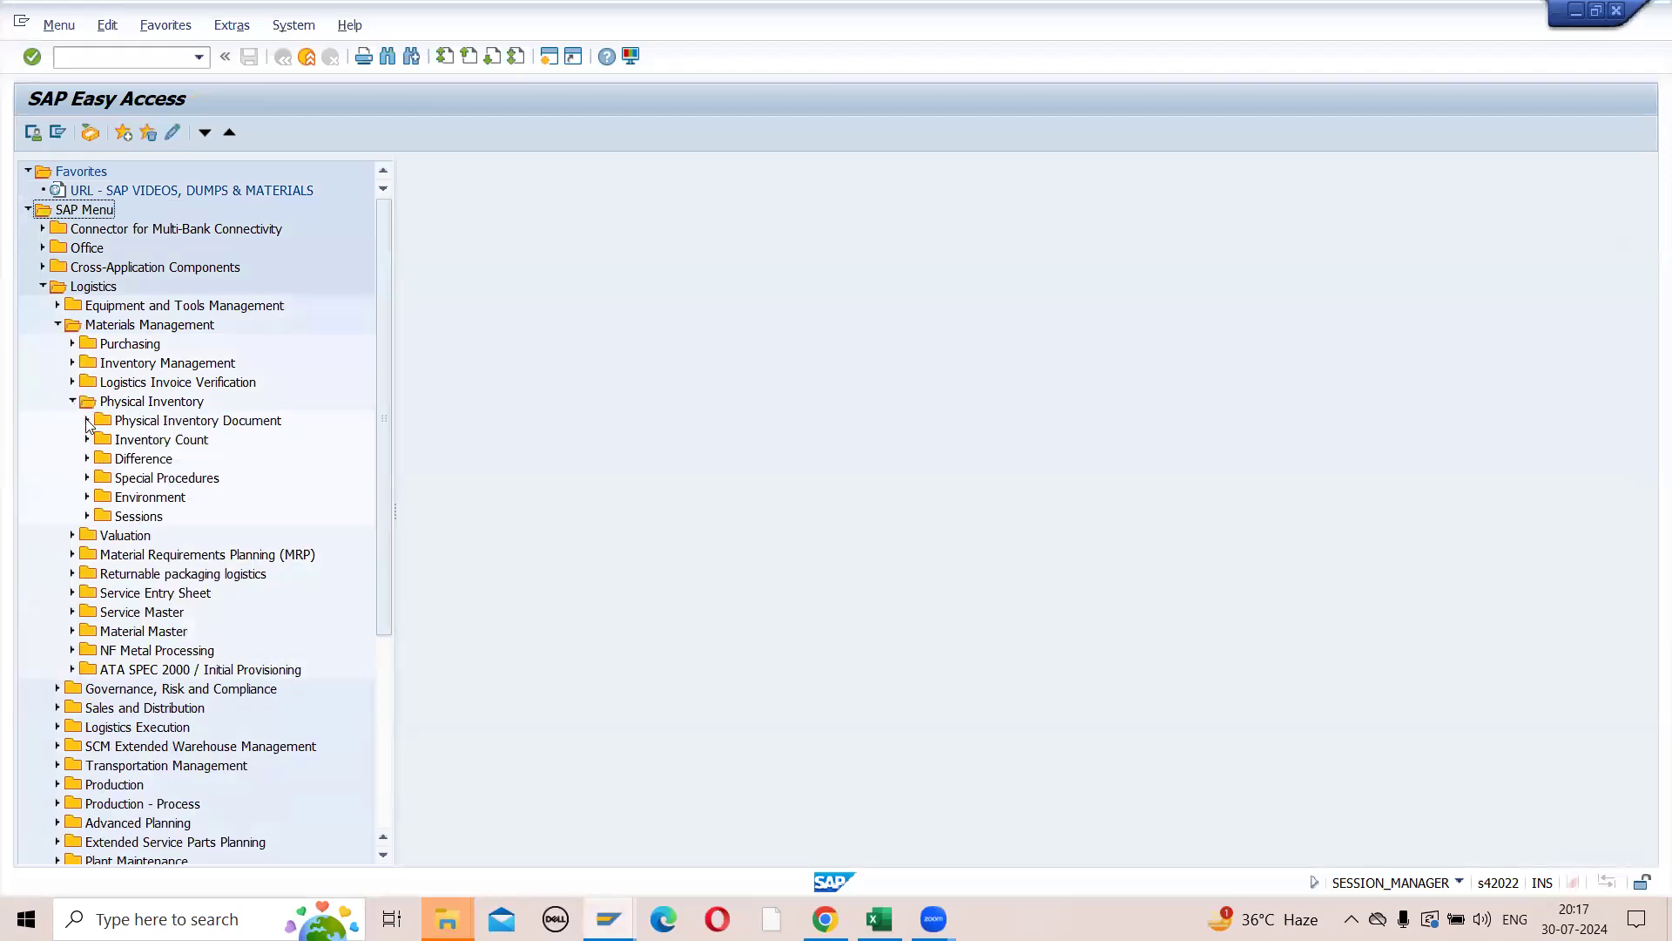
pyautogui.click(87, 420)
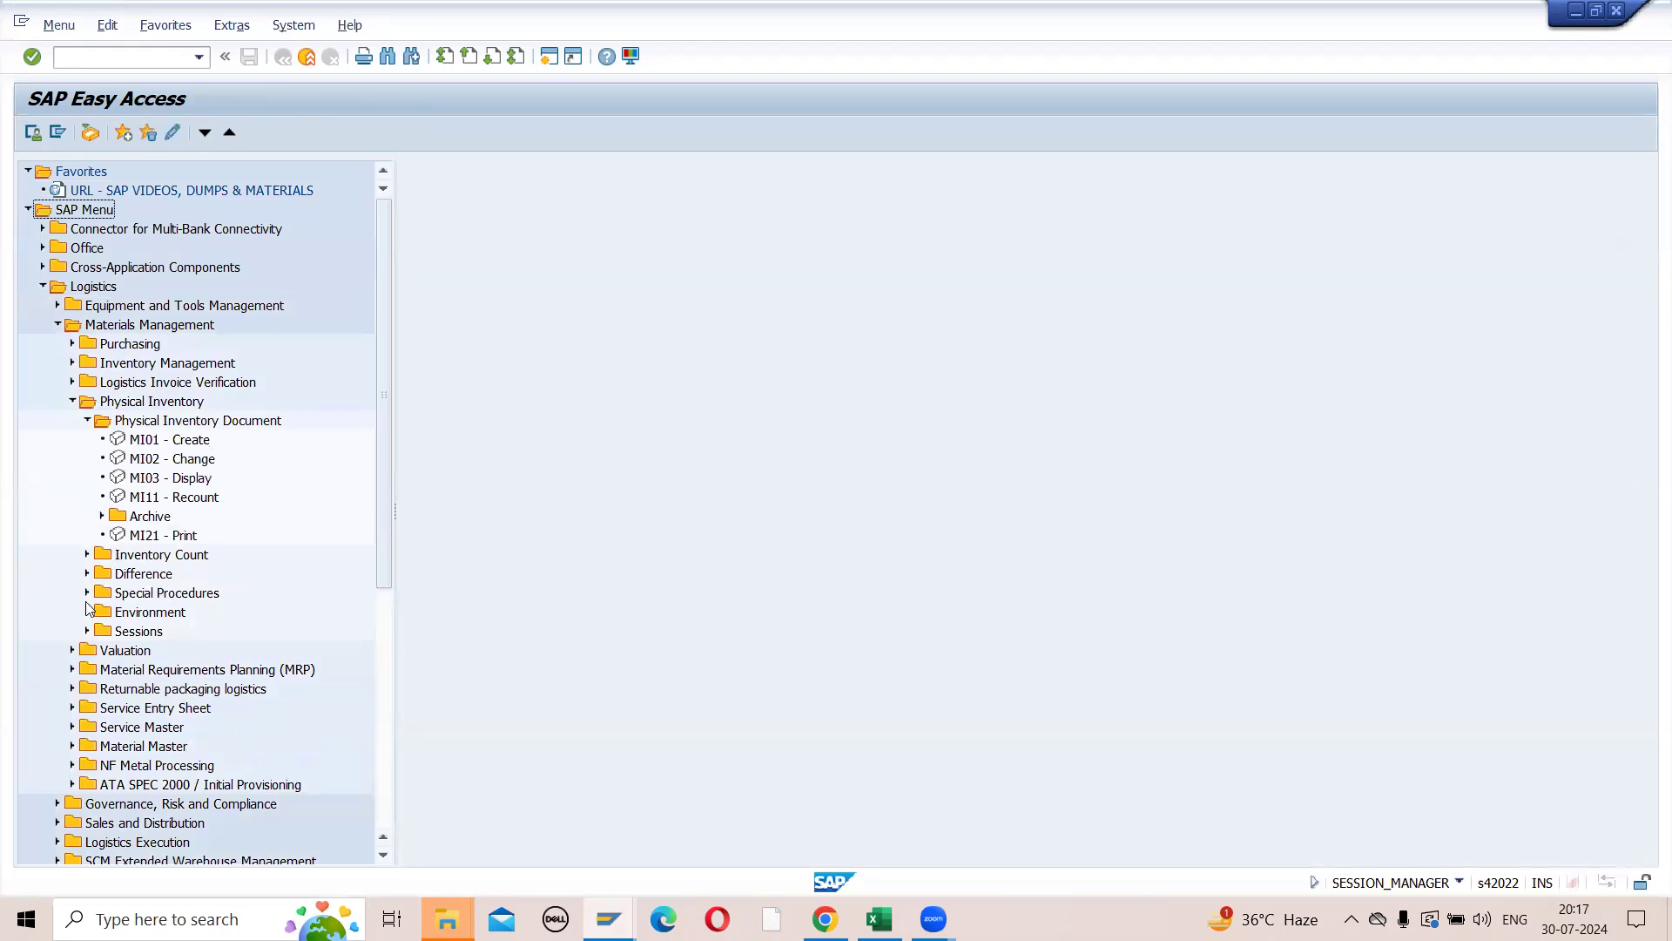
pyautogui.click(87, 593)
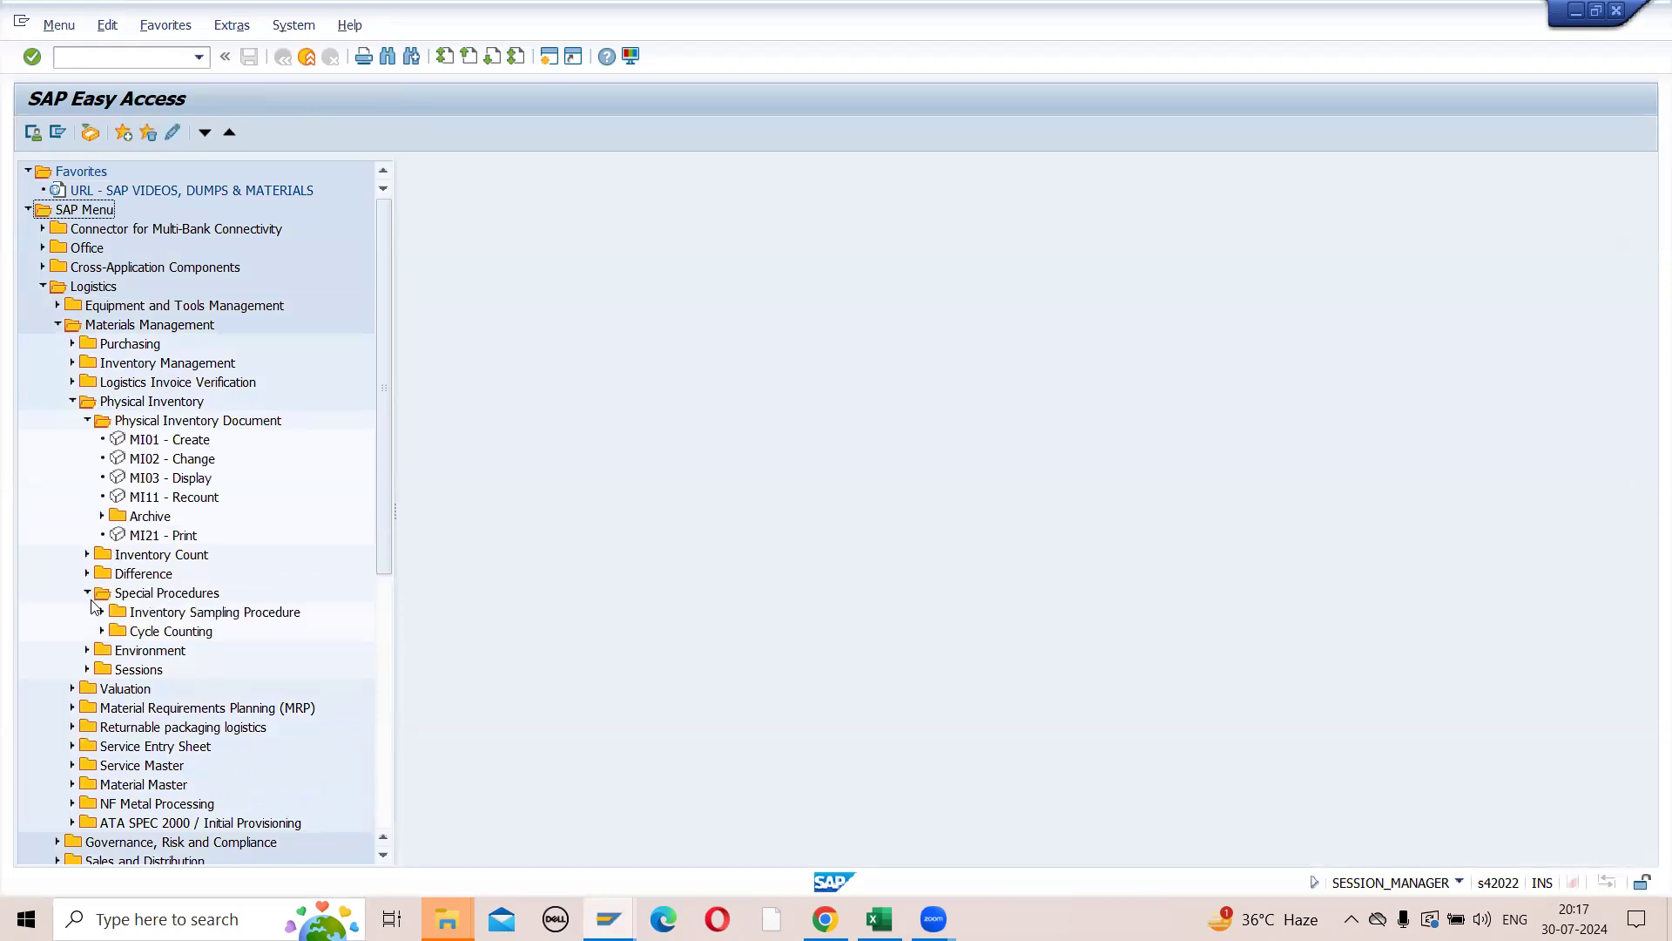
pyautogui.click(87, 421)
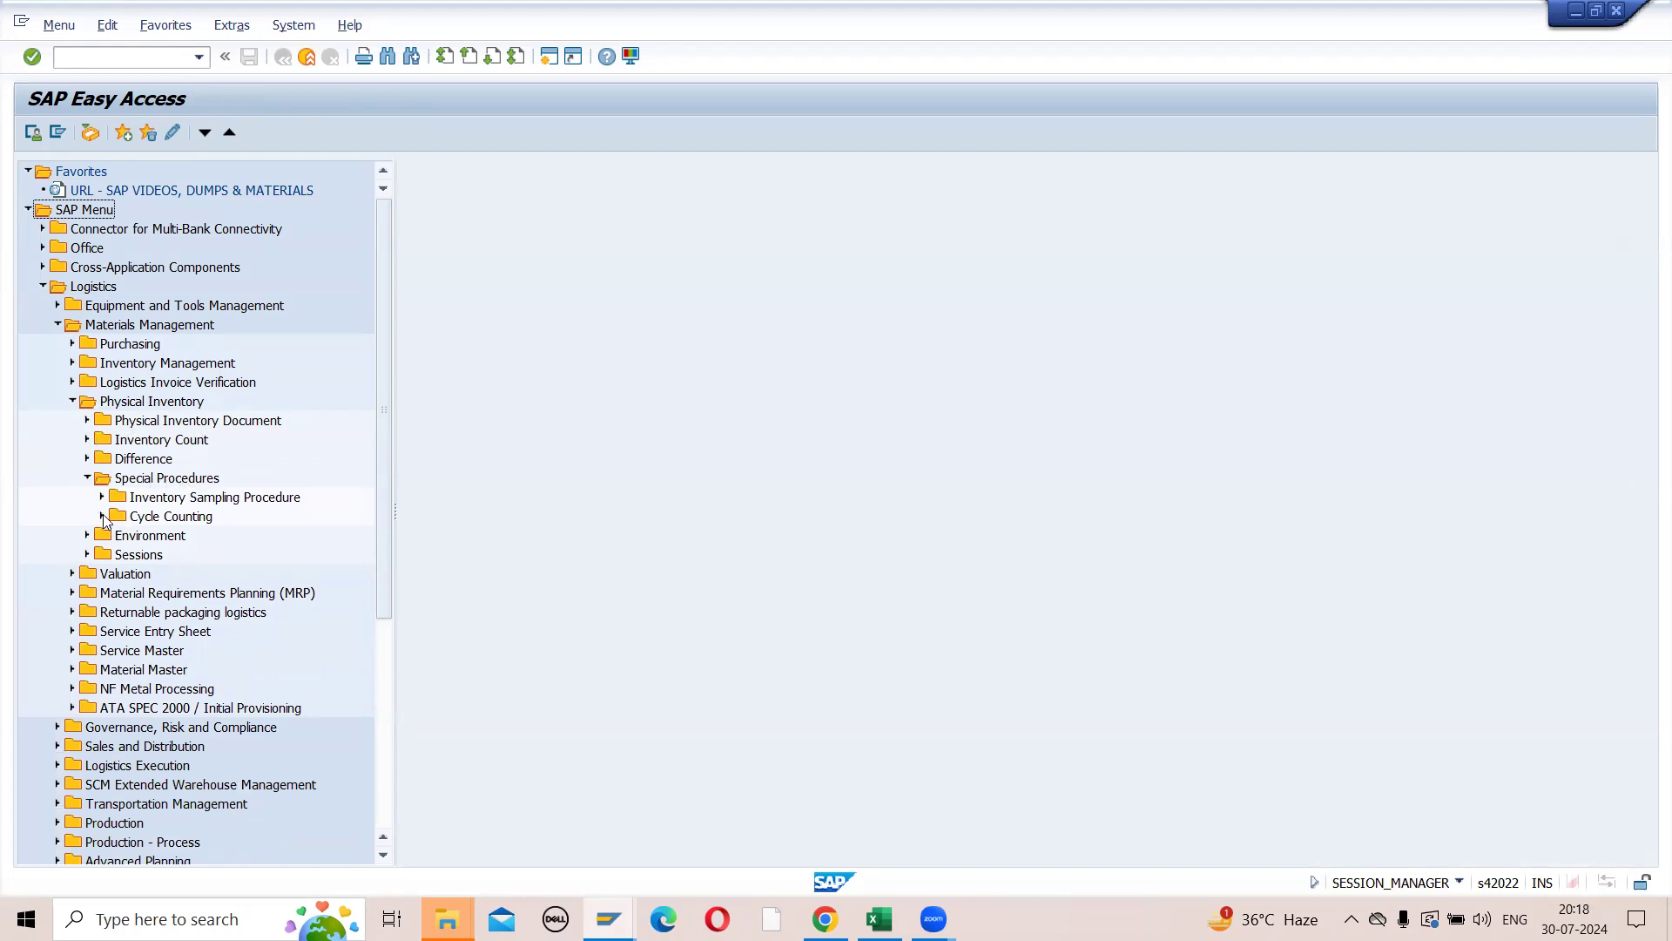
pyautogui.click(103, 517)
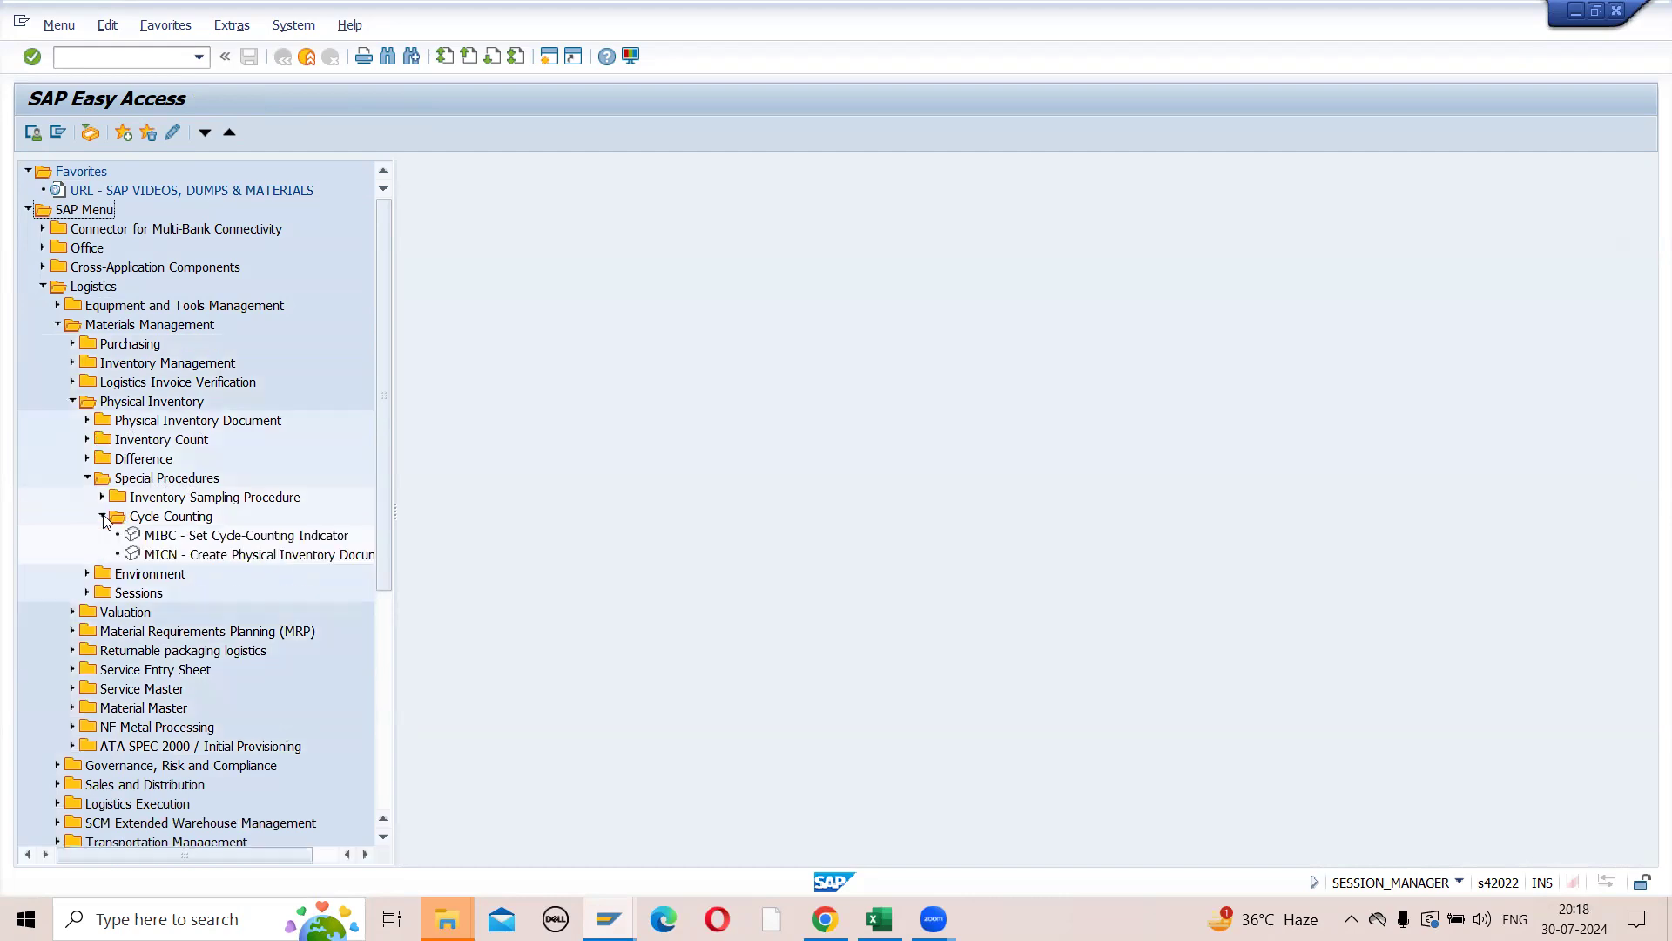
pyautogui.click(157, 559)
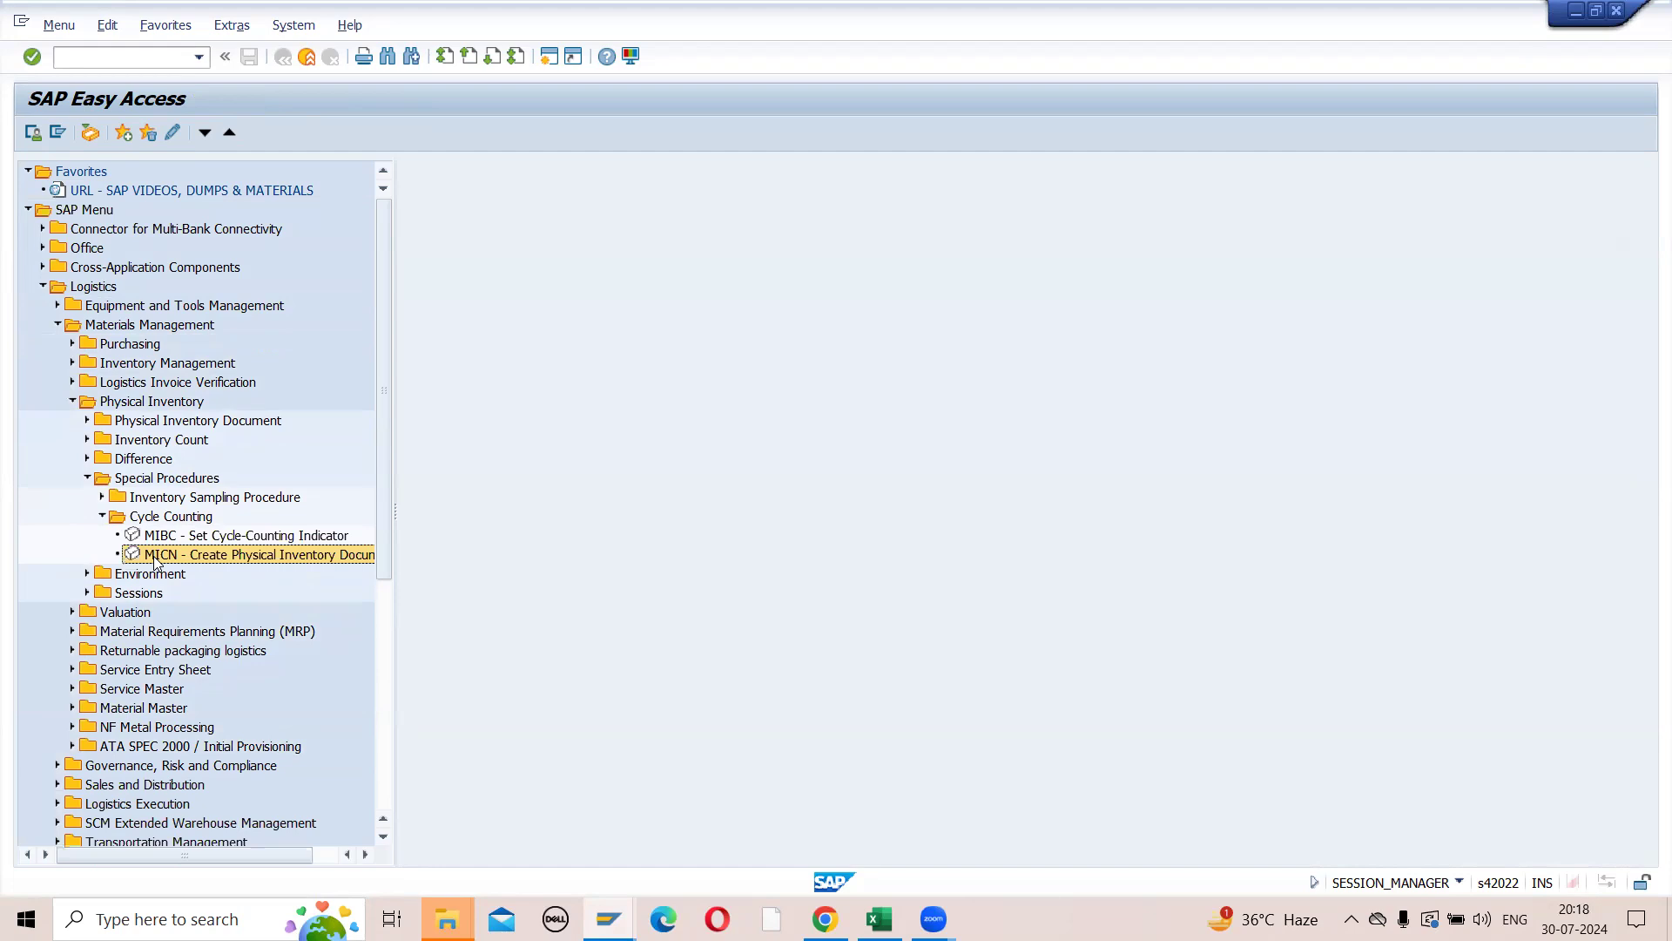
pyautogui.doubleClick(238, 562)
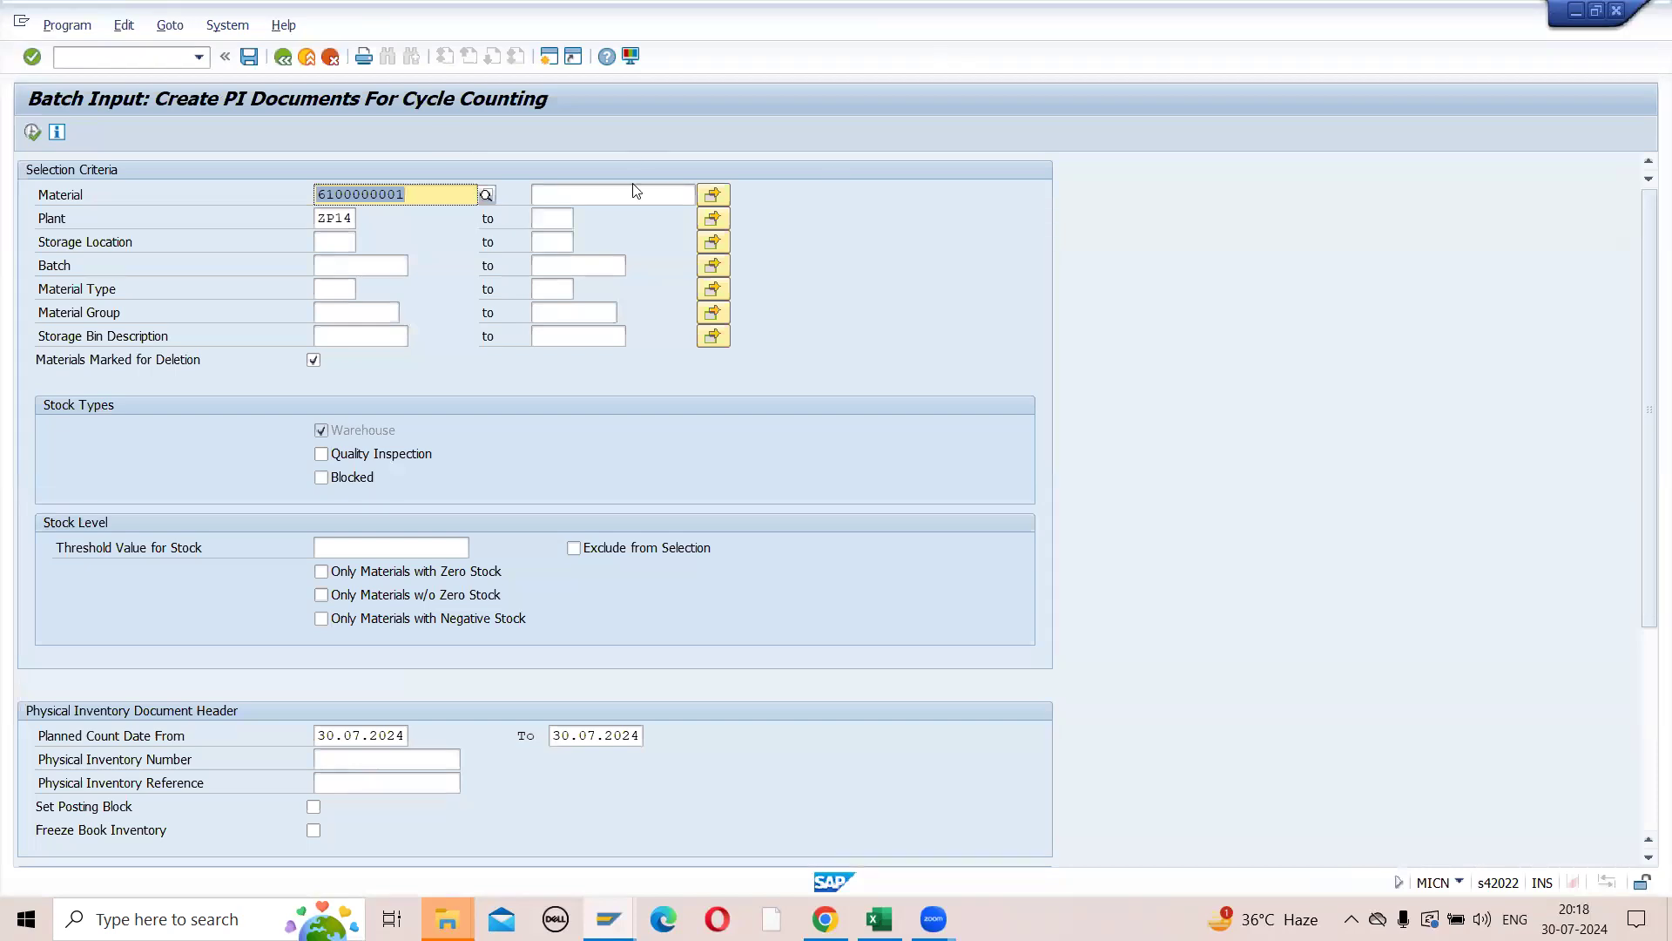
pyautogui.click(713, 194)
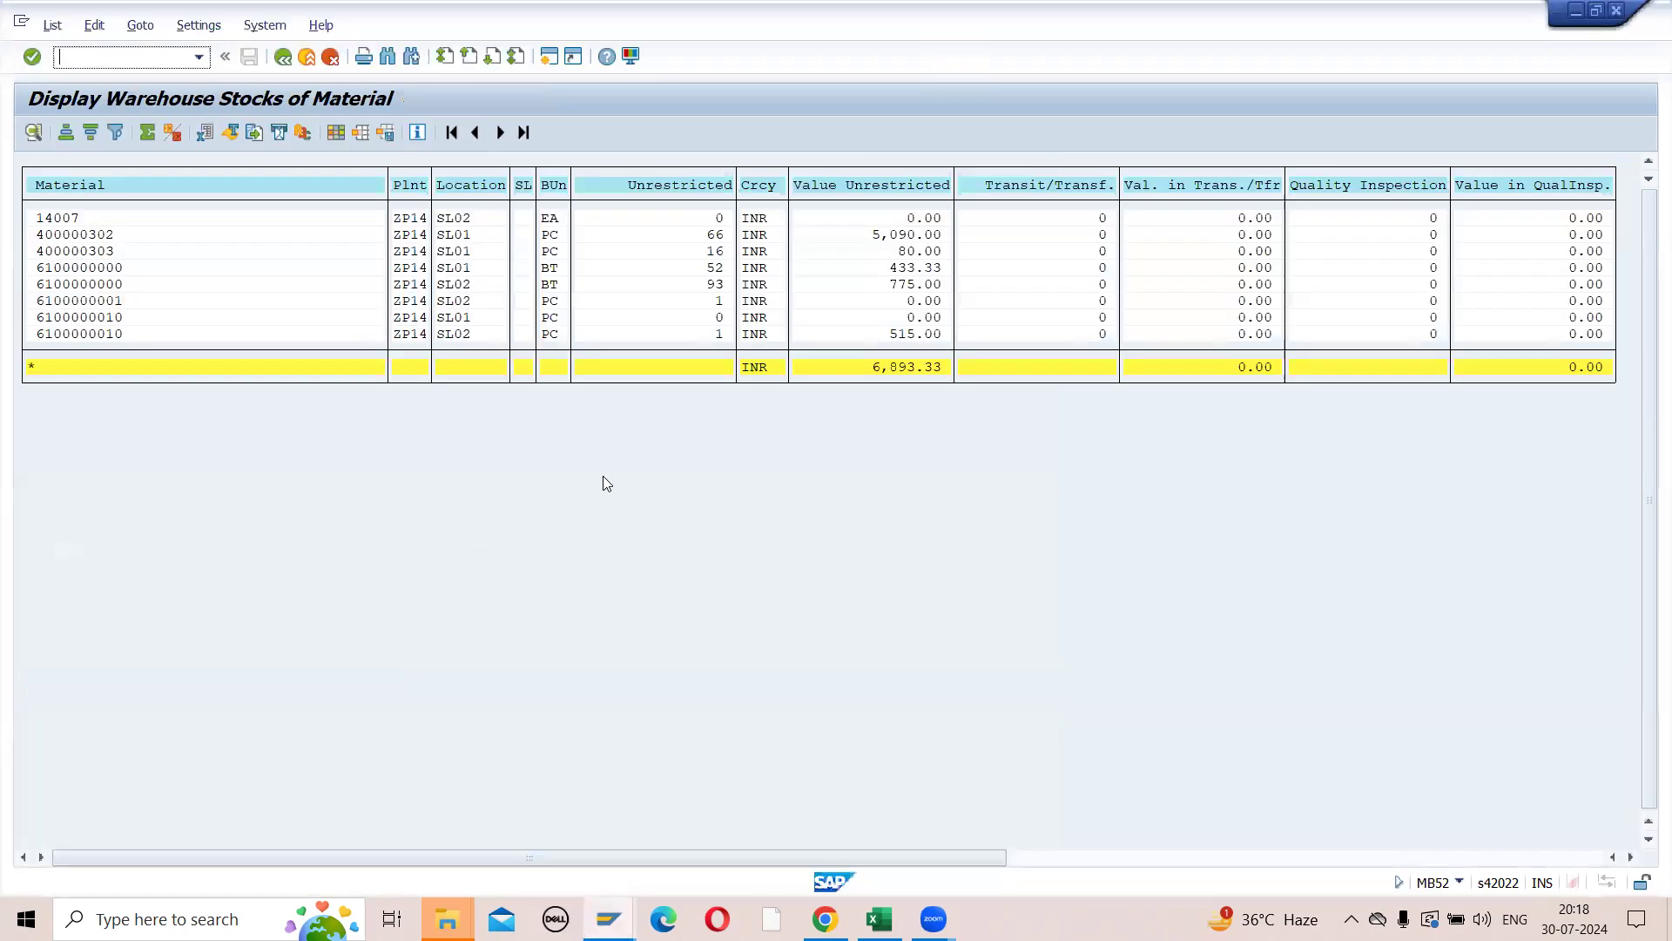
pyautogui.hotkey('alt', 'Tab')
pyautogui.moveTo(908, 489); pyautogui.dragTo(903, 540)
pyautogui.click(903, 542)
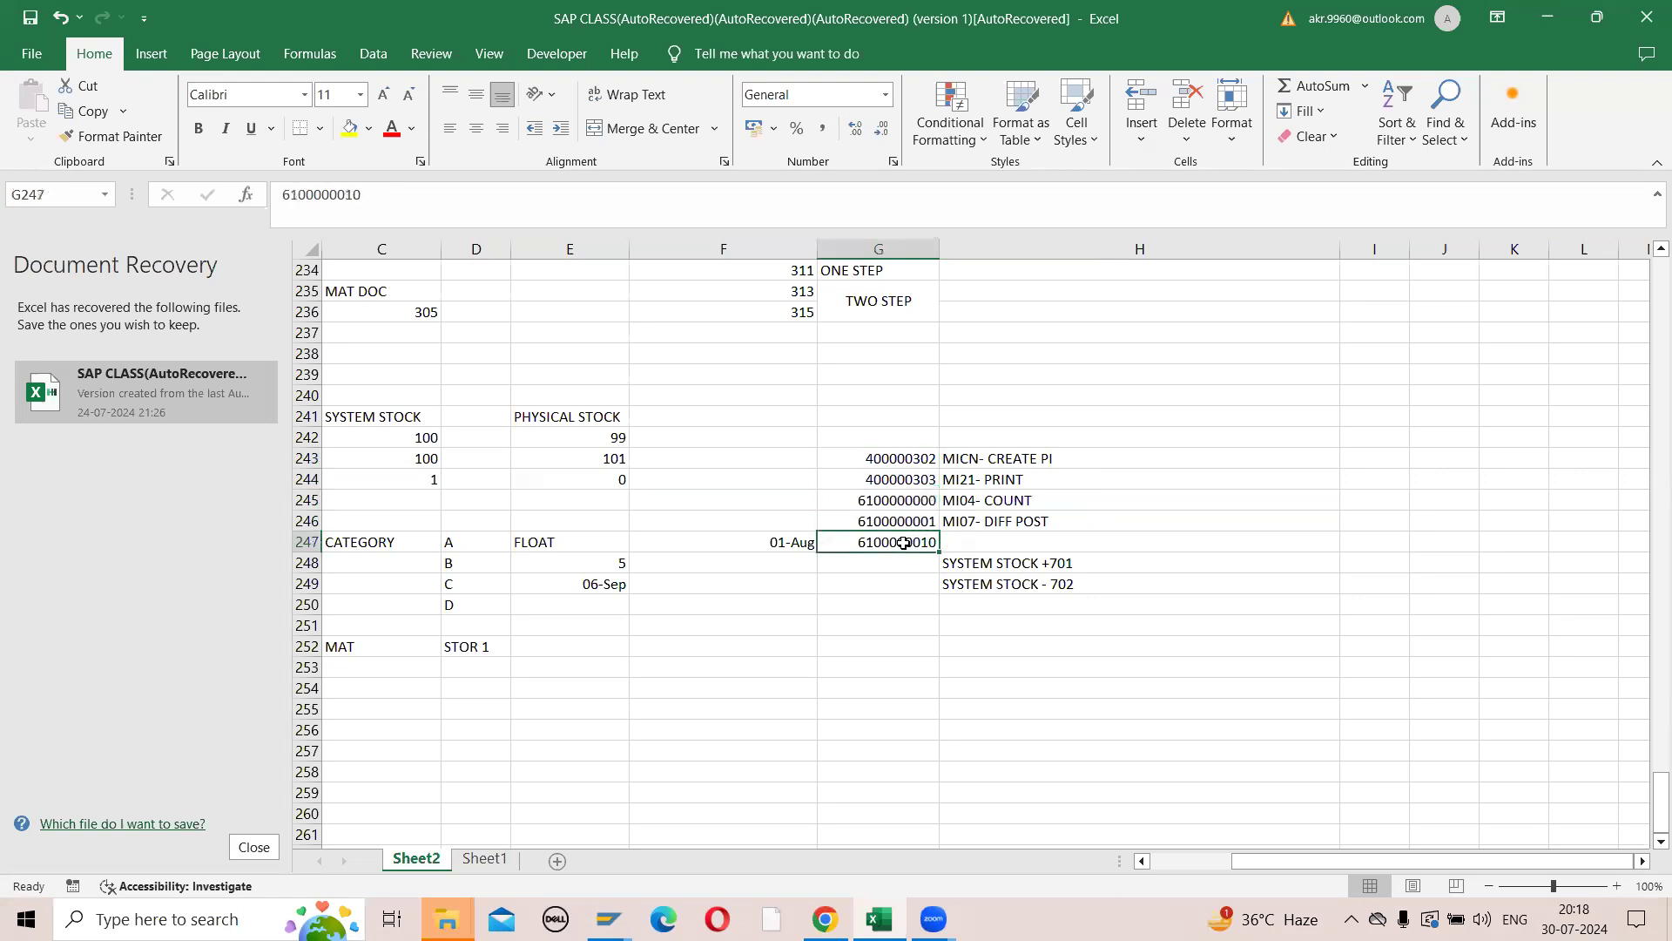
pyautogui.press('Delete')
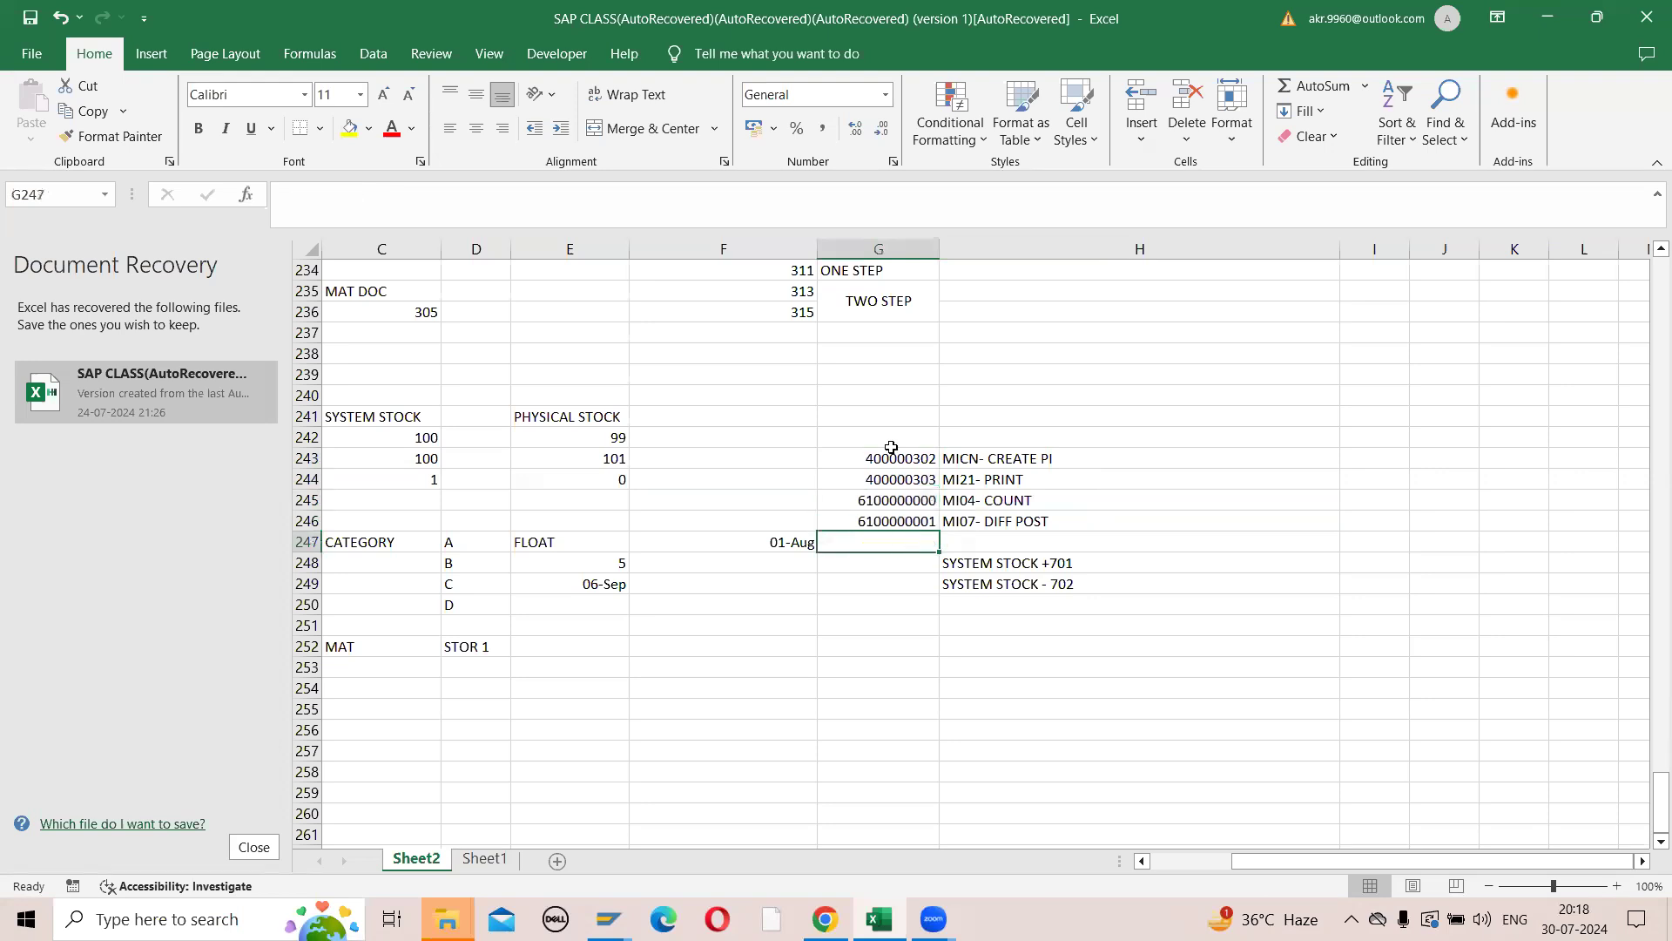
pyautogui.moveTo(905, 458); pyautogui.dragTo(912, 521)
pyautogui.hotkey('ctrl', 'c')
pyautogui.hotkey('alt', 'Tab')
pyautogui.hotkey('alt', 'Tab')
pyautogui.hotkey('alt', 'Tab')
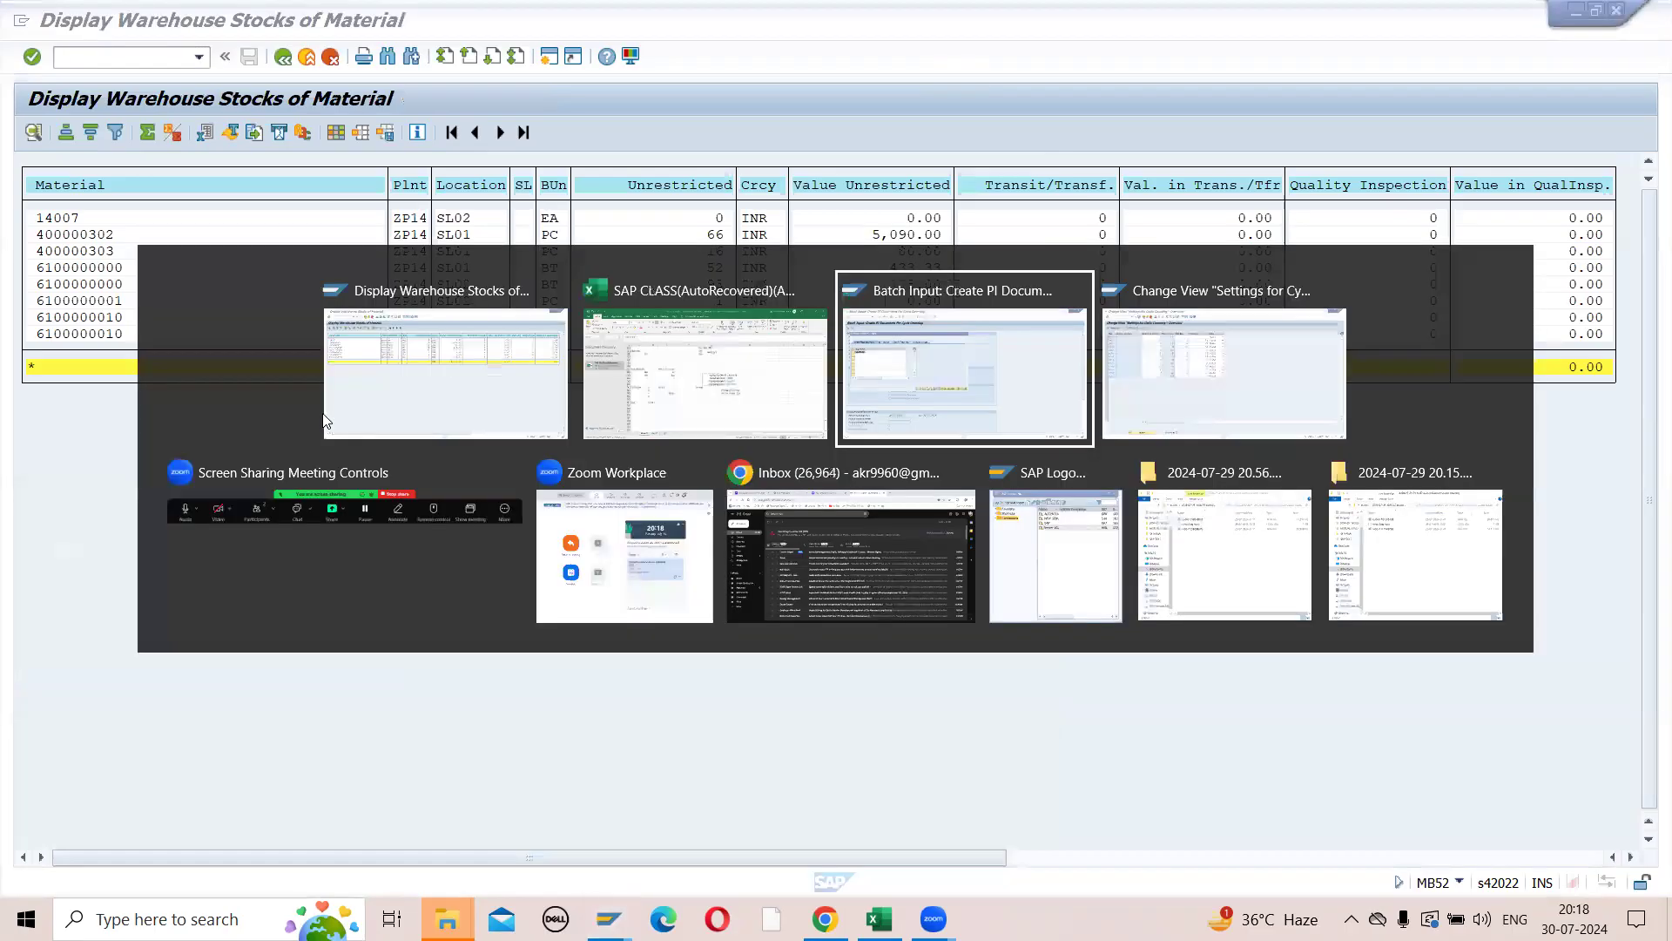
pyautogui.hotkey('ctrl', 'v')
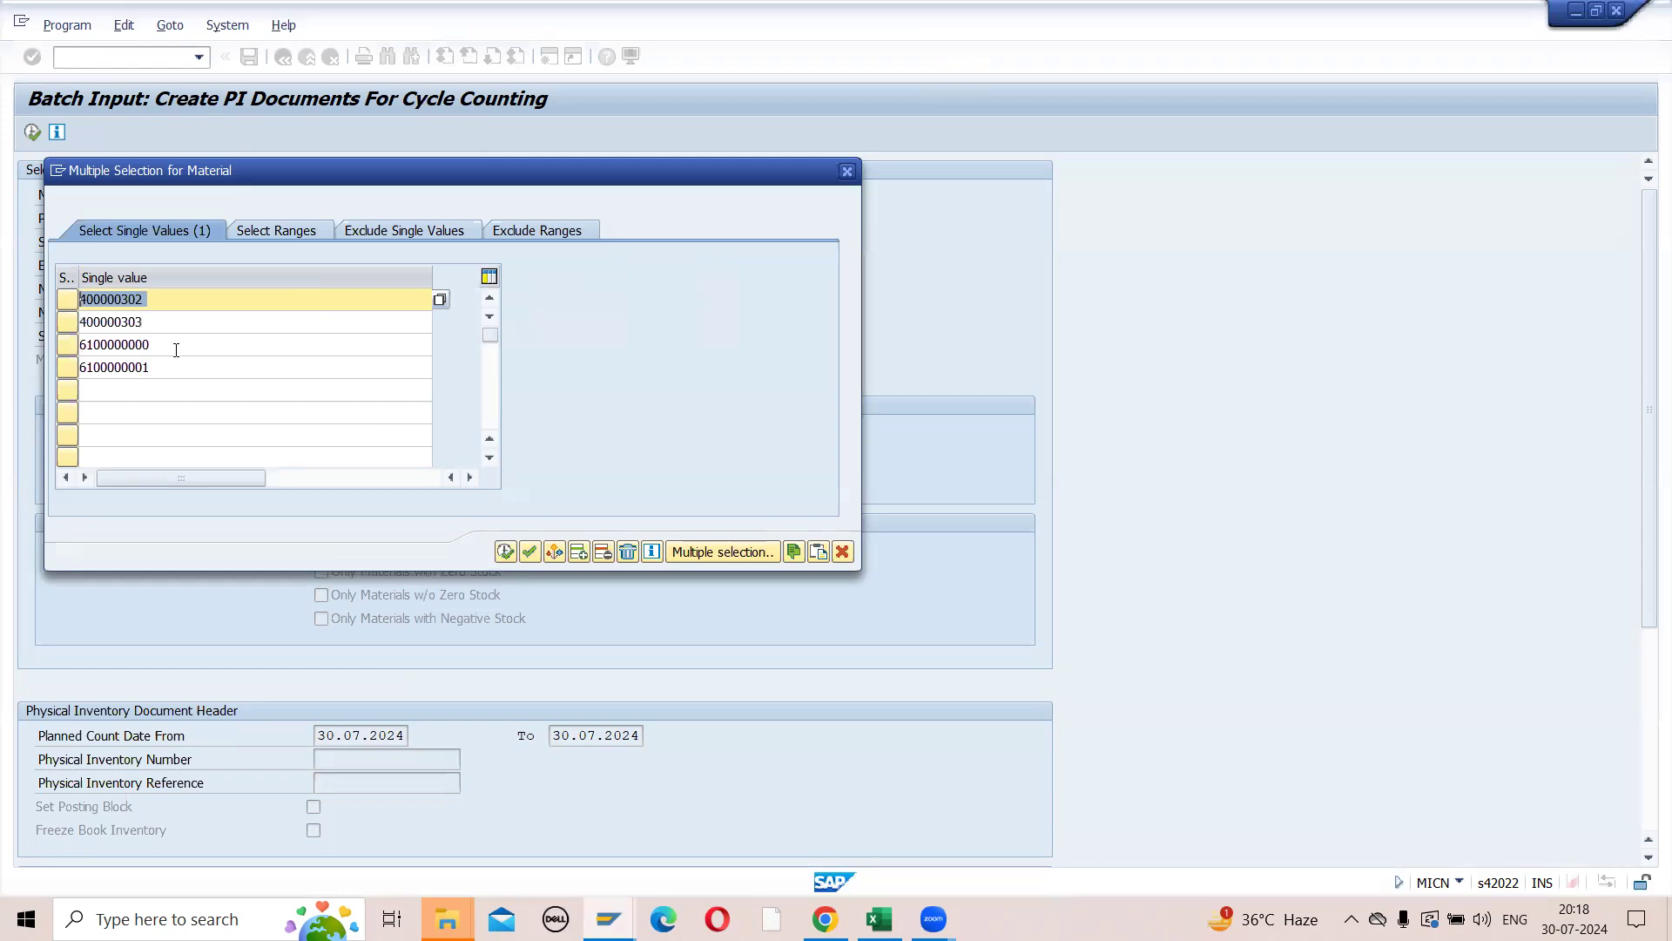
pyautogui.click(502, 550)
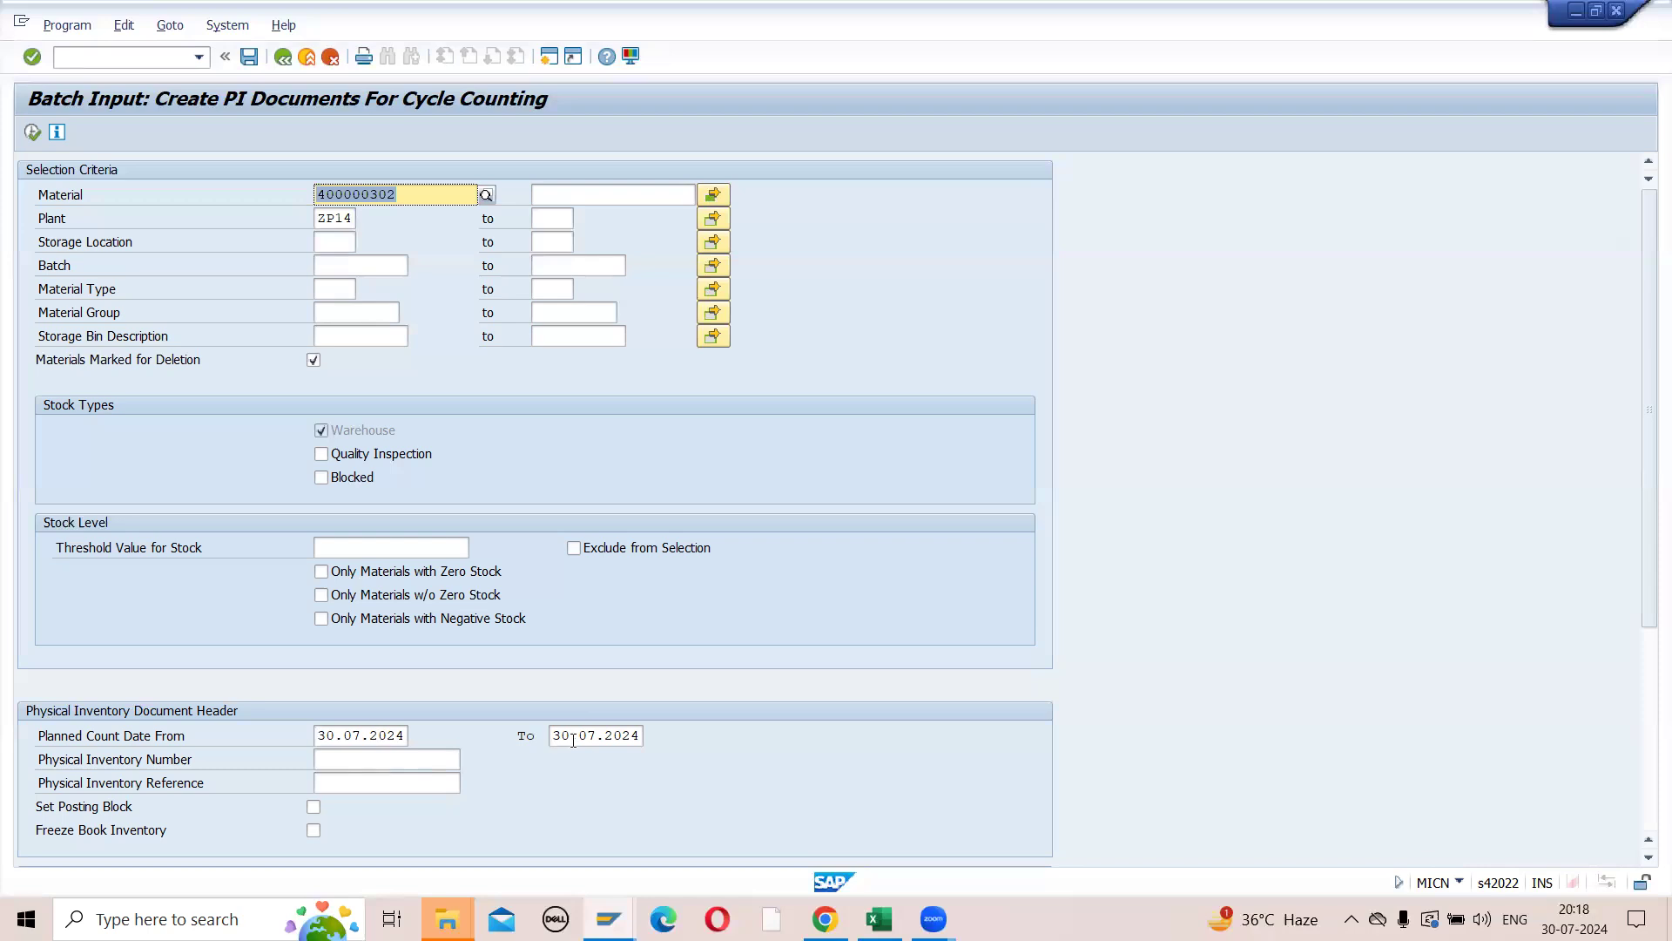
pyautogui.click(32, 133)
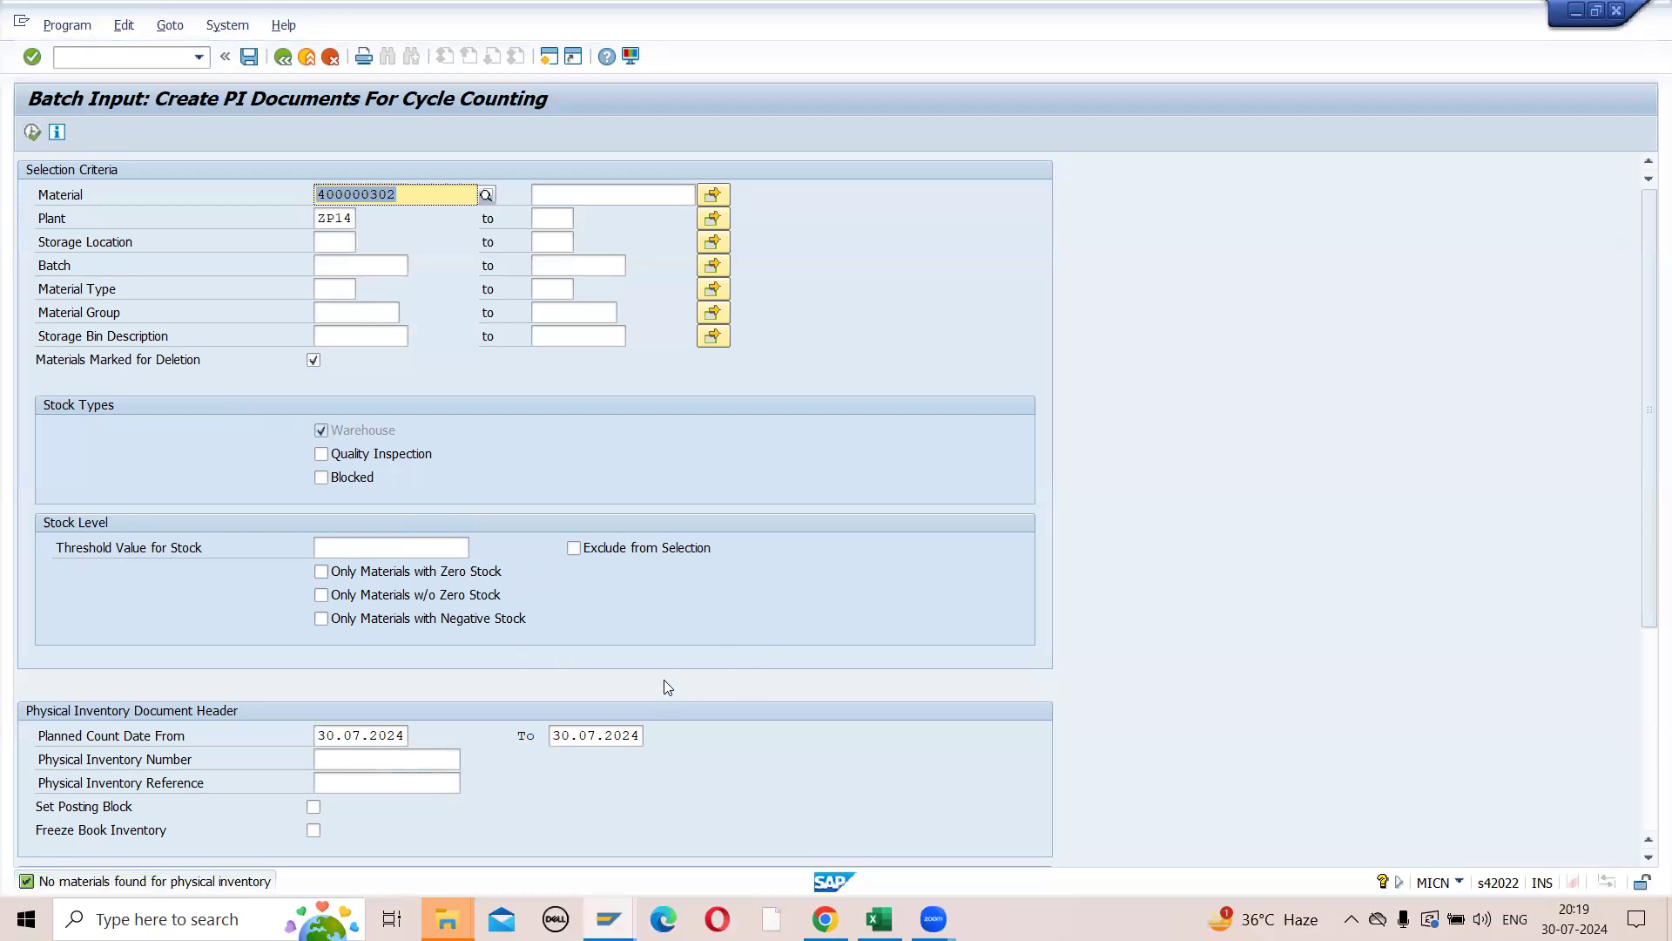
# - Set the end of the planned count date range to 31.08.2024 and execute the MICN selection again
pyautogui.click(599, 735)
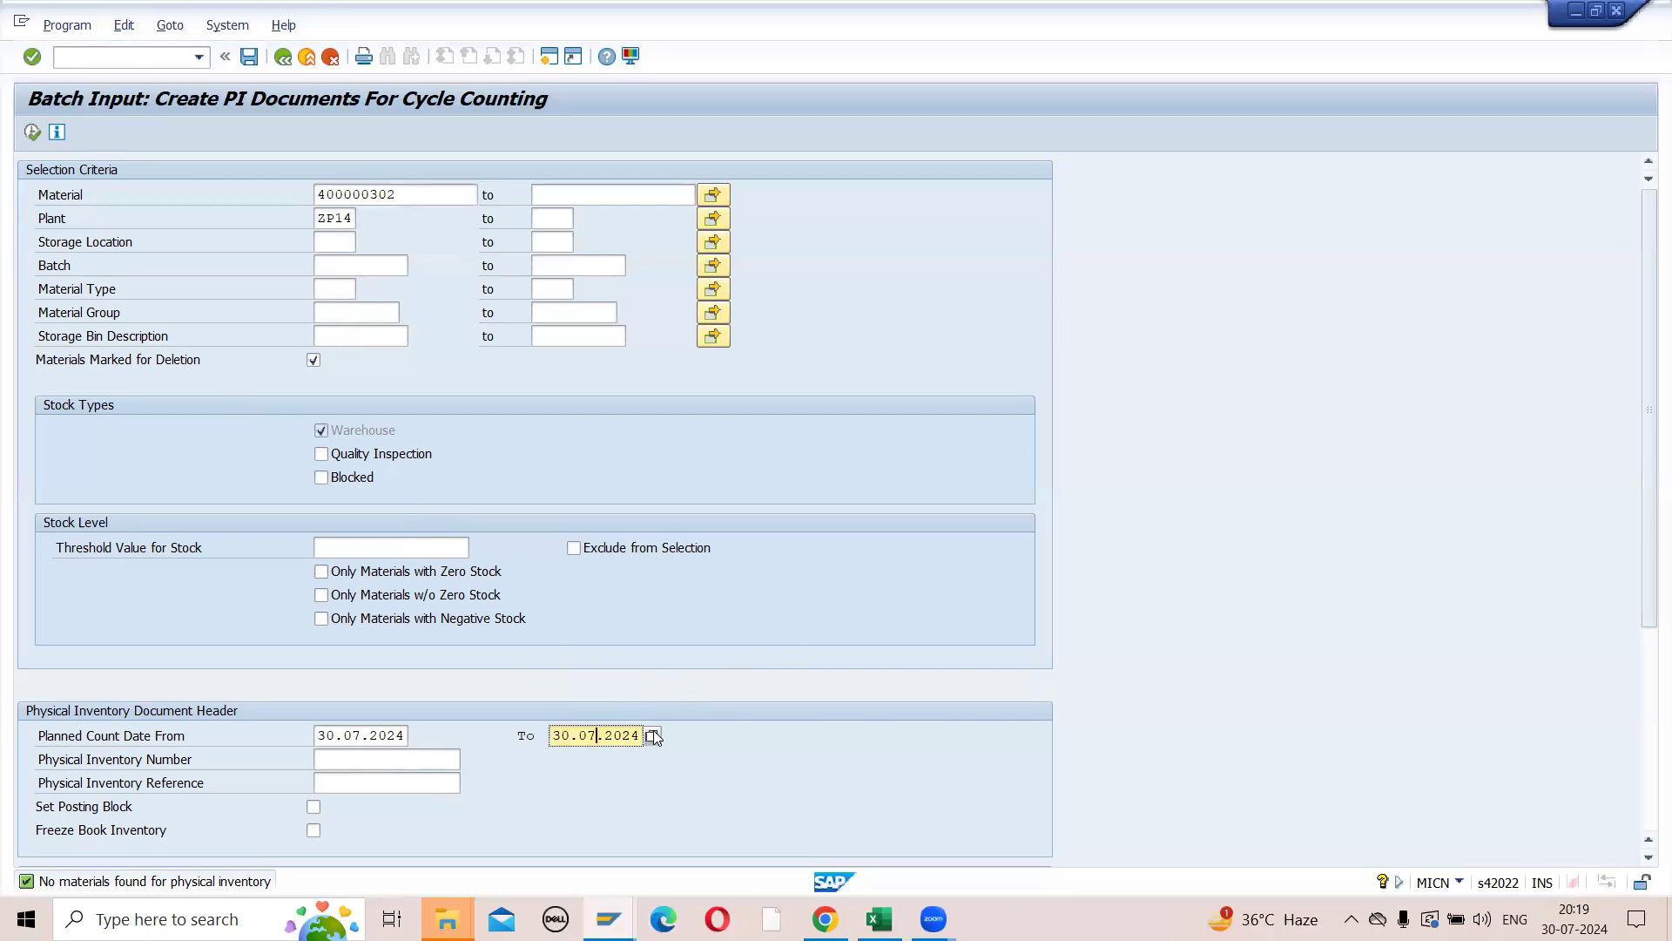
pyautogui.click(652, 735)
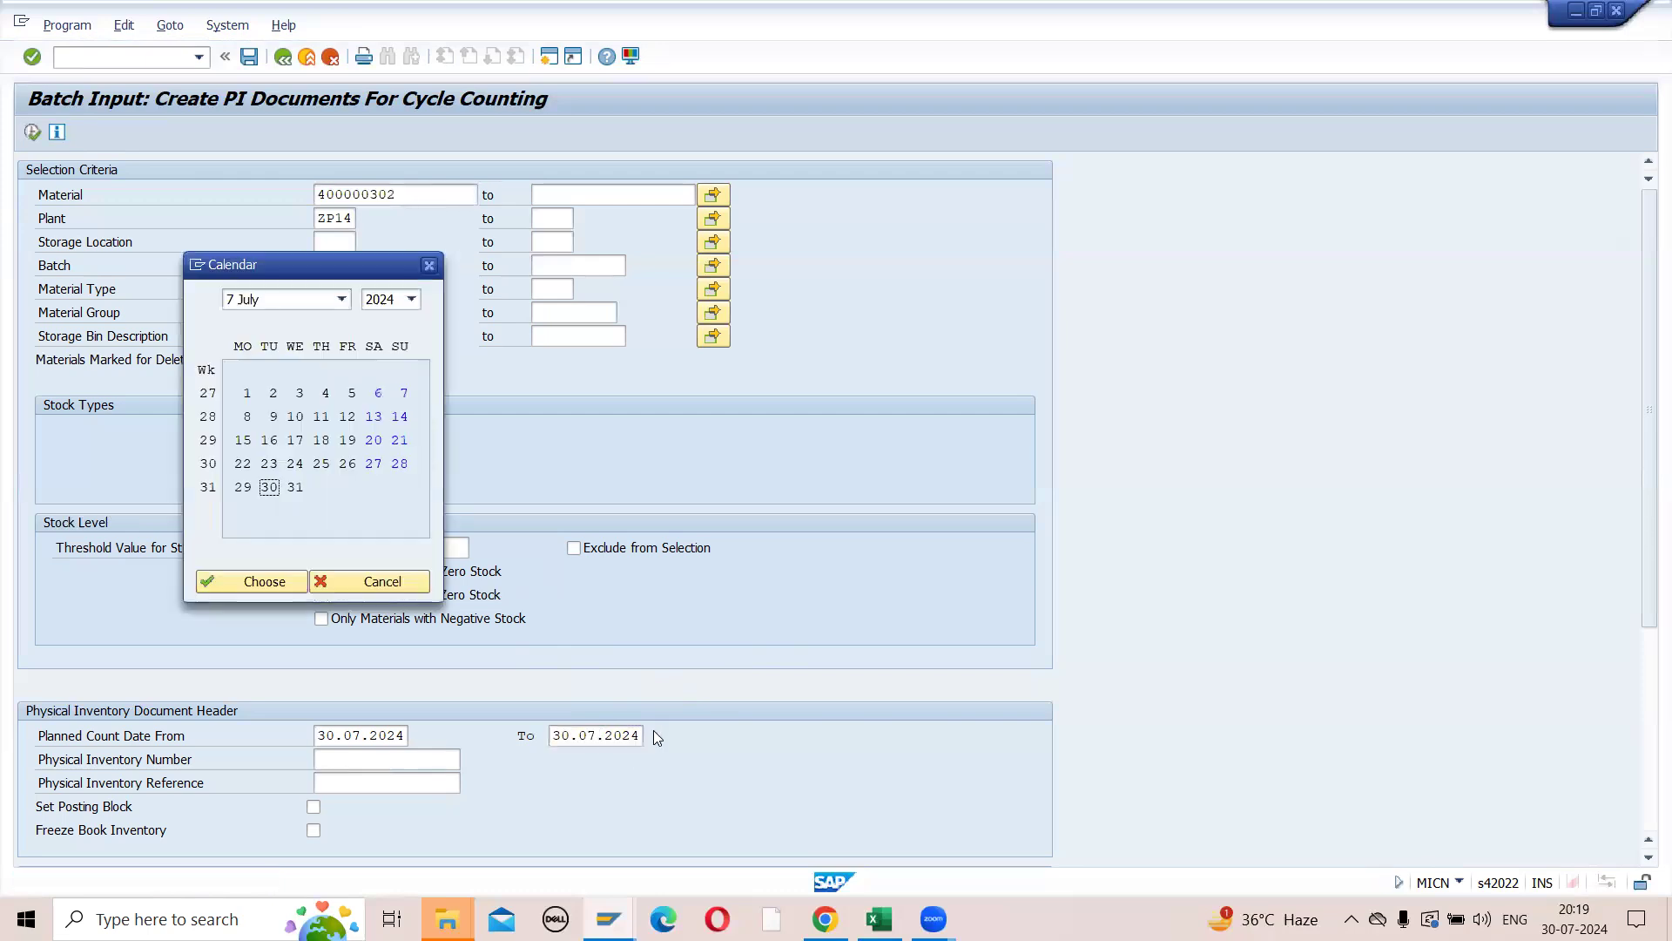
pyautogui.click(343, 299)
pyautogui.click(281, 472)
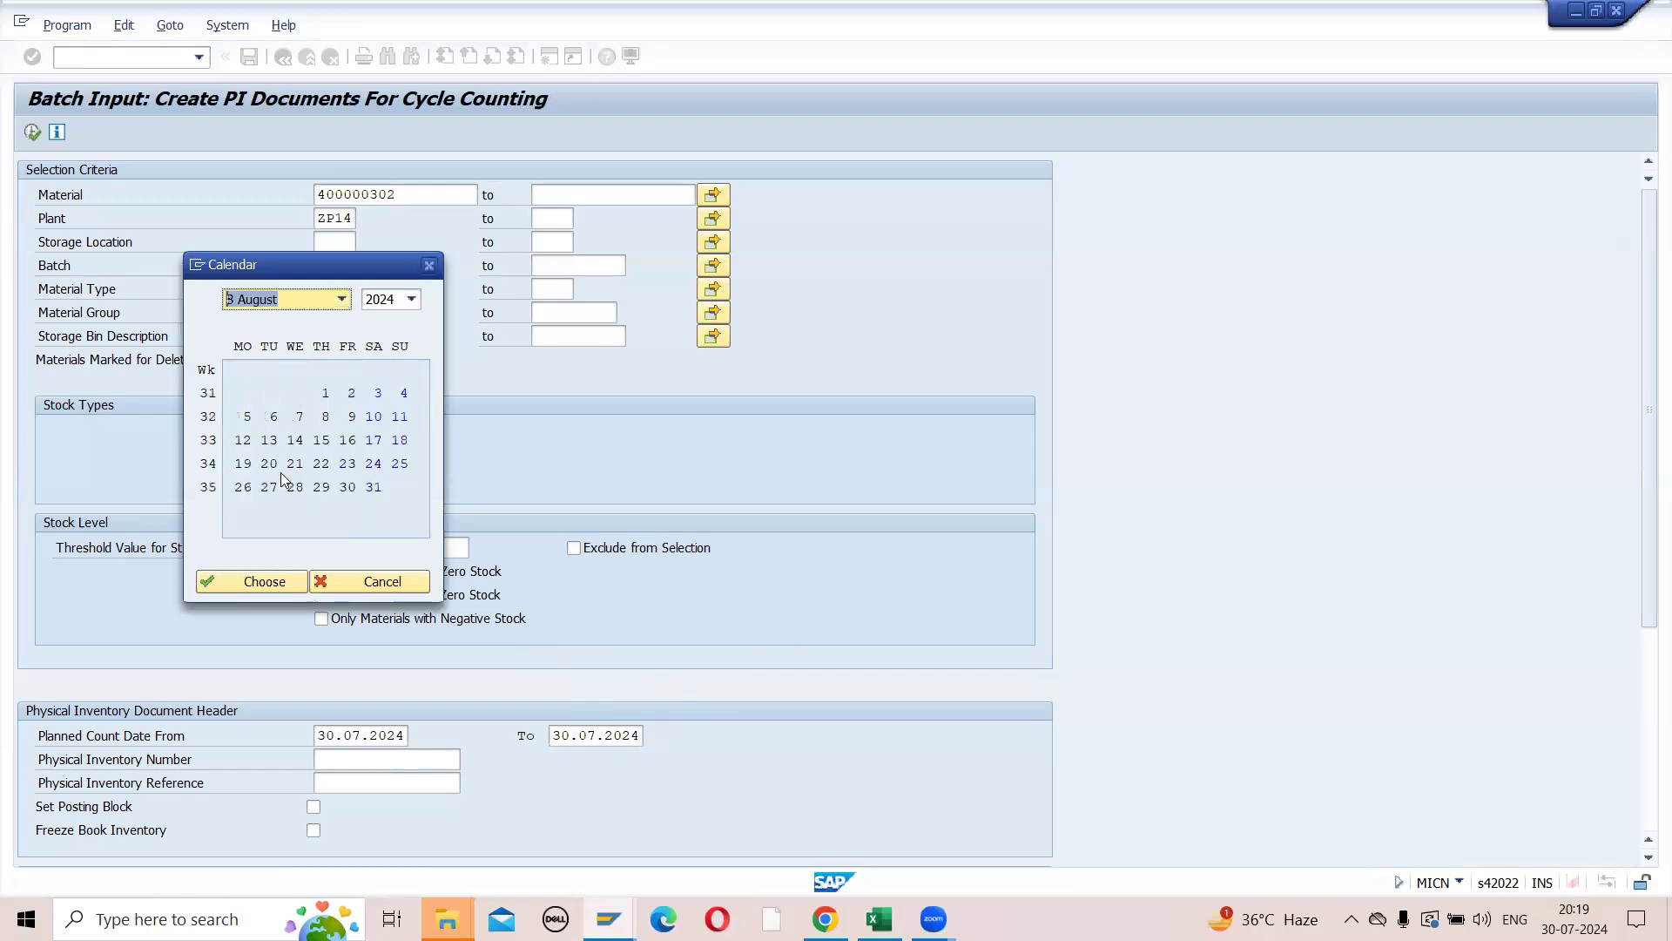
pyautogui.doubleClick(373, 486)
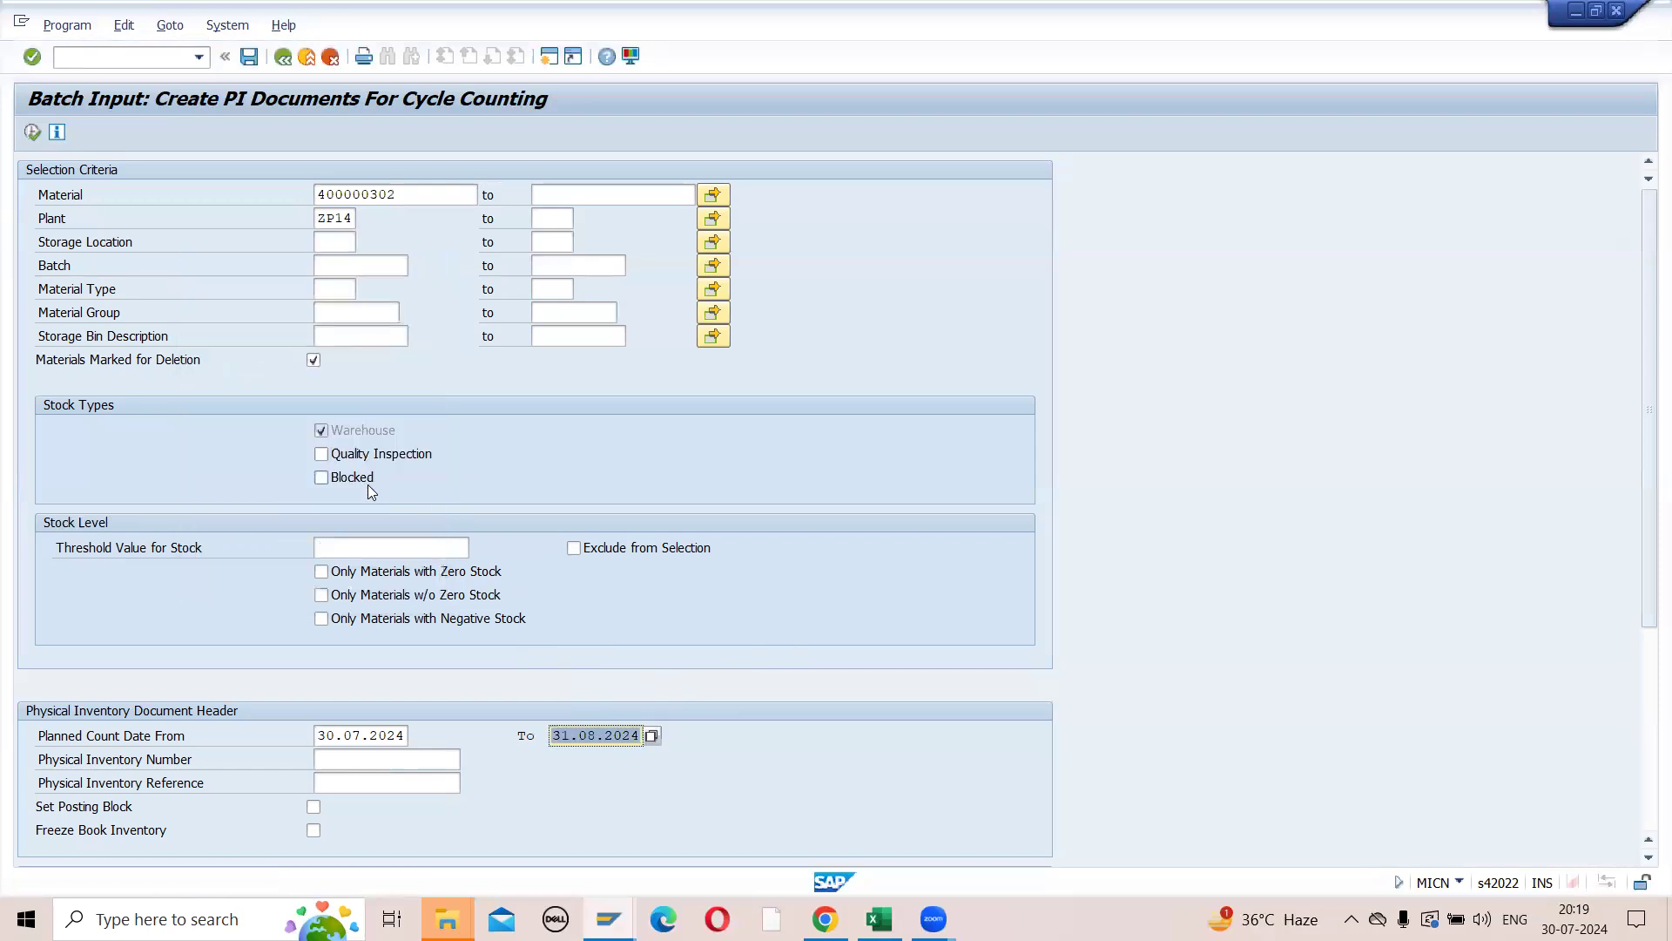
pyautogui.click(31, 133)
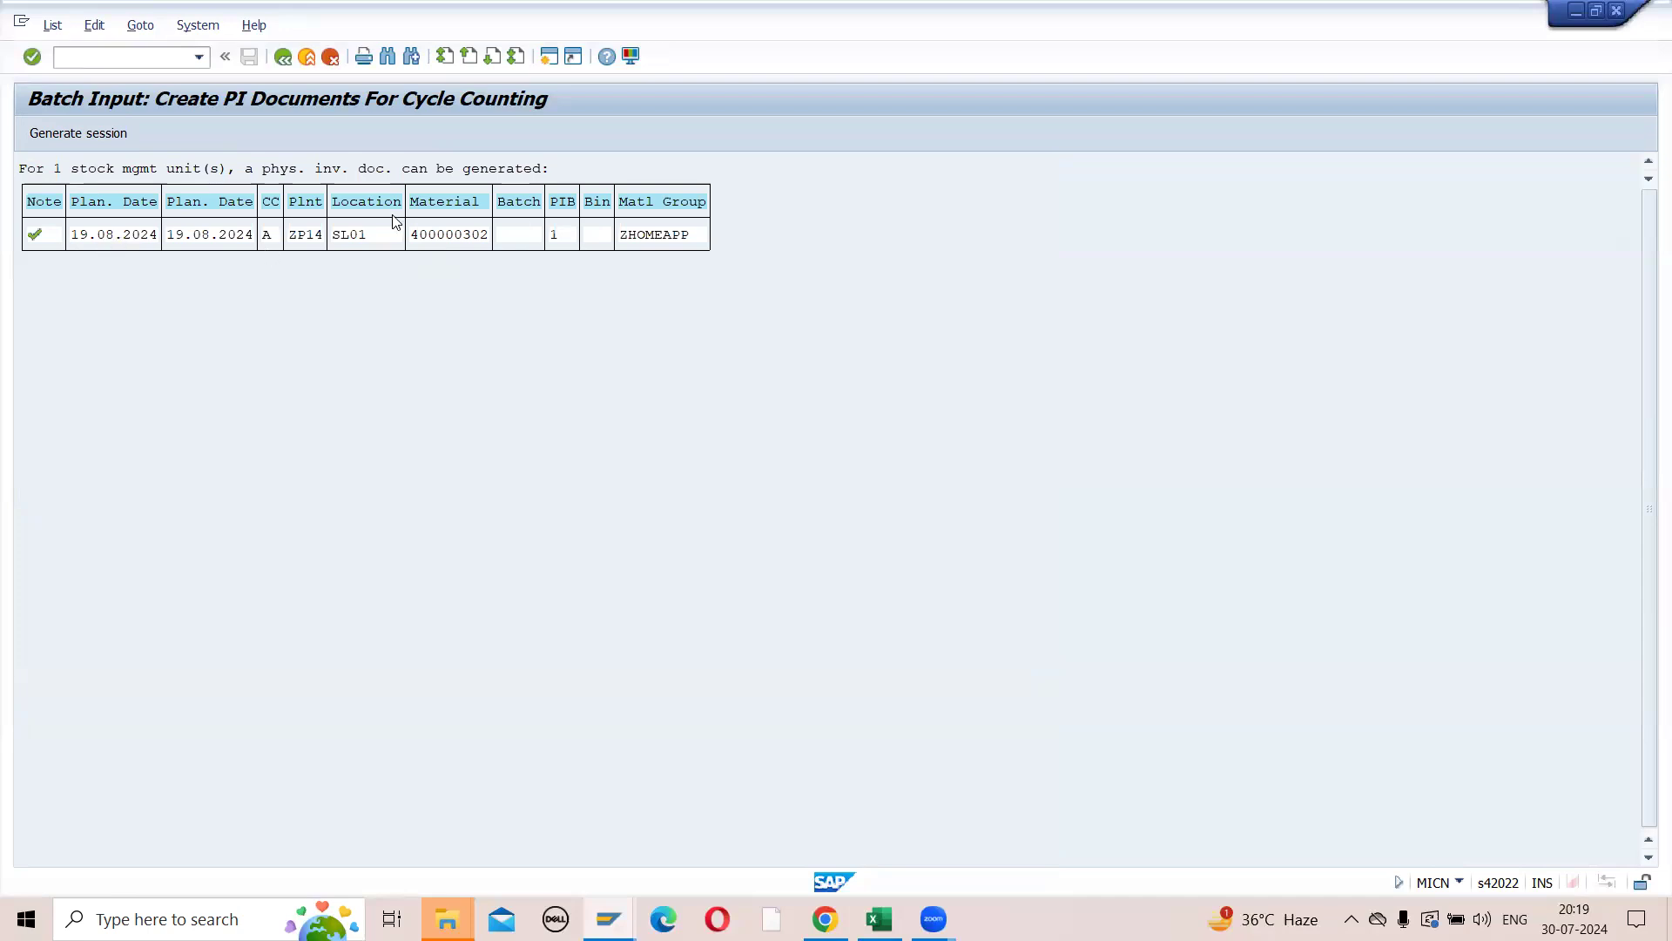
# - Copy the material number from the MICN result list and open the view selection for material 400000302 in a new MM03 session
pyautogui.click(414, 237)
pyautogui.hotkey('ctrl', 'y')
pyautogui.moveTo(413, 237); pyautogui.dragTo(475, 249)
pyautogui.click(148, 59)
pyautogui.write('/OMM03')
pyautogui.press('Return')
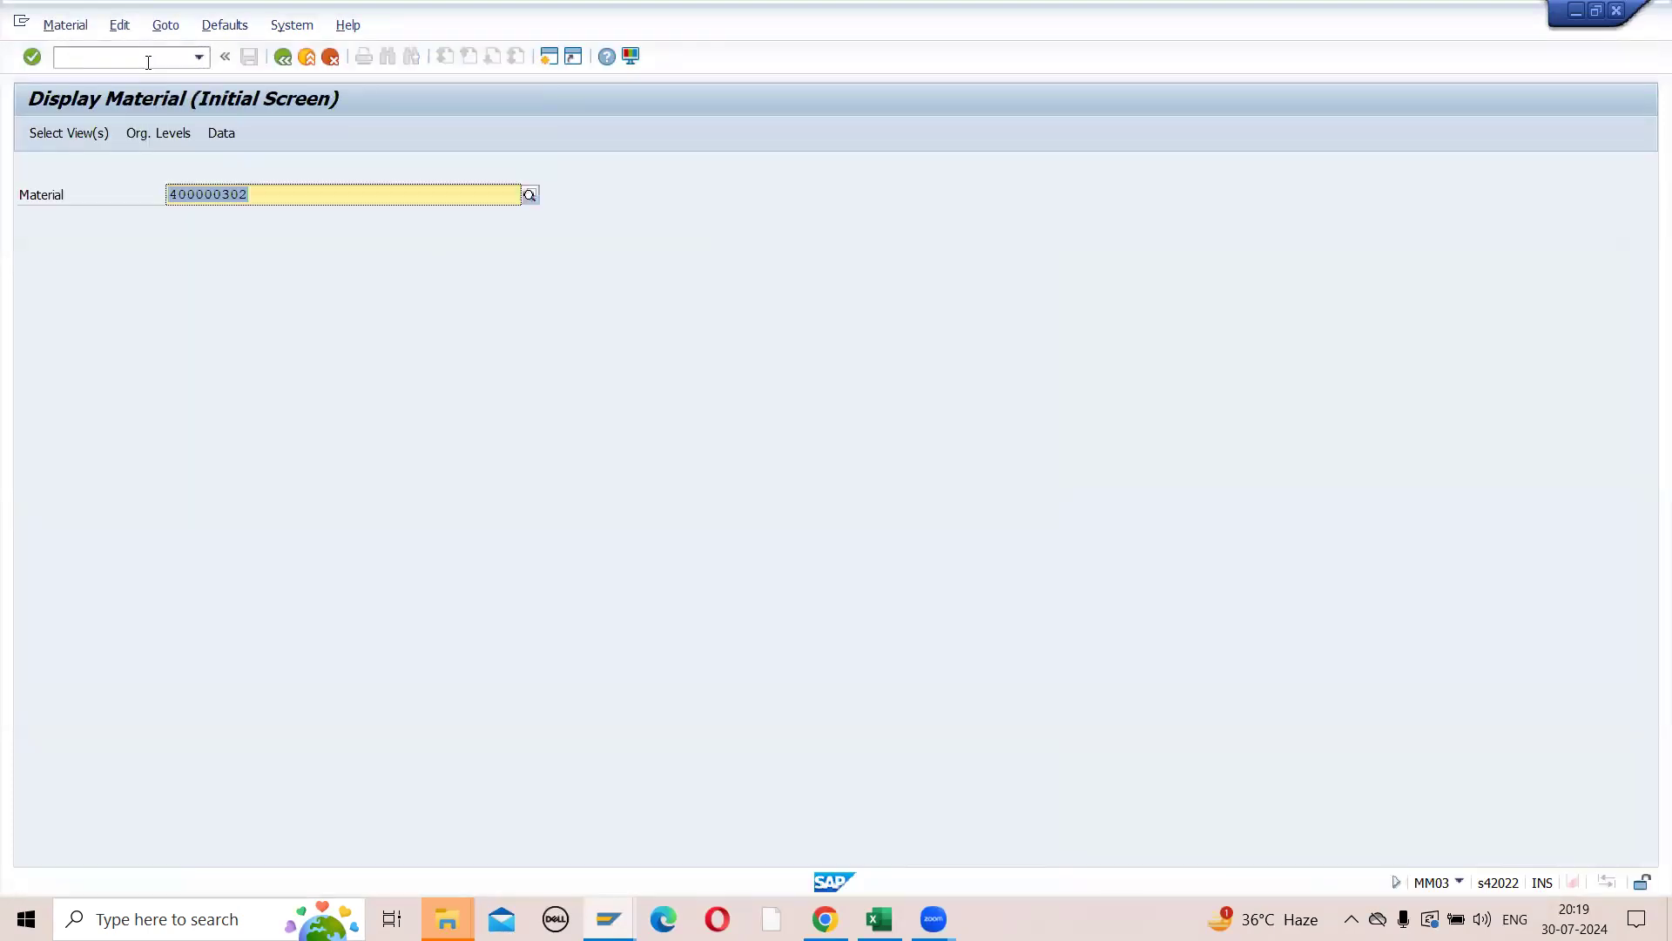
pyautogui.press('Return')
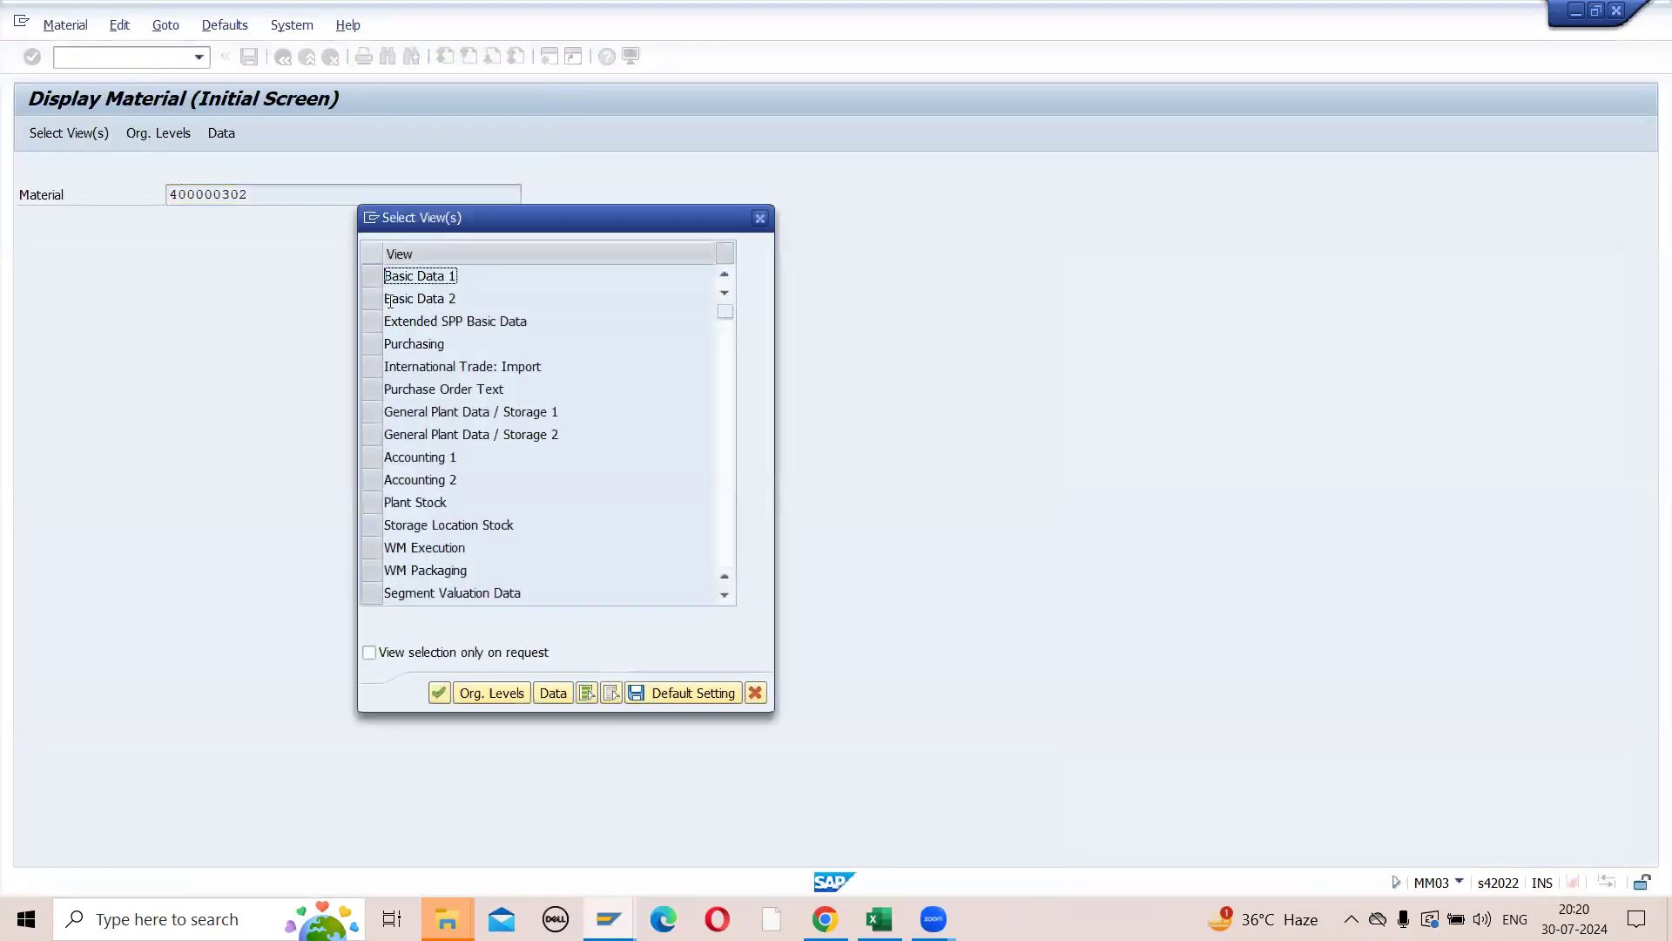
# - Check the cycle counting indicator in material 400000302's General Plant Data / Storage 1 view for plant ZP14, storage location SL01, and leave MM03
pyautogui.click(370, 417)
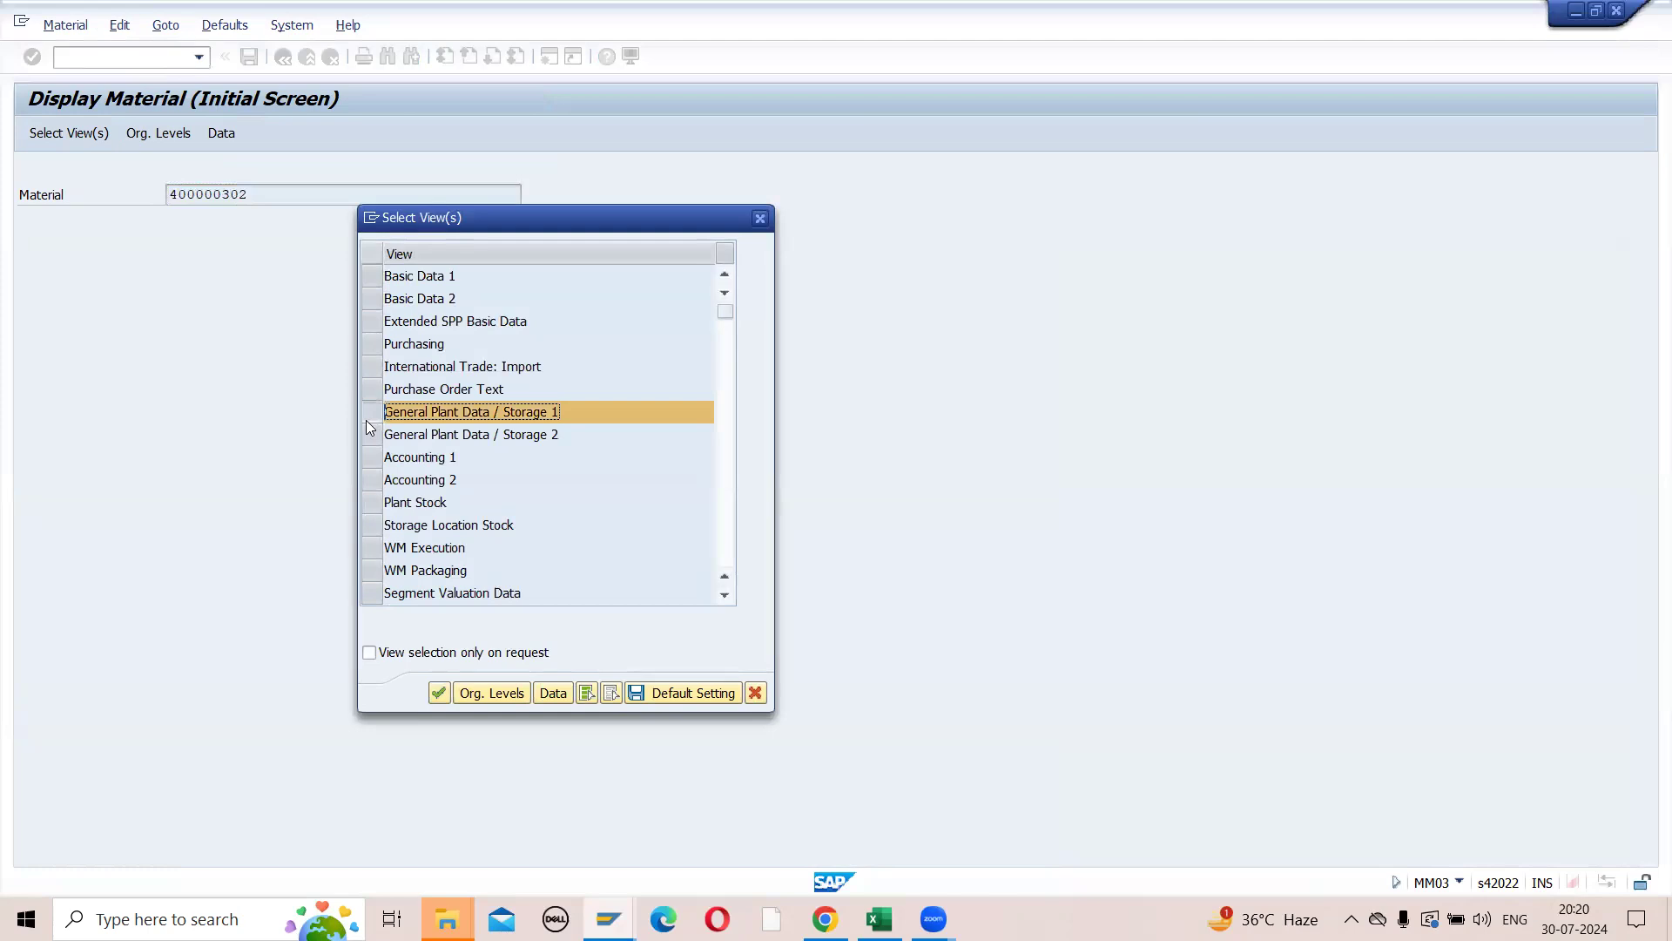
pyautogui.press('Return')
pyautogui.click(426, 272)
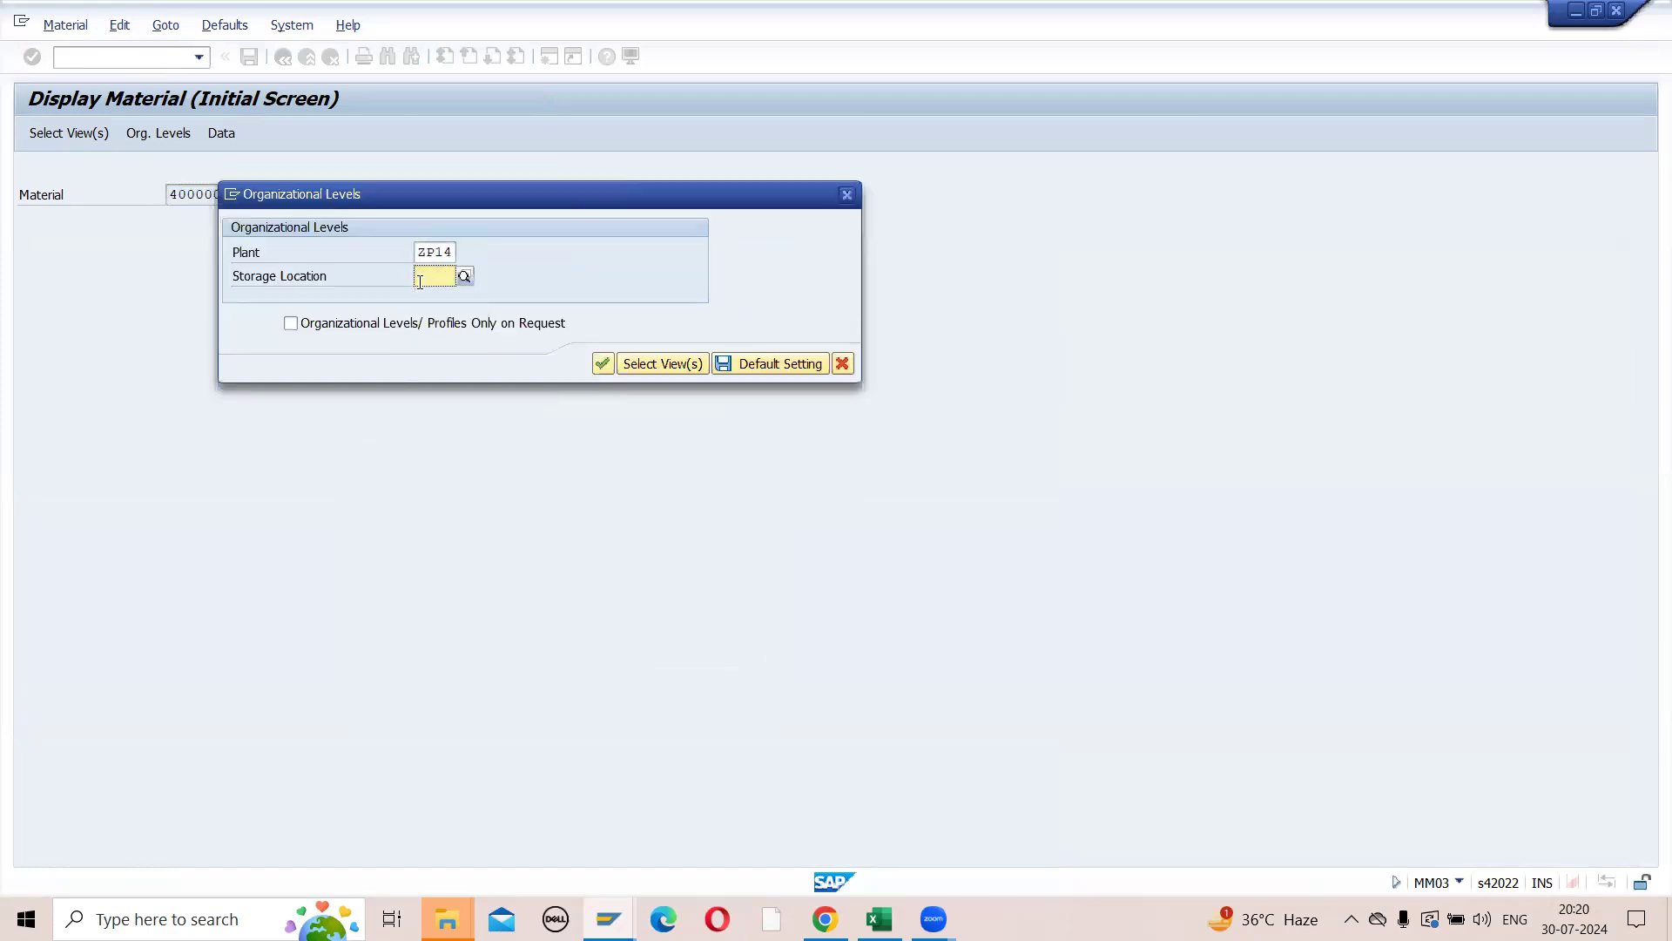
pyautogui.click(428, 305)
pyautogui.press('Return')
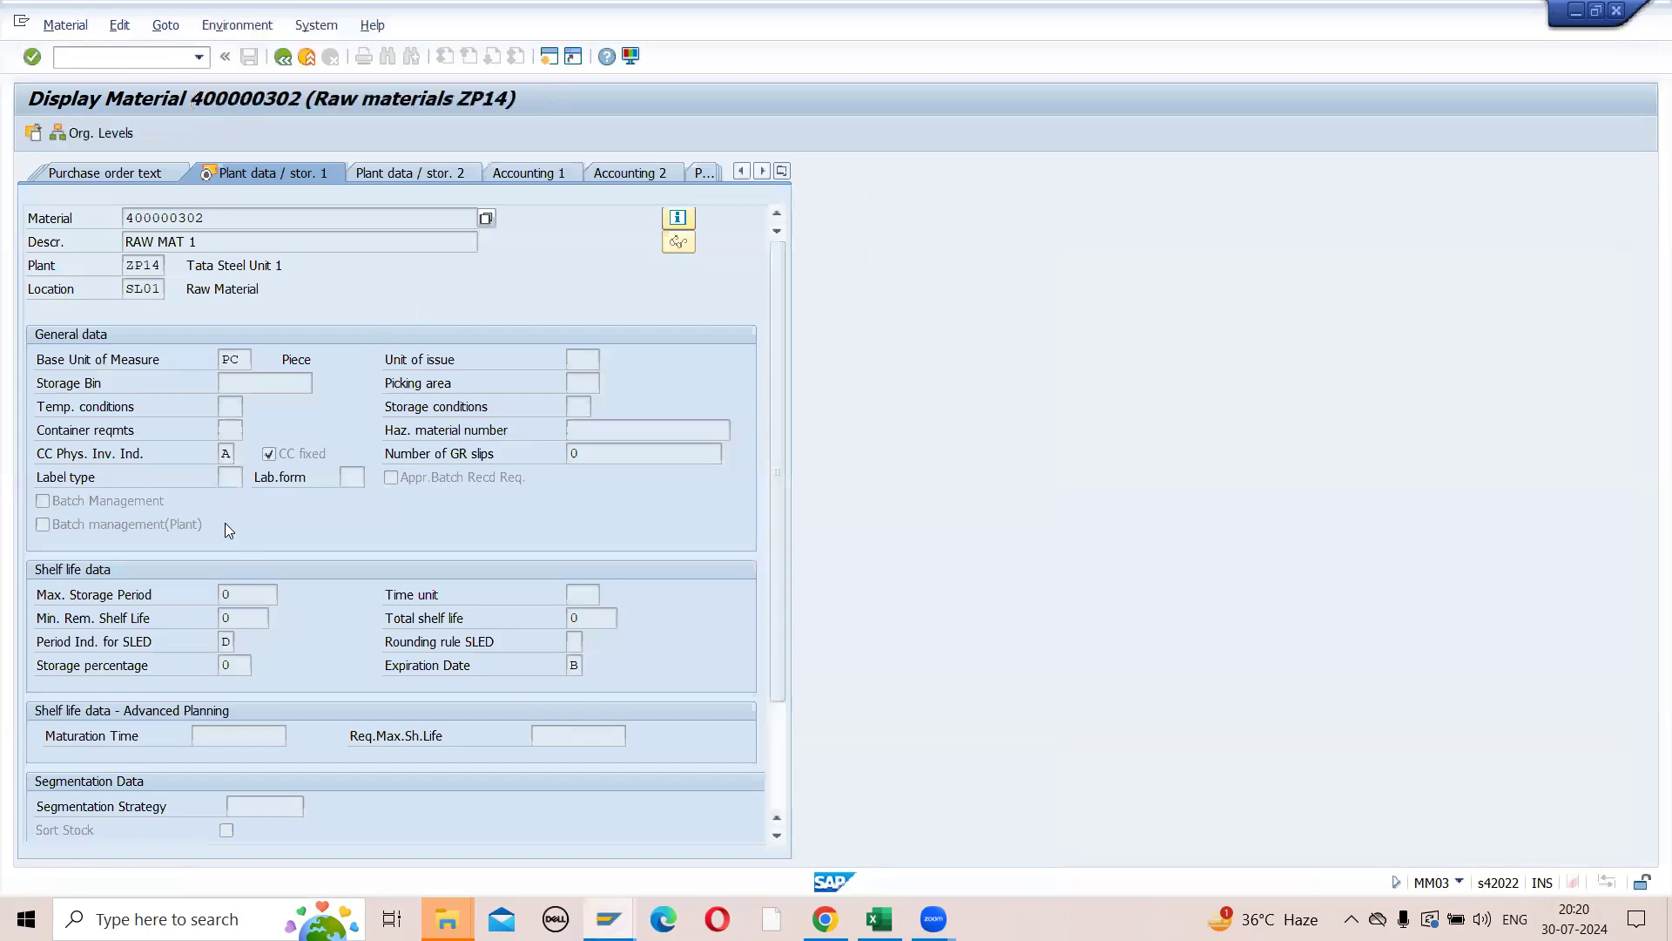
pyautogui.click(283, 58)
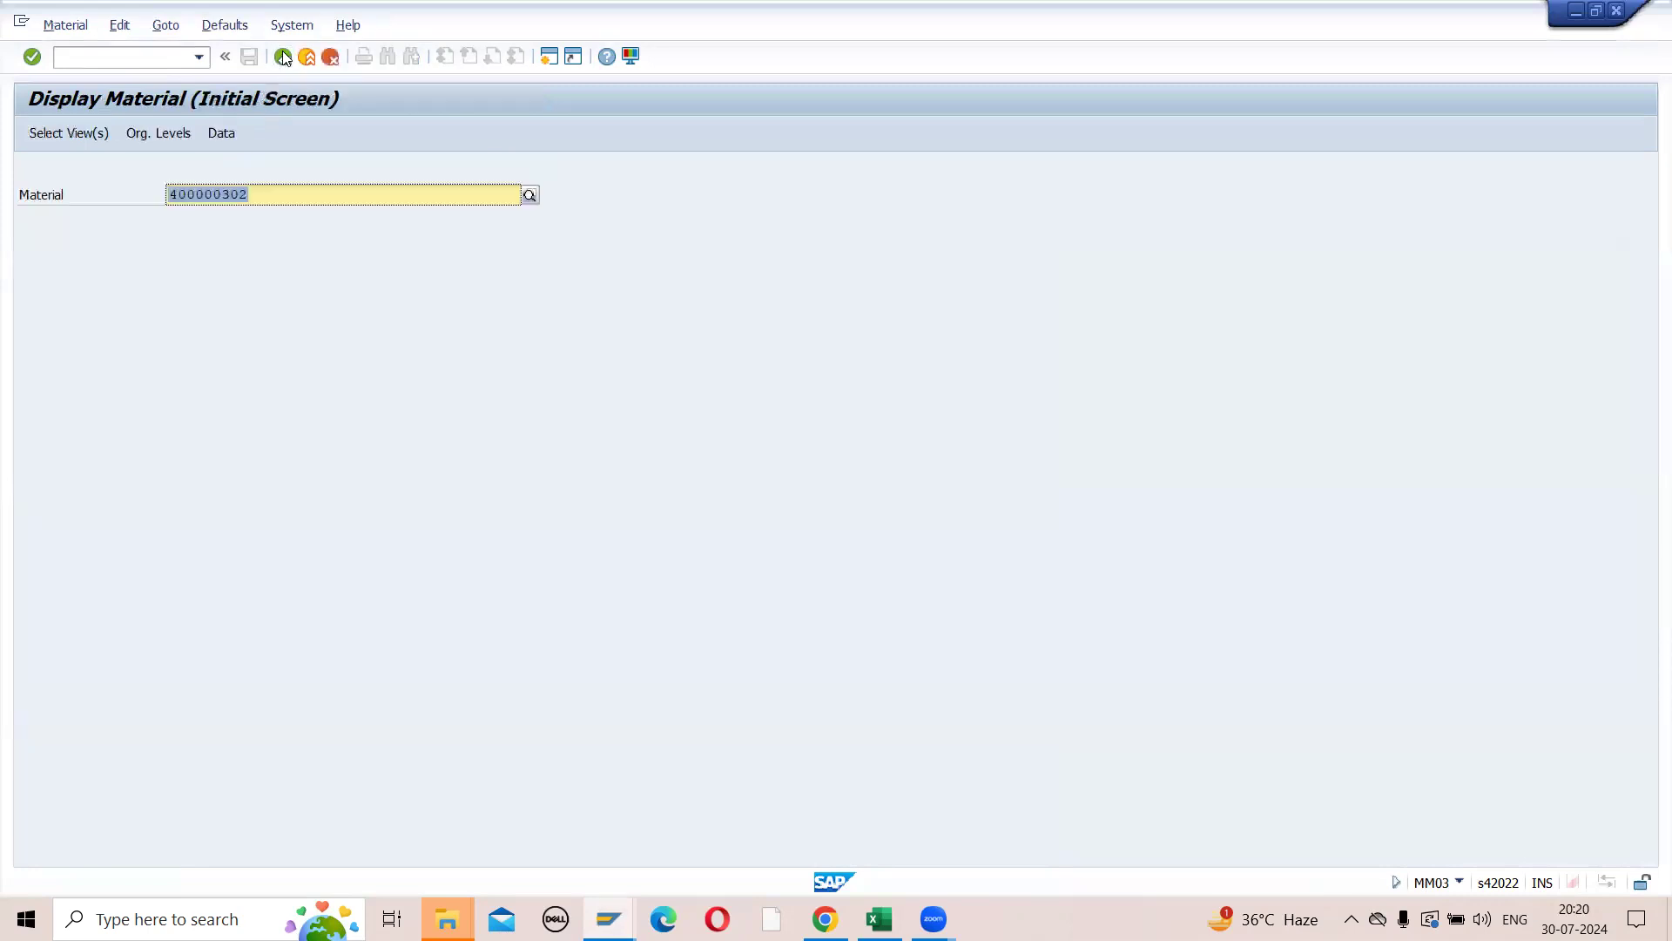
pyautogui.click(284, 58)
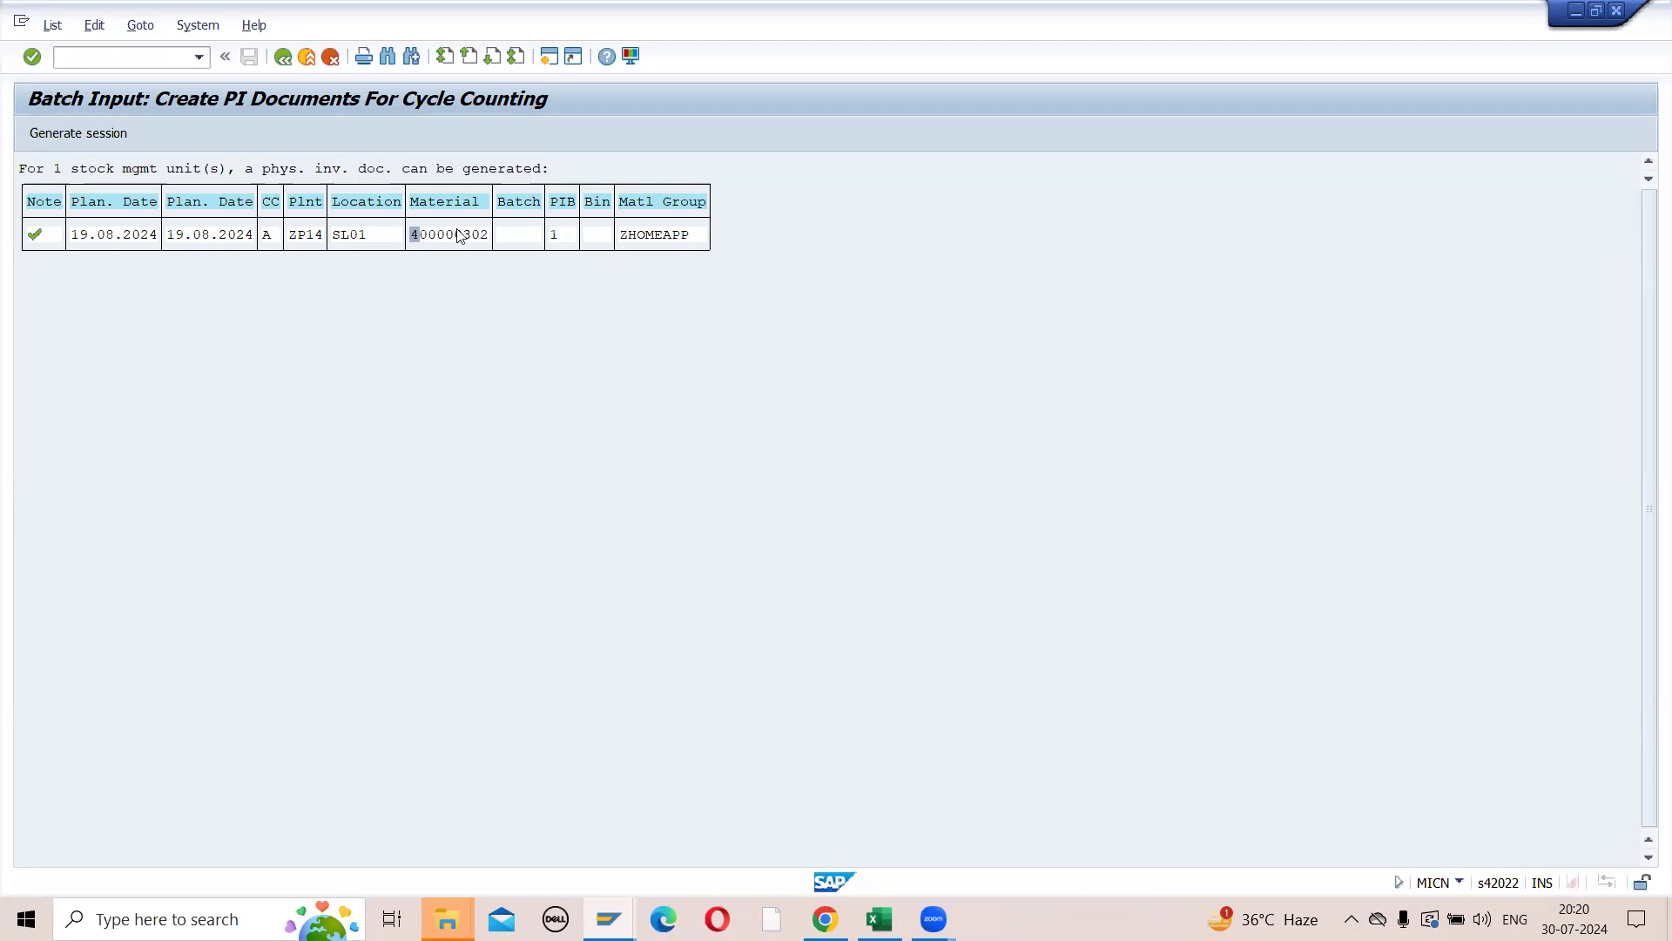
# - Return to the MICN selection, set the end of the planned count date range to 31.12.2024 and execute
pyautogui.click(283, 58)
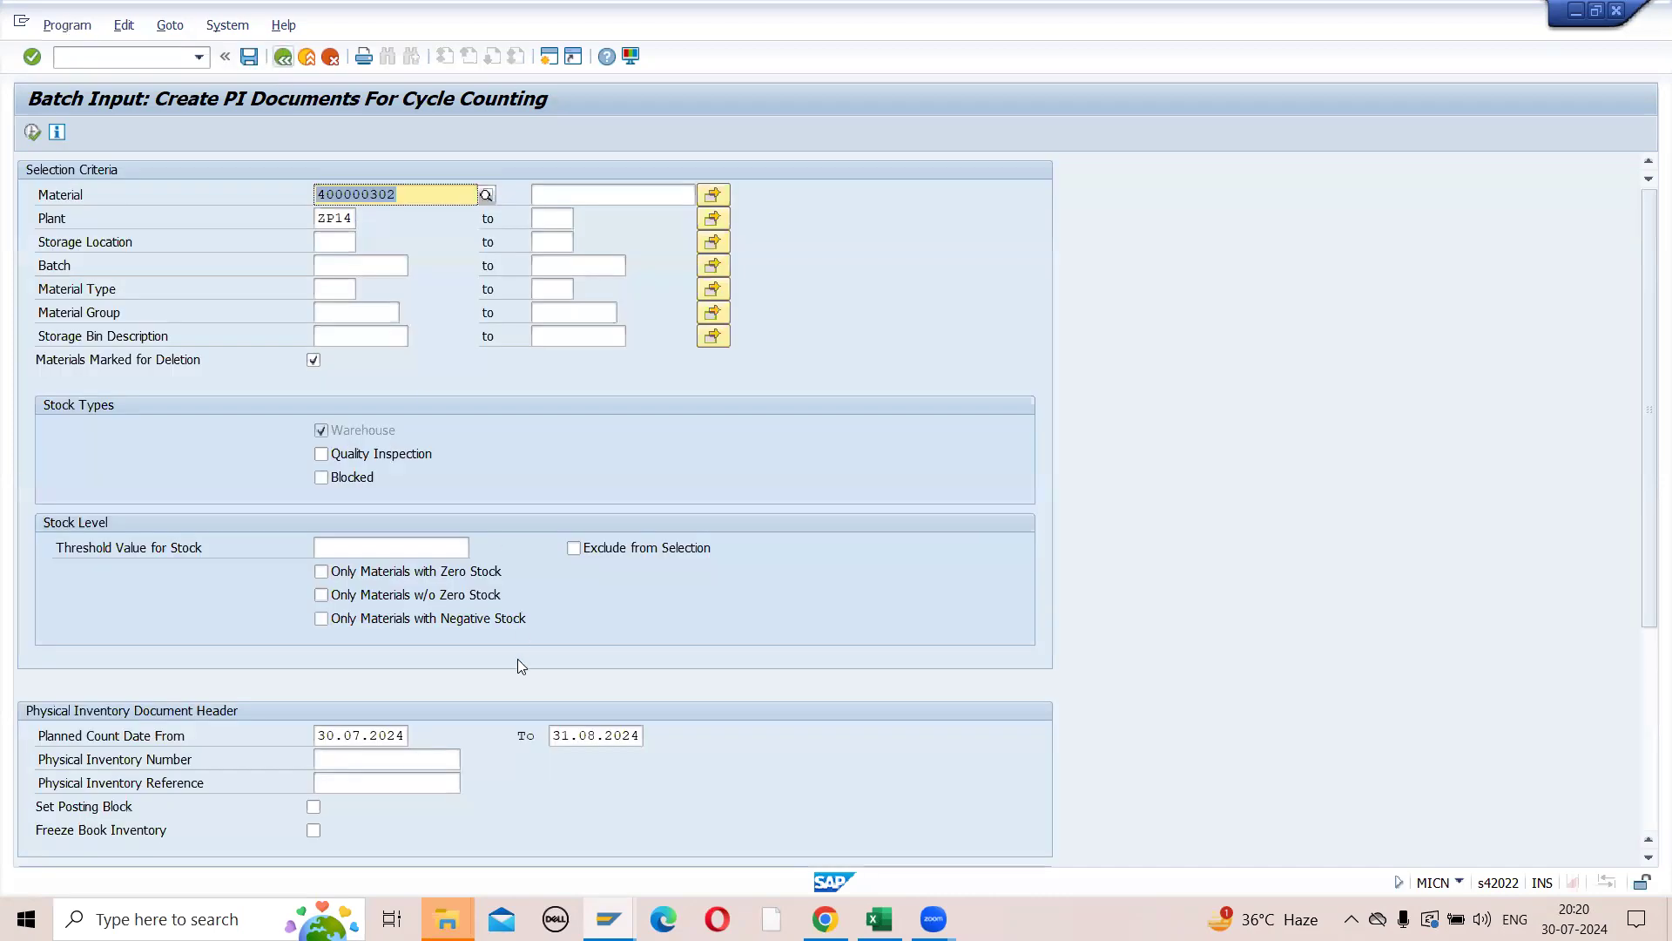
pyautogui.click(641, 735)
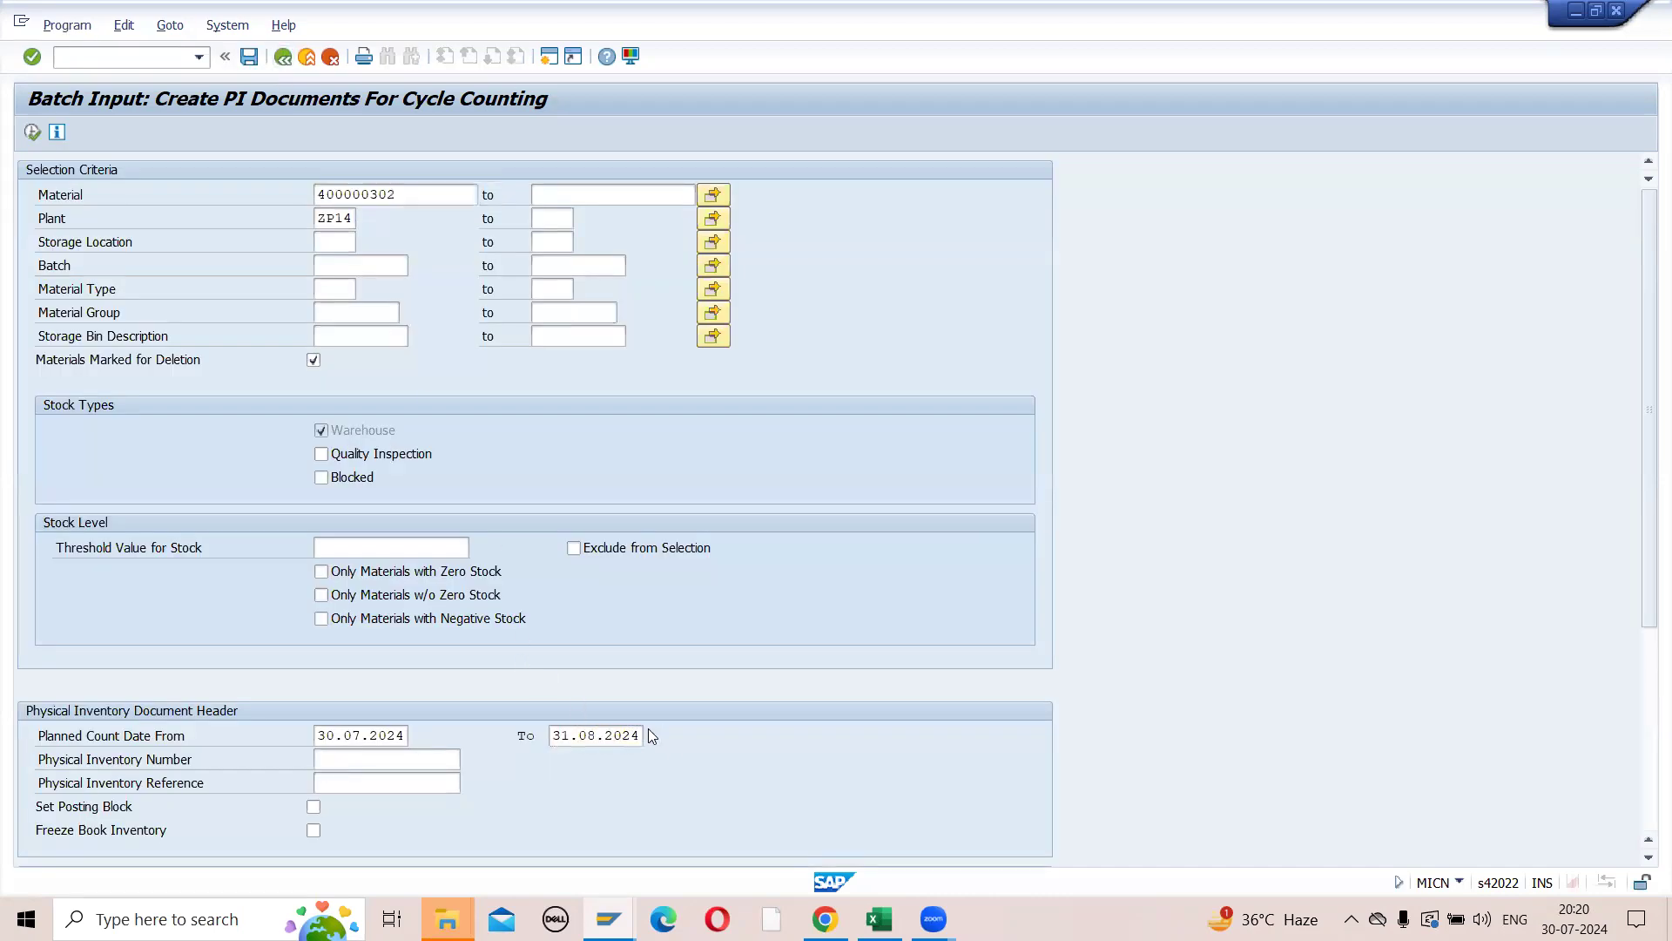
pyautogui.click(648, 735)
pyautogui.click(341, 300)
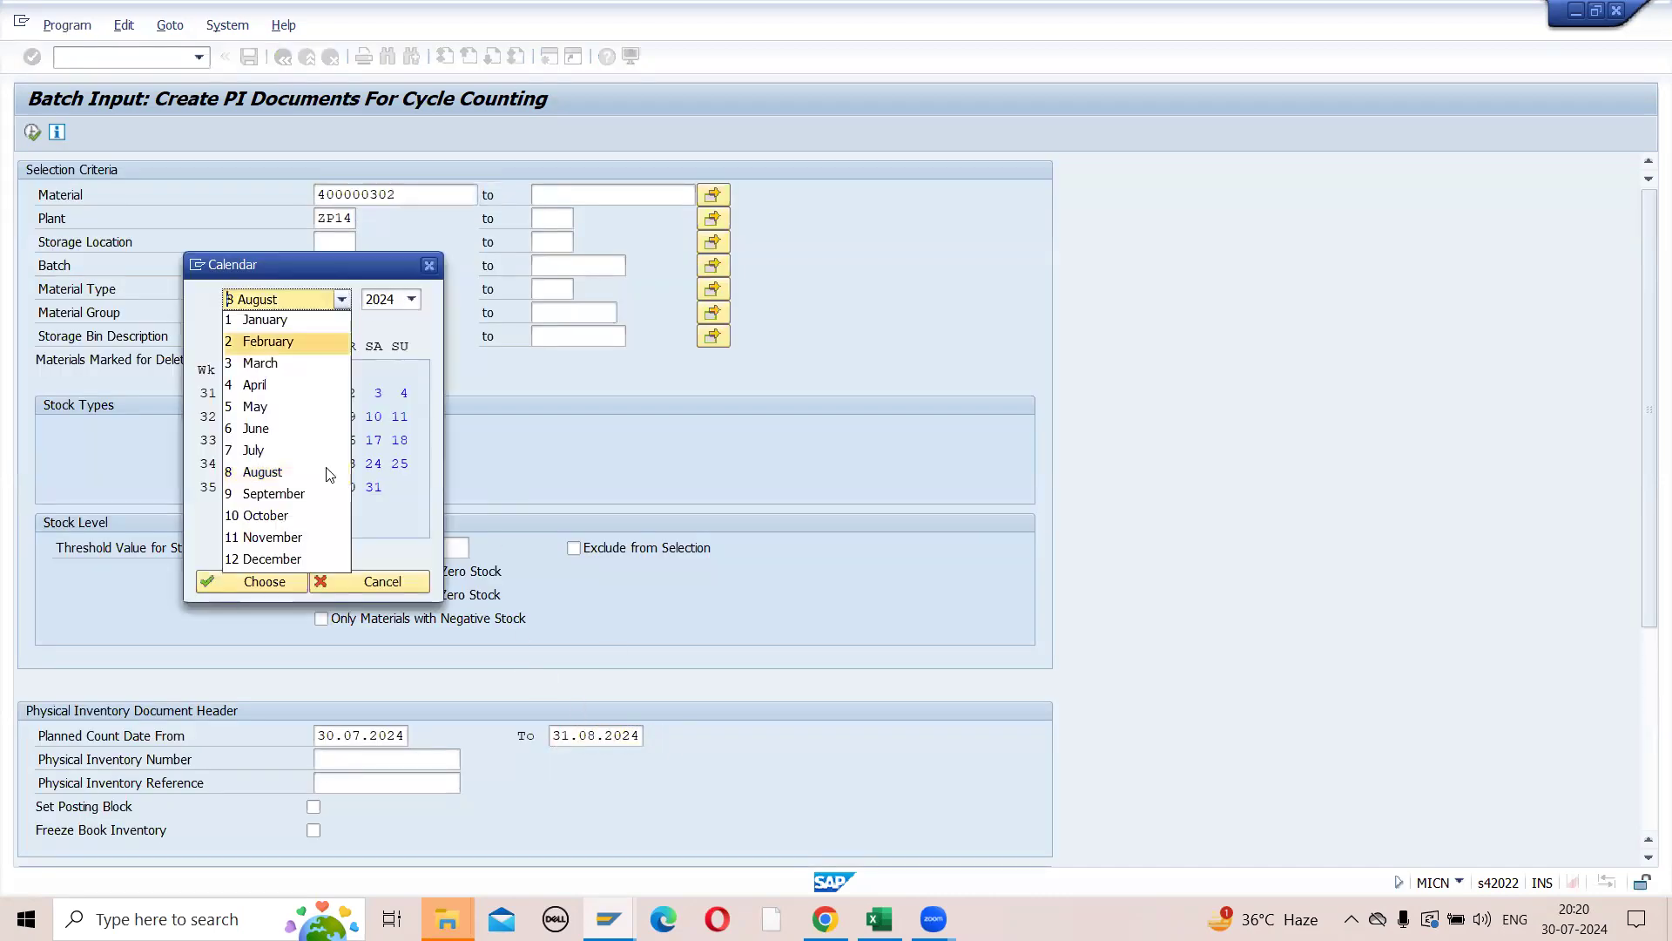
pyautogui.click(298, 559)
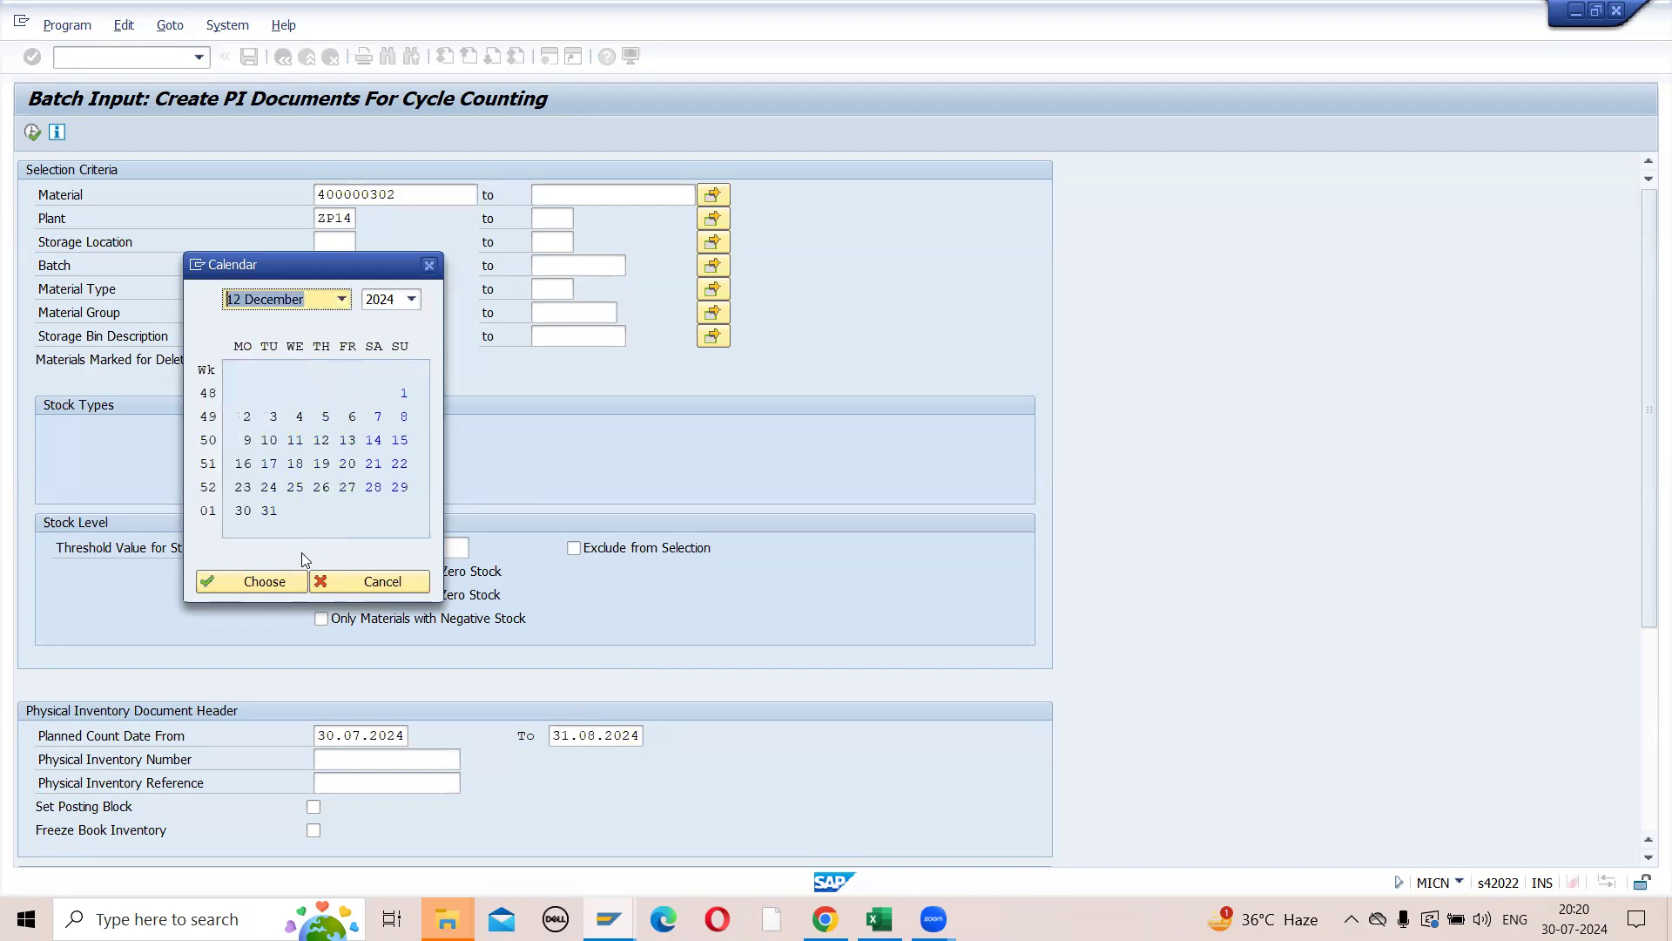
pyautogui.click(267, 509)
pyautogui.click(264, 581)
pyautogui.click(32, 133)
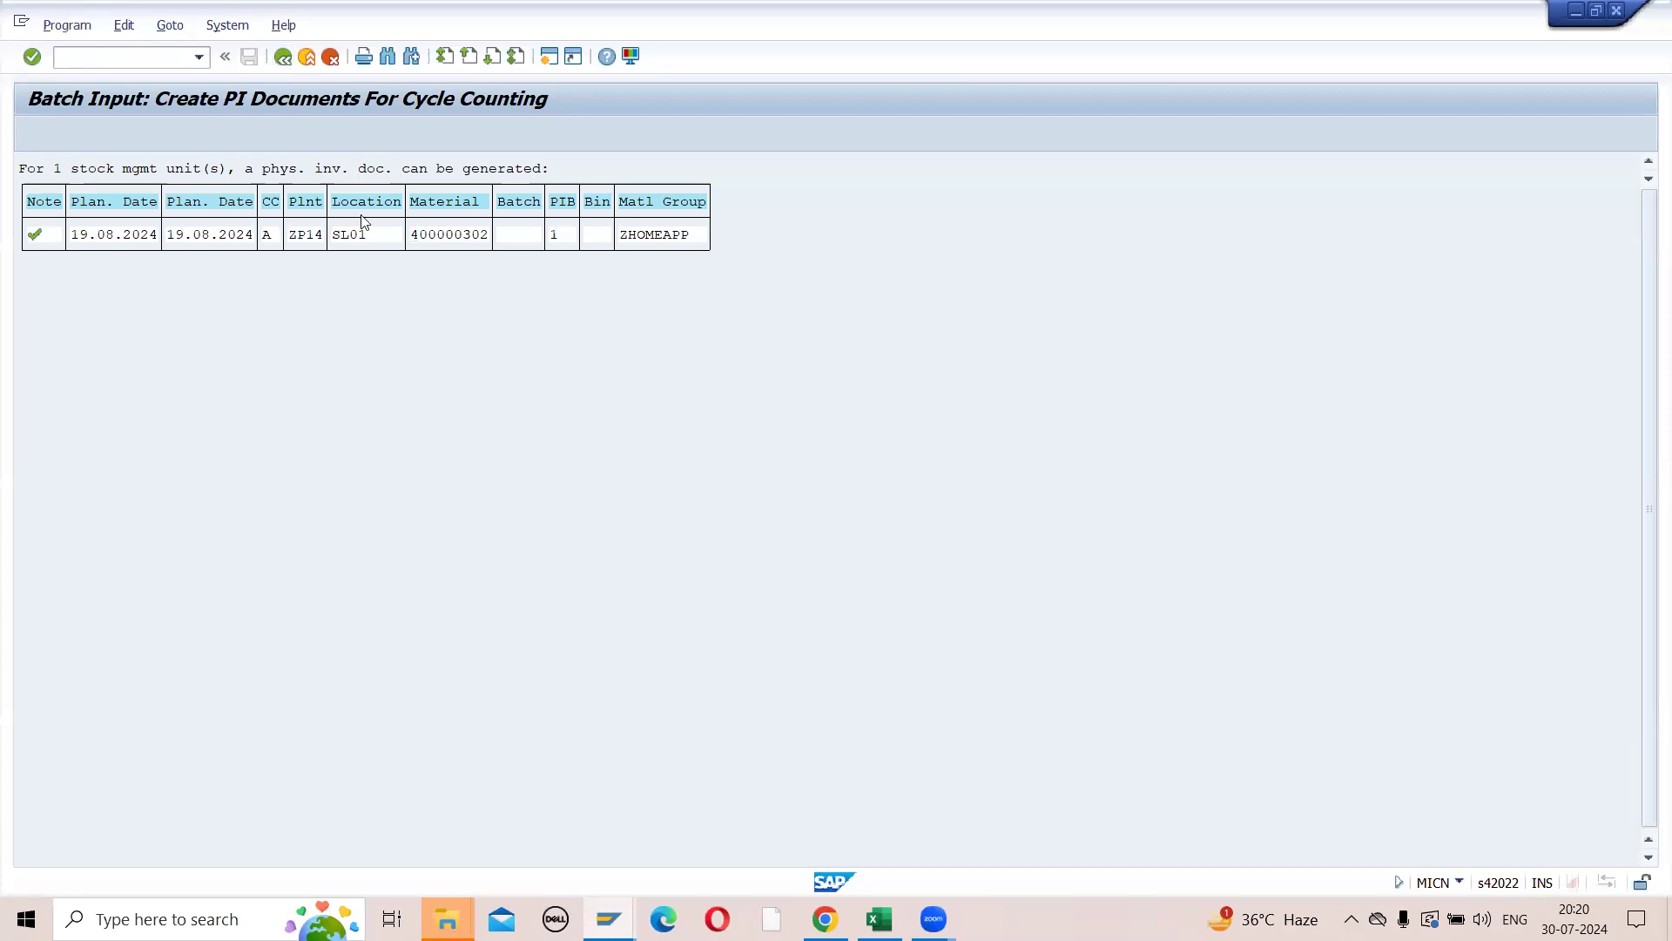
# - Copy the four material numbers from the Excel notes into MICN's material multiple selection and execute for plant ZP14
pyautogui.press('F3')
pyautogui.click(712, 194)
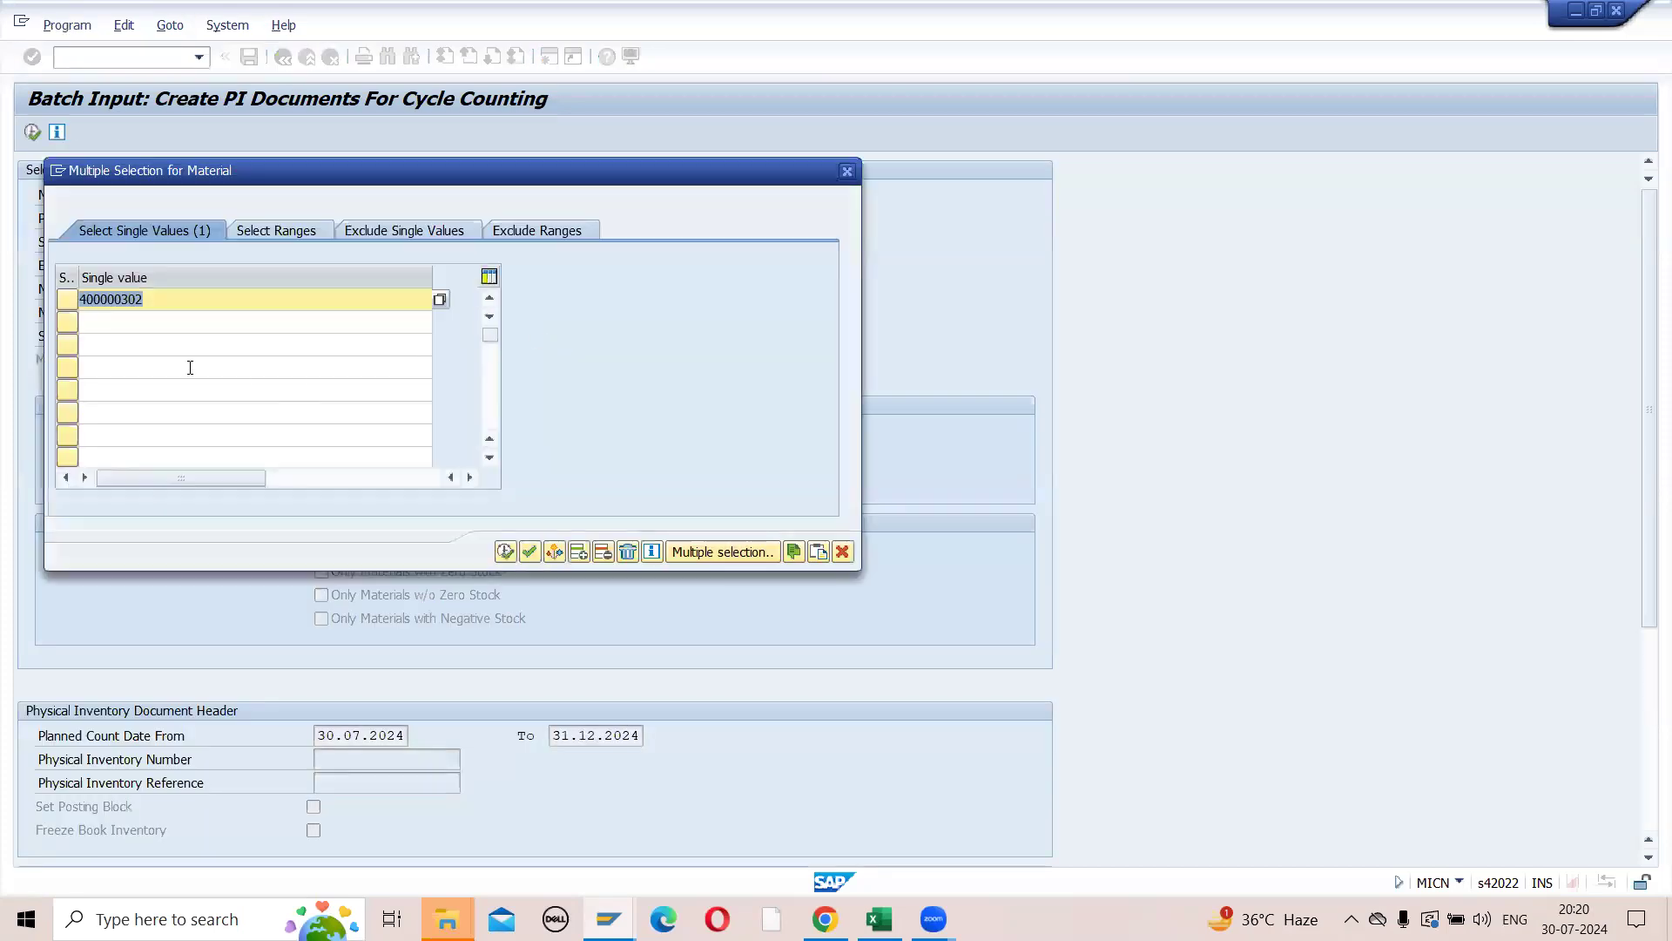
pyautogui.press('Right')
pyautogui.click(880, 919)
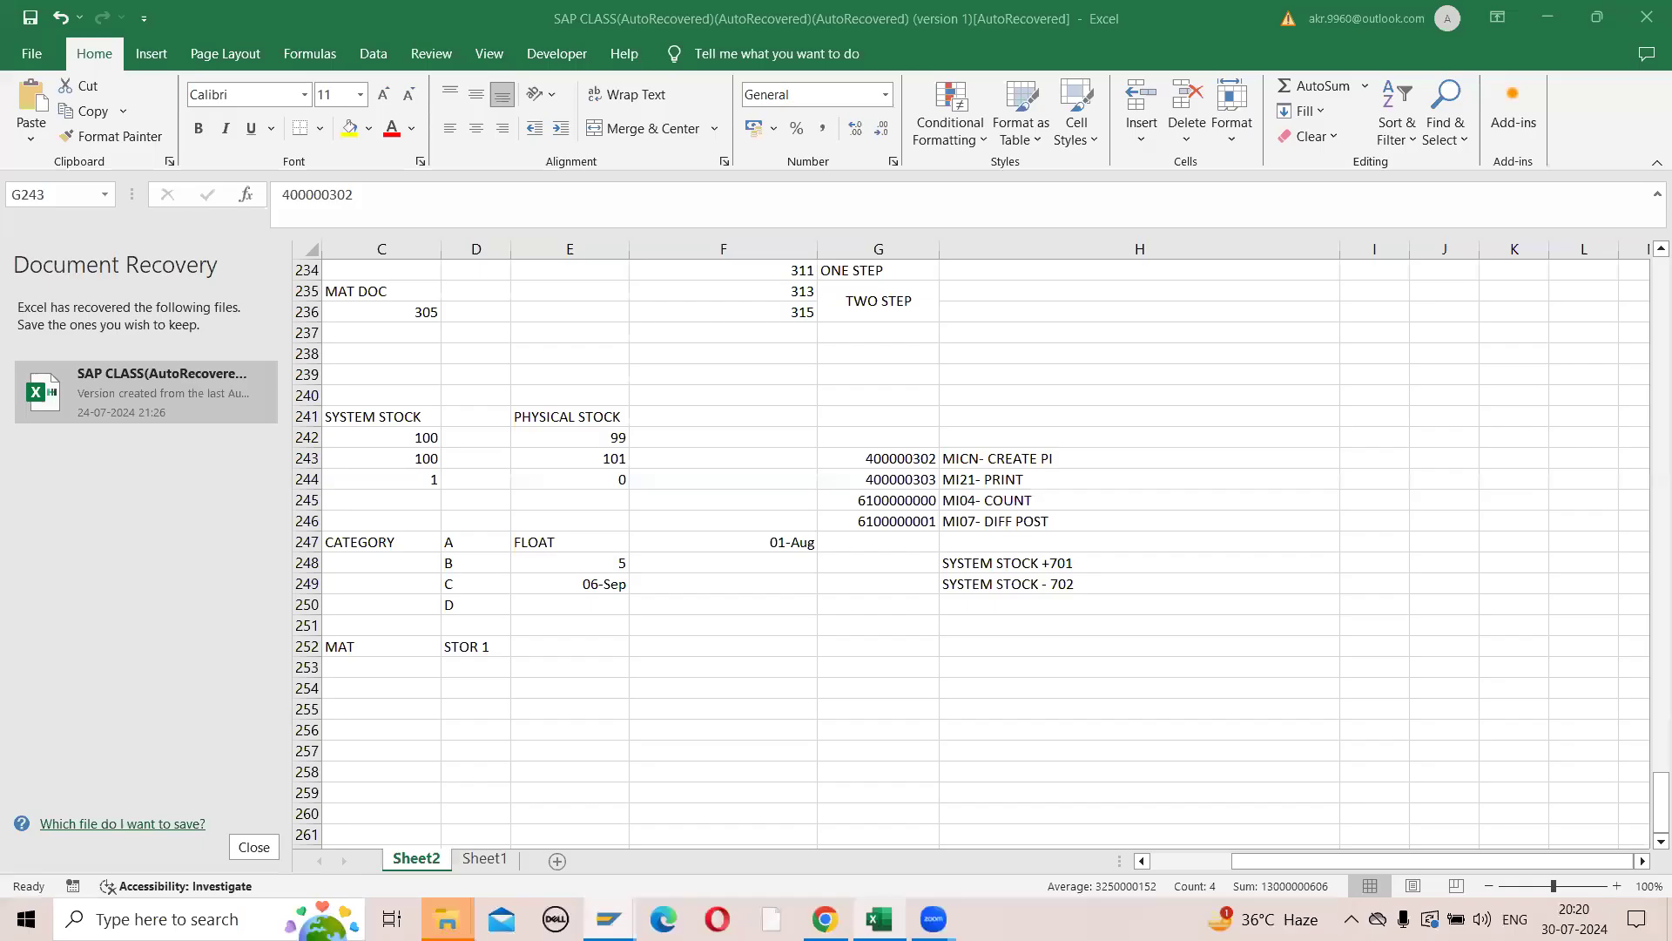
pyautogui.hotkey('ctrl', 'c')
pyautogui.hotkey('alt', 'Tab')
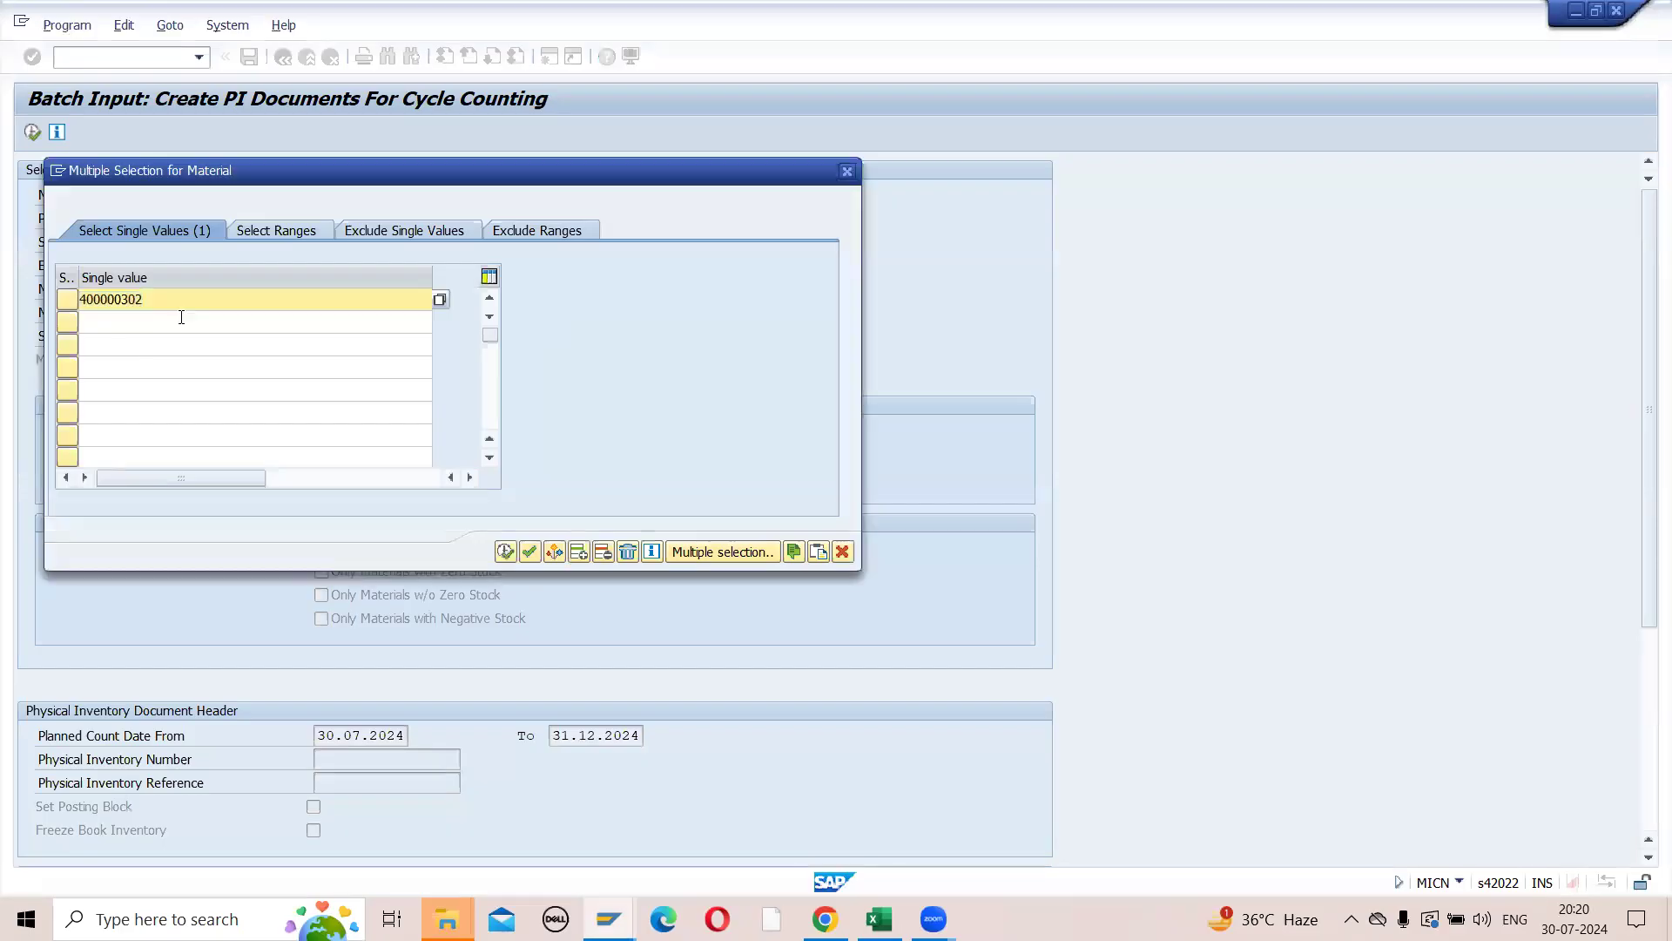
pyautogui.hotkey('ctrl', 'v')
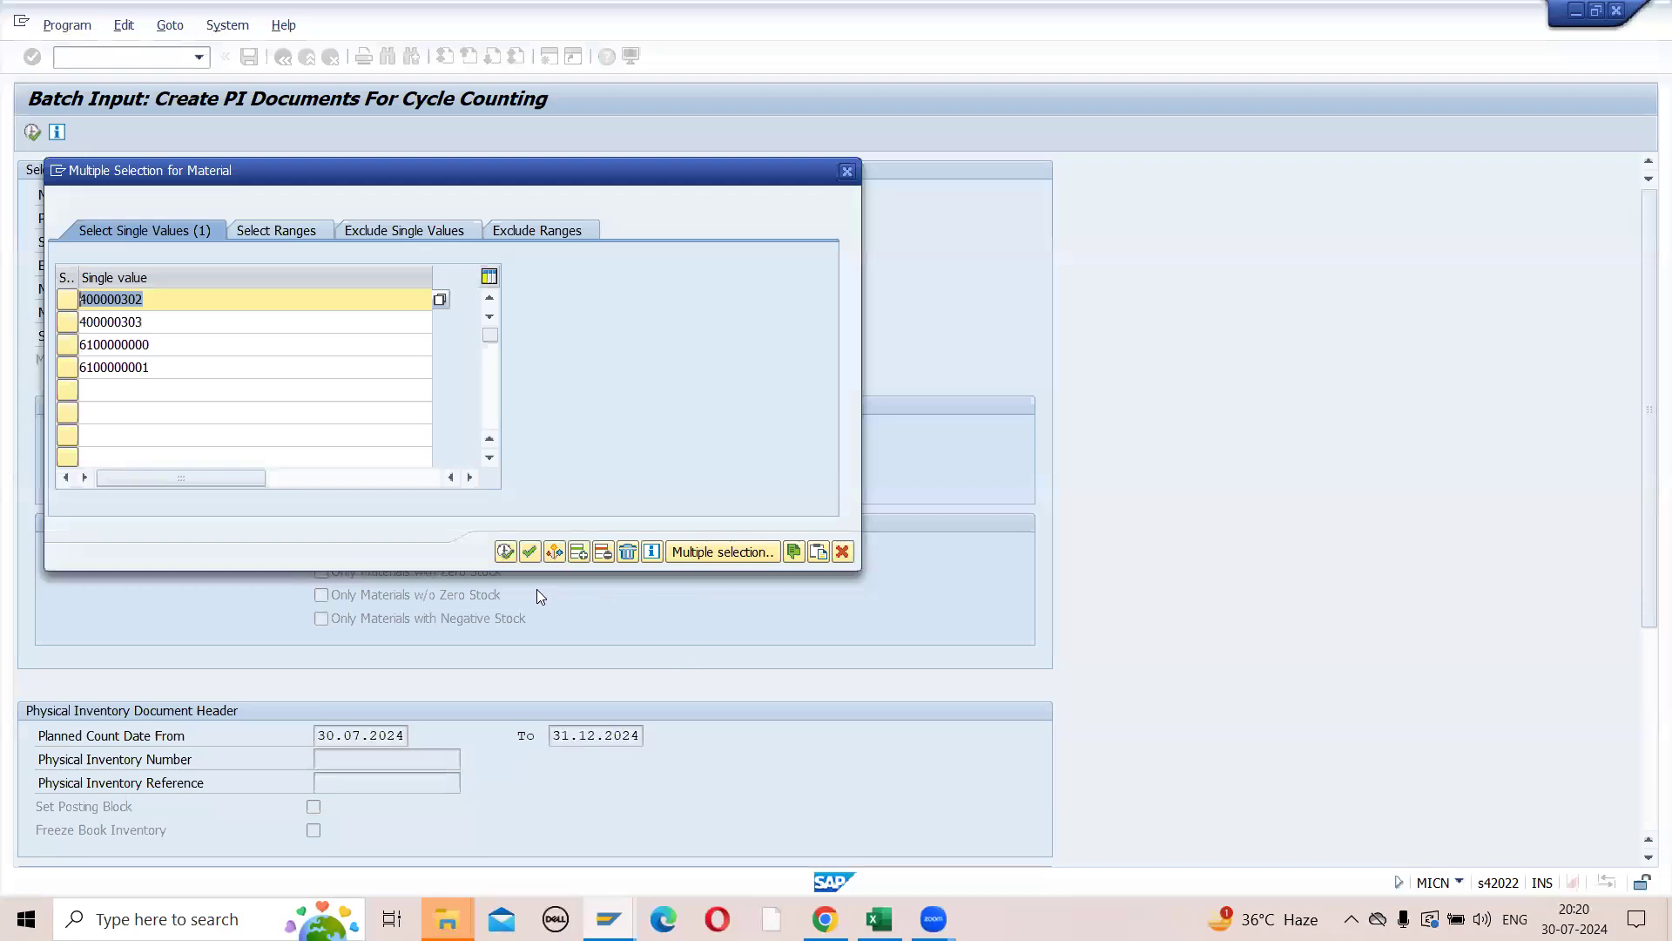
pyautogui.click(504, 551)
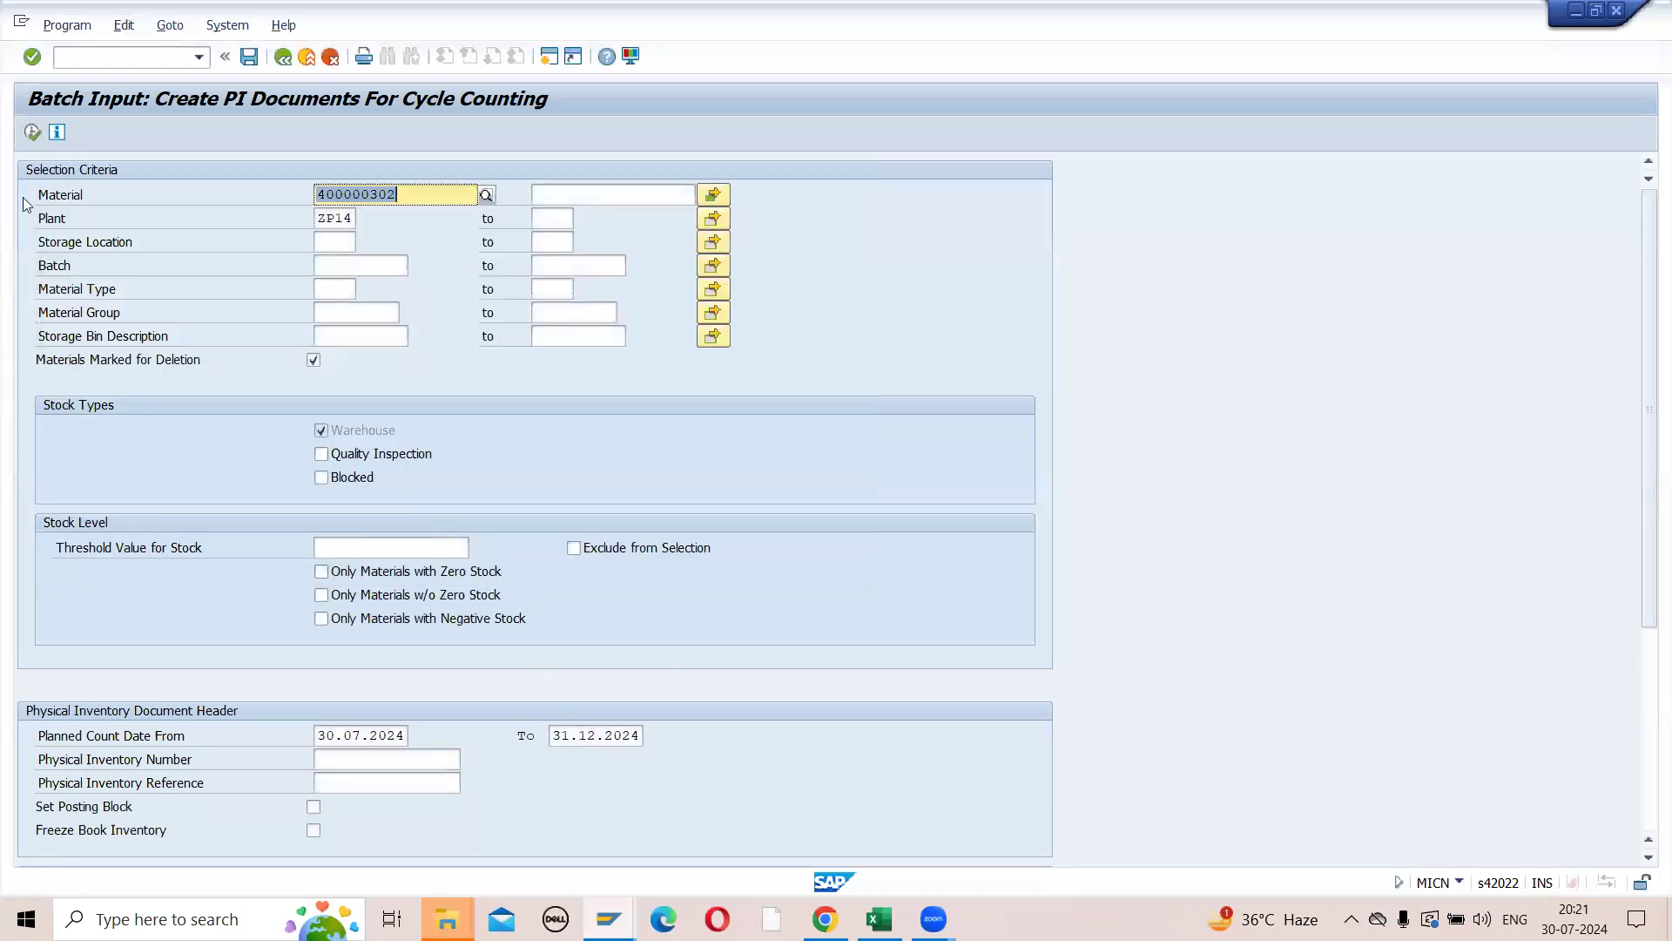
pyautogui.click(33, 132)
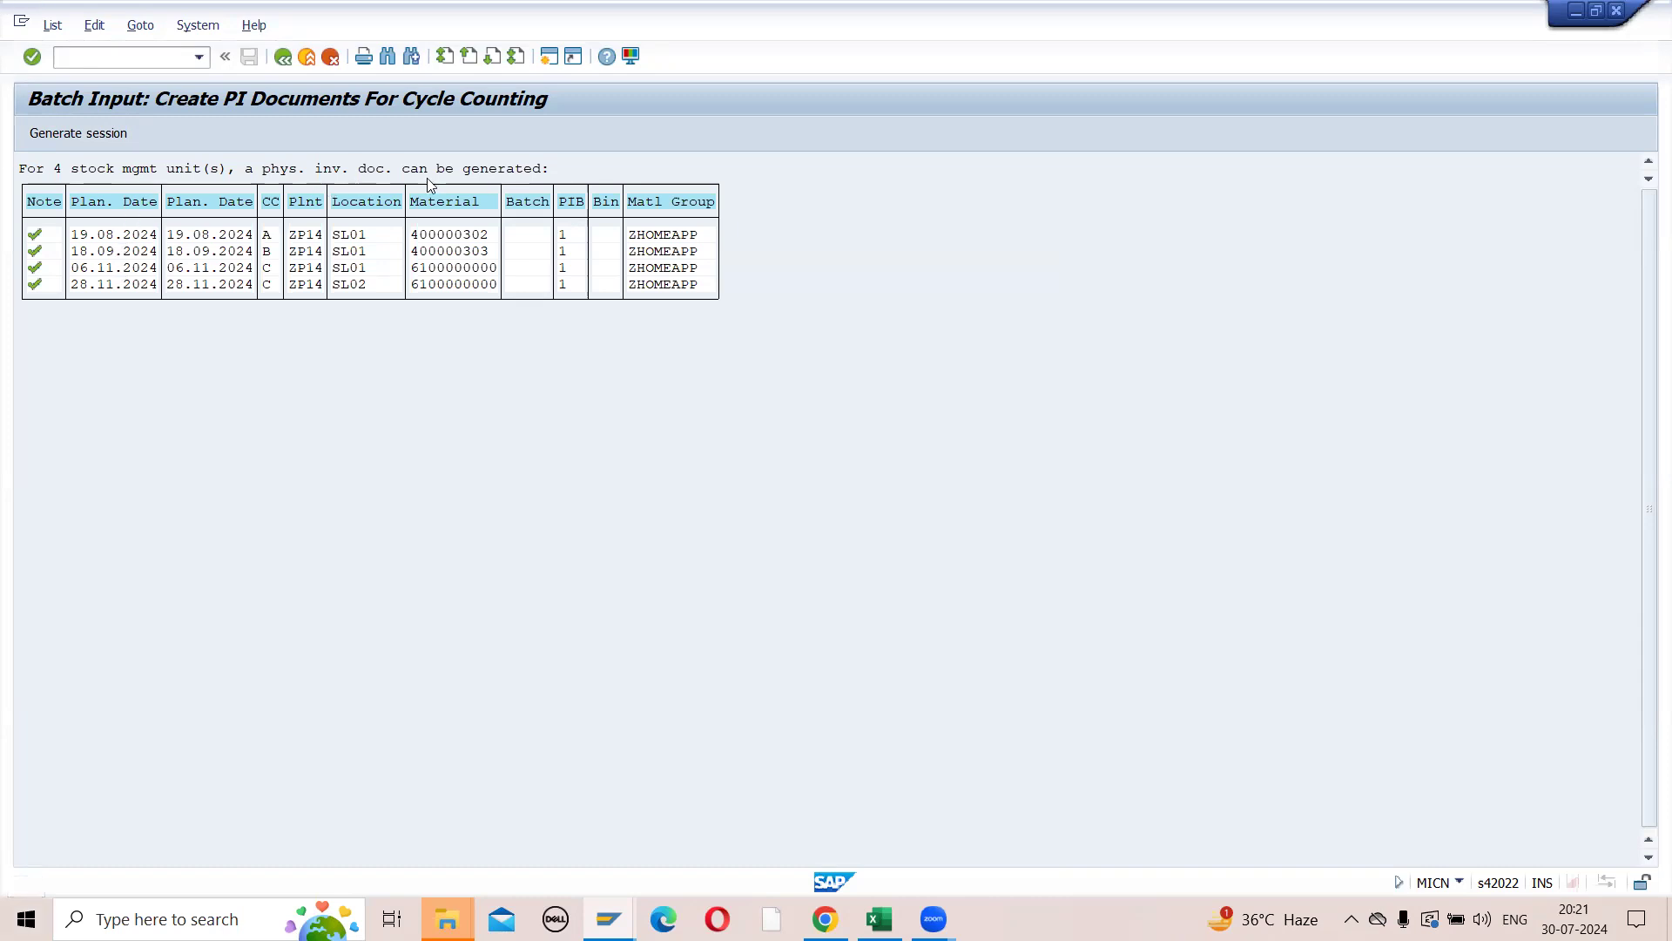
# - Check today's date in the system calendar against the planned count dates in the MICN result list
pyautogui.click(102, 137)
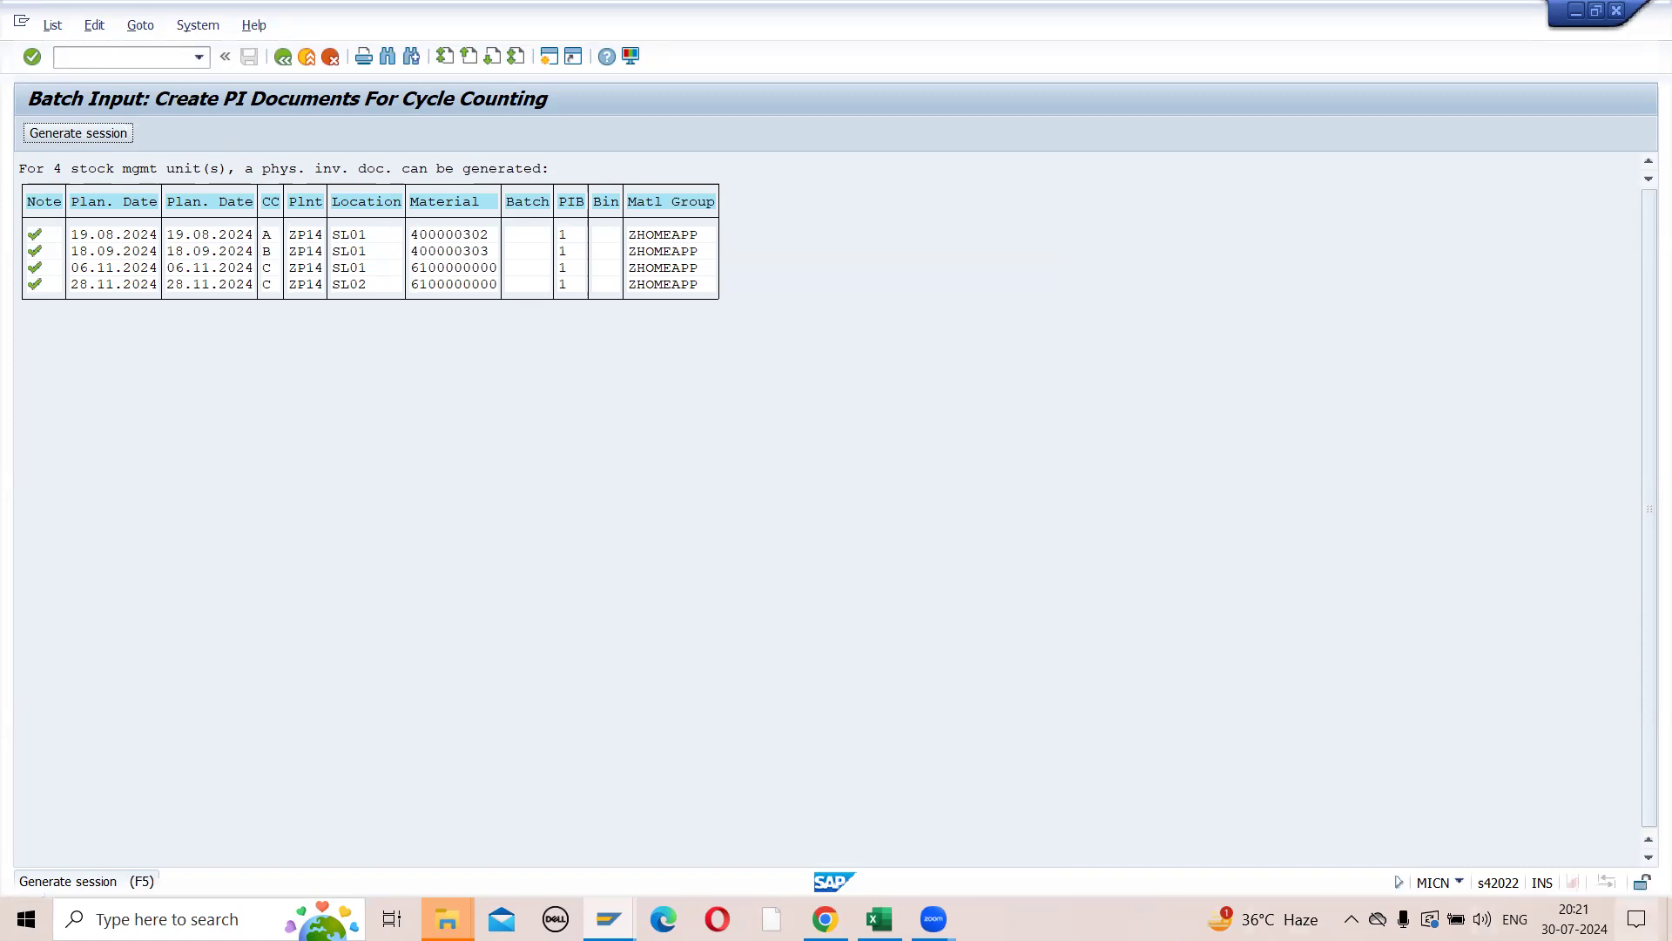
pyautogui.click(1574, 919)
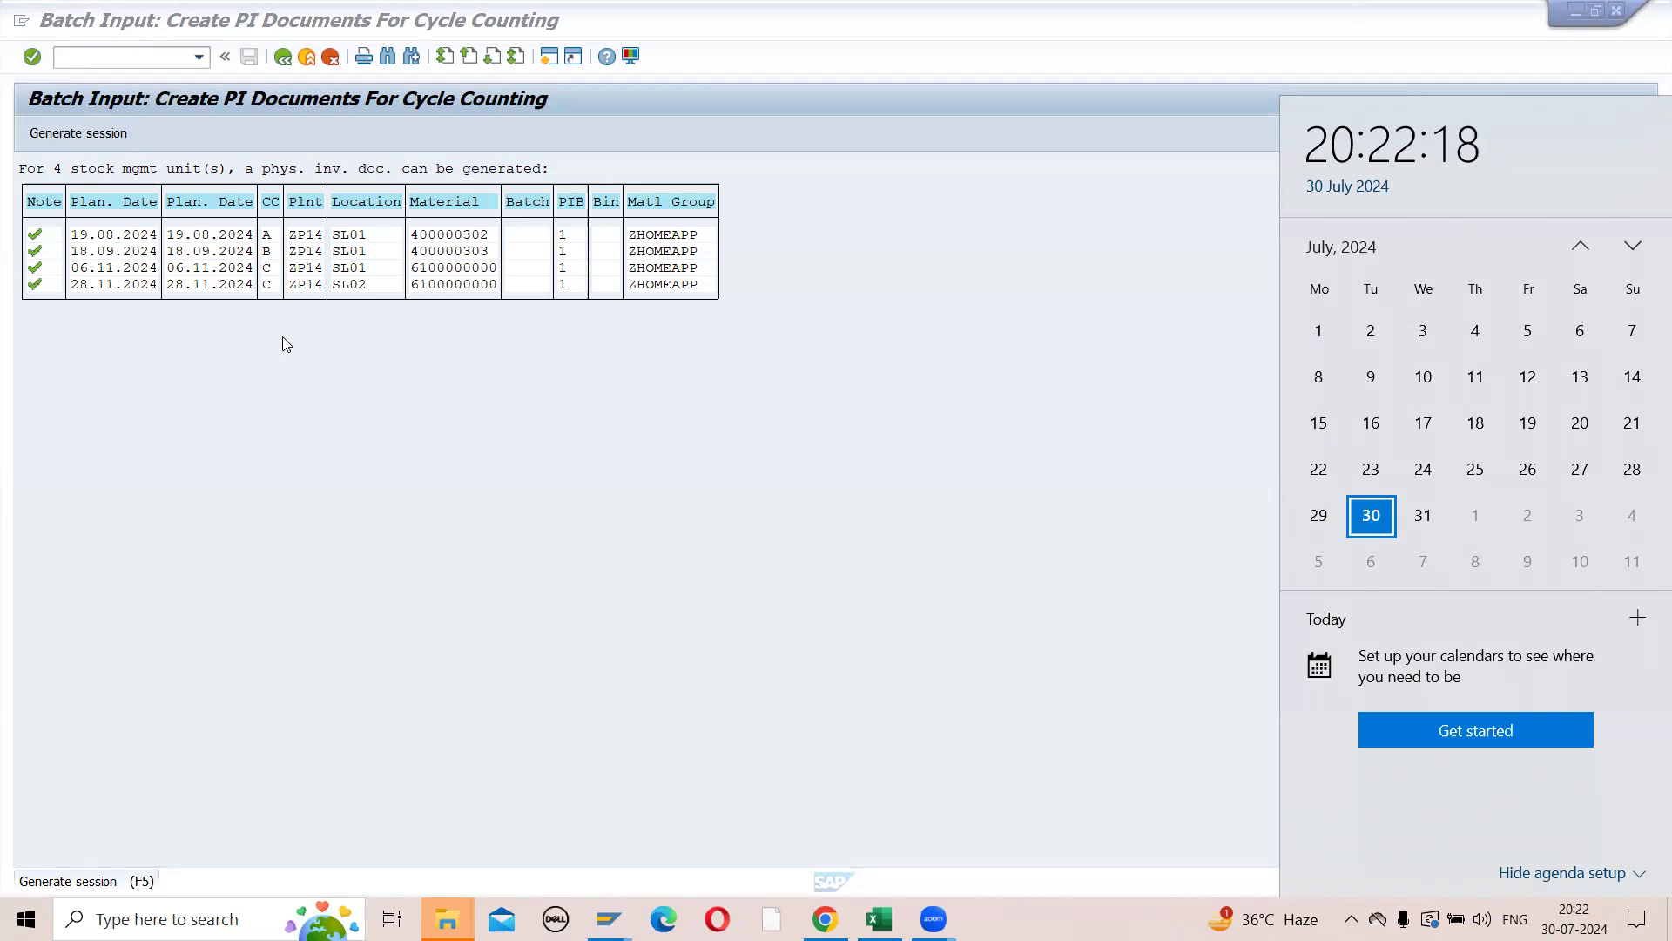
pyautogui.click(329, 372)
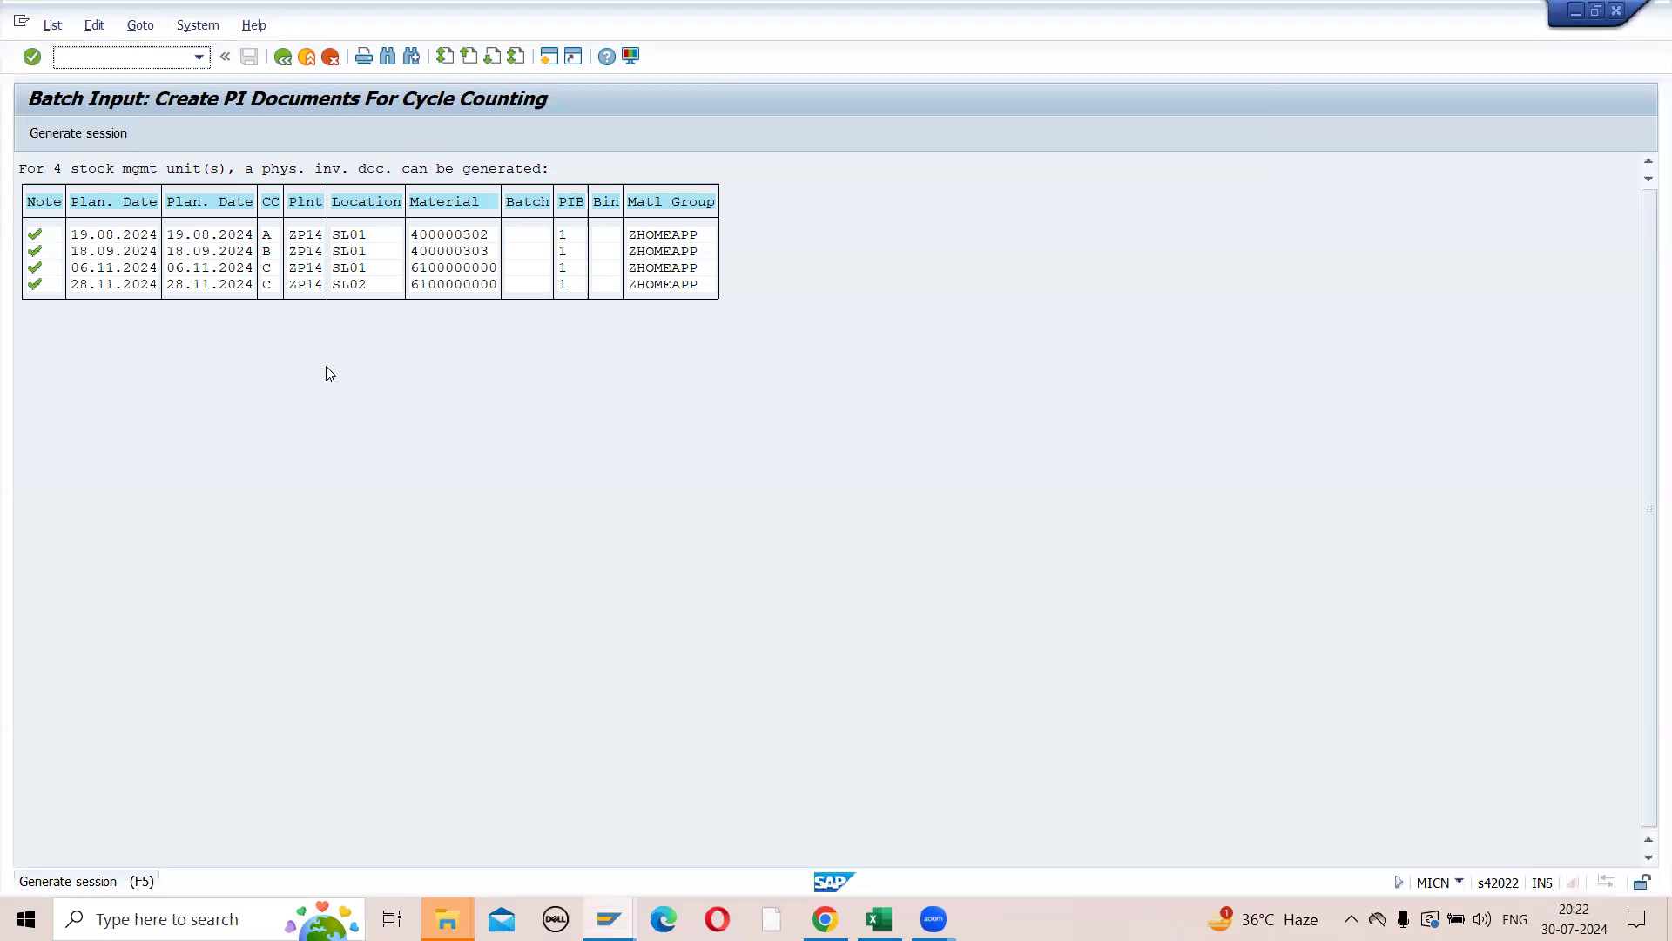
# - Review the materials in the MICN multiple selection, execute the selection again and generate the batch input session
pyautogui.click(283, 57)
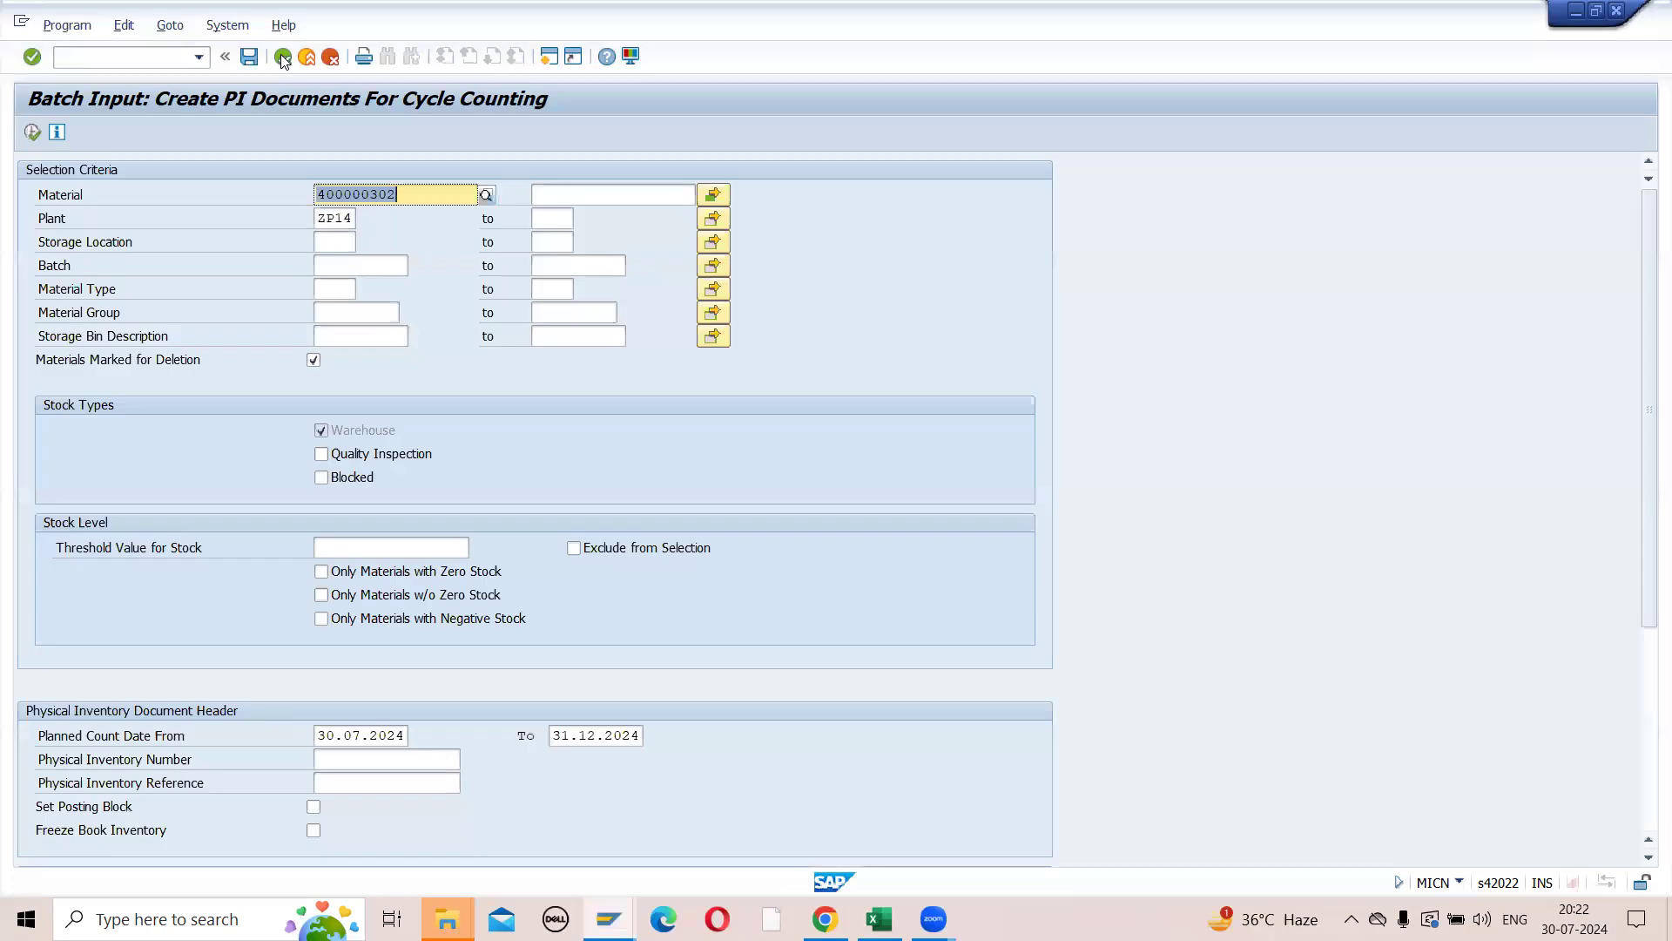
pyautogui.click(714, 195)
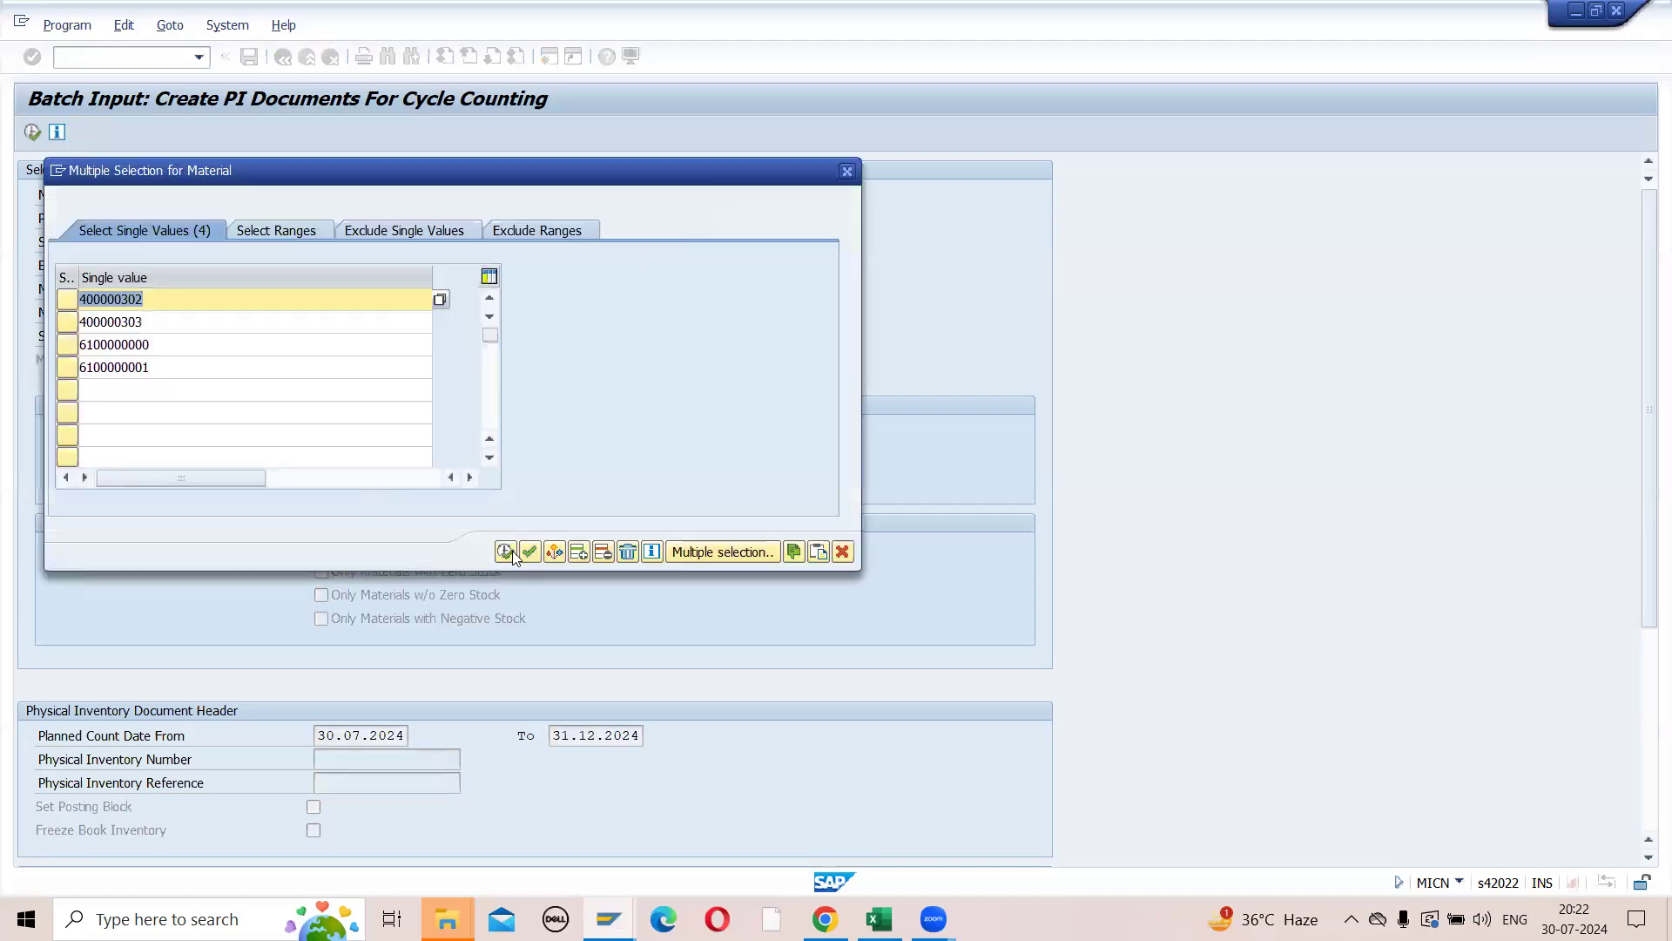
pyautogui.click(506, 551)
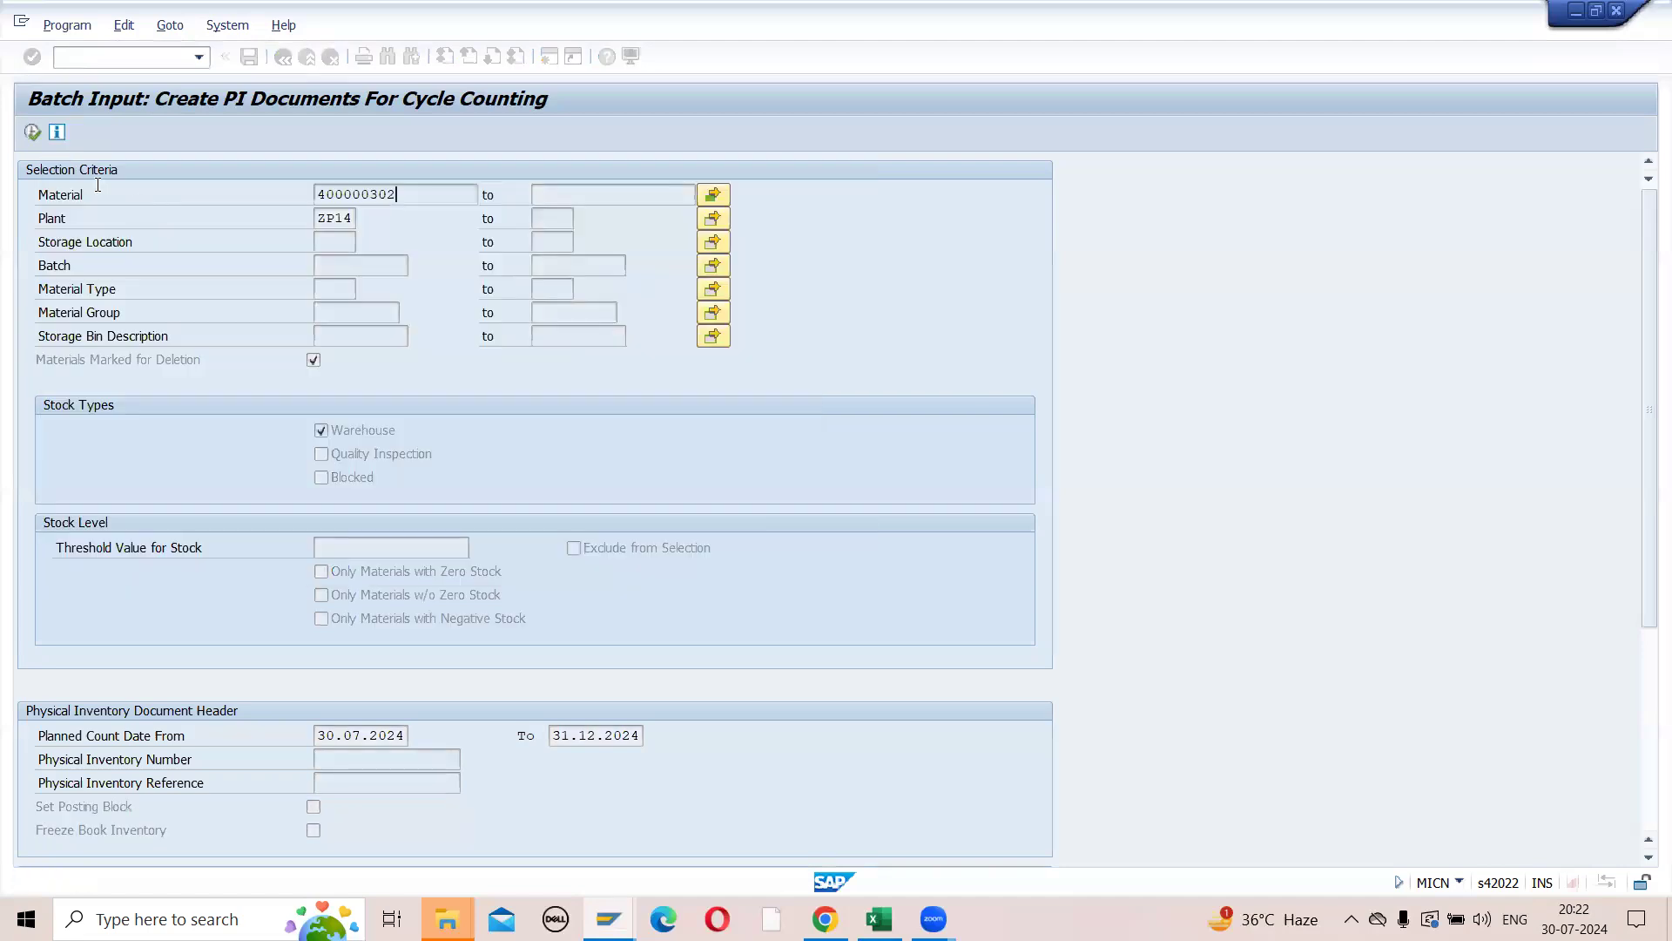
pyautogui.click(29, 137)
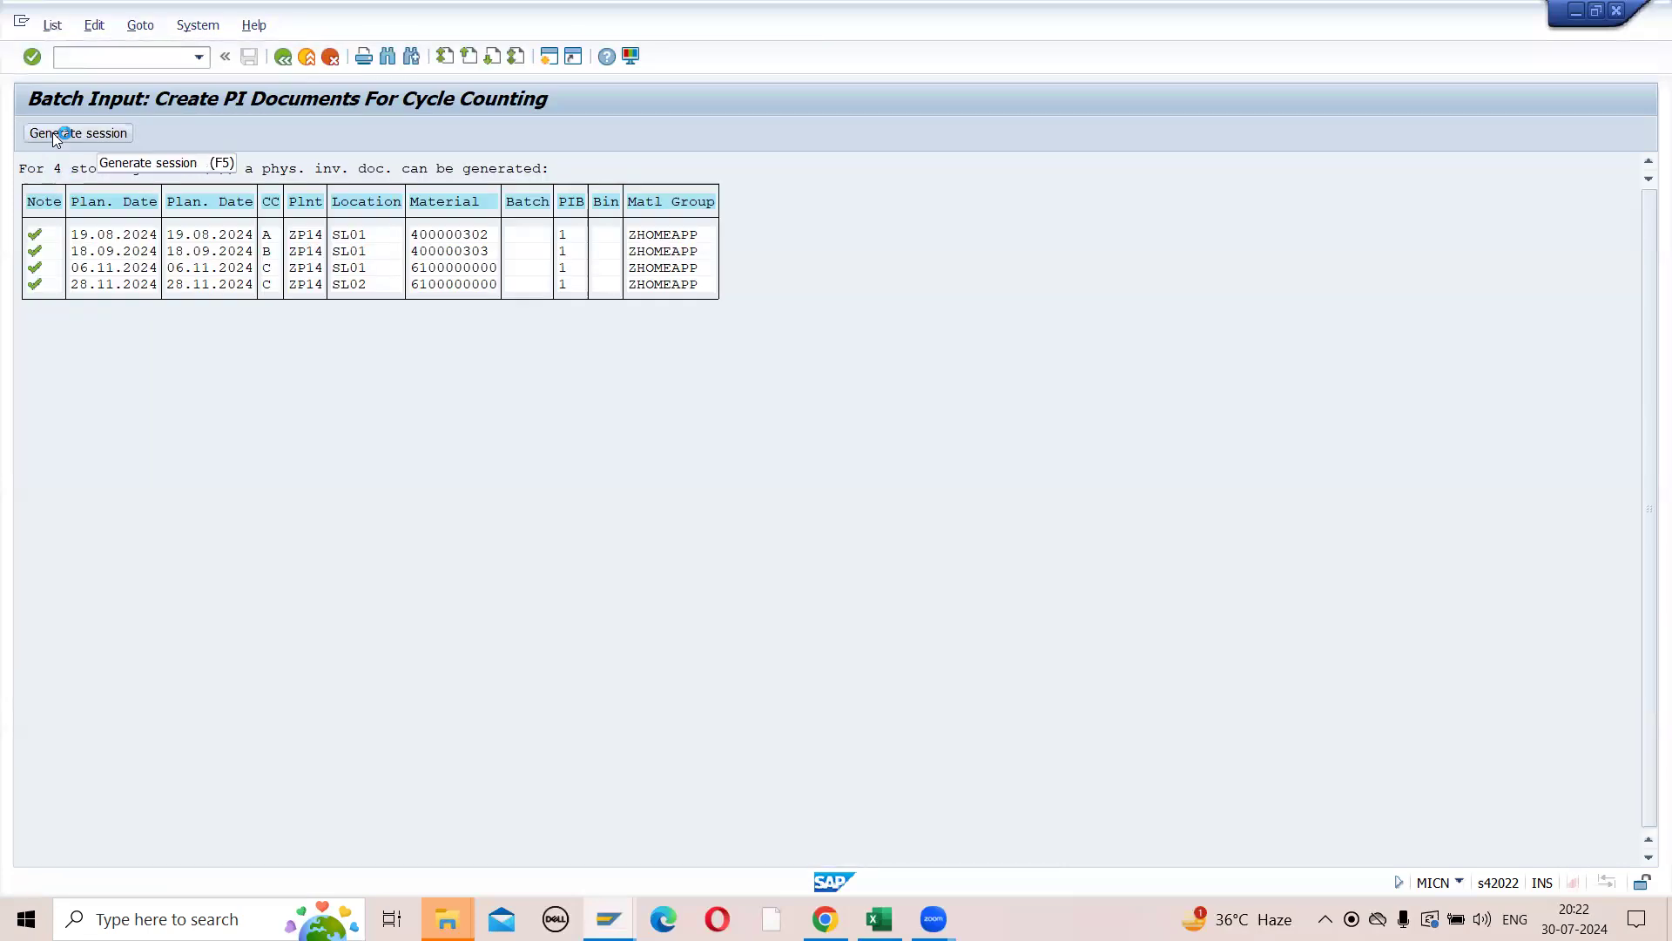
pyautogui.click(54, 135)
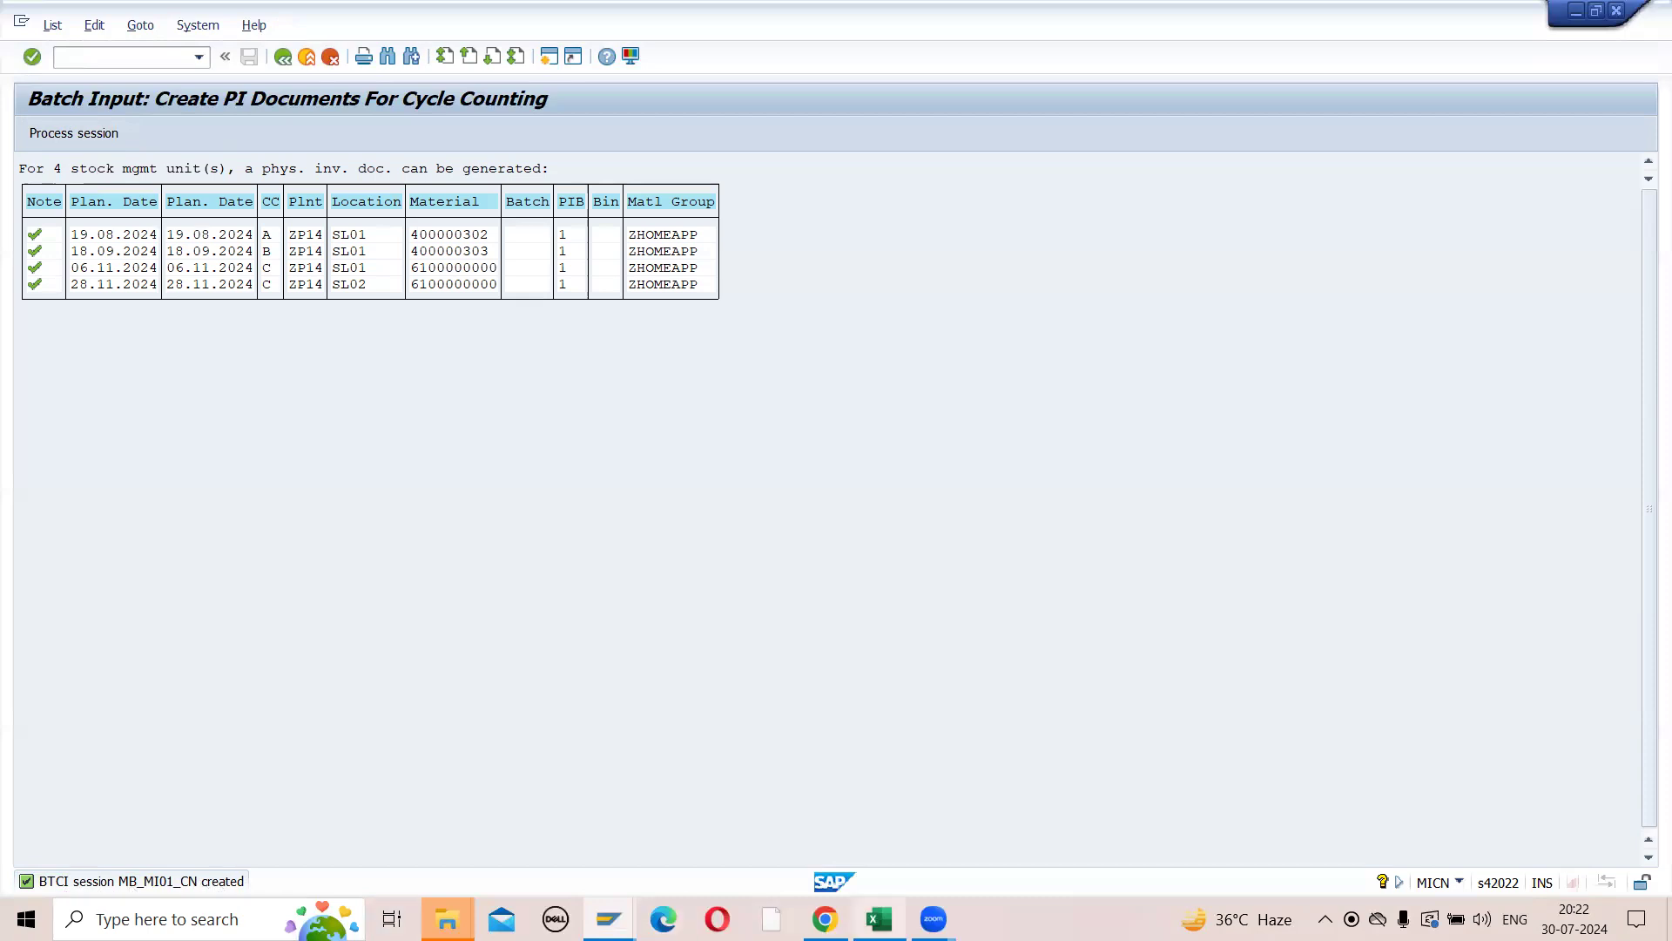
# - Switch to the Excel notes and enter BATCH SESSION in cell H238
pyautogui.click(879, 919)
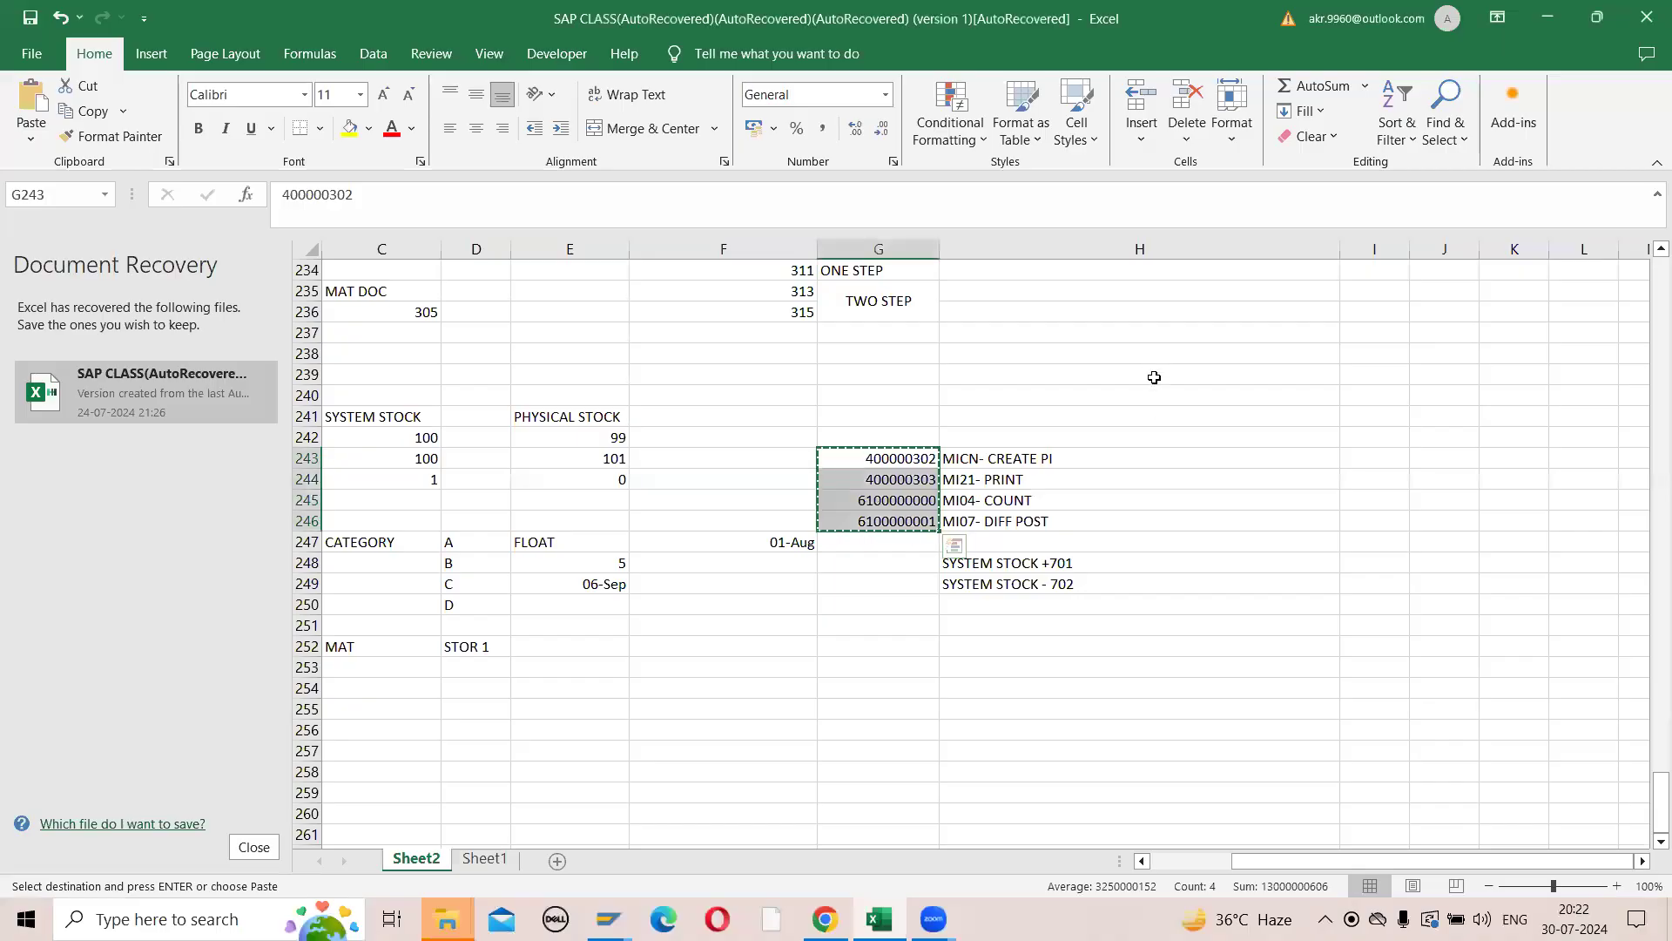
pyautogui.click(1141, 364)
pyautogui.doubleClick(1141, 362)
pyautogui.write('B')
pyautogui.press('BackSpace')
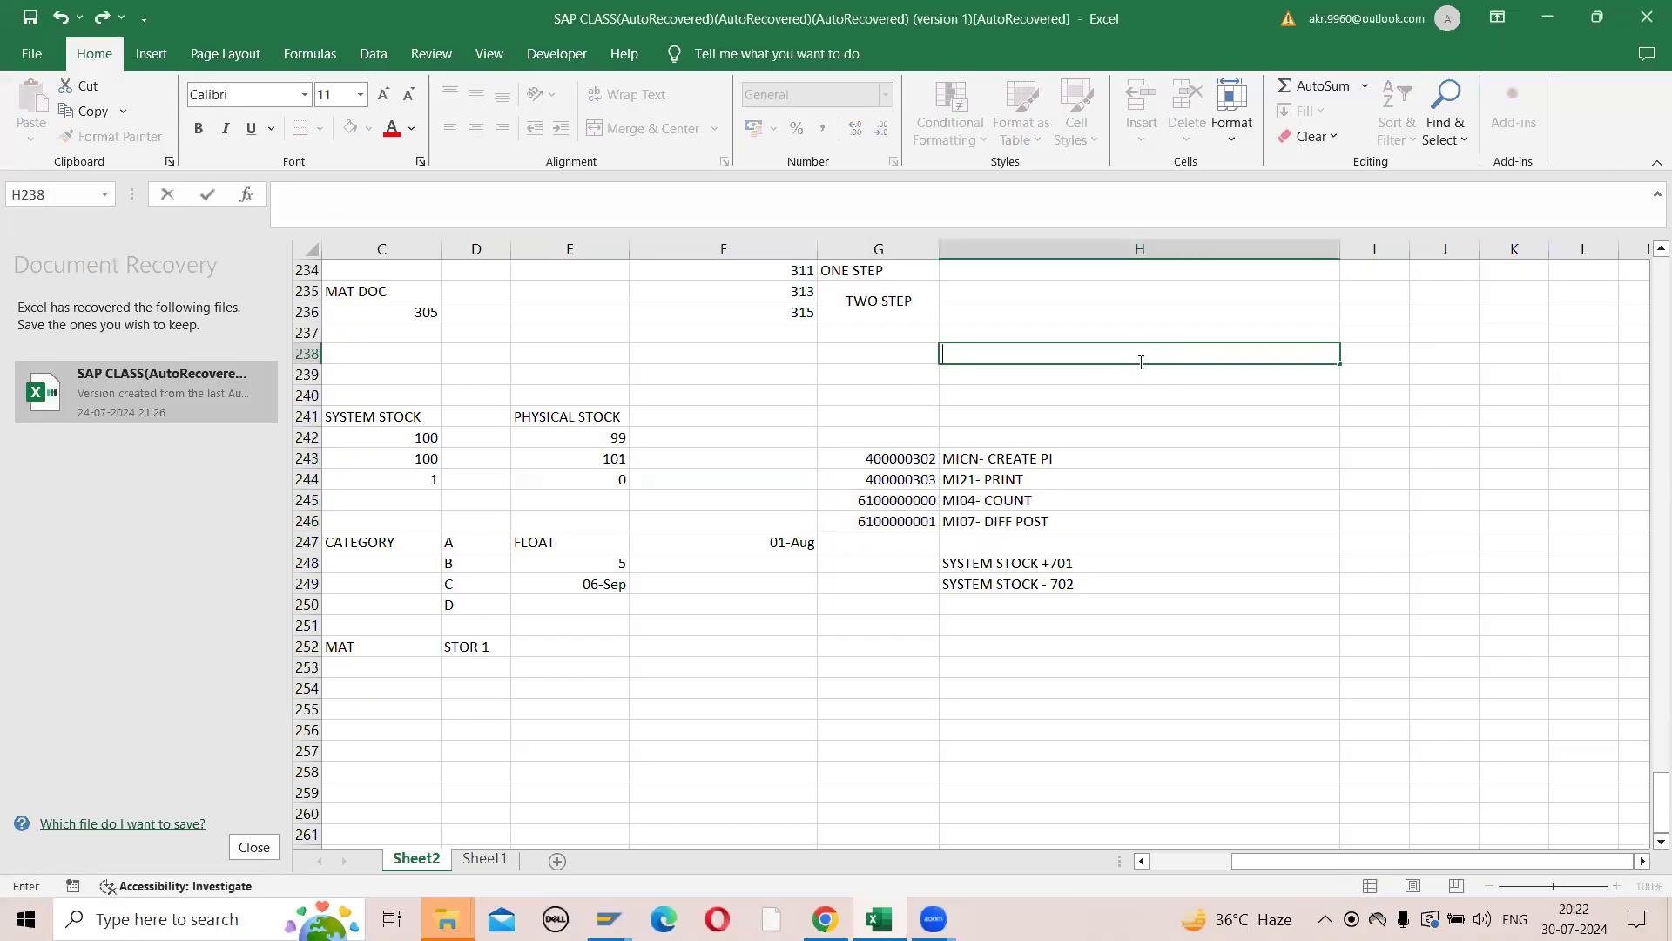
pyautogui.write('BATCH SESSION')
pyautogui.press('Return')
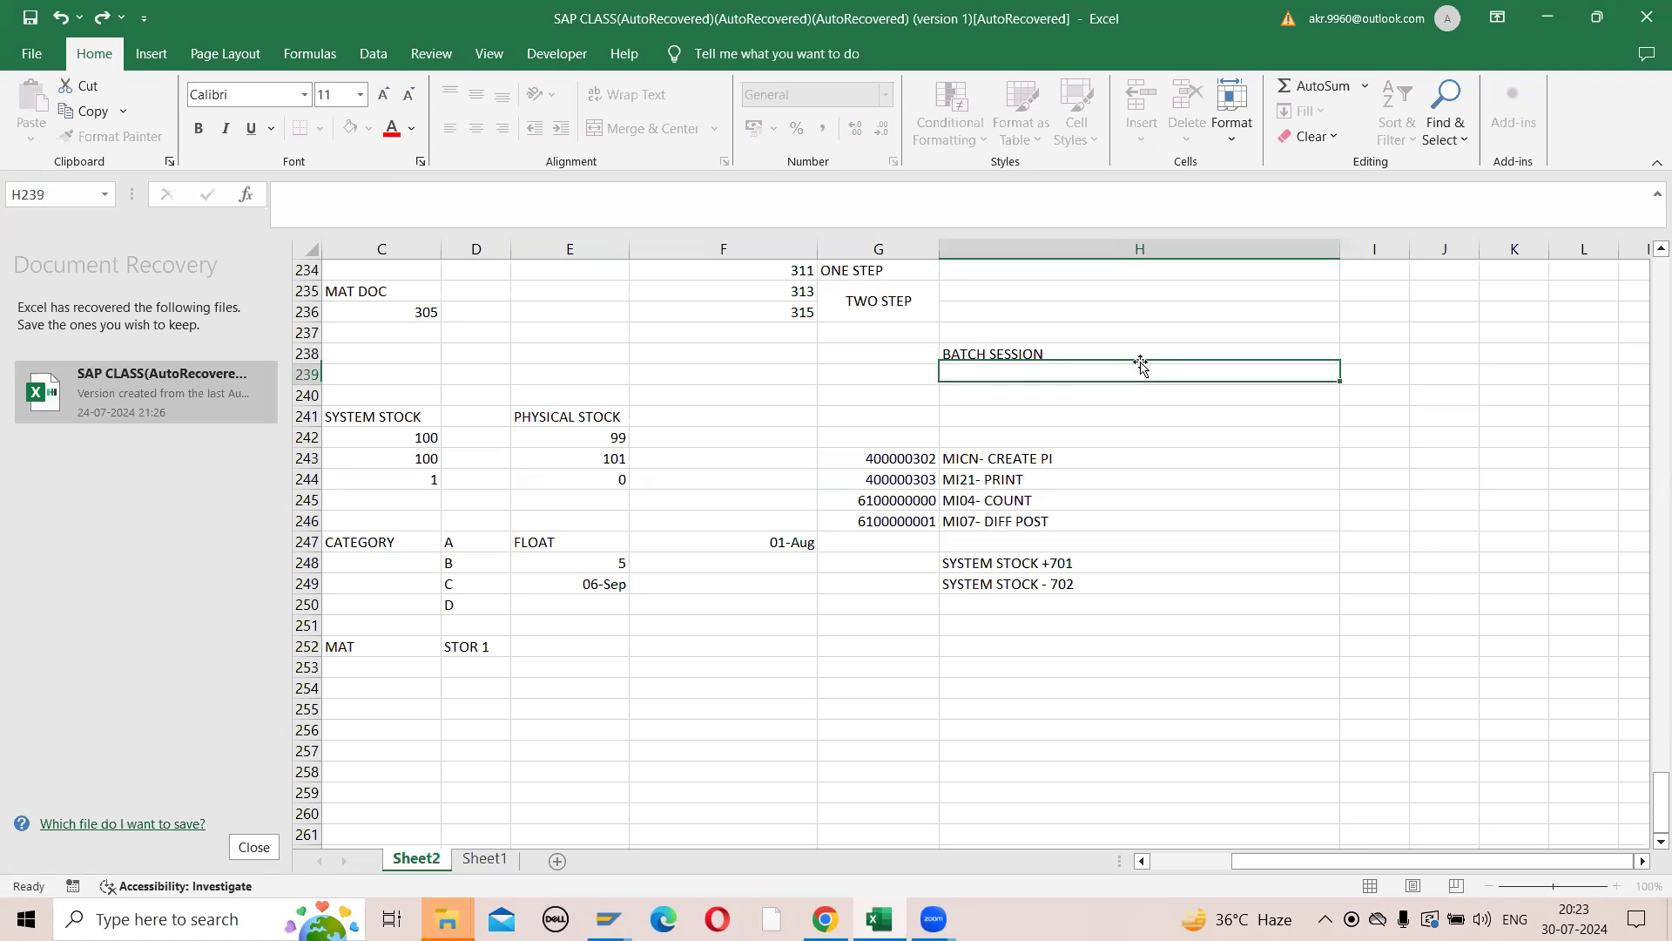
# - Enter the transaction code SM35 in cell I239 of the notes
pyautogui.press('Right')
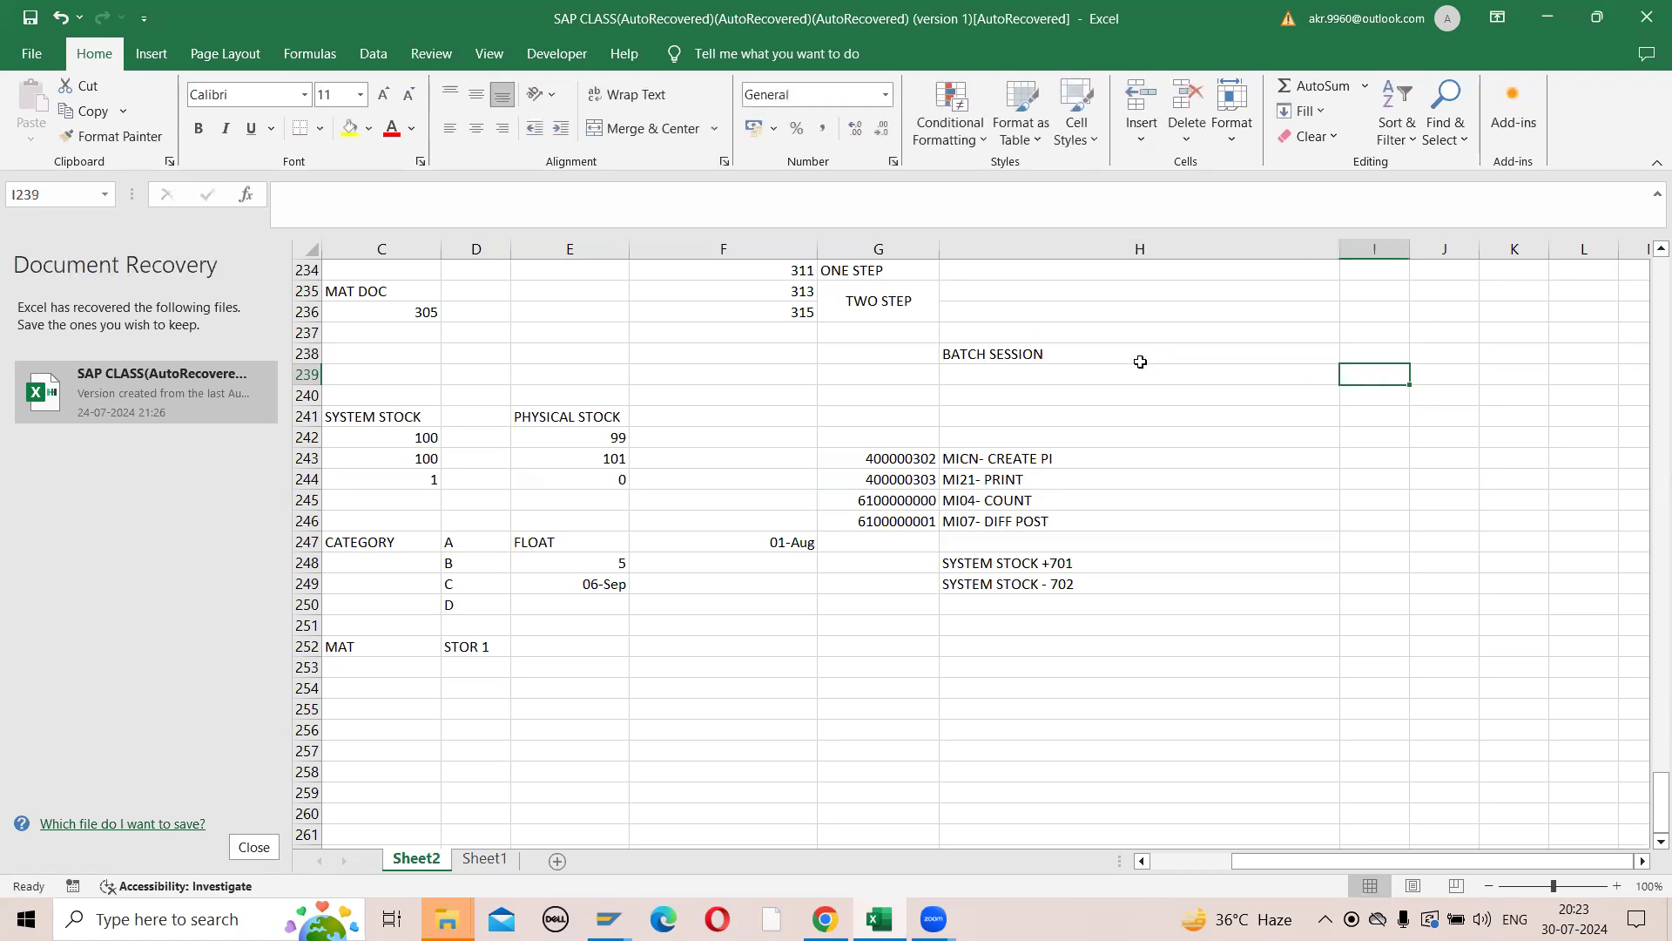
pyautogui.write('SM35')
pyautogui.press('Return')
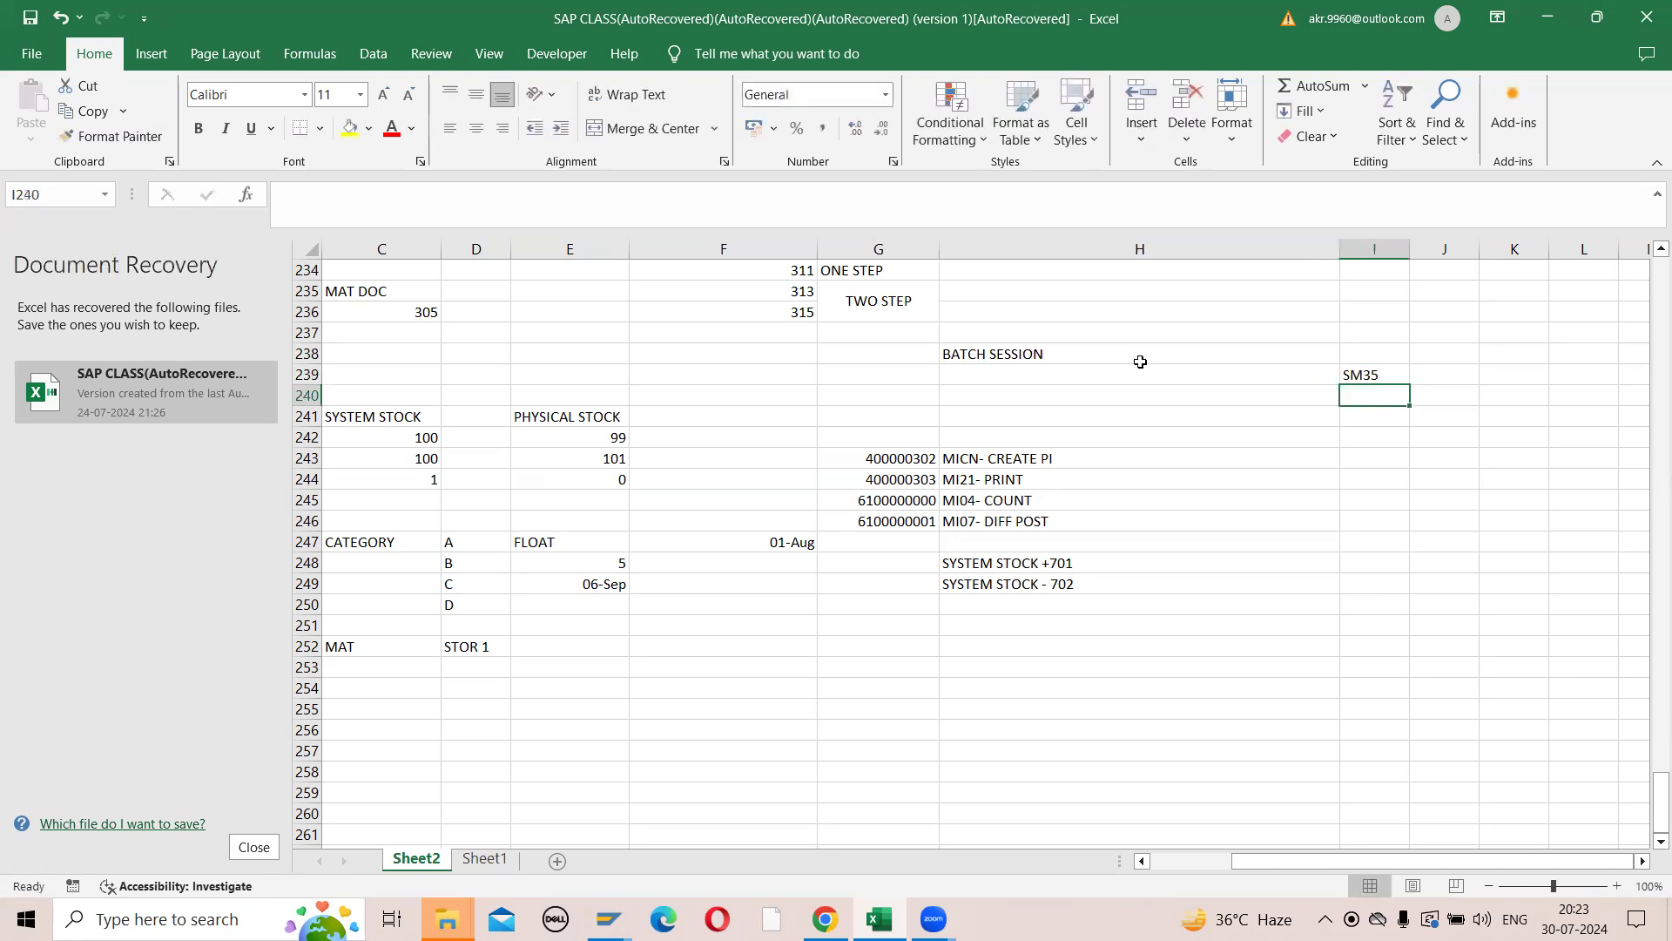
# - Switch back to SAP, open SM35 in a new session and compare its session list with the session name shown in MICN
pyautogui.hotkey('alt', 'Tab')
pyautogui.write('/')
pyautogui.write('nsm35')
pyautogui.press('Return')
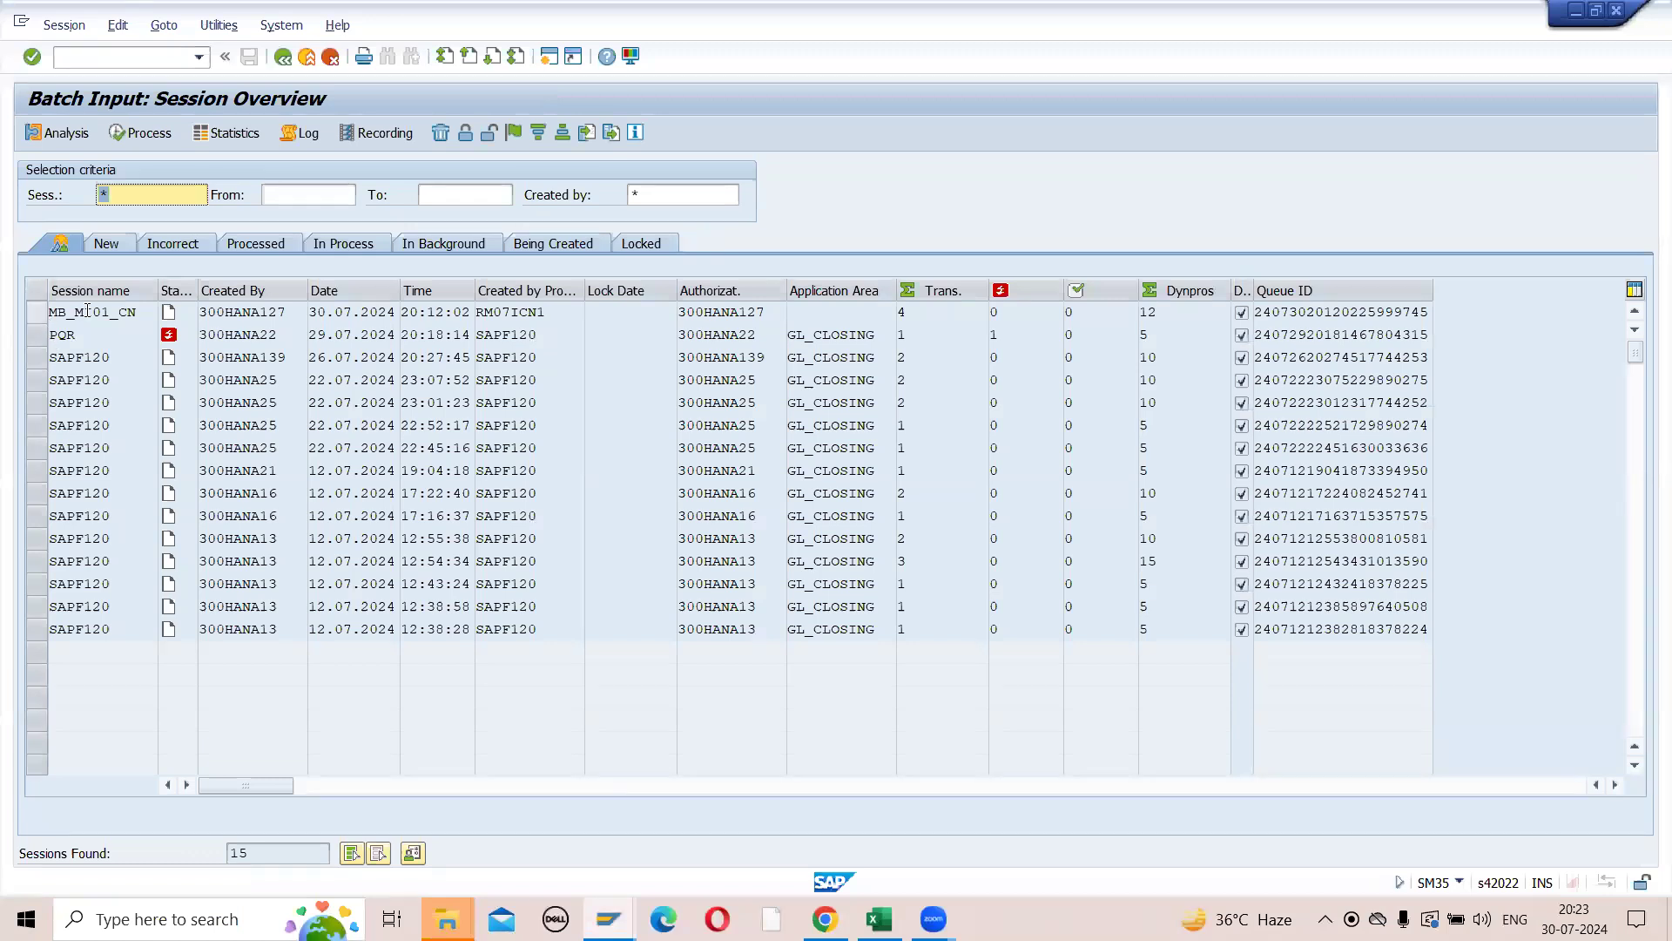
pyautogui.hotkey('alt', 'Tab')
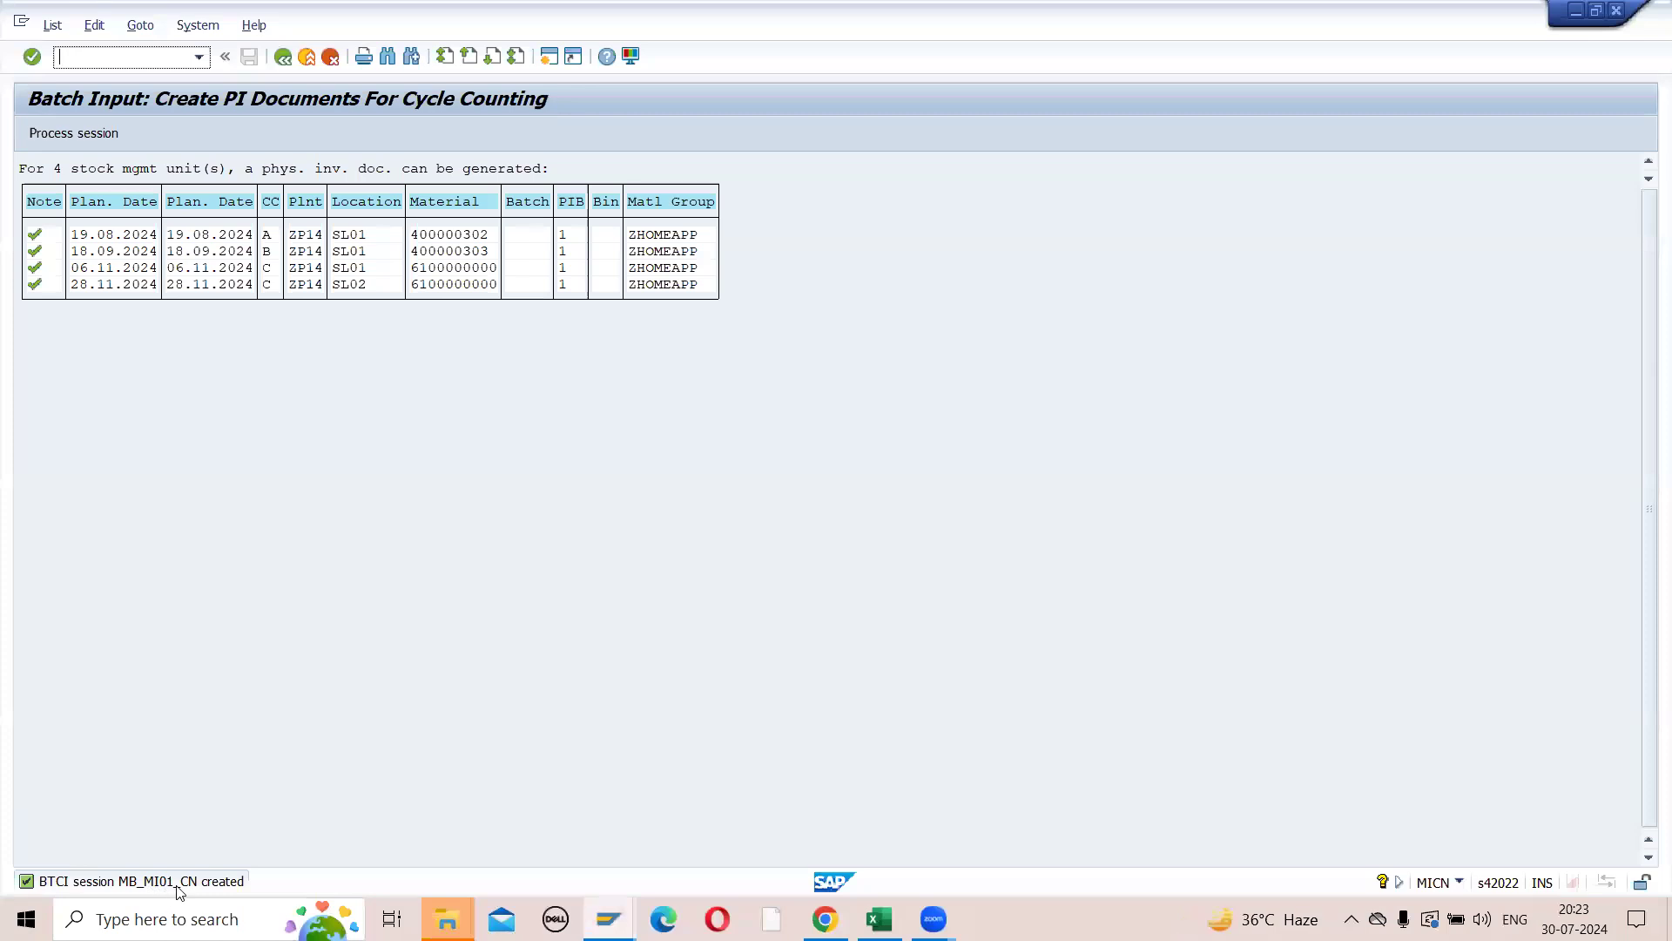
pyautogui.hotkey('alt', 'Tab')
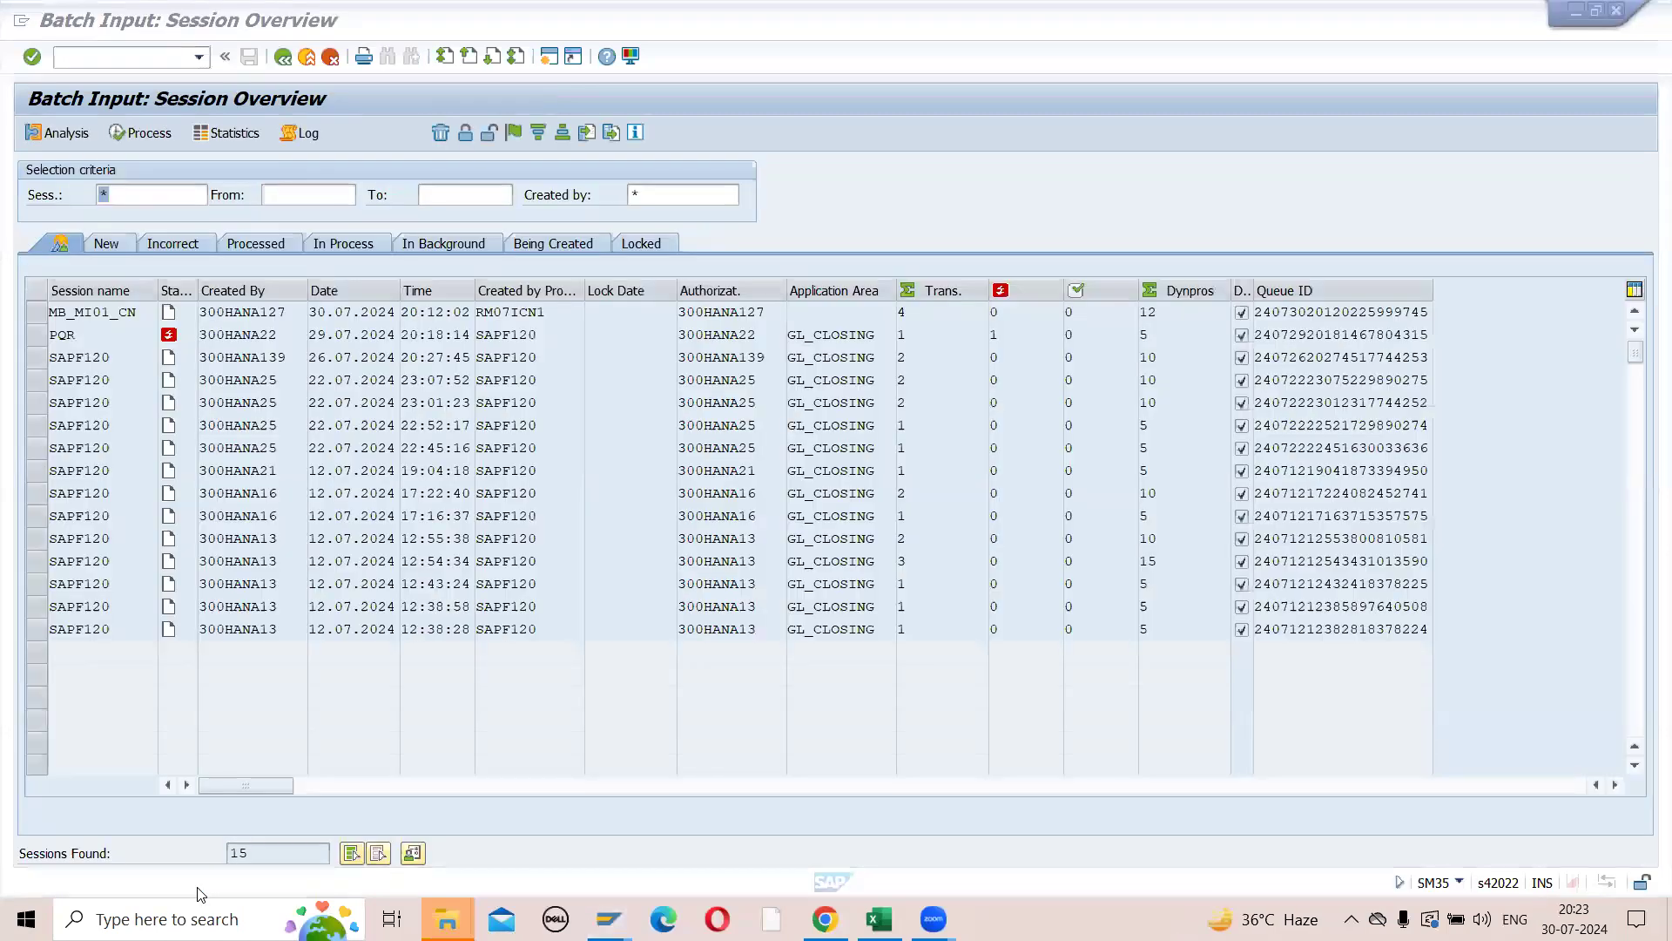
# - Select session MB_MI01_CN in the SM35 overview, open its processing options and move the dialog clear of the session list
pyautogui.click(38, 314)
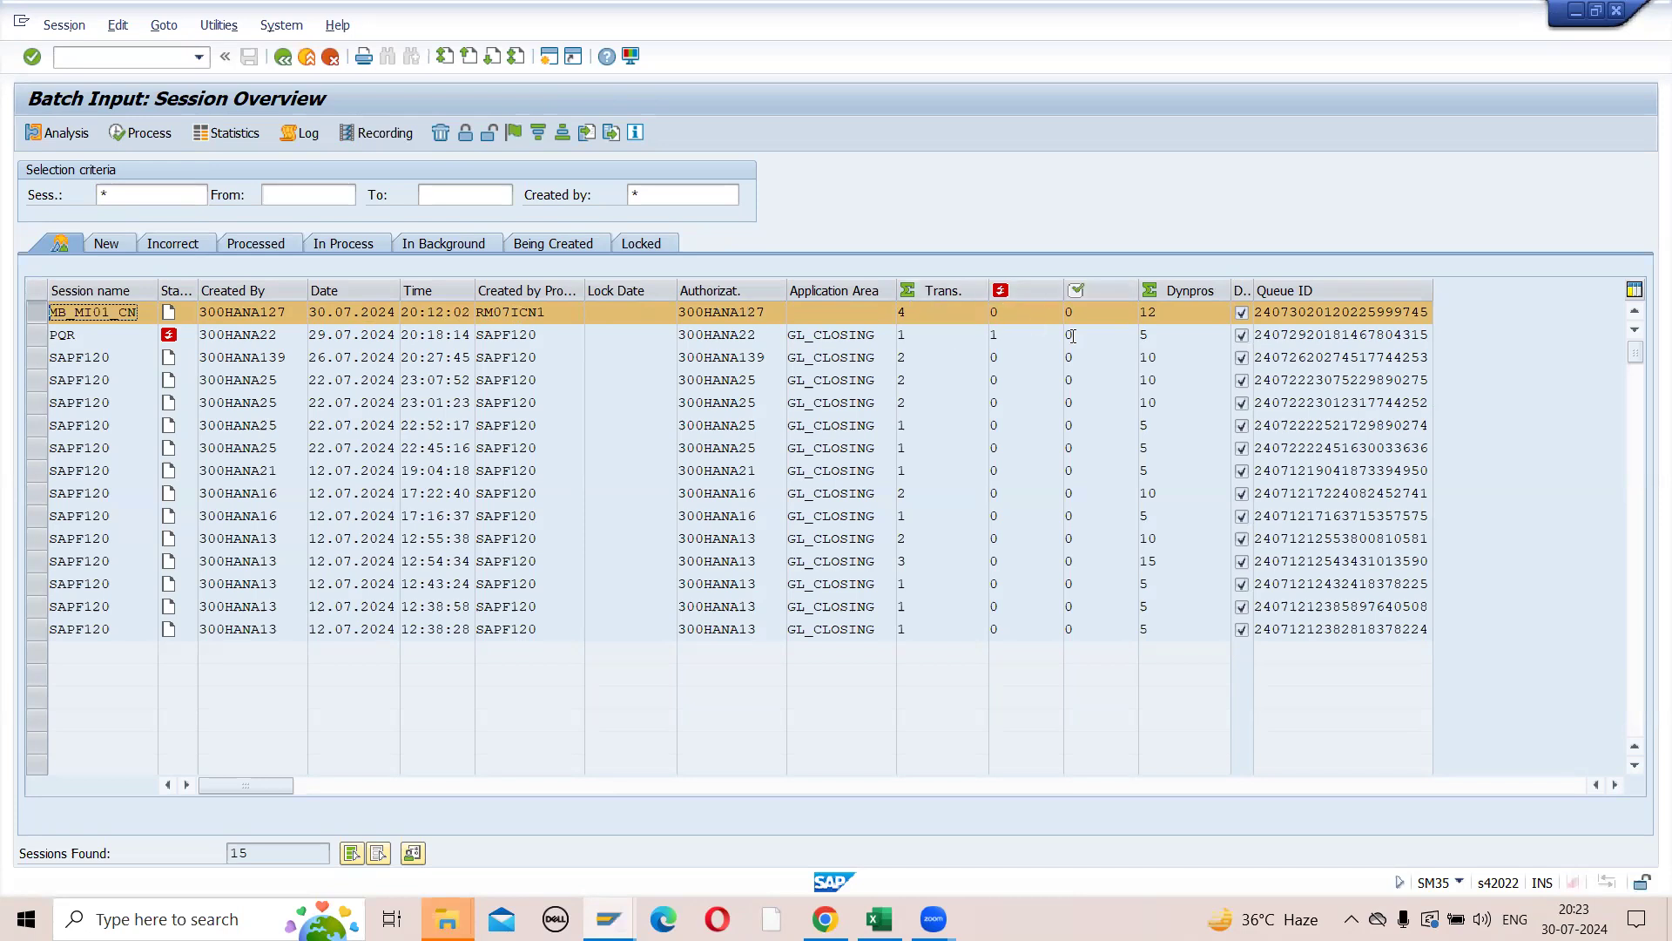
pyautogui.click(32, 316)
pyautogui.click(32, 316)
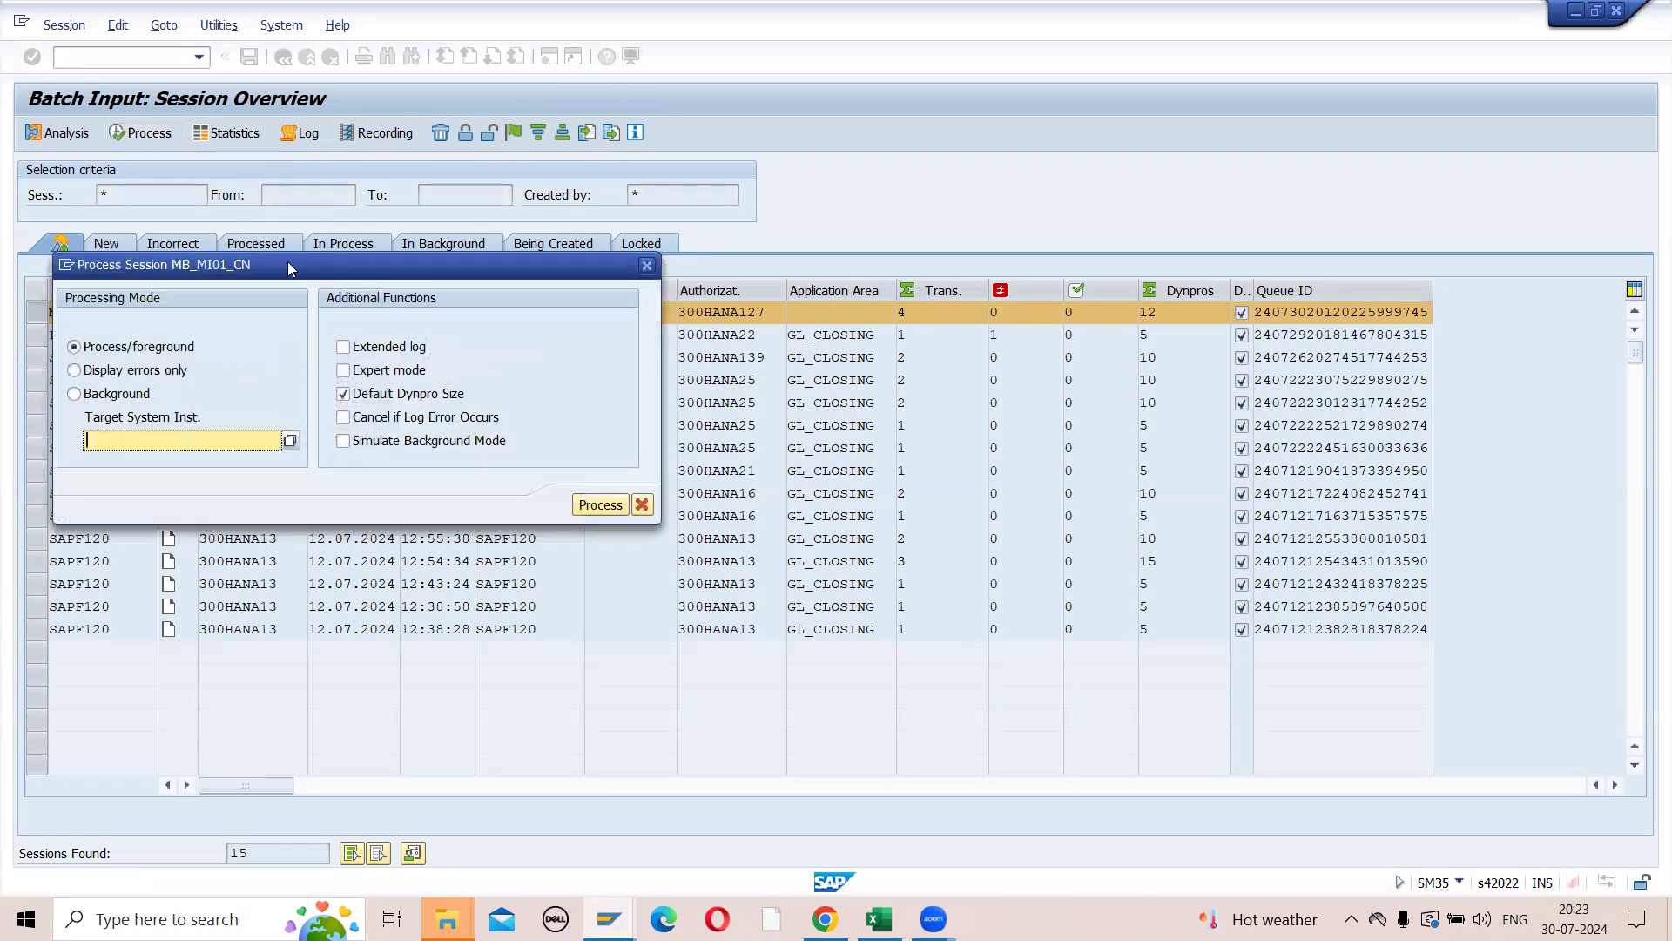
pyautogui.moveTo(287, 261); pyautogui.dragTo(1062, 182)
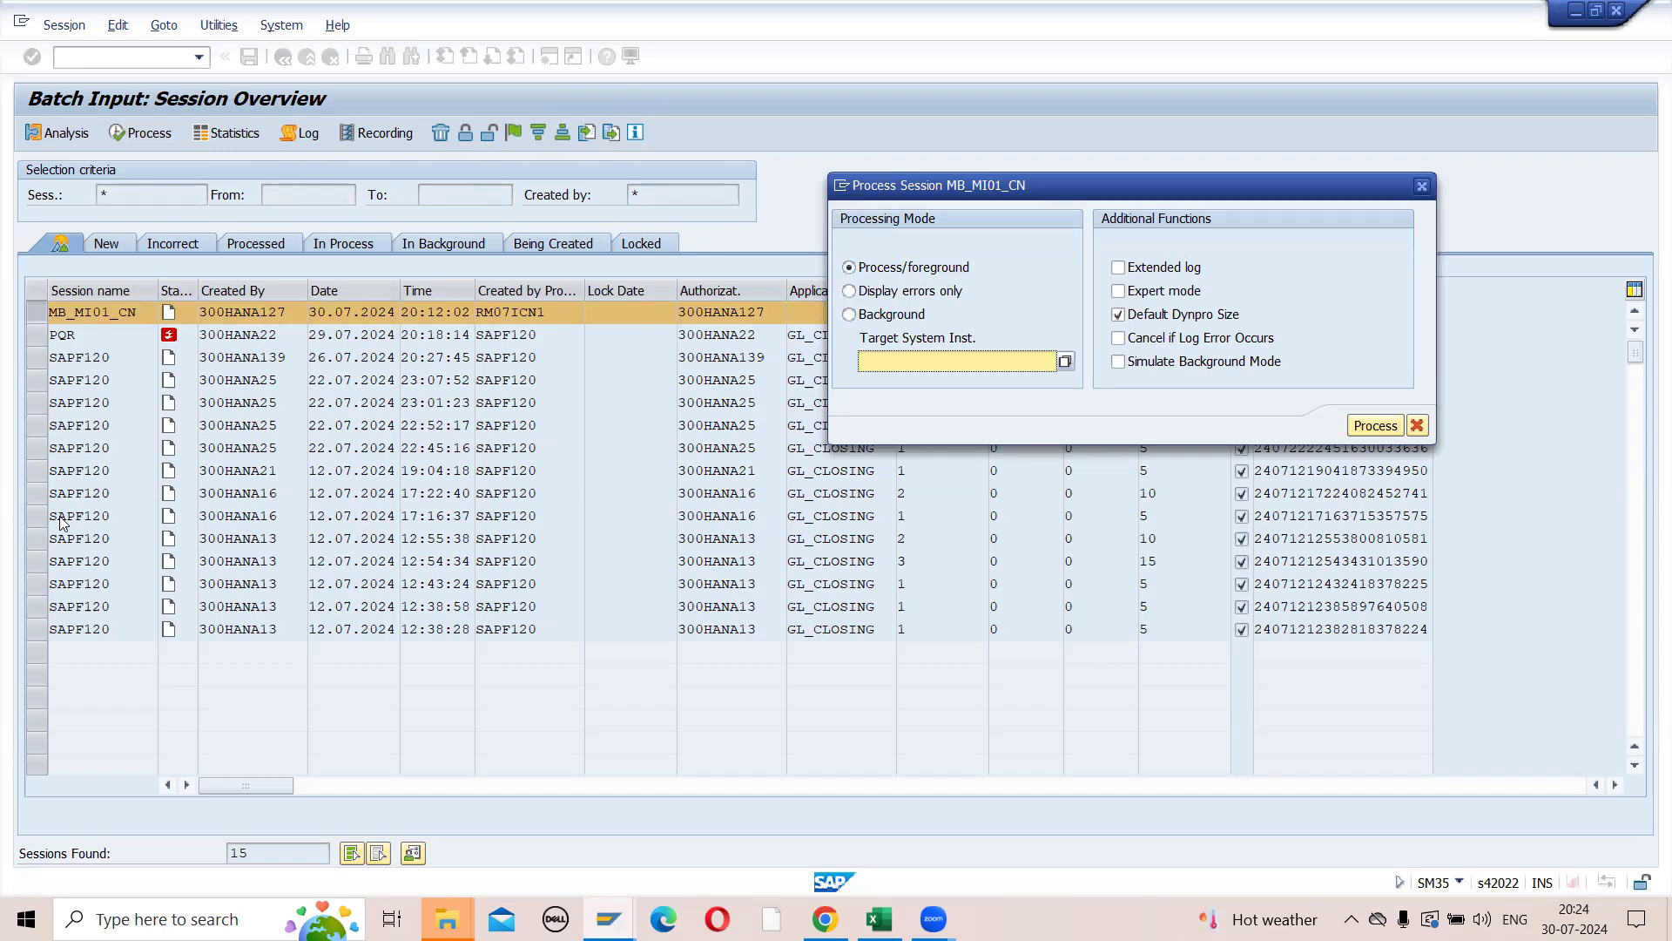
# - Start processing session MB_MI01_CN in Process/foreground mode and move the OK-Code dialog clear of the inventory document fields
pyautogui.click(849, 292)
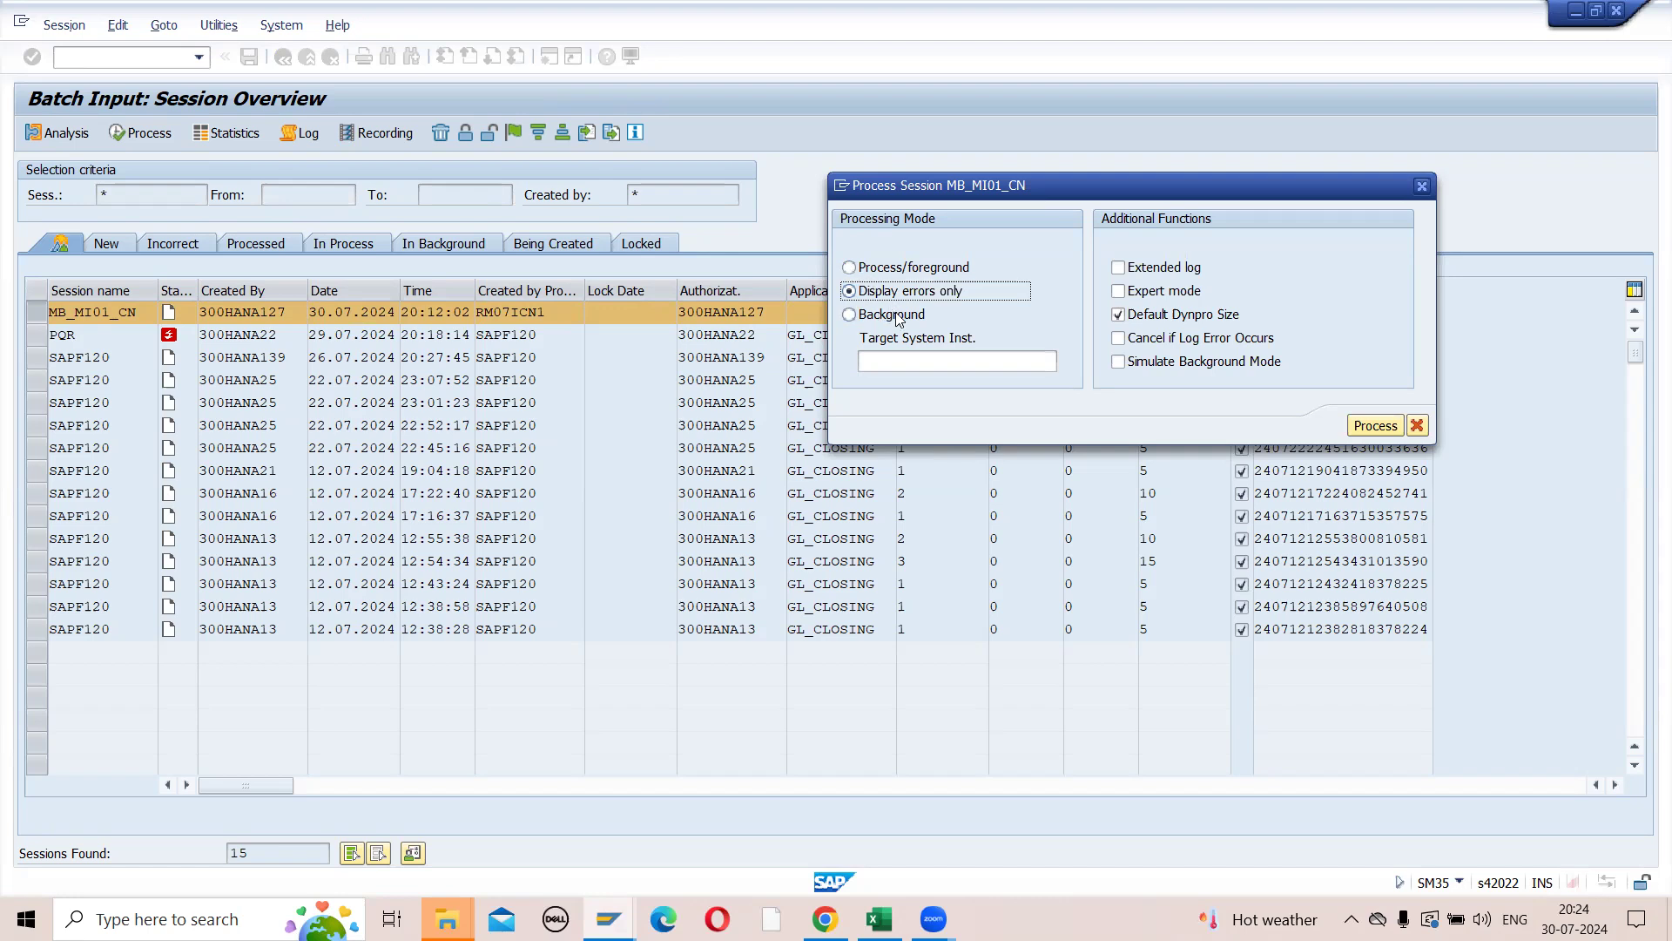
pyautogui.click(850, 269)
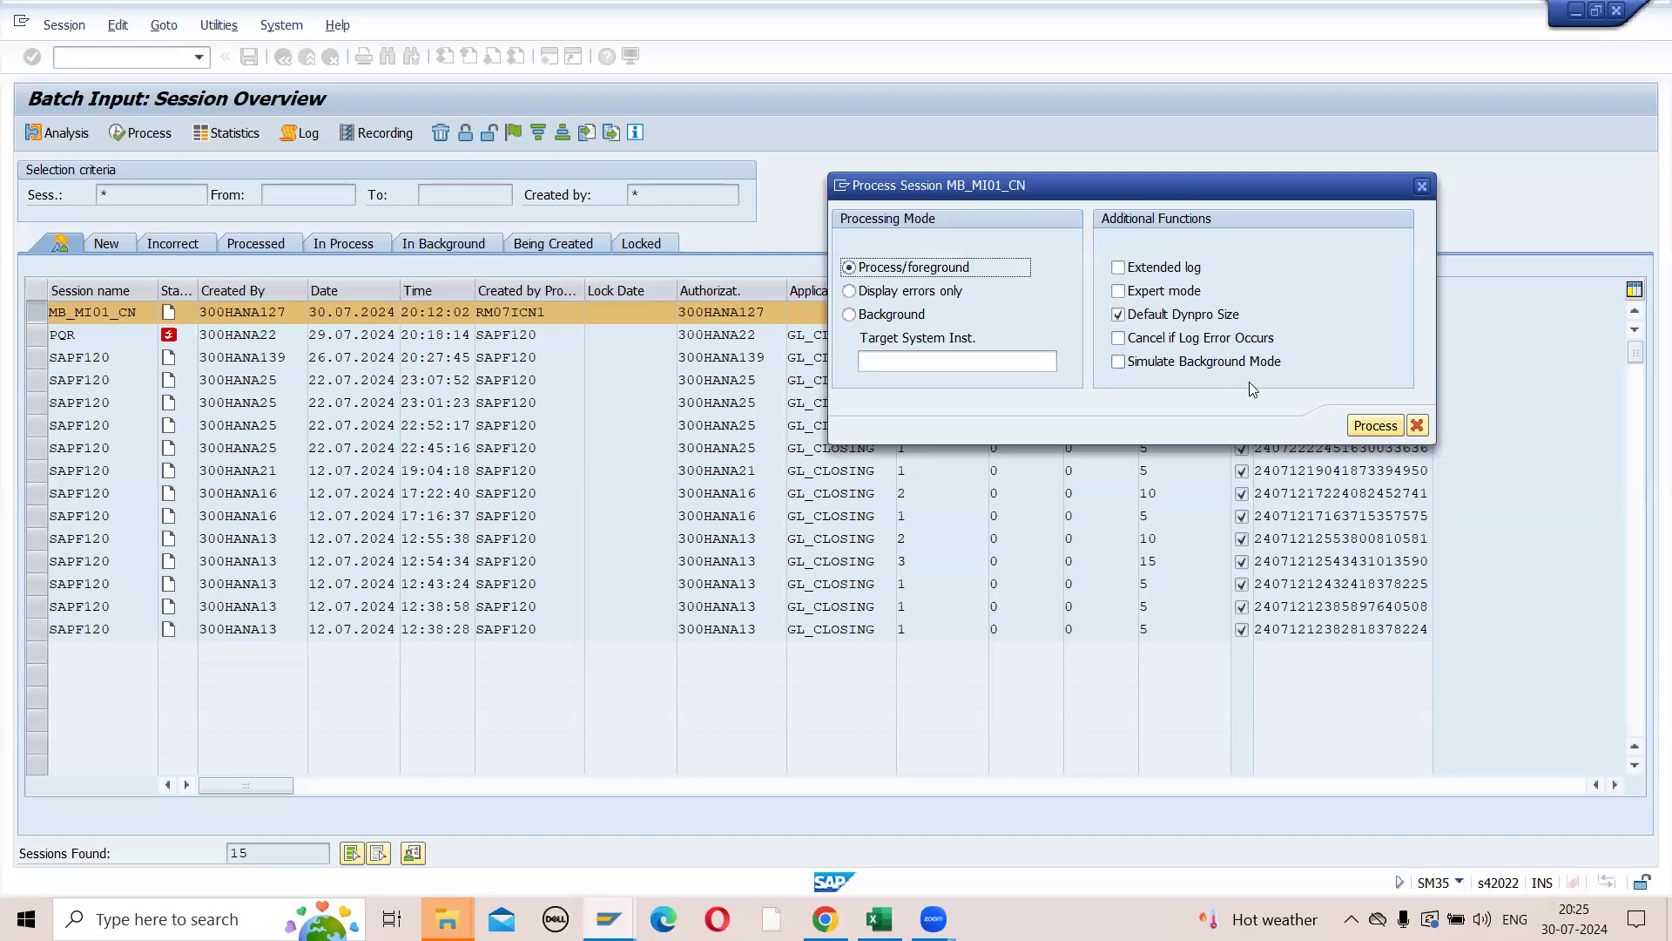
pyautogui.click(1376, 427)
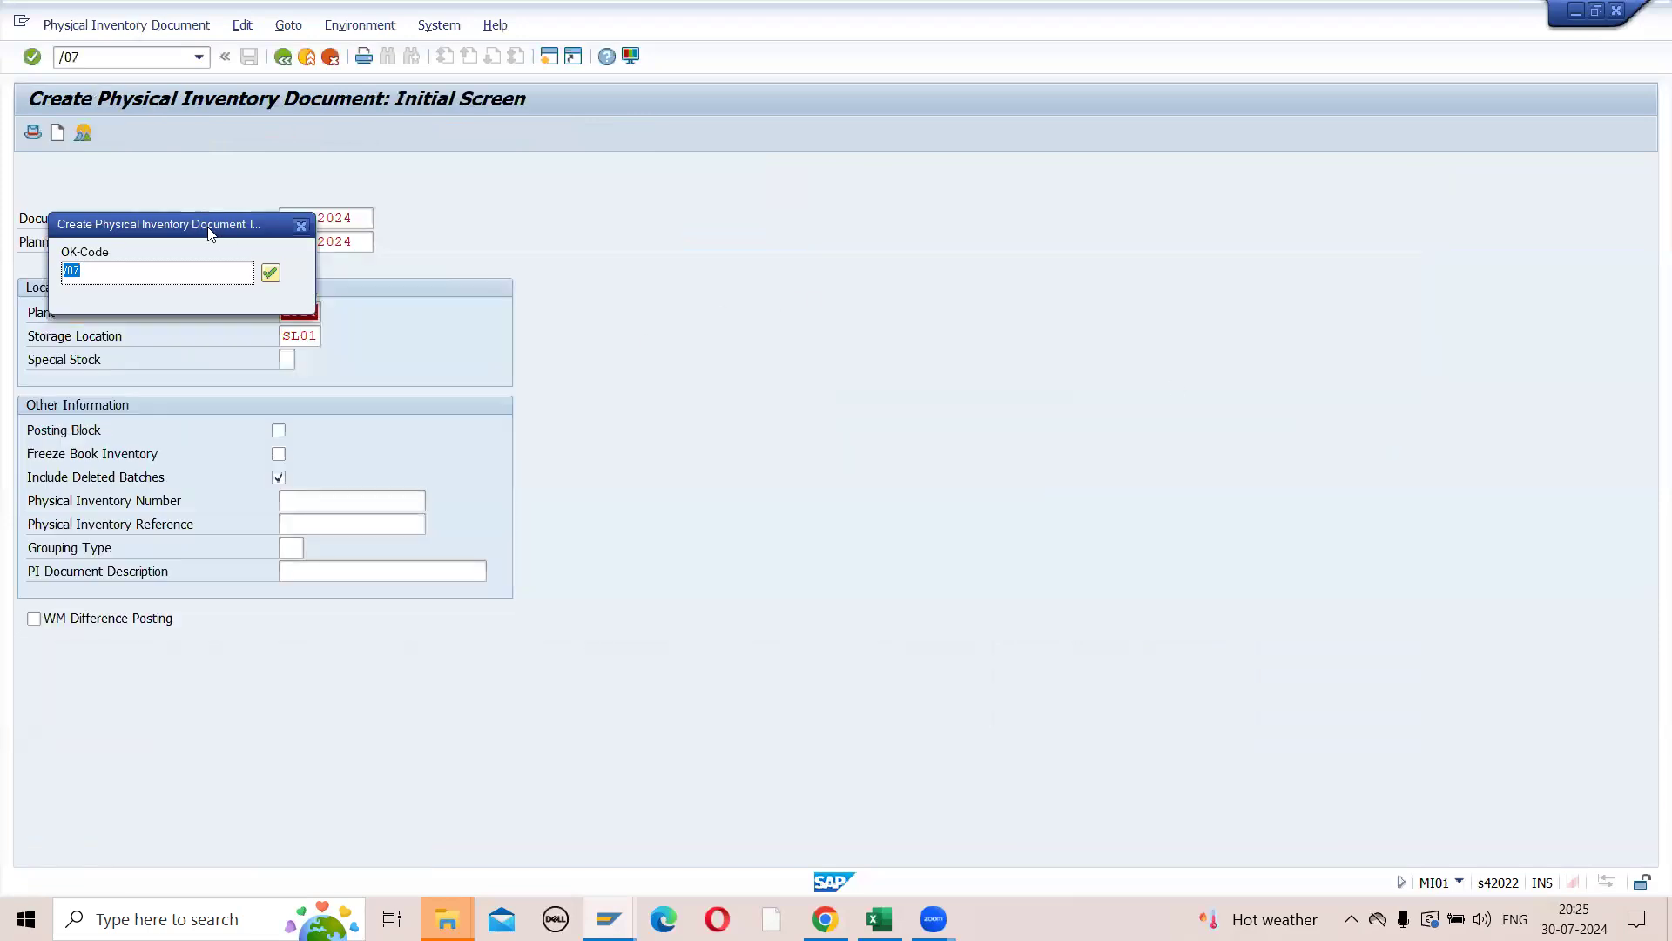
pyautogui.moveTo(209, 231); pyautogui.dragTo(720, 230)
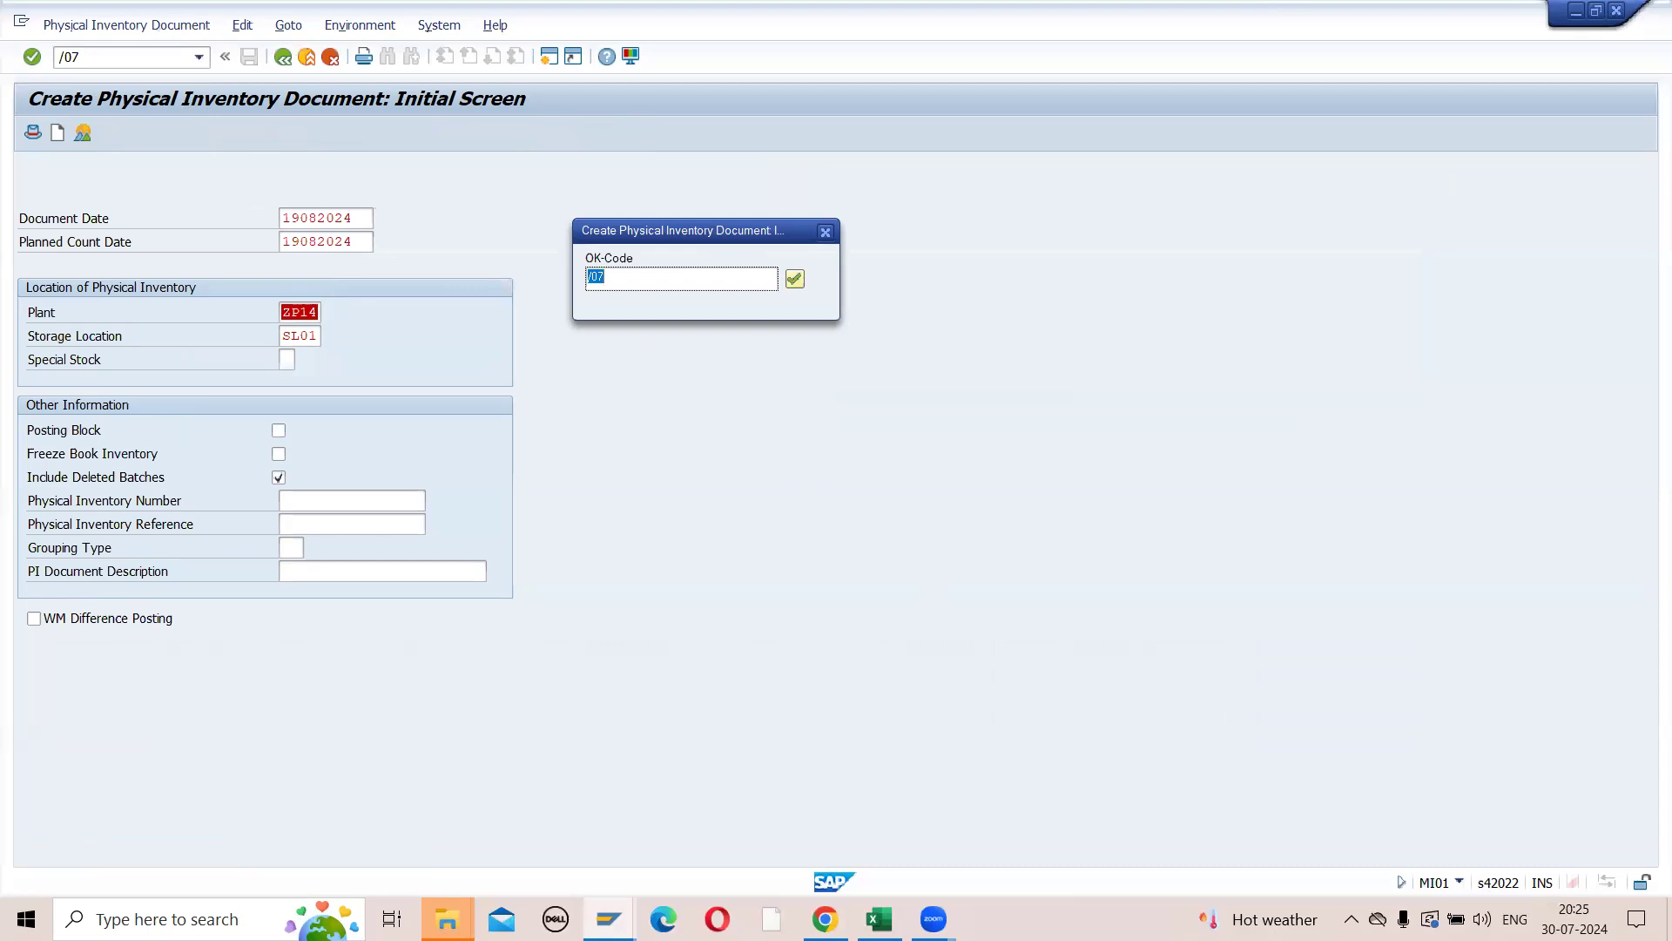
pyautogui.click(921, 580)
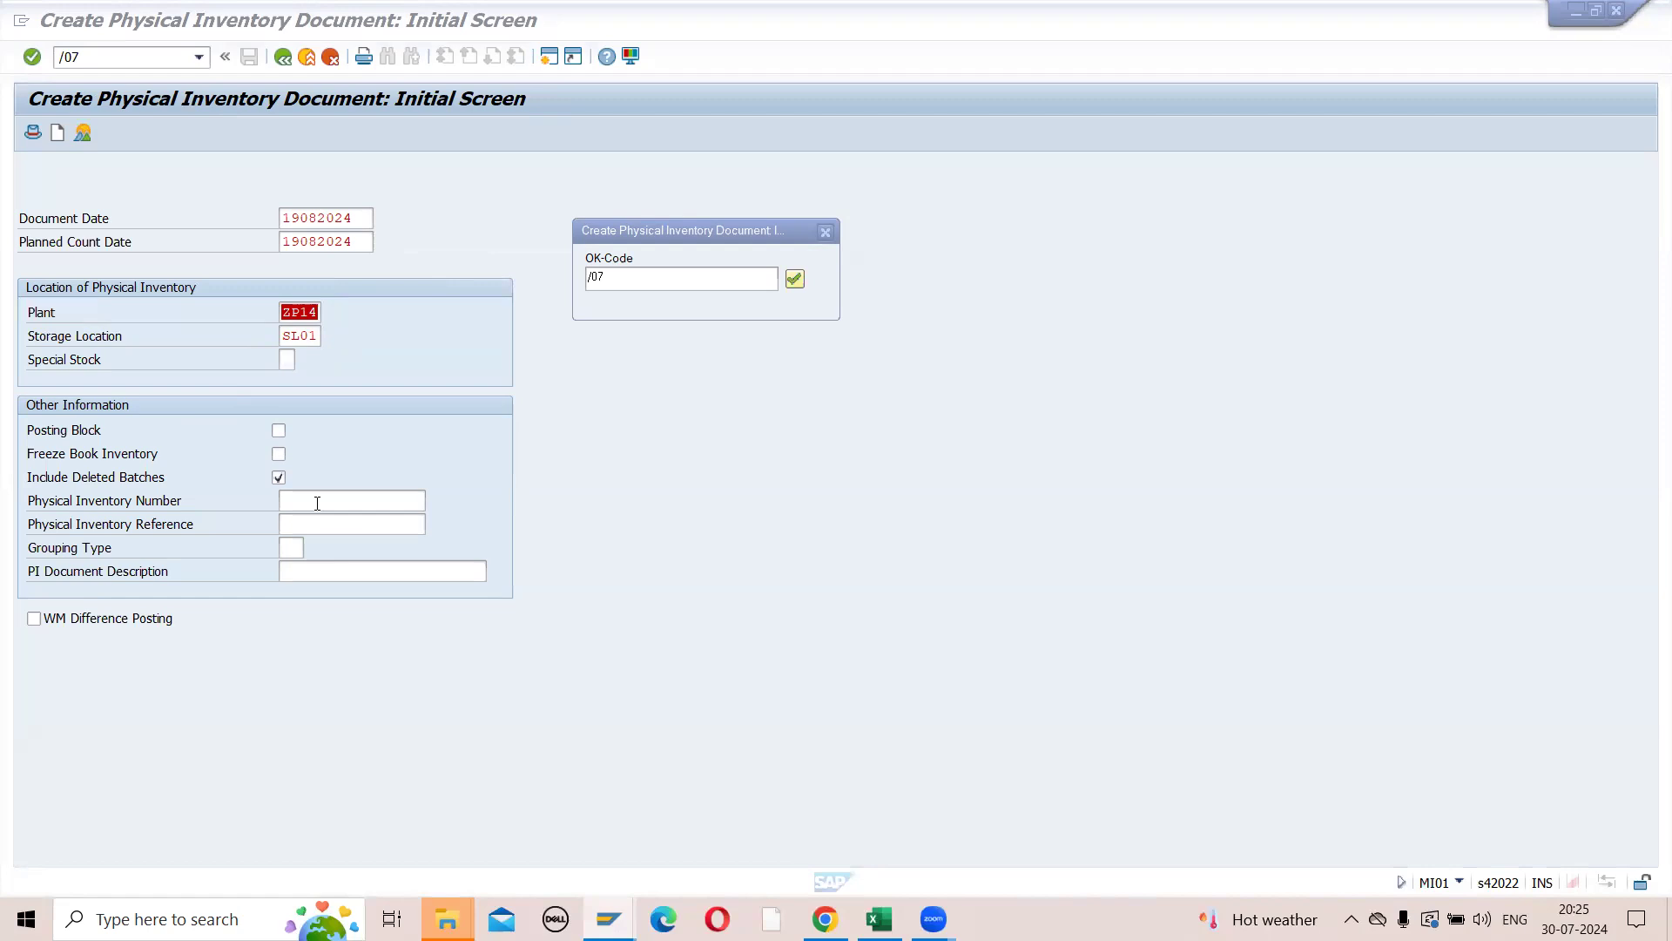
# - Confirm each proposed OK-Code in turn to run through all physical inventory document screens of the batch session
pyautogui.click(794, 278)
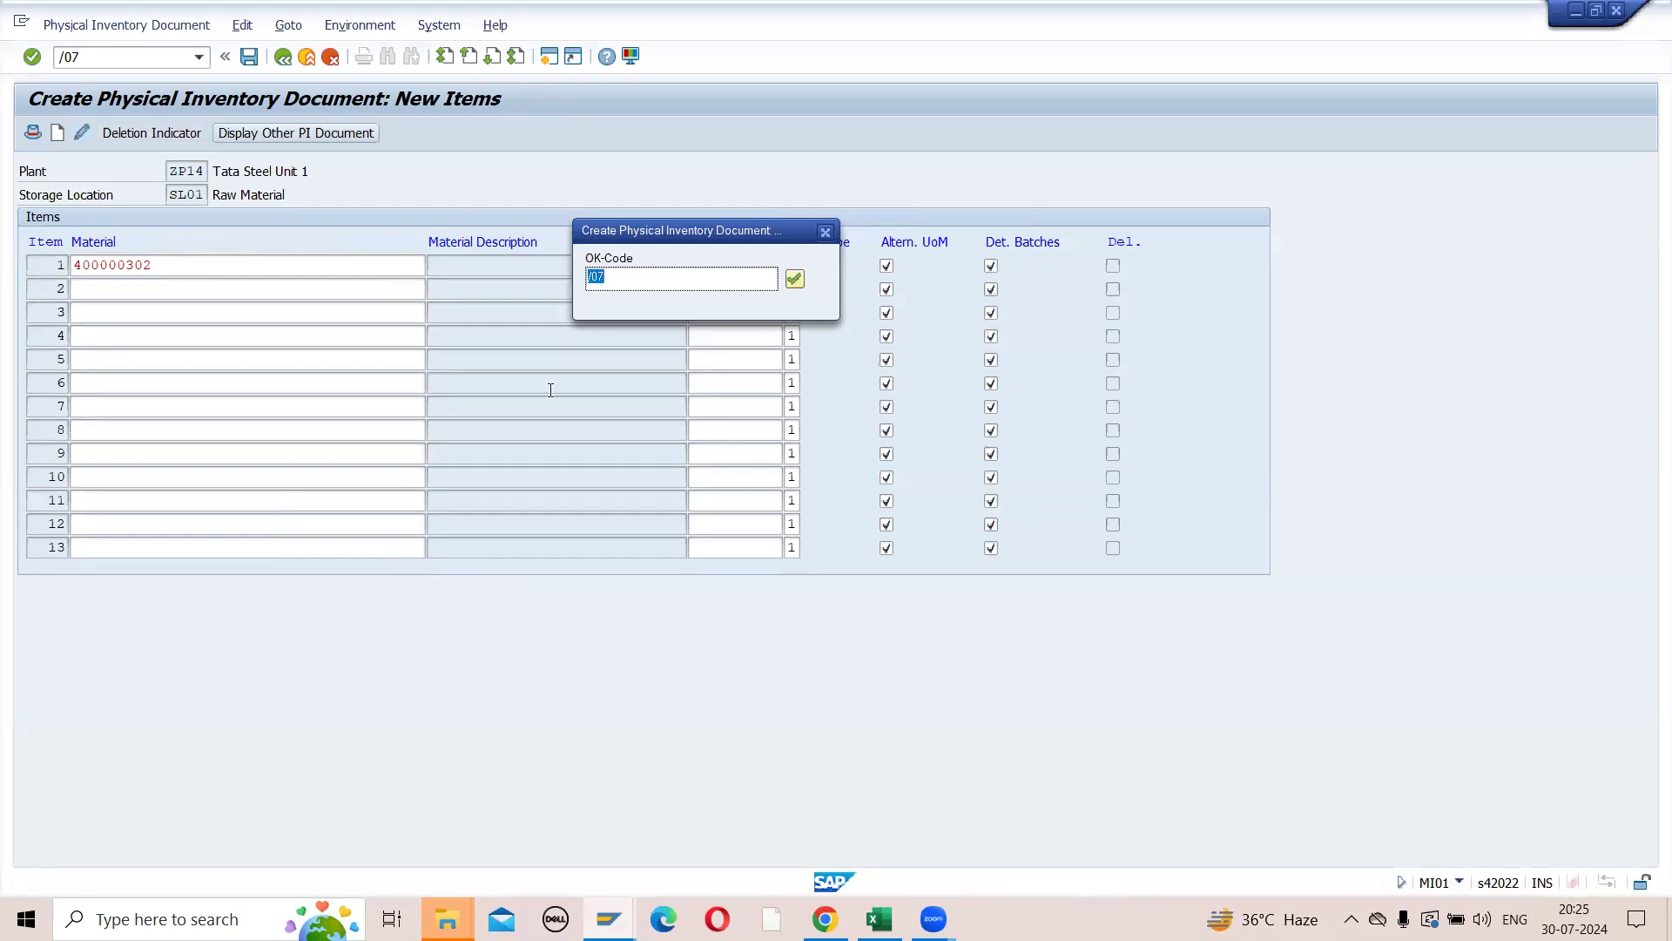
pyautogui.click(794, 279)
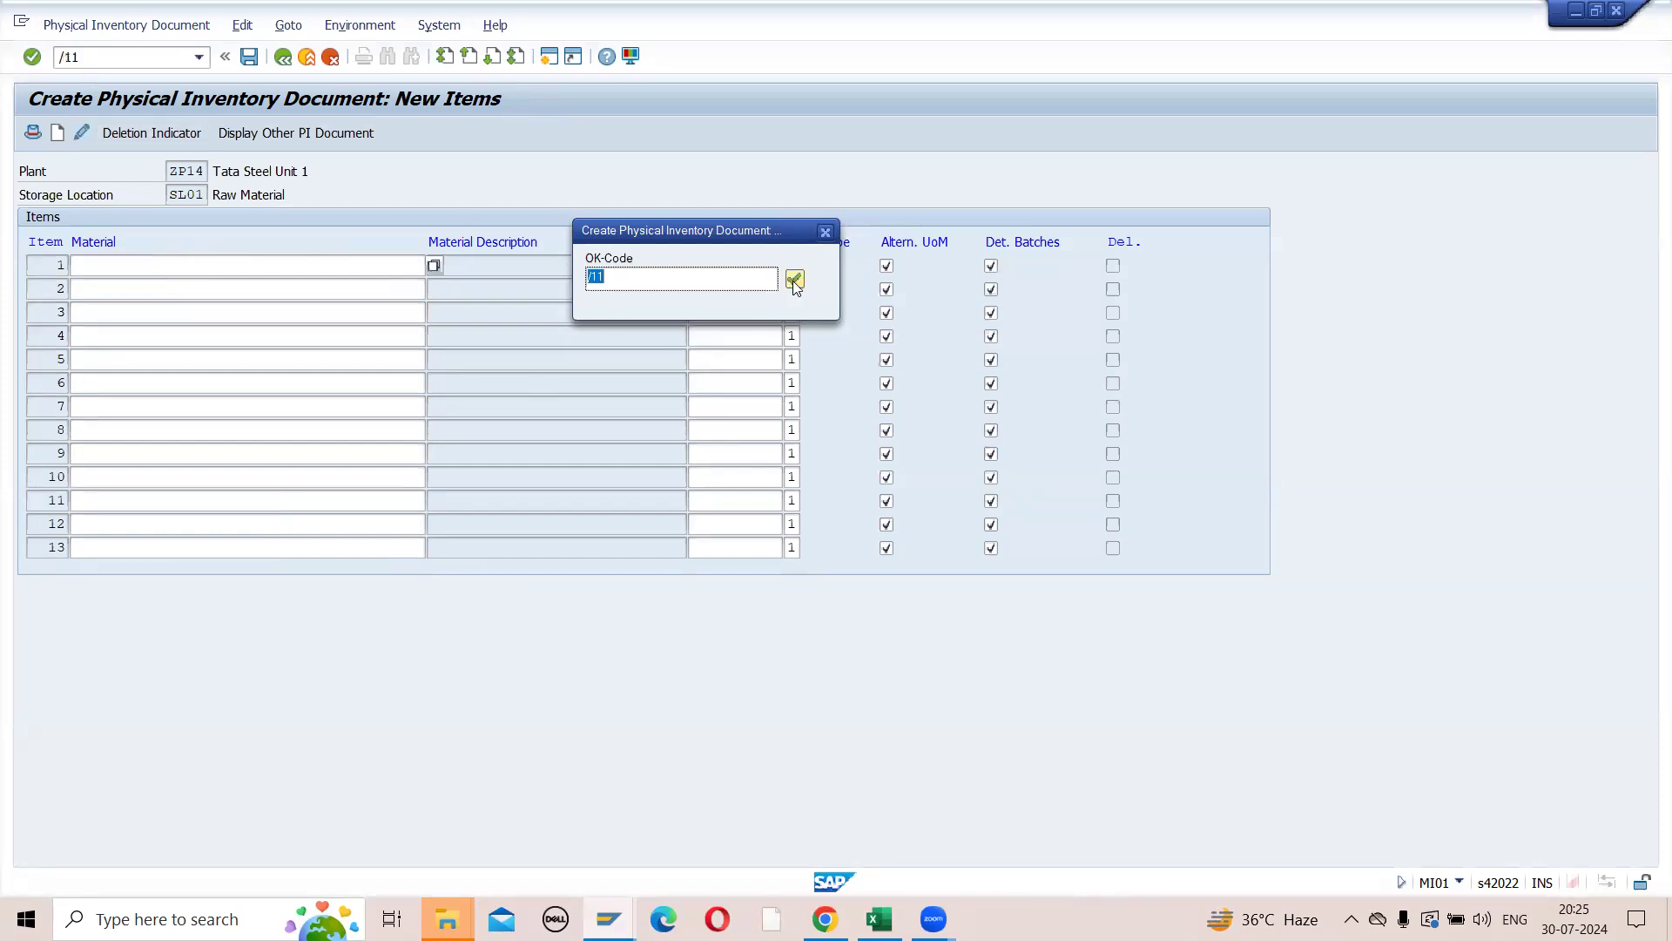
pyautogui.click(793, 279)
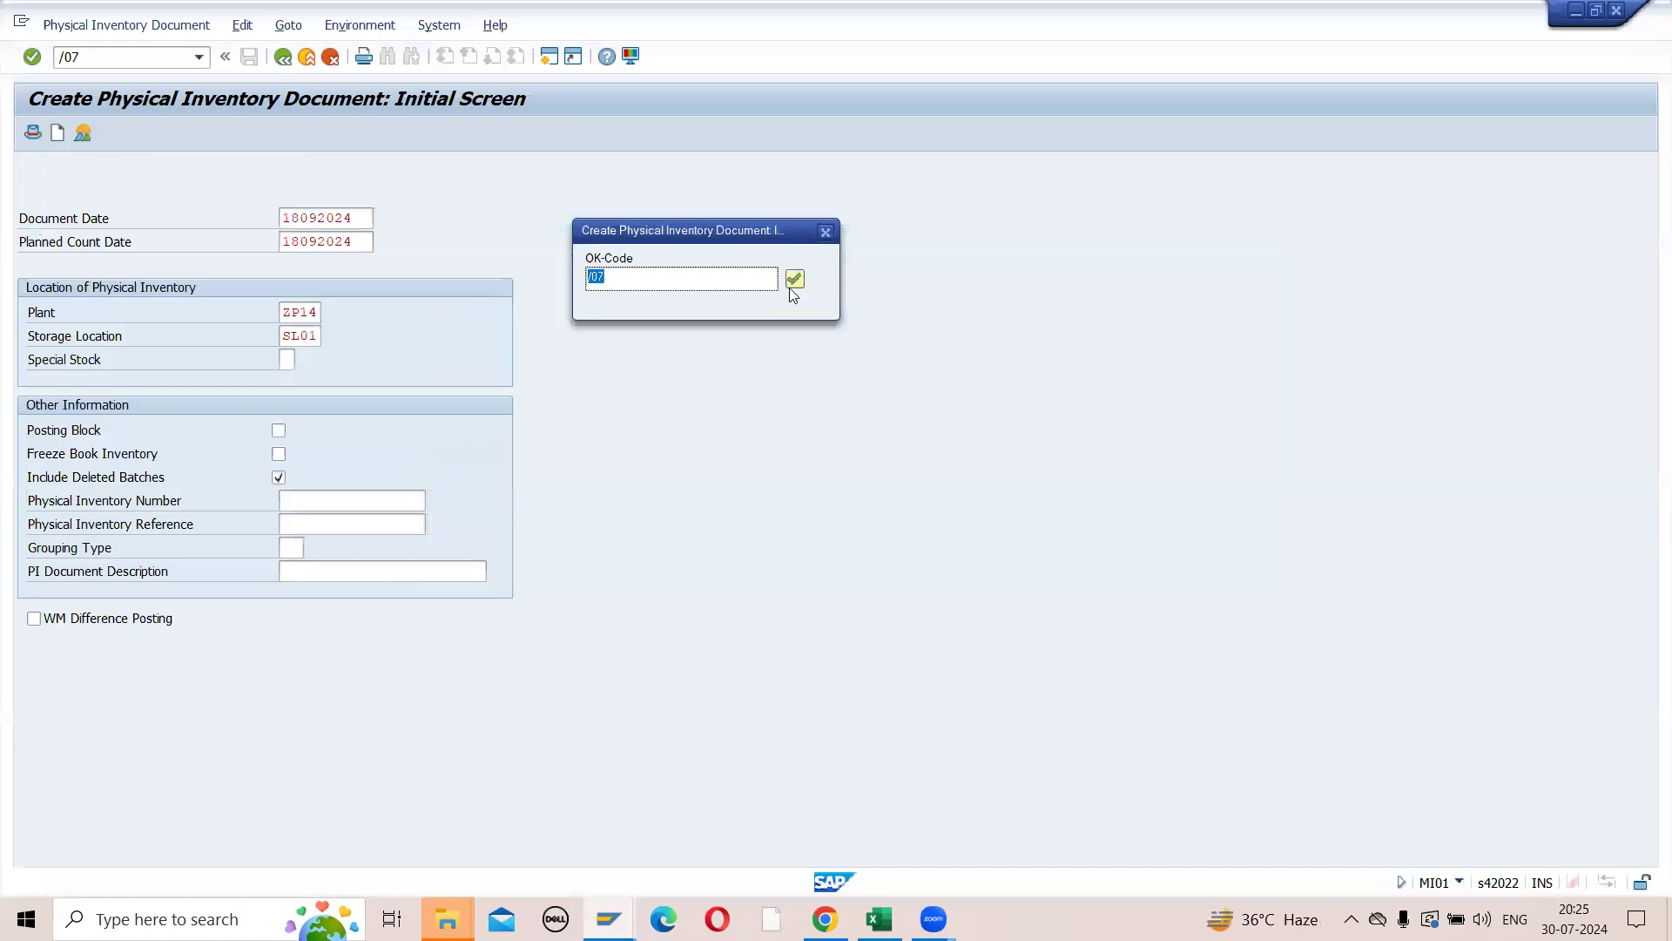
pyautogui.click(793, 283)
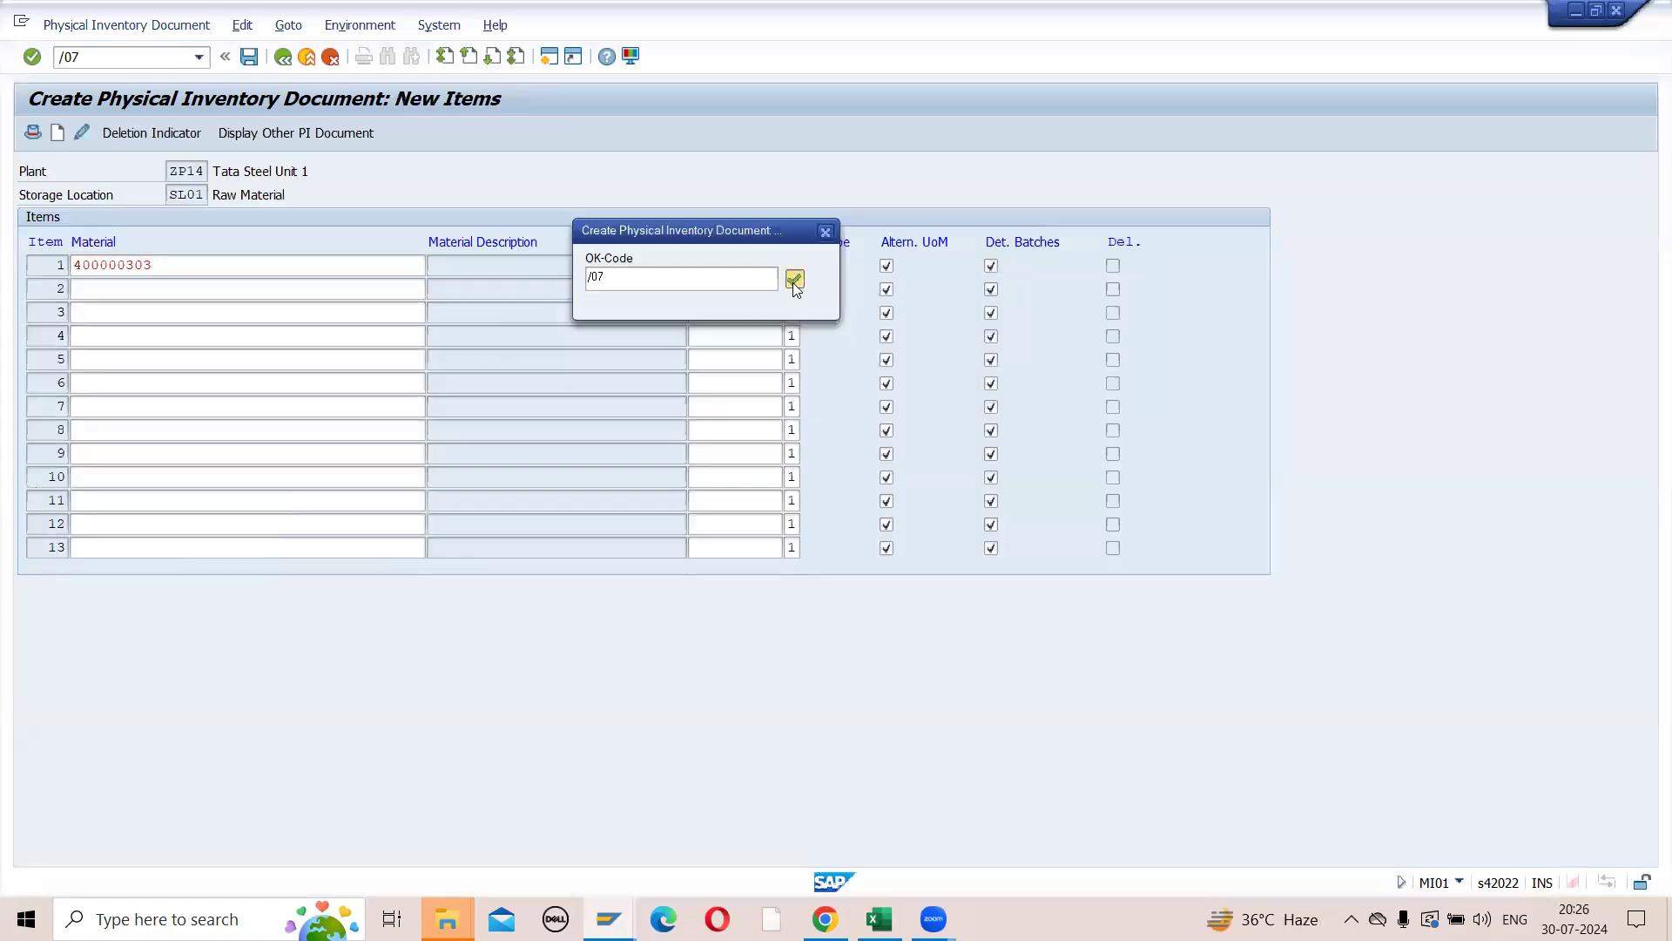
pyautogui.click(794, 282)
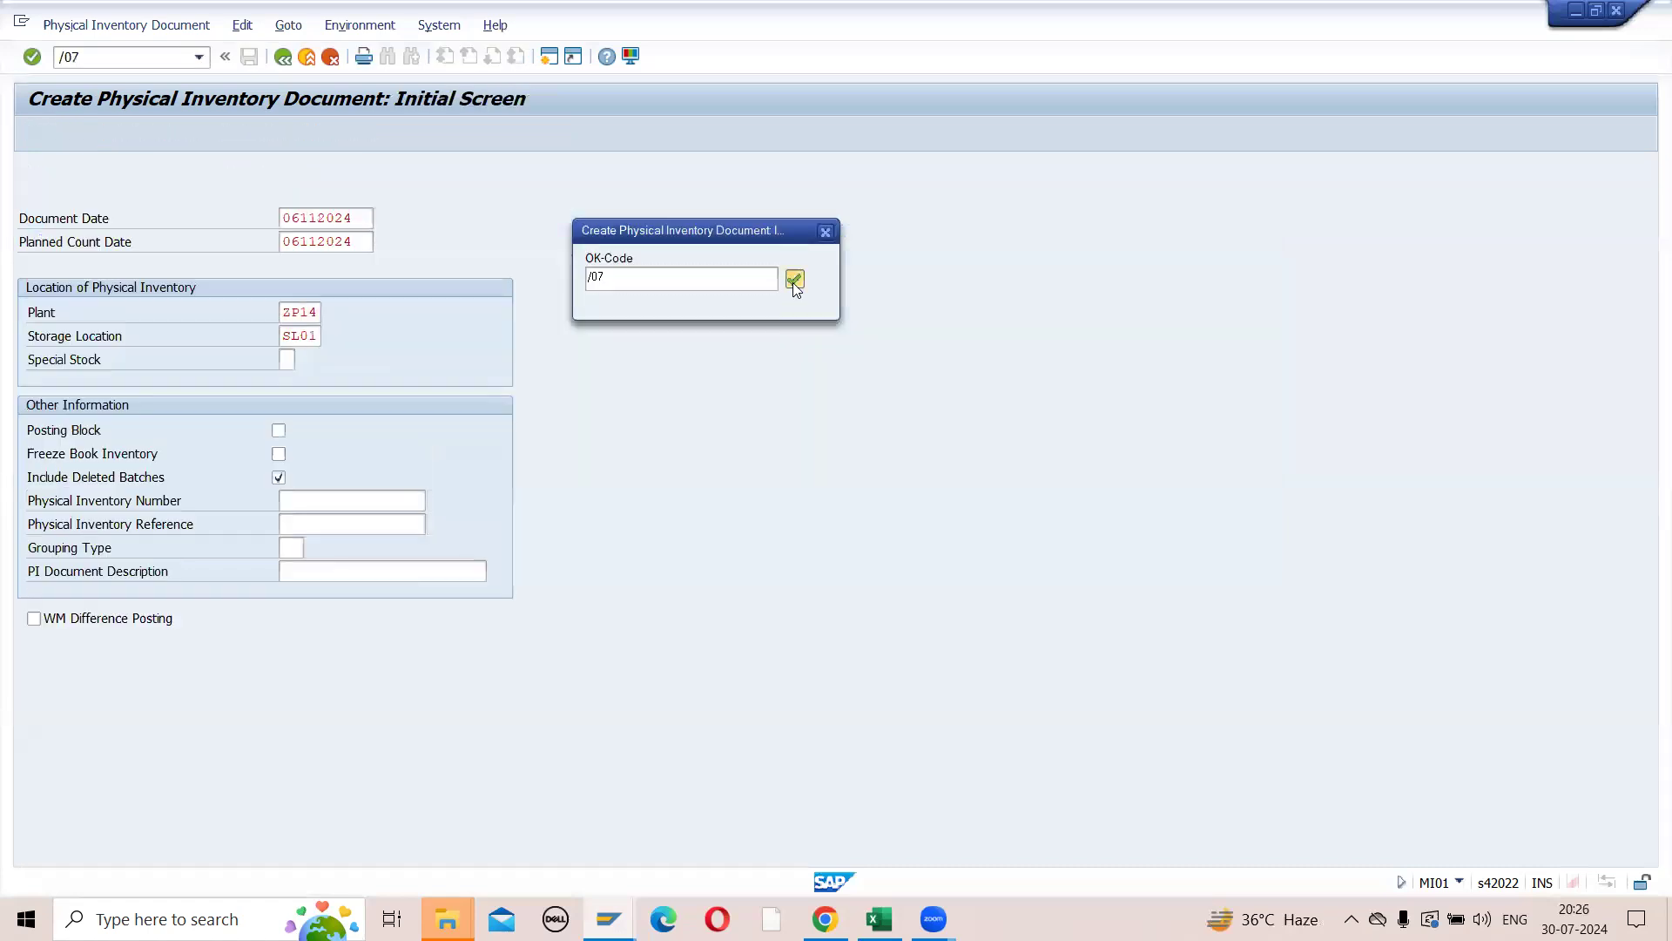
pyautogui.click(794, 281)
pyautogui.click(793, 280)
pyautogui.click(793, 280)
pyautogui.click(793, 280)
pyautogui.click(794, 280)
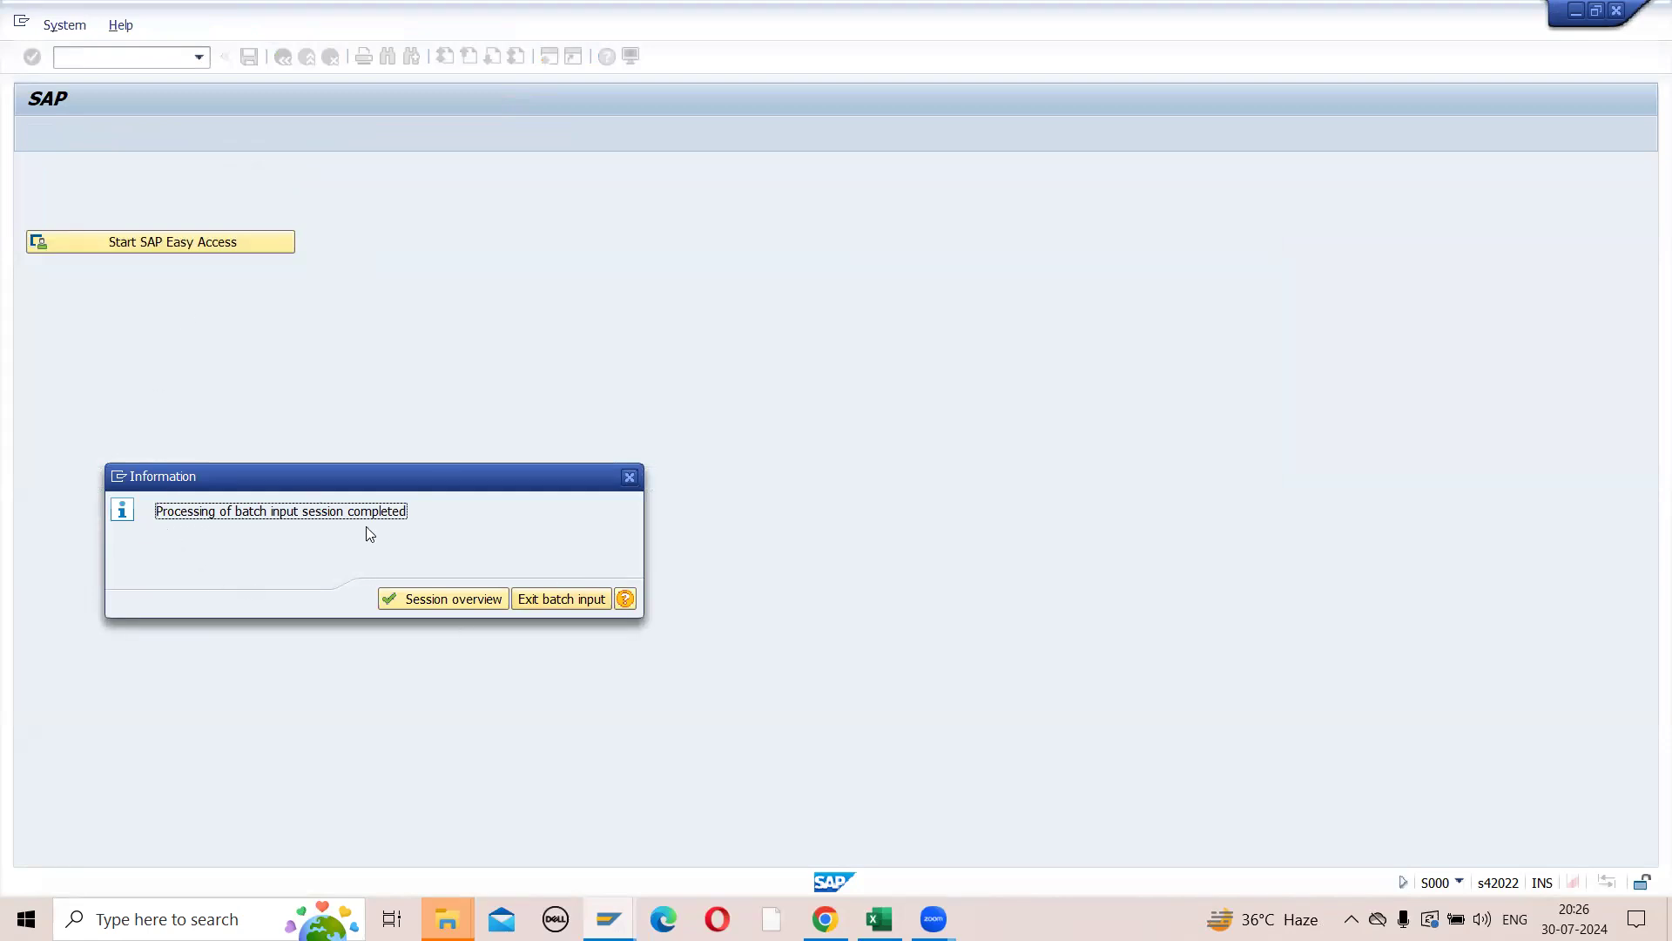
# - Check the processed sessions in the batch input session overview and leave SM35
pyautogui.click(449, 601)
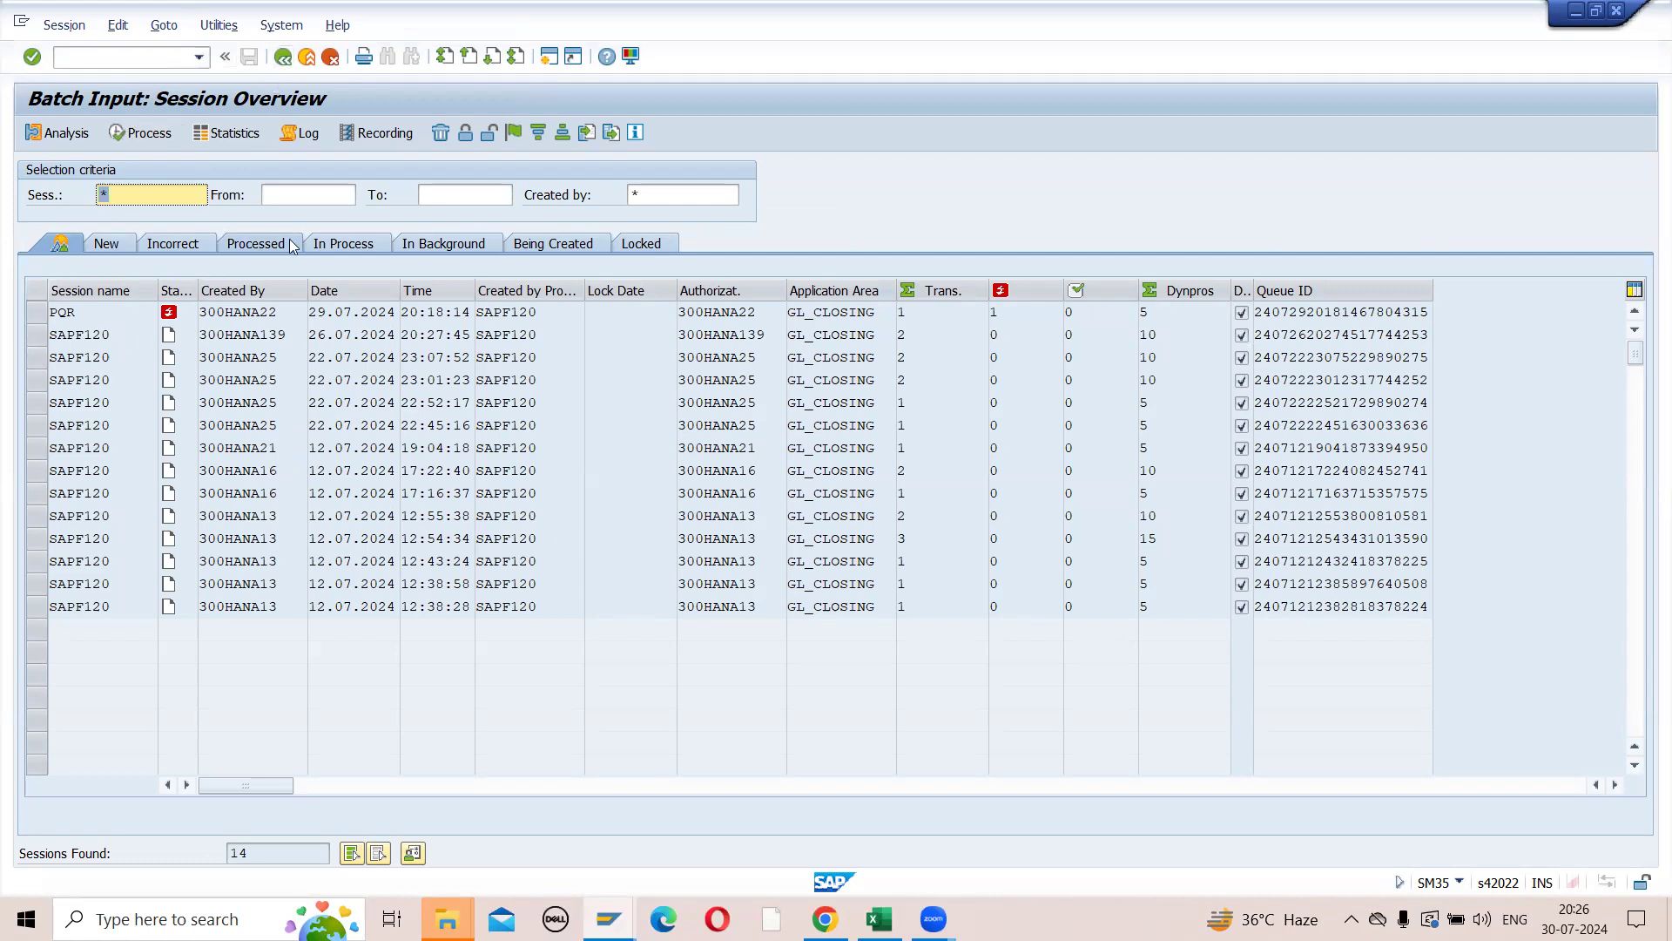
pyautogui.click(261, 245)
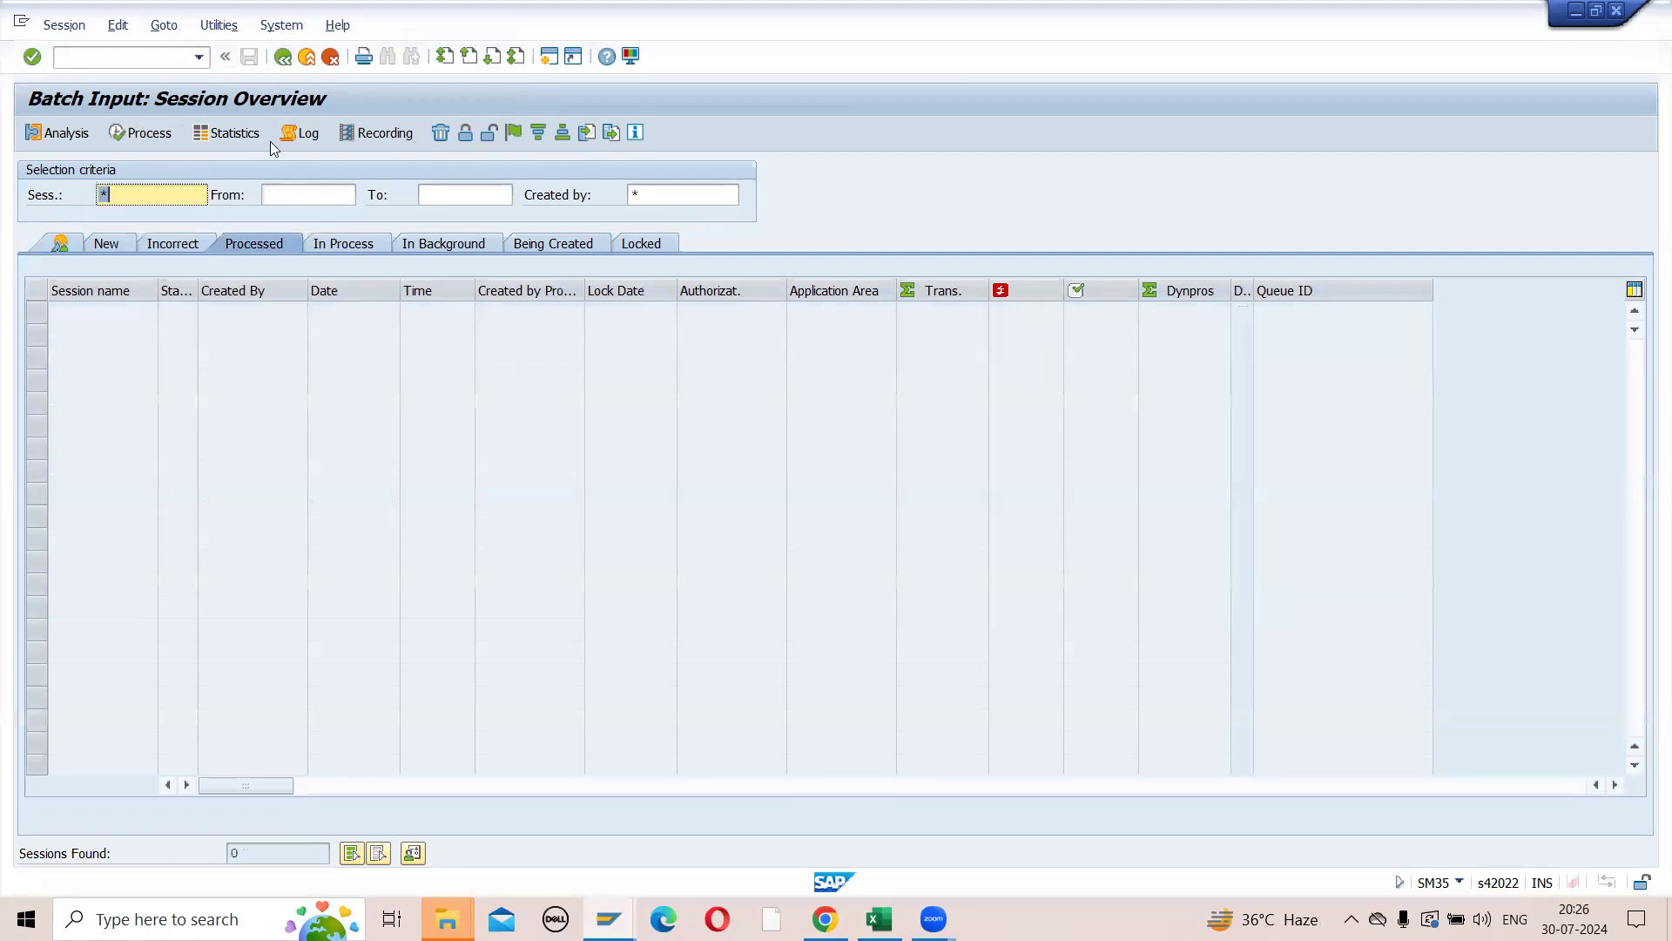
pyautogui.click(284, 62)
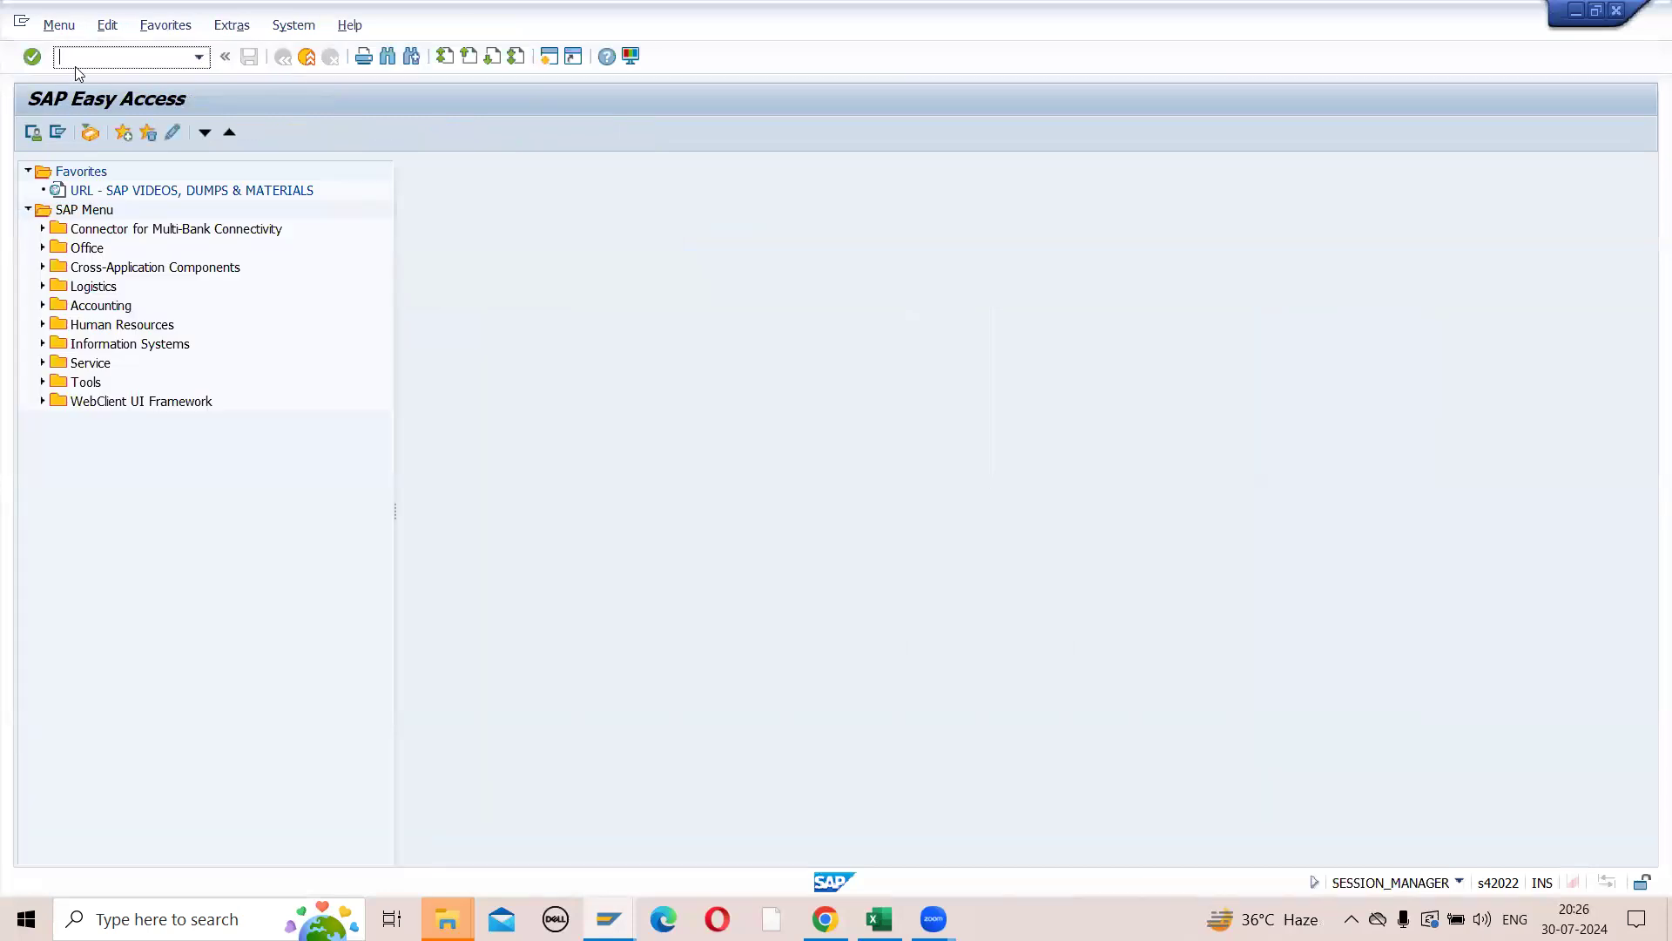
# - Find MI21 among the Materials Management physical inventory document transactions in the SAP menu tree and open it
pyautogui.click(42, 287)
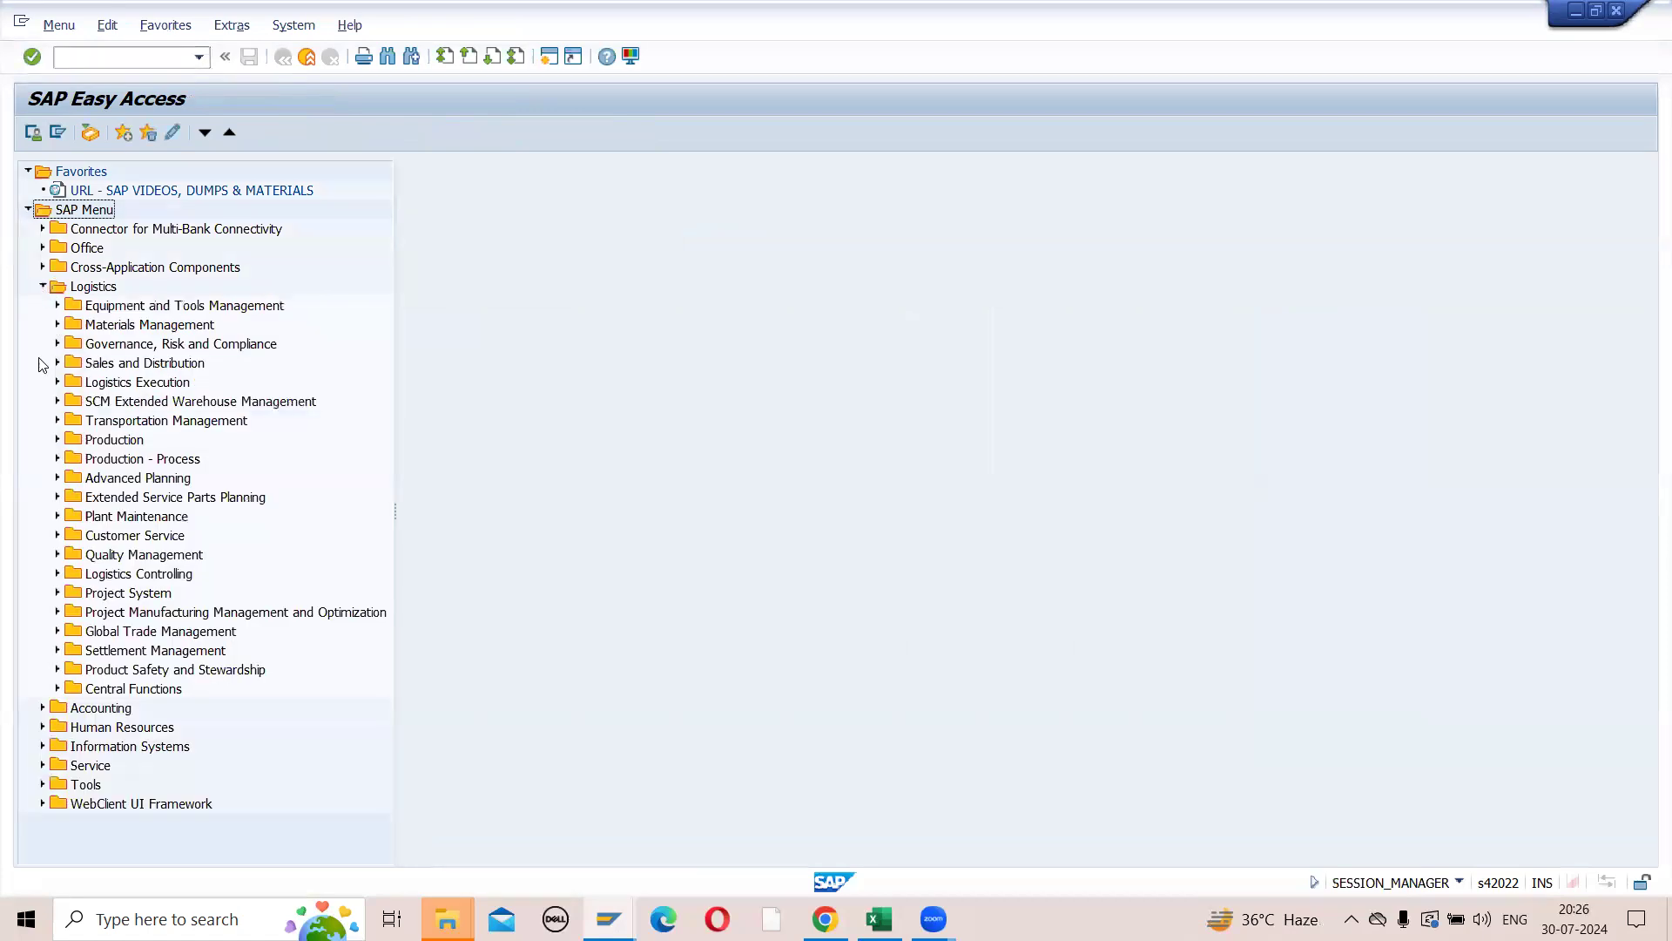
pyautogui.click(58, 324)
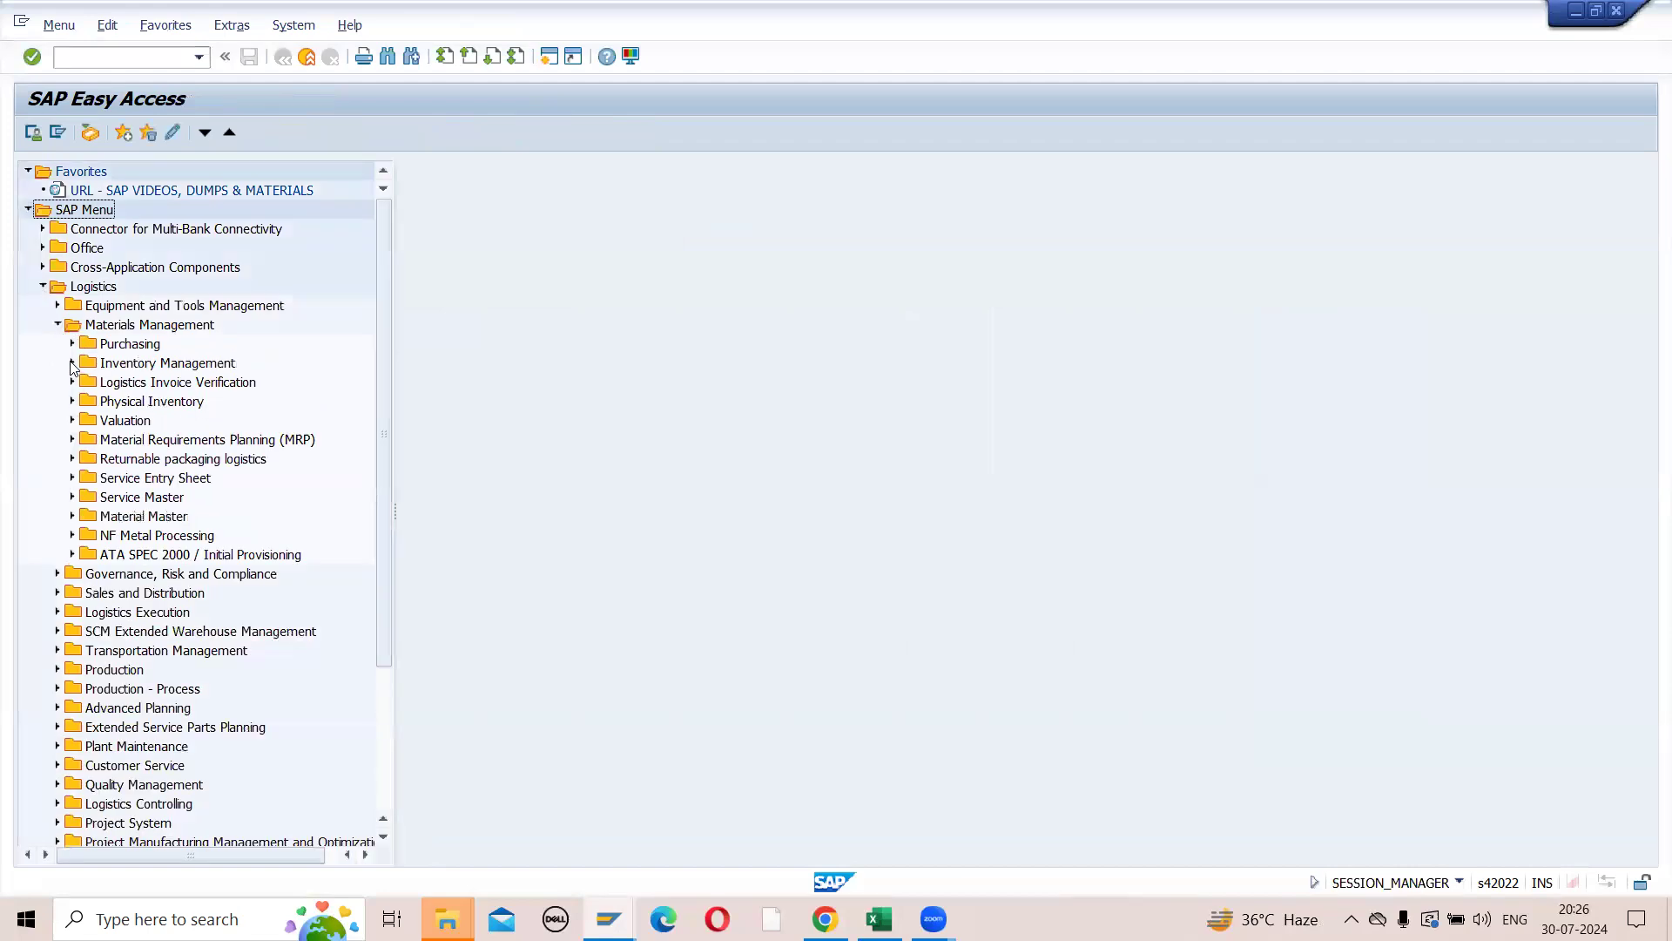
pyautogui.click(72, 401)
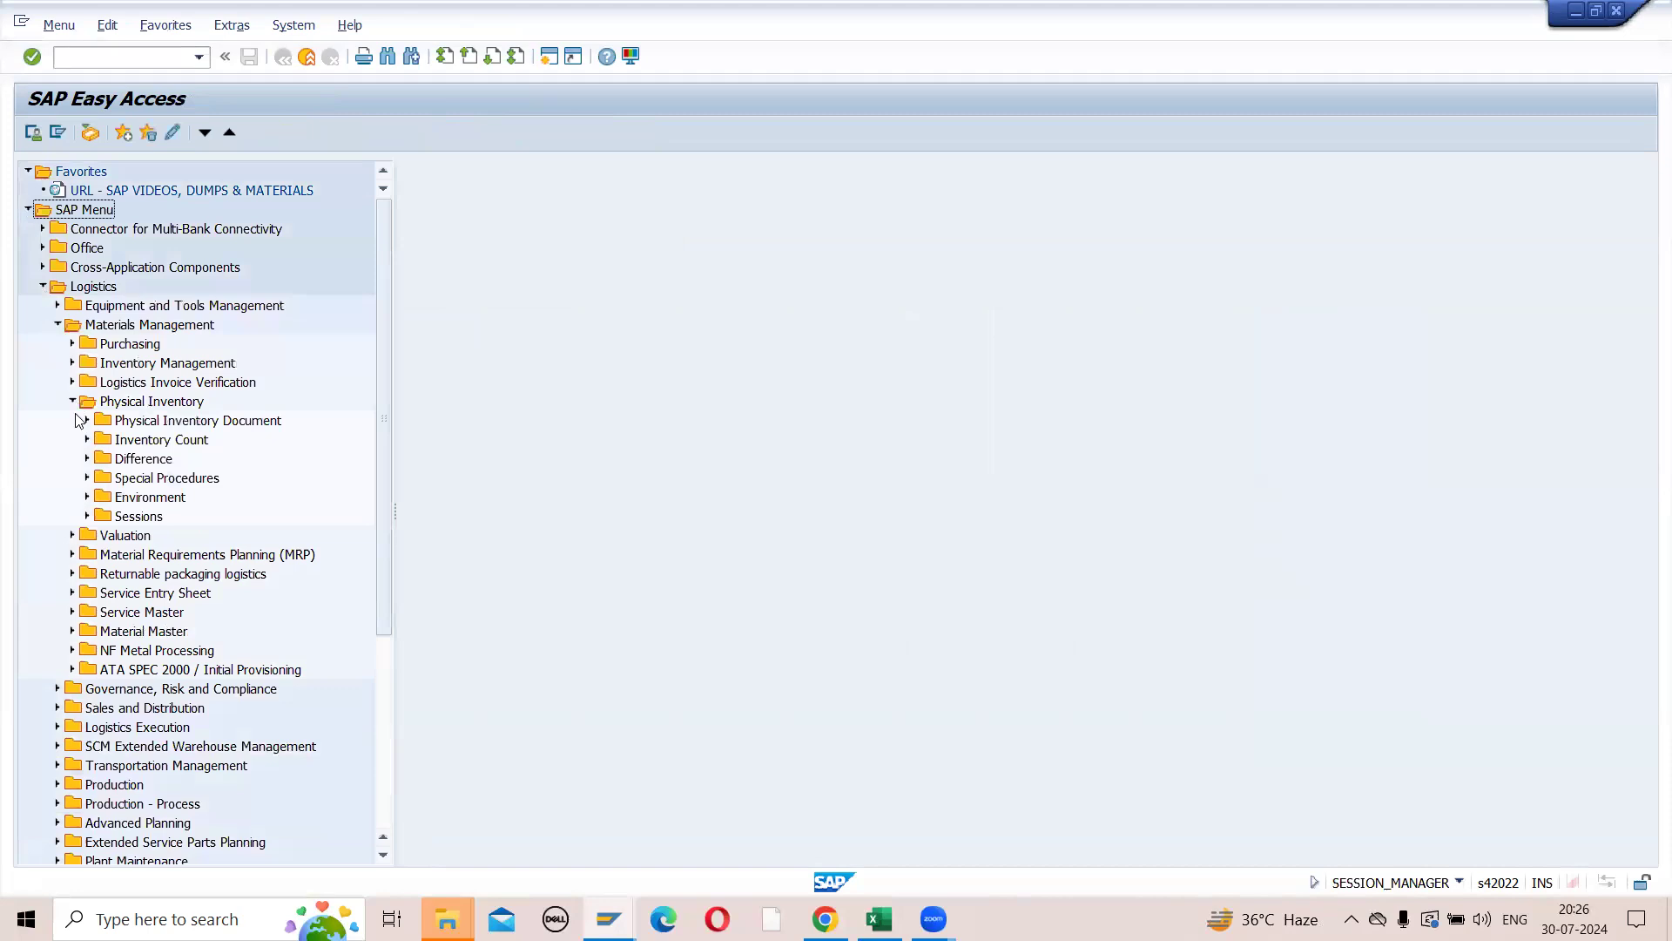
pyautogui.click(88, 420)
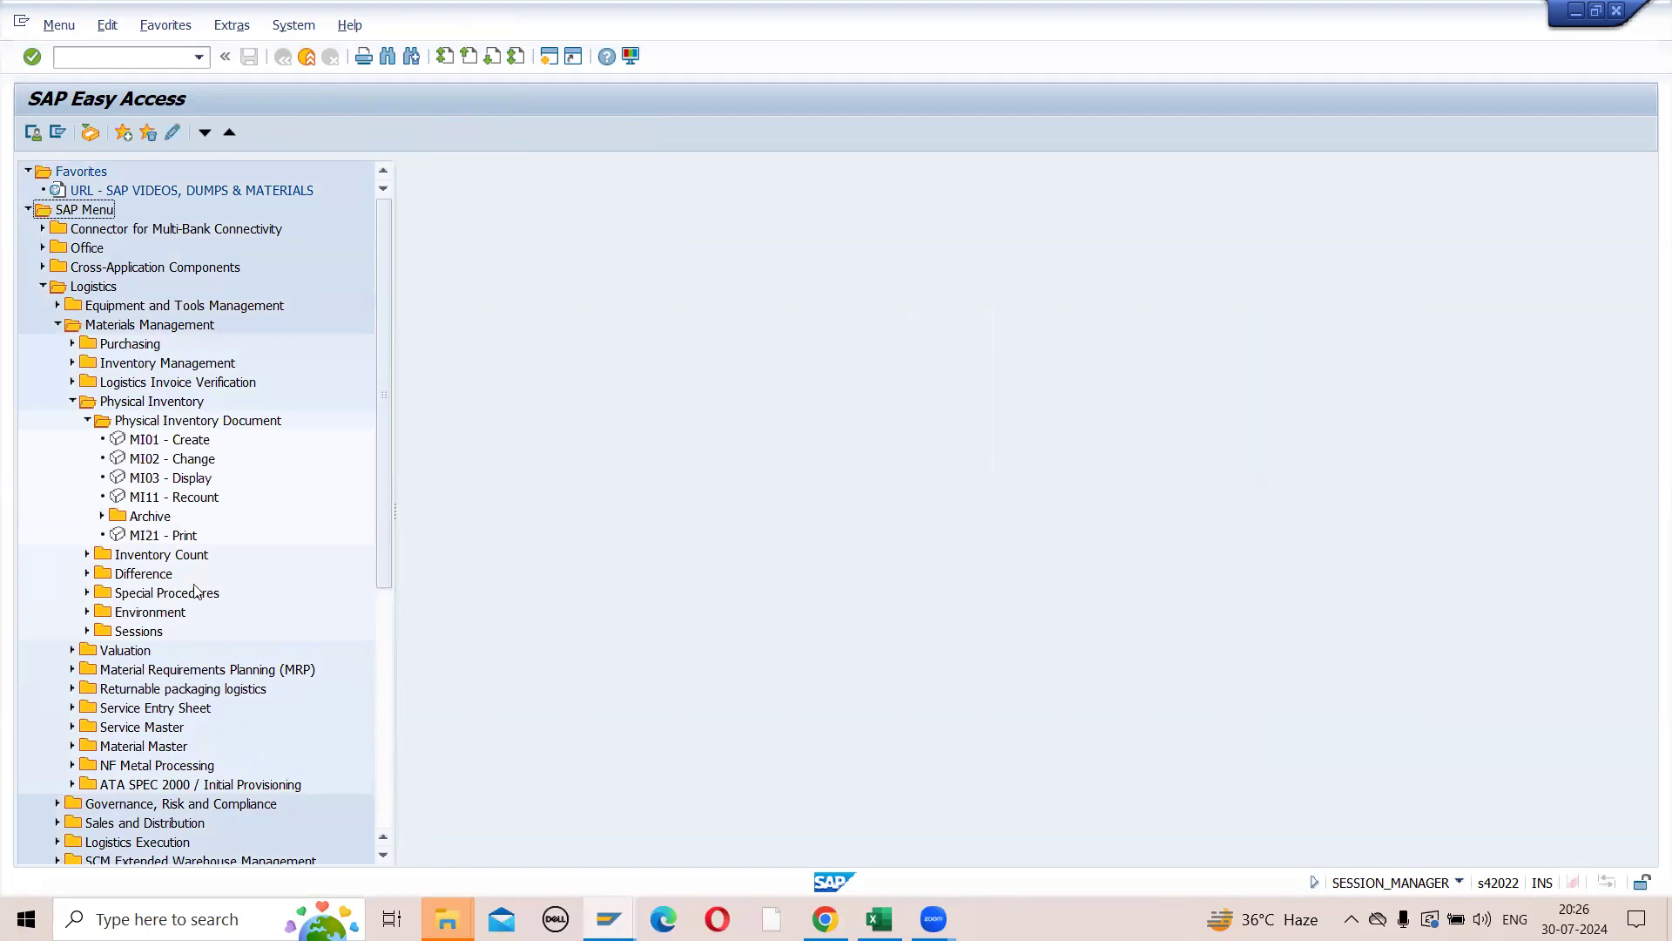
pyautogui.doubleClick(153, 535)
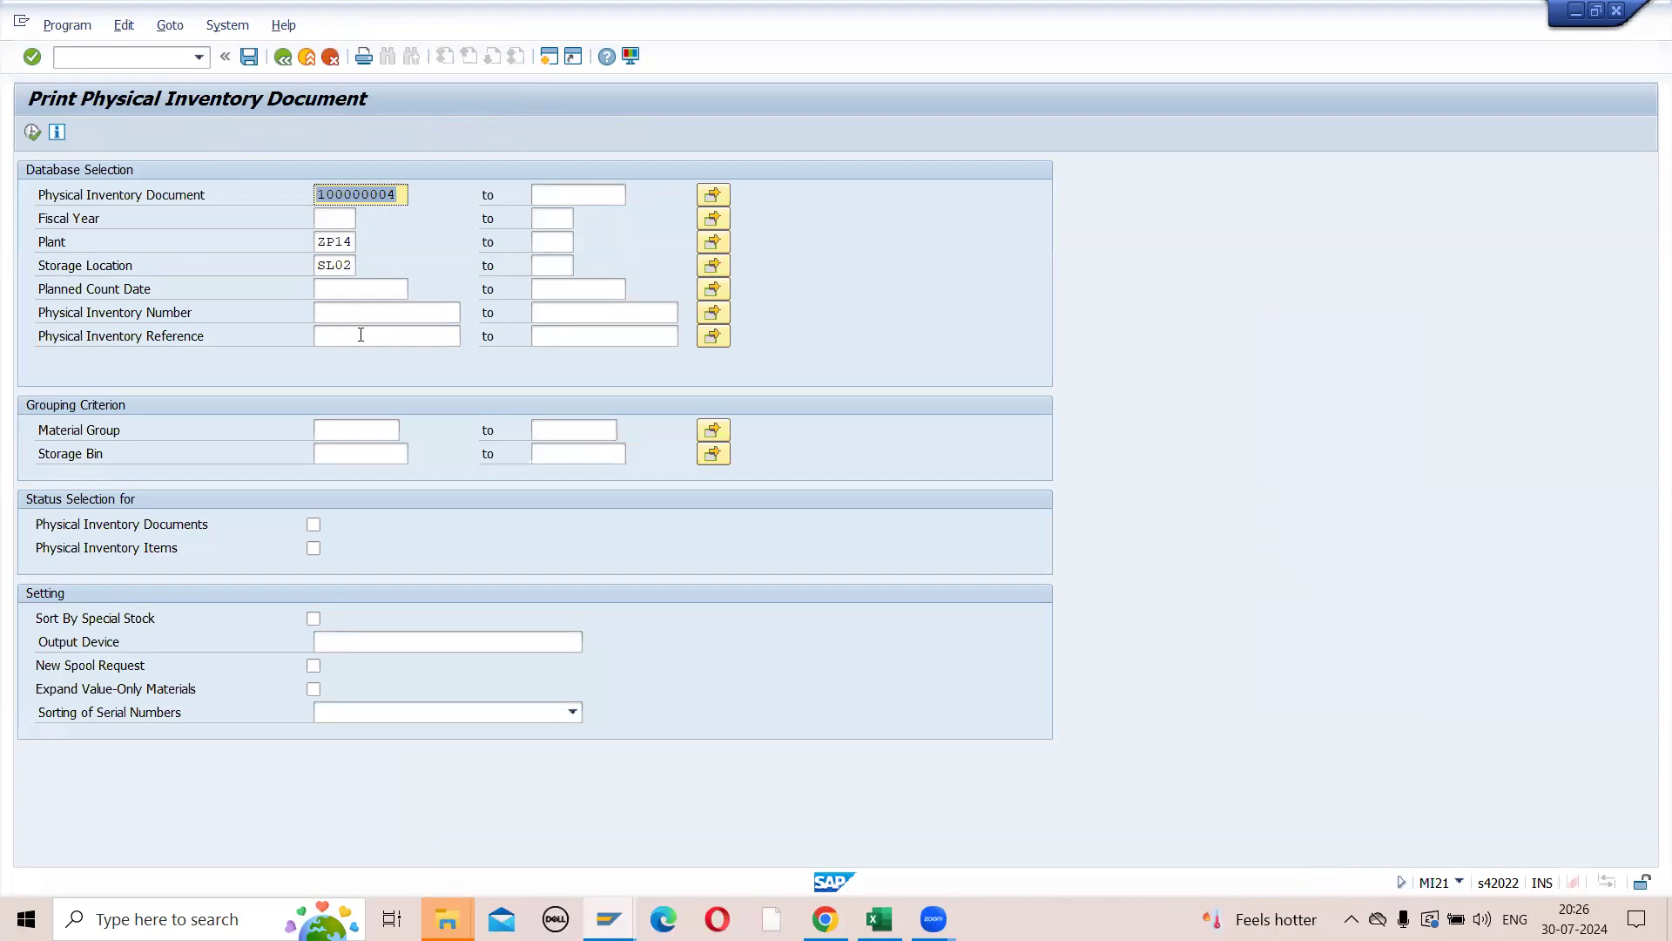
# - Preview the printout of physical inventory document 100000004 with output device LP01 and return to SAP Easy Access
pyautogui.click(32, 132)
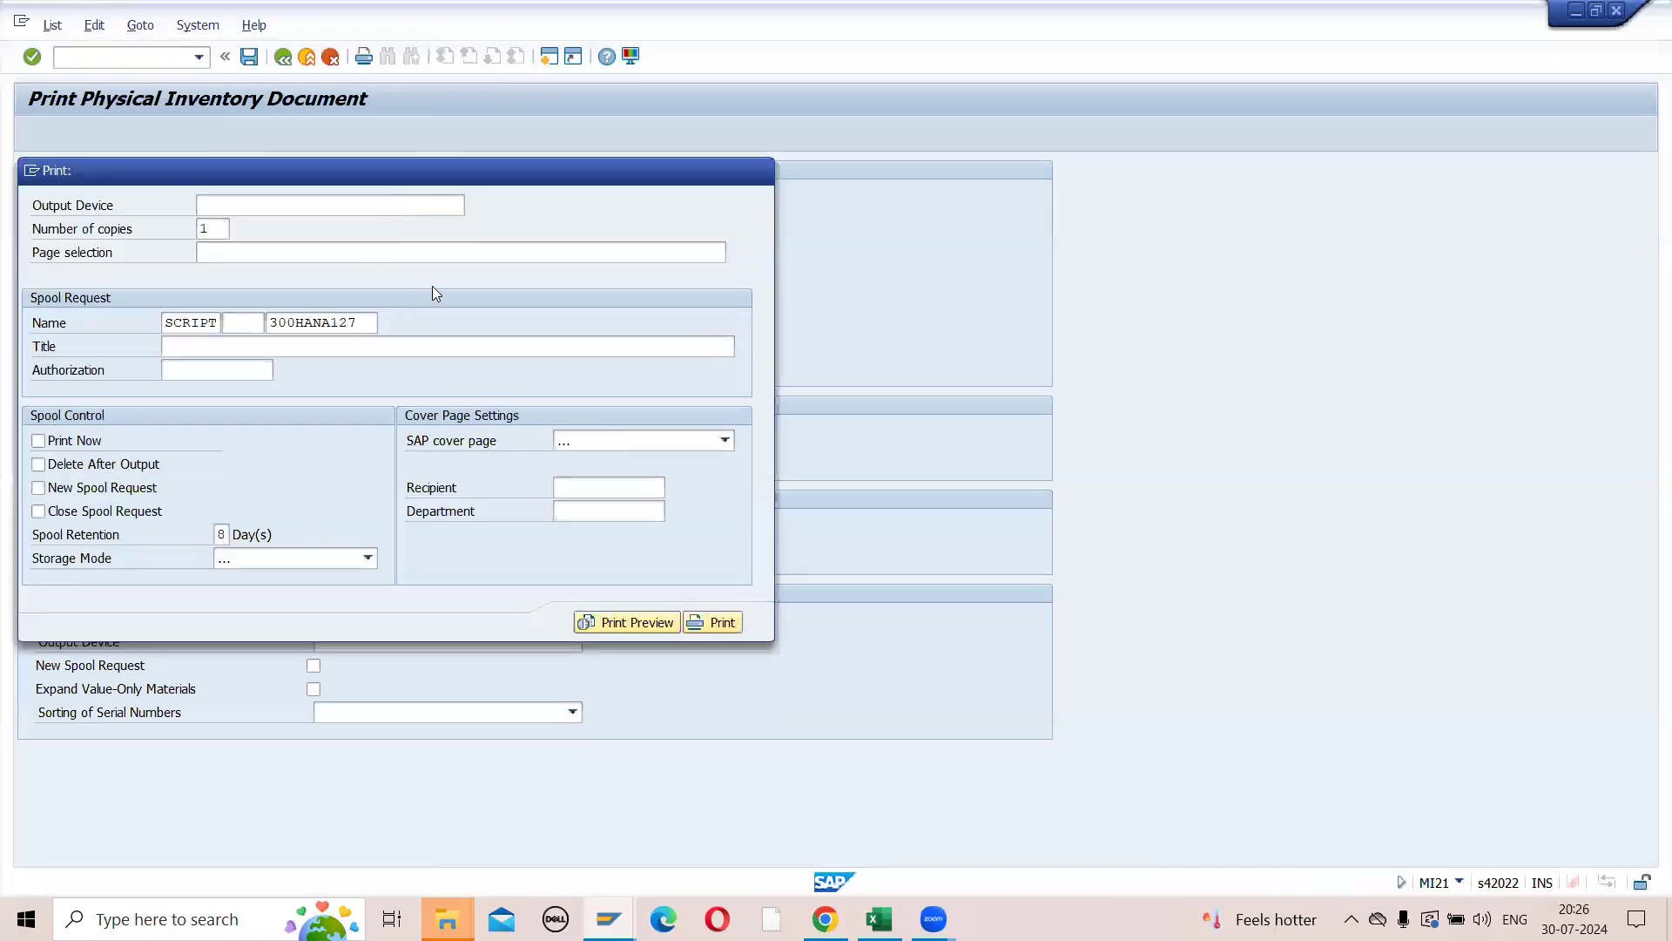
pyautogui.click(641, 617)
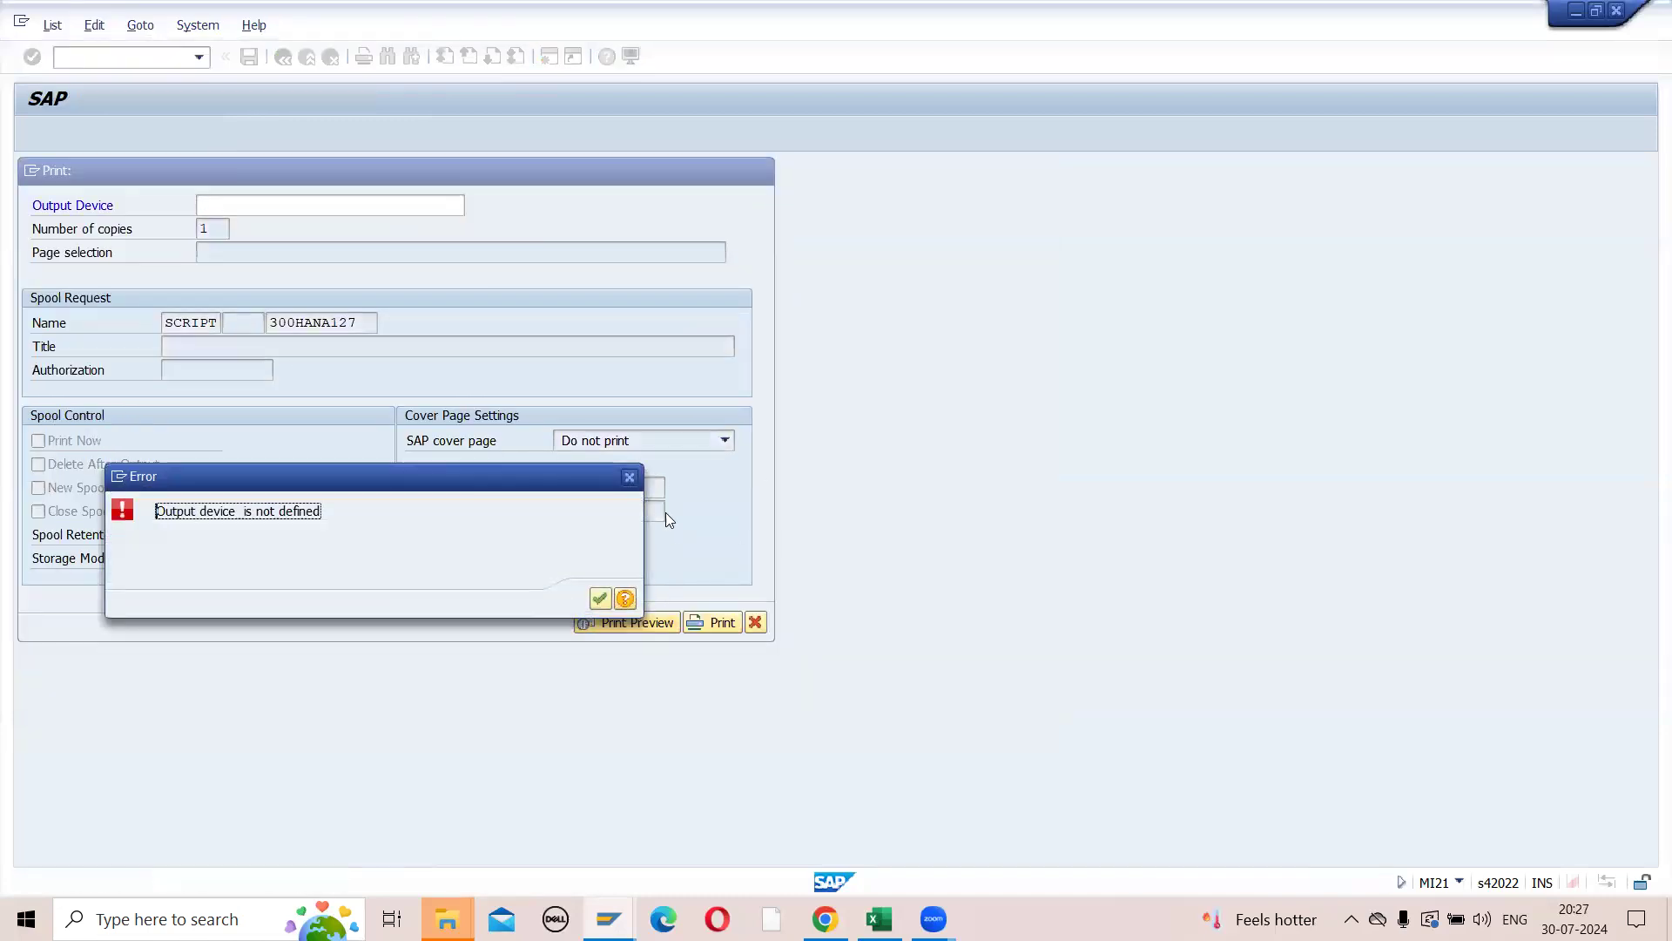
pyautogui.click(629, 476)
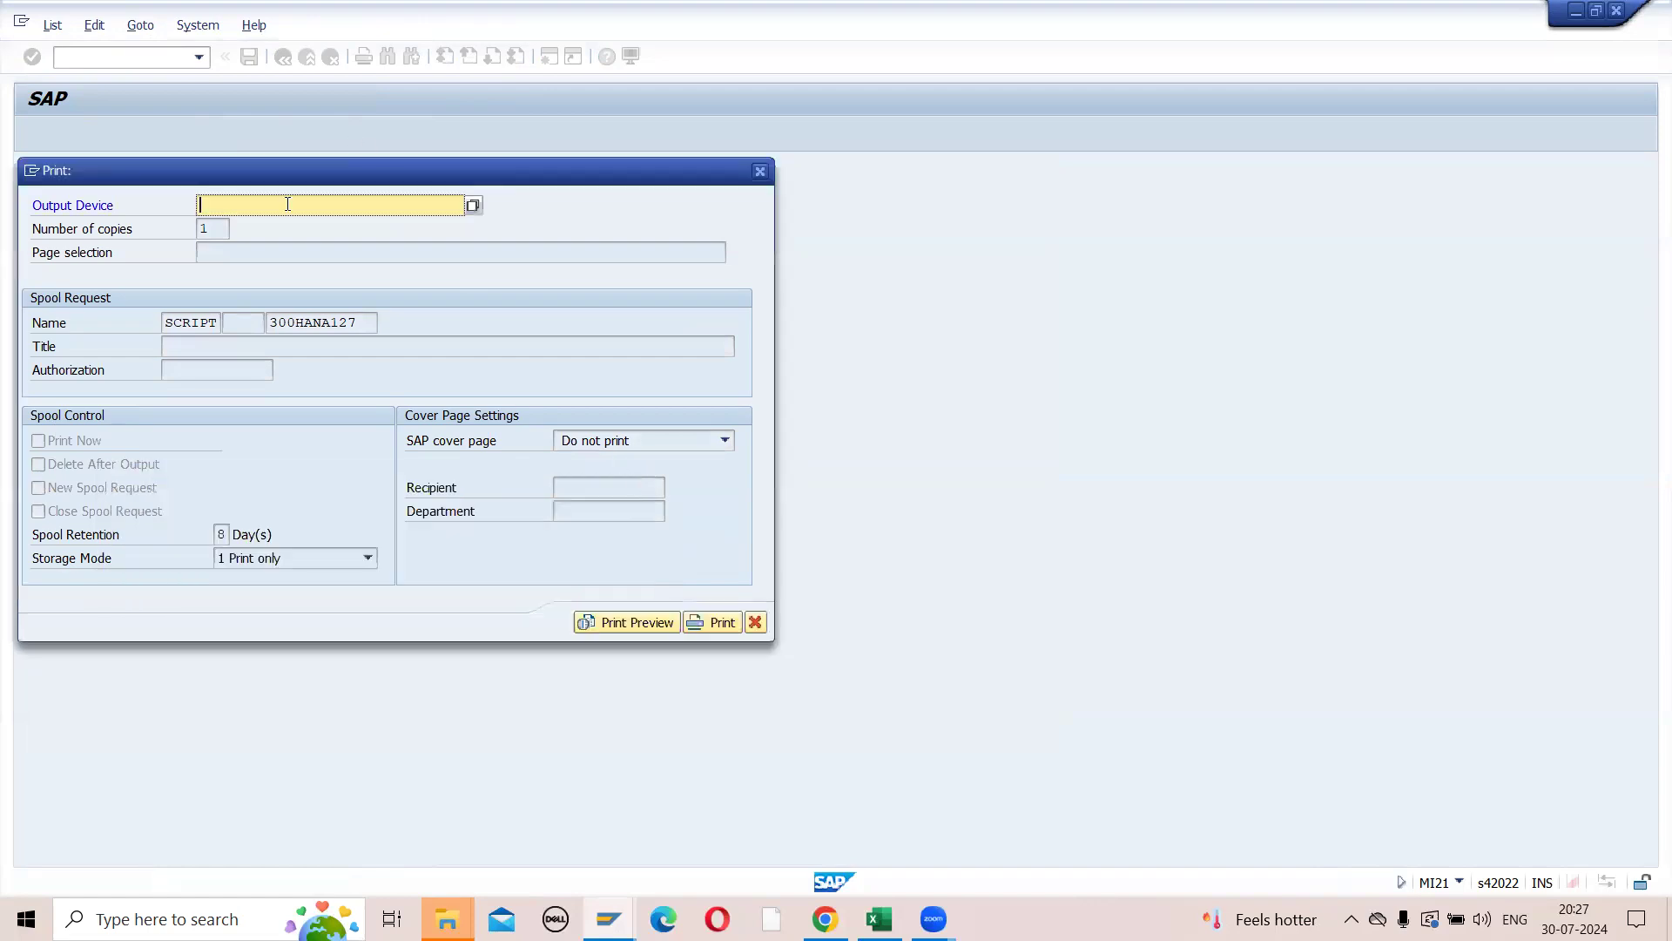
pyautogui.write('LP01')
pyautogui.click(598, 623)
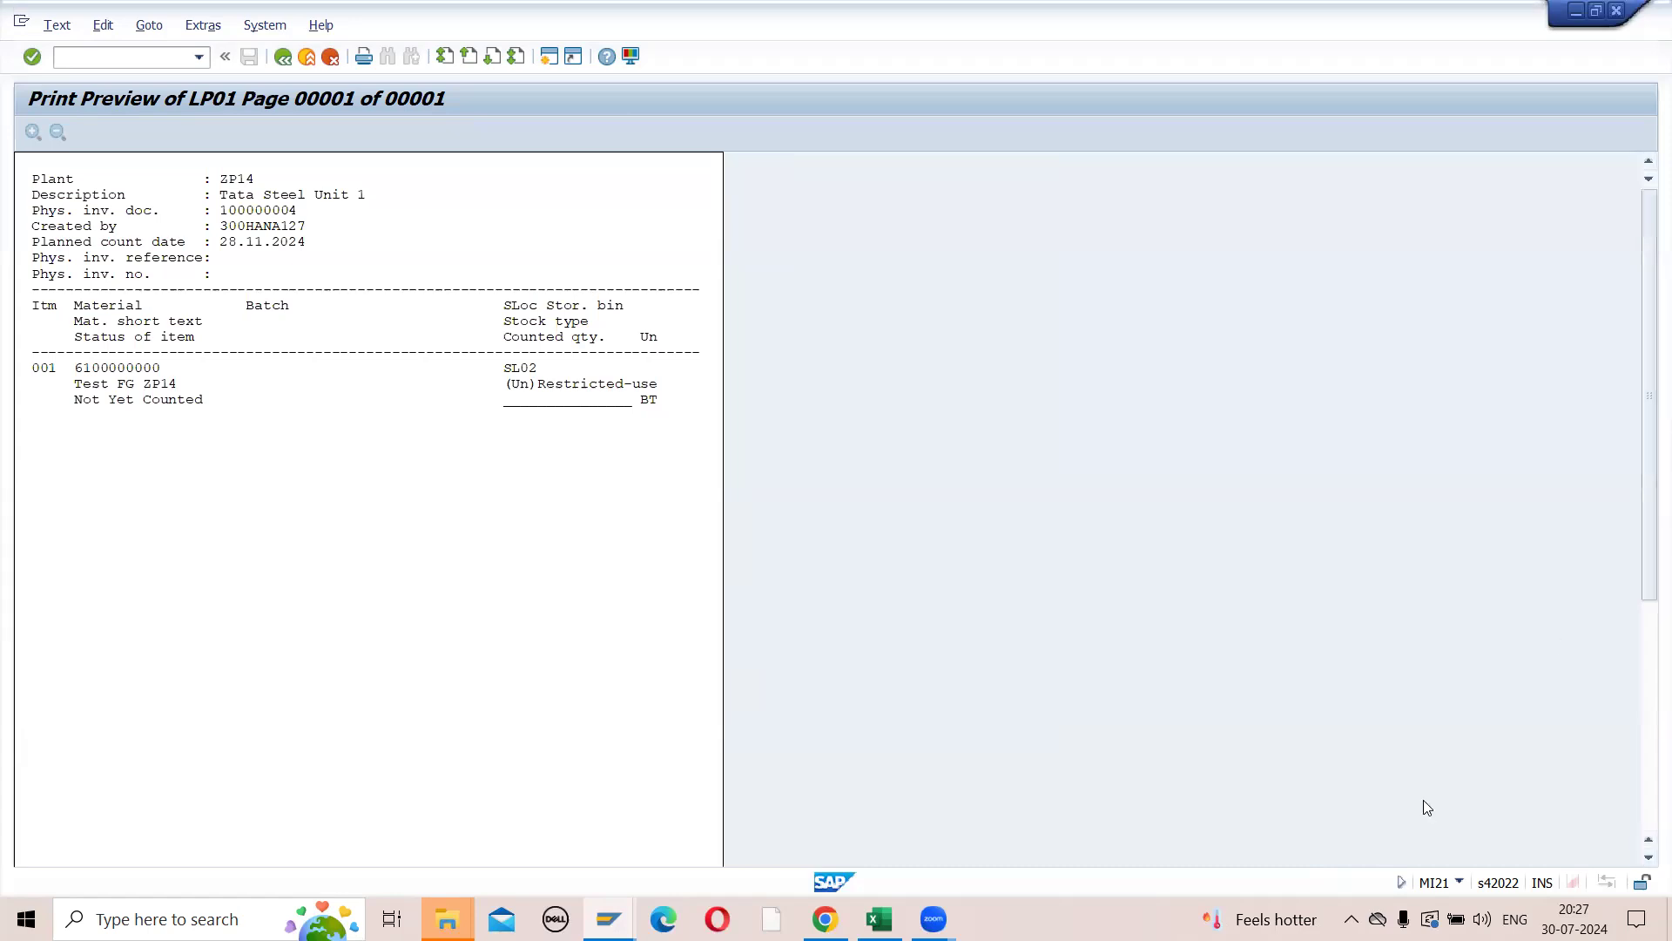
pyautogui.moveTo(933, 919)
pyautogui.click(281, 64)
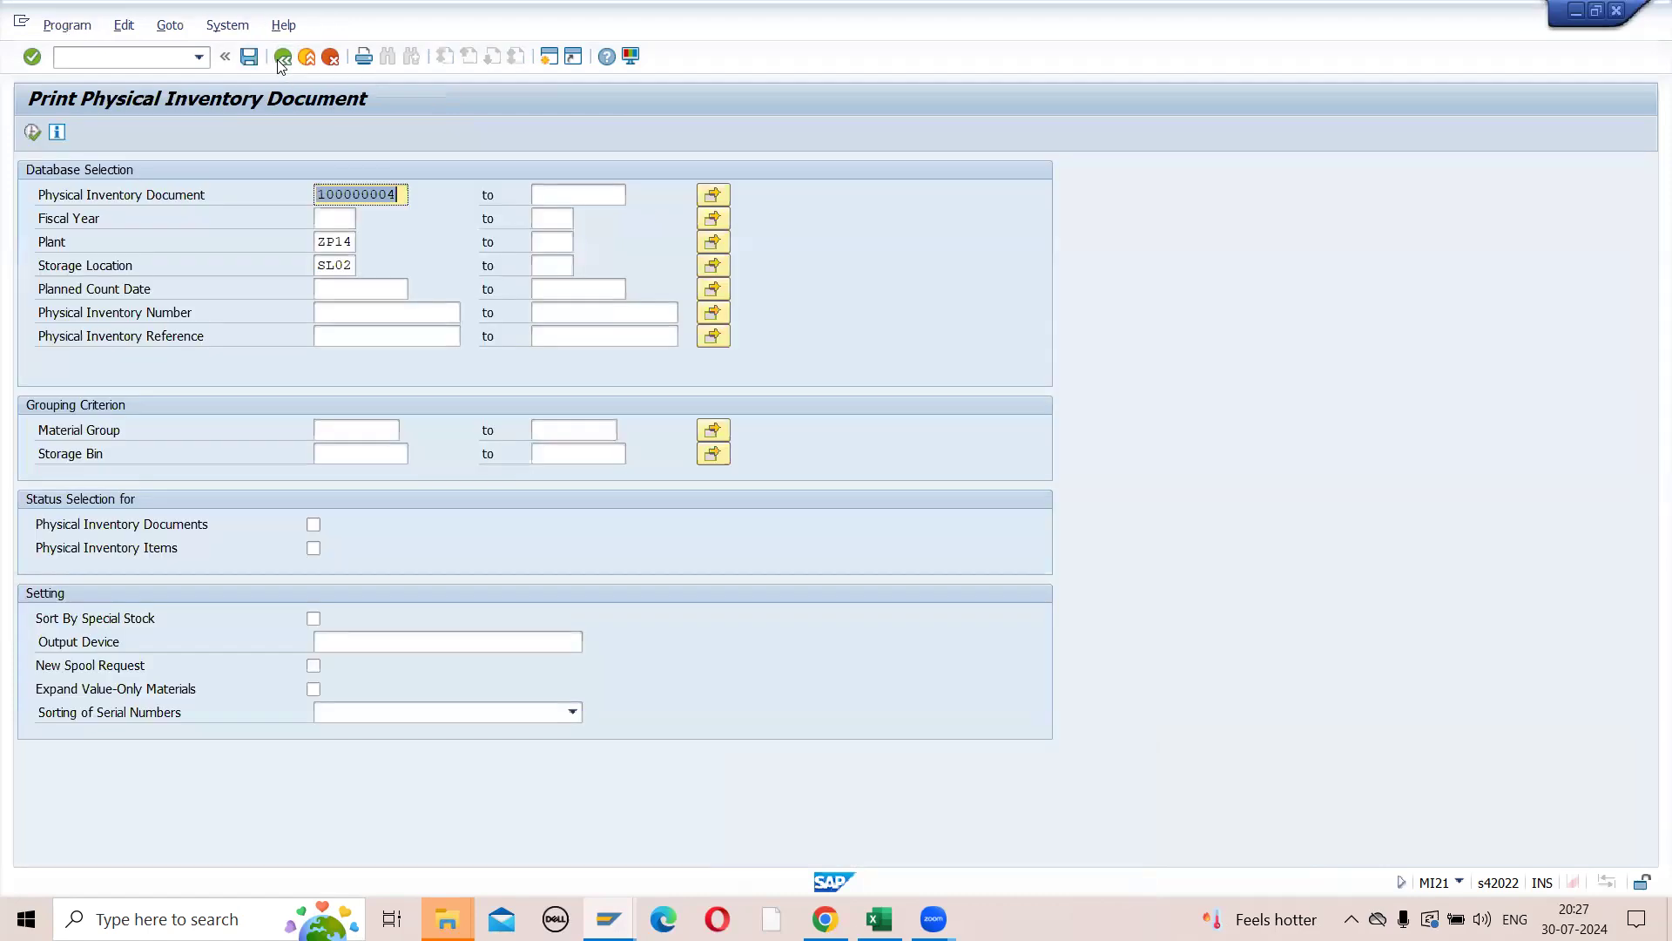
pyautogui.click(281, 65)
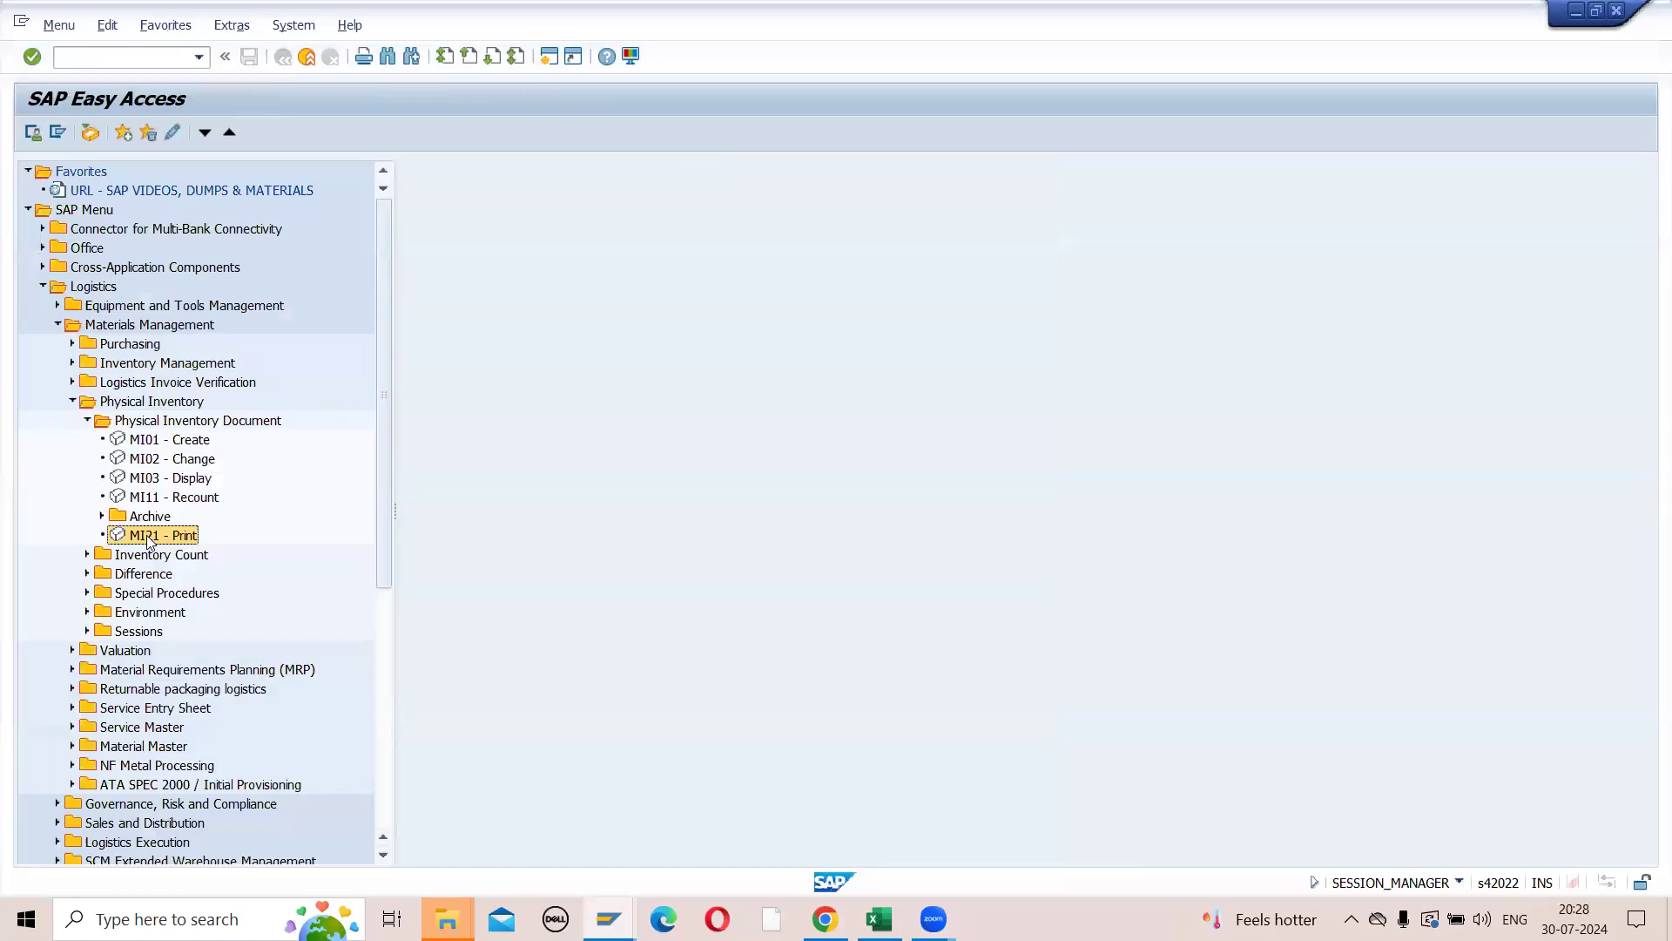
# - Open MI22 from the physical inventory environment transactions and clear its Physical Inventory Document selection
pyautogui.click(87, 613)
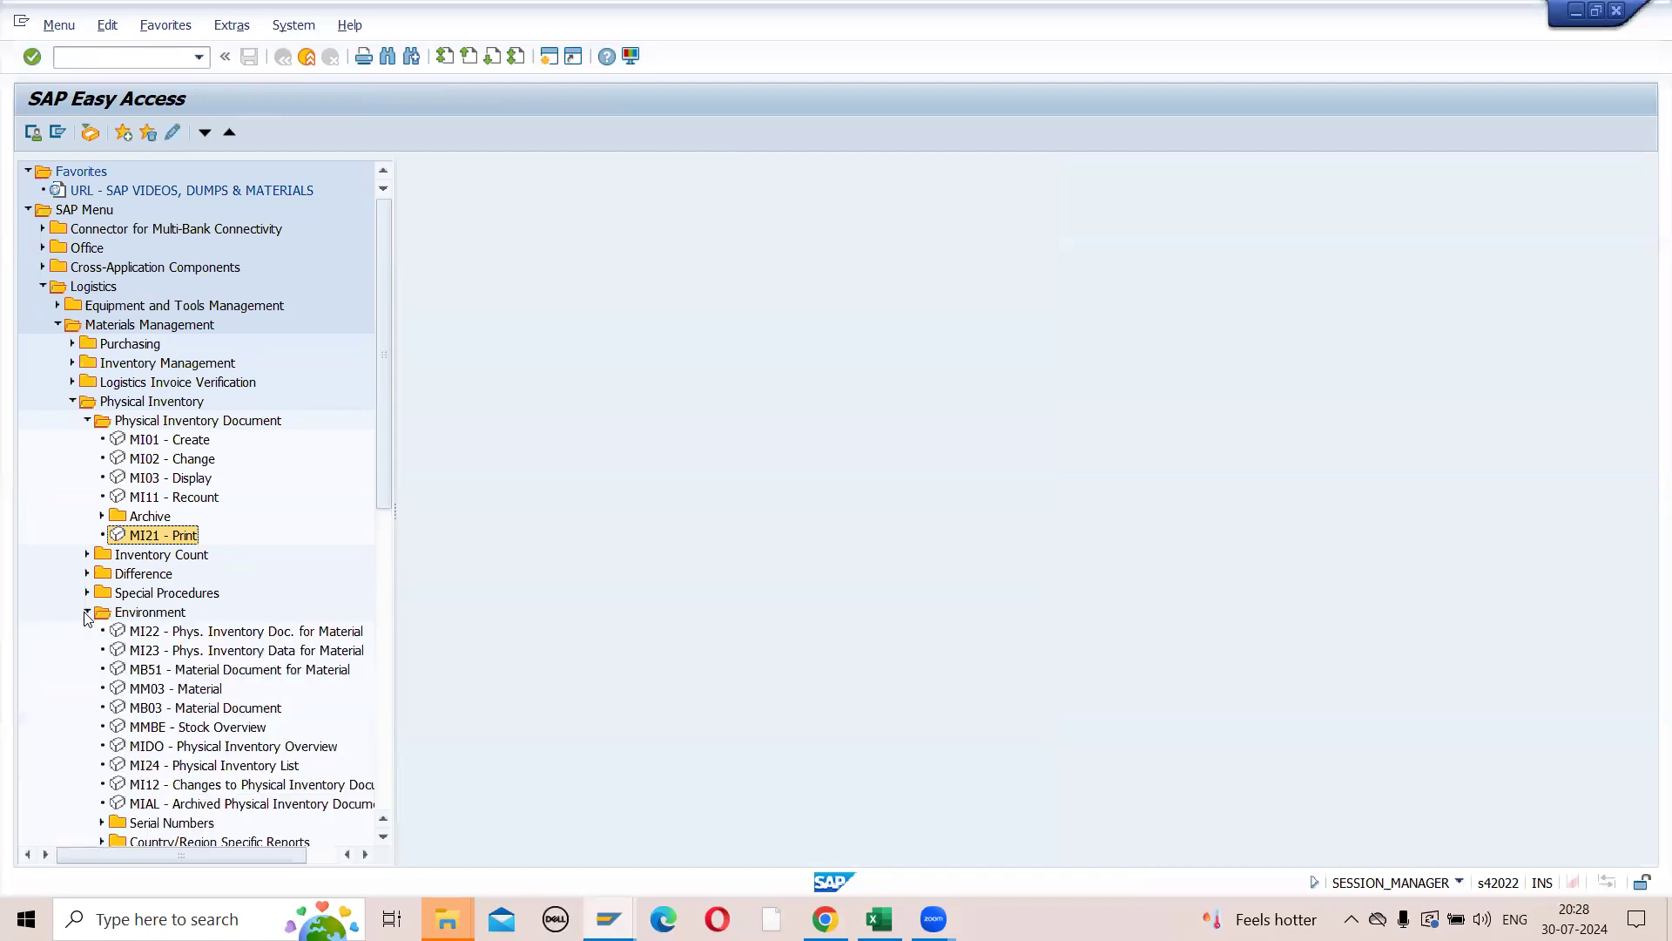
pyautogui.doubleClick(148, 634)
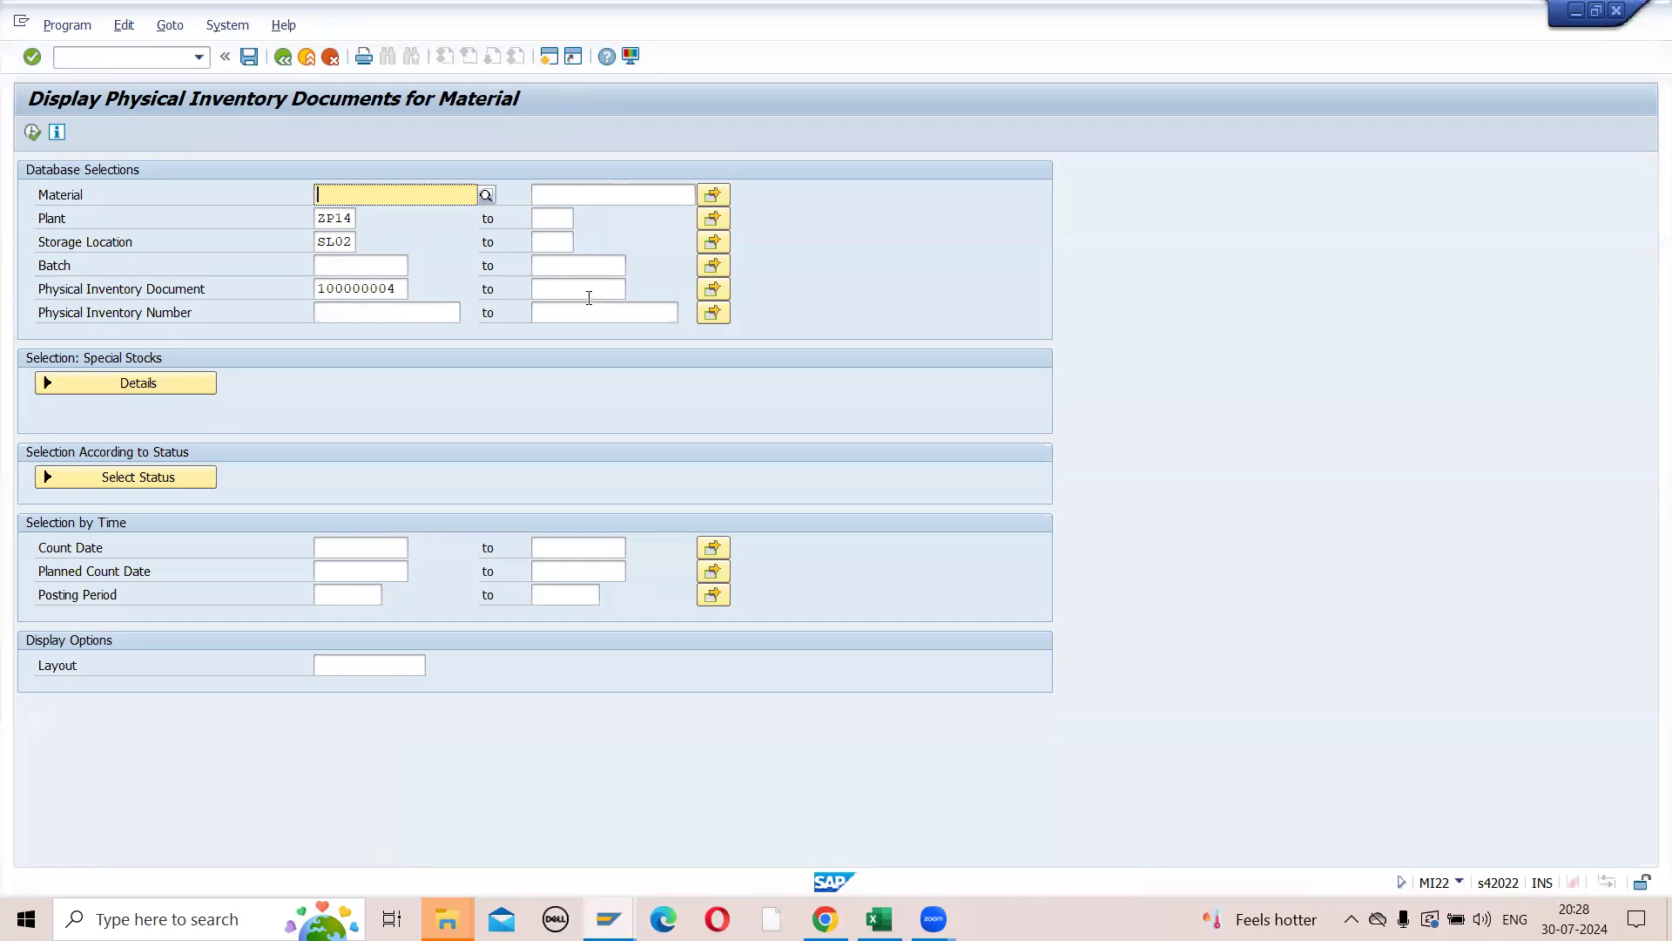
pyautogui.doubleClick(399, 290)
pyautogui.press('Delete')
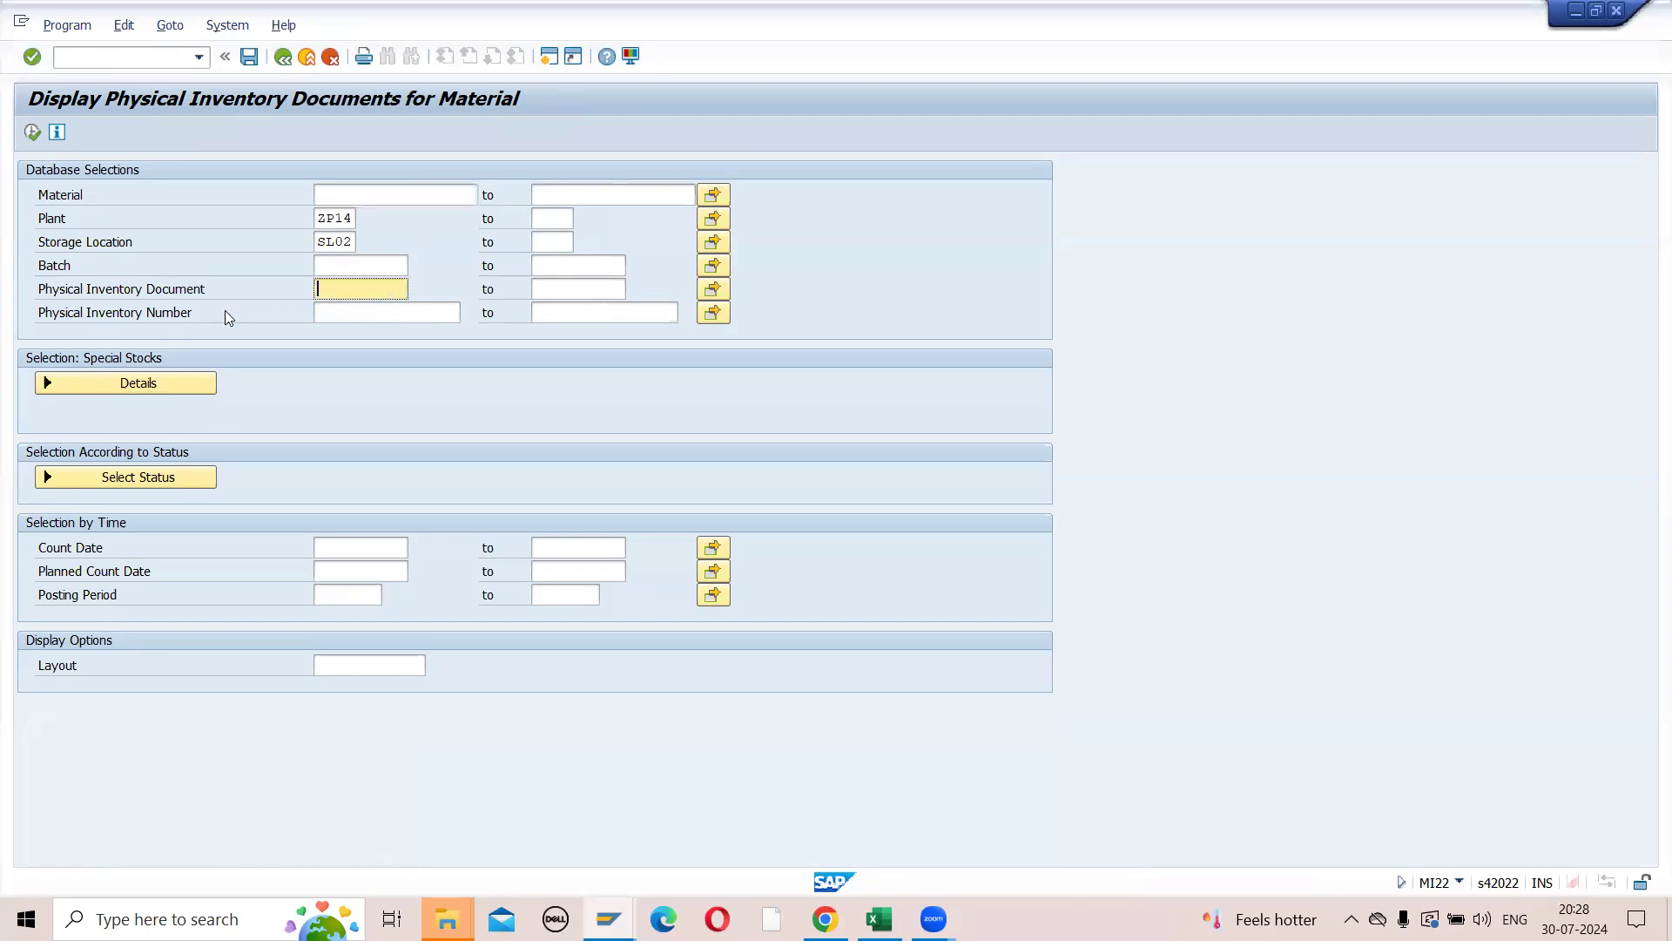
pyautogui.click(712, 194)
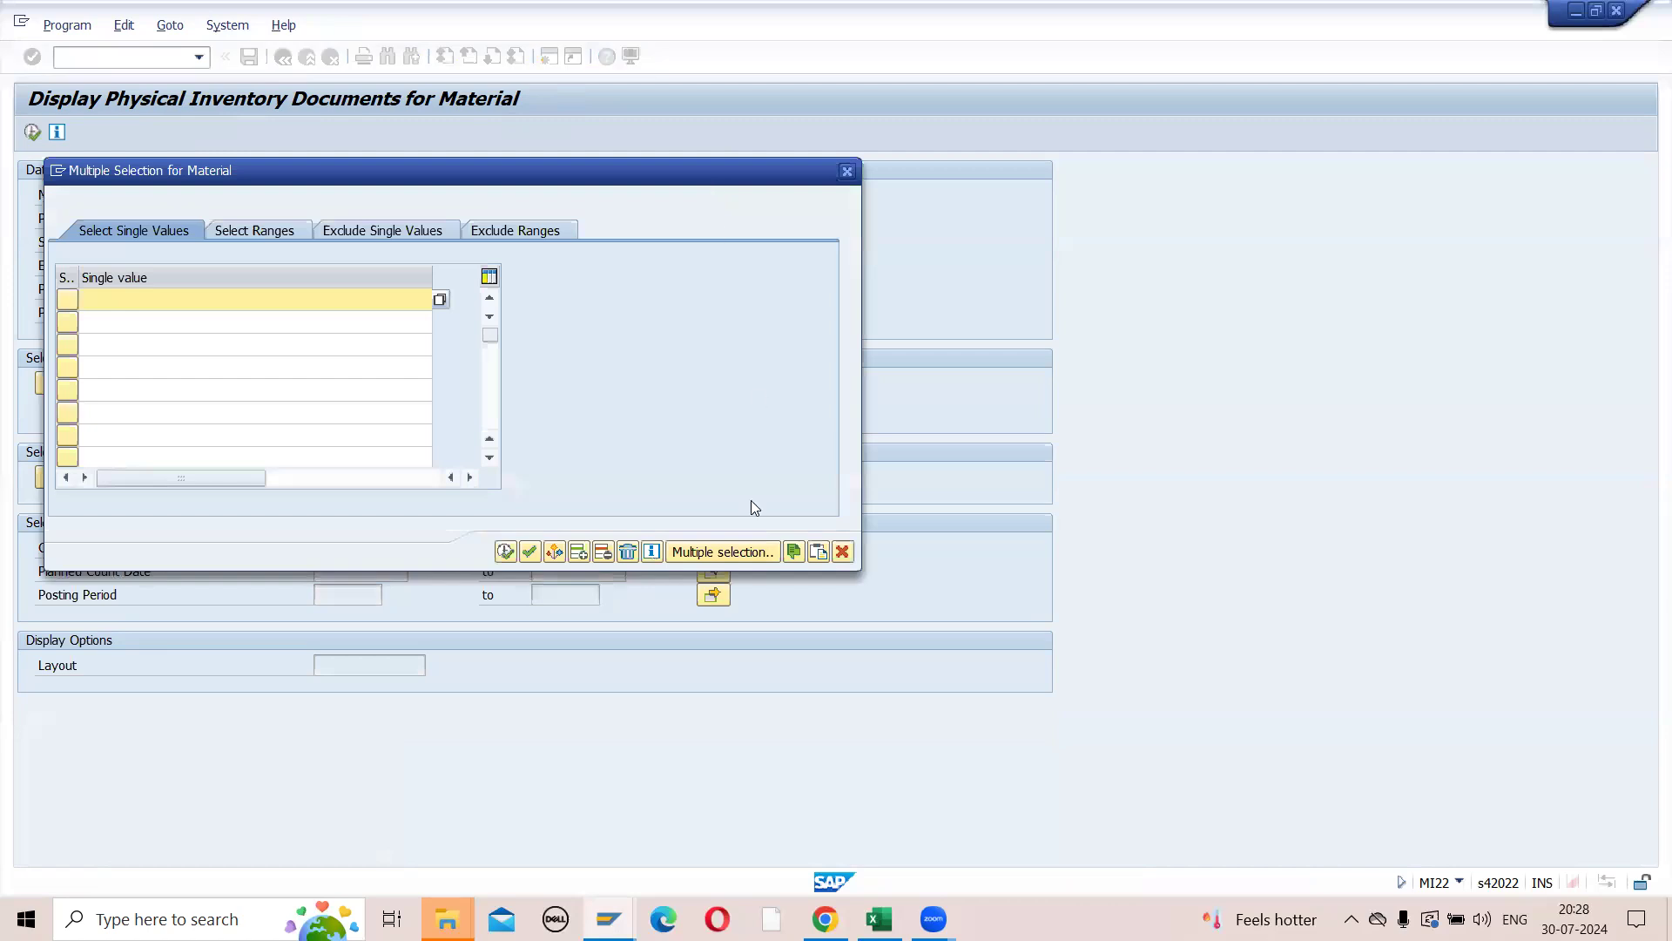
pyautogui.click(879, 919)
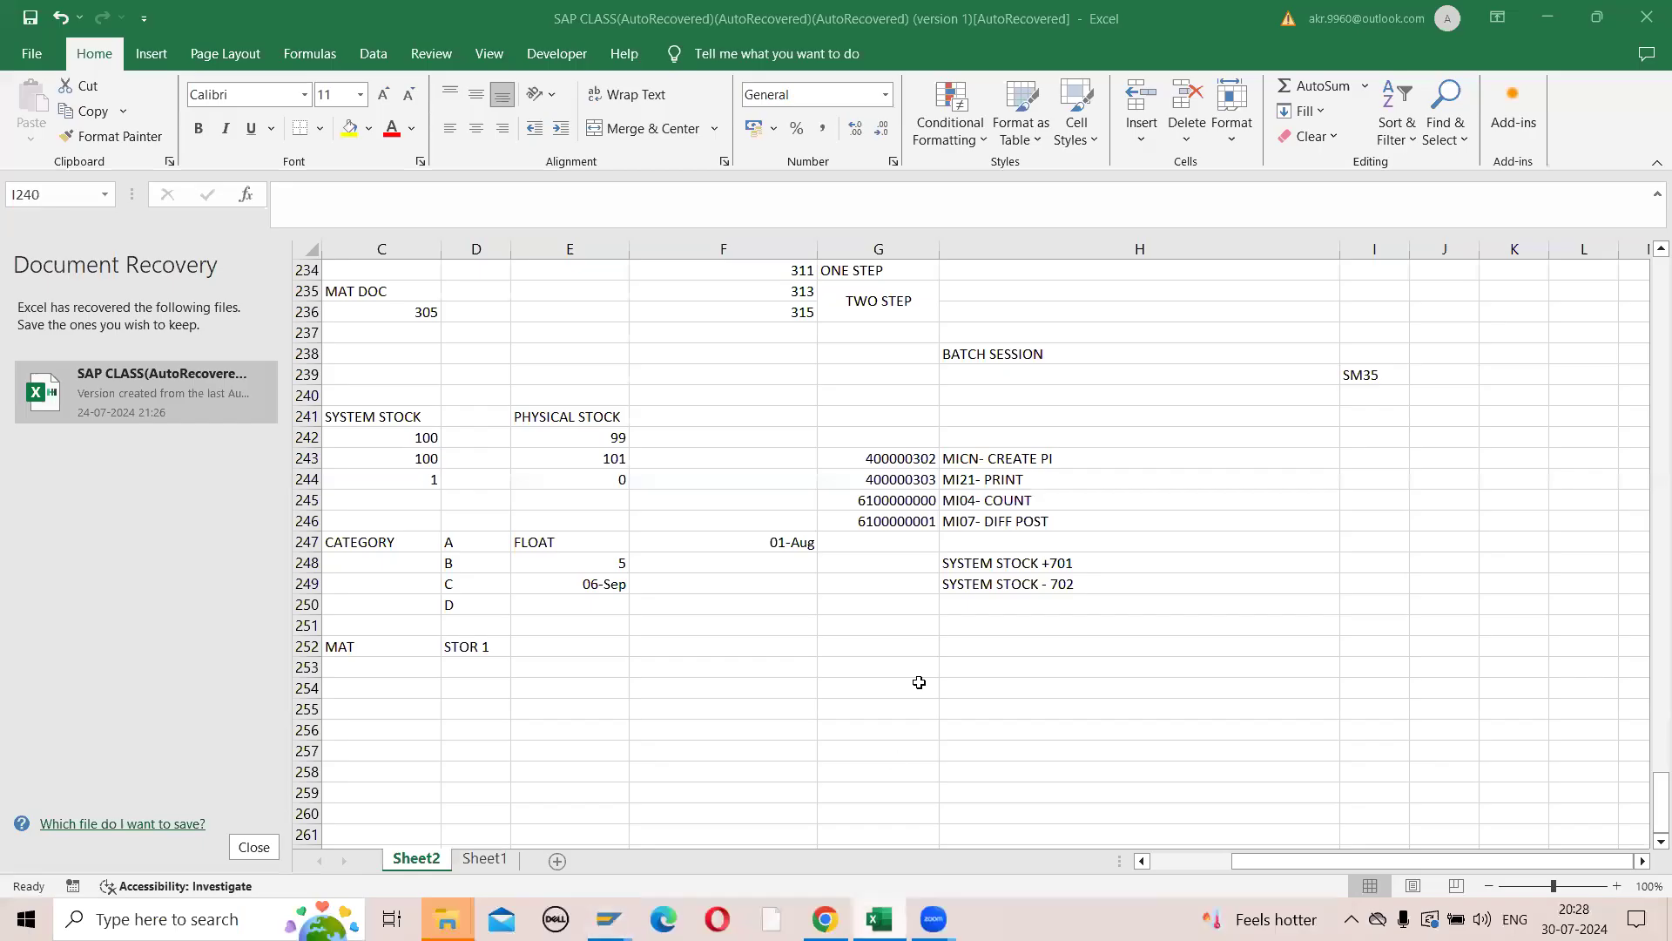
pyautogui.moveTo(897, 457); pyautogui.dragTo(911, 520)
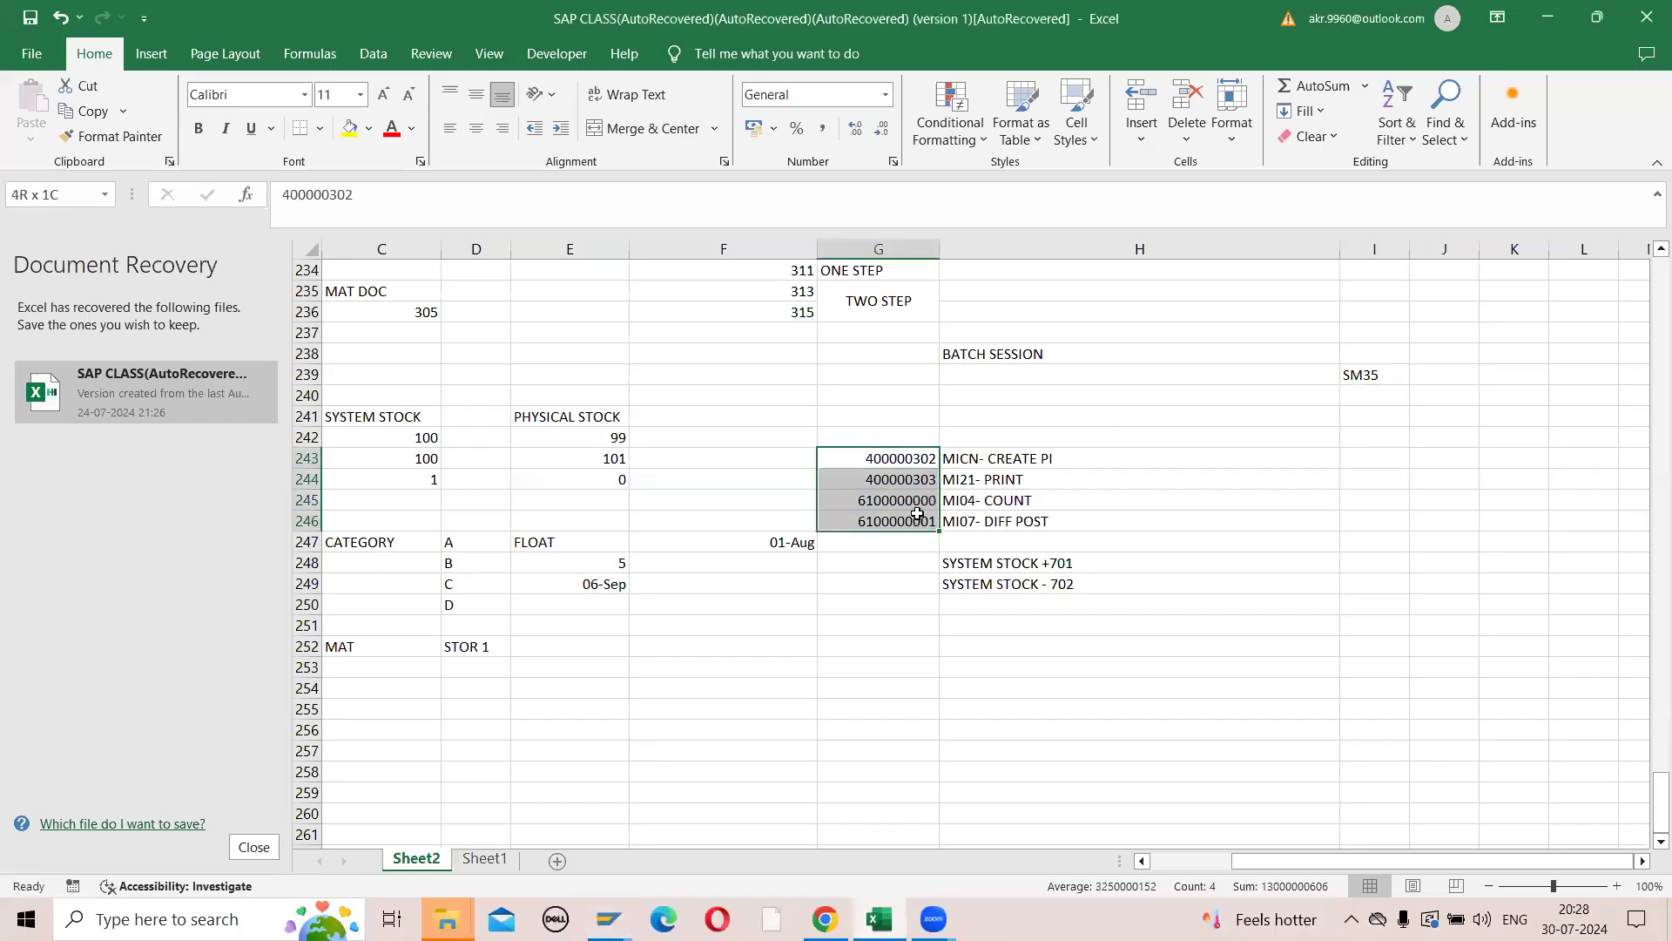
pyautogui.hotkey('ctrl', 'c')
pyautogui.hotkey('alt', 'Tab')
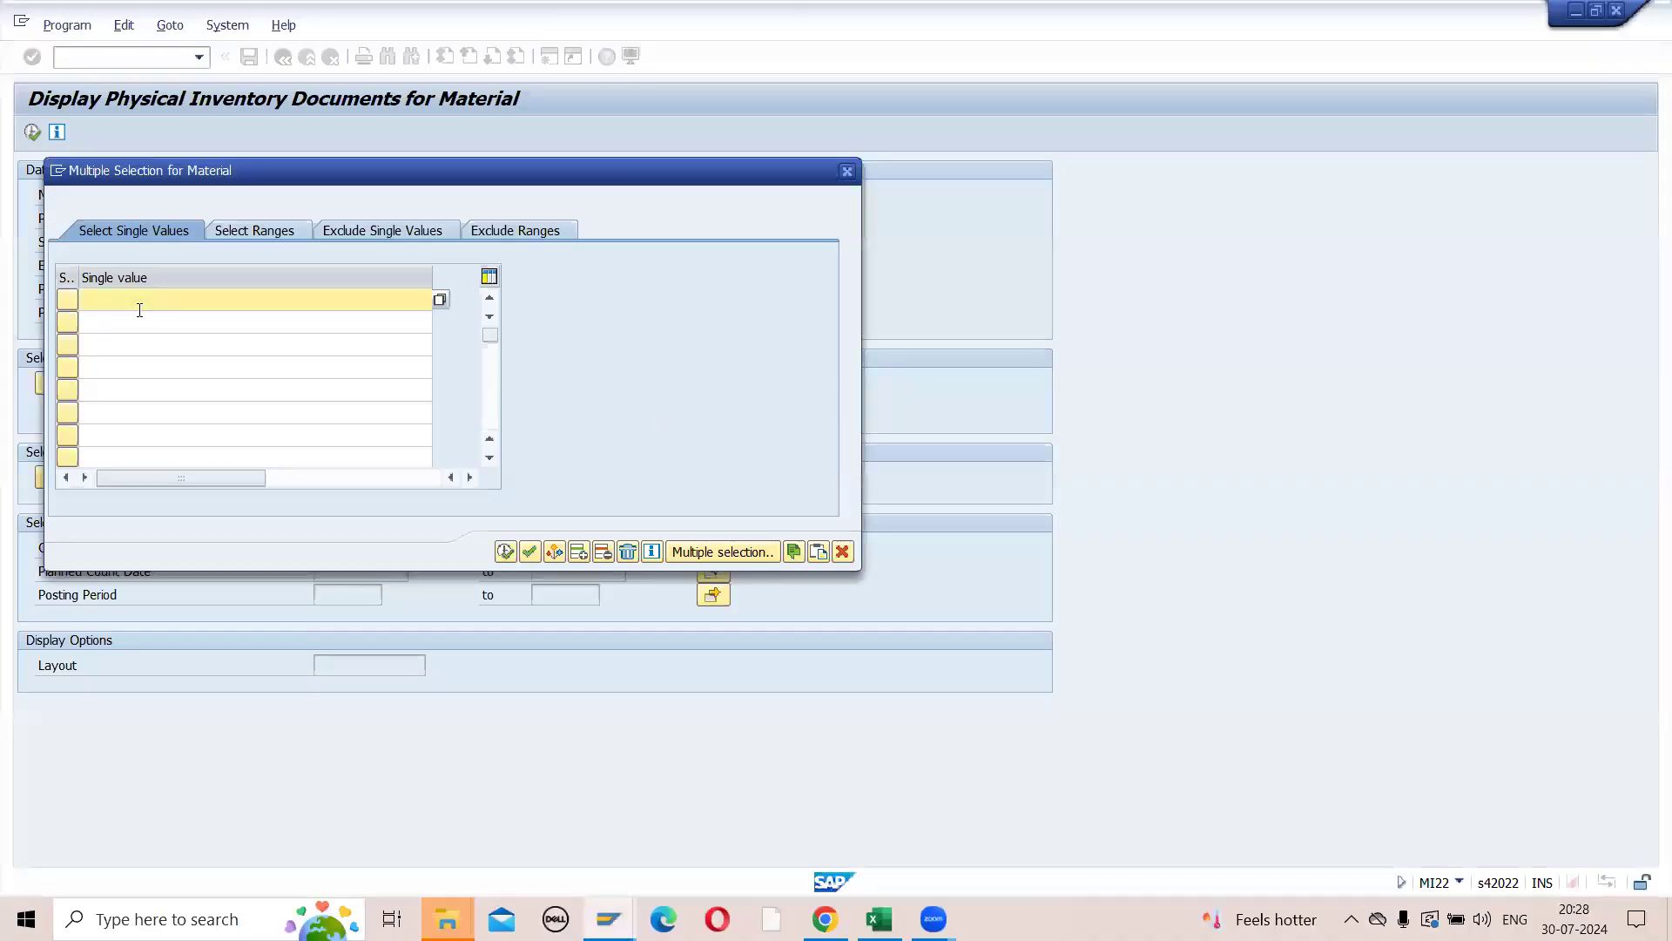
pyautogui.hotkey('ctrl', 'v')
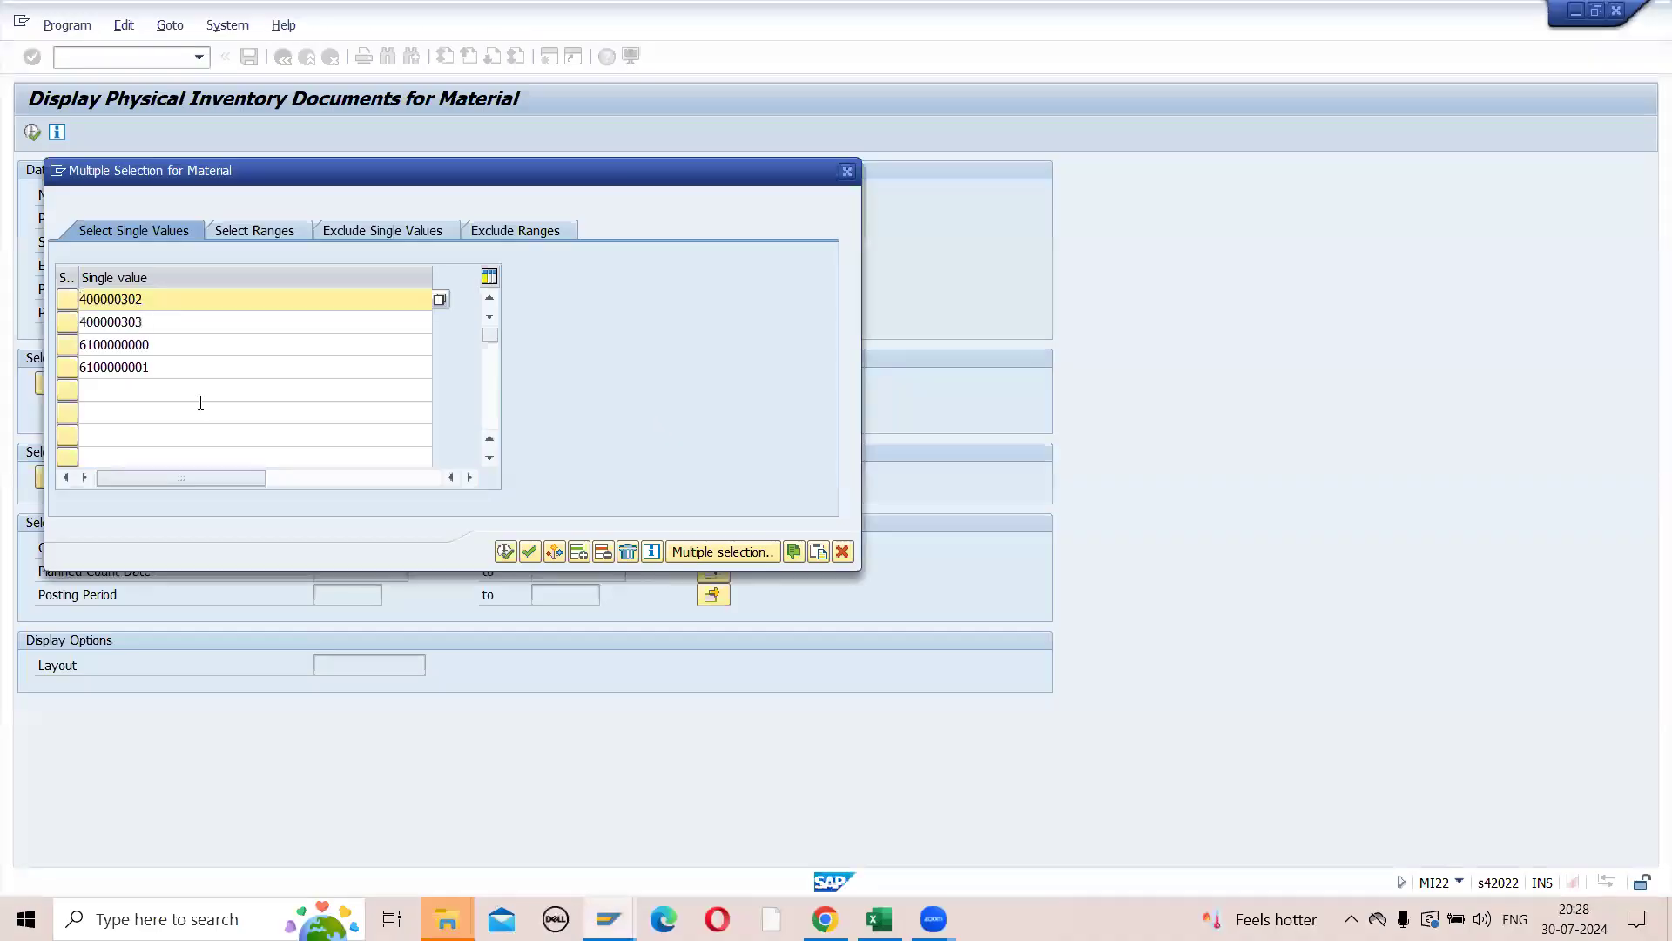
pyautogui.click(505, 552)
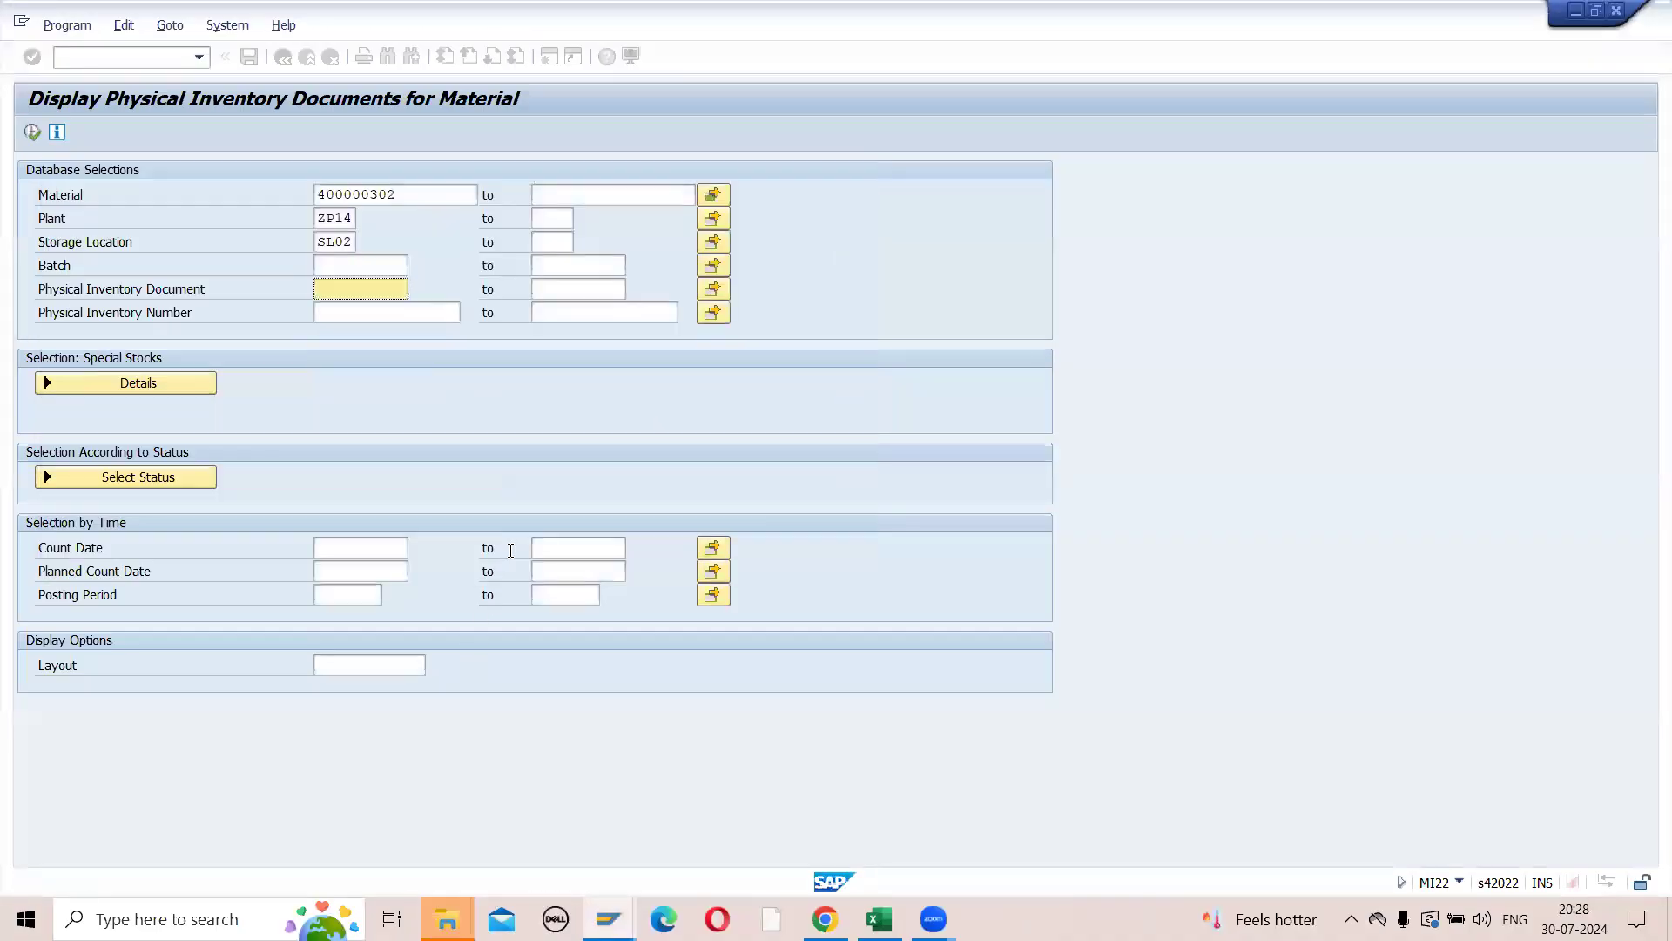
pyautogui.click(371, 546)
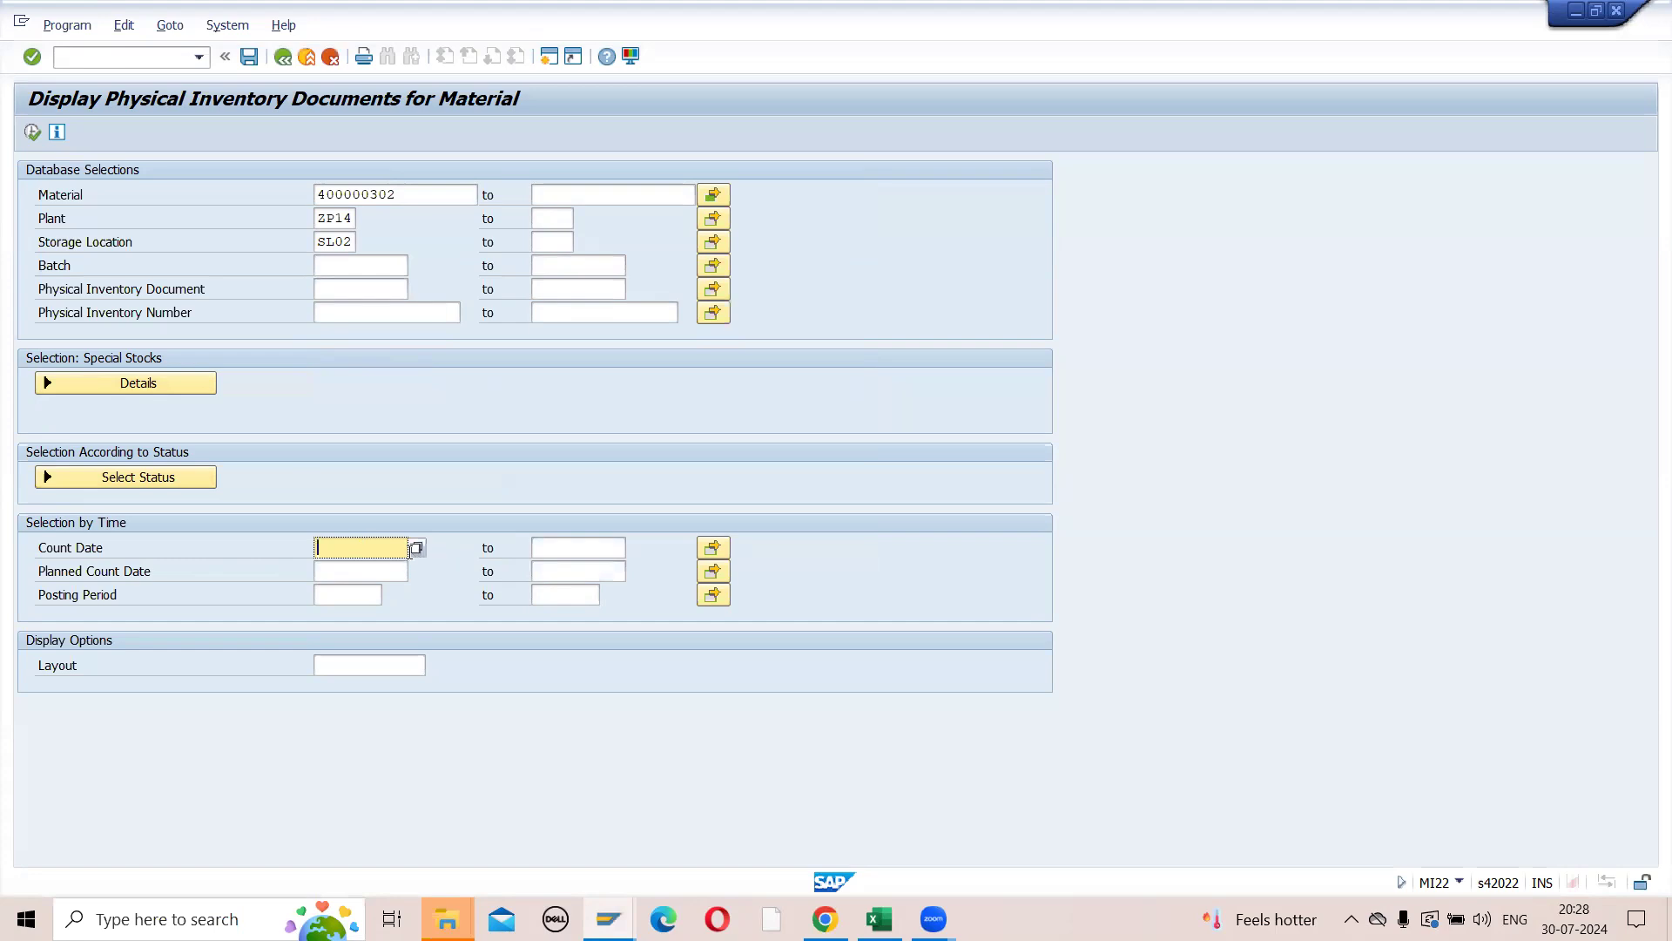
pyautogui.click(30, 135)
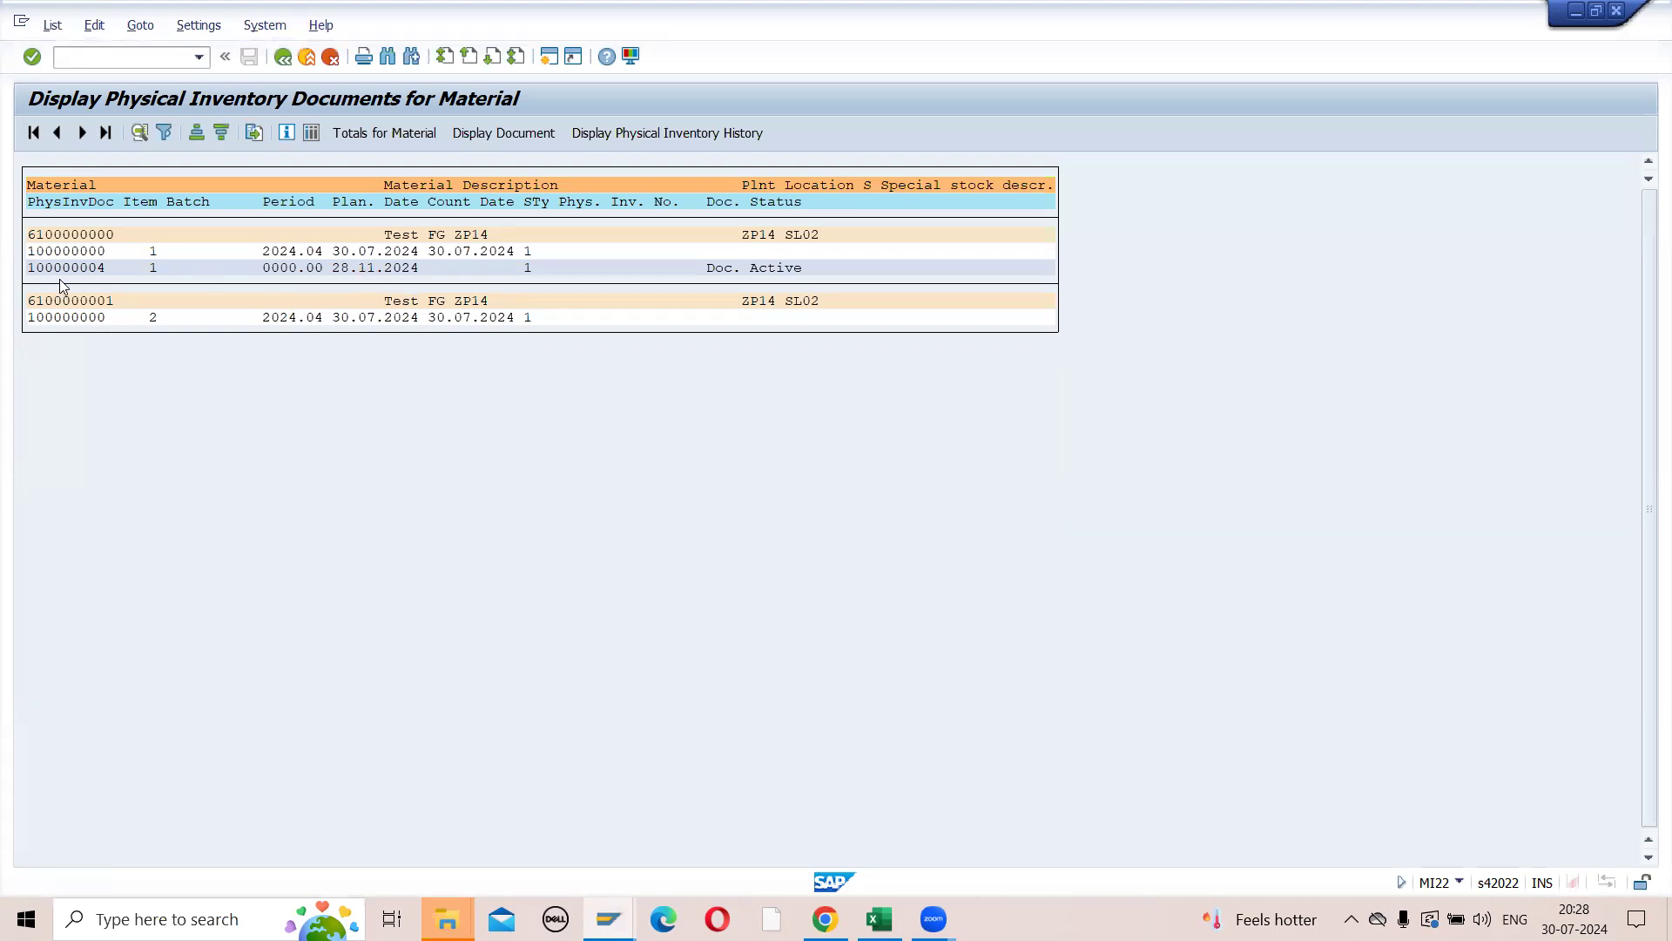
pyautogui.click(57, 234)
pyautogui.click(67, 268)
pyautogui.click(48, 248)
pyautogui.click(55, 266)
pyautogui.click(371, 251)
pyautogui.click(75, 268)
pyautogui.click(82, 317)
pyautogui.click(82, 251)
pyautogui.click(283, 57)
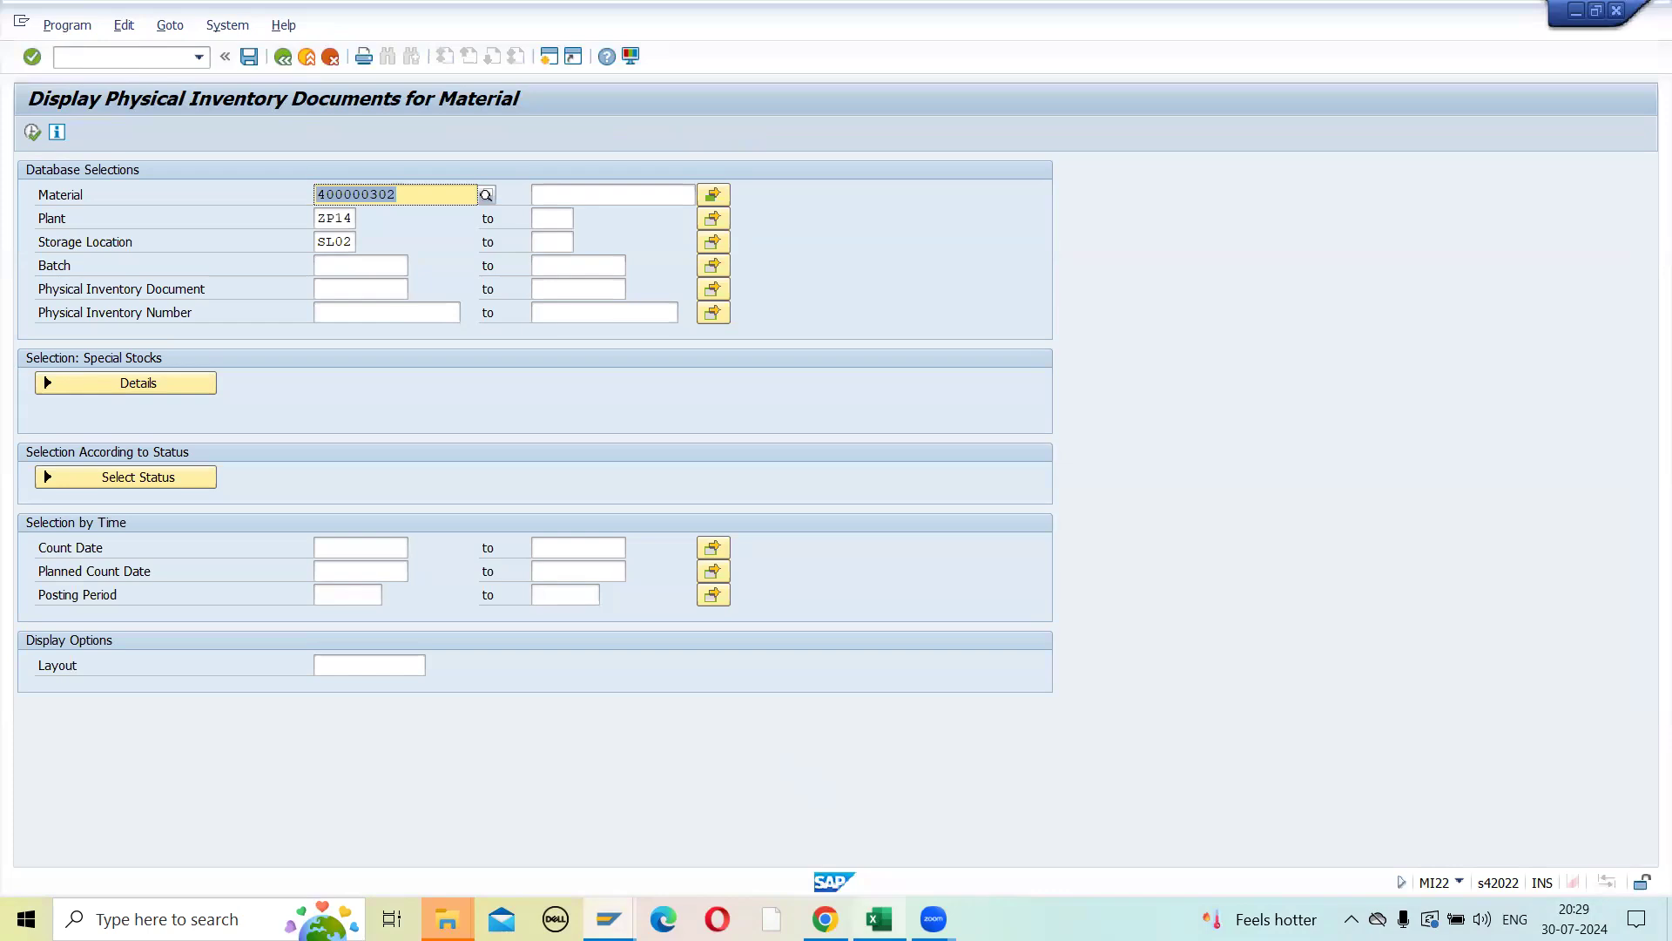
# - Check the count transaction in the Excel notes and open MI04 in the MI22 session
pyautogui.click(875, 819)
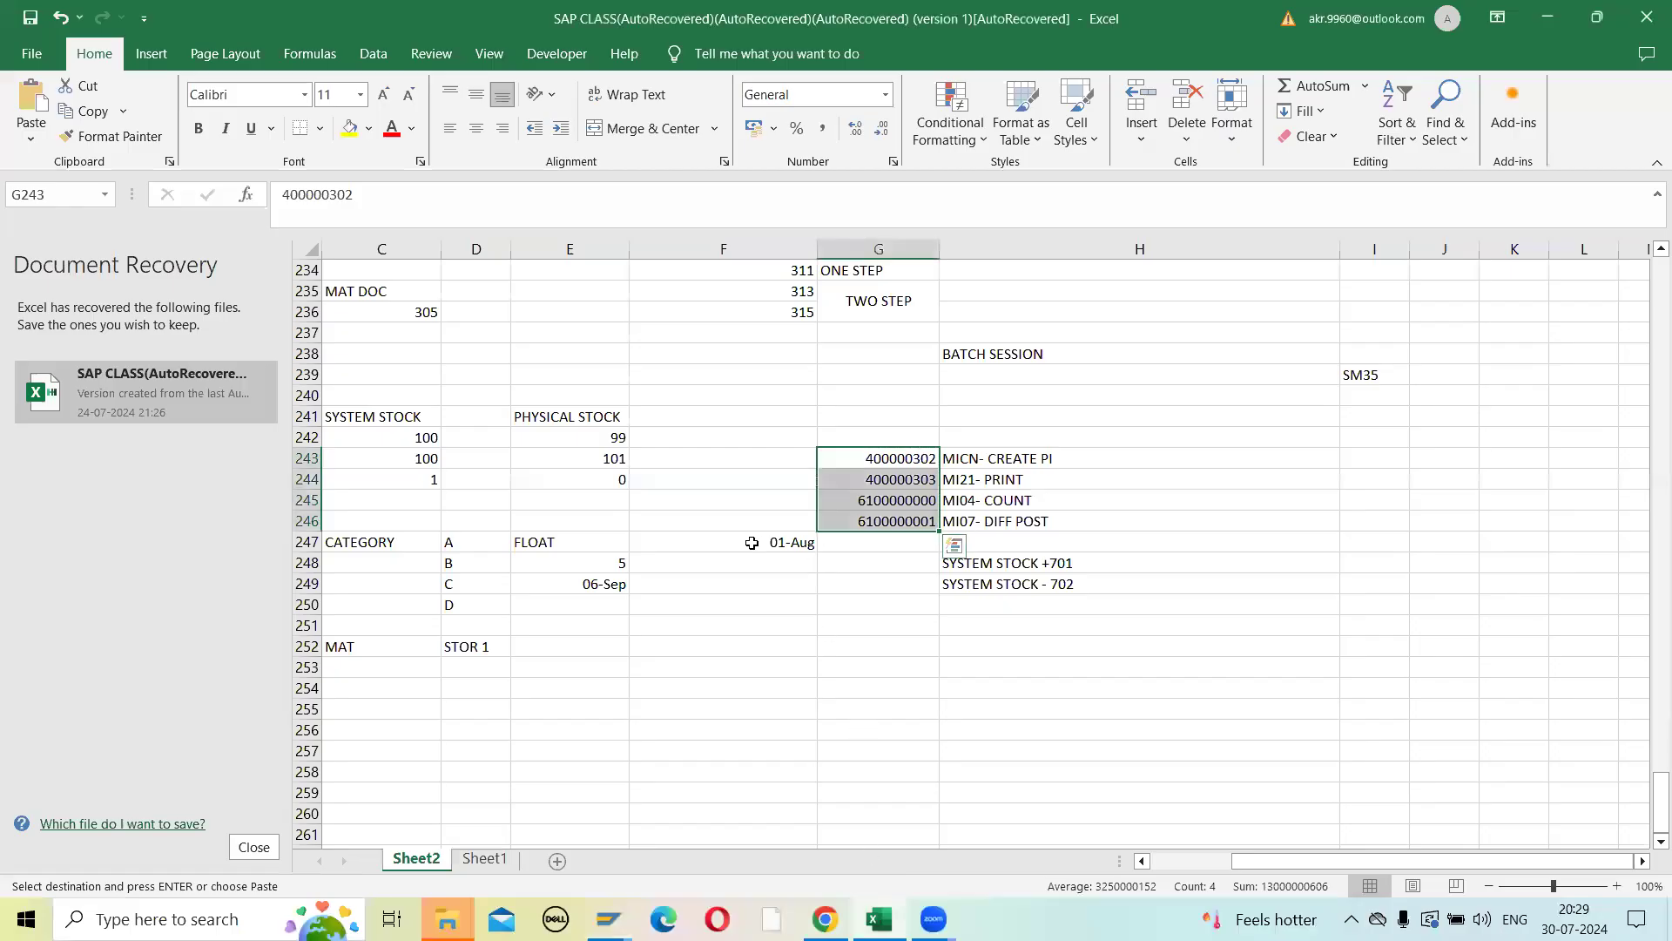
pyautogui.click(969, 503)
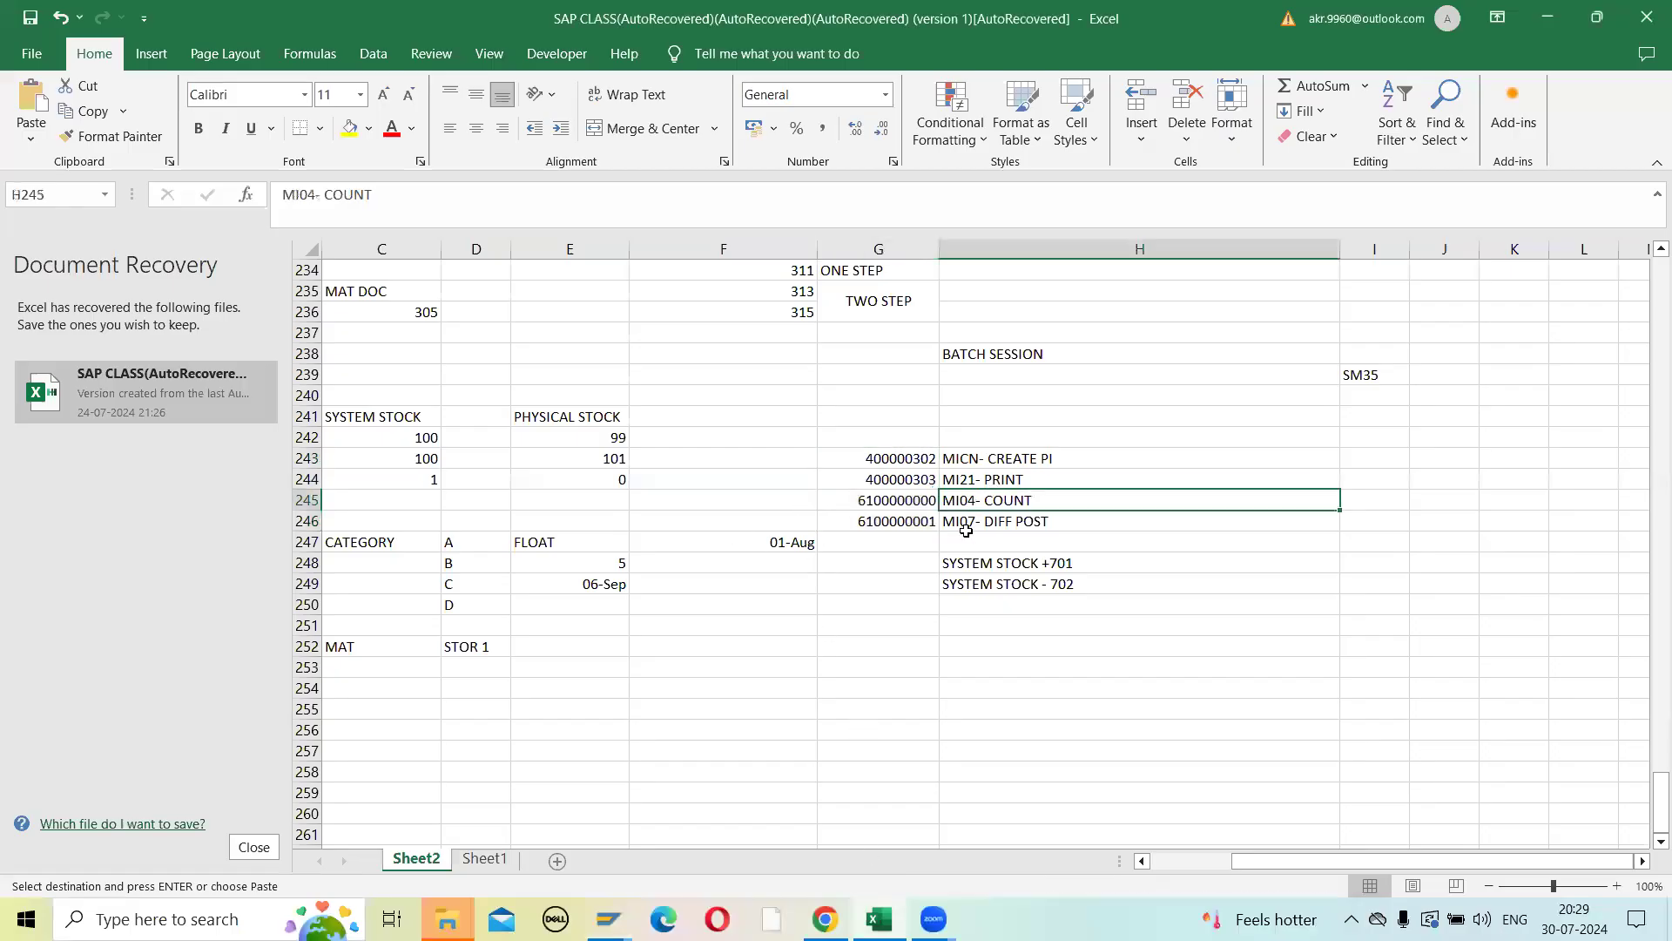
pyautogui.hotkey('alt', 'Tab')
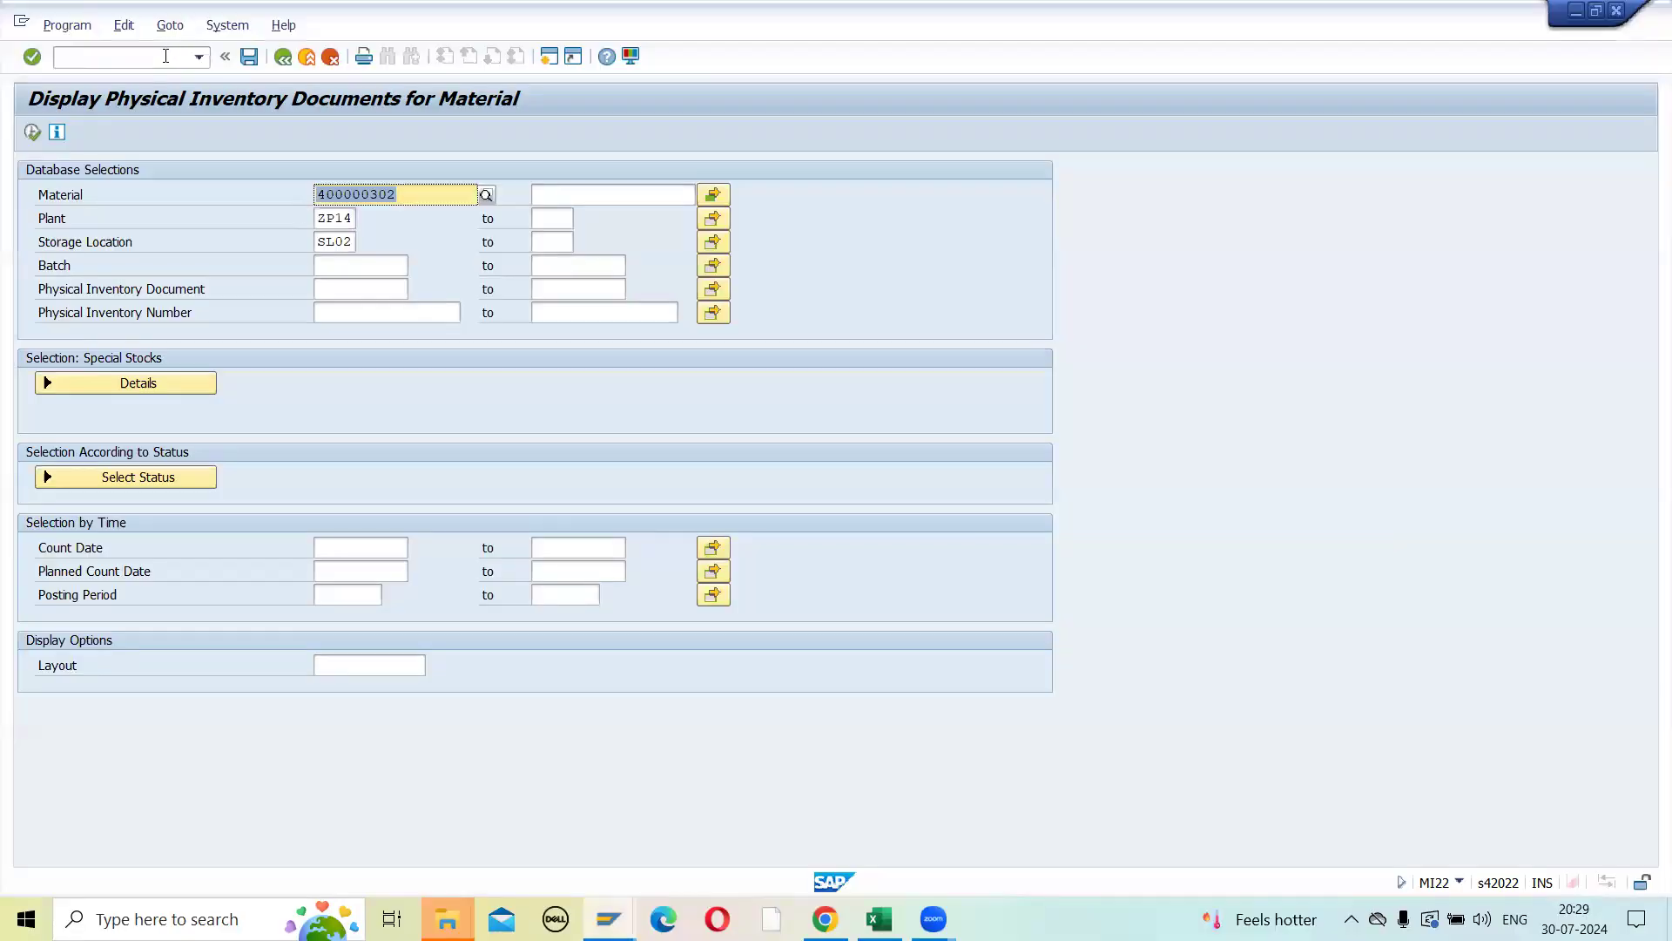
pyautogui.click(166, 55)
pyautogui.write('/NMI04')
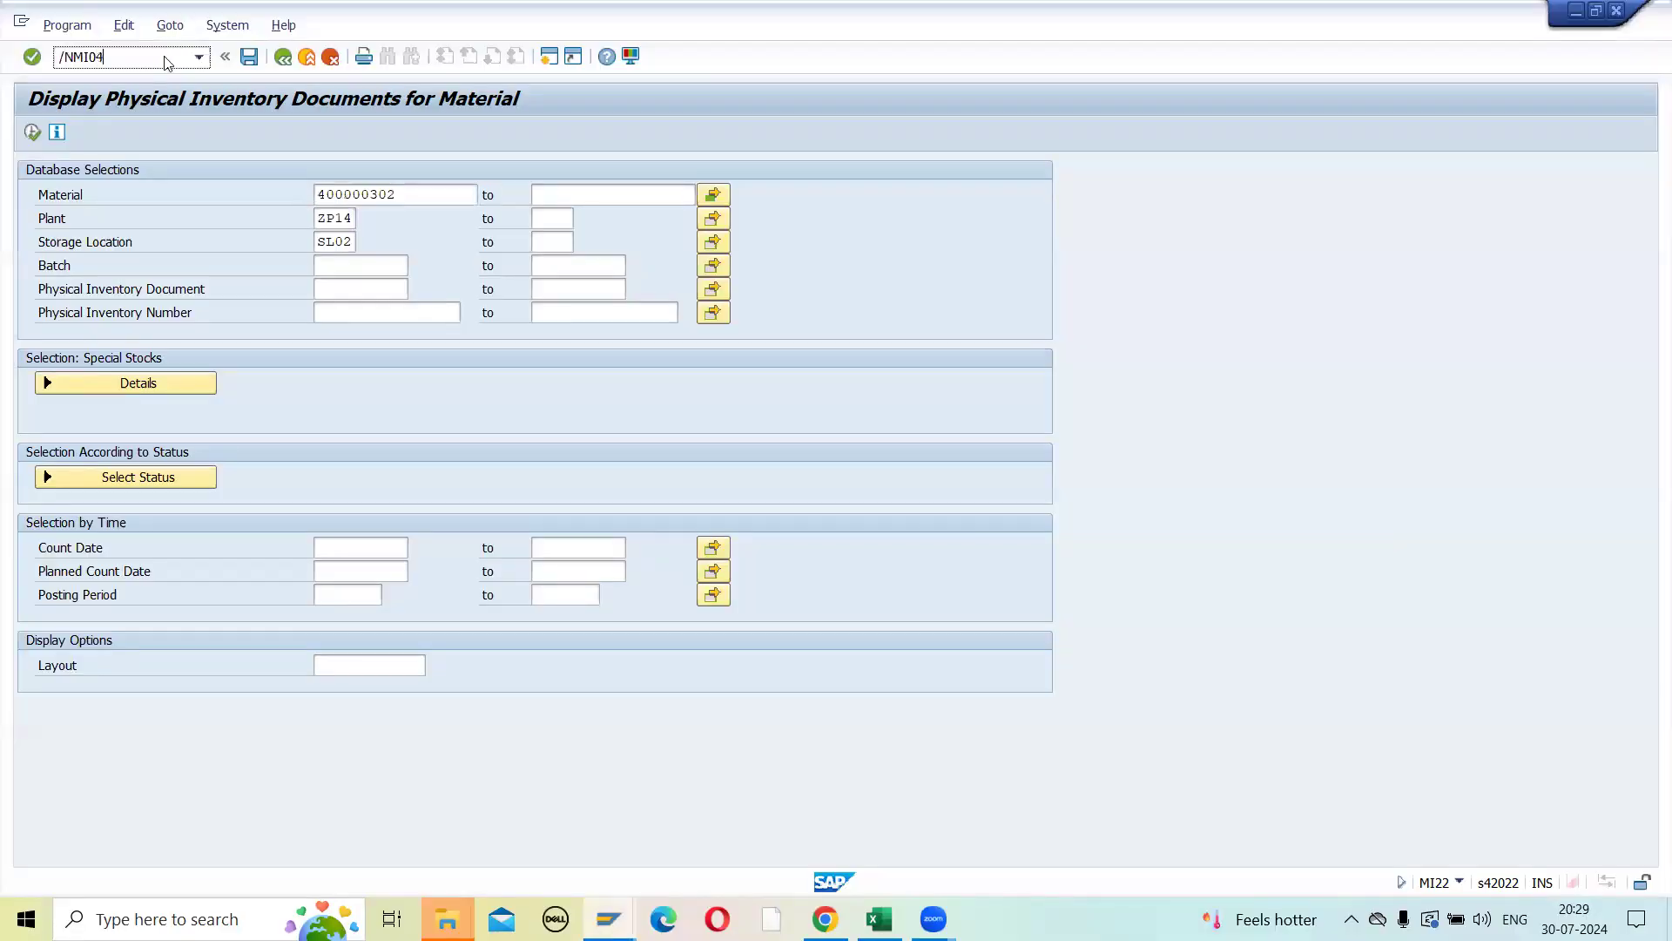
pyautogui.press('Return')
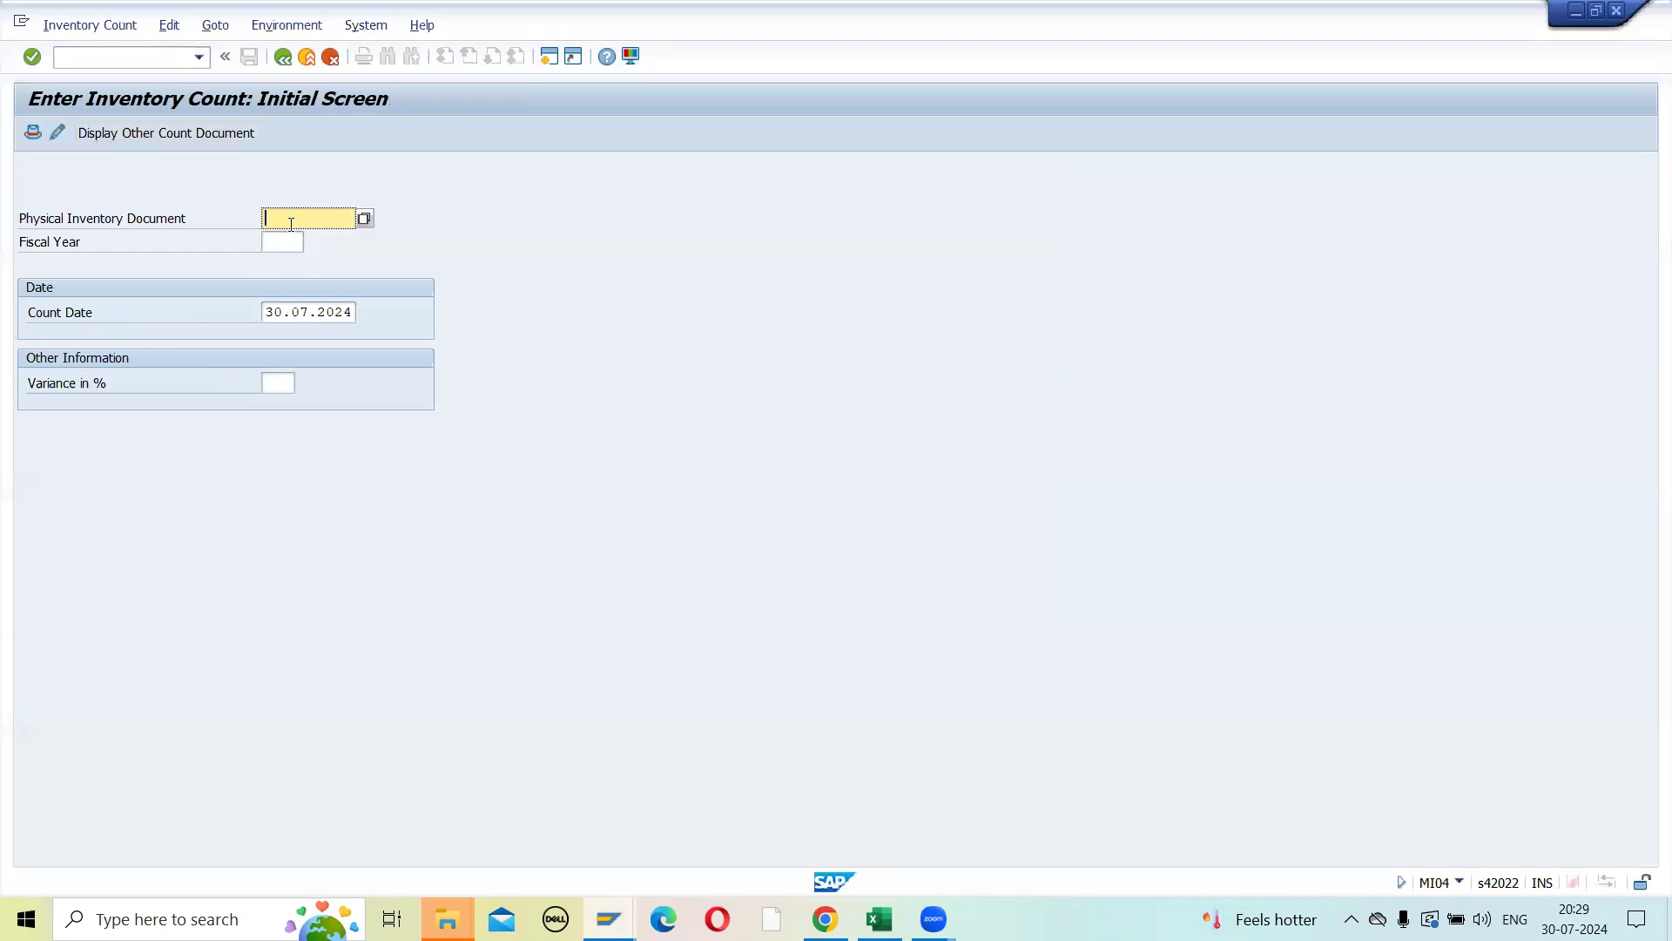
pyautogui.write('1000')
pyautogui.click(364, 217)
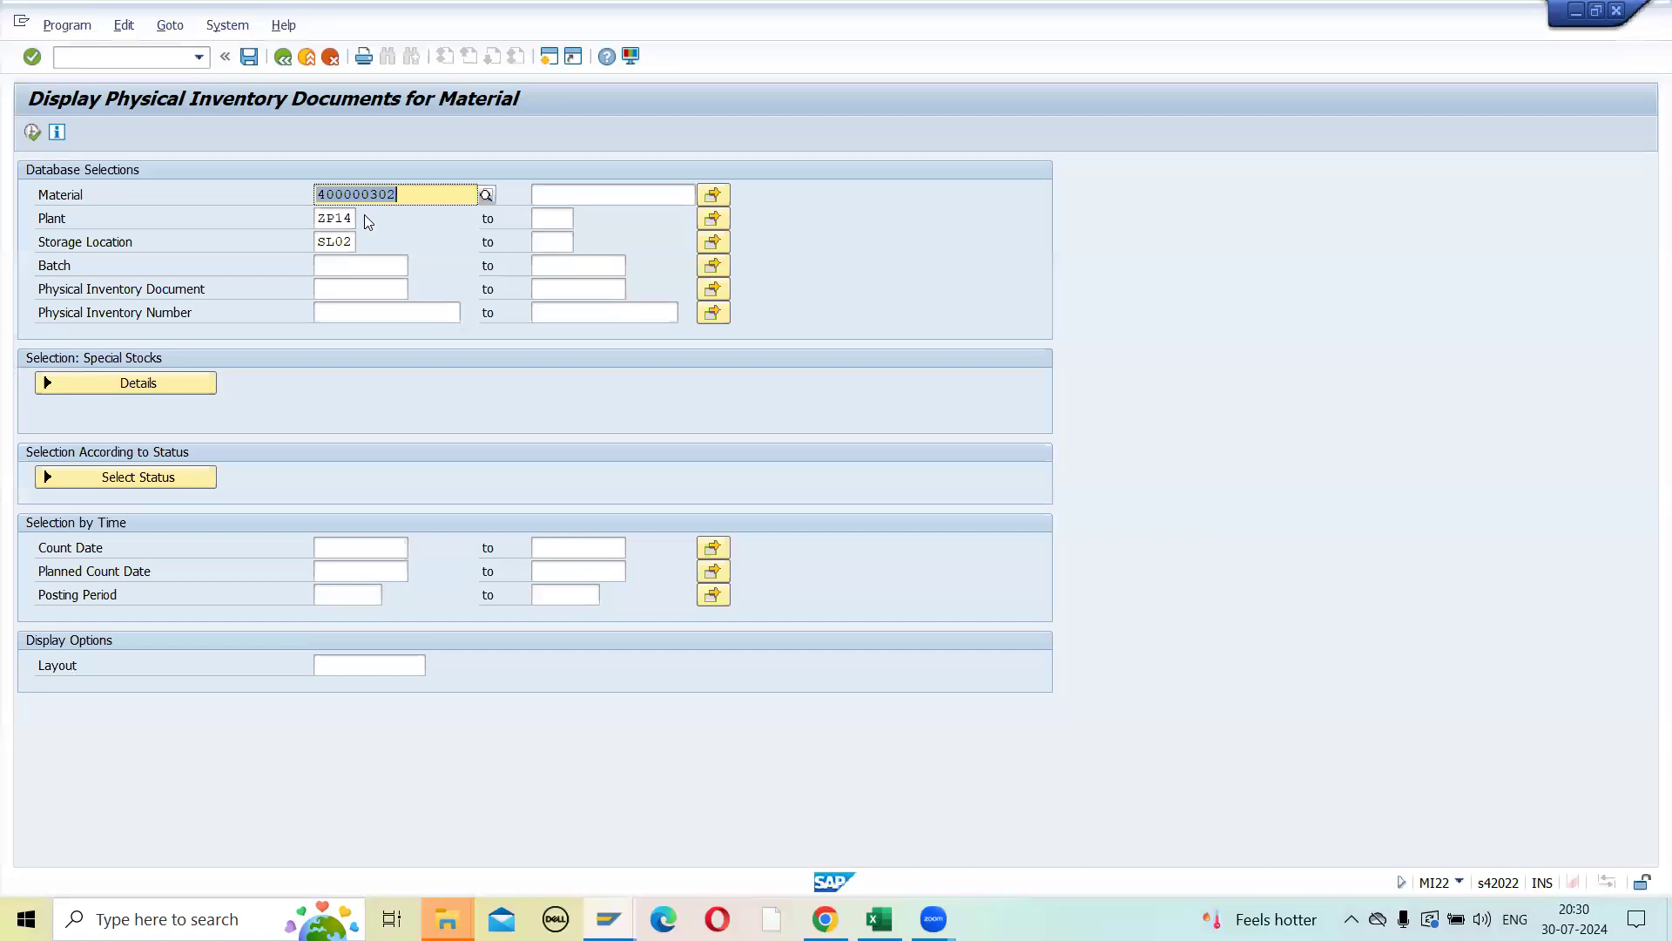
# - Clear the material selection in MI22 and list the physical inventory documents for plant ZP14, storage location SL02
pyautogui.click(33, 132)
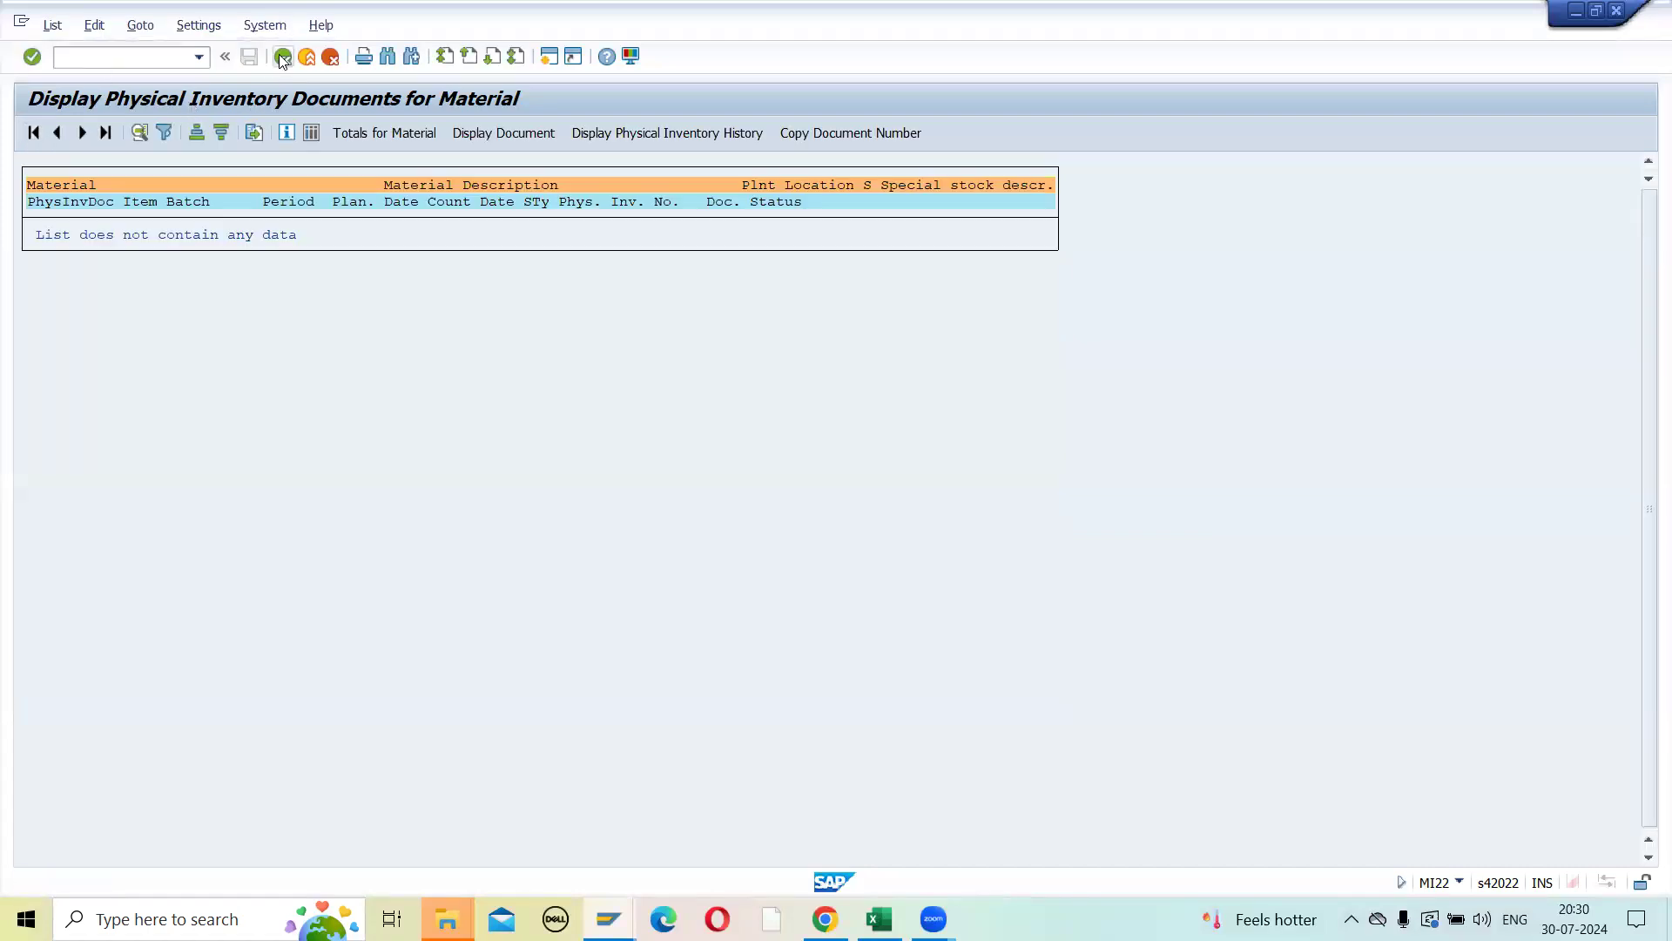
pyautogui.click(282, 56)
pyautogui.press('Delete')
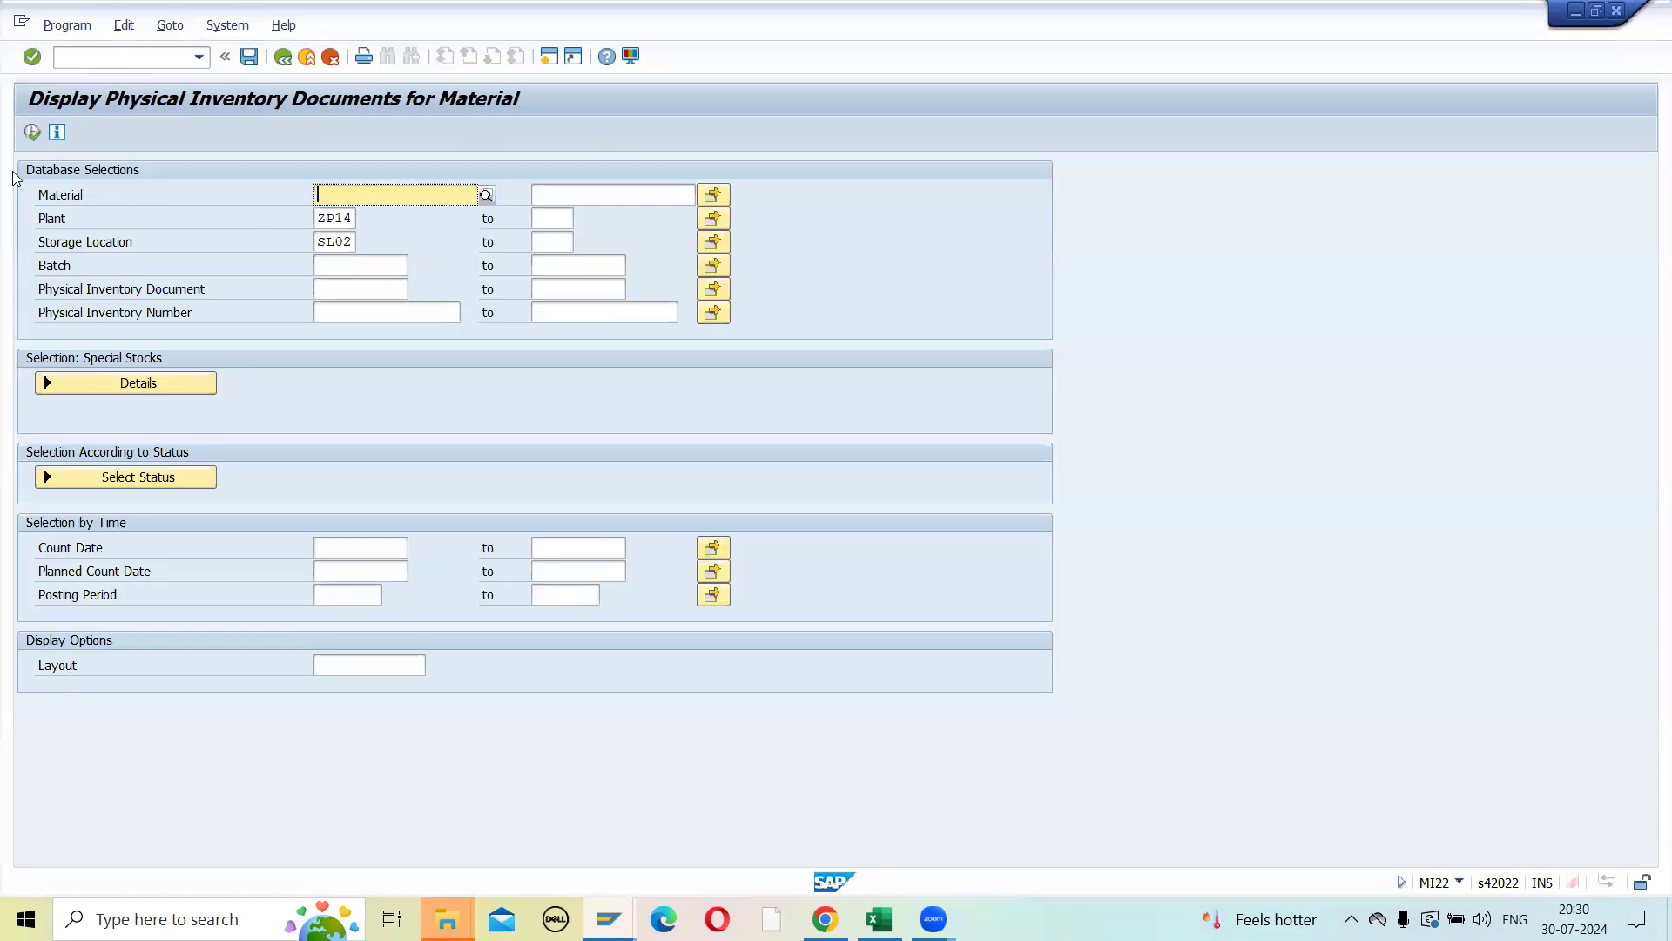
pyautogui.click(33, 133)
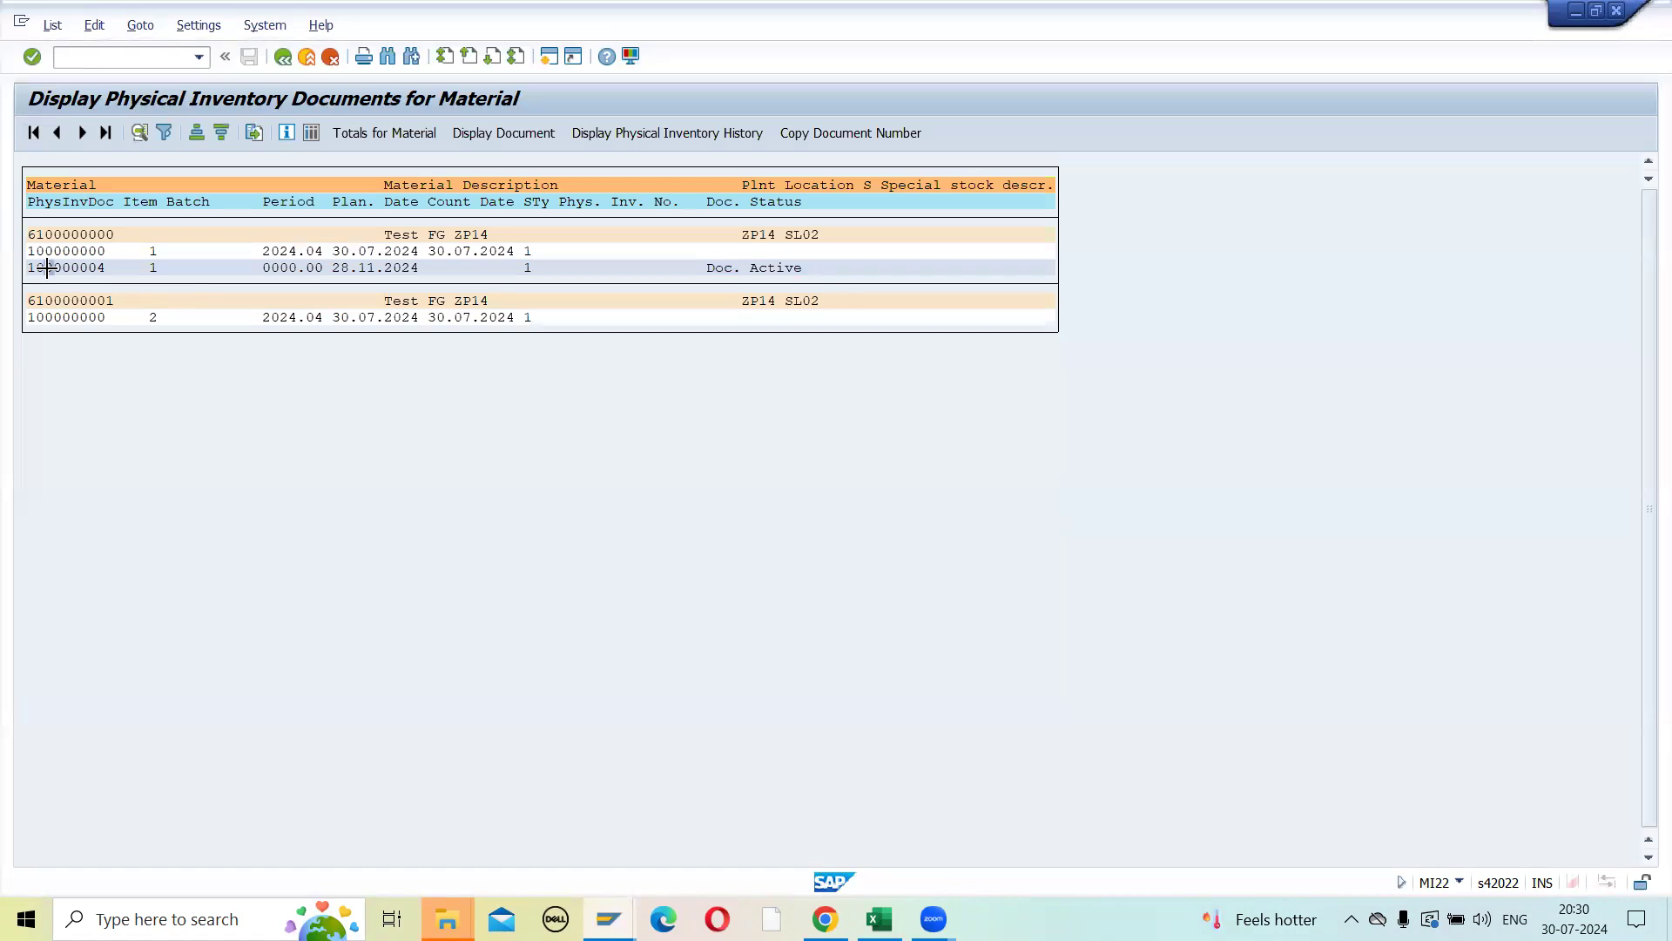
# - Copy physical inventory document number 100000004 from the MI22 list and switch to the MICN batch input session
pyautogui.hotkey('ctrl', 'y')
pyautogui.moveTo(32, 268); pyautogui.dragTo(111, 277)
pyautogui.hotkey('ctrl', 'c')
pyautogui.hotkey('alt', 'Tab')
pyautogui.hotkey('alt', 'Tab')
pyautogui.hotkey('alt', 'Tab')
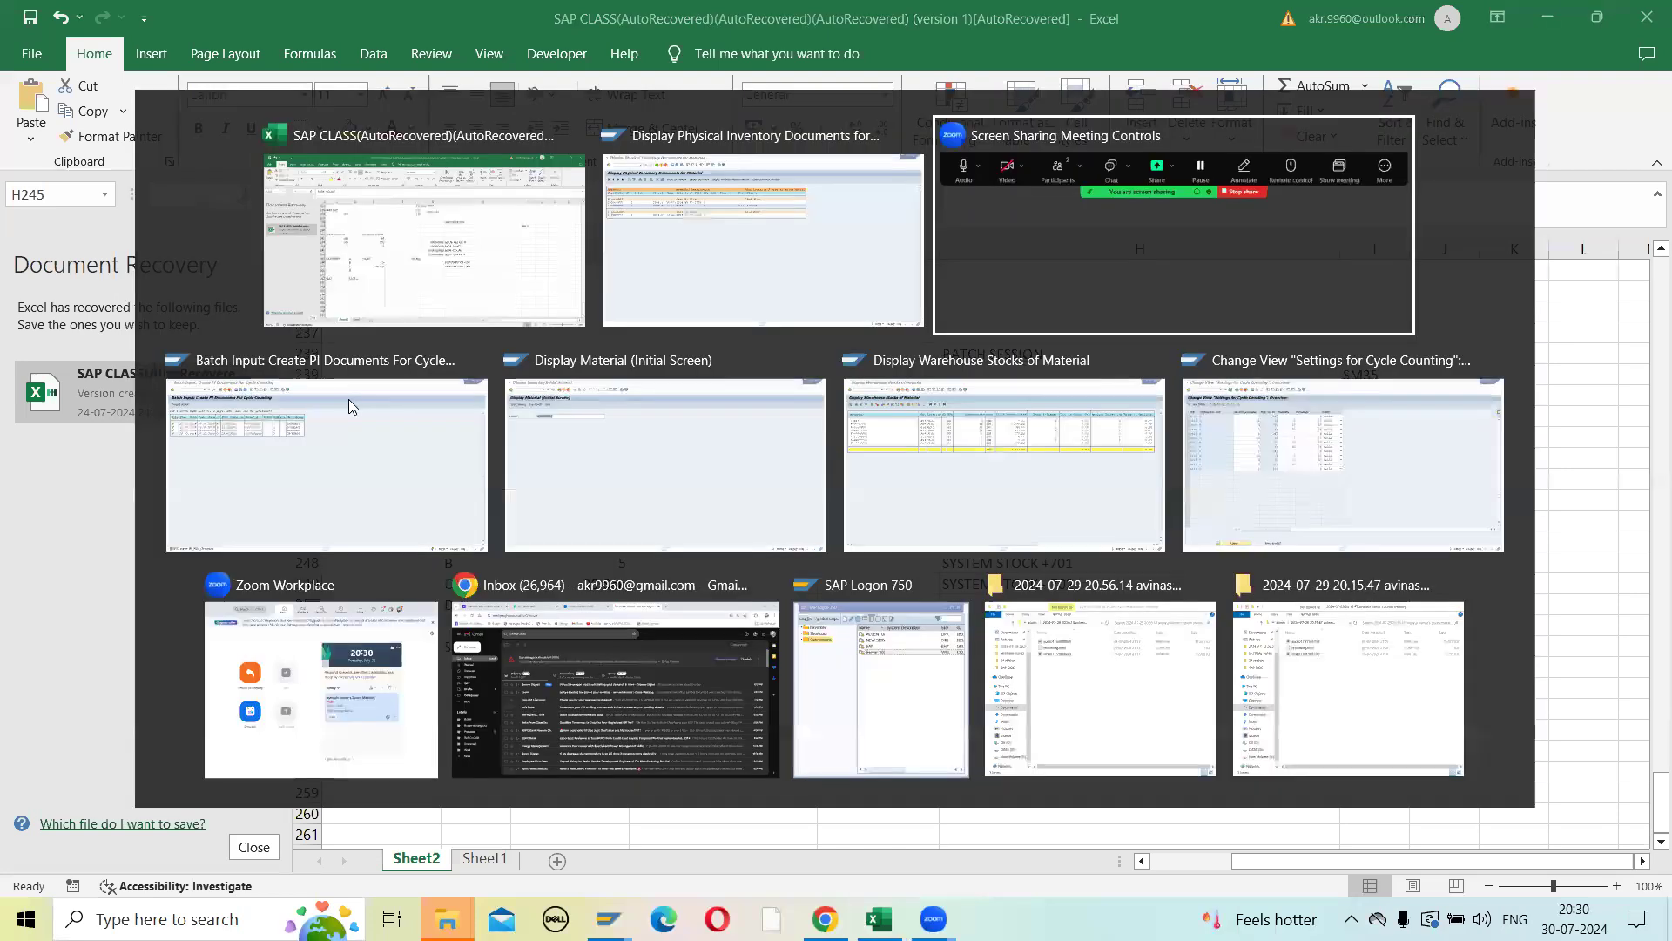
pyautogui.hotkey('alt', 'Tab')
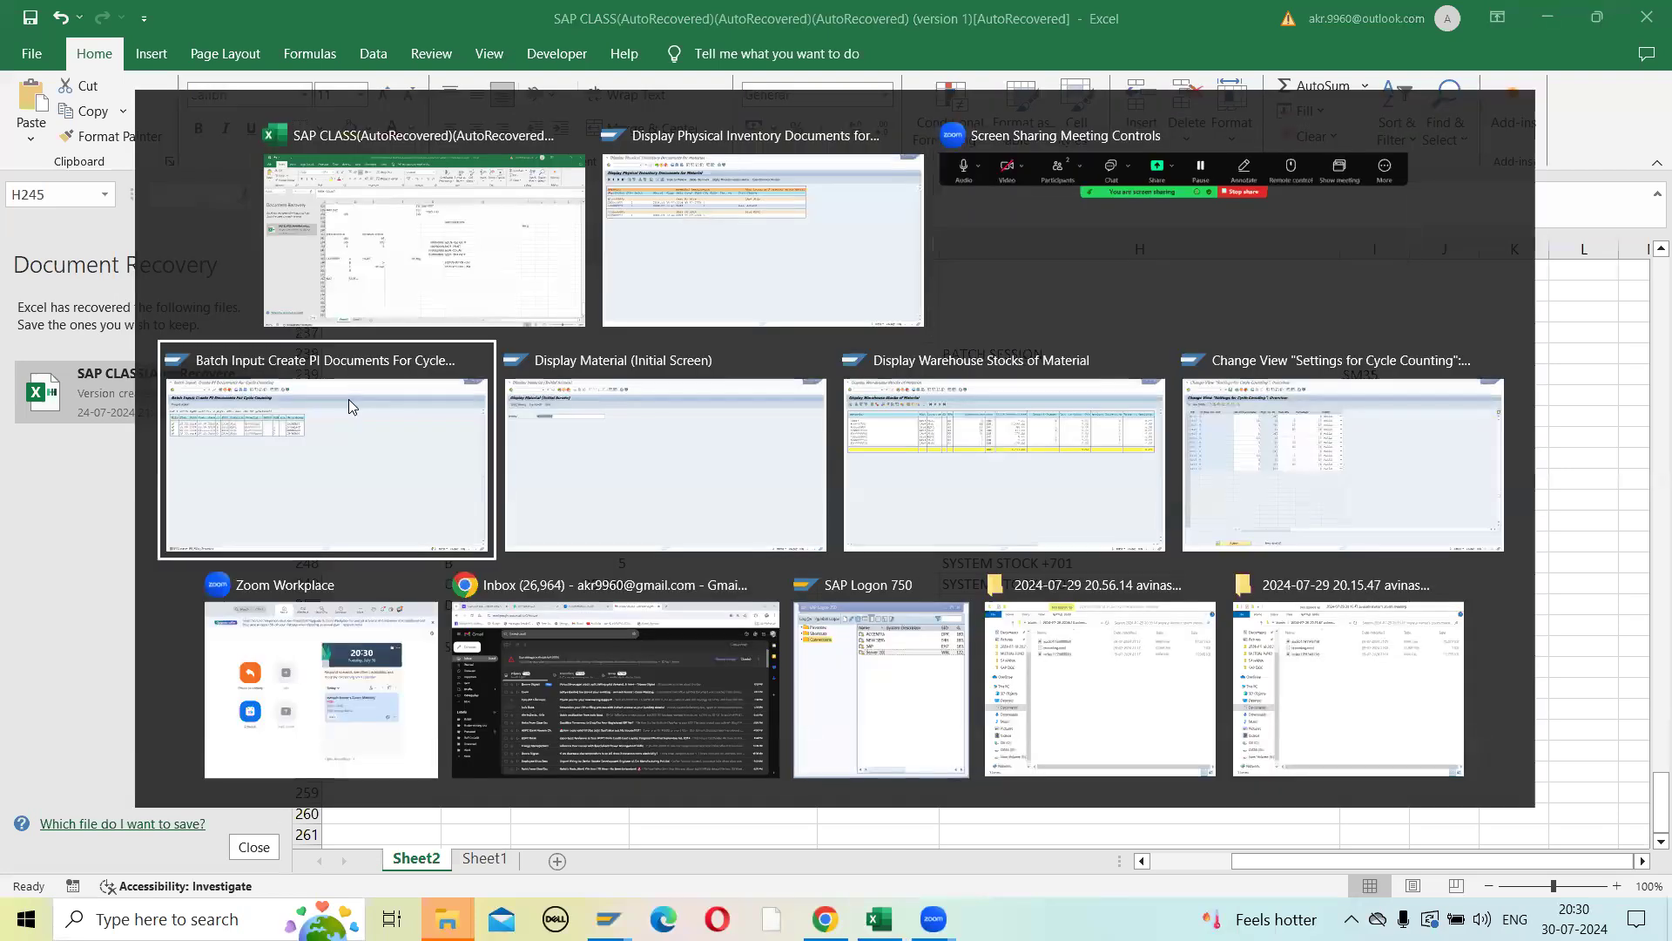
# - Open MI04 and enter physical inventory document 100000004 with fiscal year 2024
pyautogui.click(111, 54)
pyautogui.write('/NMI04')
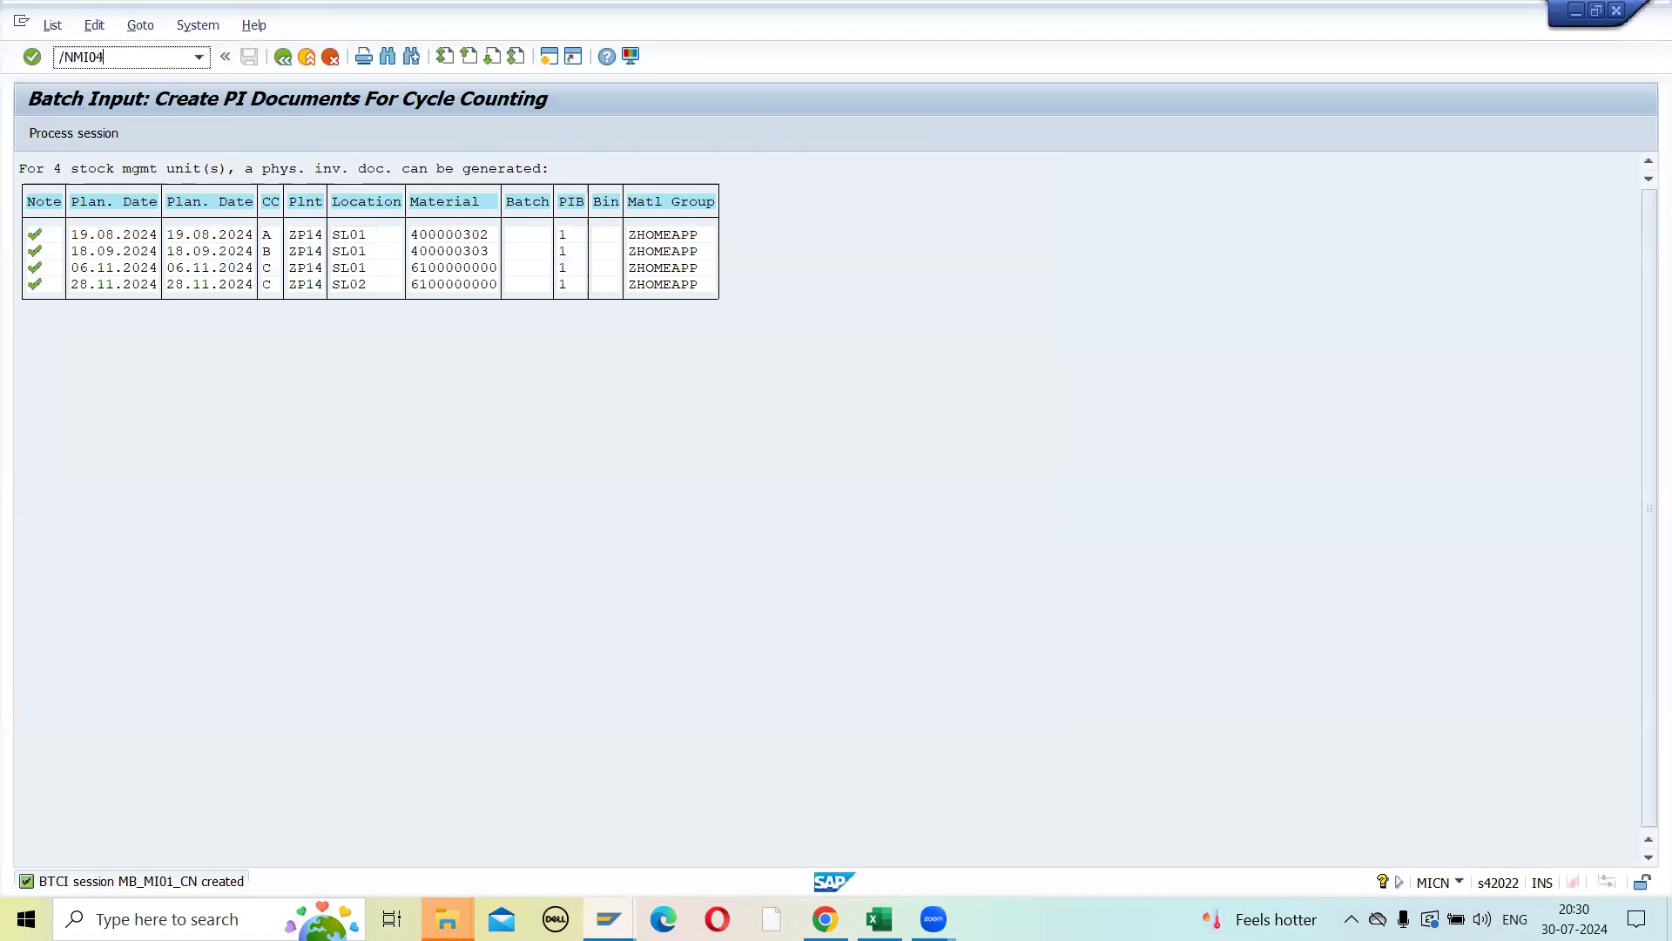
pyautogui.press('Return')
pyautogui.hotkey('ctrl', 'v')
pyautogui.click(280, 243)
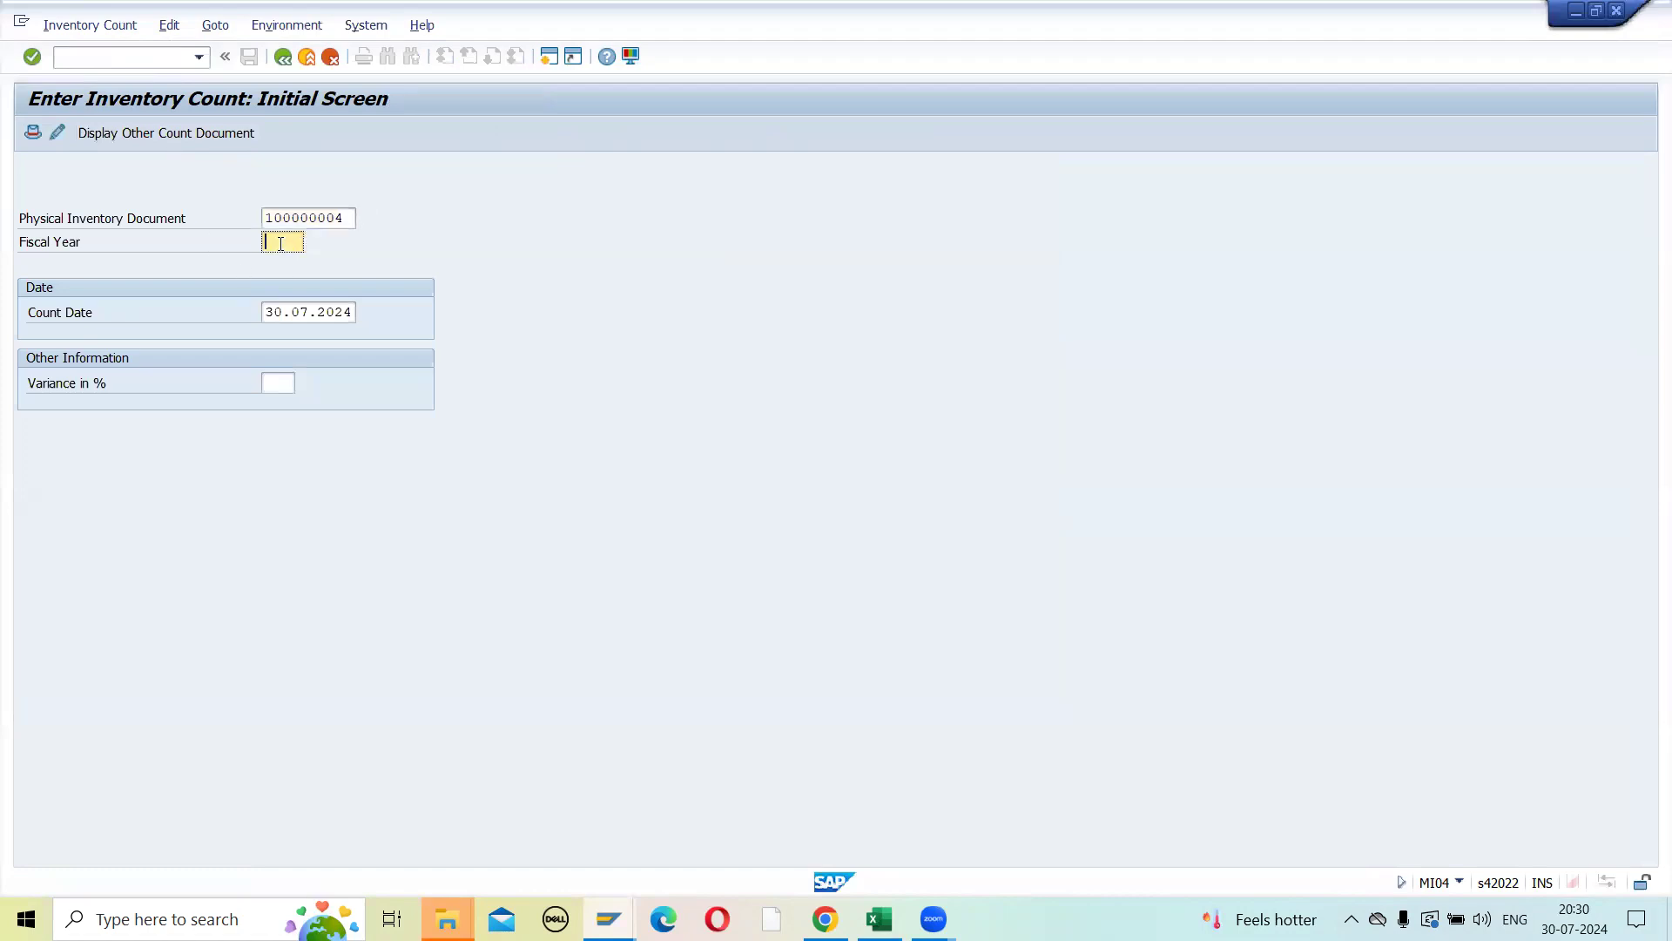
pyautogui.write('2024')
pyautogui.press('Return')
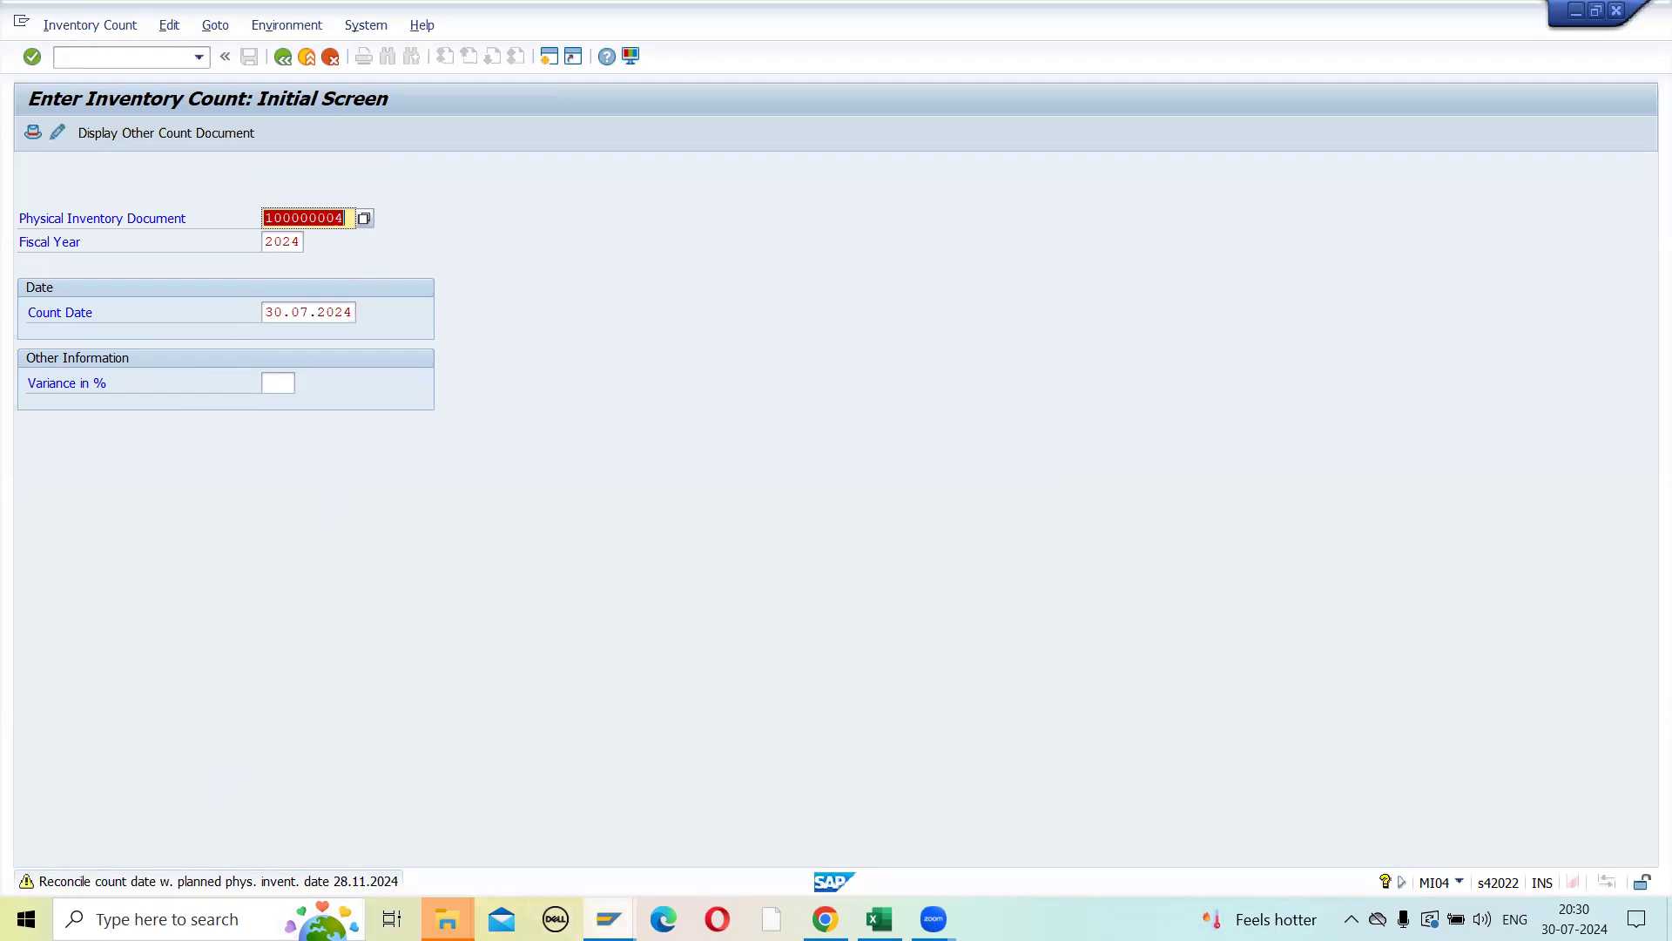
# - Check the planned date of document 100000004 in the MI22 list and proceed to the item count entry in MI04
pyautogui.moveTo(609, 919)
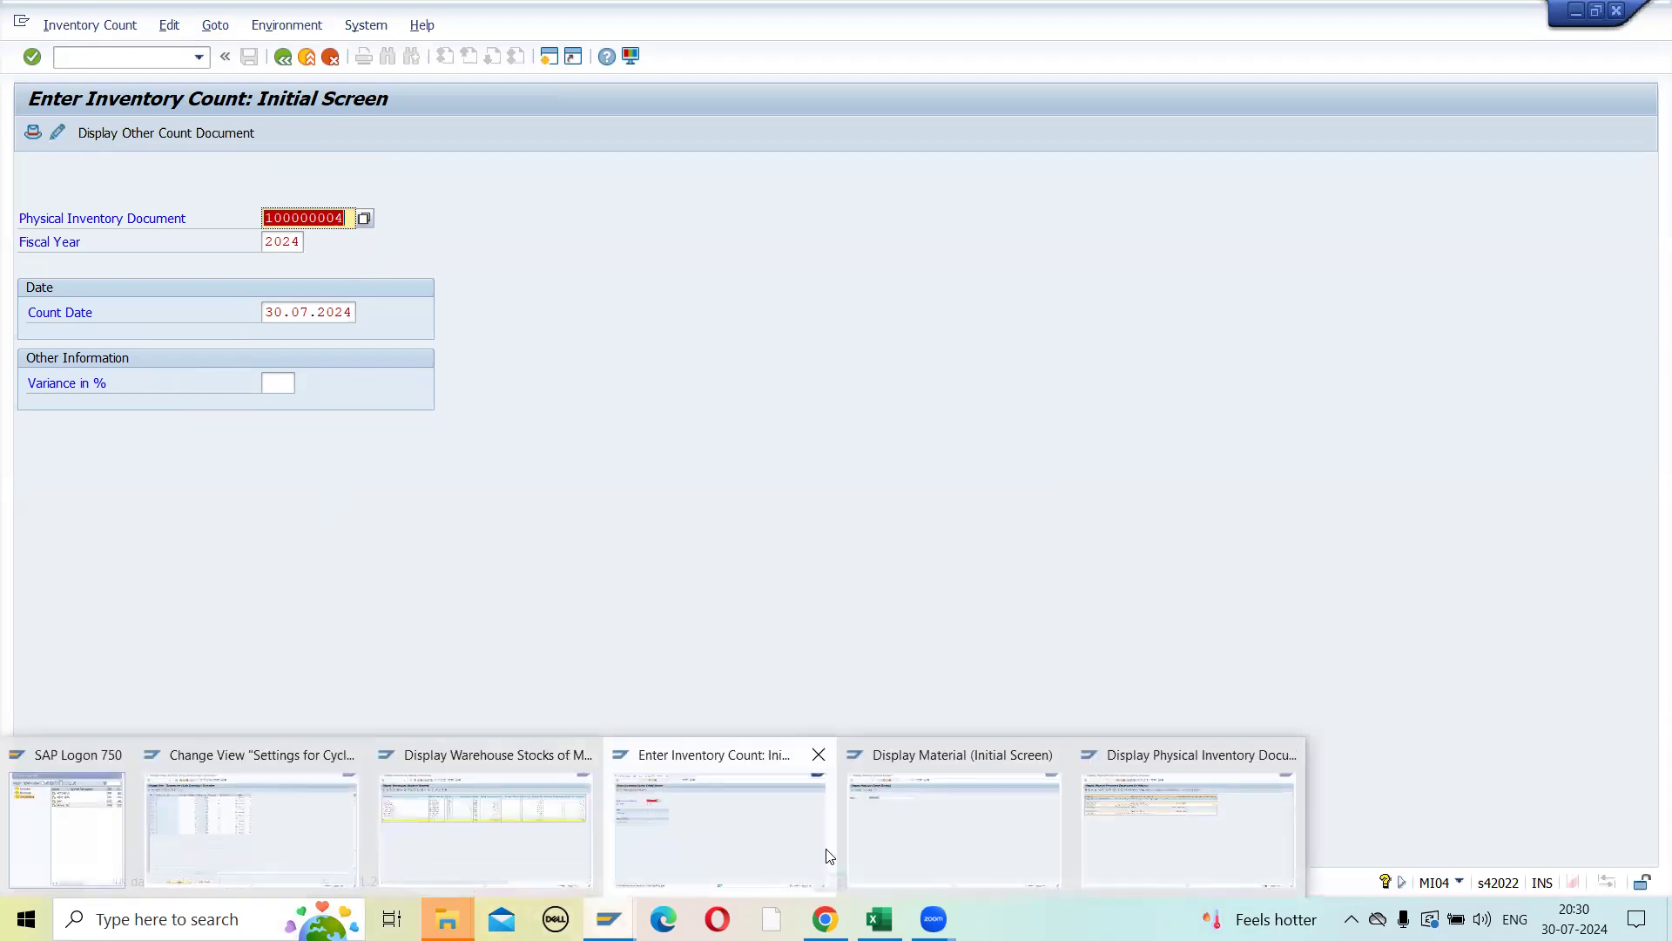
pyautogui.click(1139, 827)
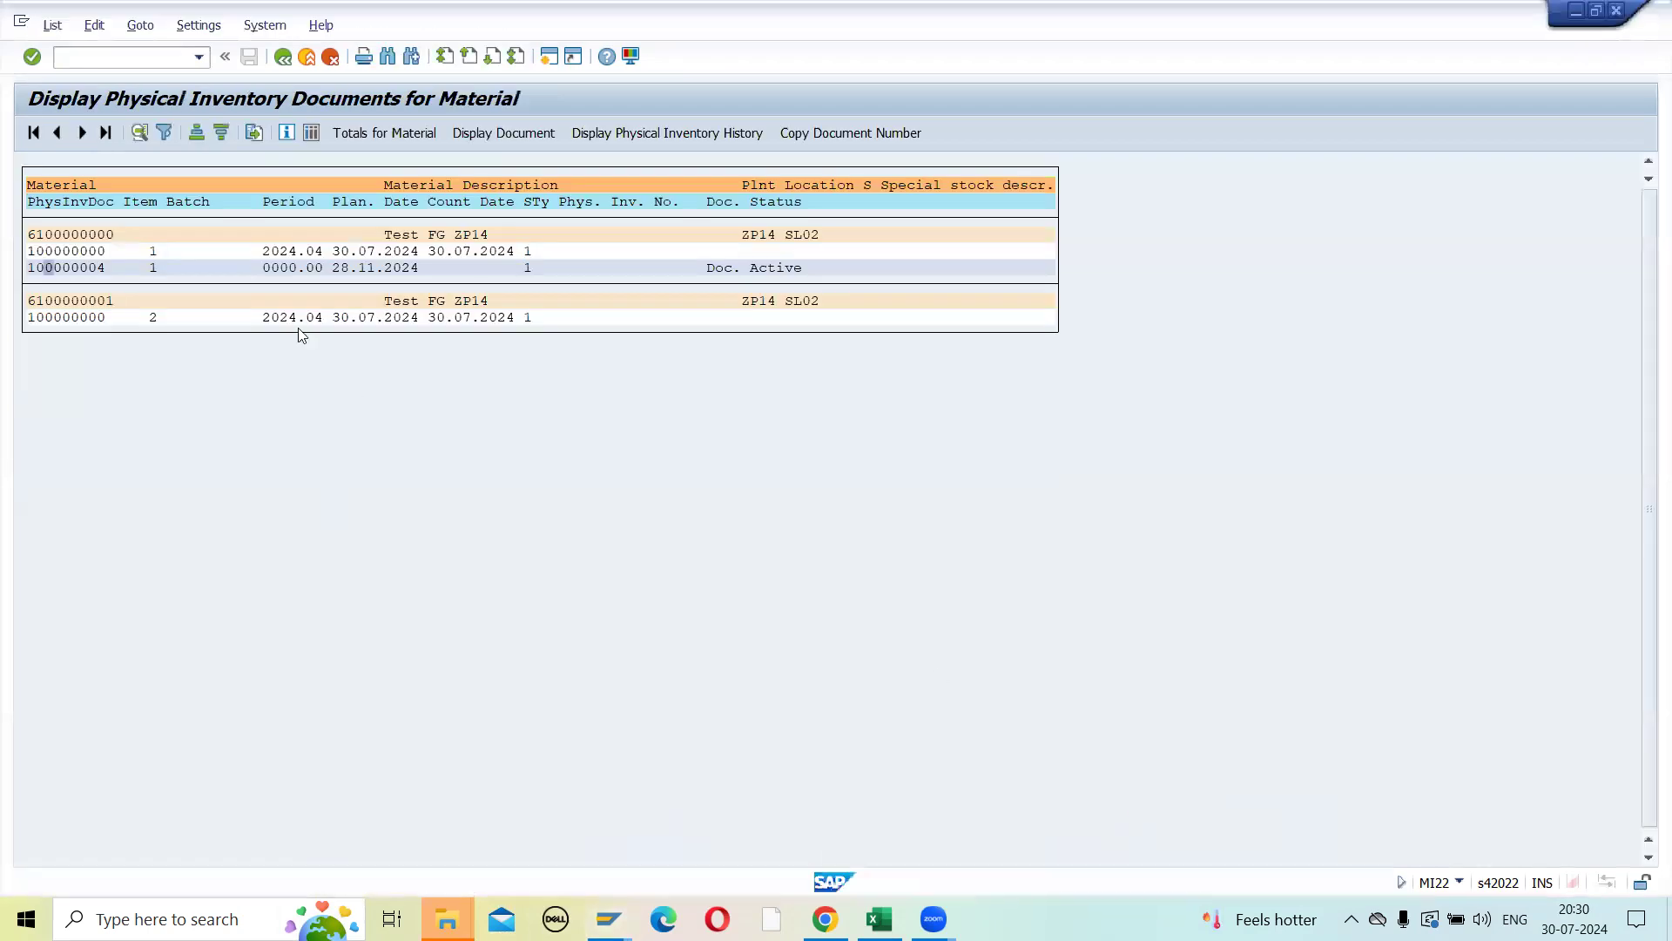
pyautogui.doubleClick(368, 270)
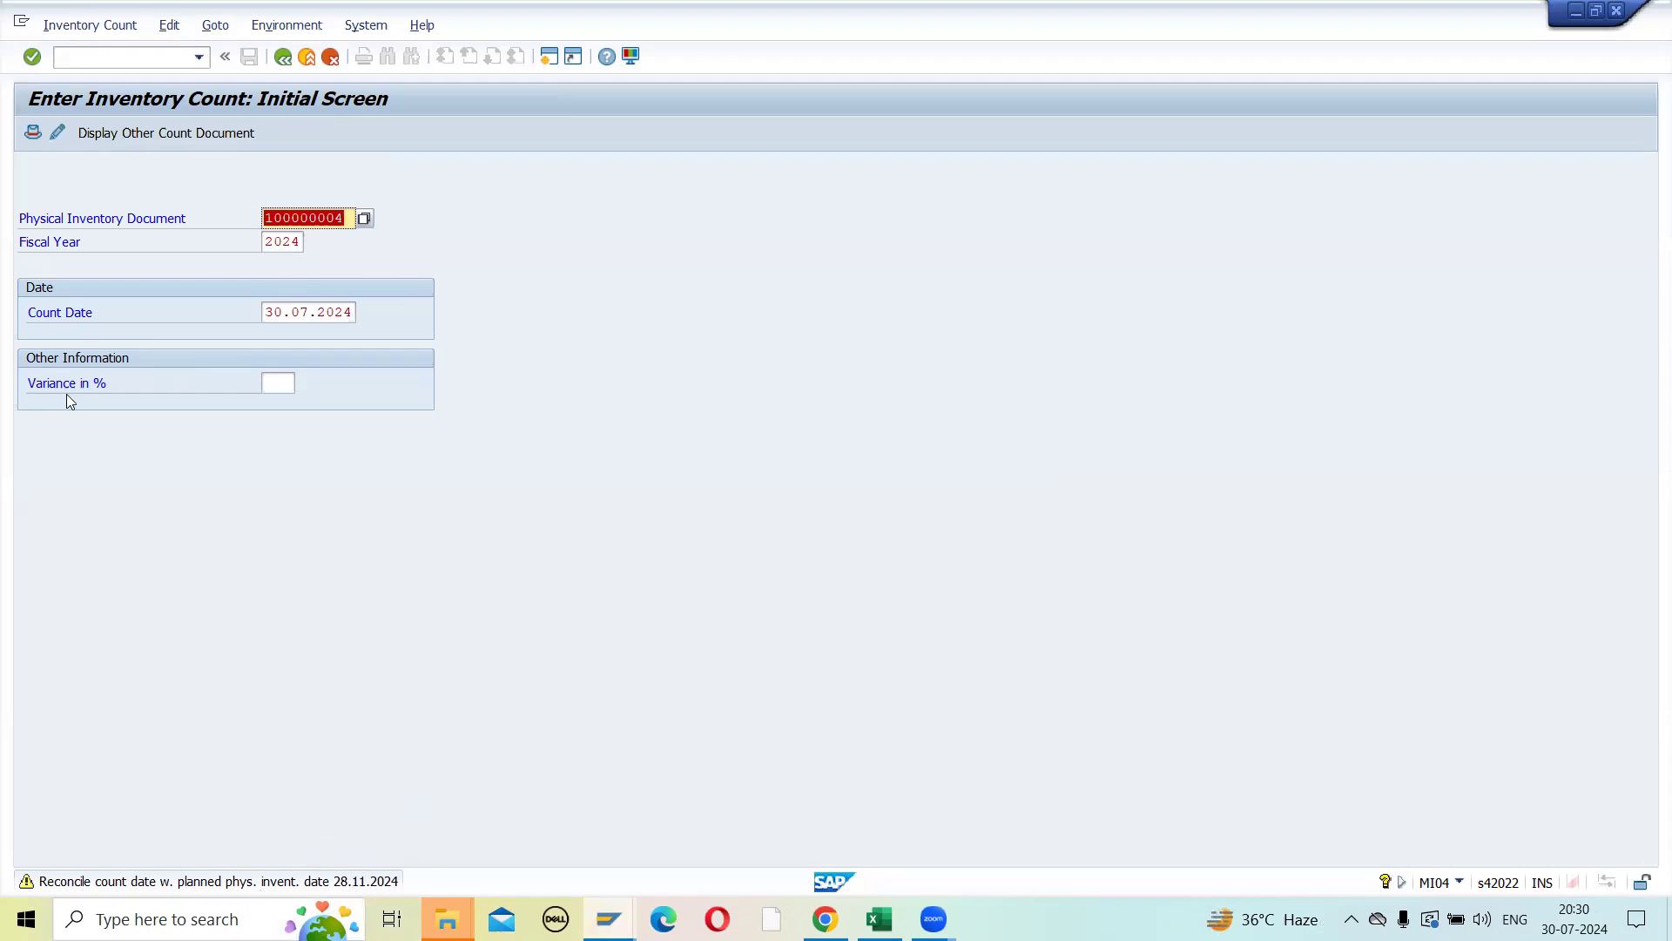
pyautogui.press('Return')
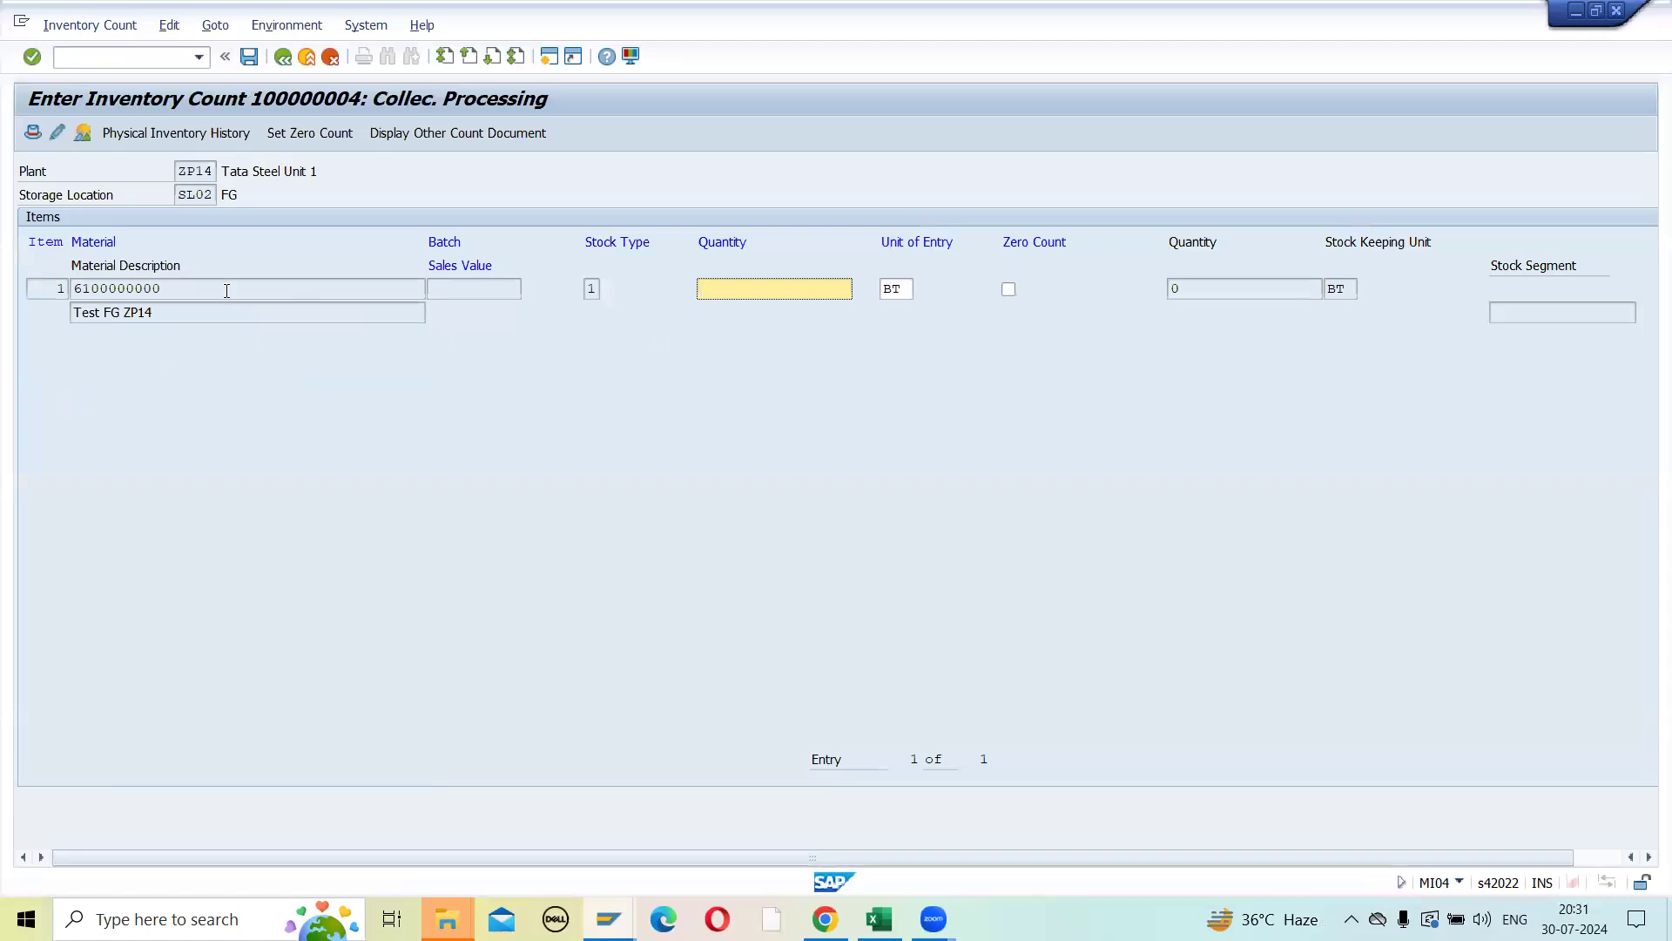
pyautogui.moveTo(172, 289); pyautogui.dragTo(48, 298)
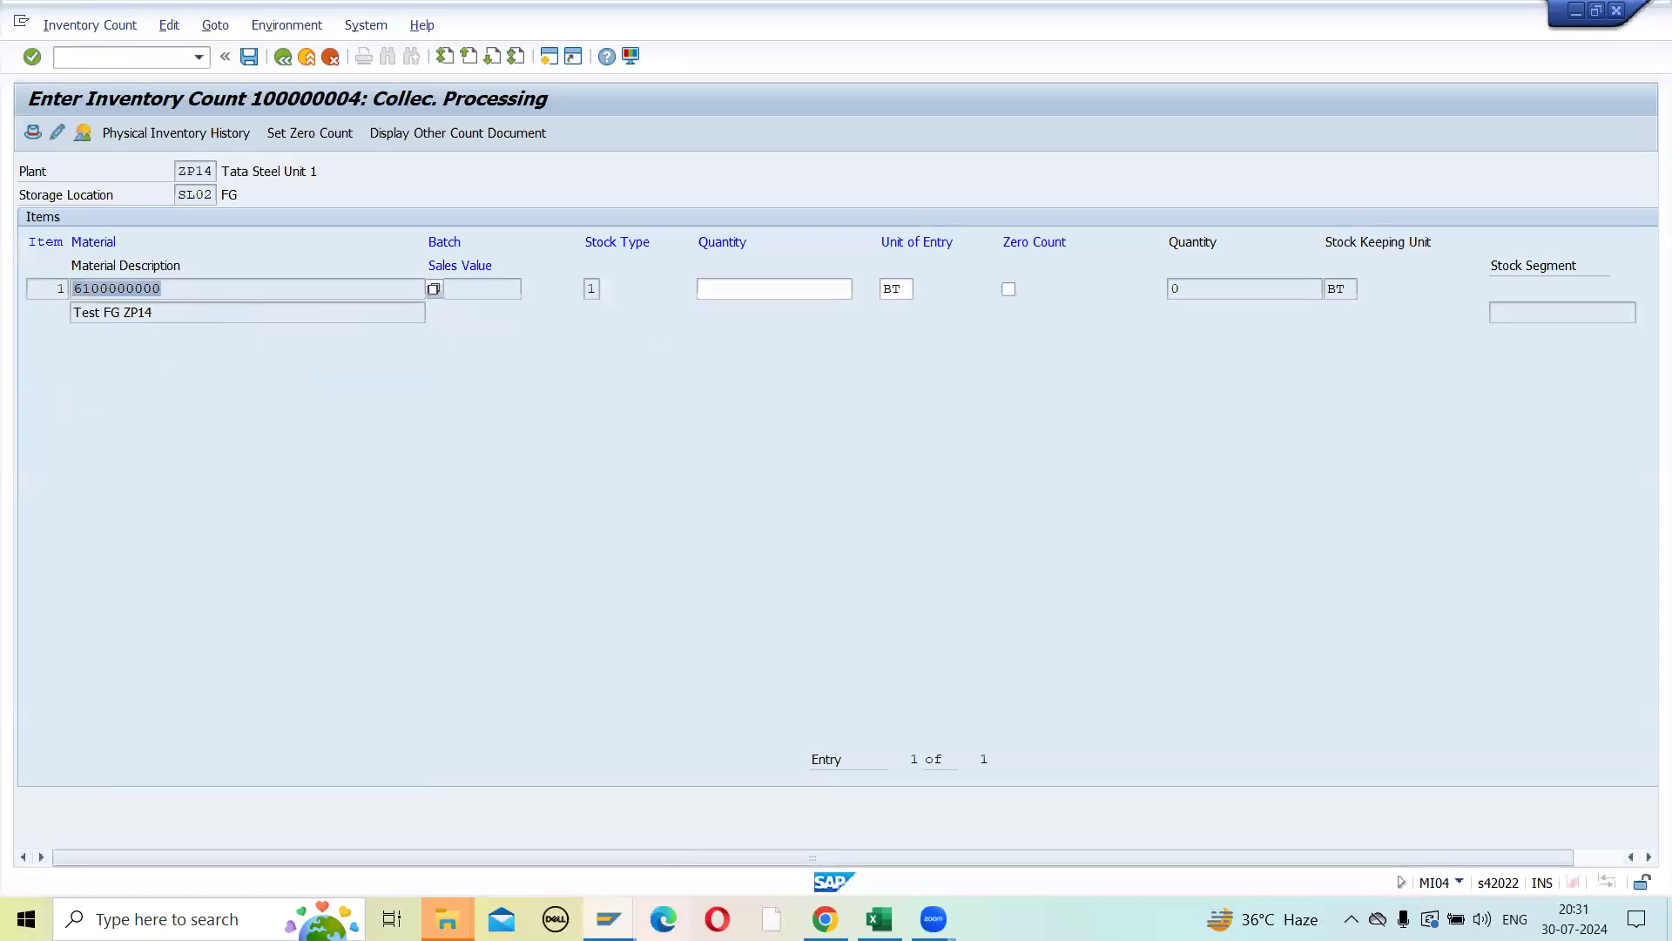
pyautogui.moveTo(609, 919)
pyautogui.click(510, 843)
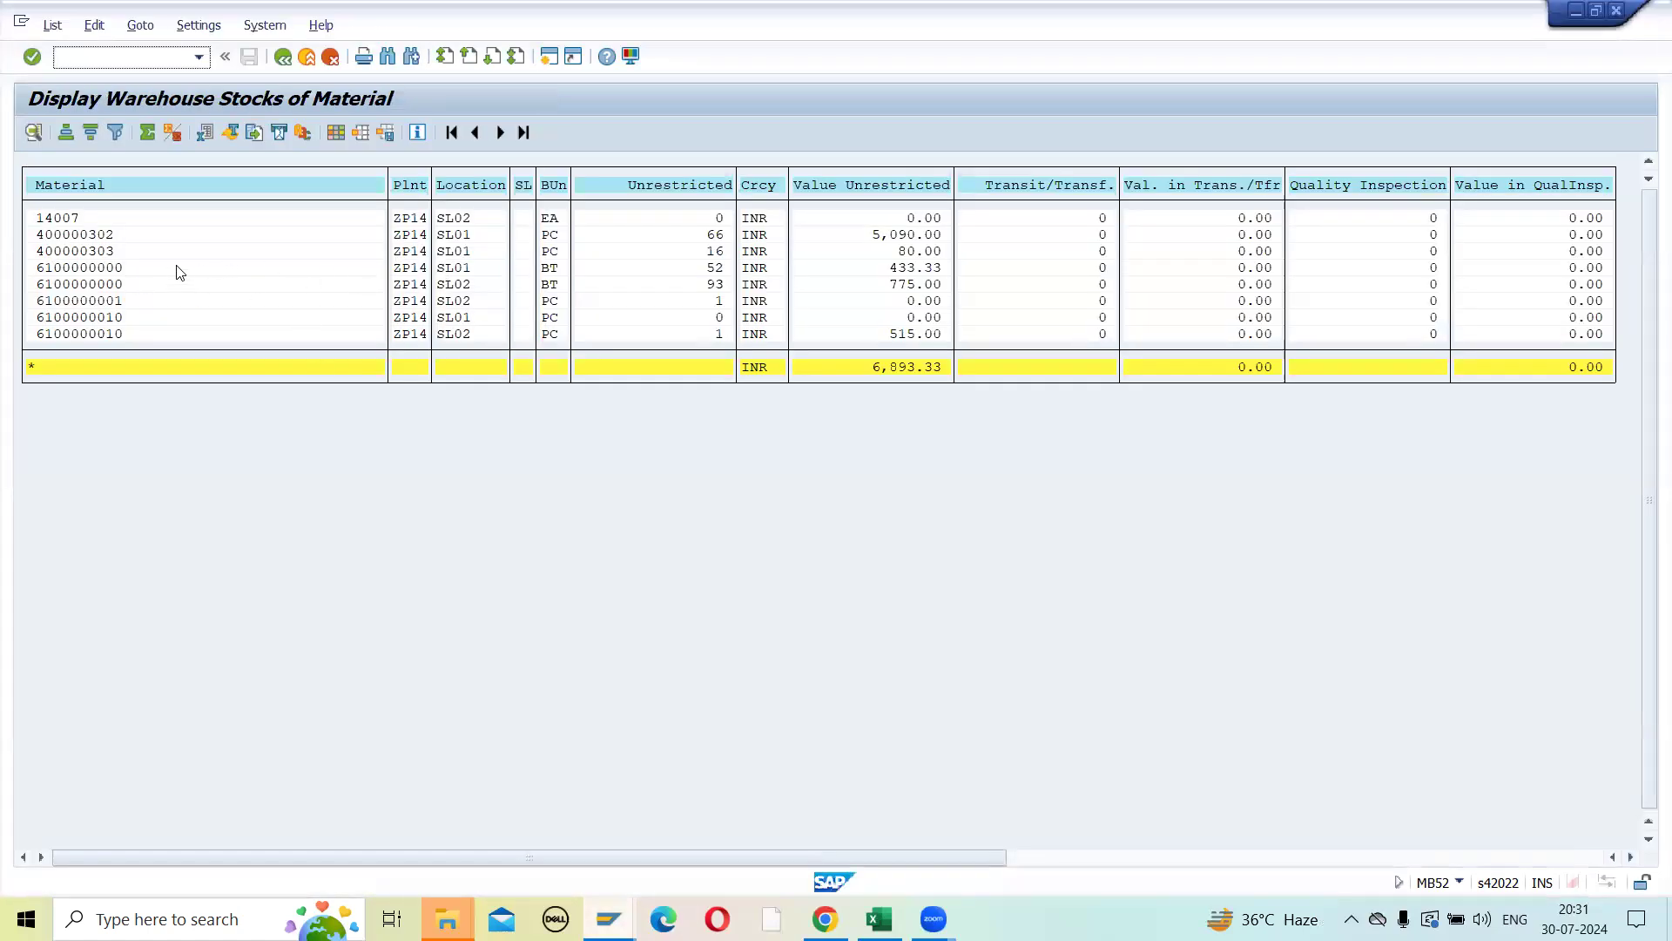
pyautogui.click(702, 271)
pyautogui.hotkey('alt', 'Tab')
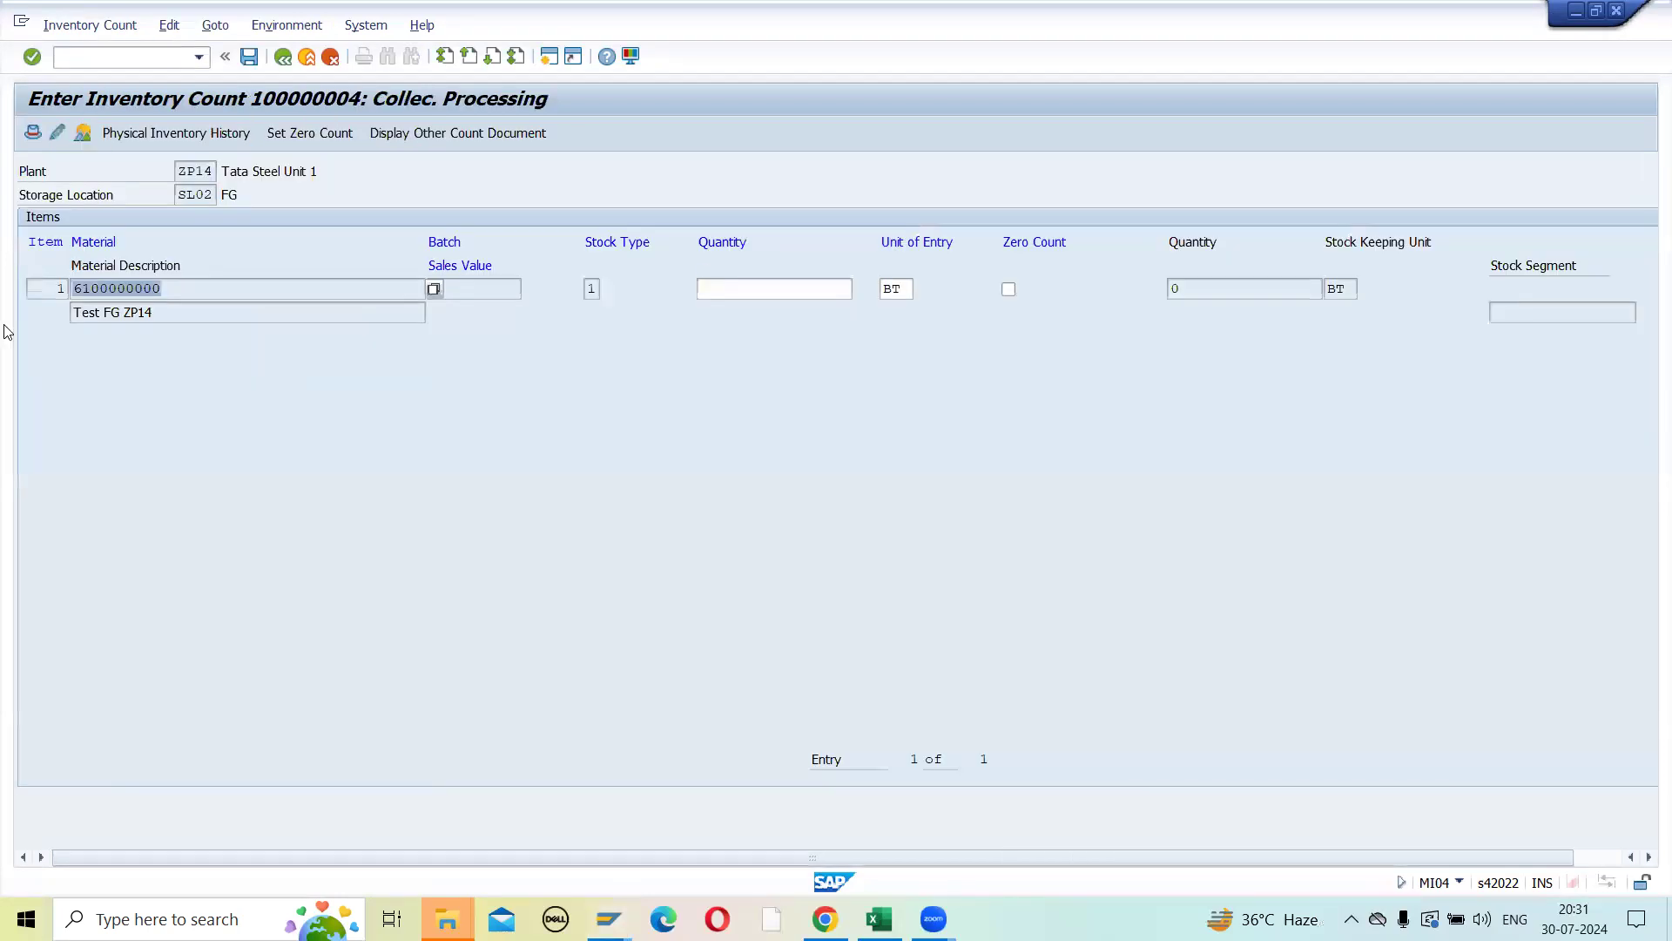
pyautogui.click(733, 290)
pyautogui.write('51')
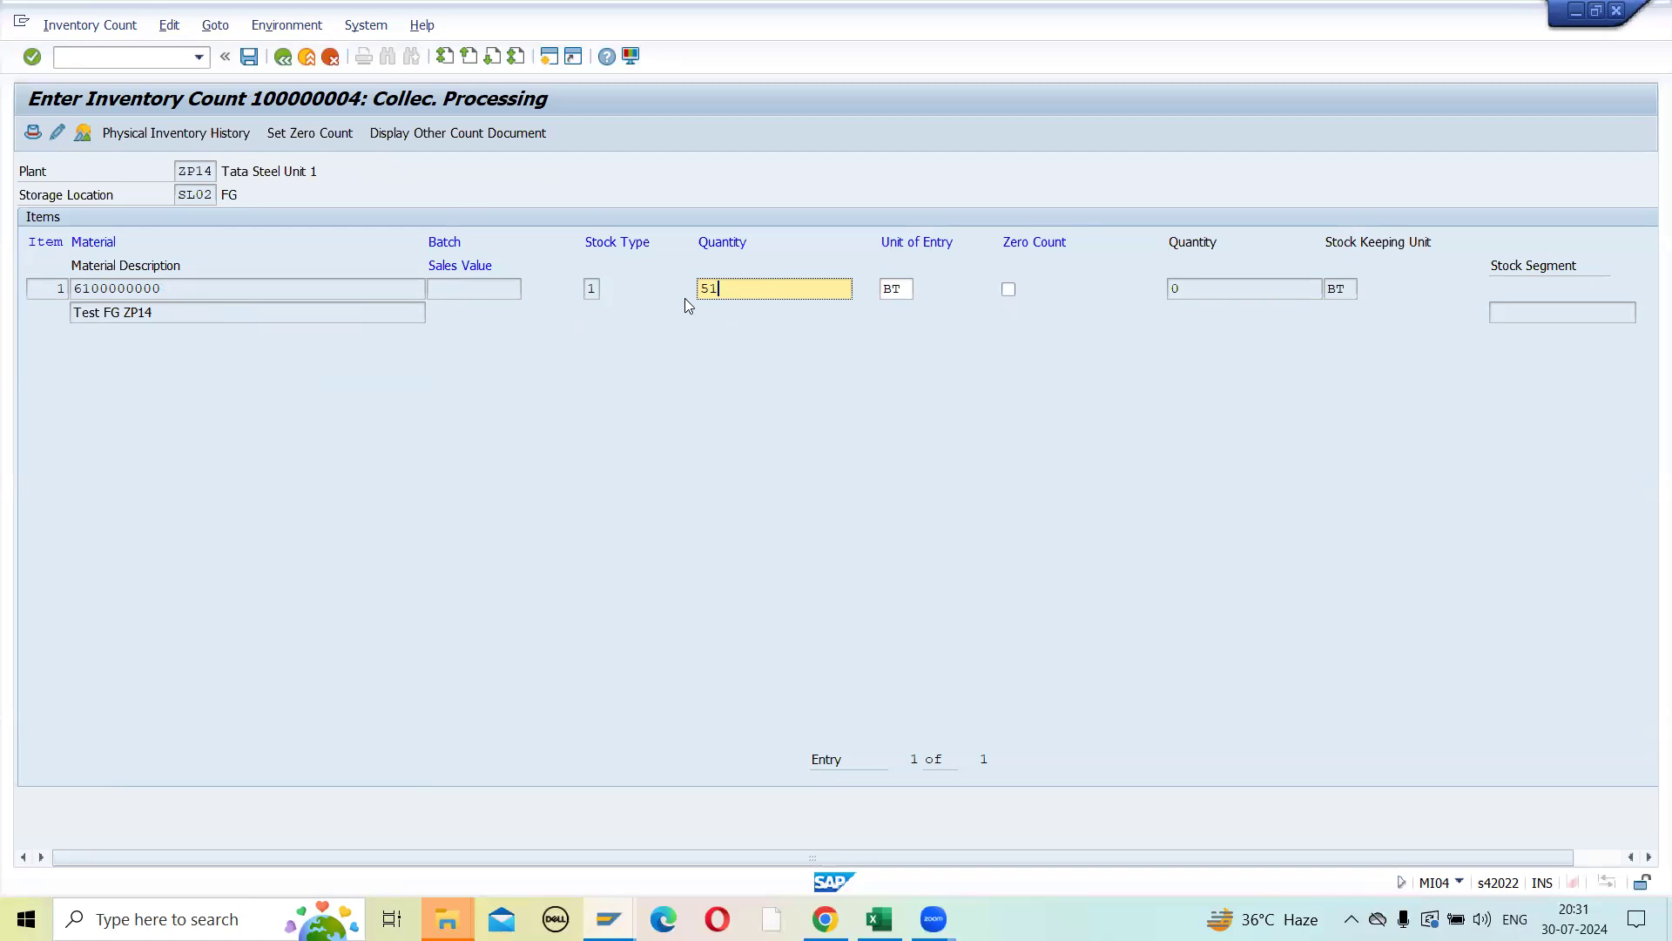
pyautogui.press('BackSpace')
pyautogui.press('BackSpace')
pyautogui.write('0')
pyautogui.press('BackSpace')
pyautogui.write('51')
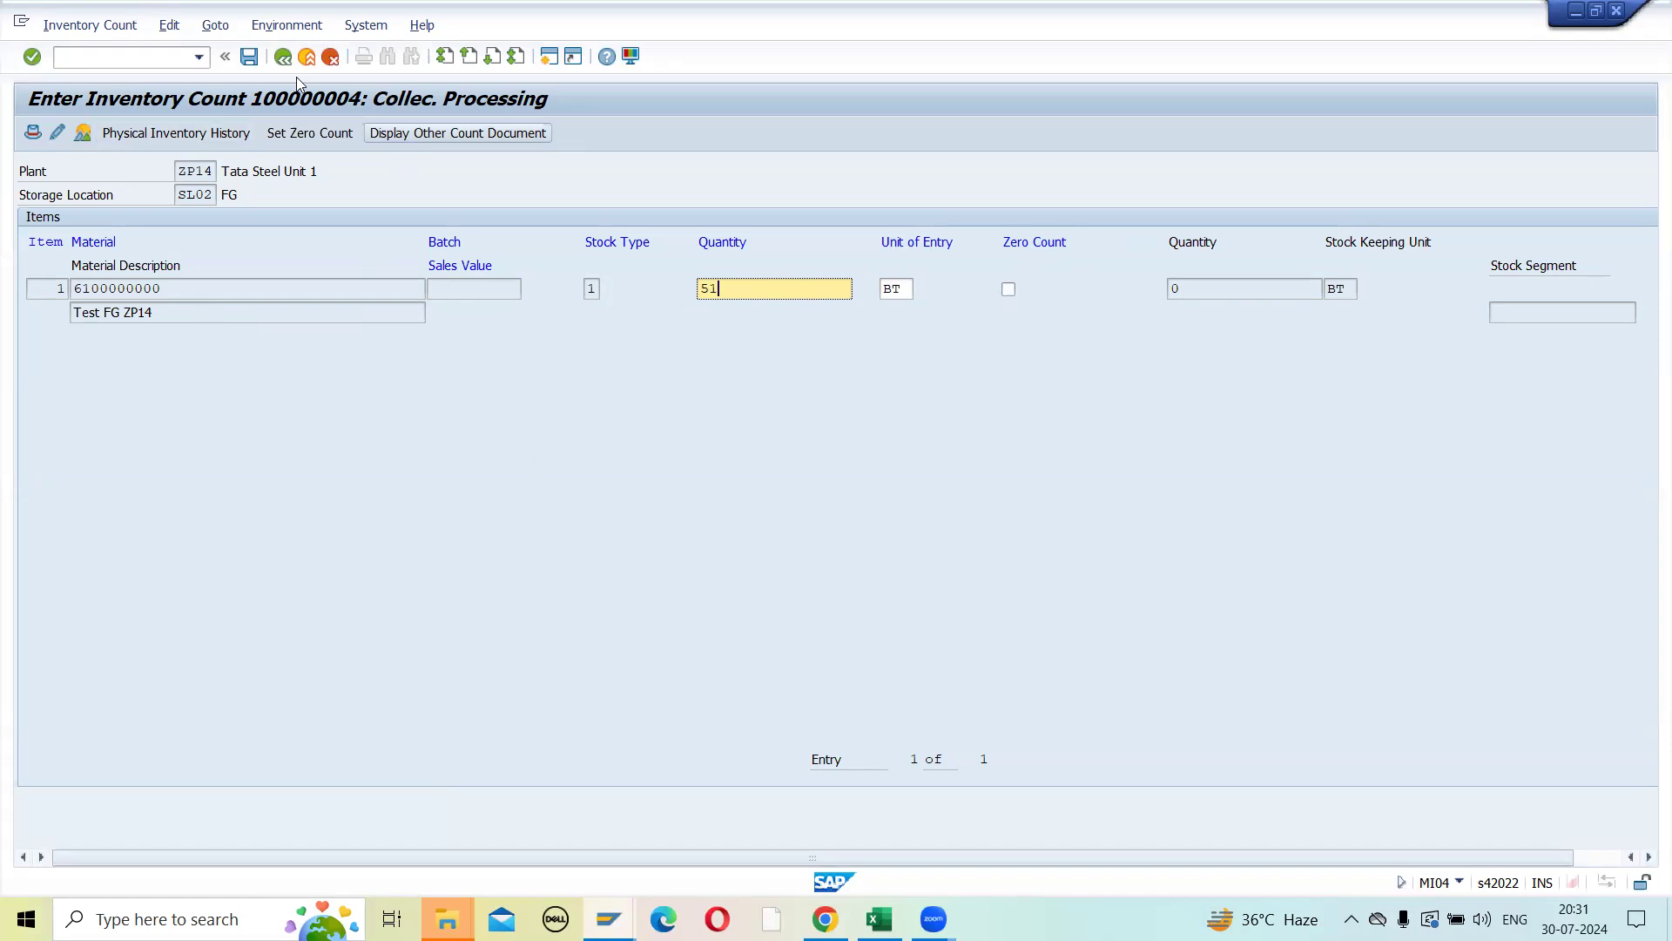
pyautogui.click(250, 57)
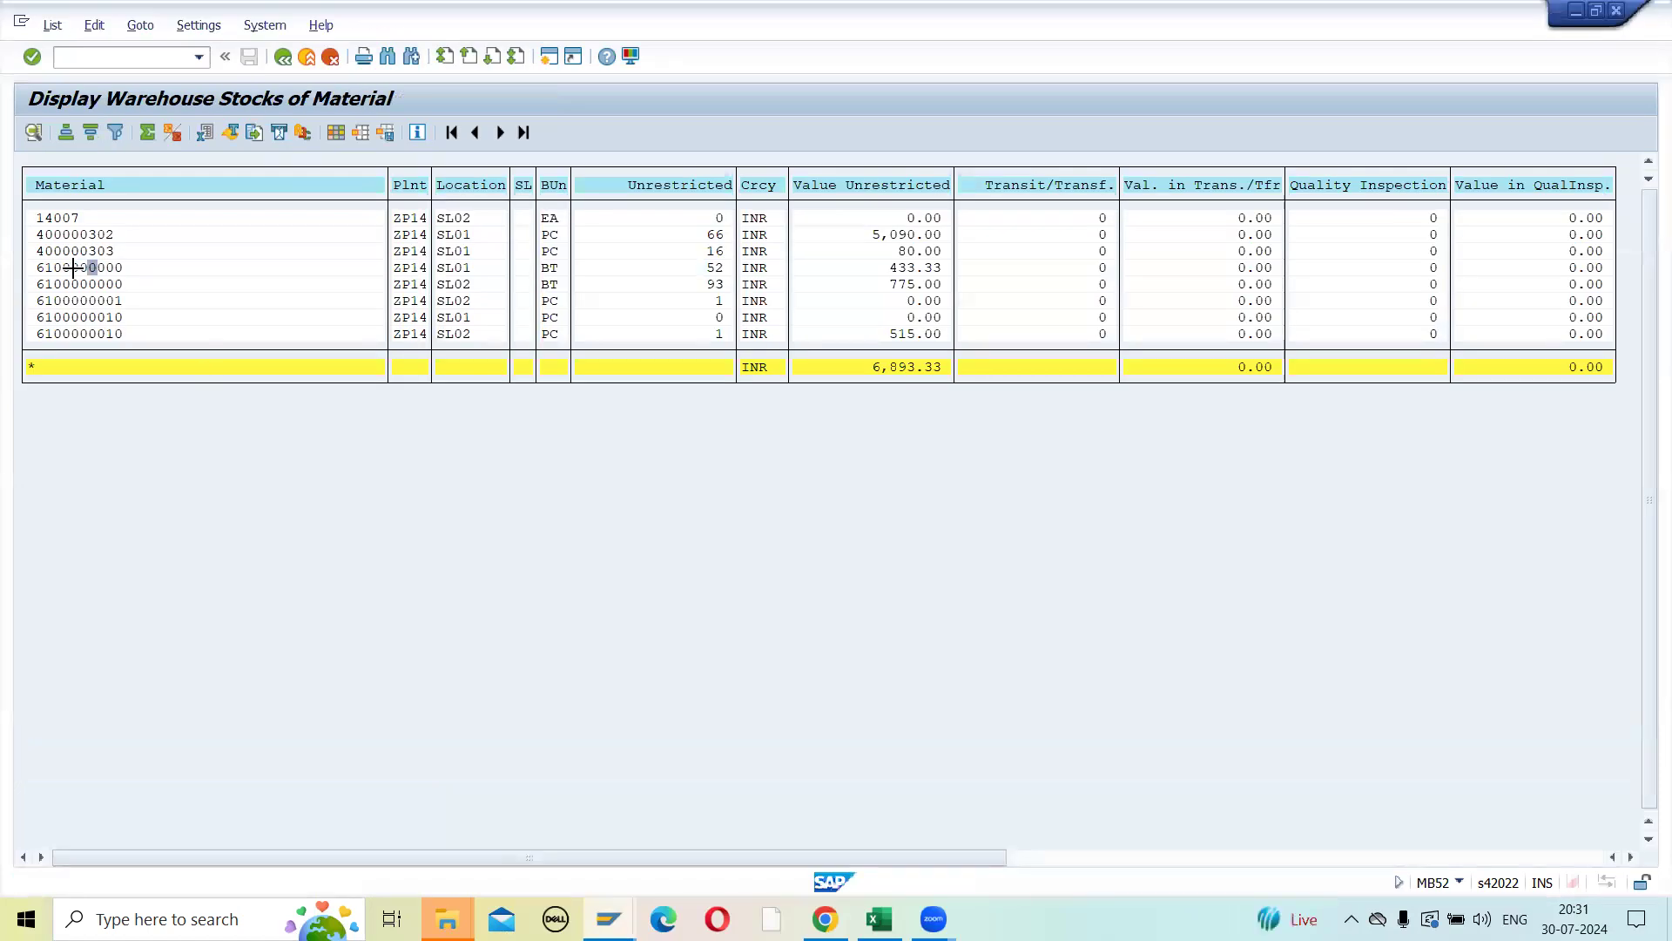
pyautogui.hotkey('ctrl', 'y')
pyautogui.moveTo(40, 267); pyautogui.dragTo(129, 270)
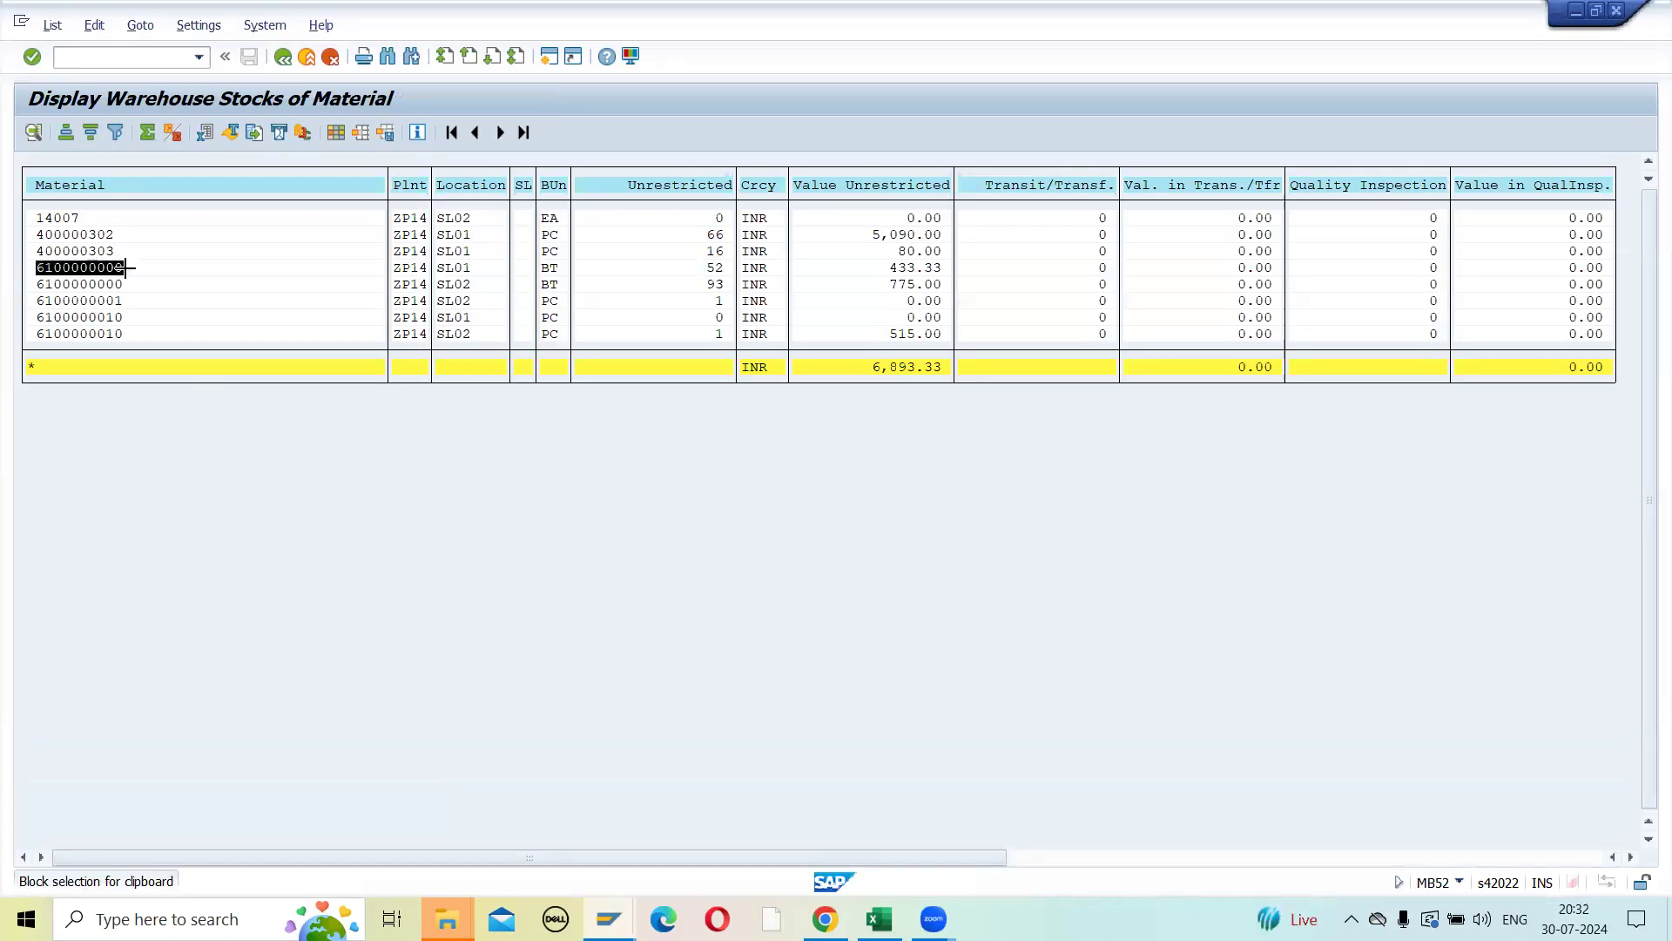
pyautogui.hotkey('ctrl', 'c')
pyautogui.click(608, 919)
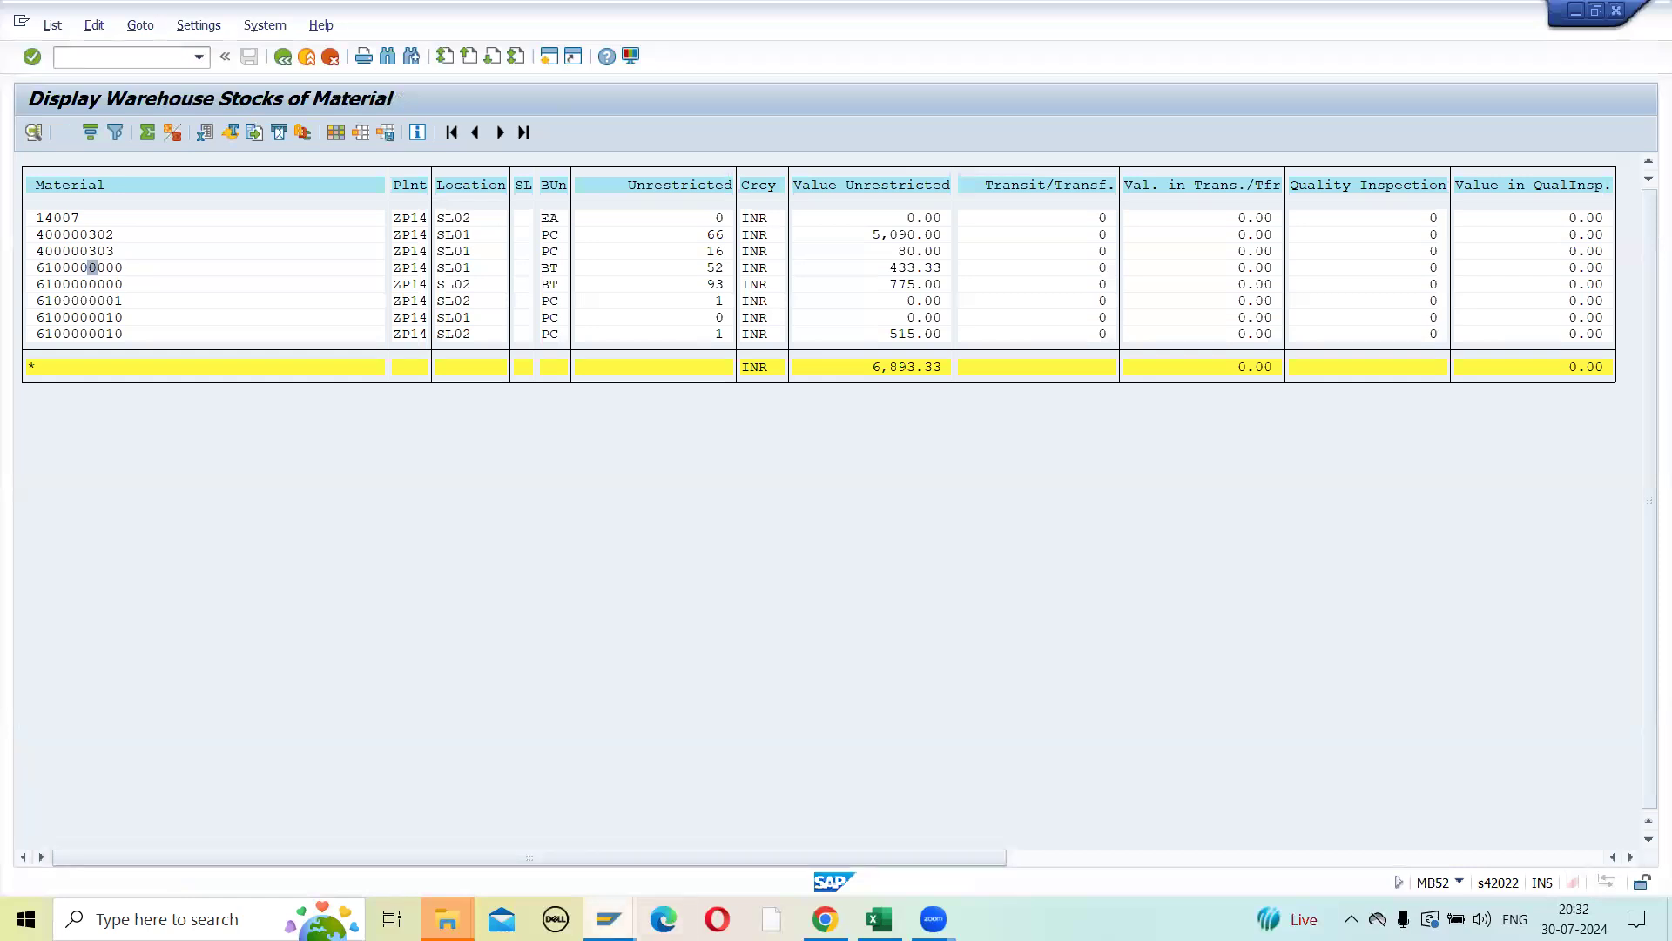
pyautogui.click(933, 832)
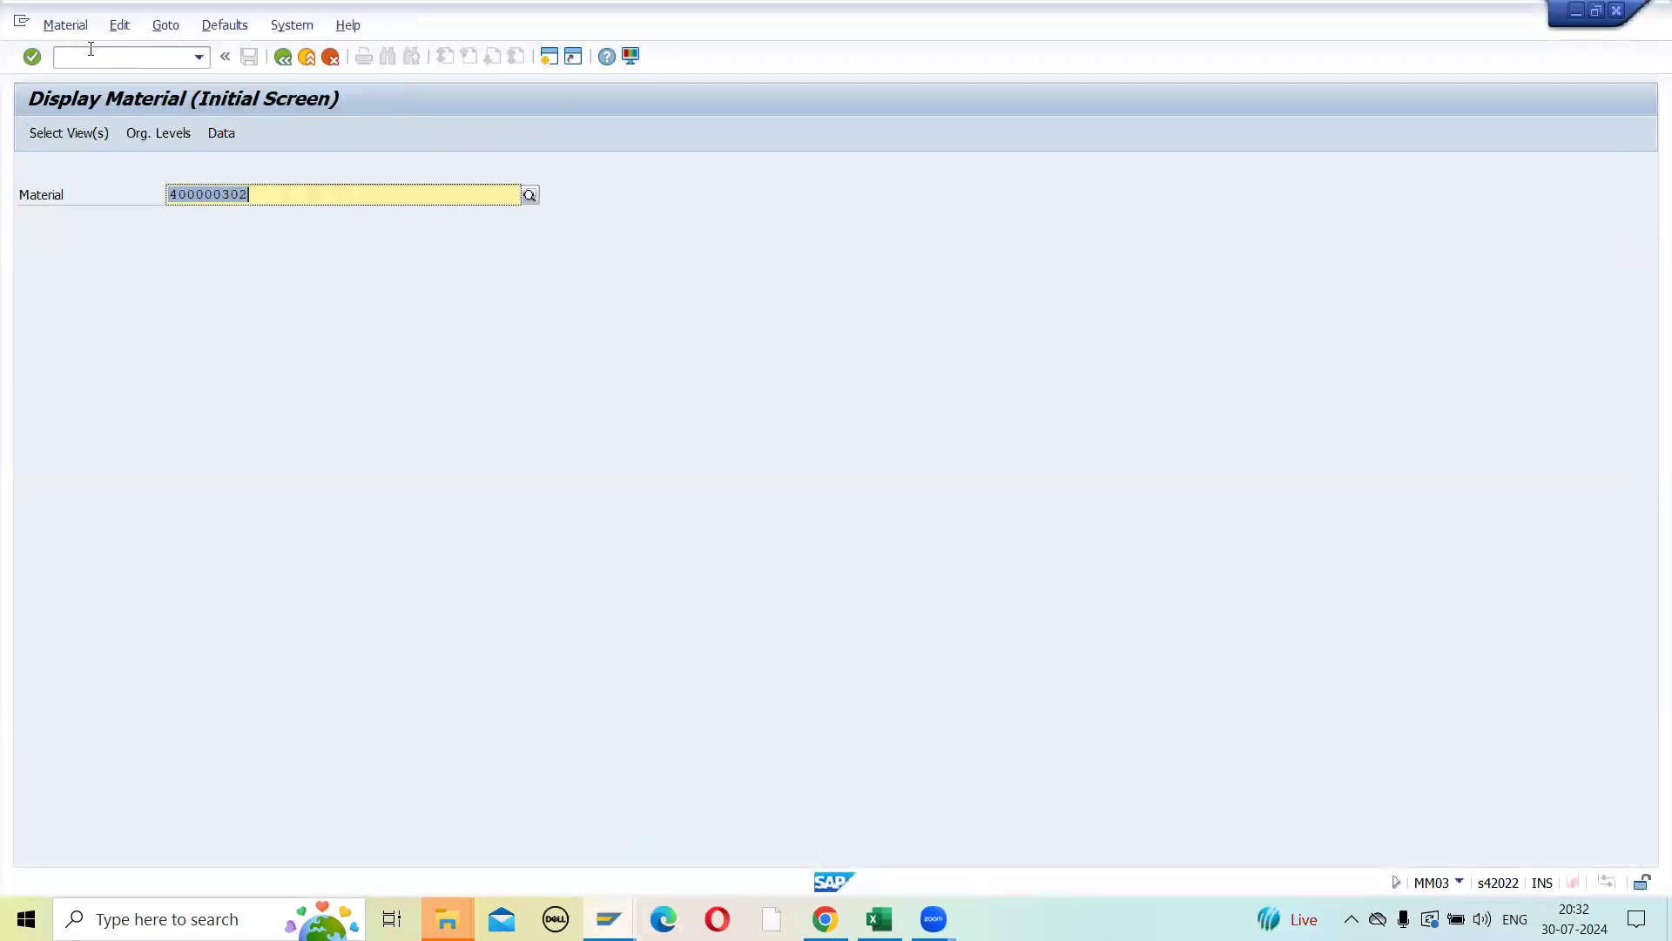
pyautogui.click(91, 51)
pyautogui.write('/NMMBE')
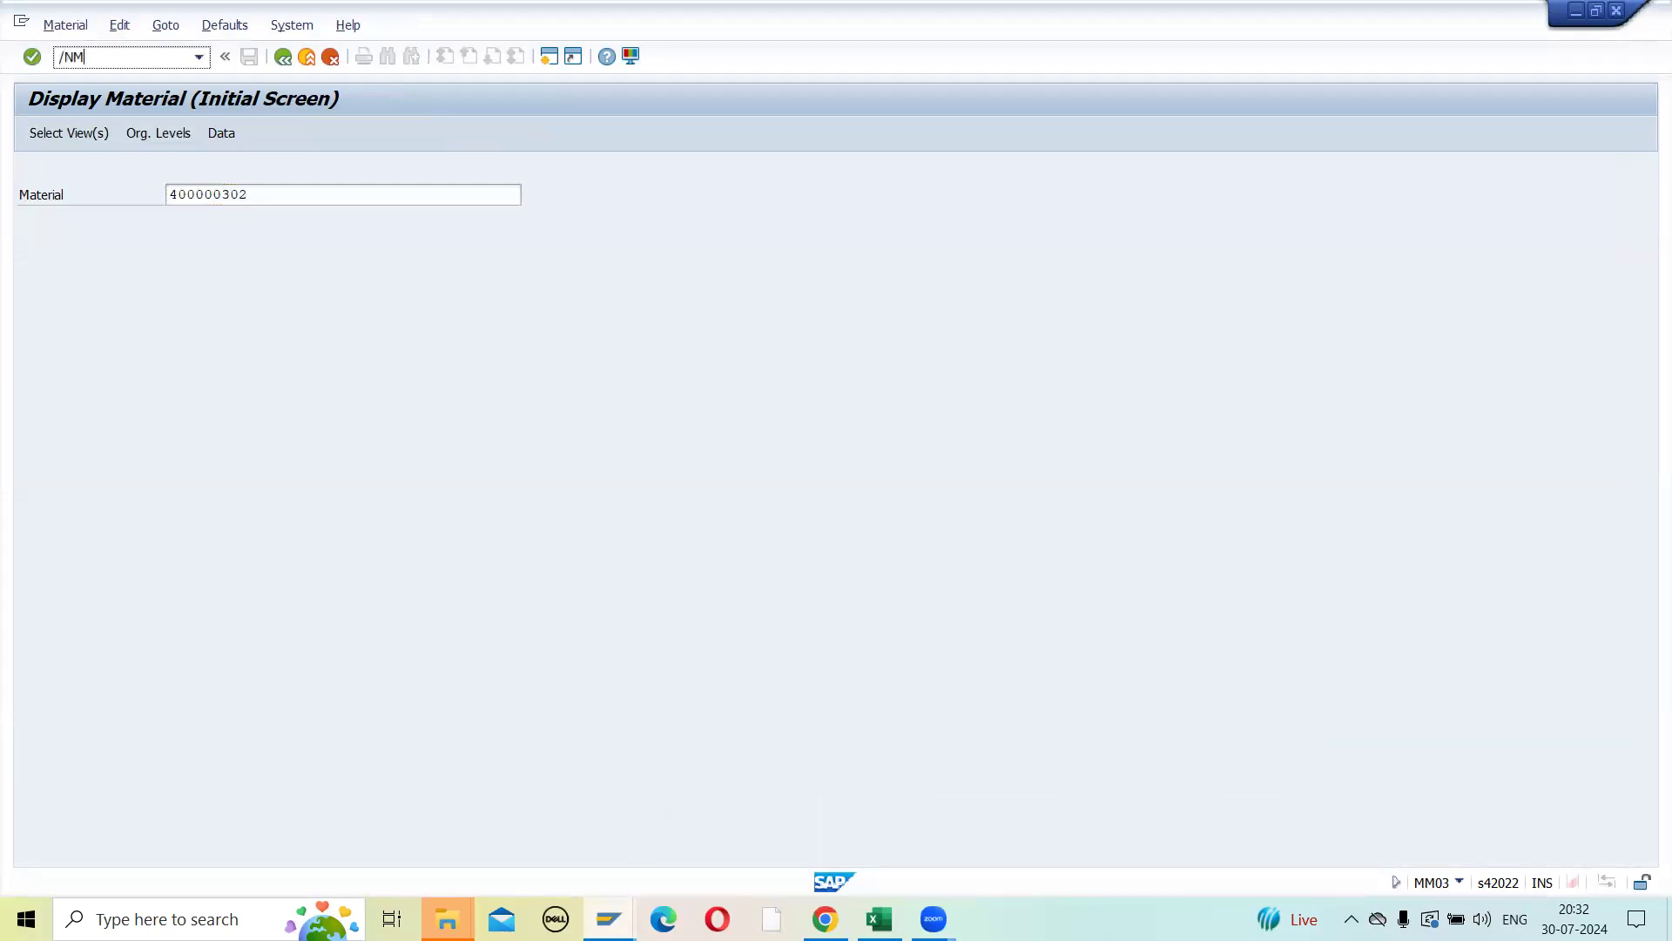
pyautogui.press('Return')
pyautogui.hotkey('ctrl', 'v')
pyautogui.click(326, 194)
pyautogui.press('Delete')
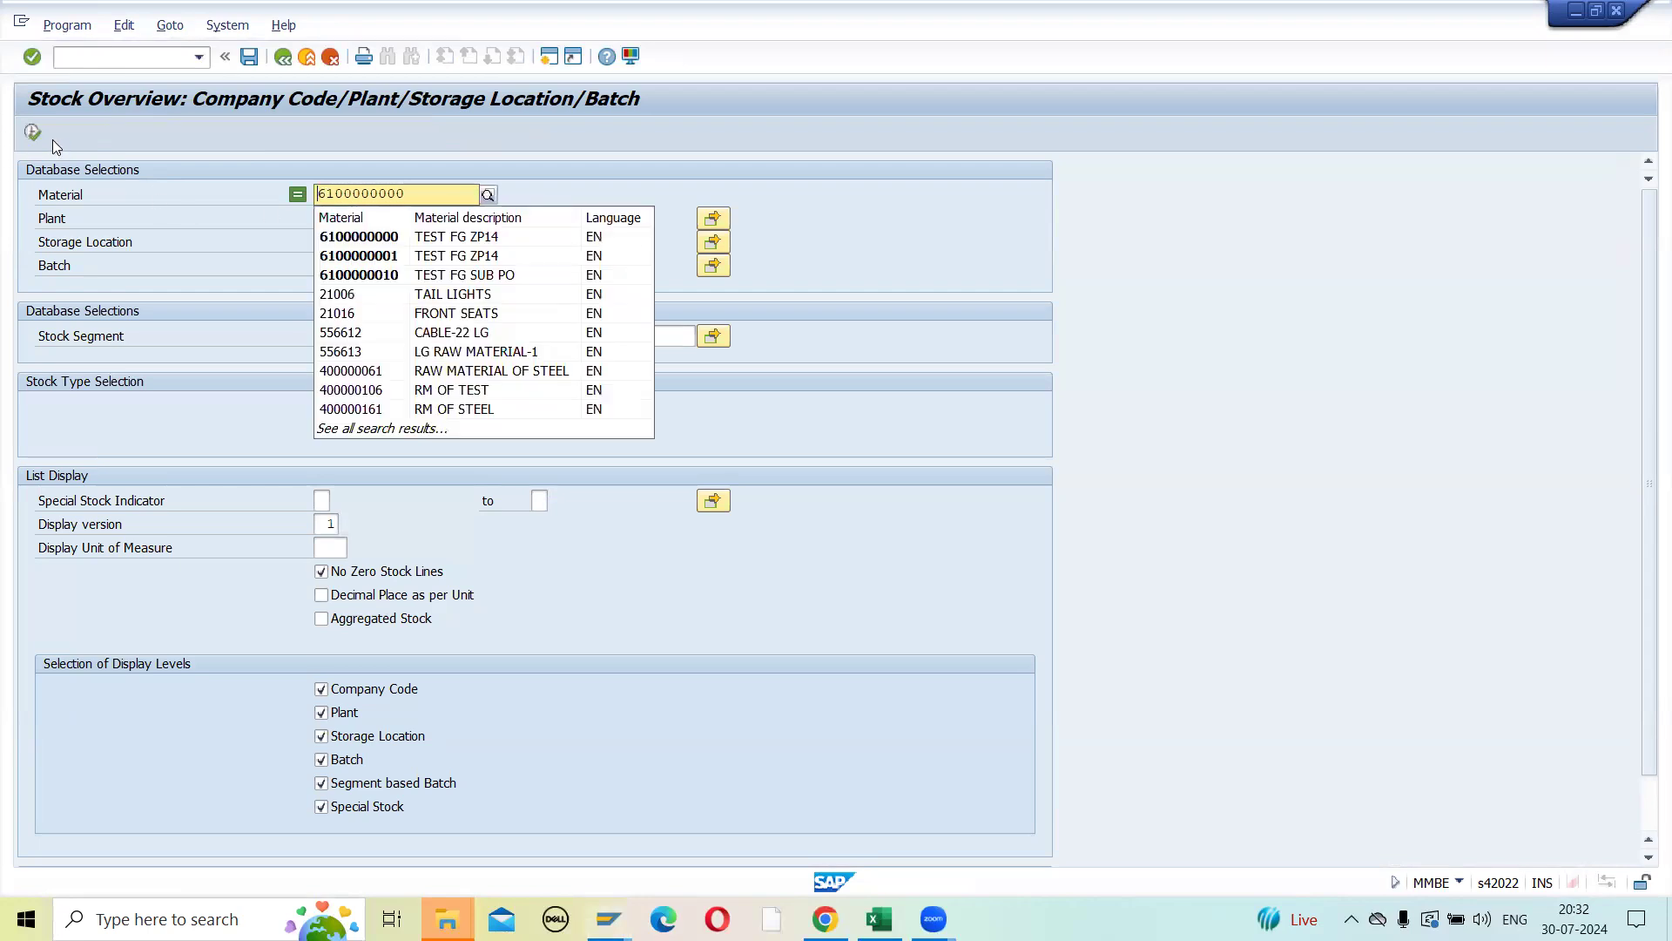
pyautogui.click(33, 133)
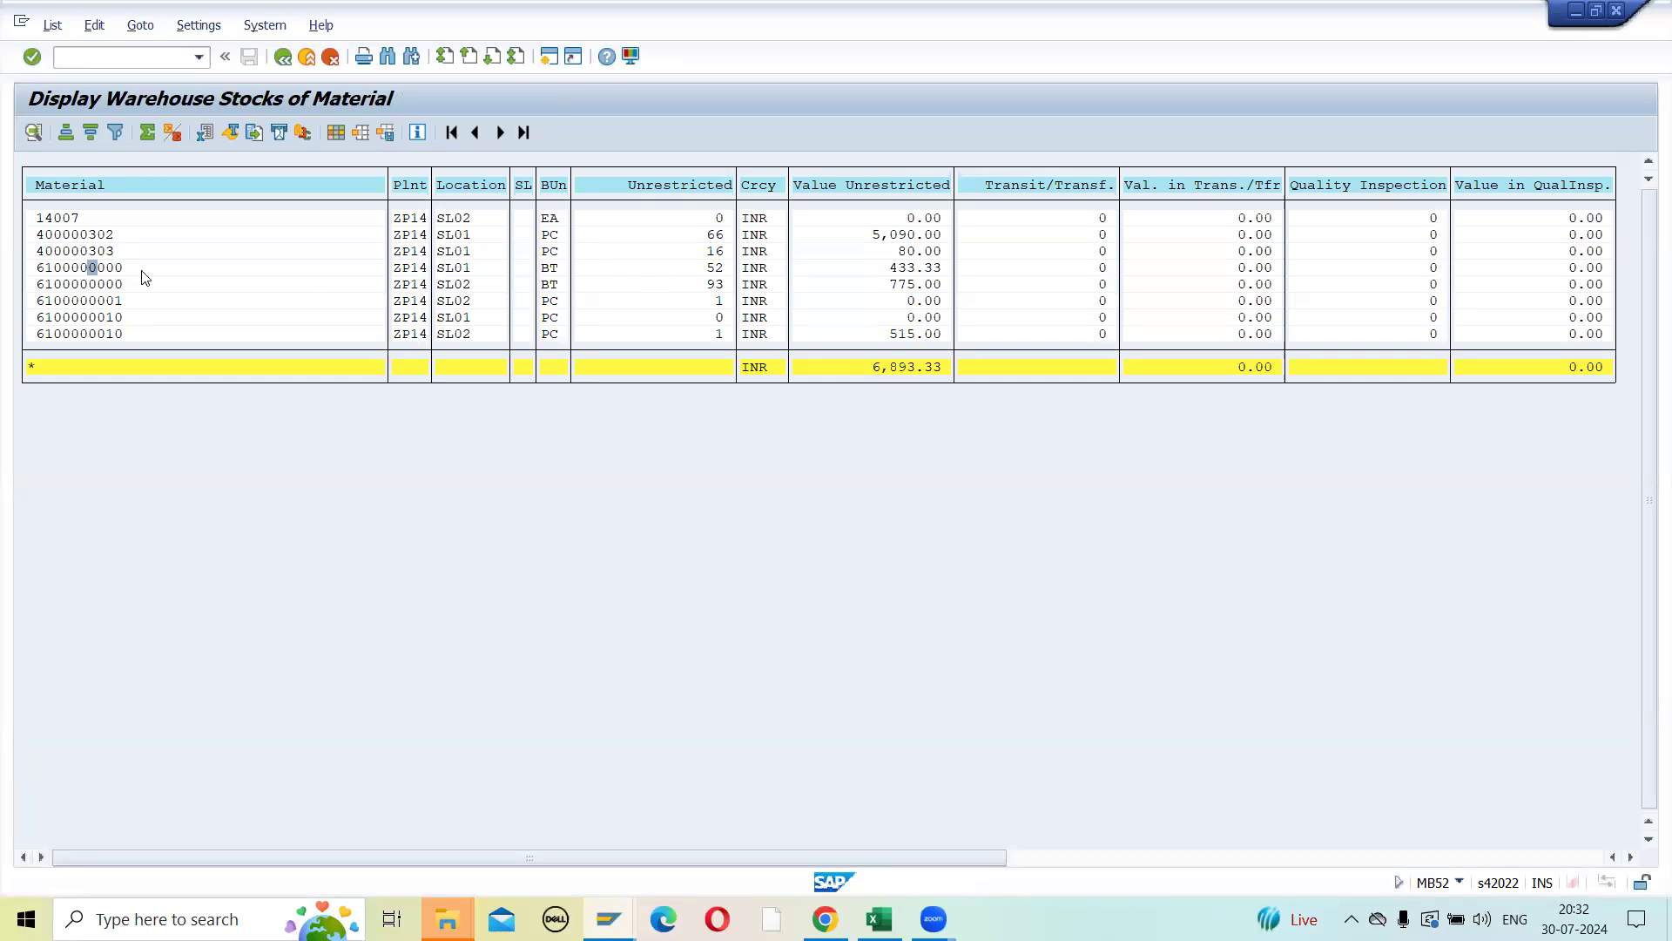
pyautogui.click(630, 270)
pyautogui.doubleClick(630, 275)
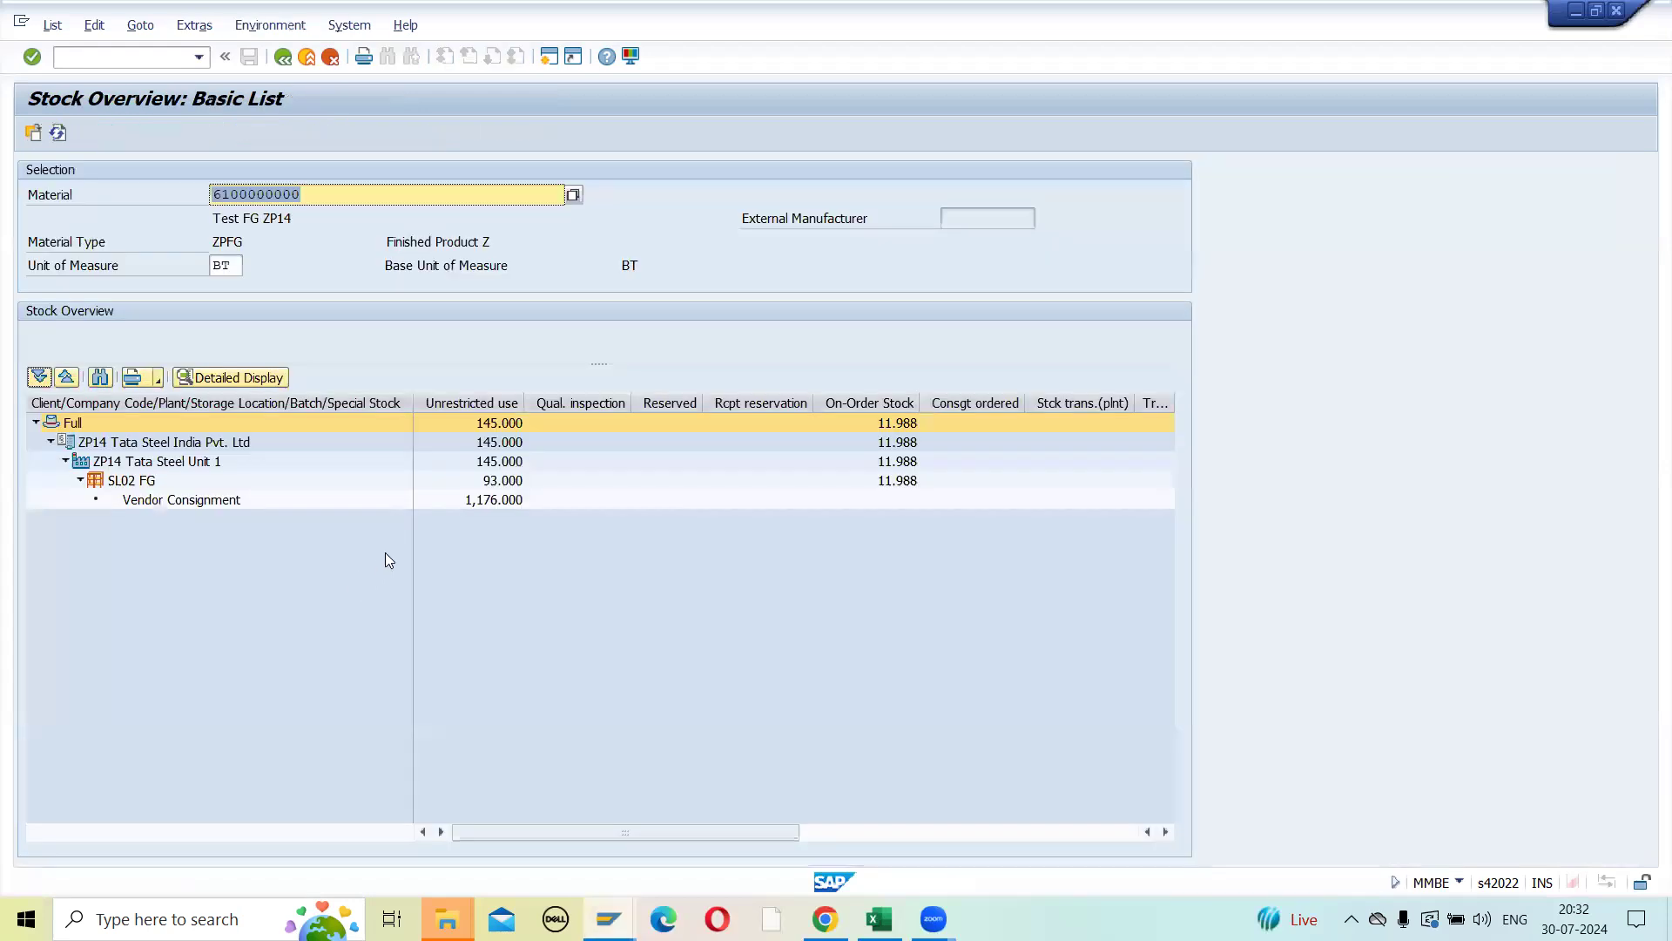
pyautogui.press('F3')
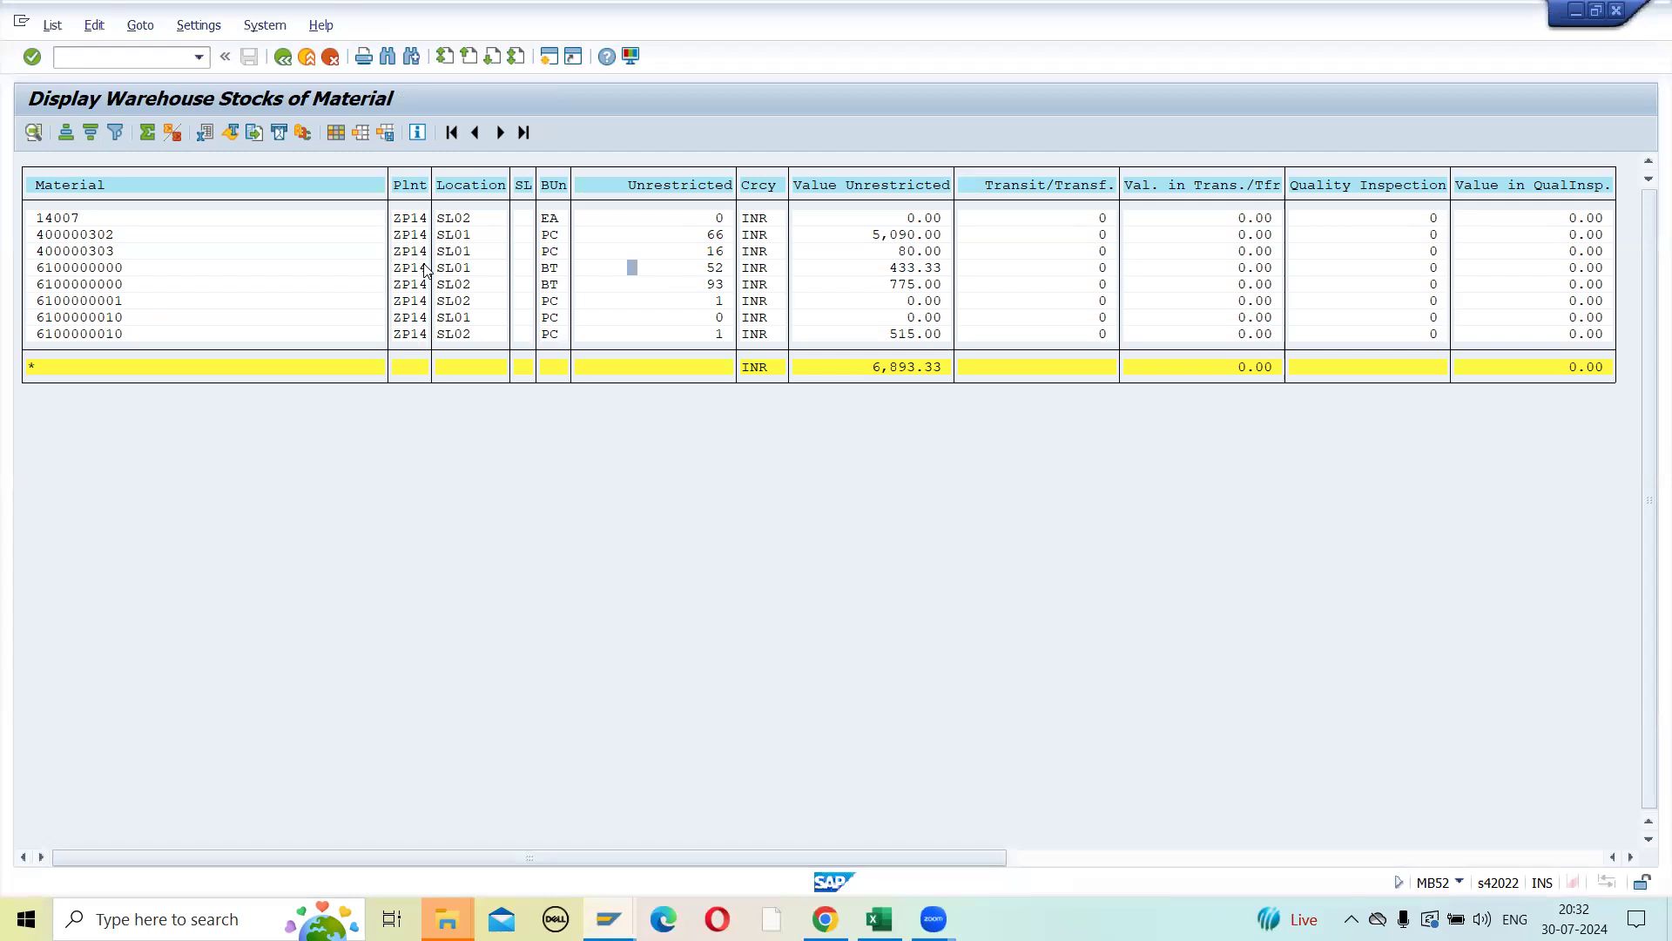
pyautogui.click(467, 284)
pyautogui.click(694, 287)
pyautogui.doubleClick(694, 287)
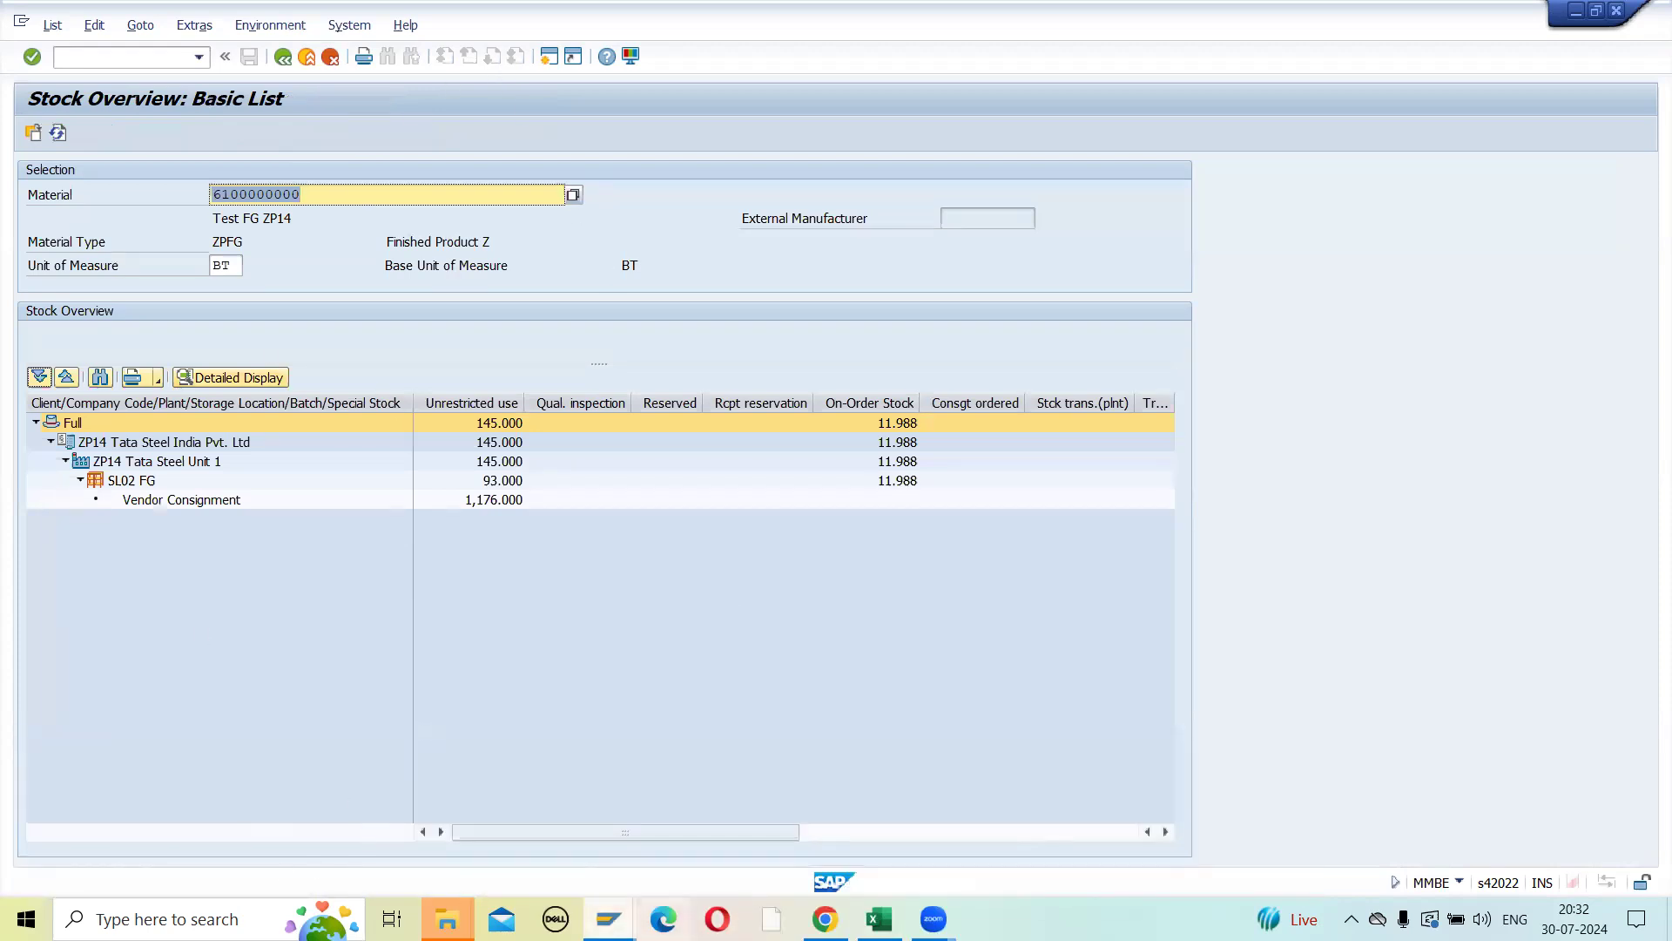
# - Leave the count entry session's MI04 transaction and open physical inventory document 100000004 for changing its count in MI05
pyautogui.moveTo(609, 919)
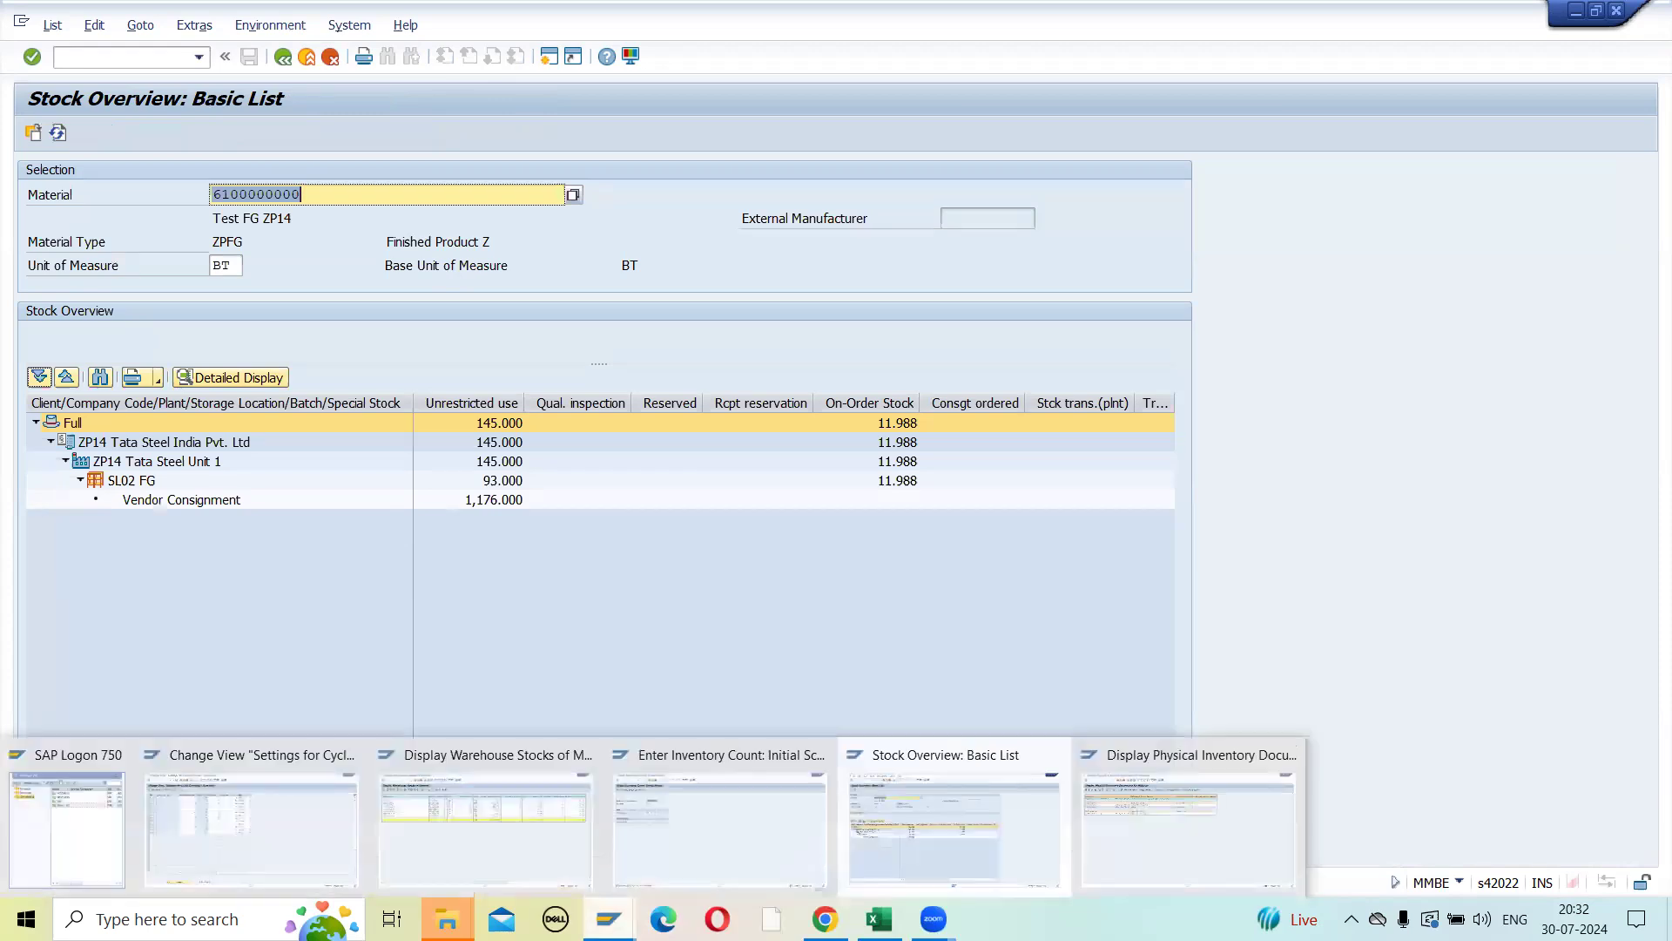
pyautogui.click(735, 835)
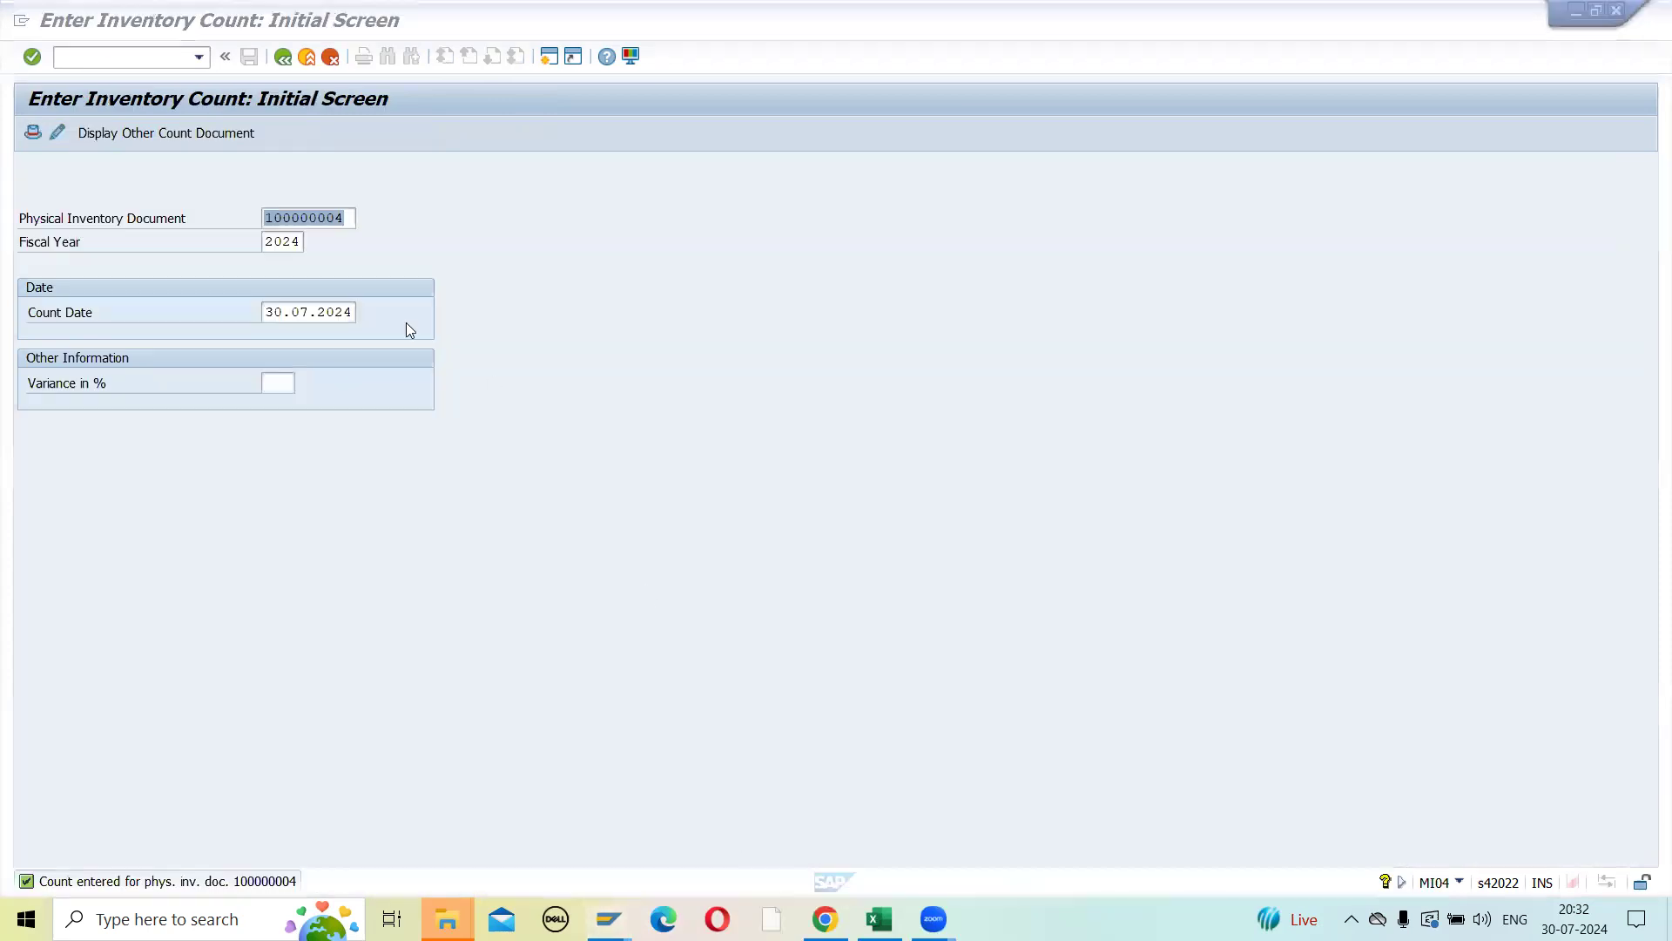
pyautogui.click(280, 58)
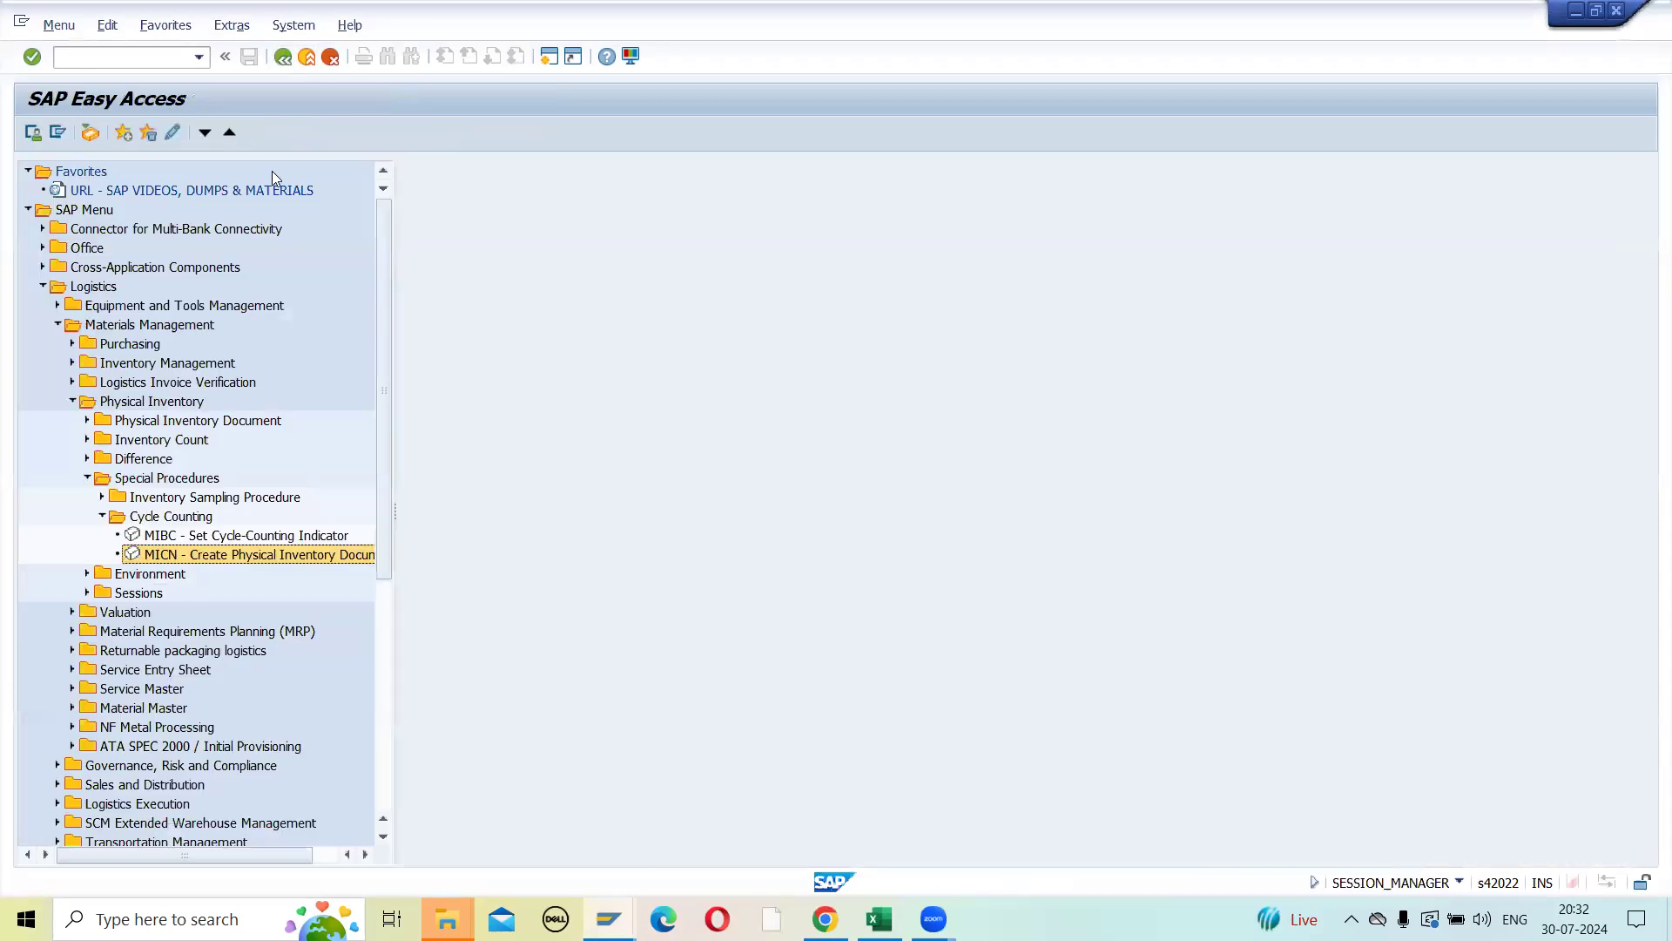
pyautogui.click(87, 477)
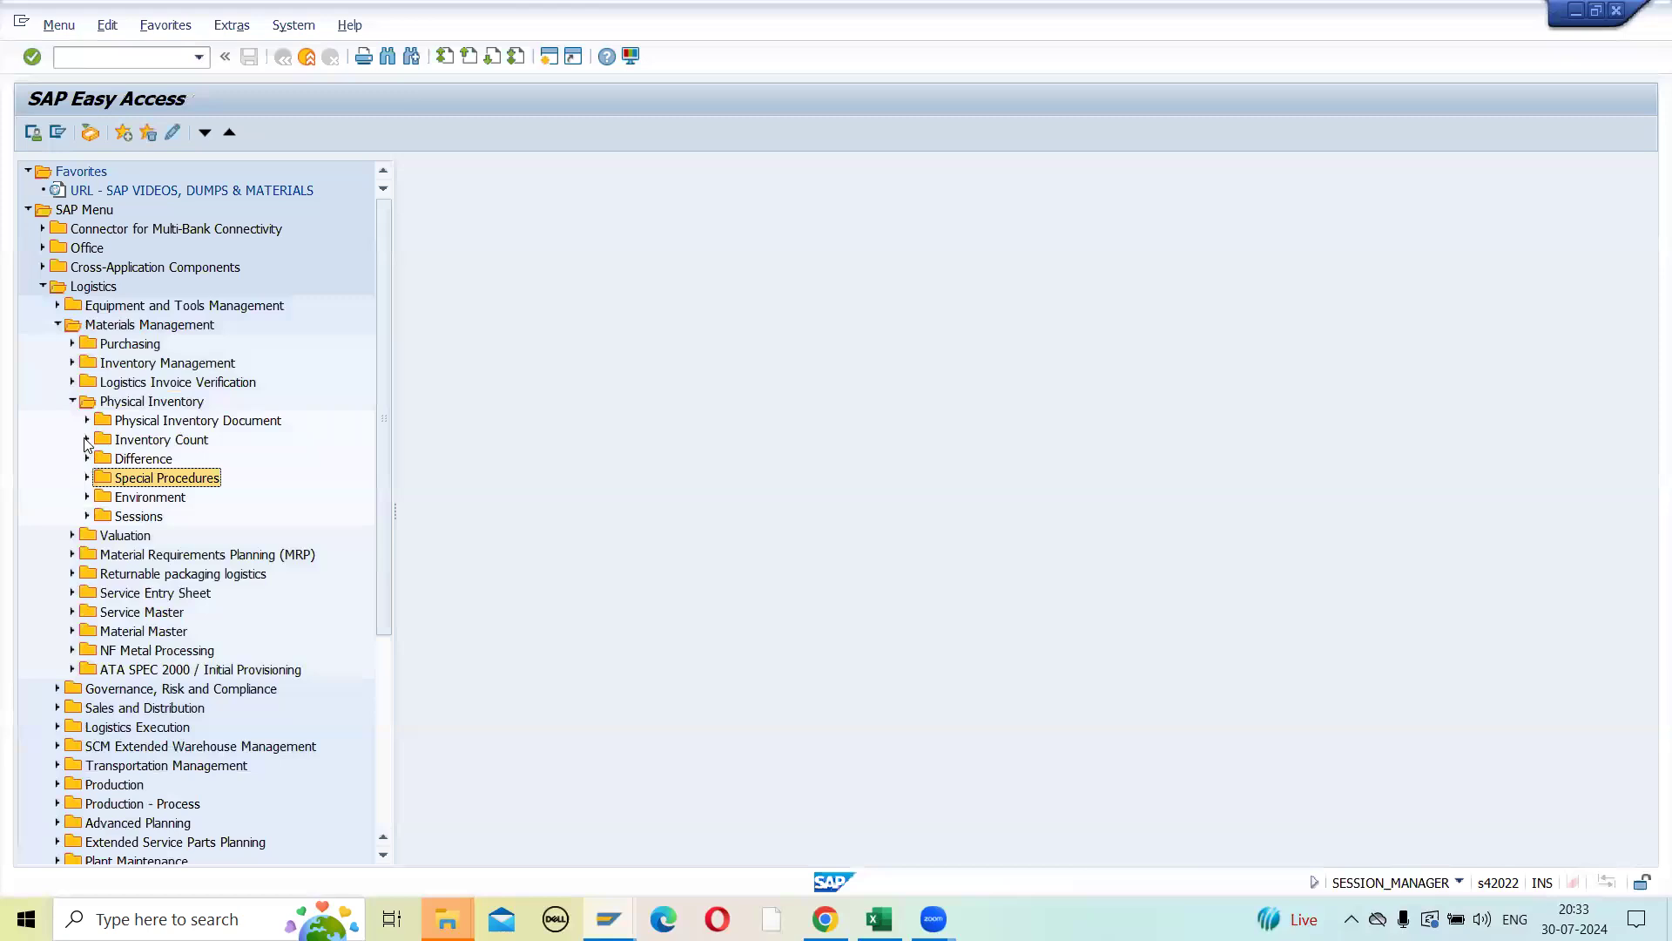
pyautogui.click(87, 440)
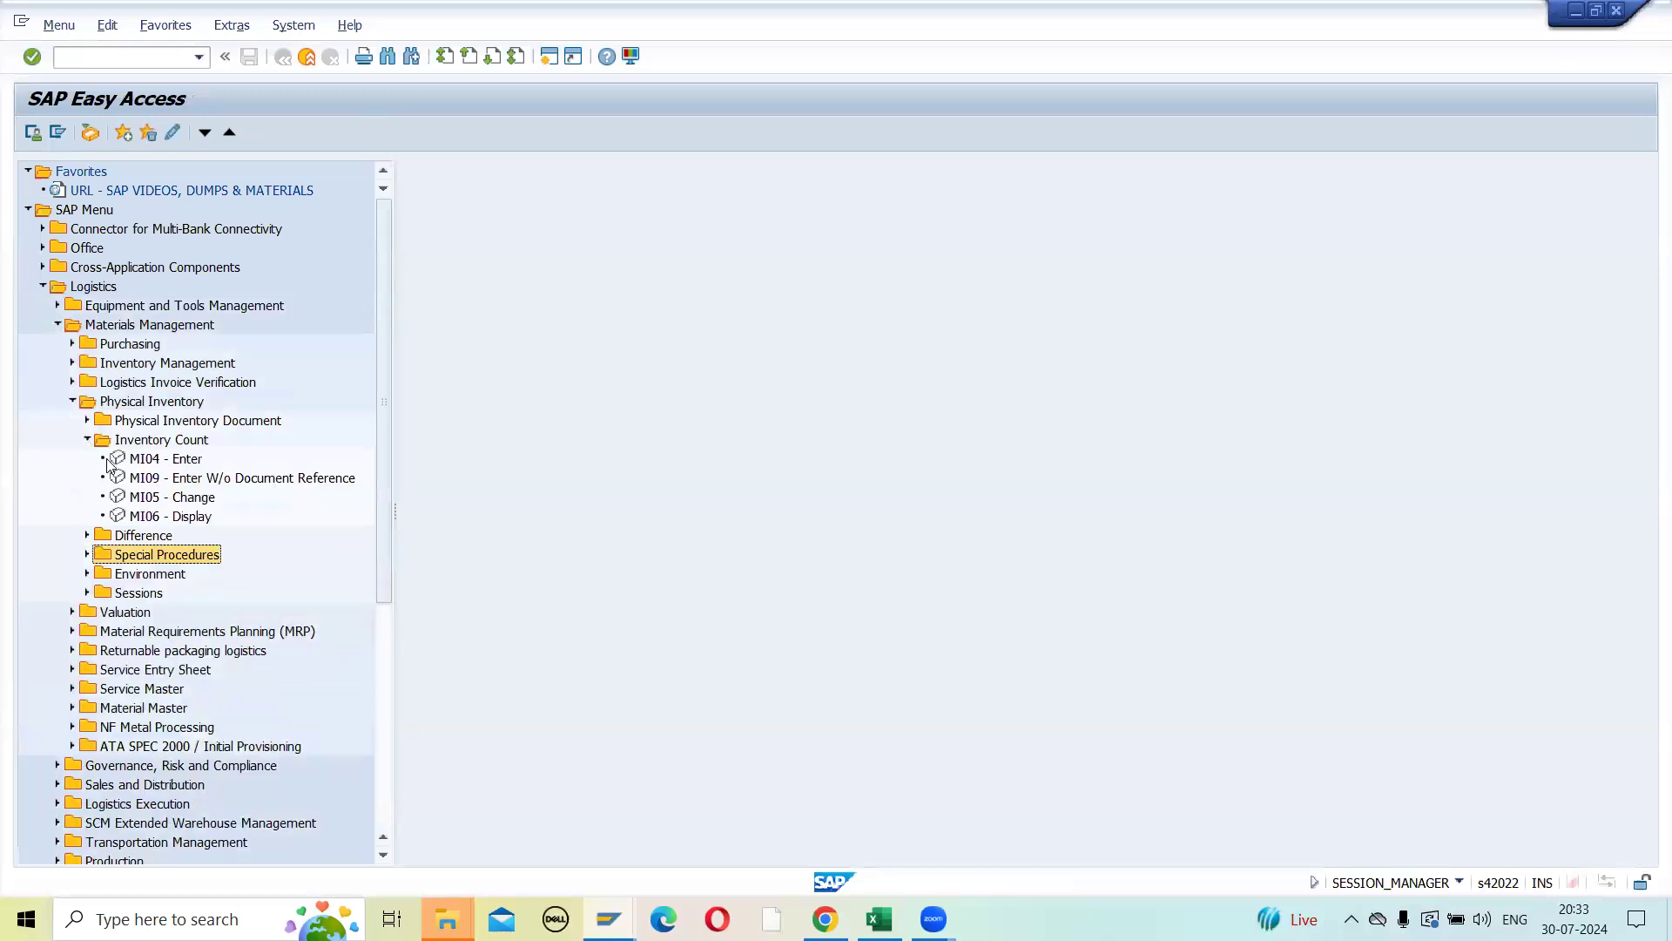
pyautogui.click(149, 461)
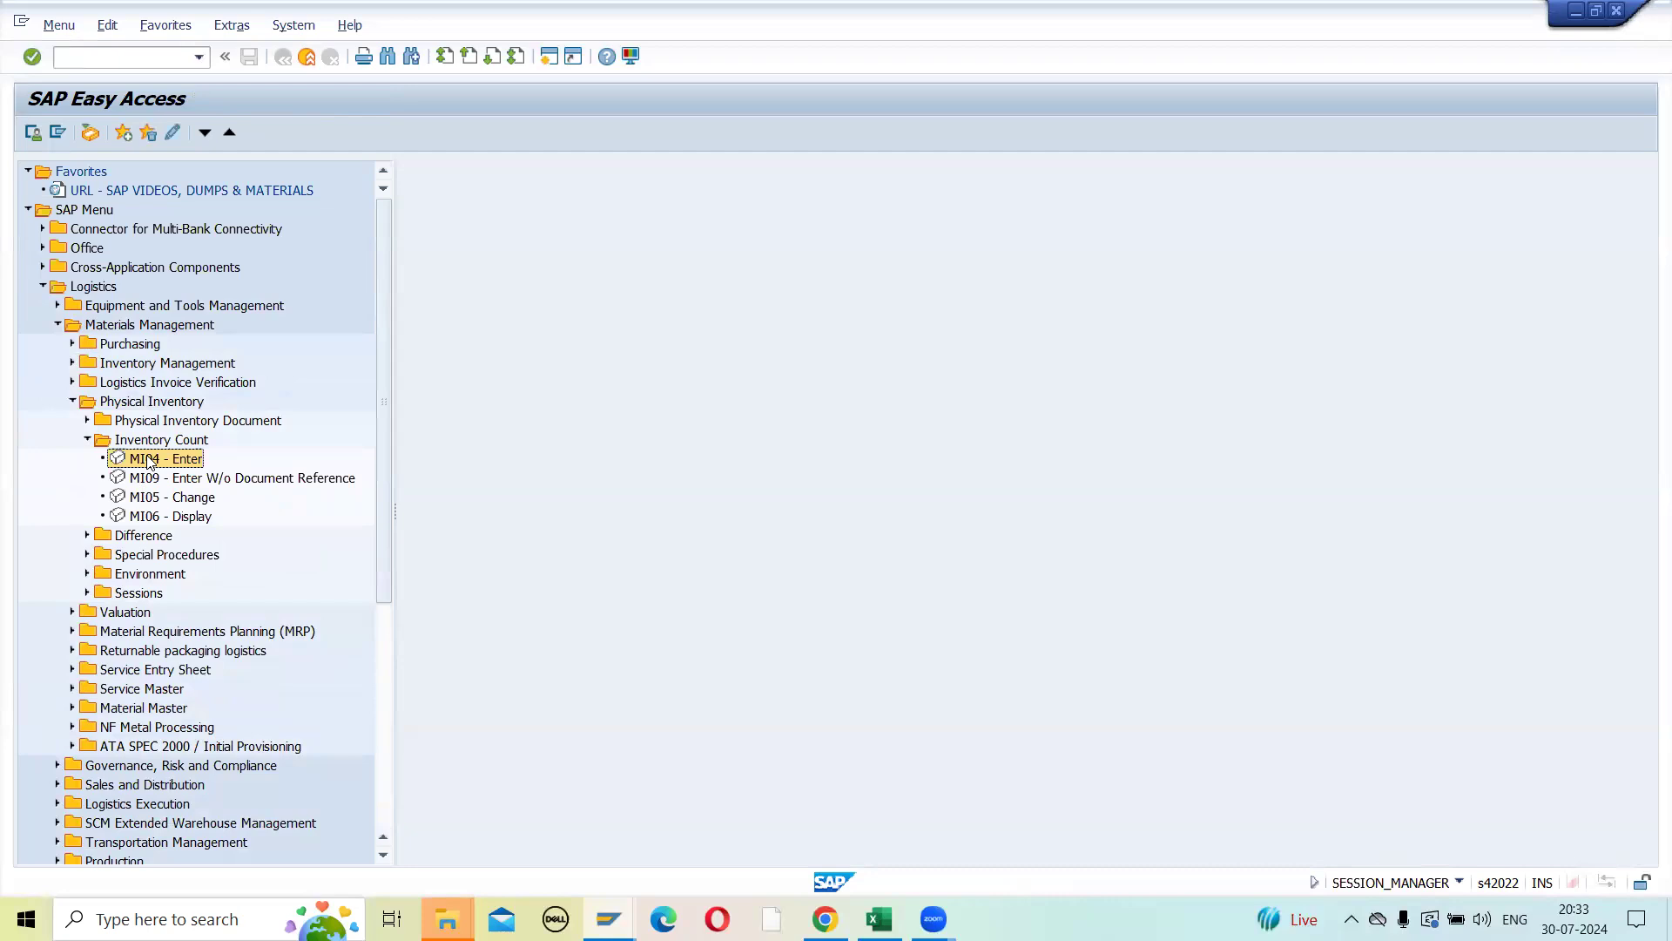
pyautogui.doubleClick(153, 497)
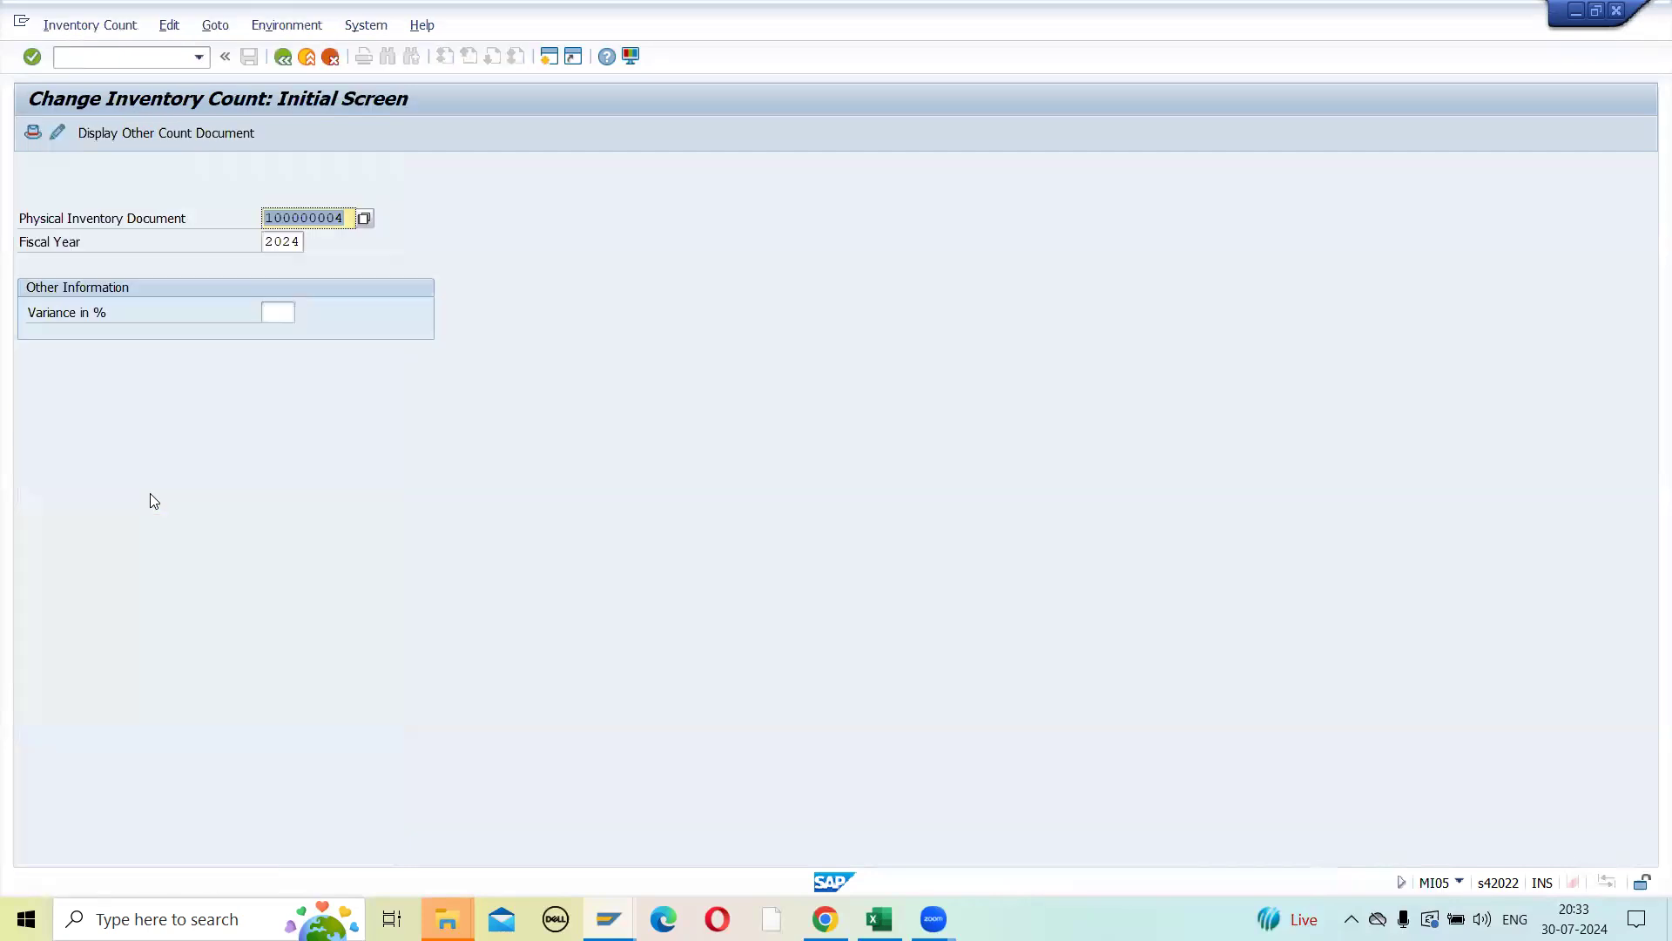
pyautogui.press('Return')
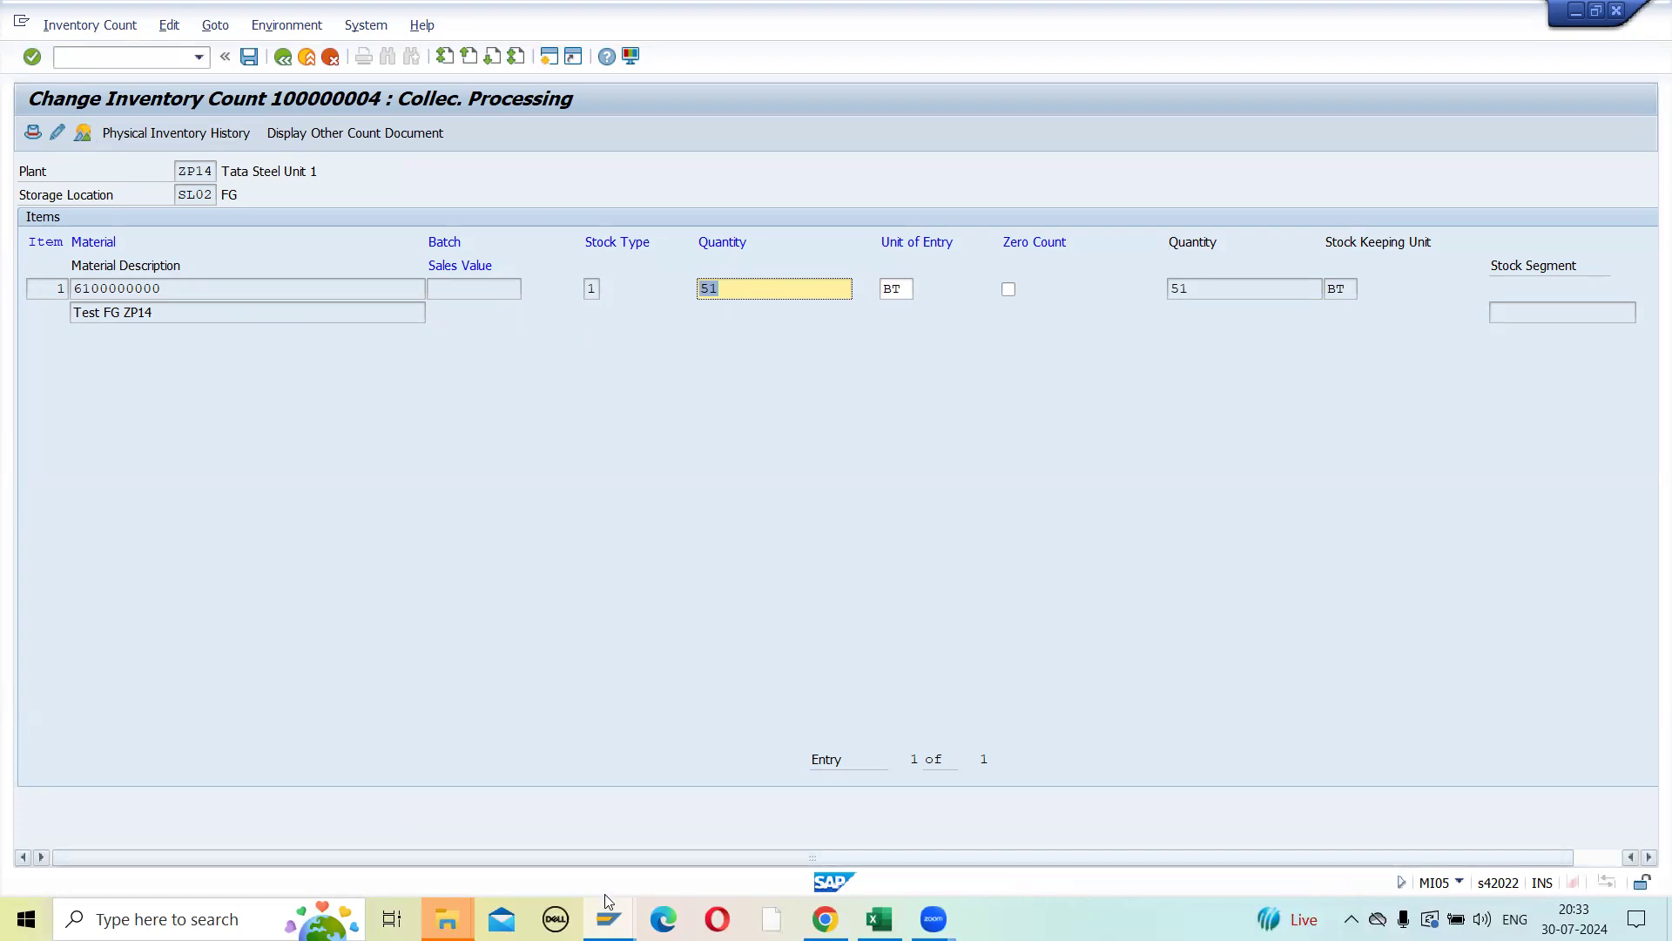
pyautogui.moveTo(610, 902)
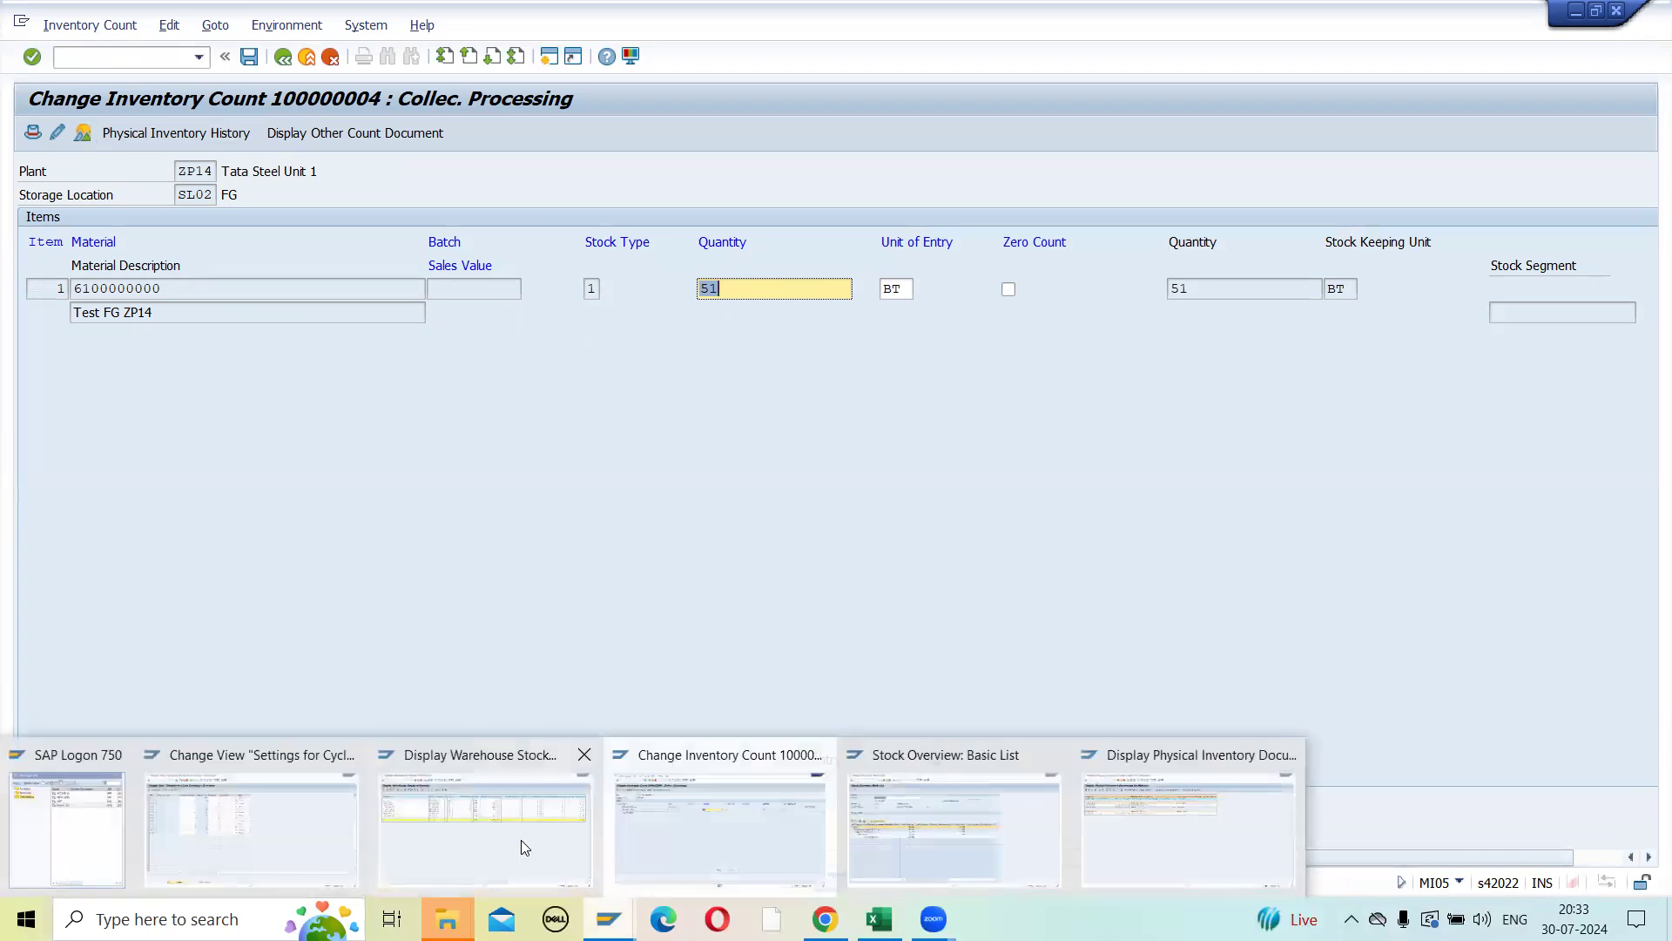
pyautogui.click(862, 819)
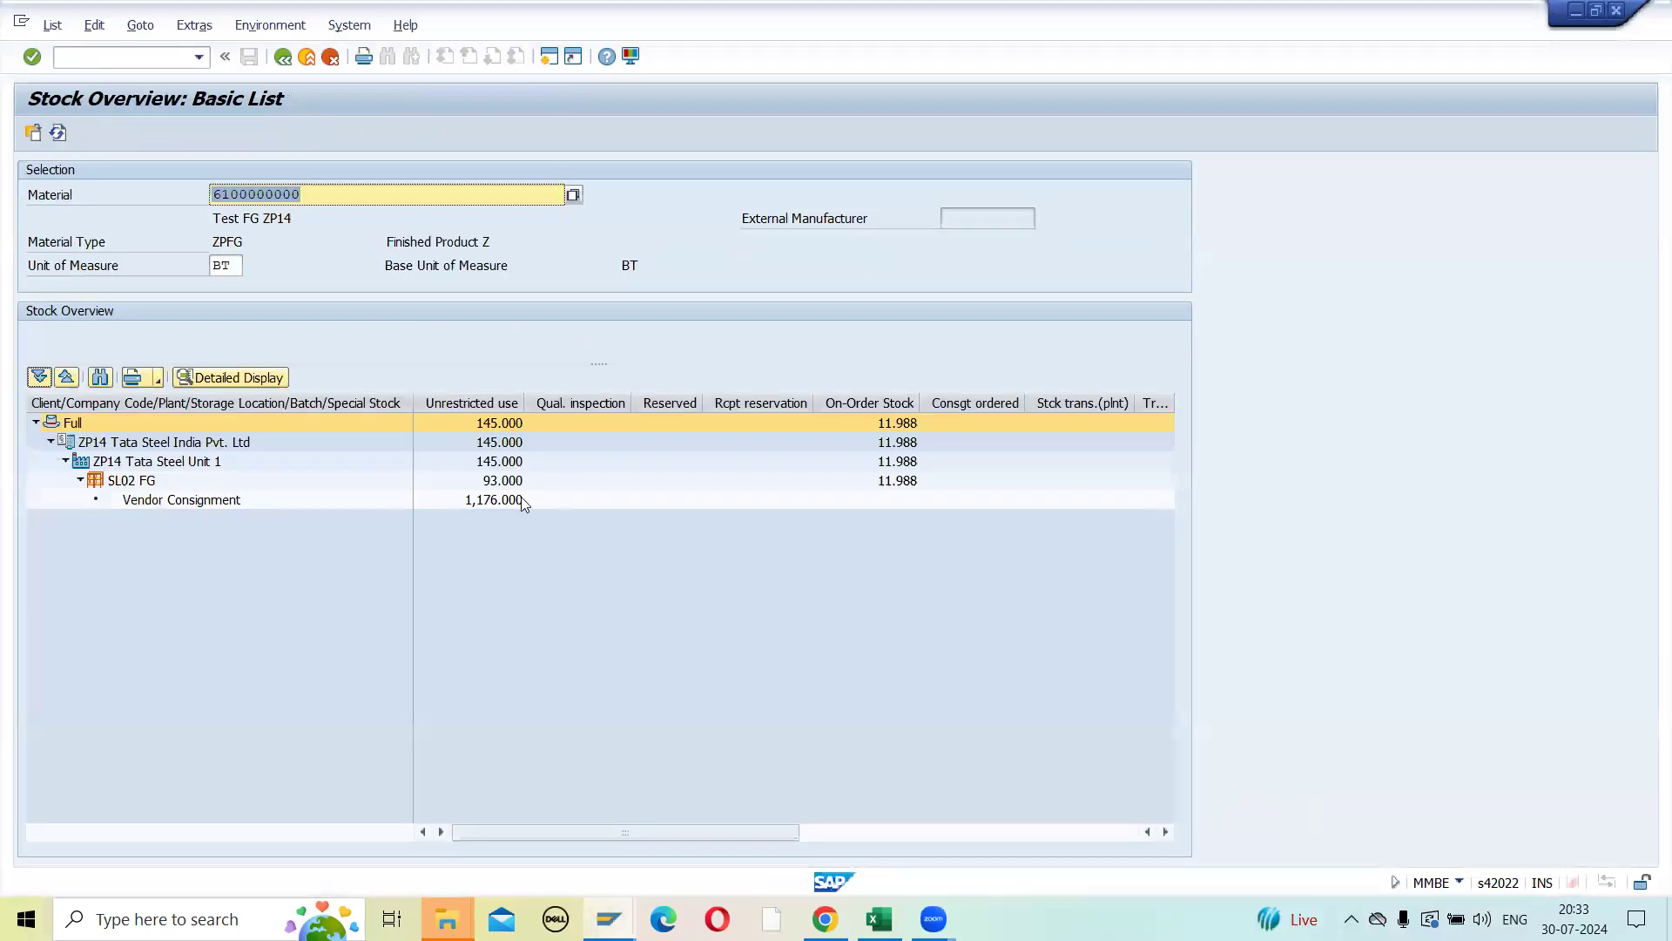
pyautogui.hotkey('alt', 'Tab')
pyautogui.write('92')
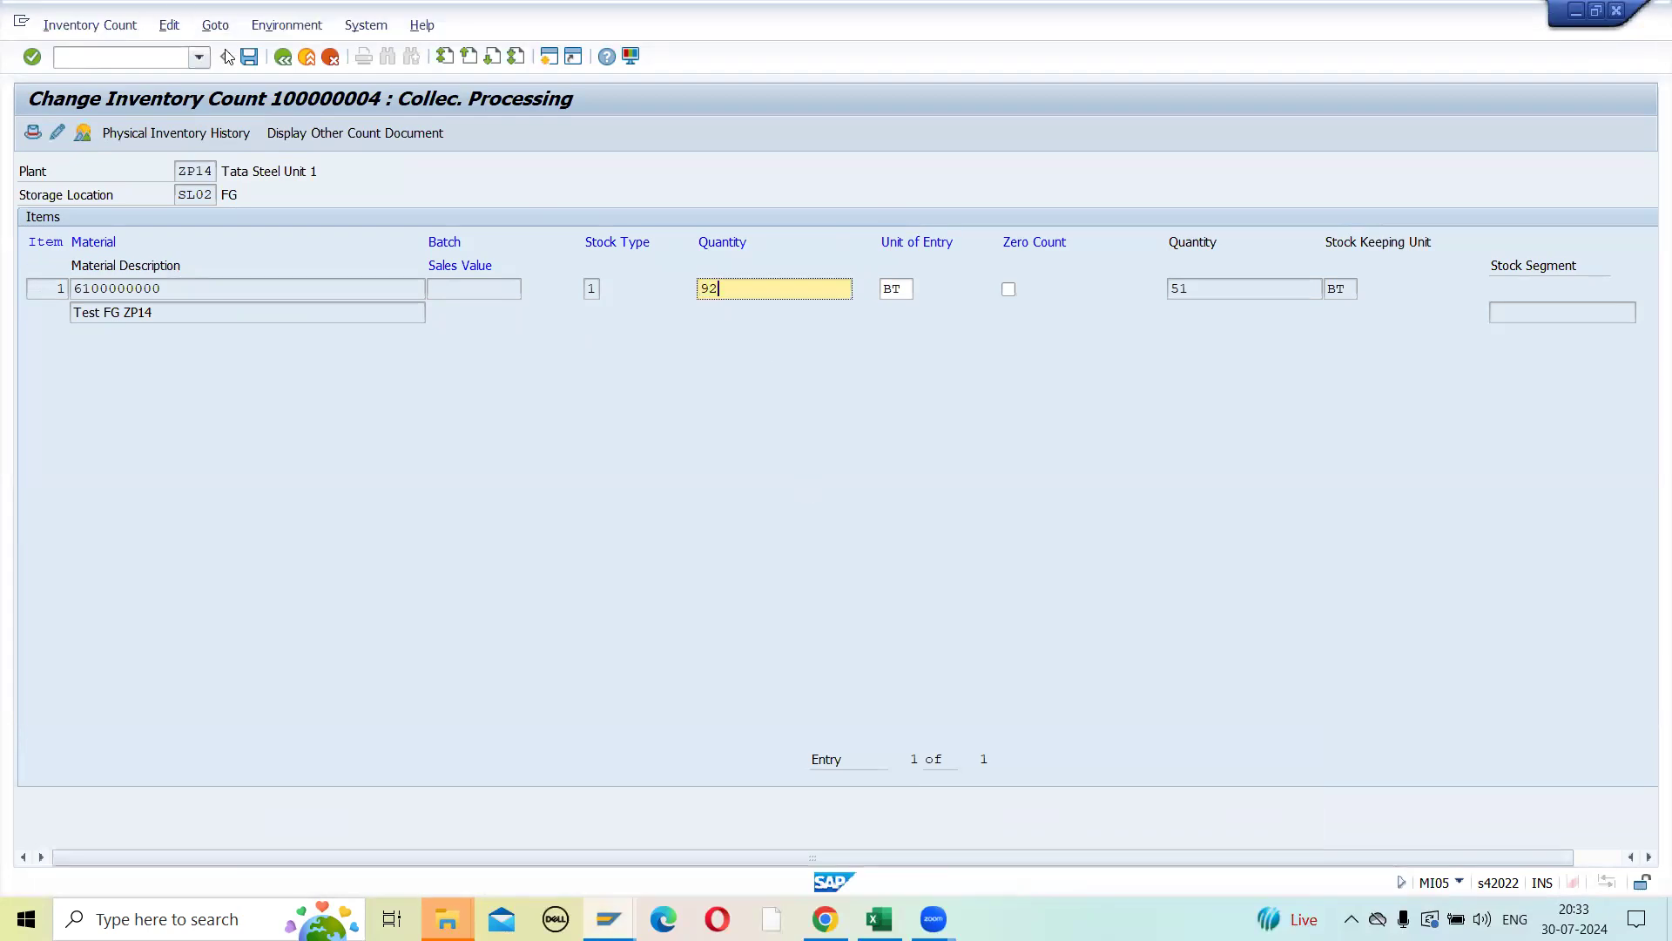
pyautogui.click(248, 58)
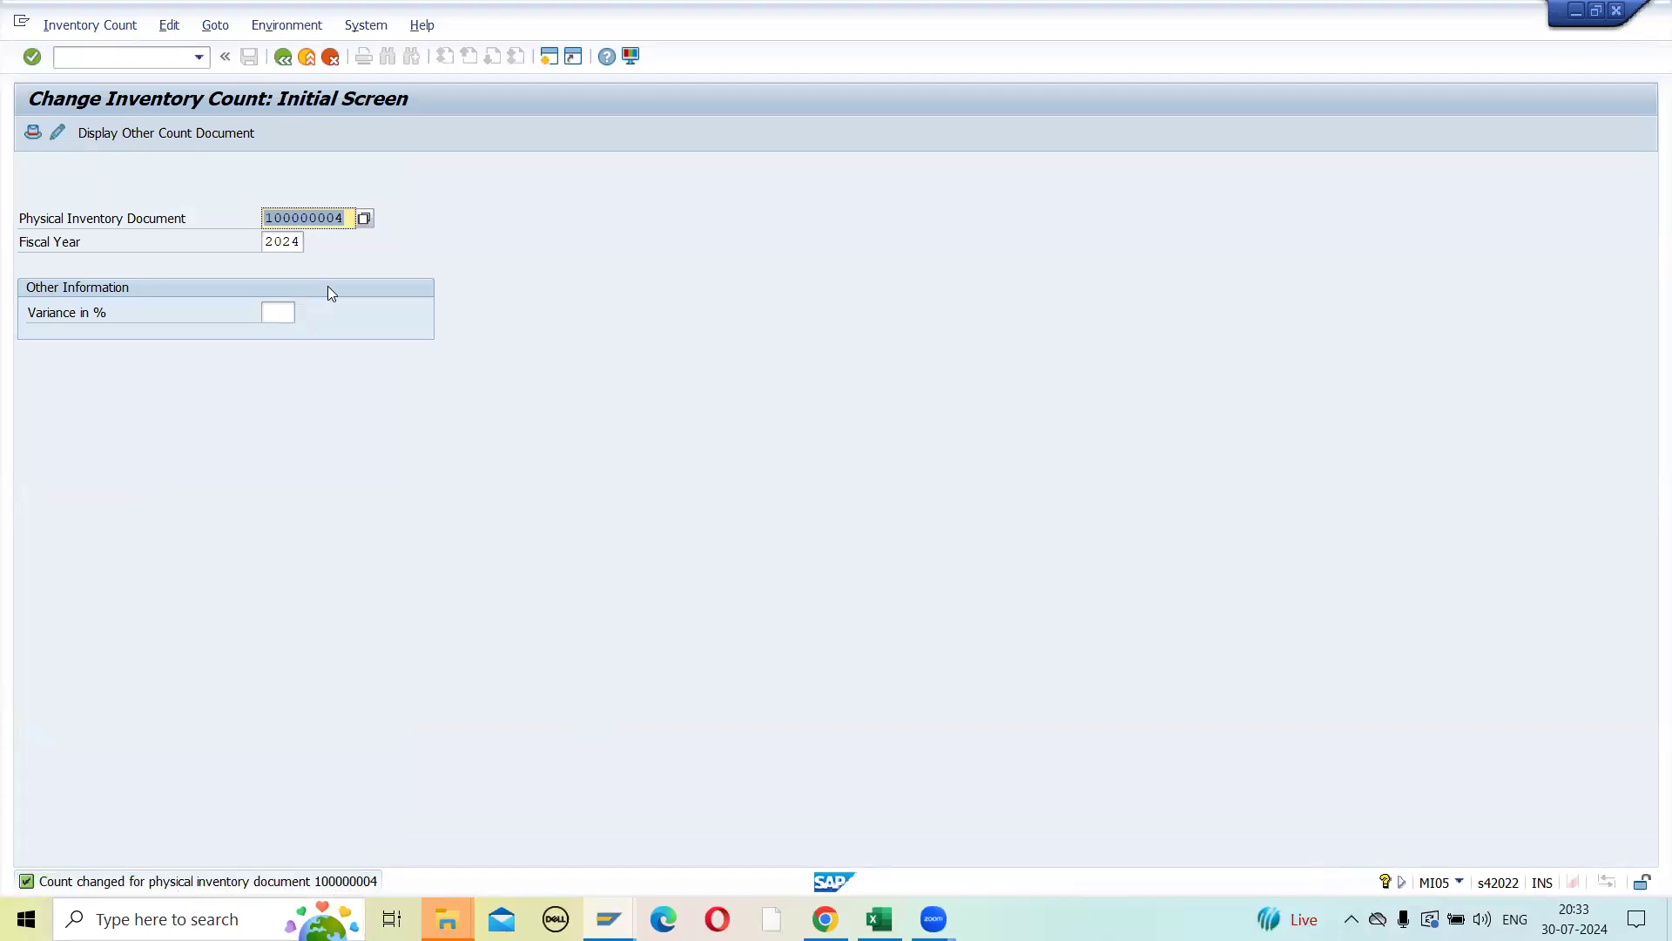
# - Start transaction MI20 for the list of inventory differences
pyautogui.click(115, 58)
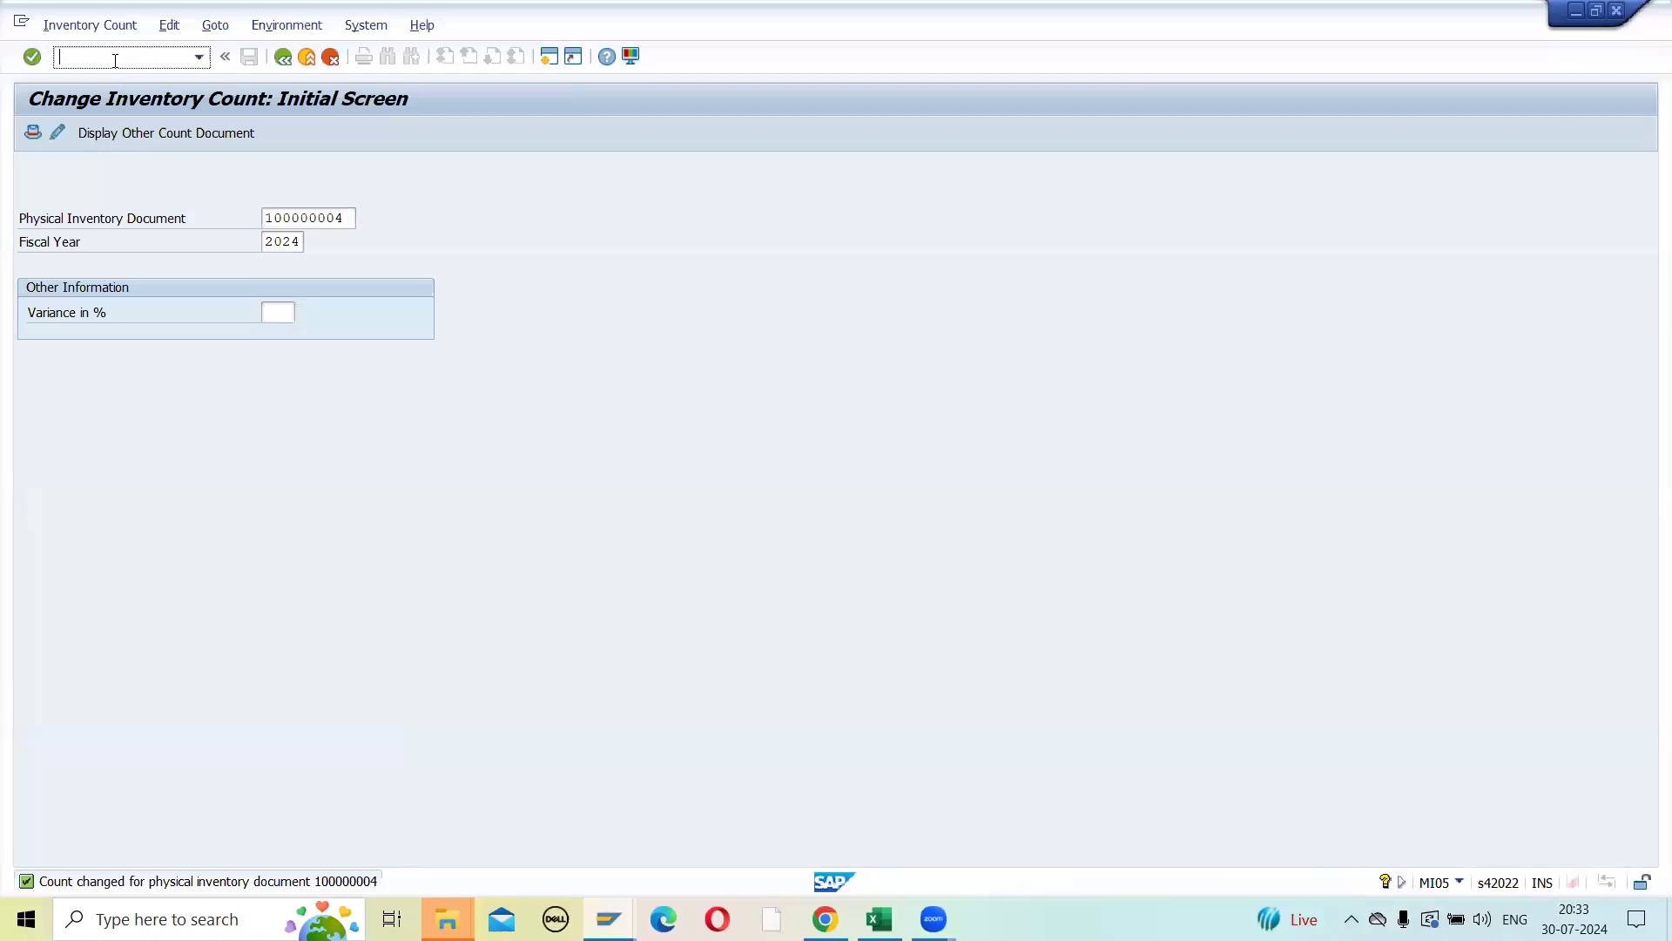
pyautogui.write('/NMI20')
pyautogui.press('Return')
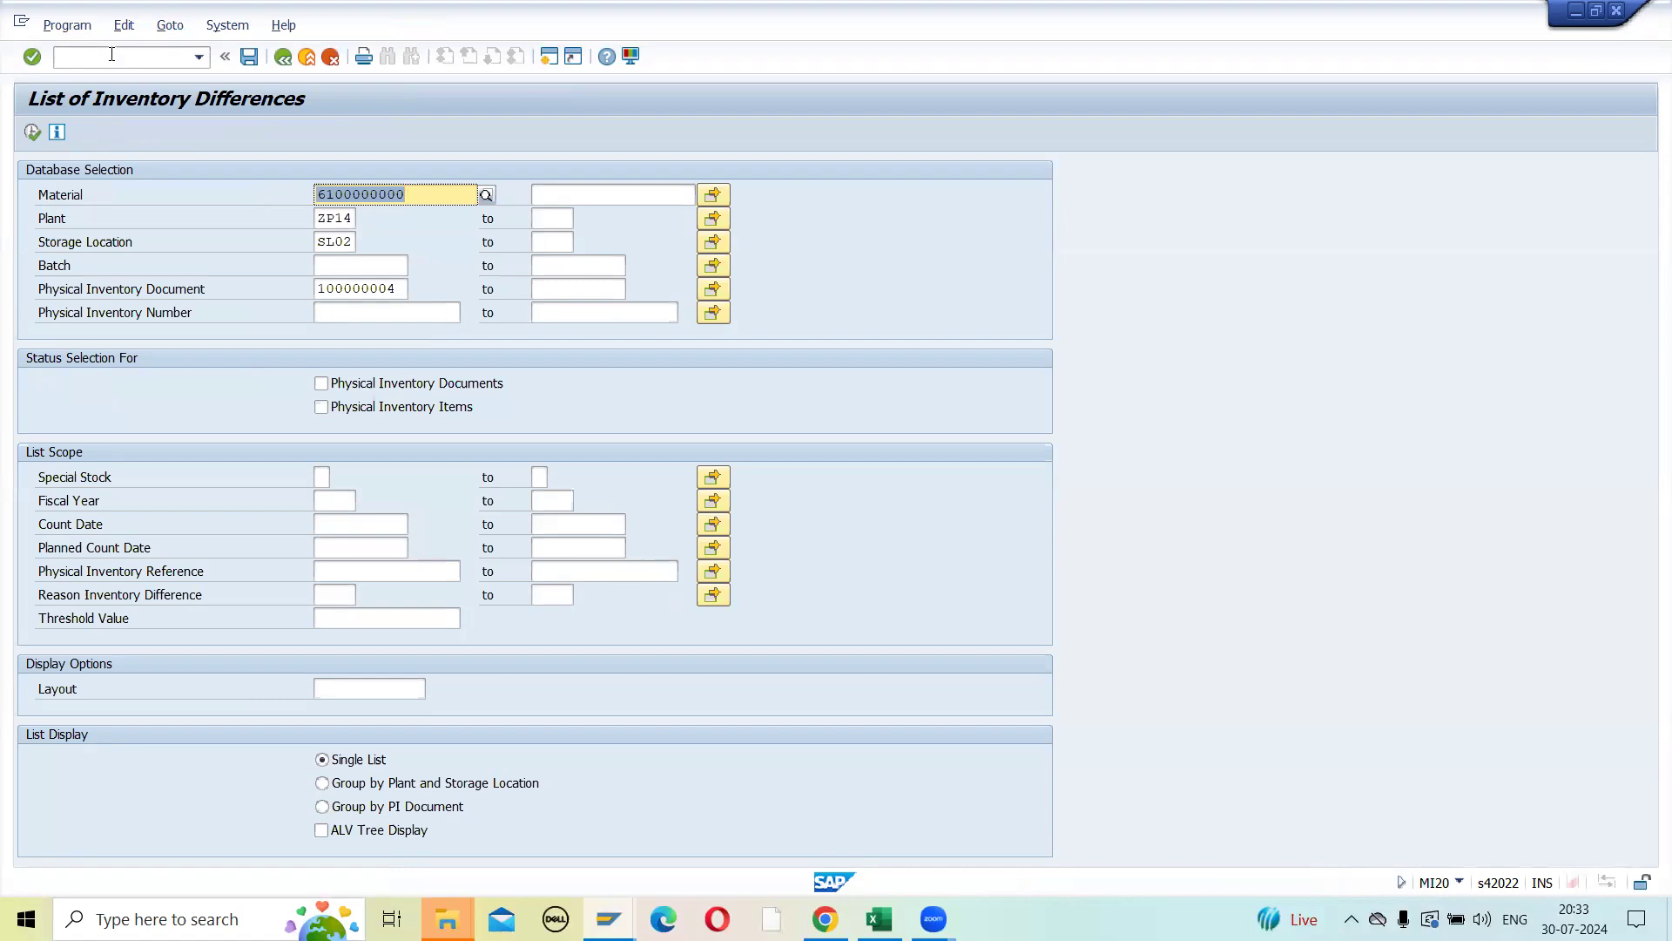
# - Switch to the Excel class notes and point out the MI07 difference posting entry in cell H246
pyautogui.hotkey('alt', 'Tab')
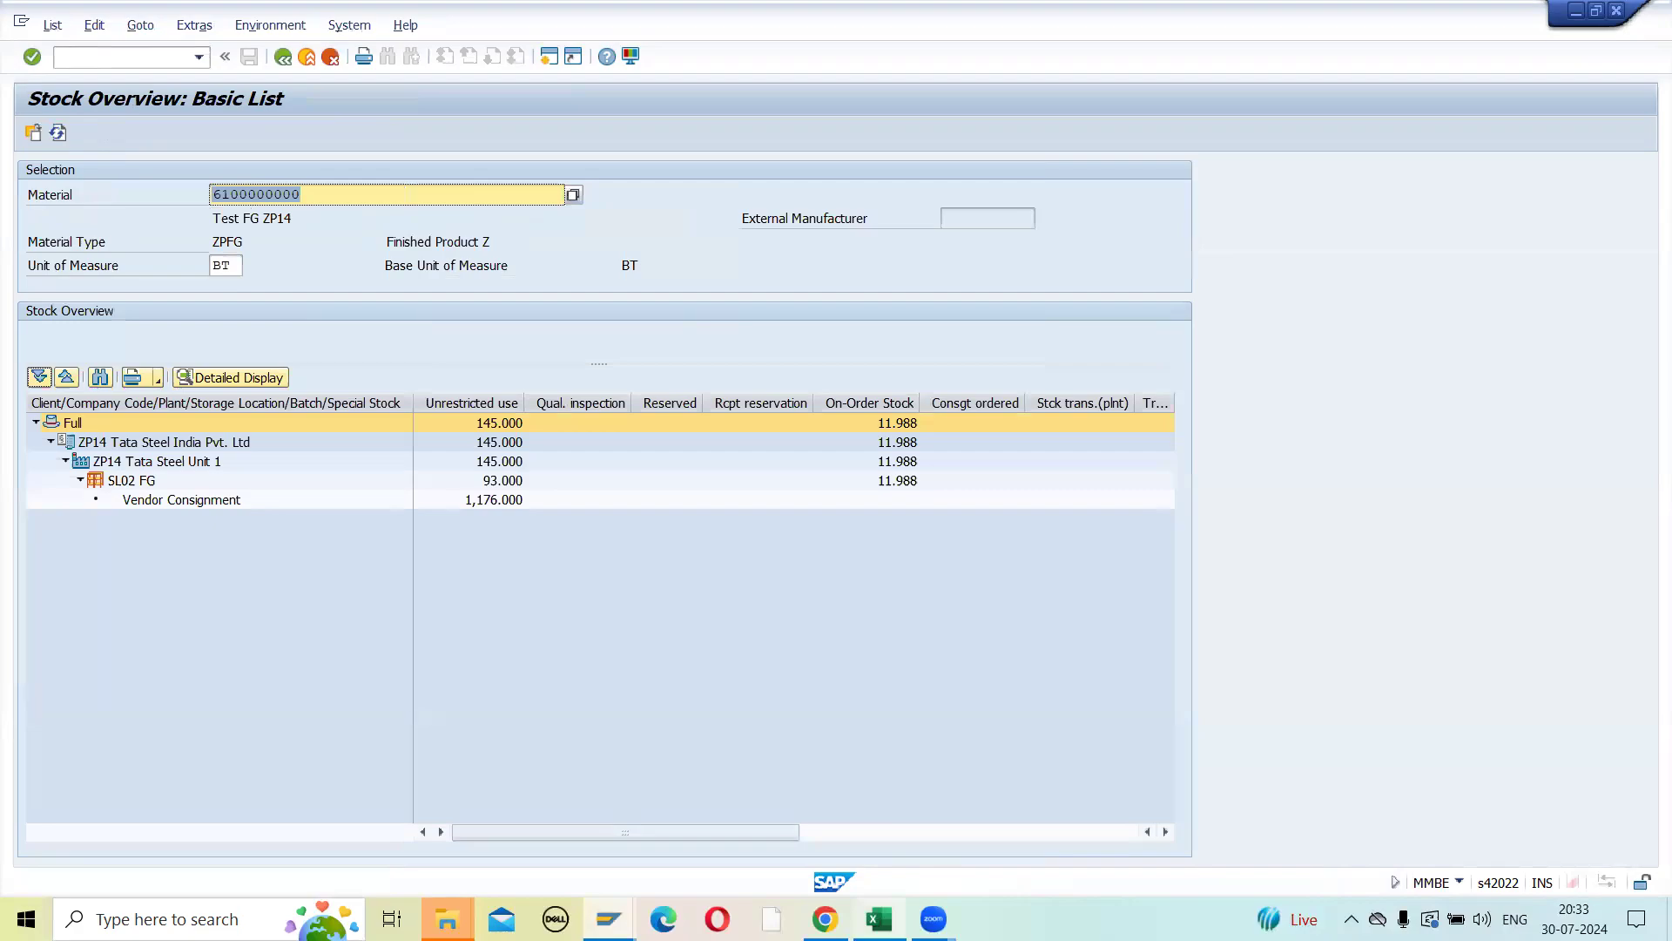
pyautogui.moveTo(879, 919)
pyautogui.click(902, 860)
pyautogui.click(967, 531)
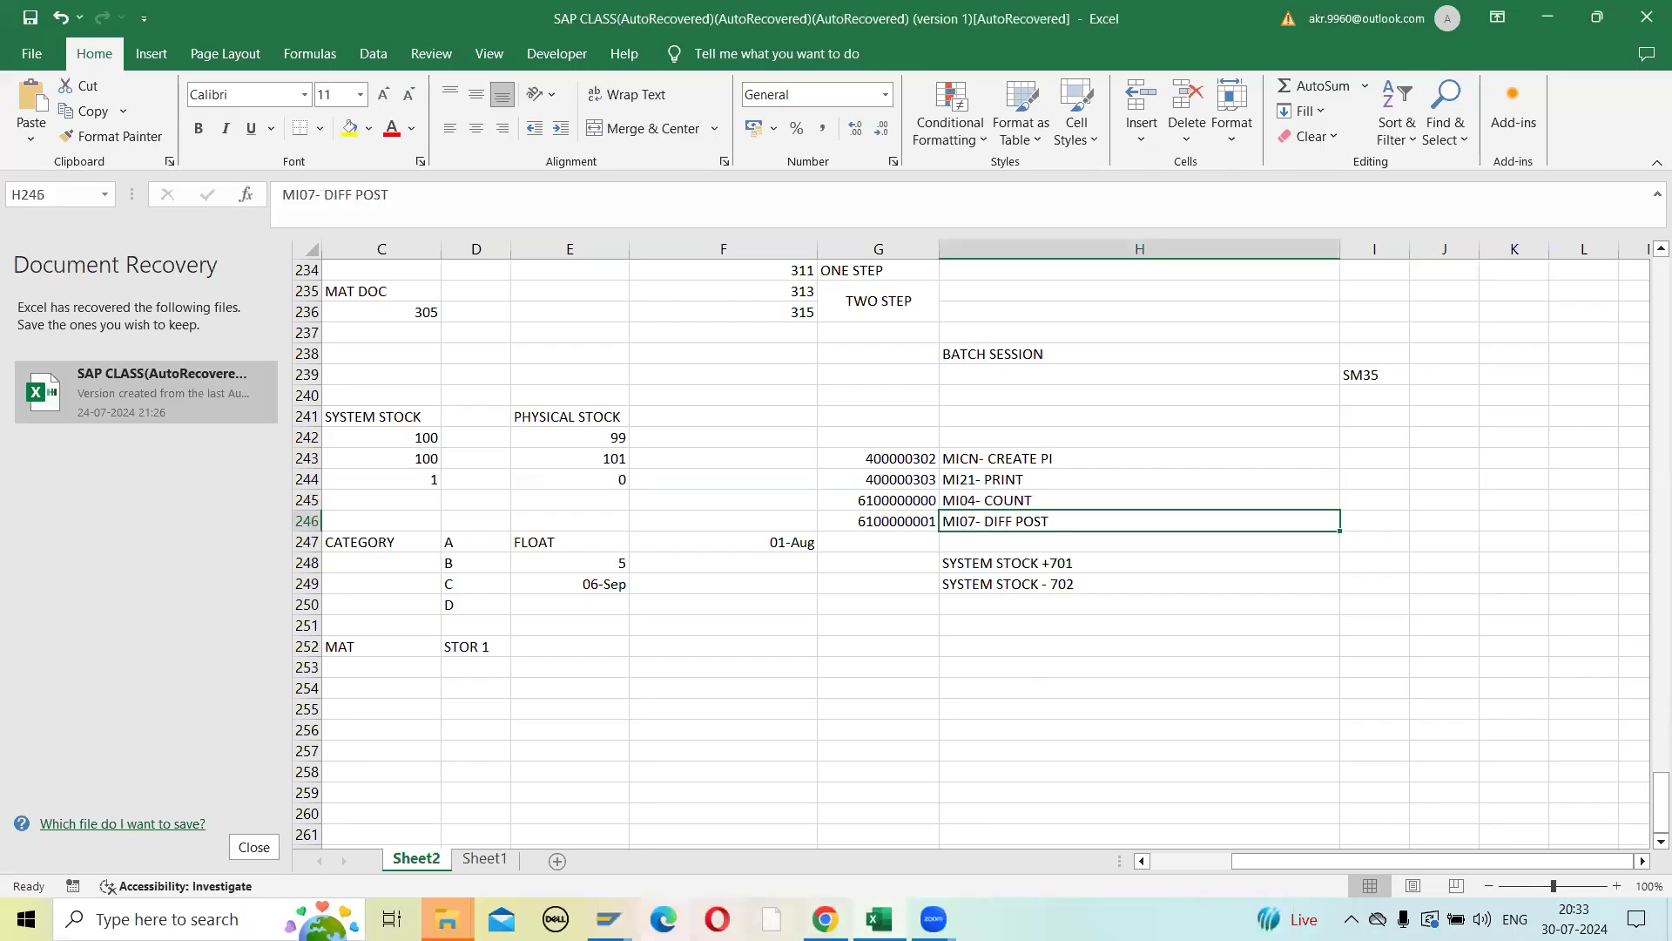
pyautogui.moveTo(610, 919)
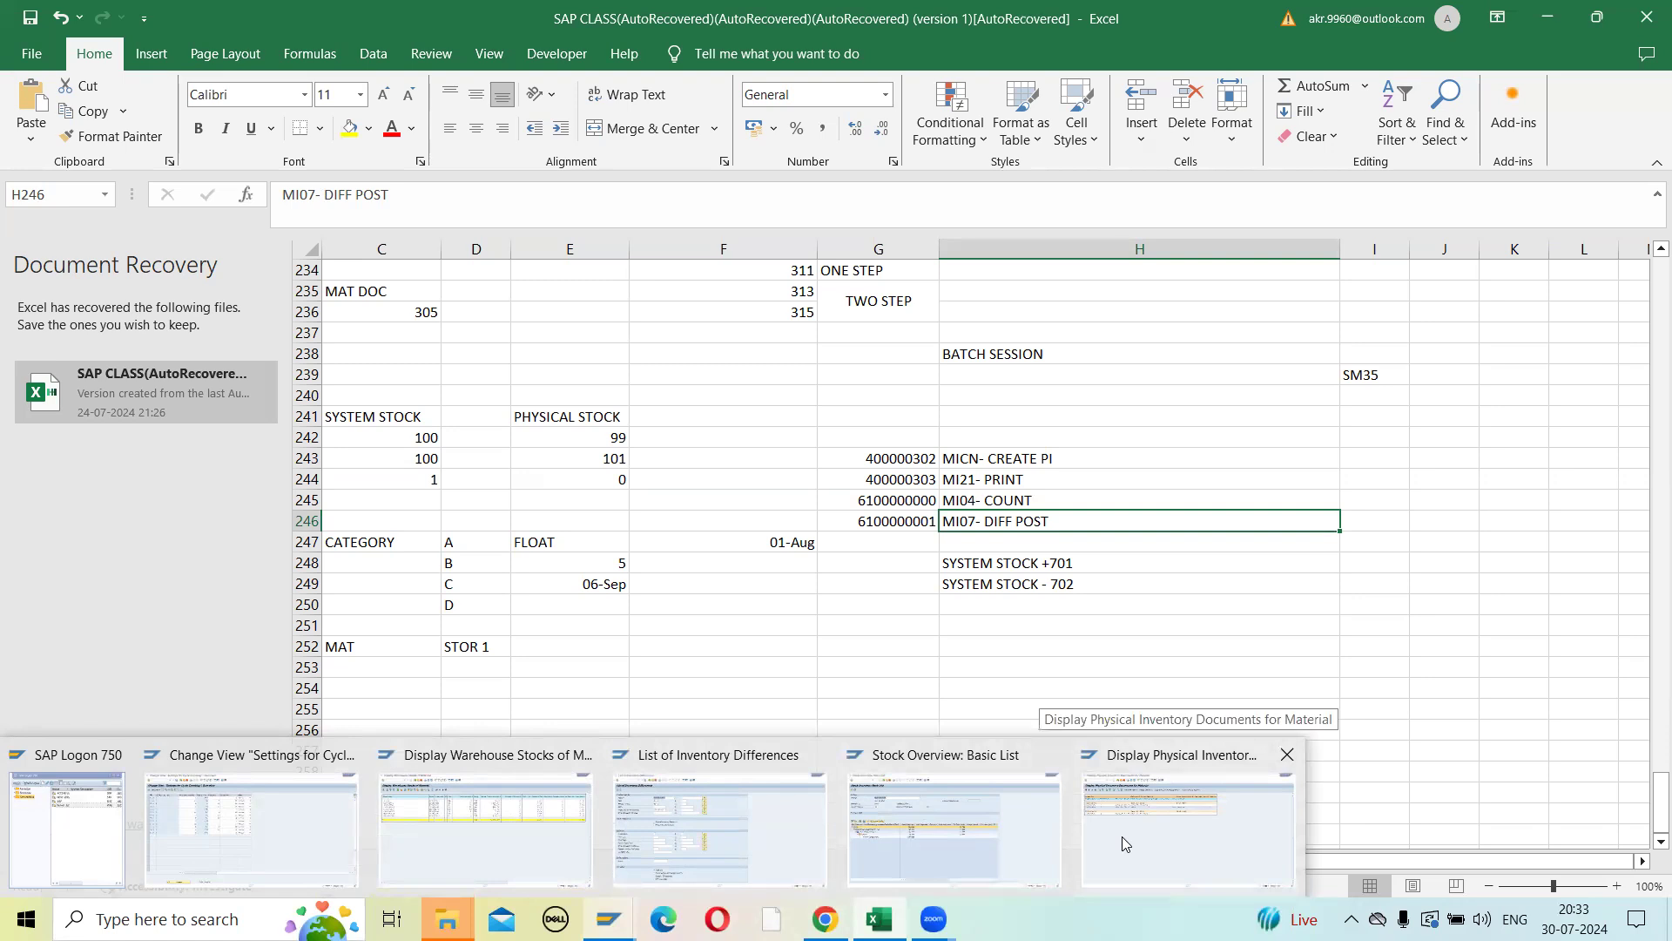
pyautogui.click(794, 823)
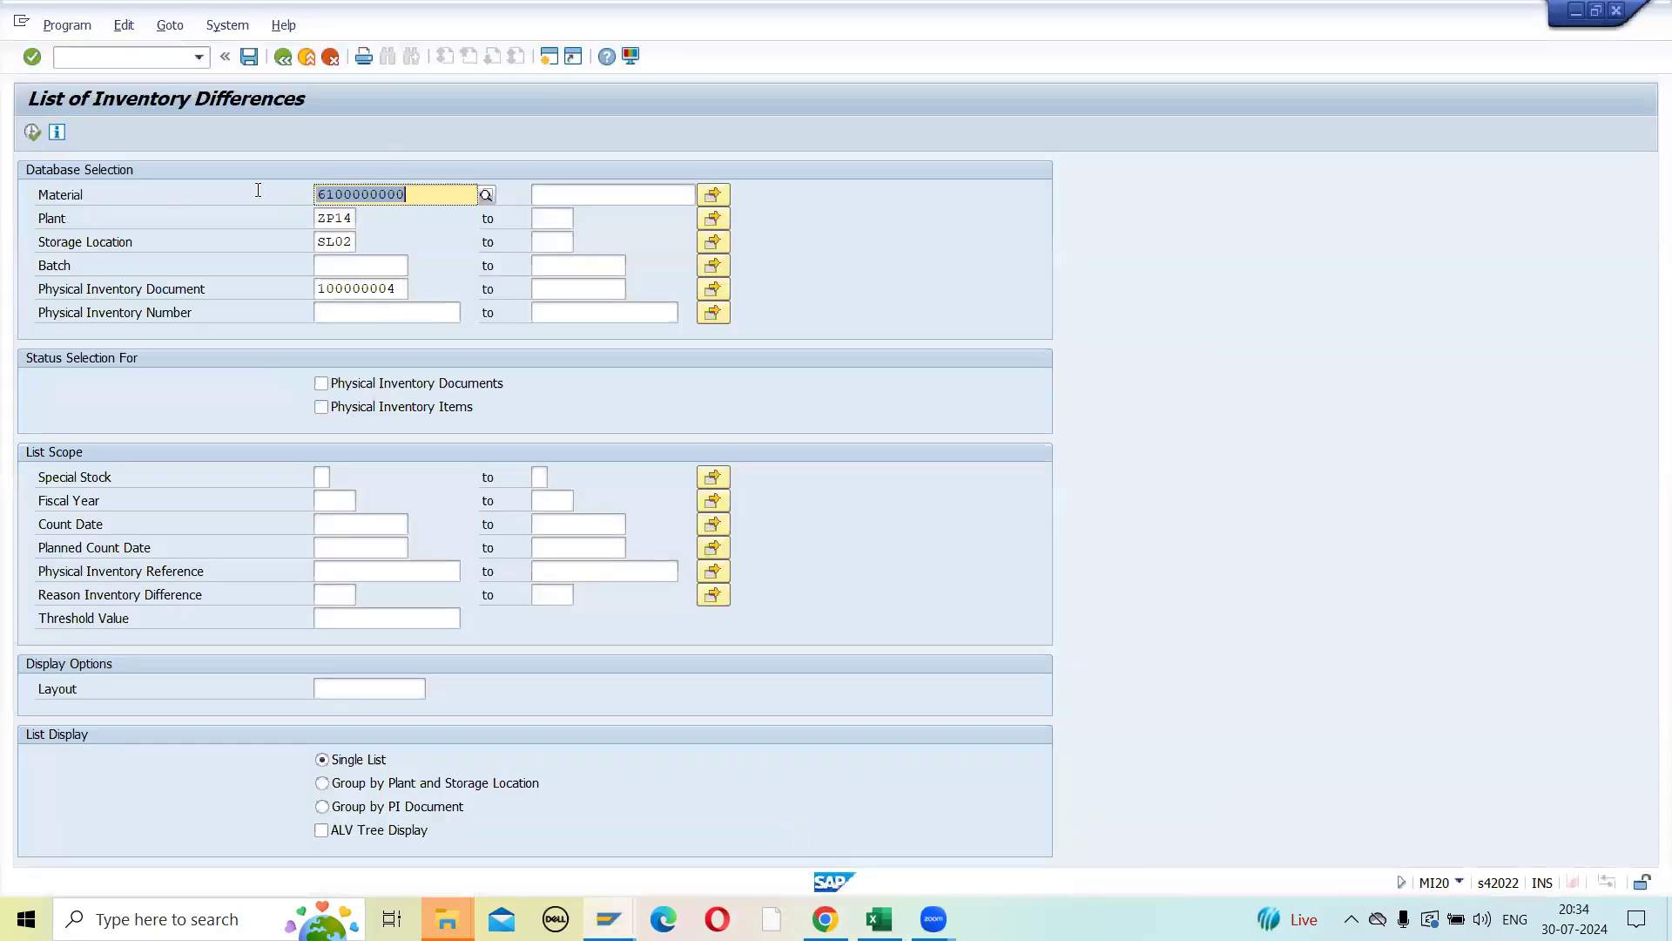
pyautogui.click(33, 132)
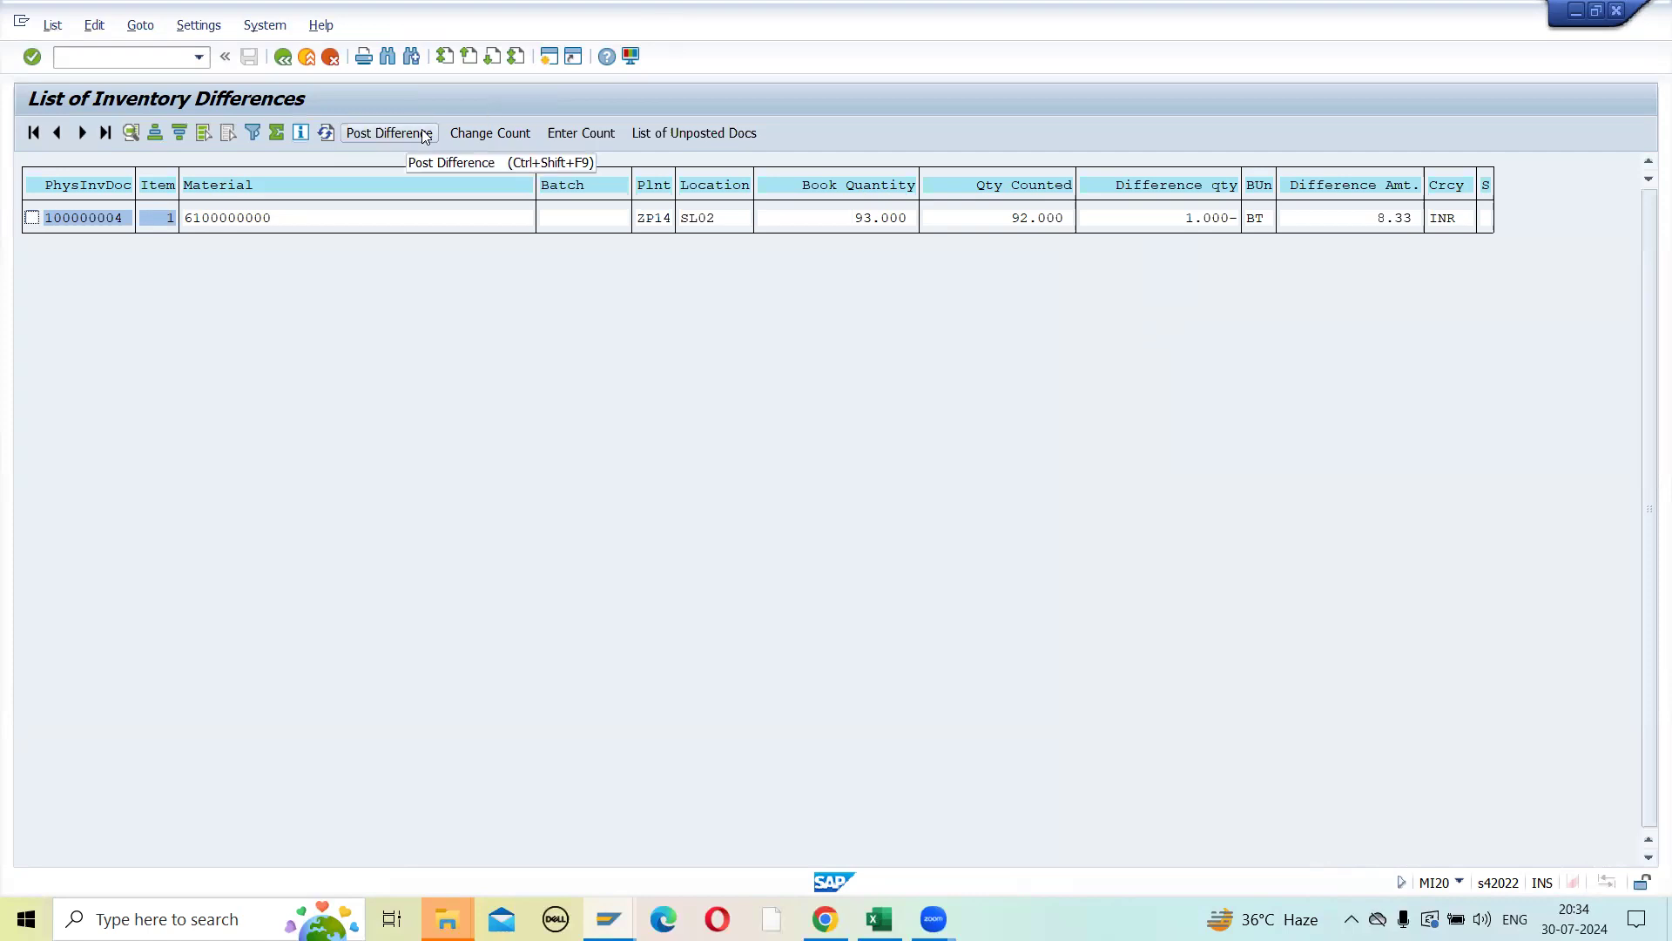
# - Start transaction MI07 and load the items of physical inventory document 100000004, fiscal year 2024, for difference posting
pyautogui.click(149, 62)
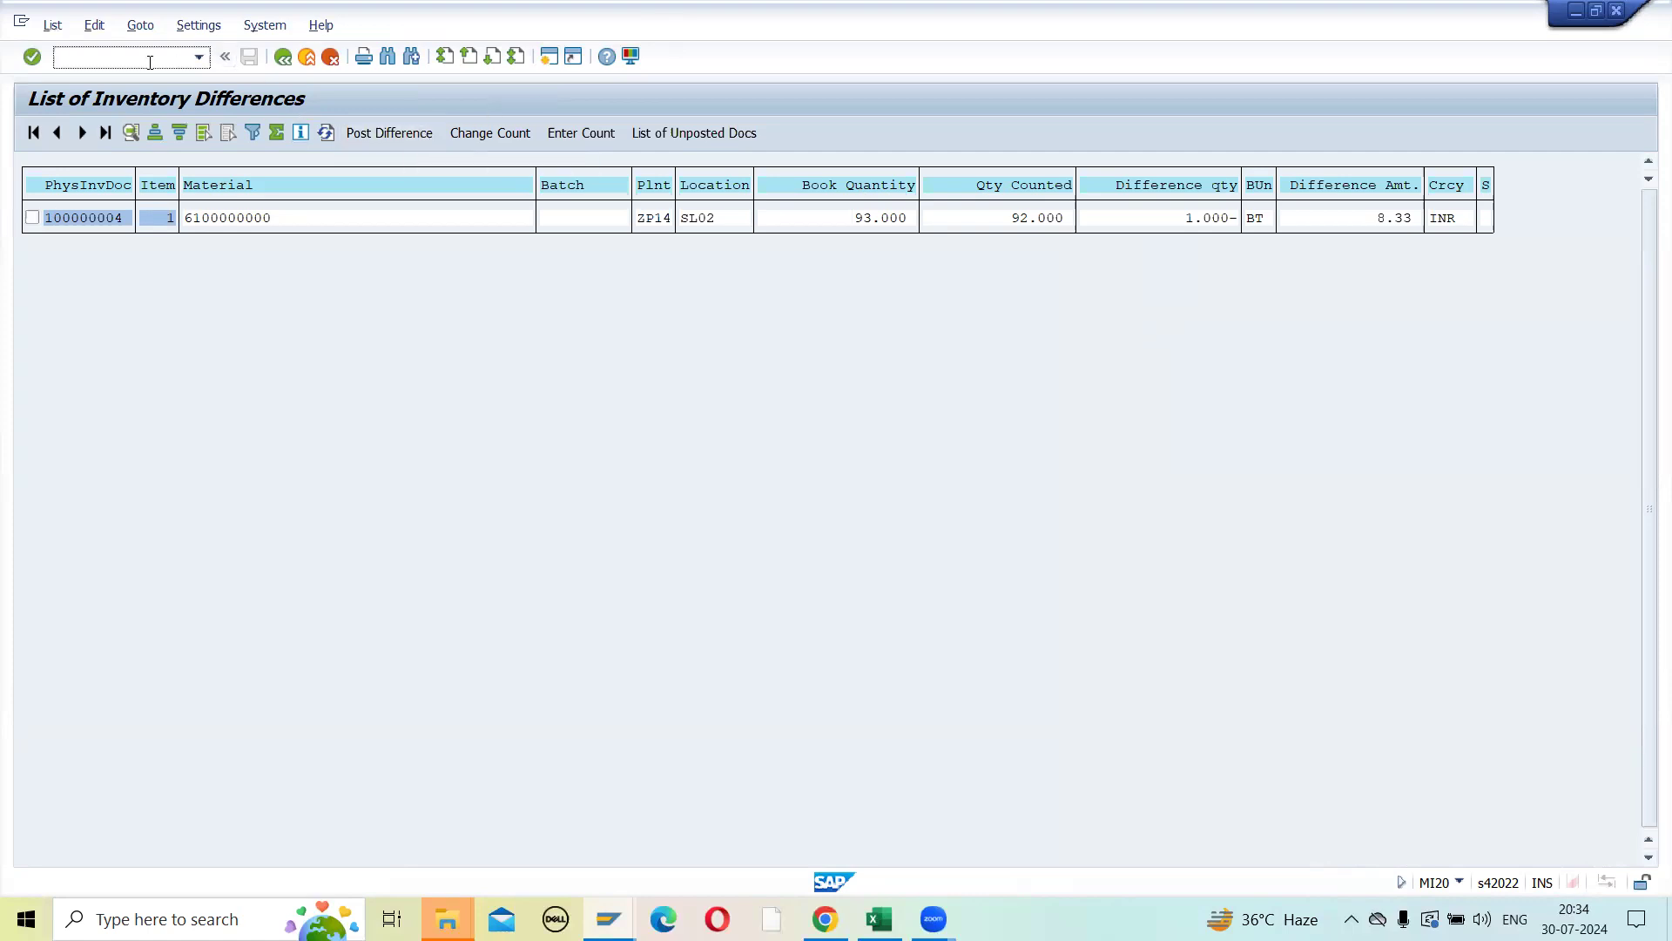
pyautogui.write('/NMI07')
pyautogui.click(367, 136)
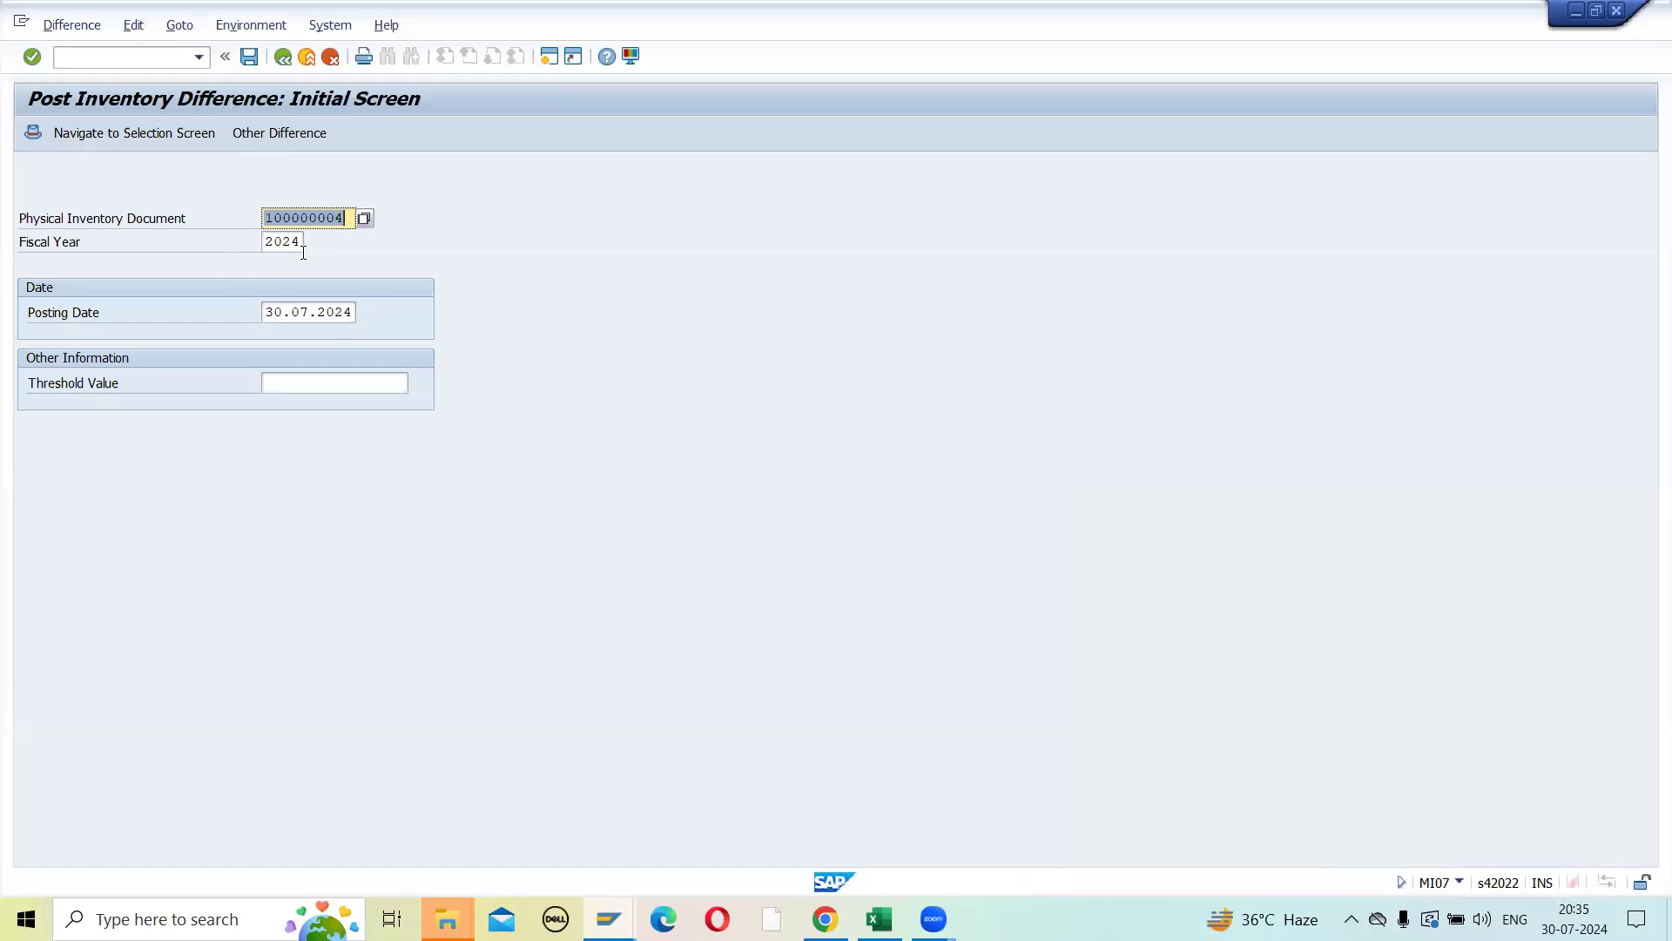
pyautogui.press('Return')
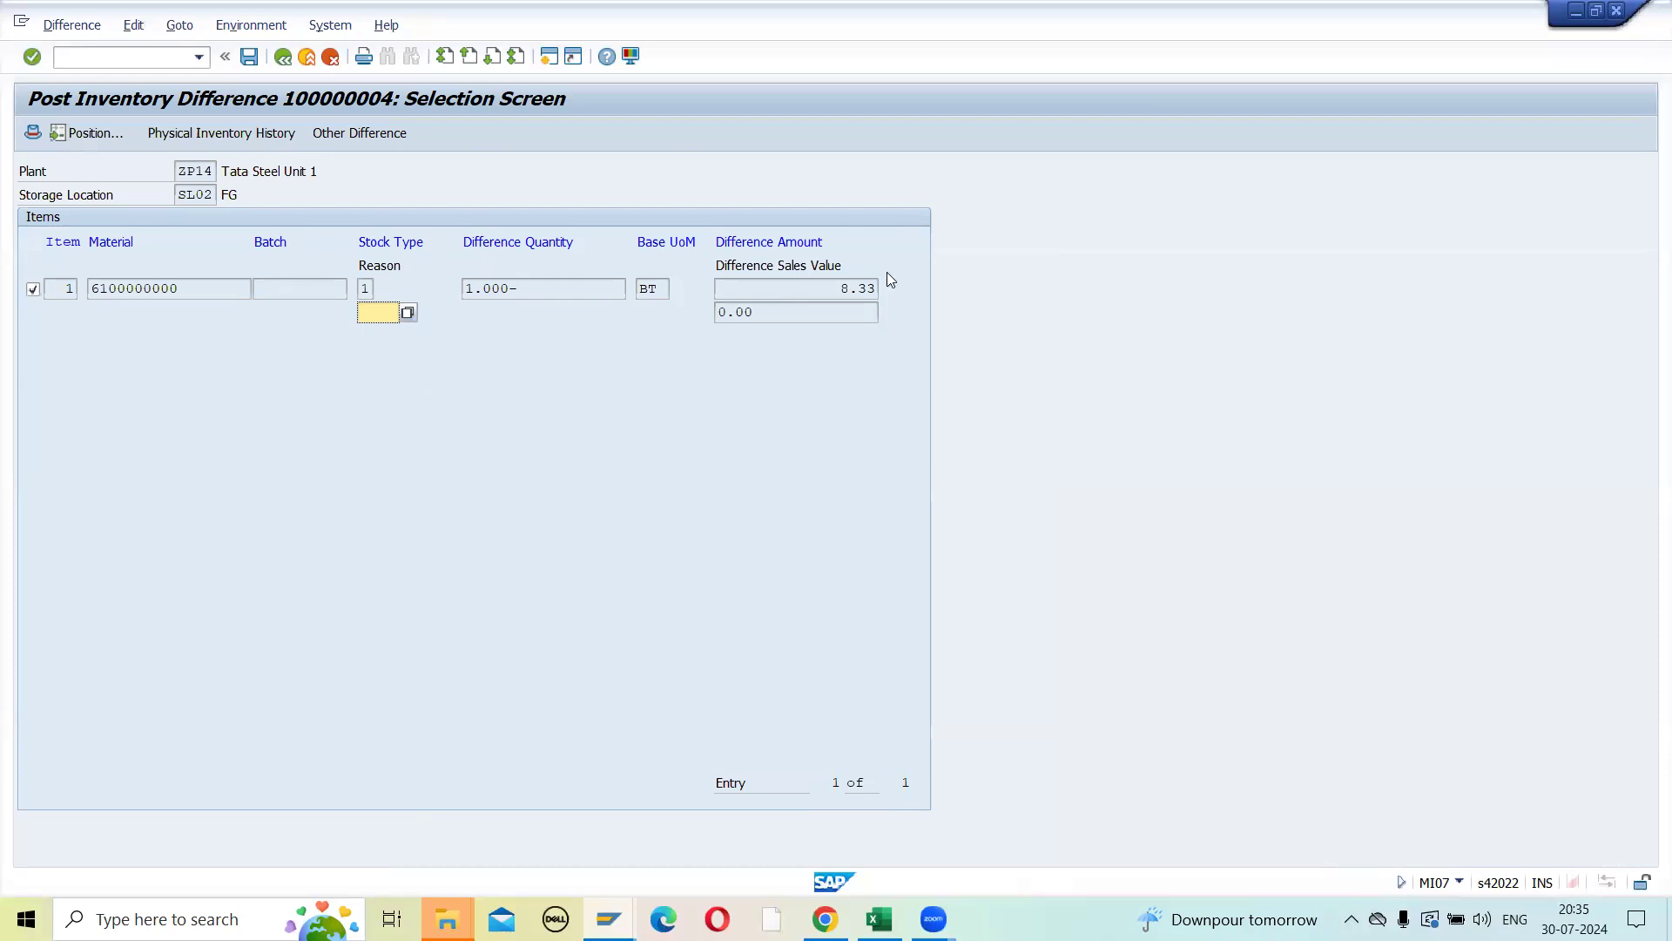
# - Set the difference reason of item 1 to 0003 Damaged for movement type 702
pyautogui.moveTo(832, 289); pyautogui.dragTo(894, 288)
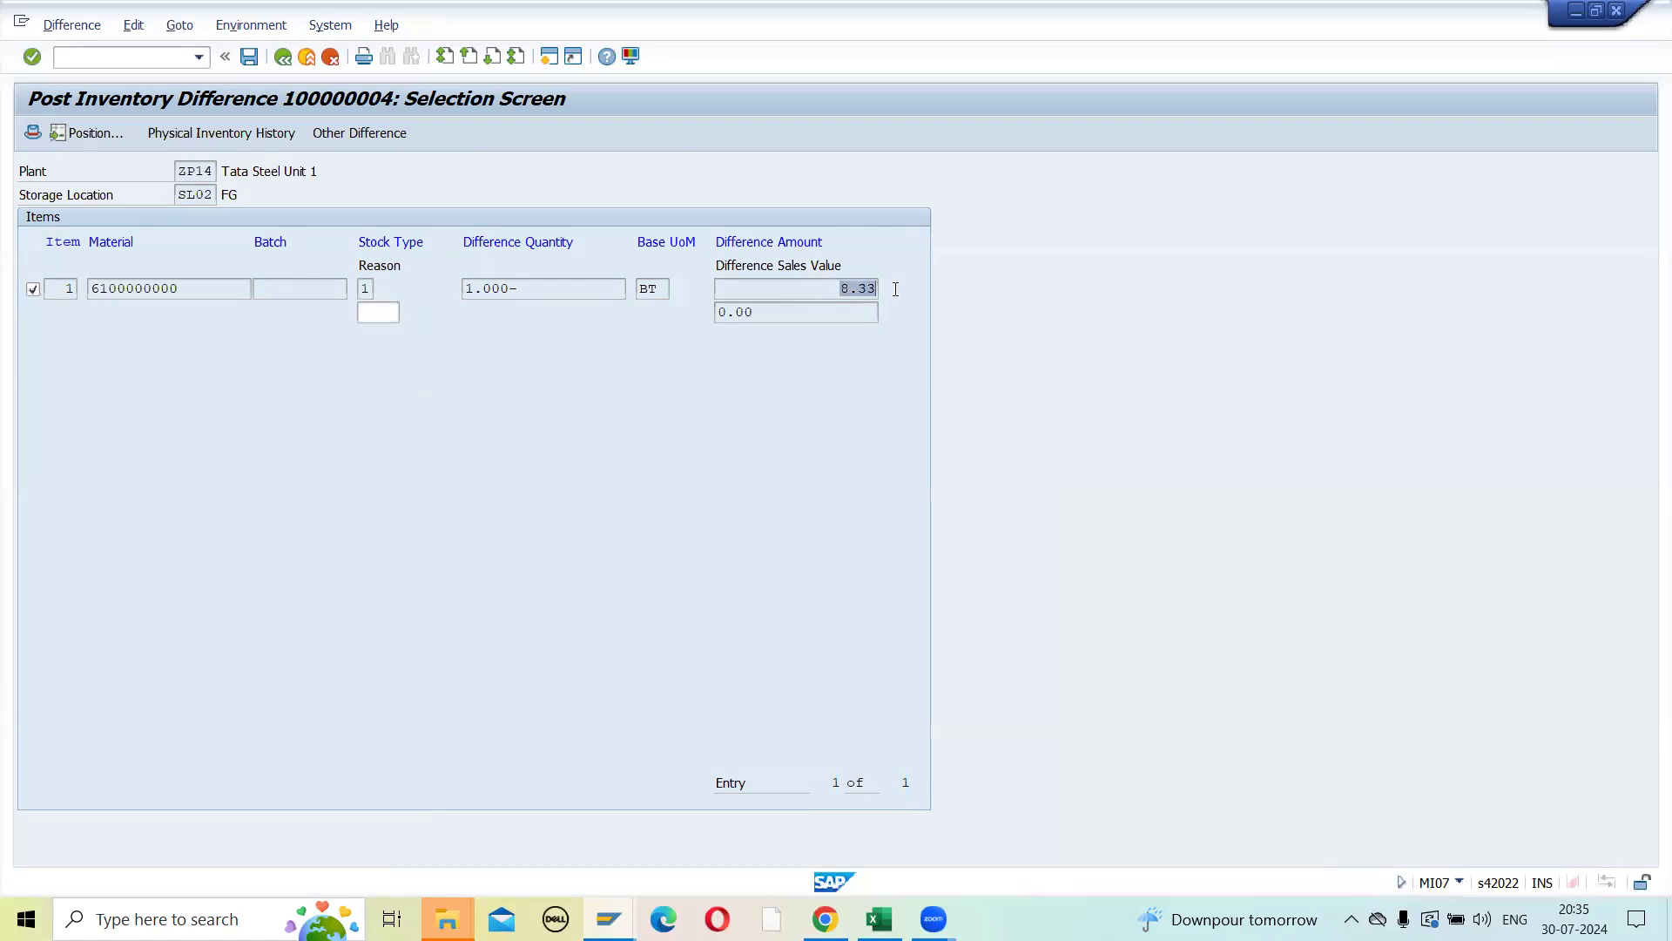
pyautogui.click(379, 313)
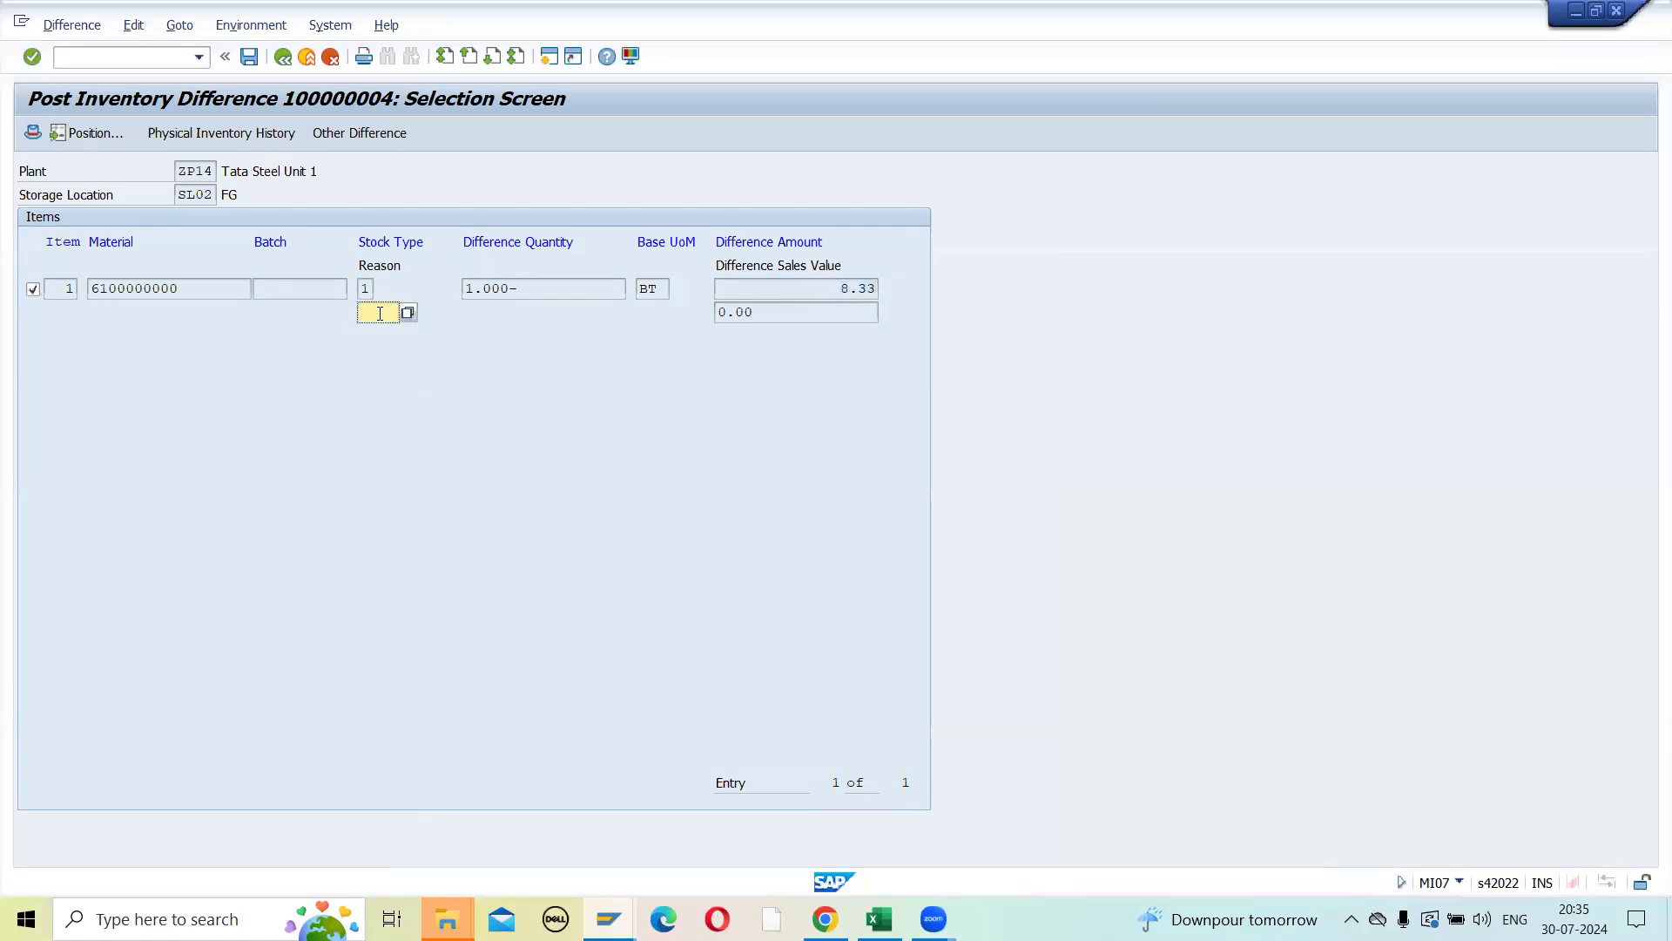
pyautogui.click(403, 314)
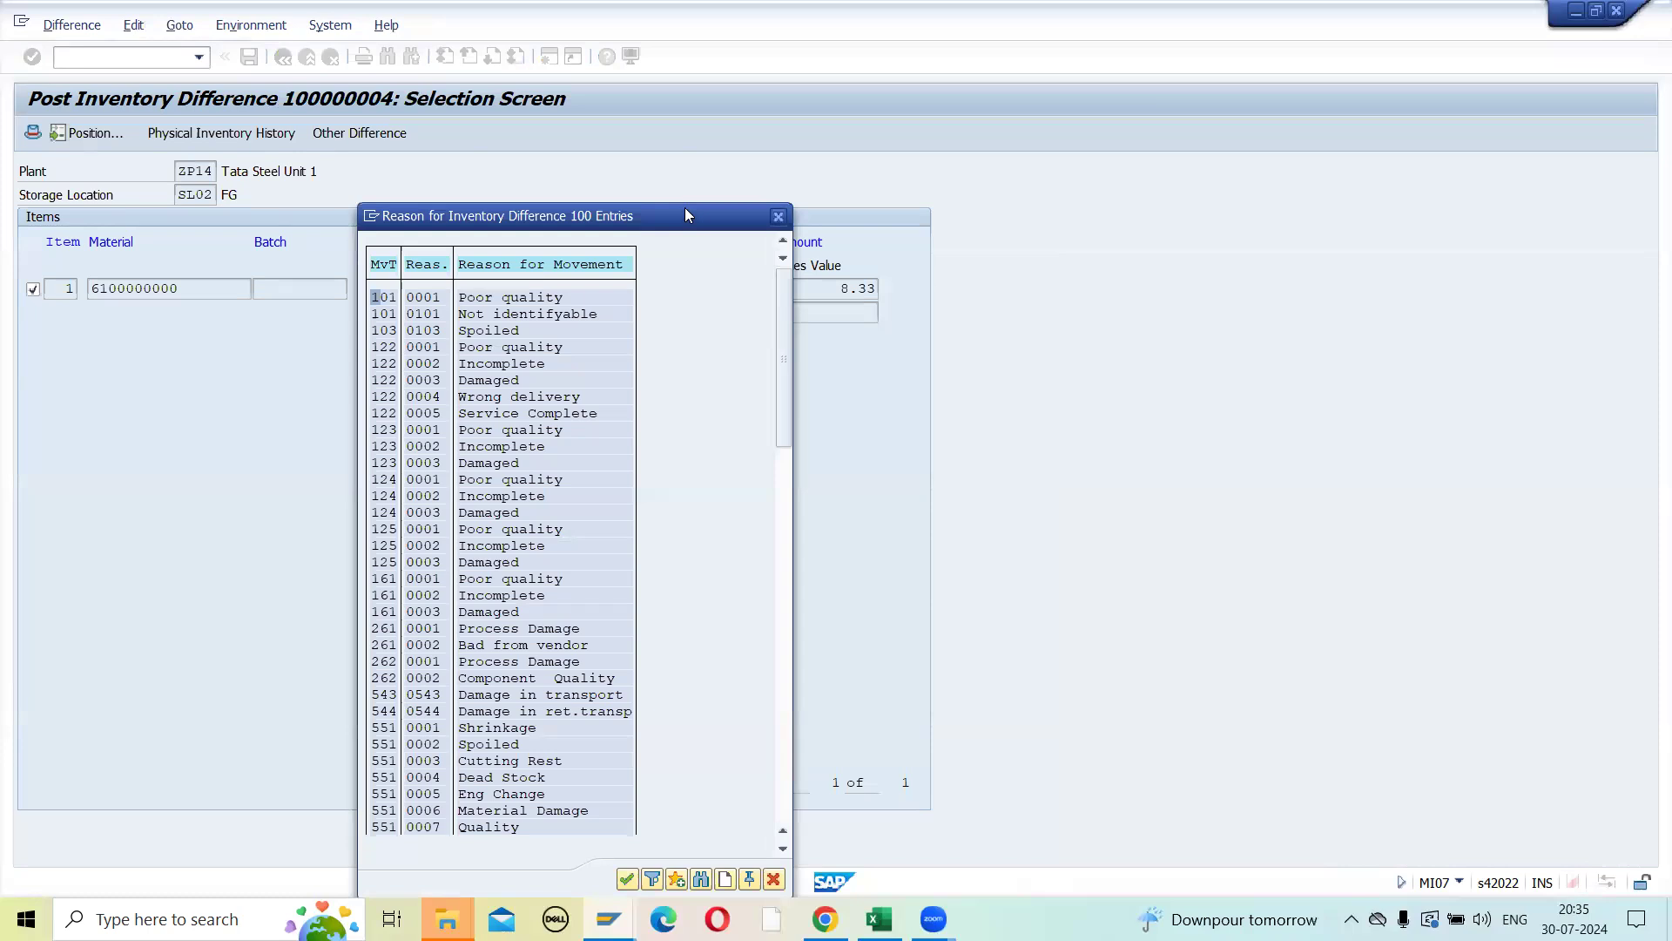
pyautogui.moveTo(685, 210); pyautogui.dragTo(1047, 143)
pyautogui.moveTo(1140, 339); pyautogui.dragTo(1127, 746)
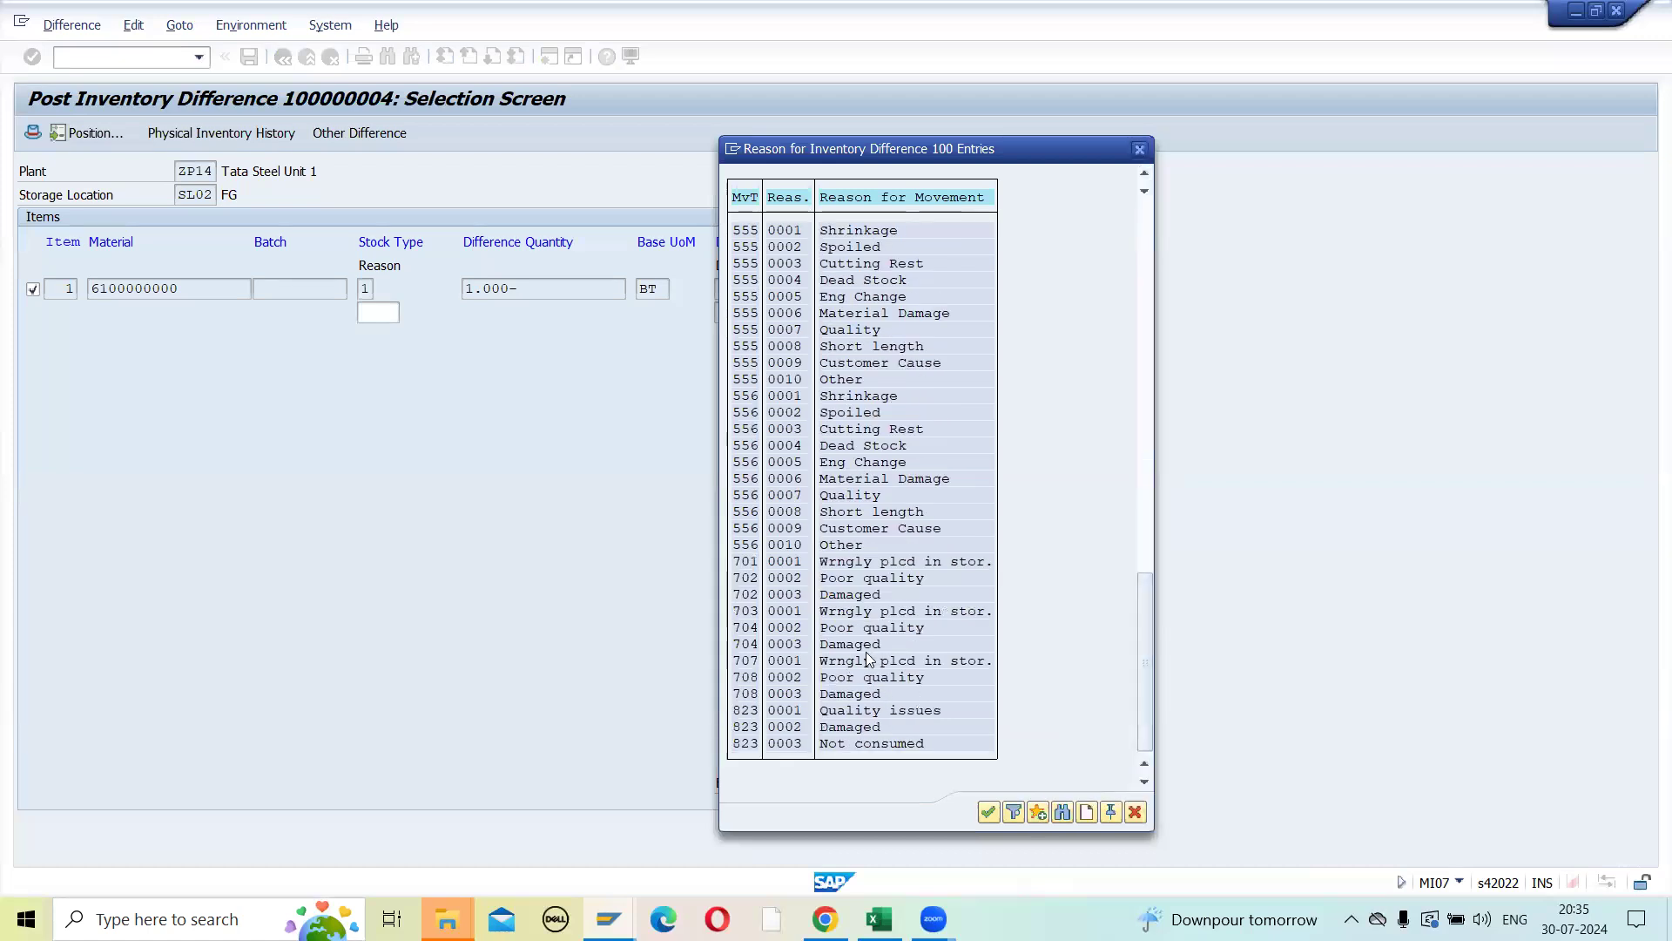
pyautogui.click(741, 597)
pyautogui.click(795, 580)
pyautogui.doubleClick(789, 593)
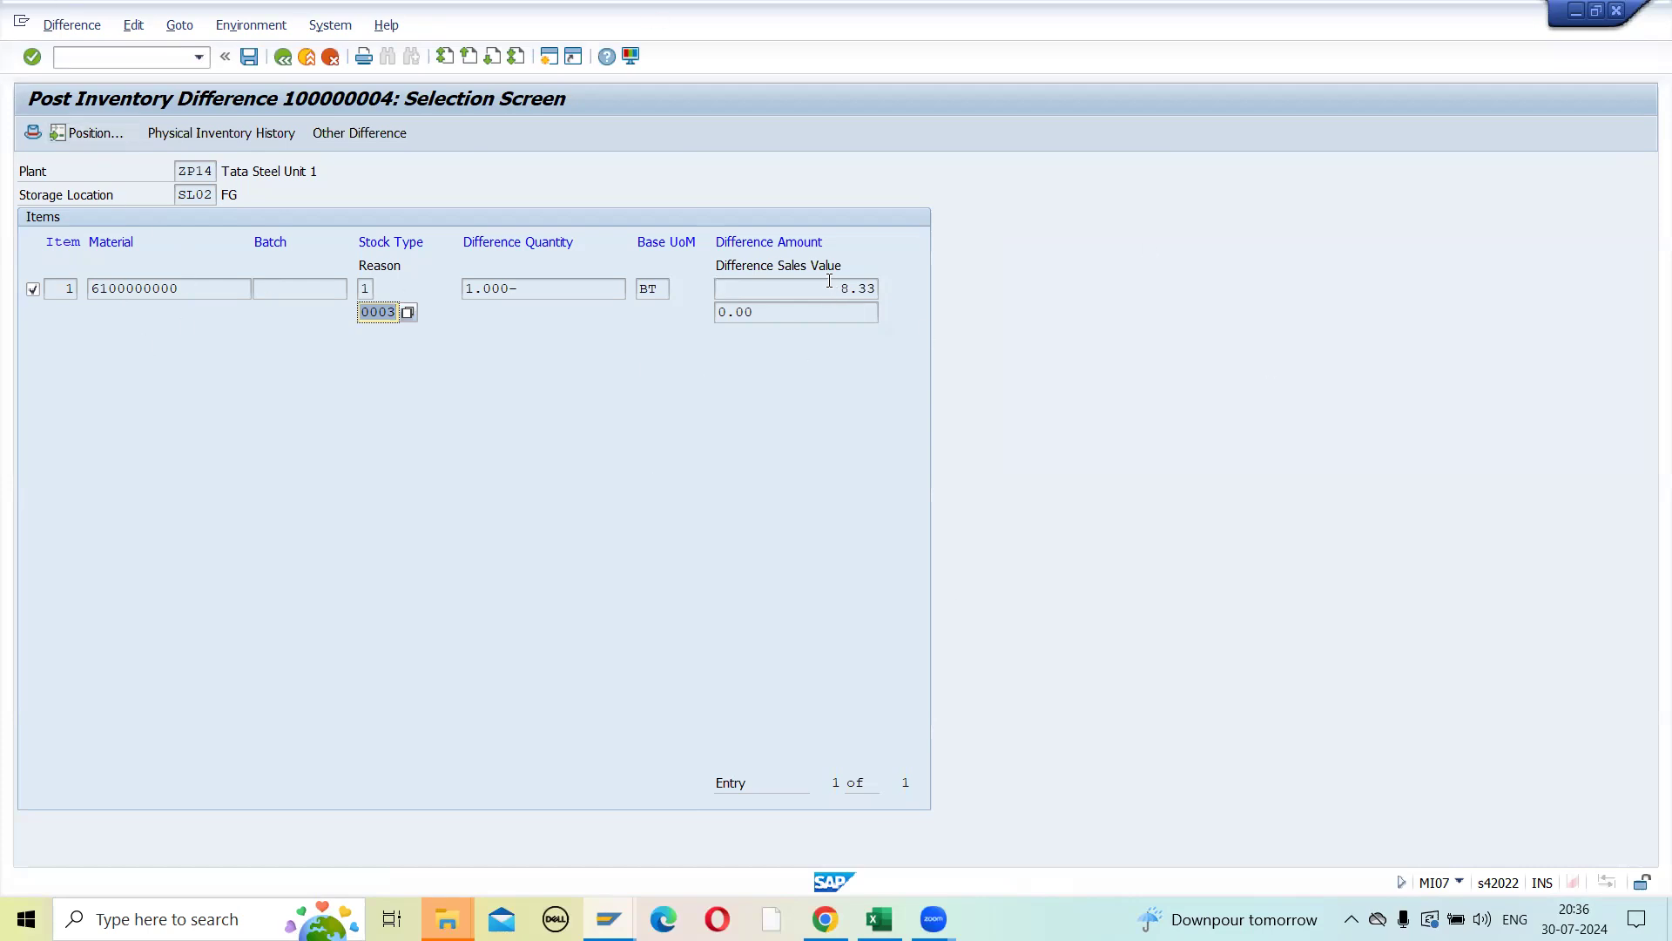
# - Review the difference amount and the item's physical inventory history, including quantities and the cycle-counting indicator's possible values, and return to the posting screen
pyautogui.moveTo(838, 288); pyautogui.dragTo(883, 291)
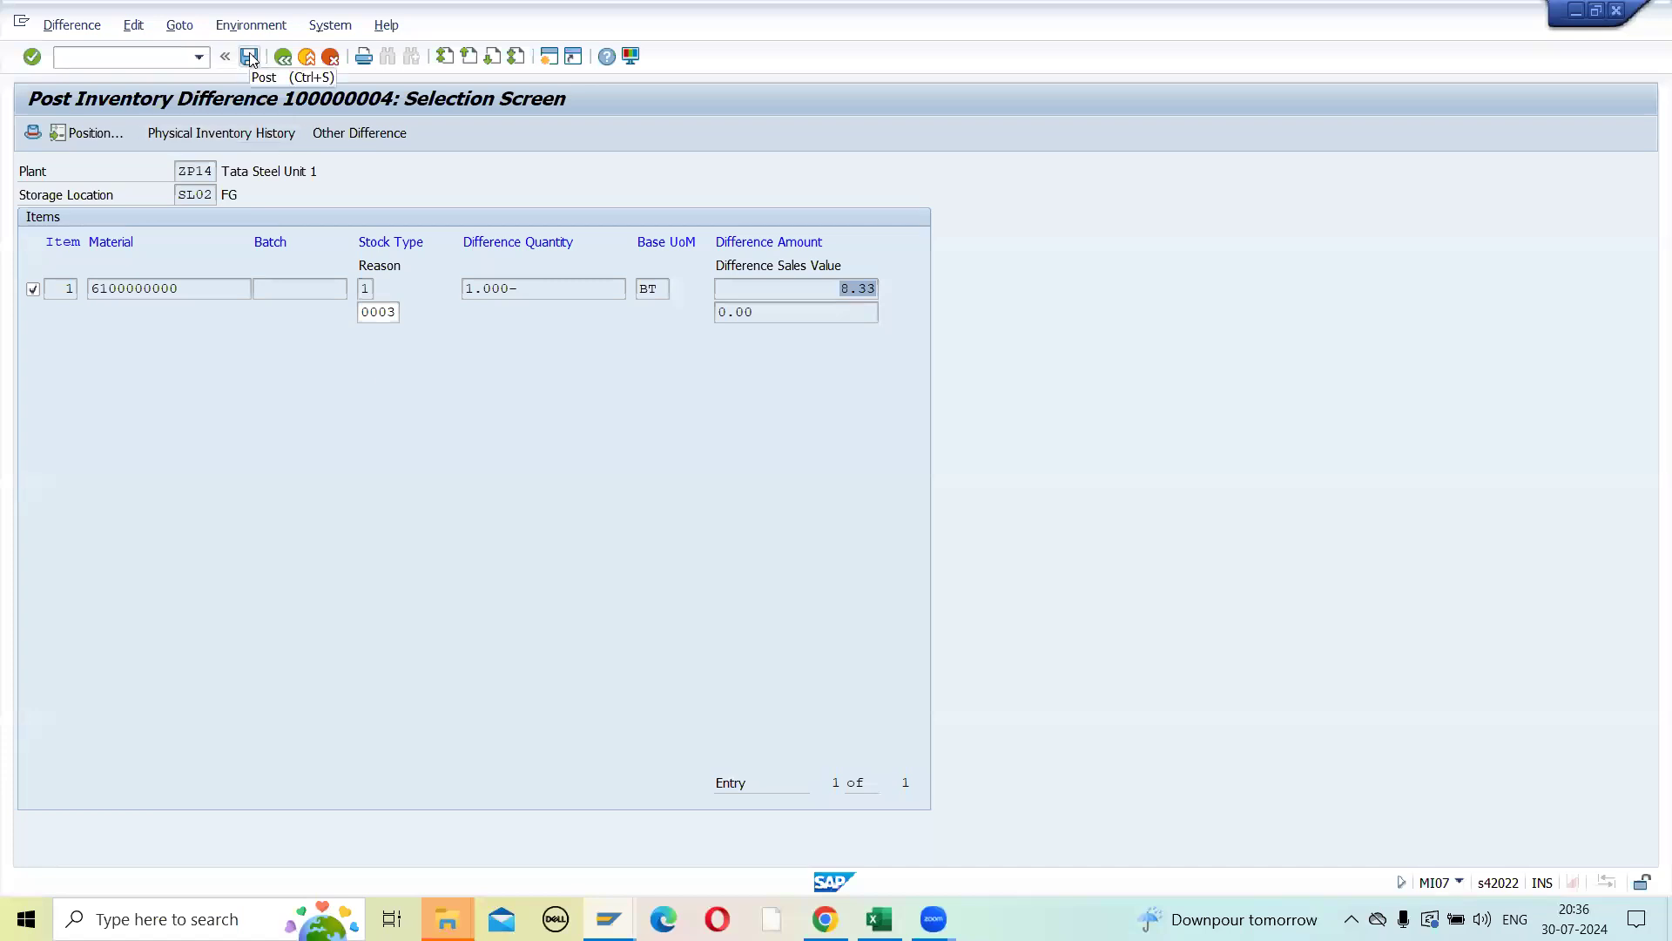
pyautogui.click(202, 134)
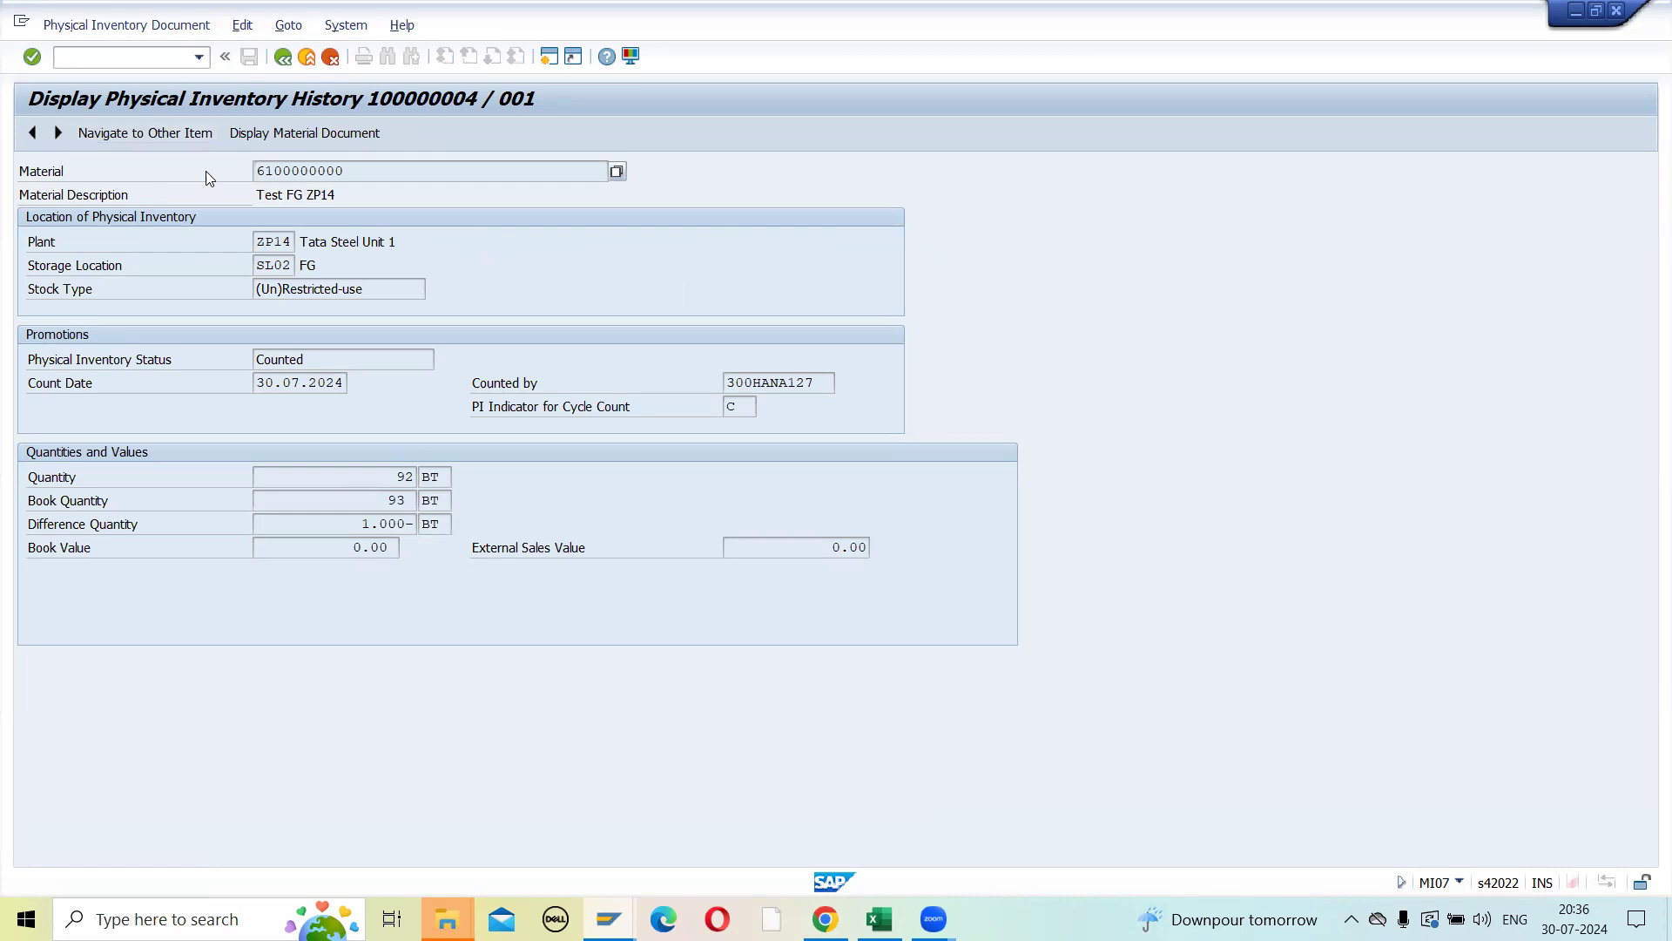
pyautogui.moveTo(393, 477); pyautogui.dragTo(413, 478)
pyautogui.moveTo(381, 504); pyautogui.dragTo(411, 508)
pyautogui.click(736, 406)
pyautogui.click(764, 406)
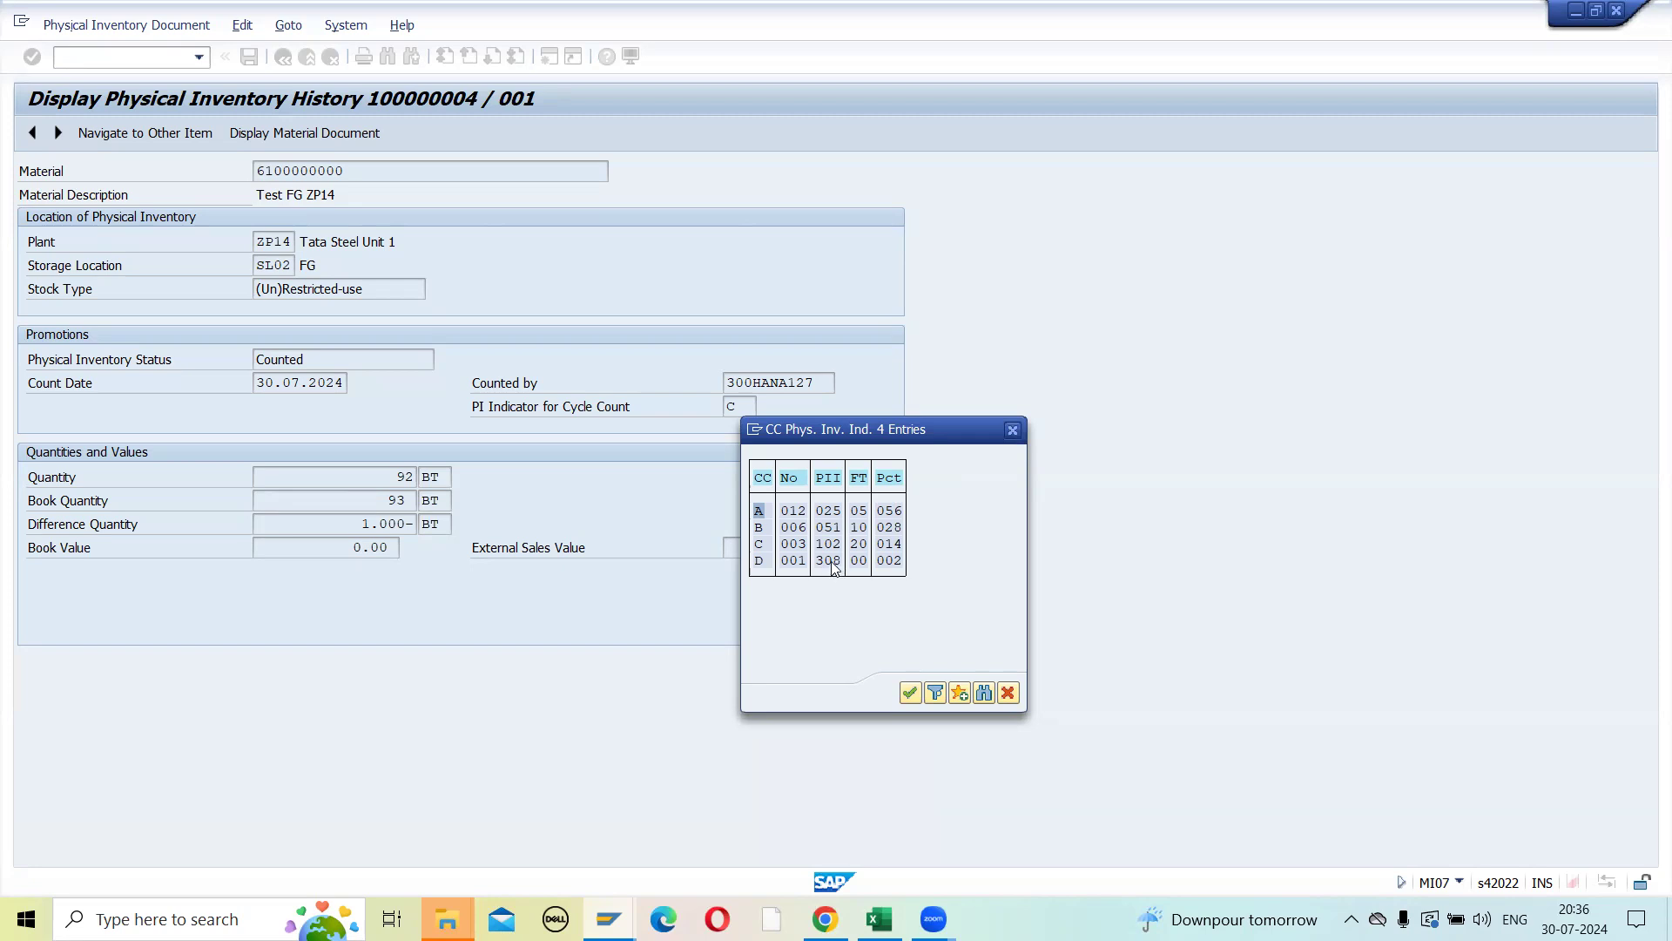
pyautogui.click(1012, 430)
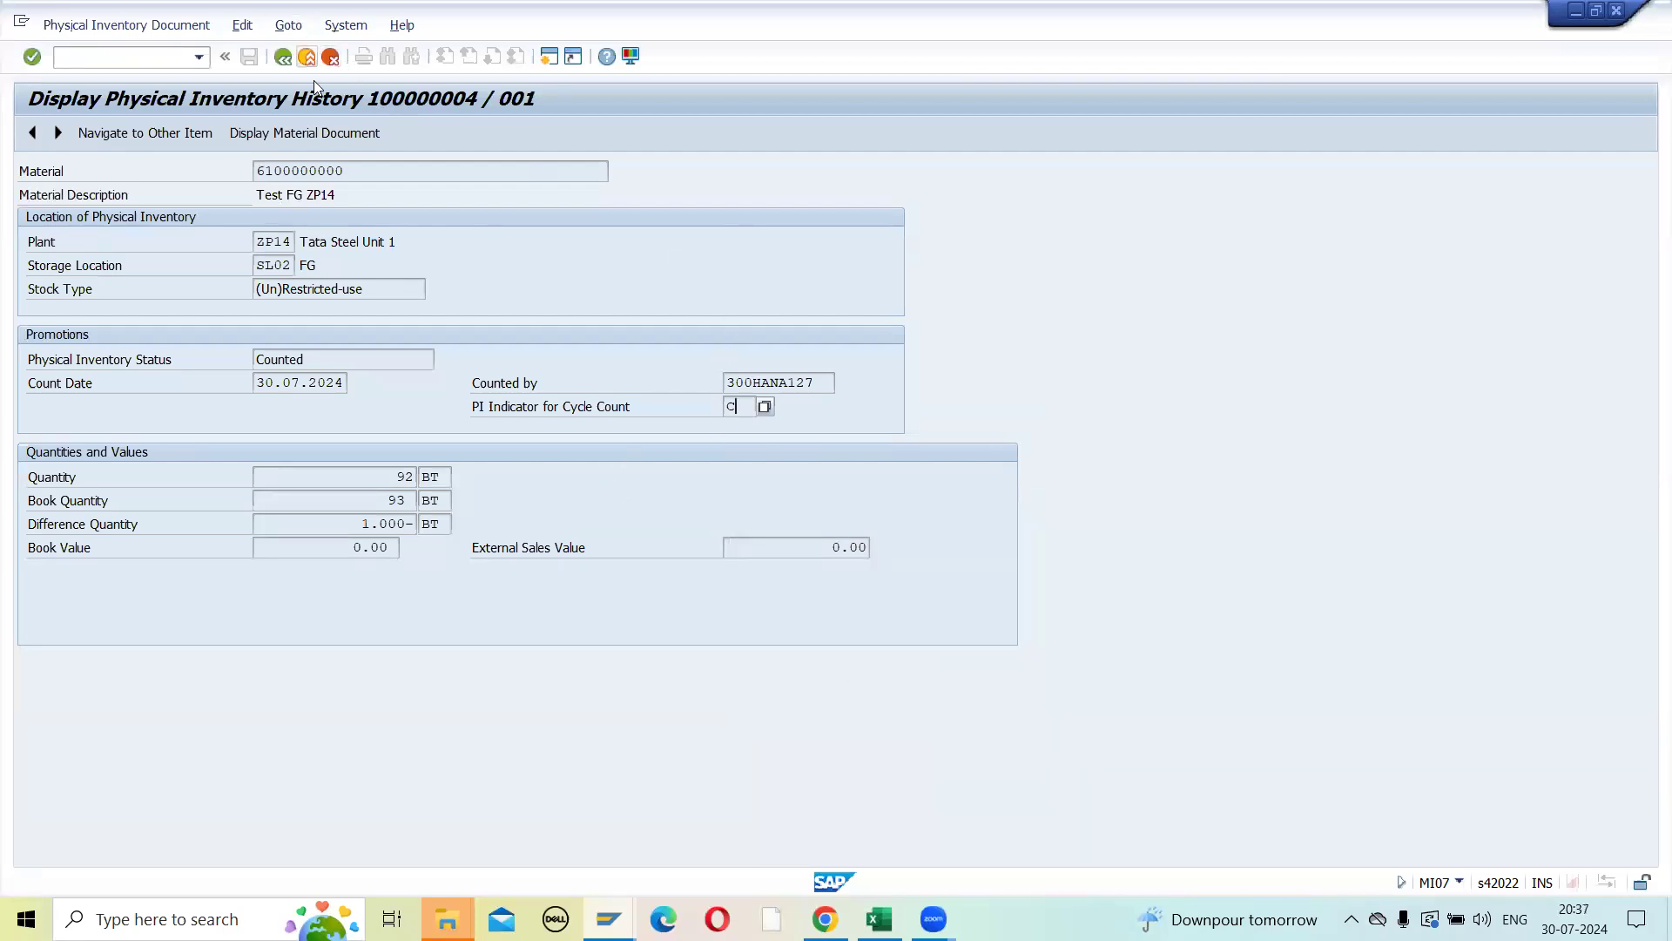
pyautogui.click(283, 58)
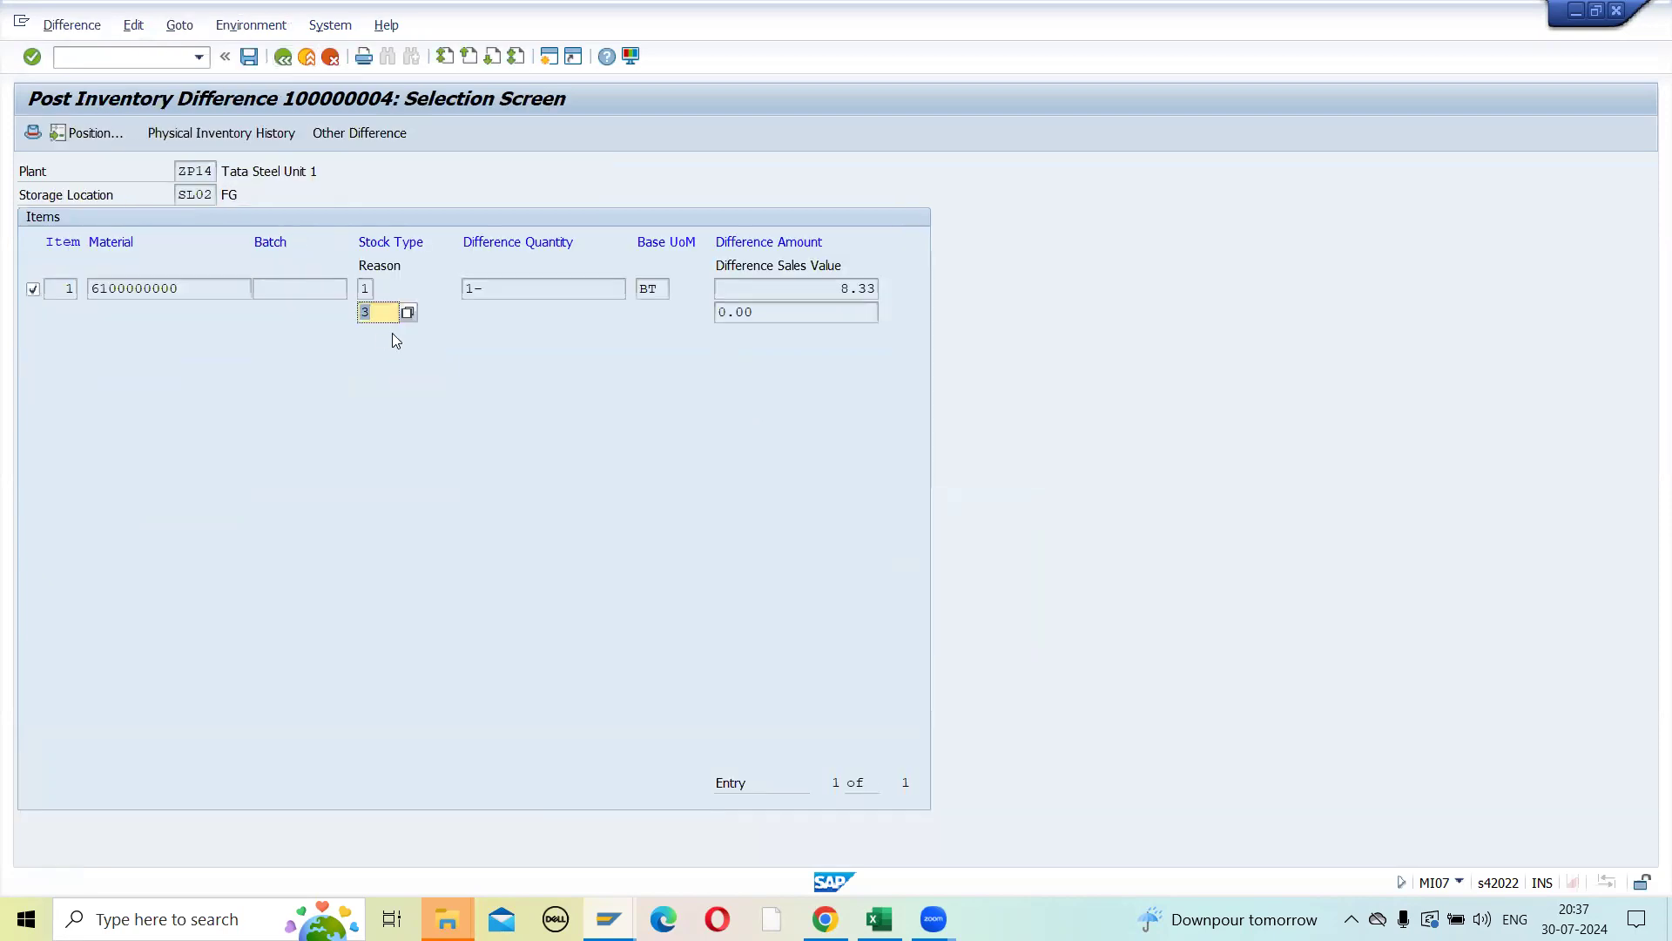
pyautogui.click(248, 58)
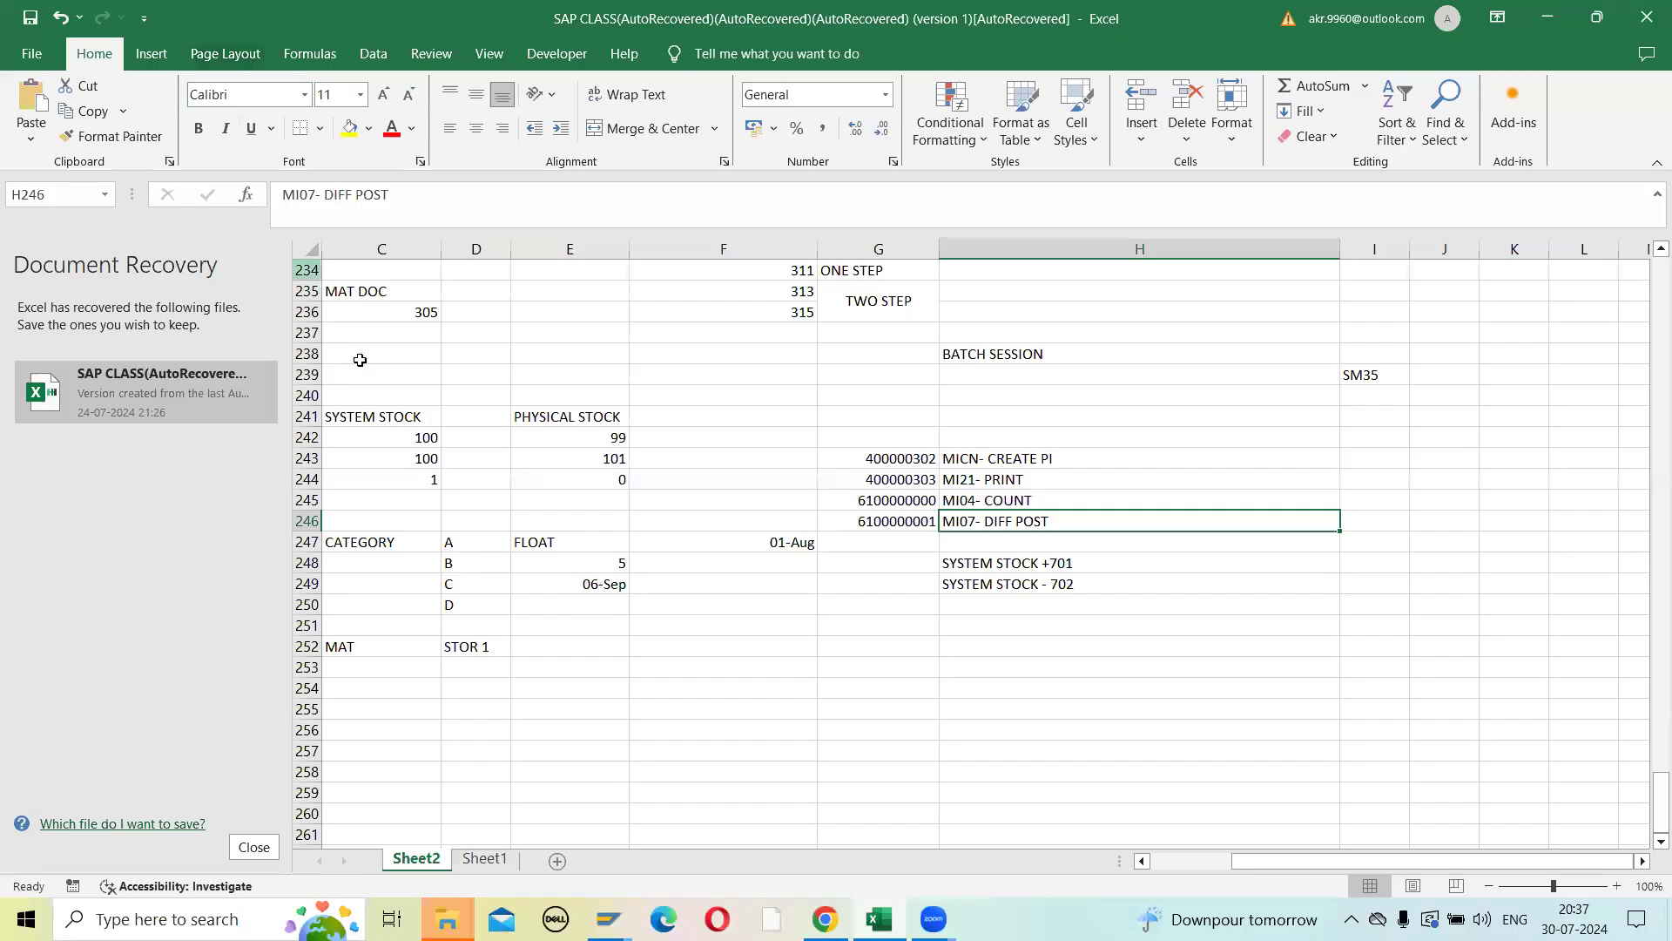
pyautogui.hotkey('alt', 'Tab')
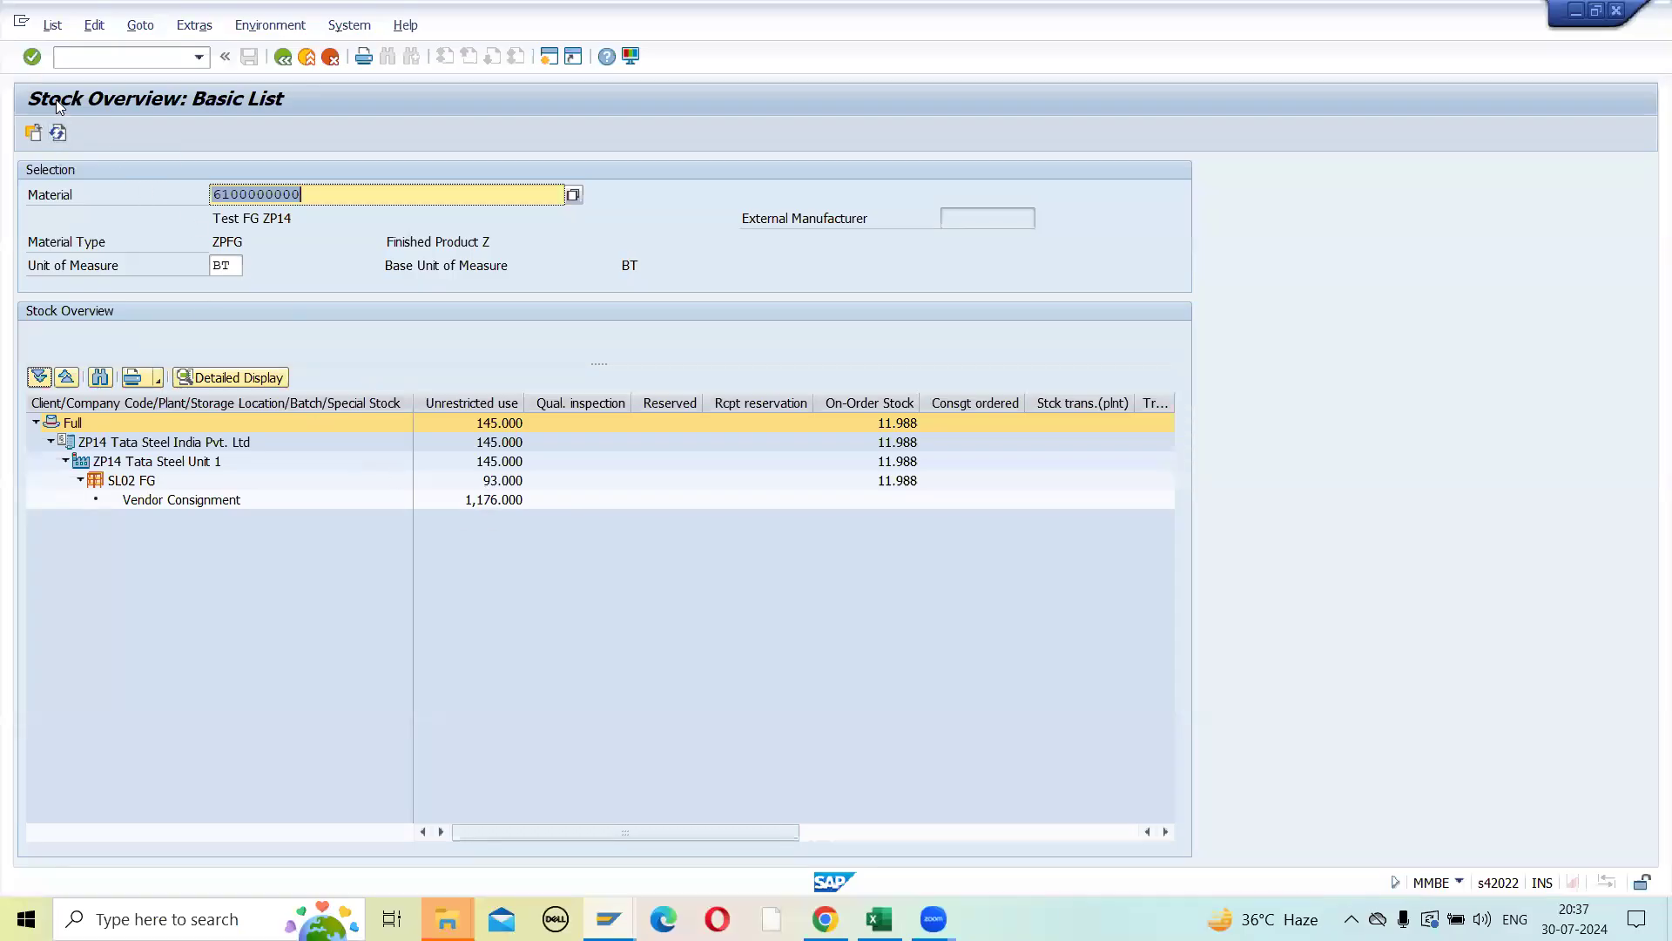
pyautogui.click(59, 132)
pyautogui.moveTo(879, 919)
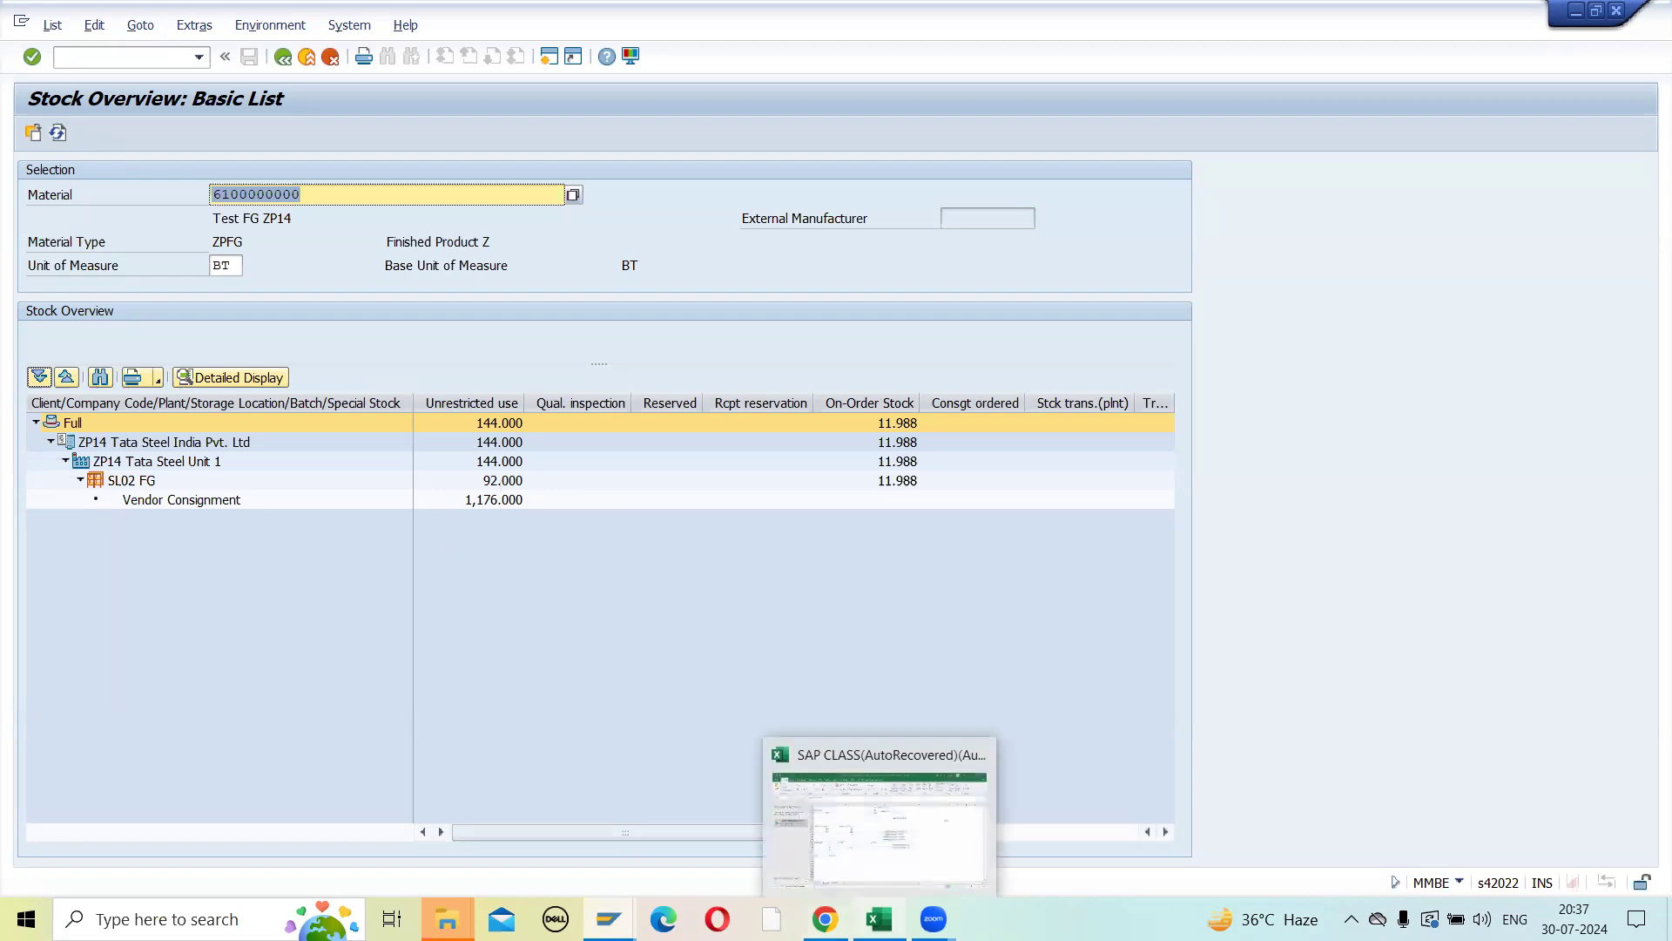
pyautogui.click(859, 866)
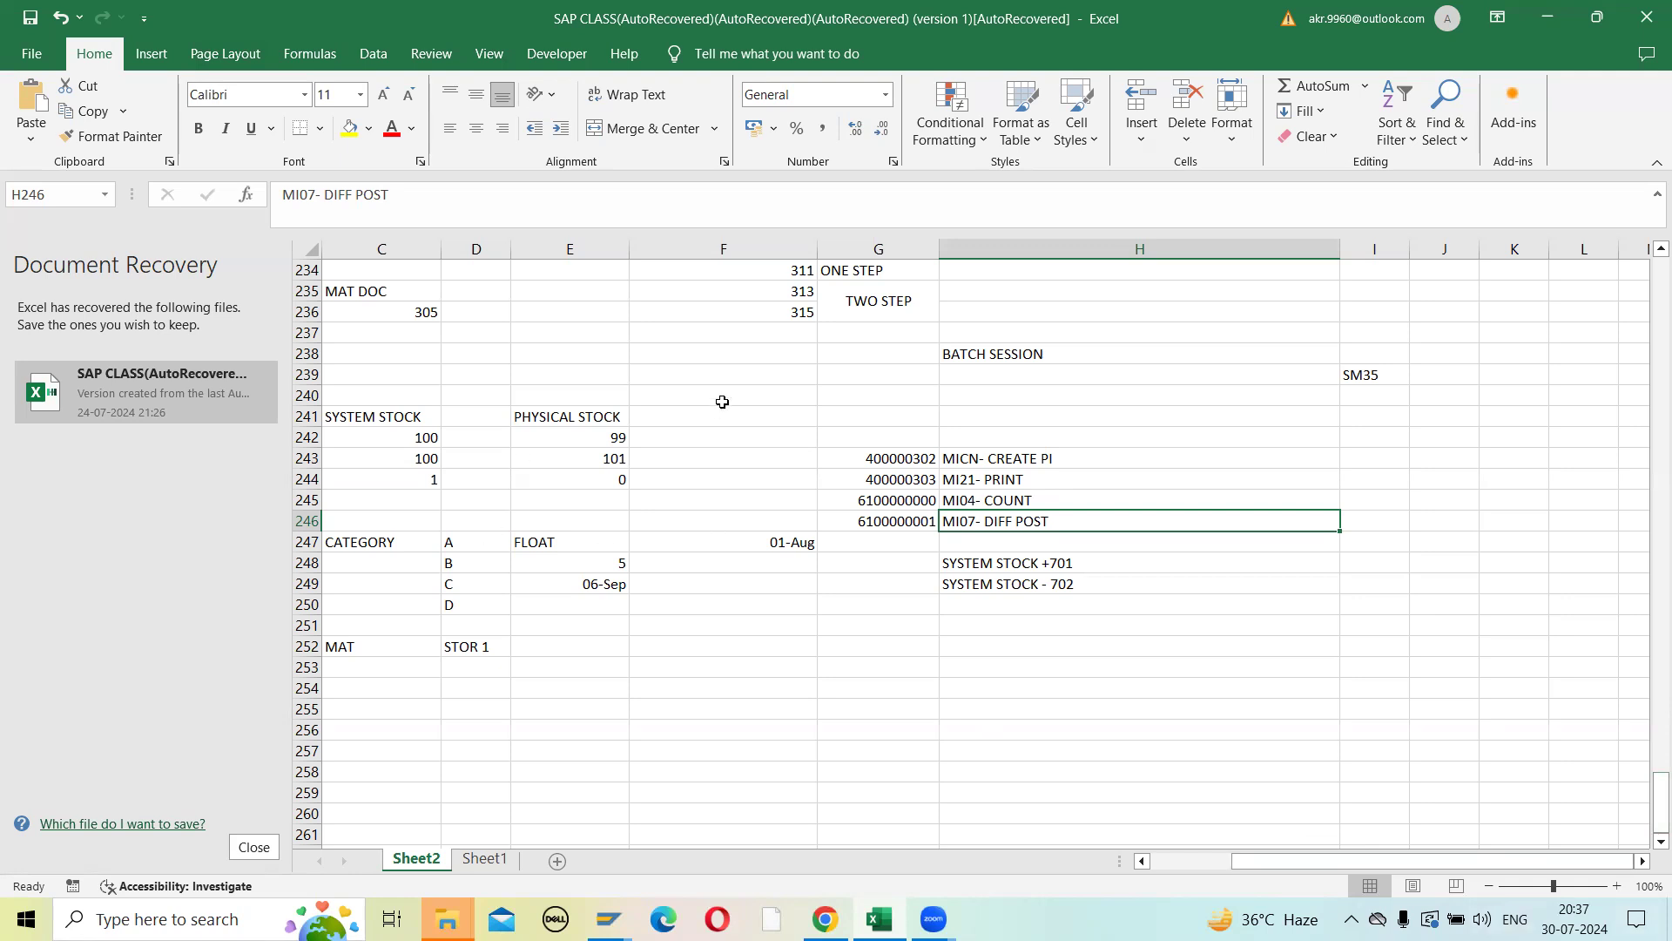
# - Enter MI01 in cell I243, beside the MICN- CREATE PI note
pyautogui.click(761, 676)
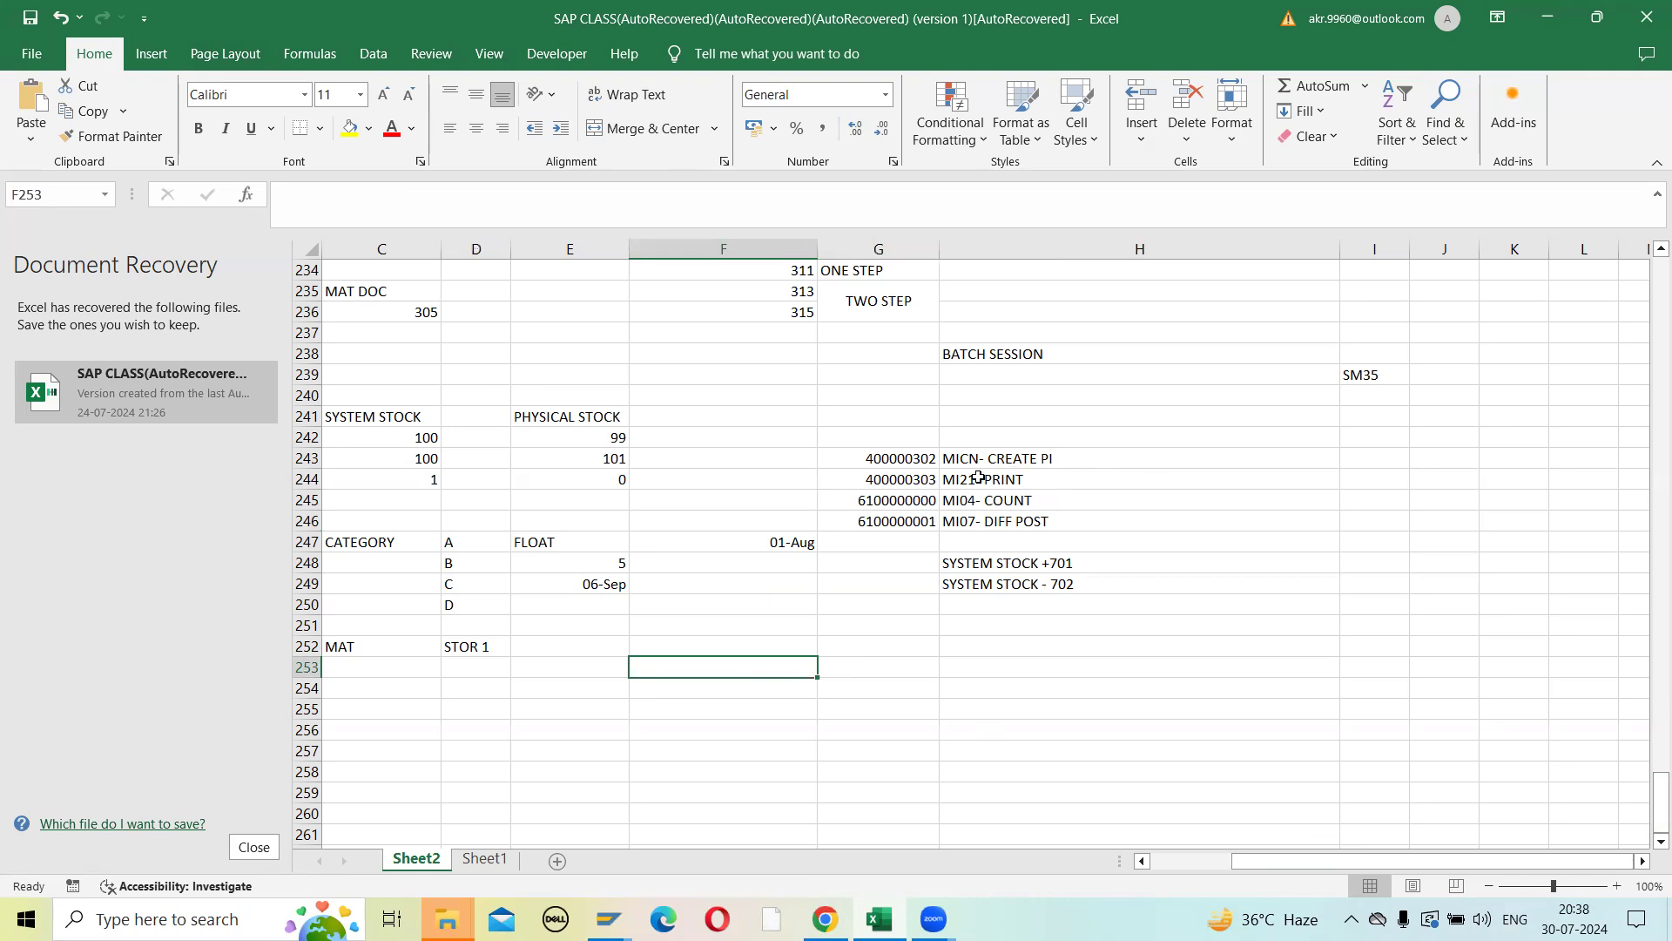
pyautogui.moveTo(978, 477); pyautogui.dragTo(994, 519)
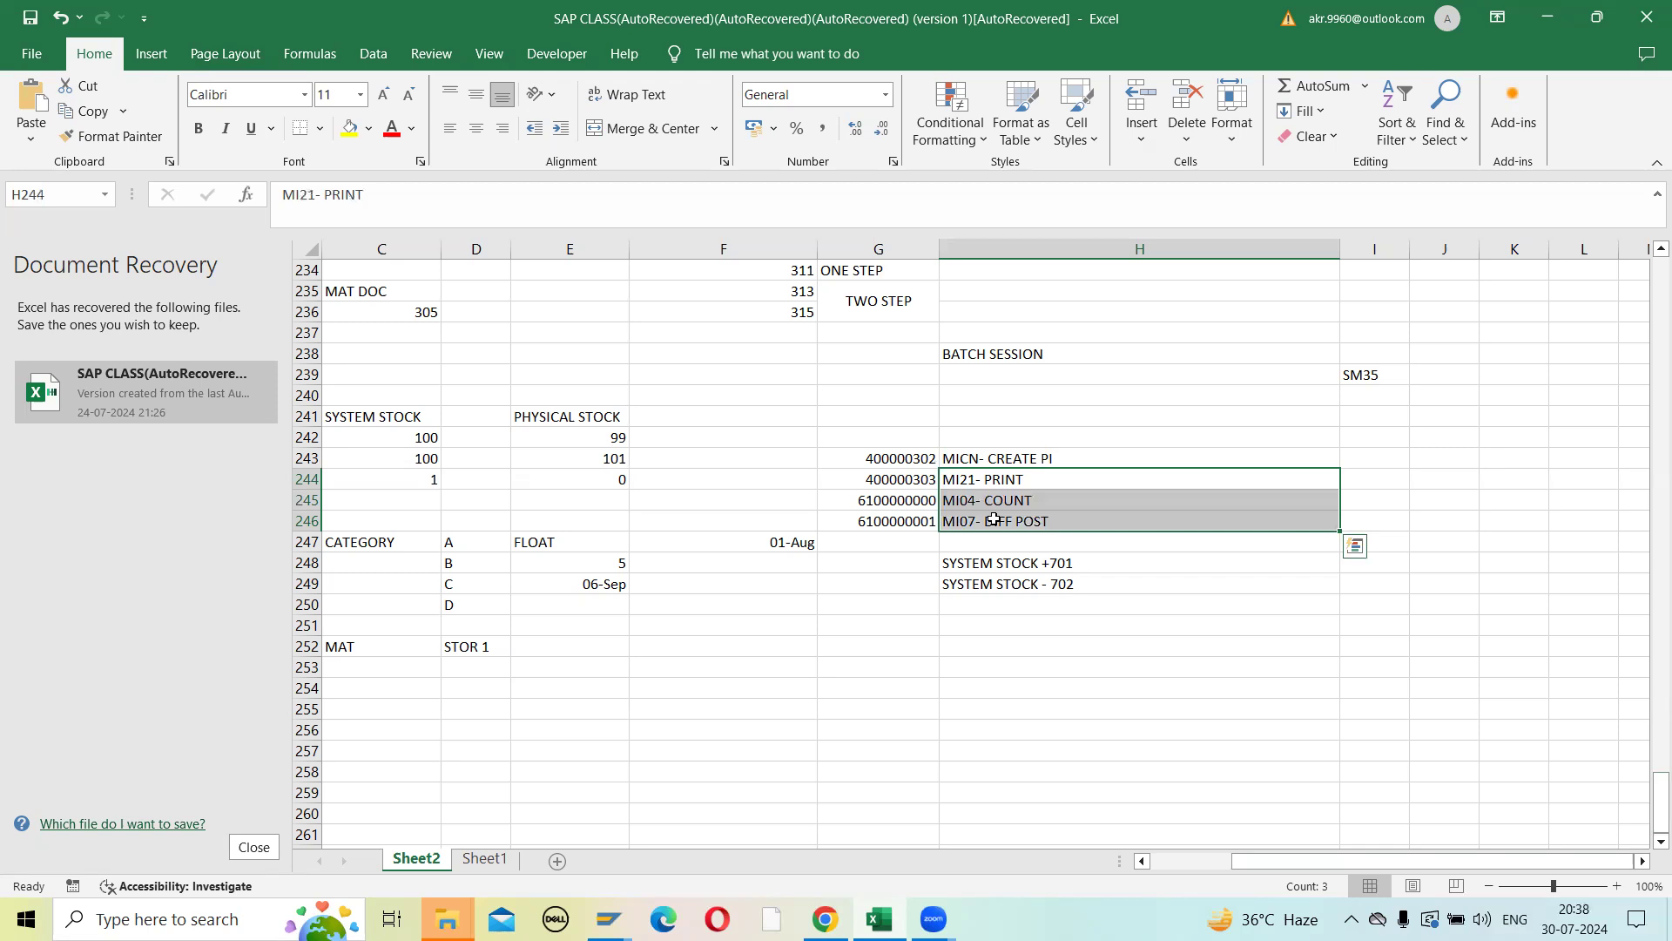
pyautogui.click(1358, 459)
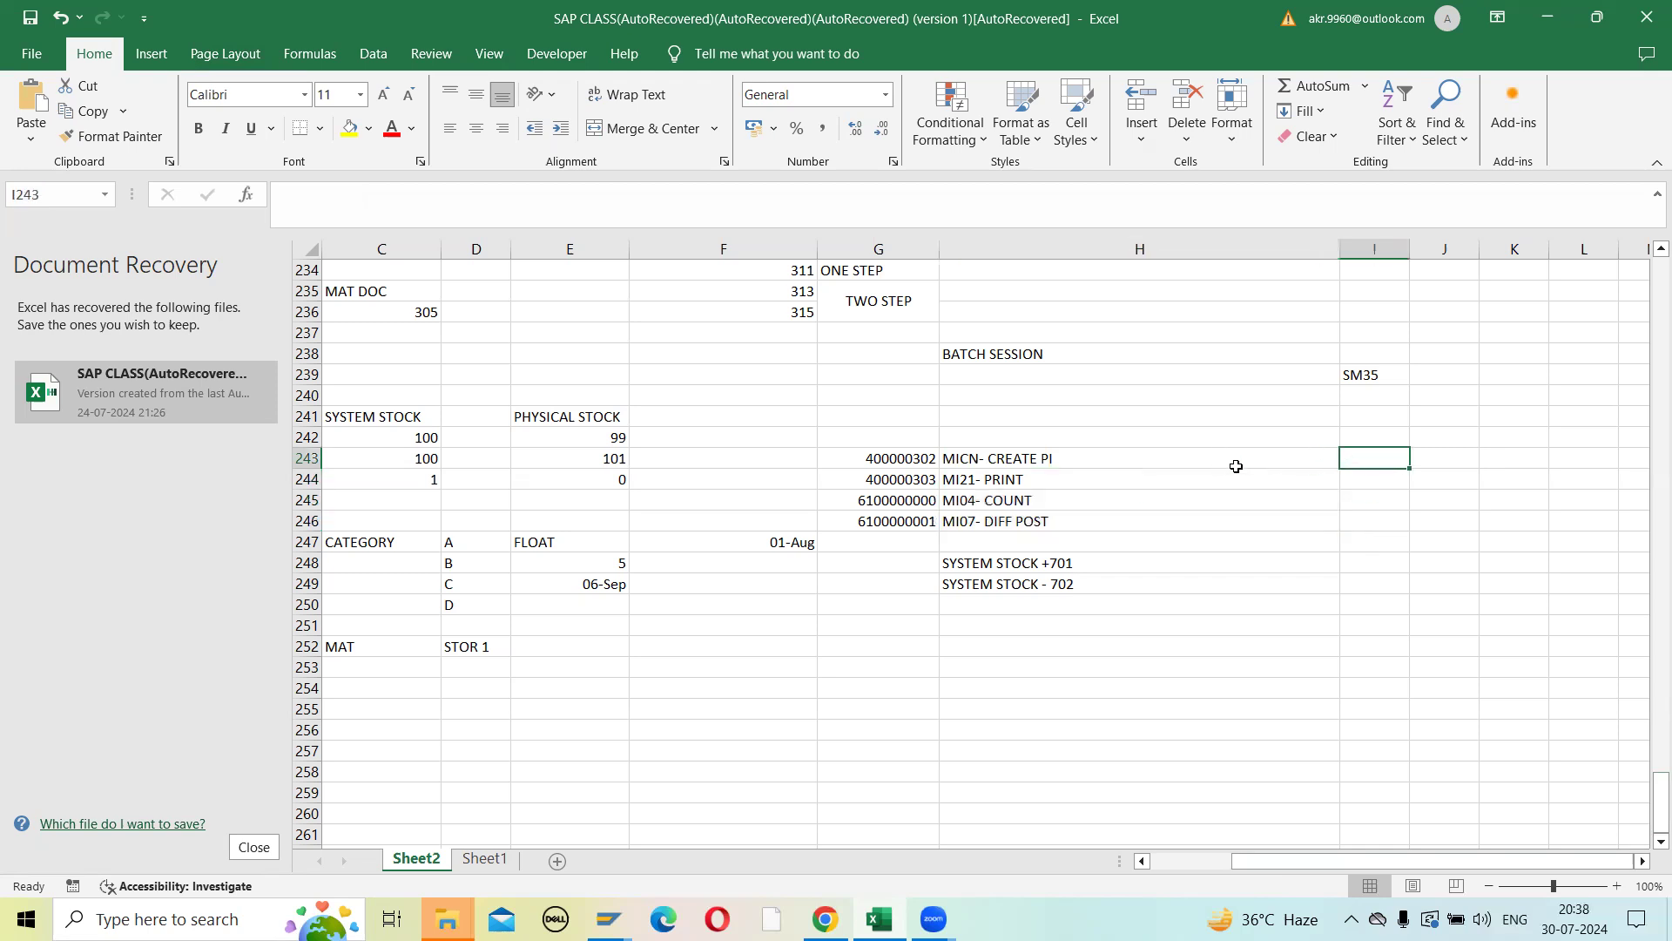
pyautogui.write('MI0')
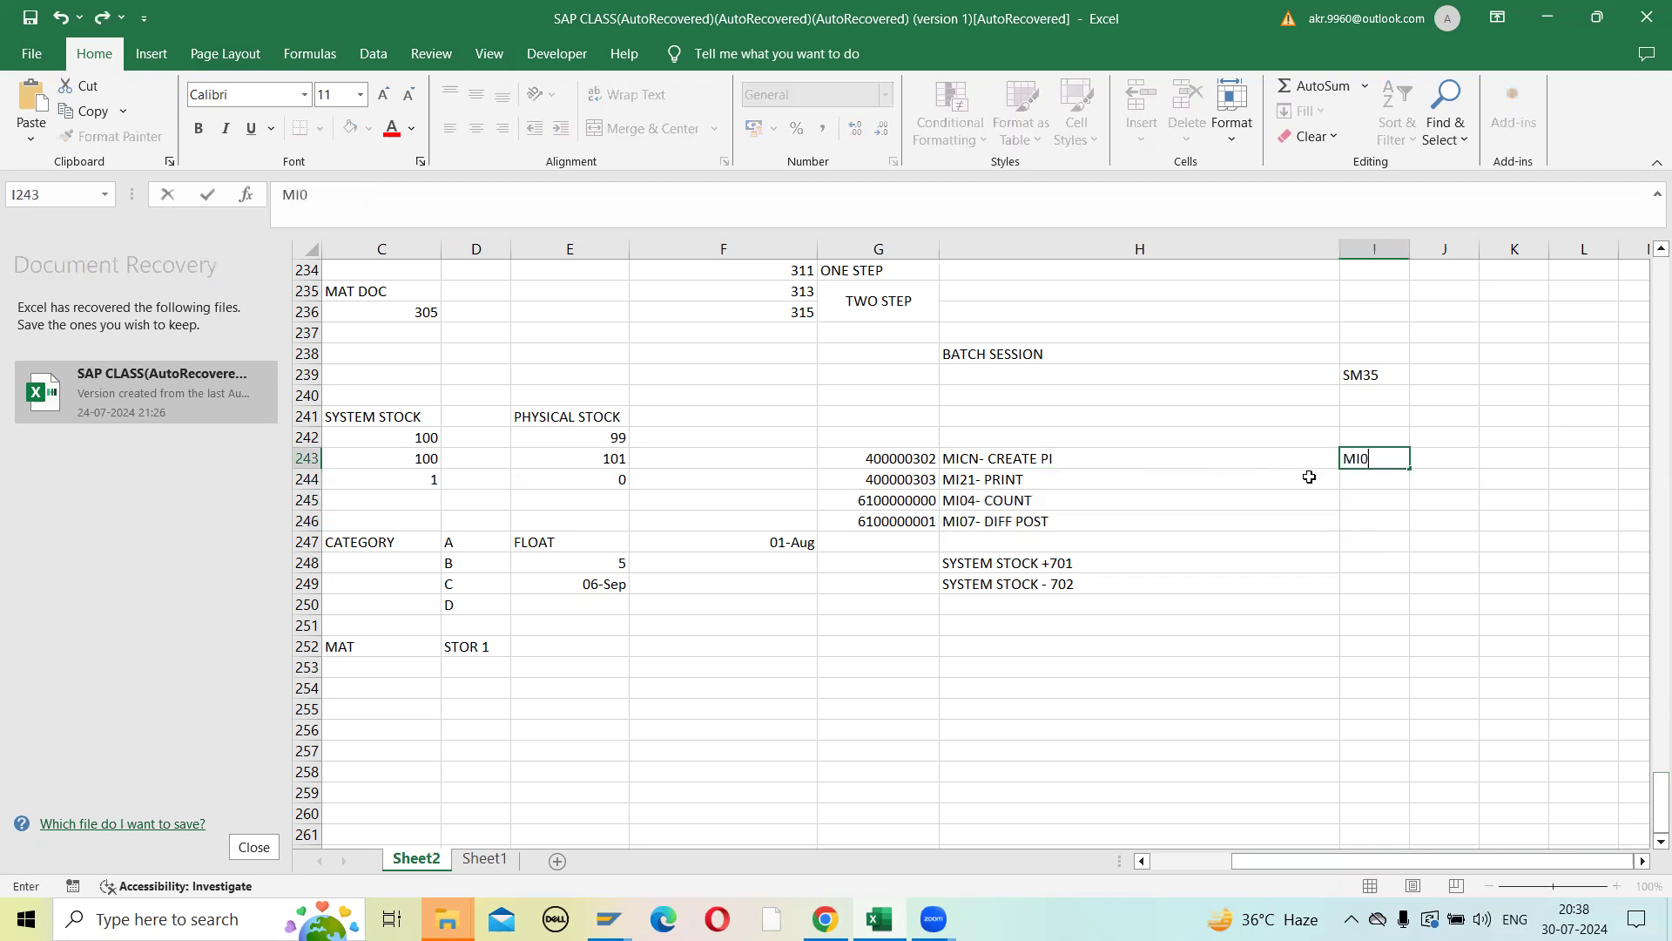
pyautogui.write('1')
pyautogui.press('Return')
pyautogui.press('Up')
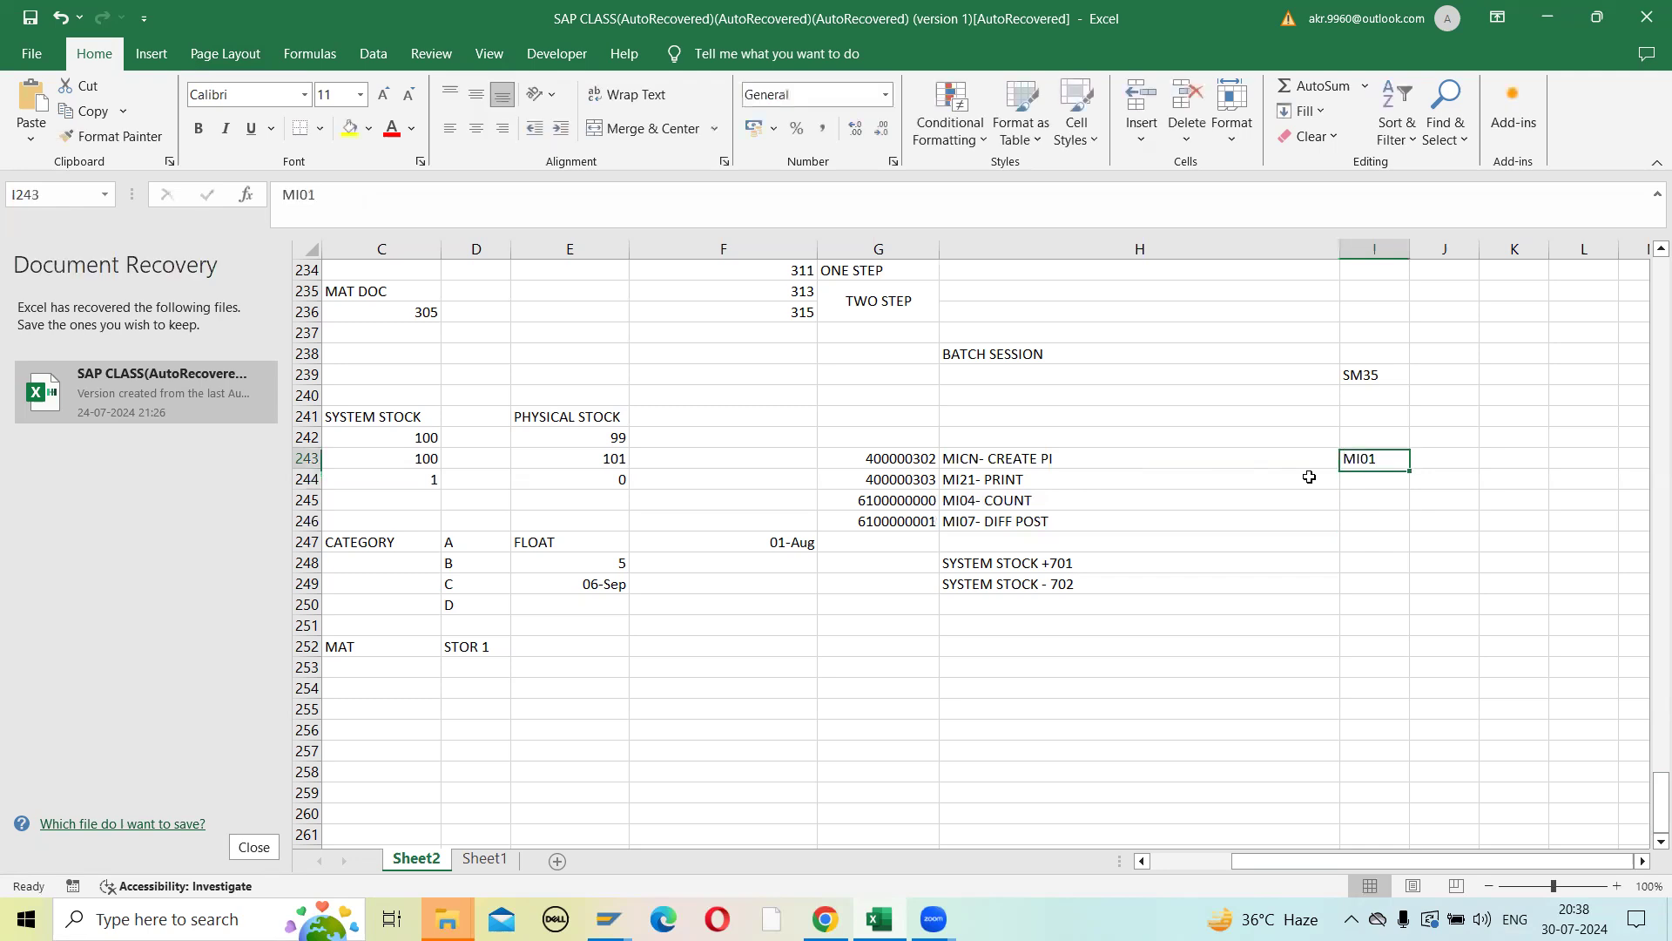
pyautogui.press('Left')
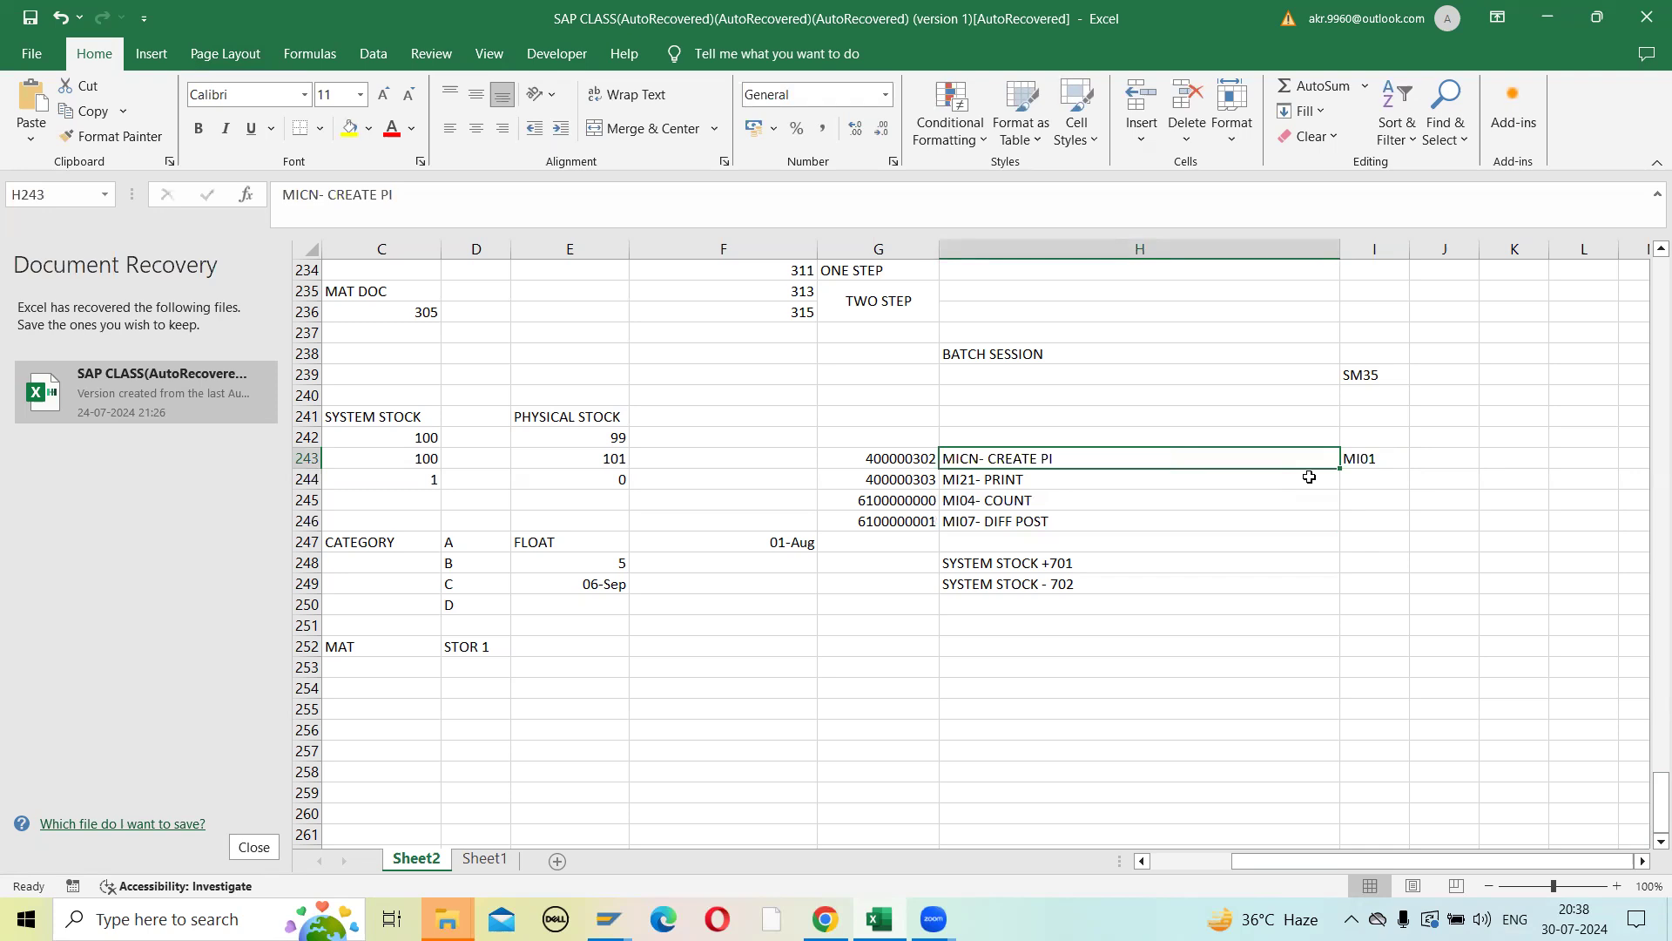
pyautogui.press('Right')
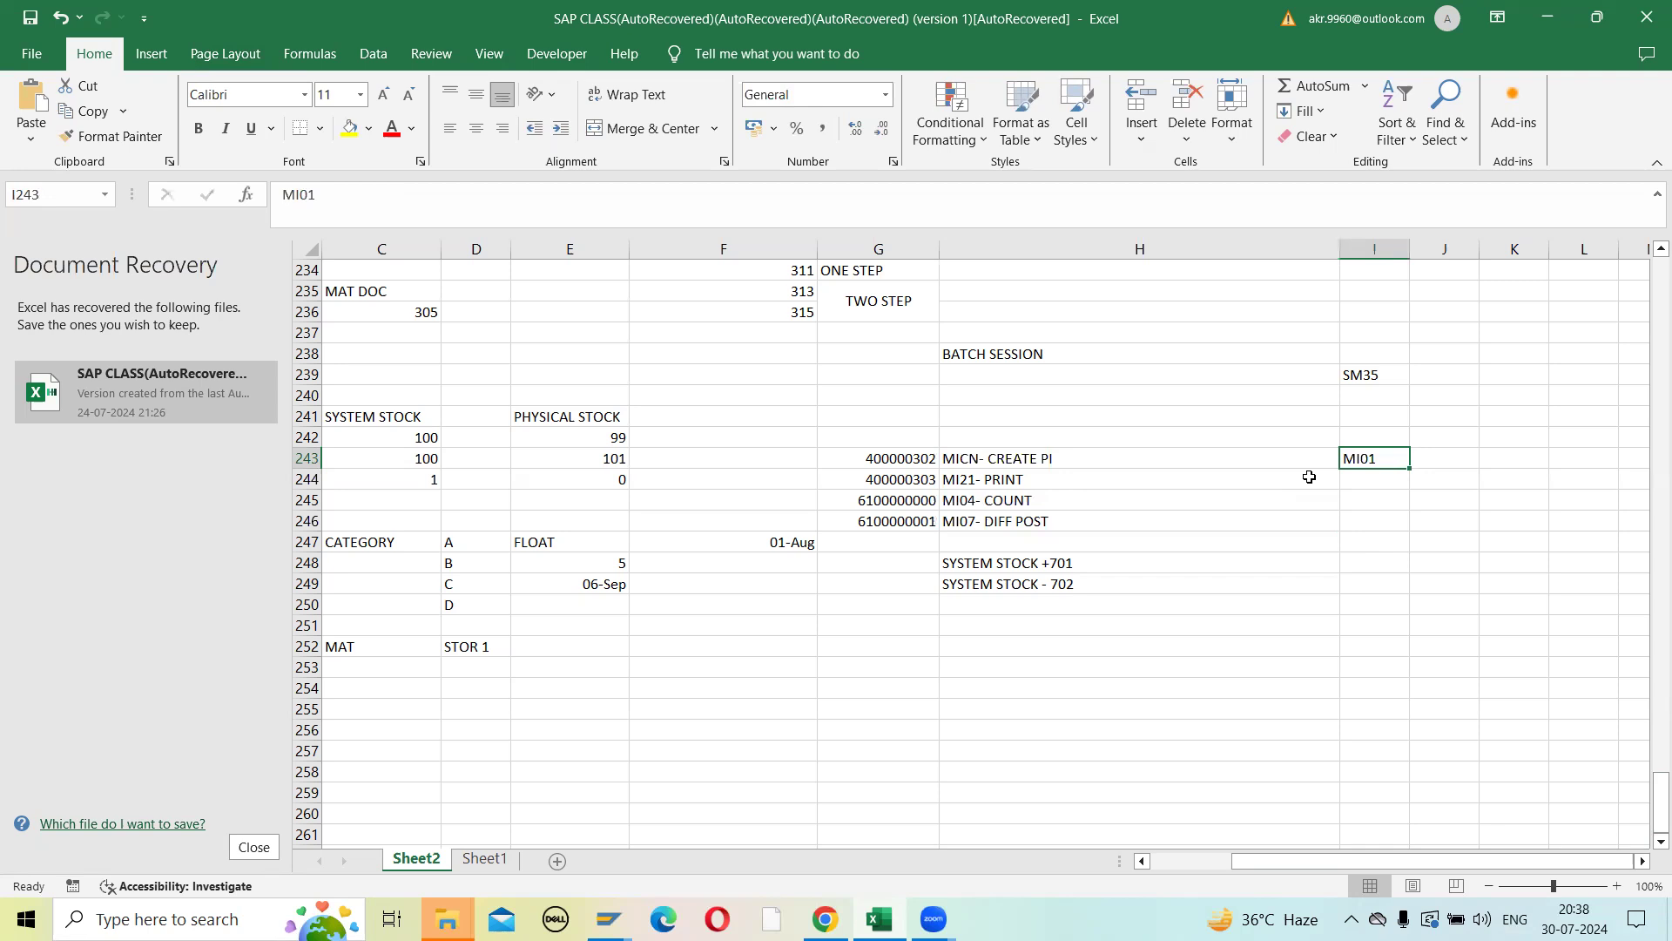
pyautogui.press('Left')
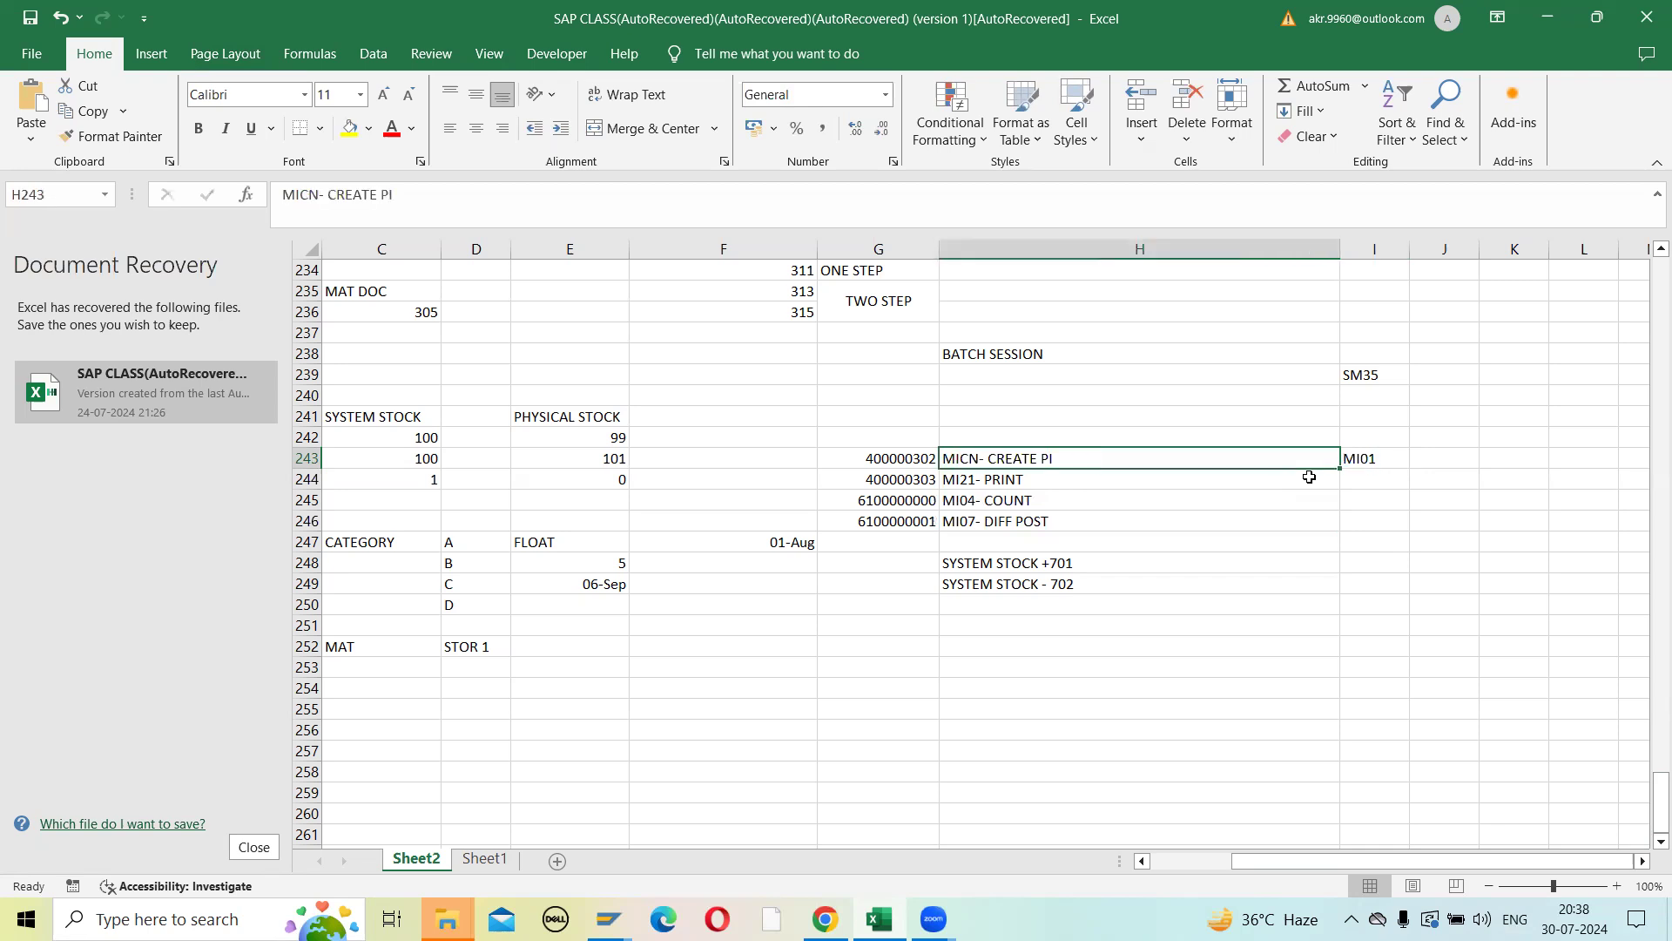
pyautogui.press('Right')
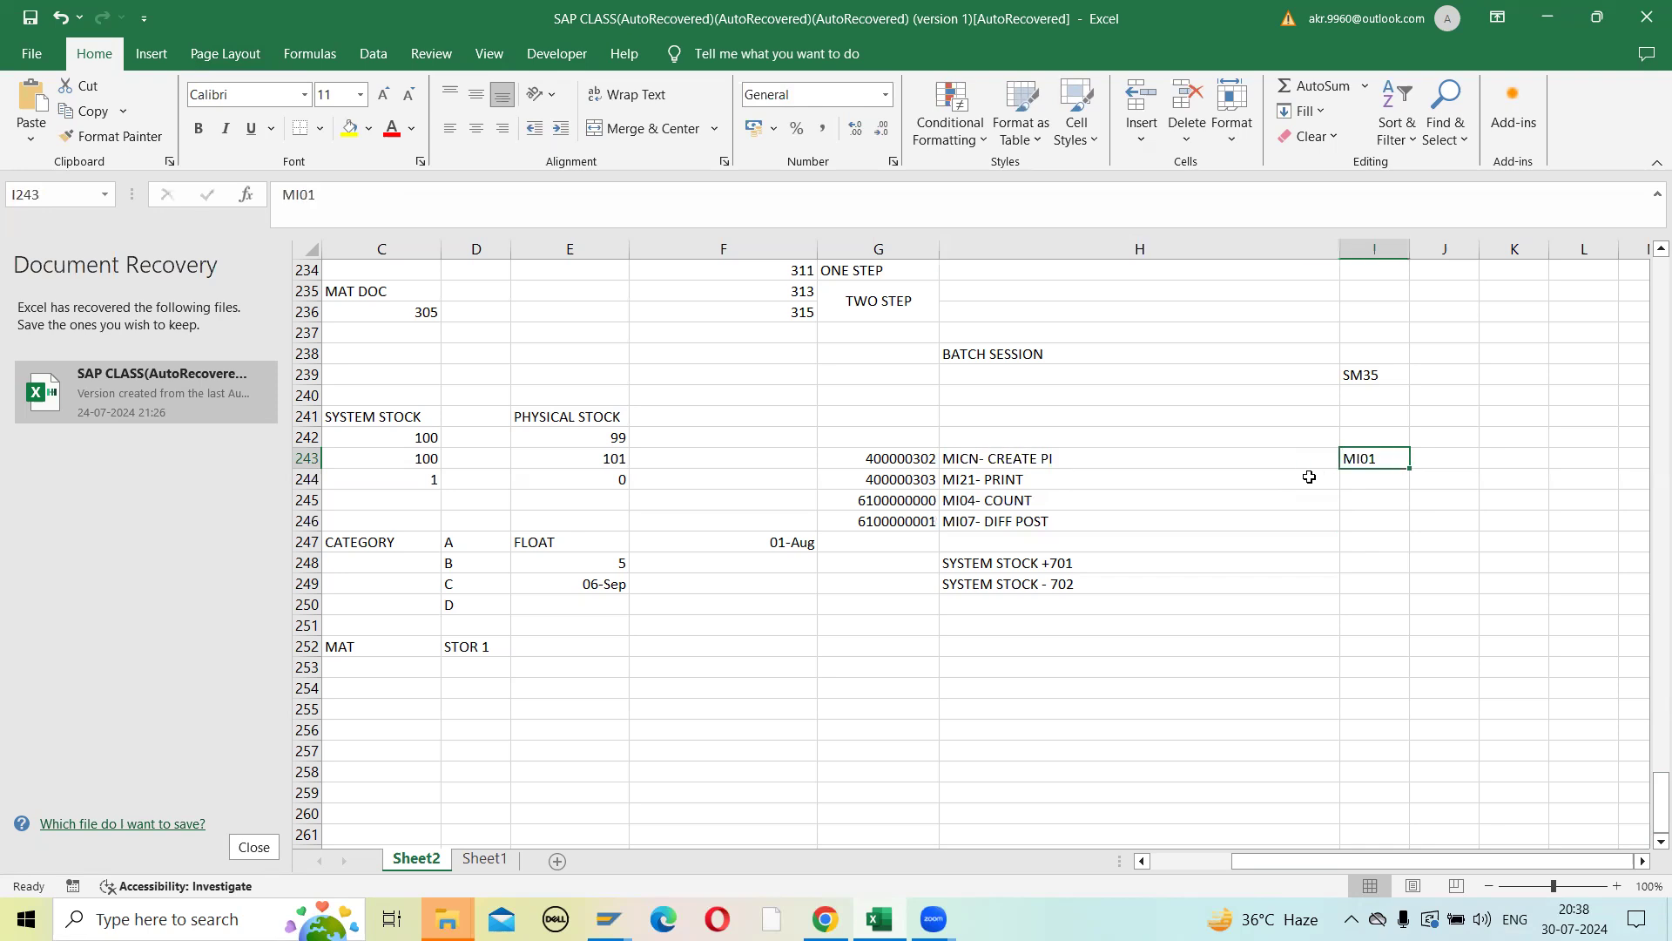
pyautogui.press('Left')
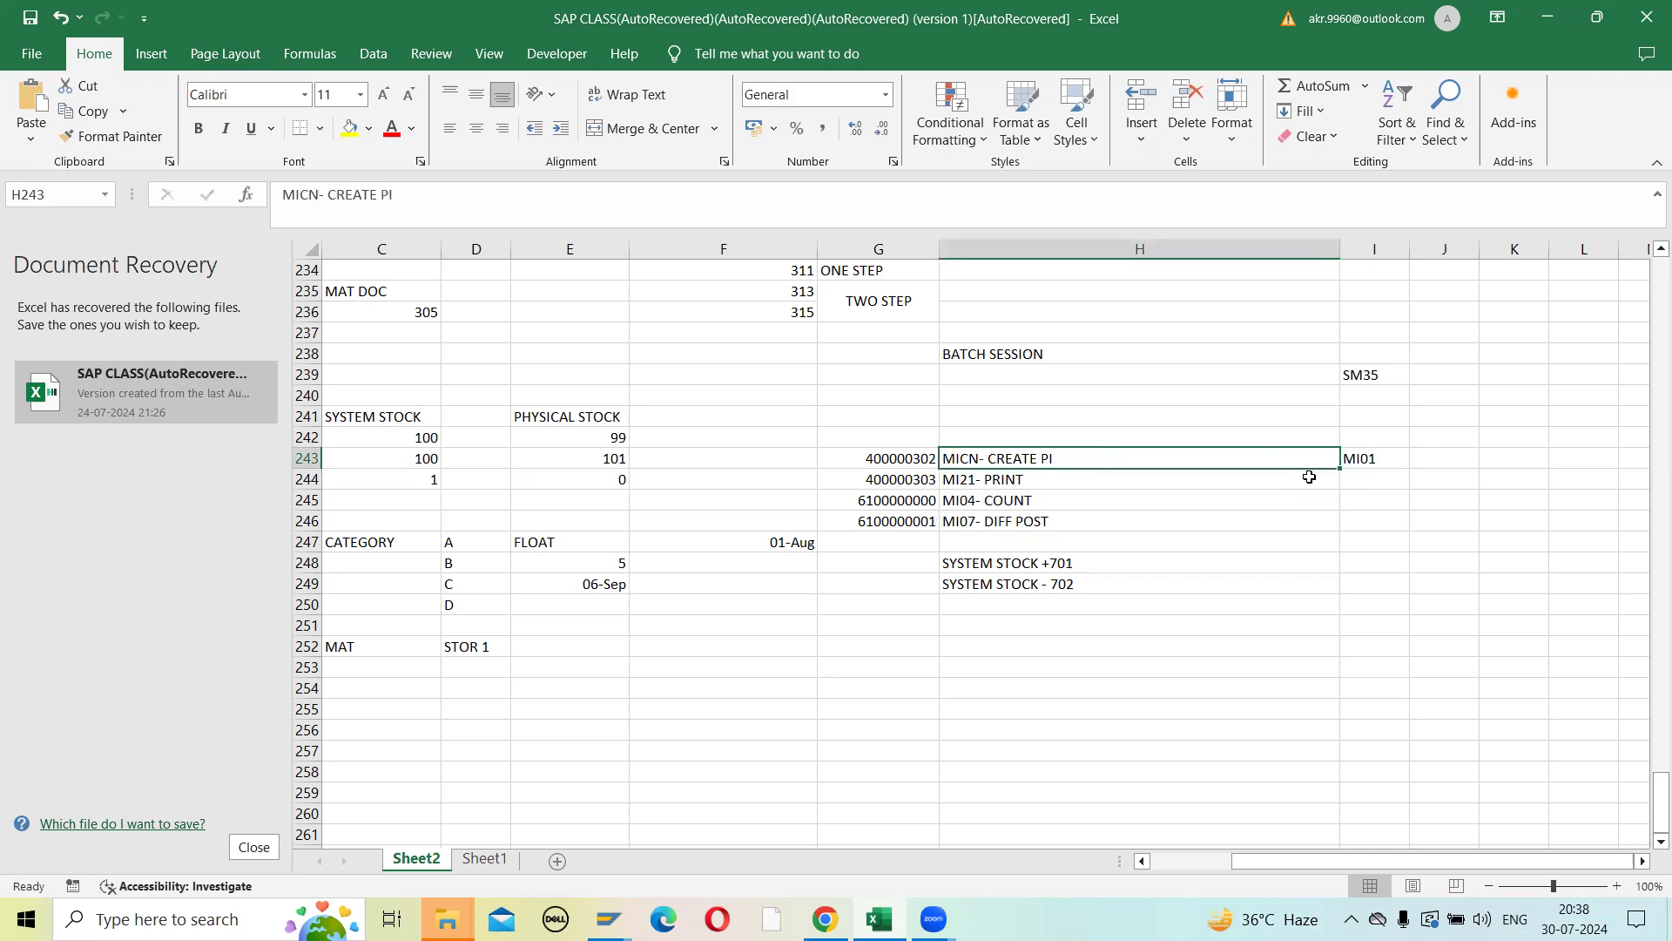
# - Switch back to the SAP session on the Post Inventory Difference screen and start transaction MICN
pyautogui.hotkey('alt', 'Tab')
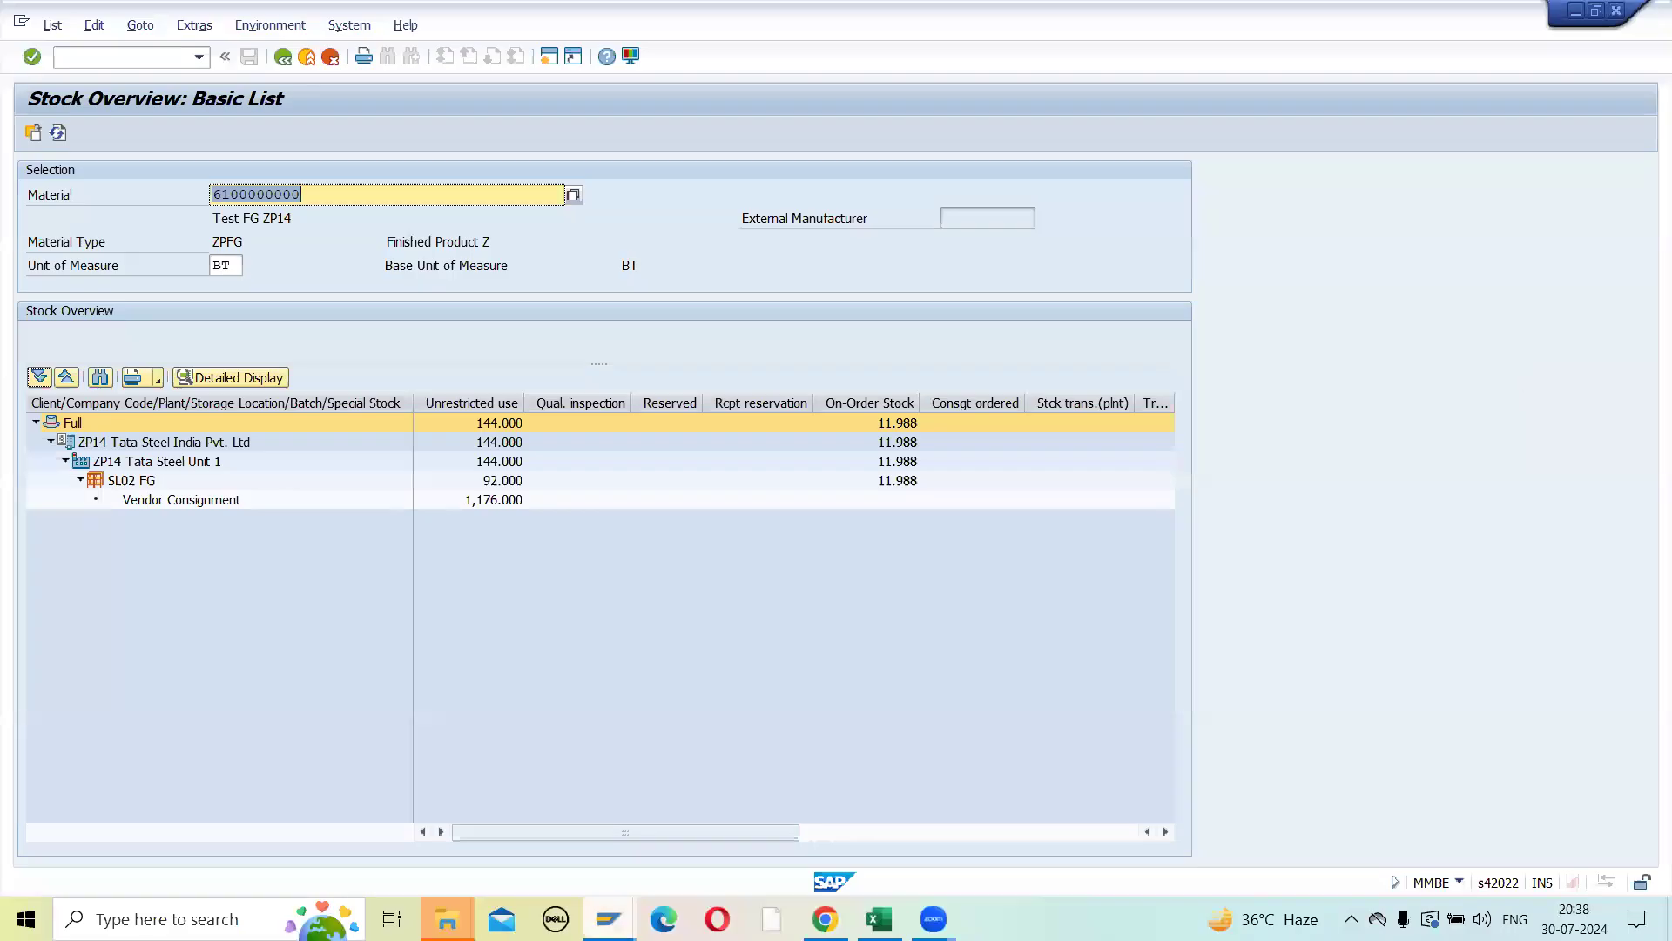
pyautogui.click(608, 918)
pyautogui.click(732, 831)
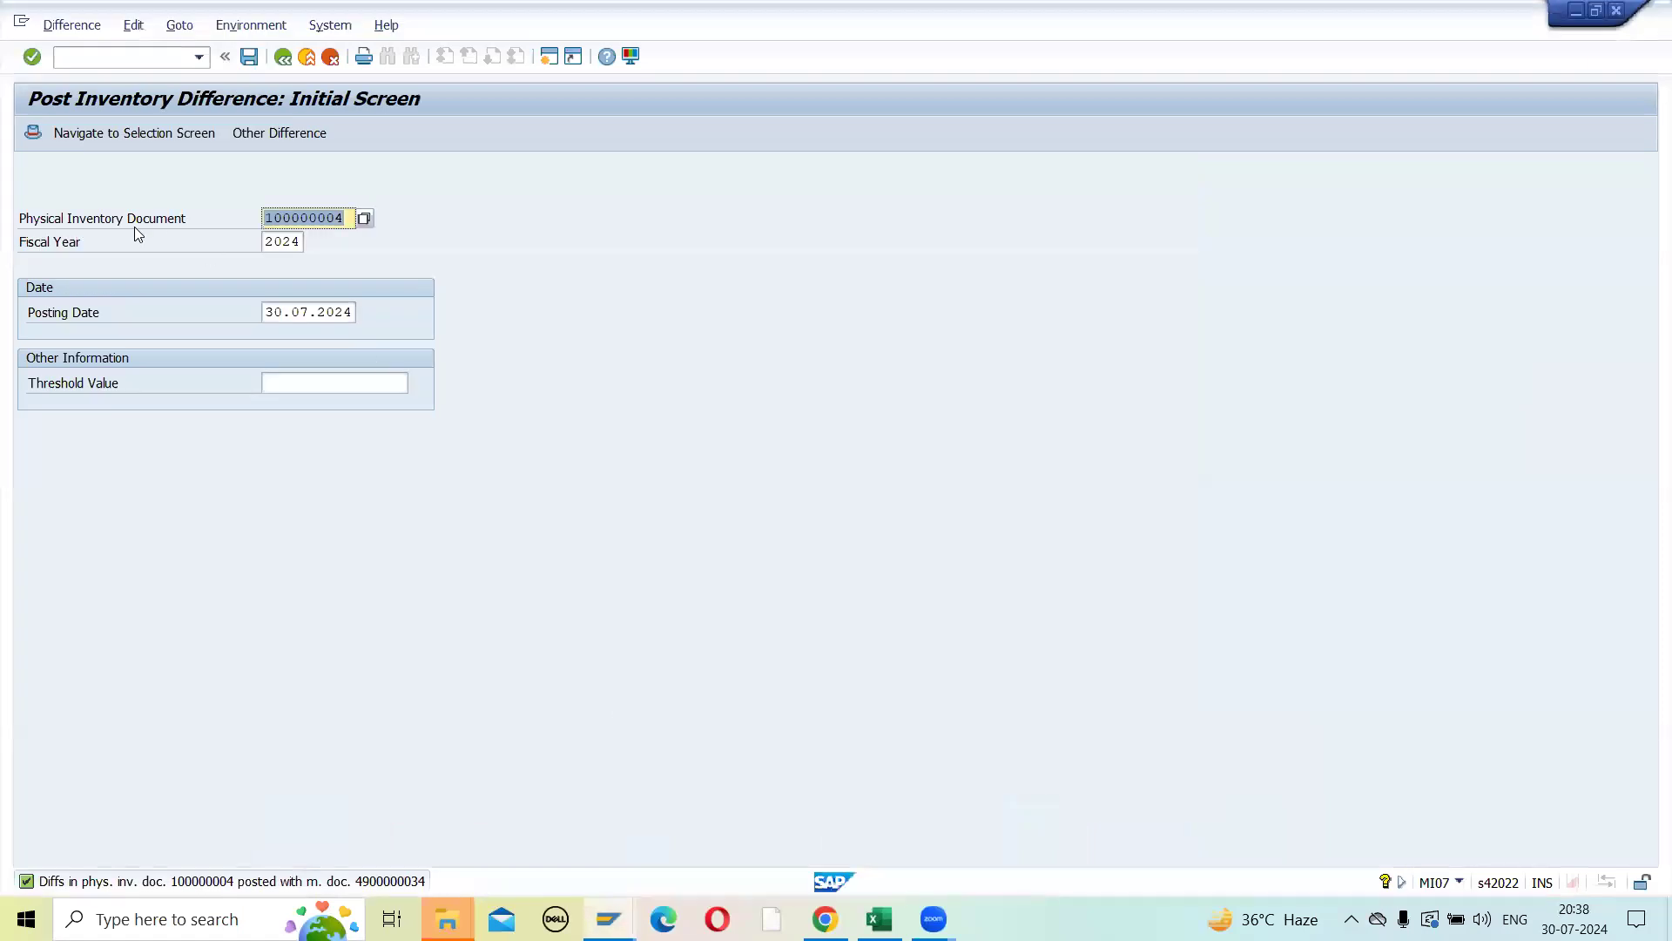
pyautogui.click(97, 59)
pyautogui.write('/NMICN')
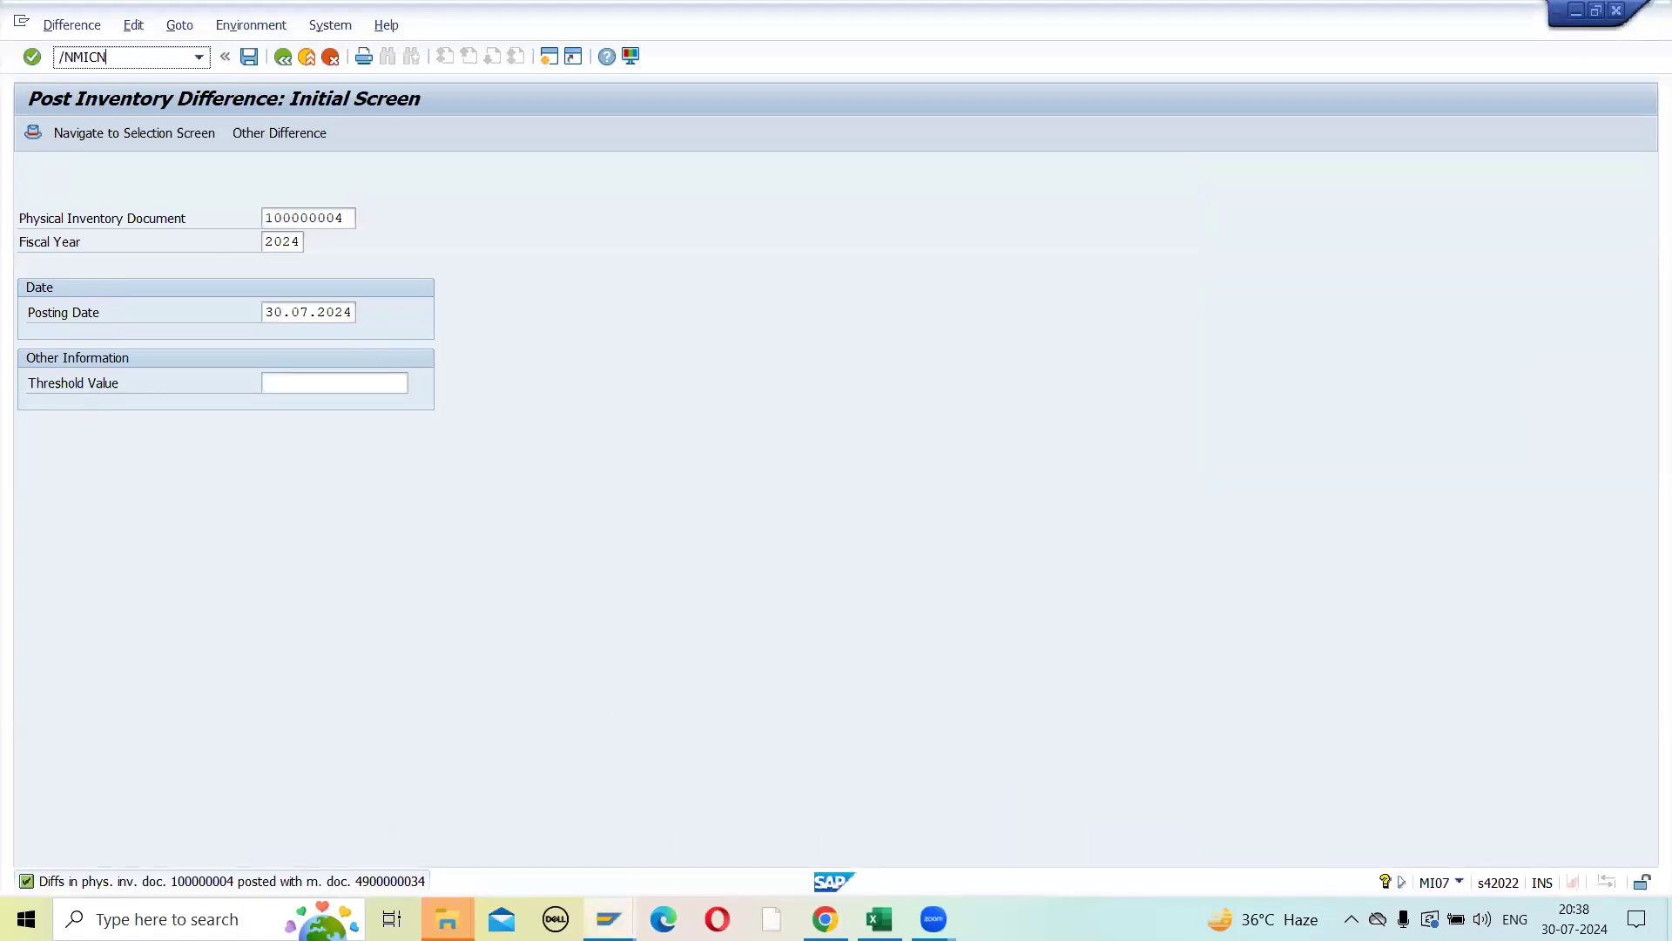
pyautogui.press('Return')
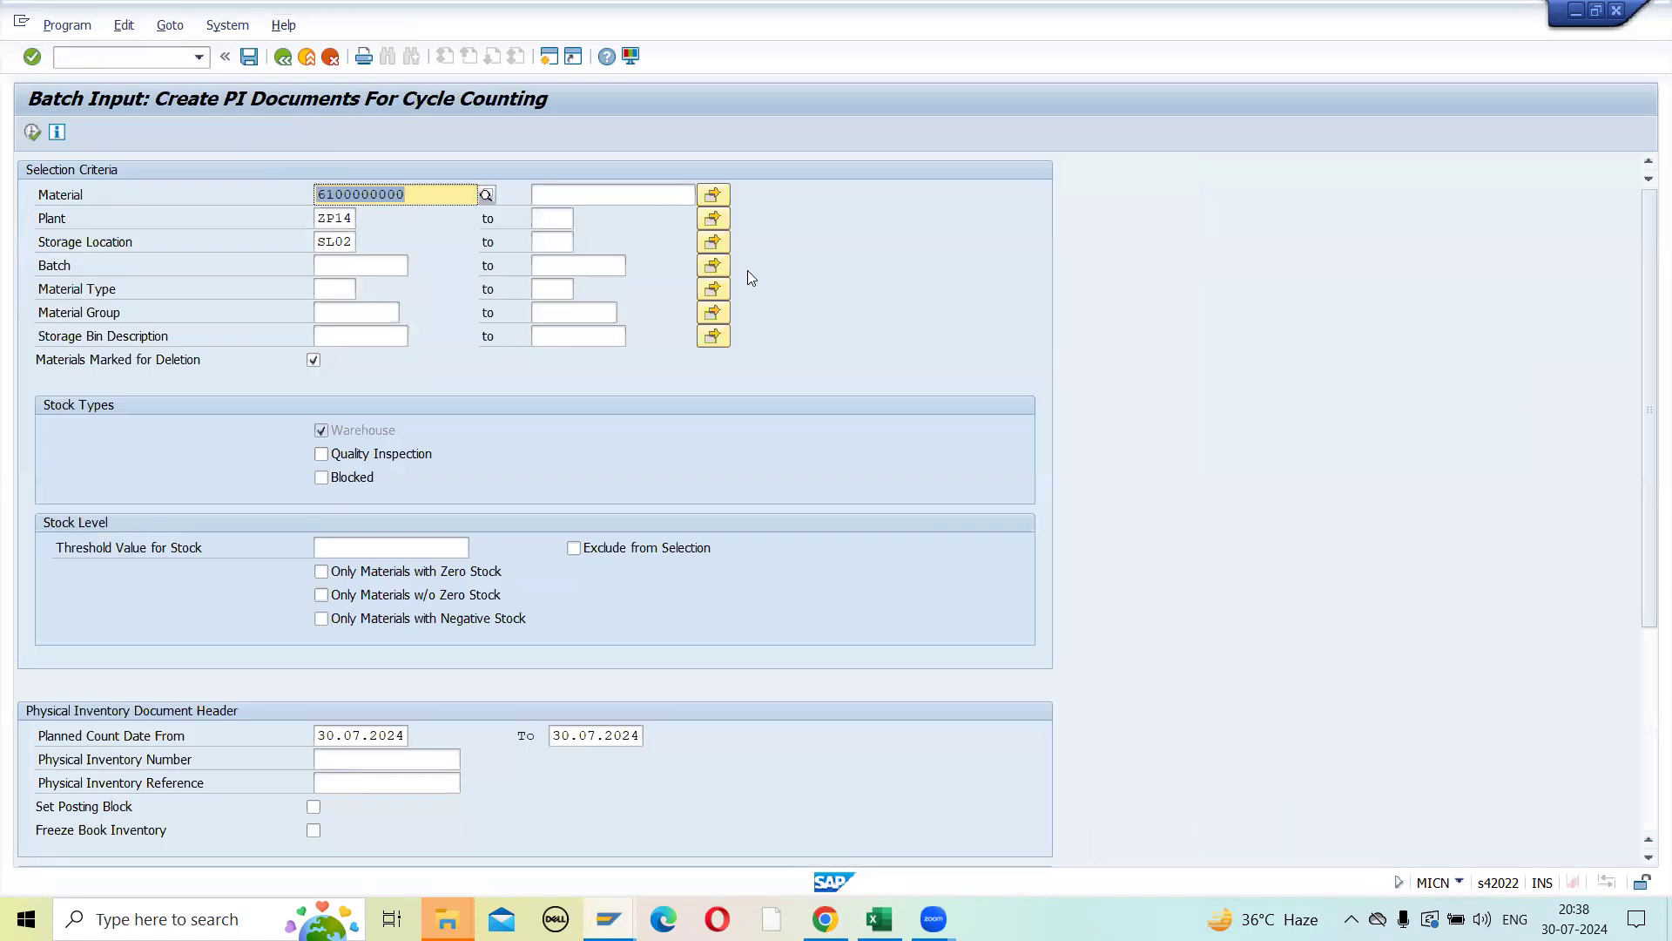
pyautogui.click(713, 193)
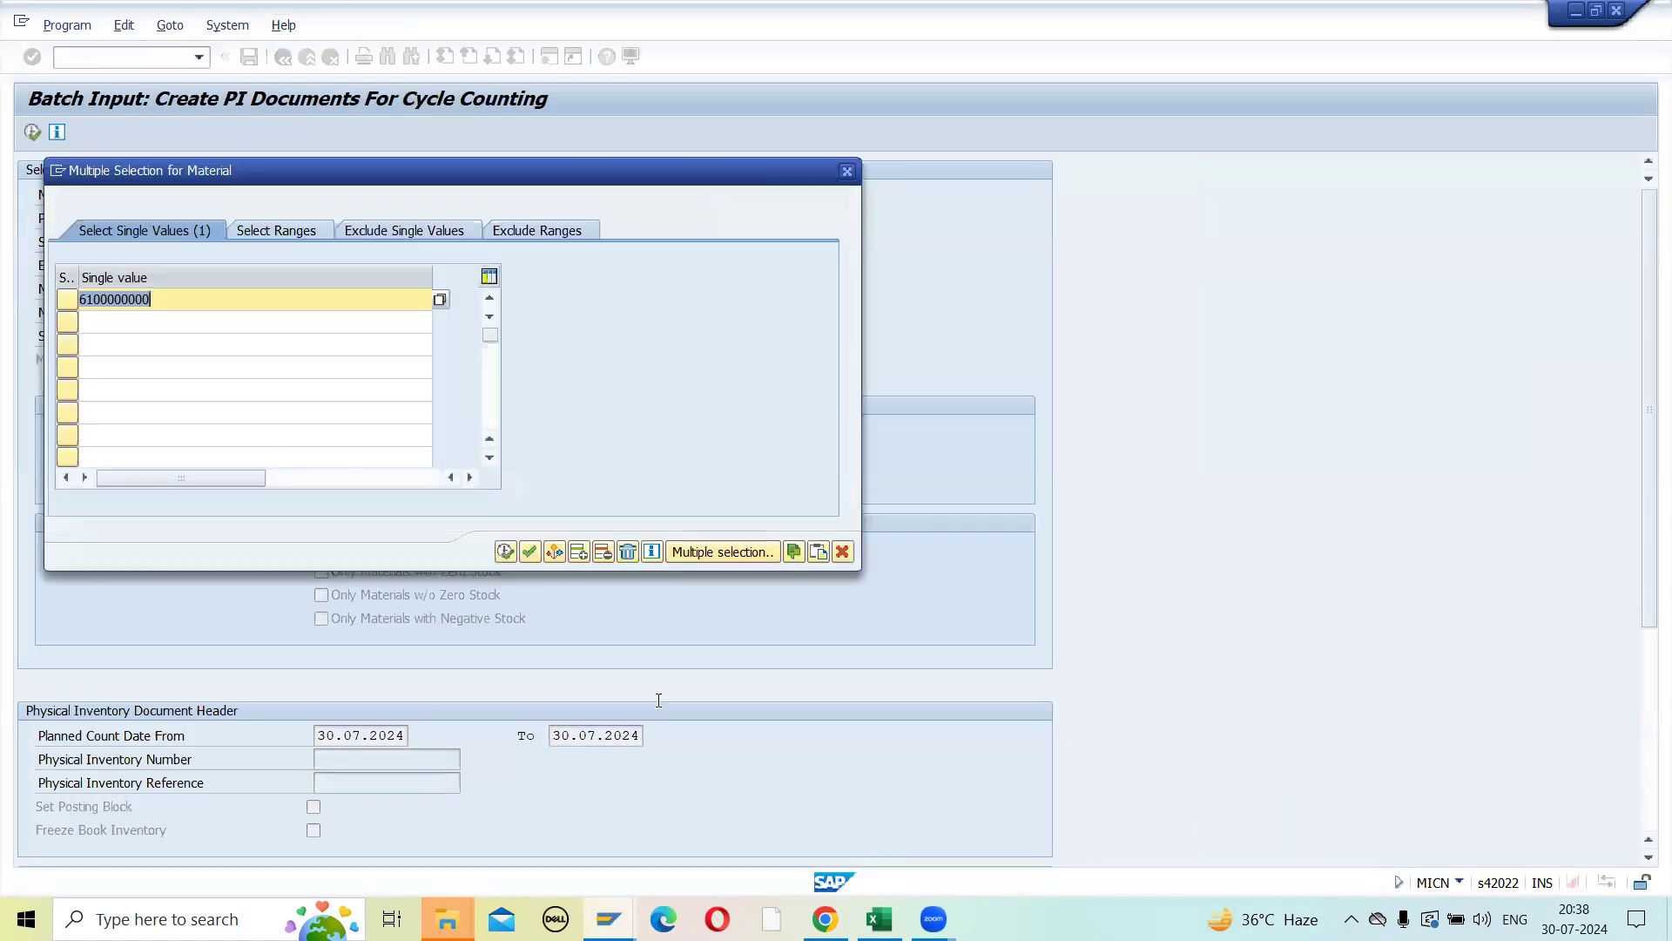
pyautogui.click(882, 919)
pyautogui.moveTo(906, 458); pyautogui.dragTo(905, 521)
pyautogui.hotkey('ctrl', 'c')
pyautogui.hotkey('alt', 'Tab')
pyautogui.hotkey('ctrl', 'v')
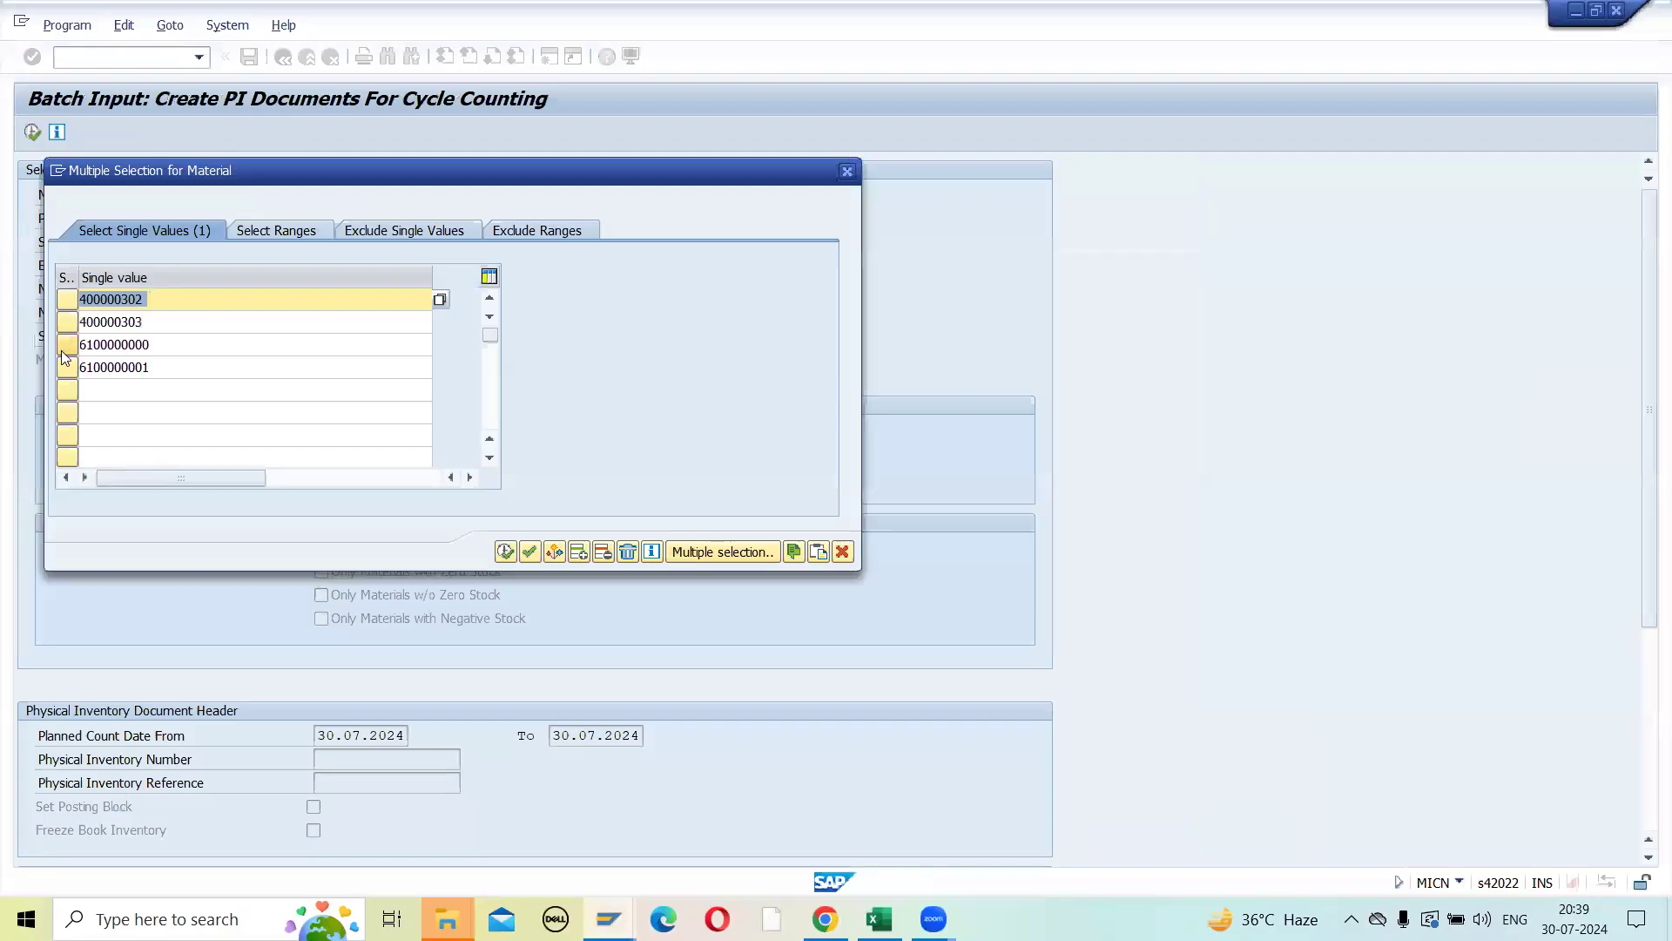
pyautogui.click(503, 554)
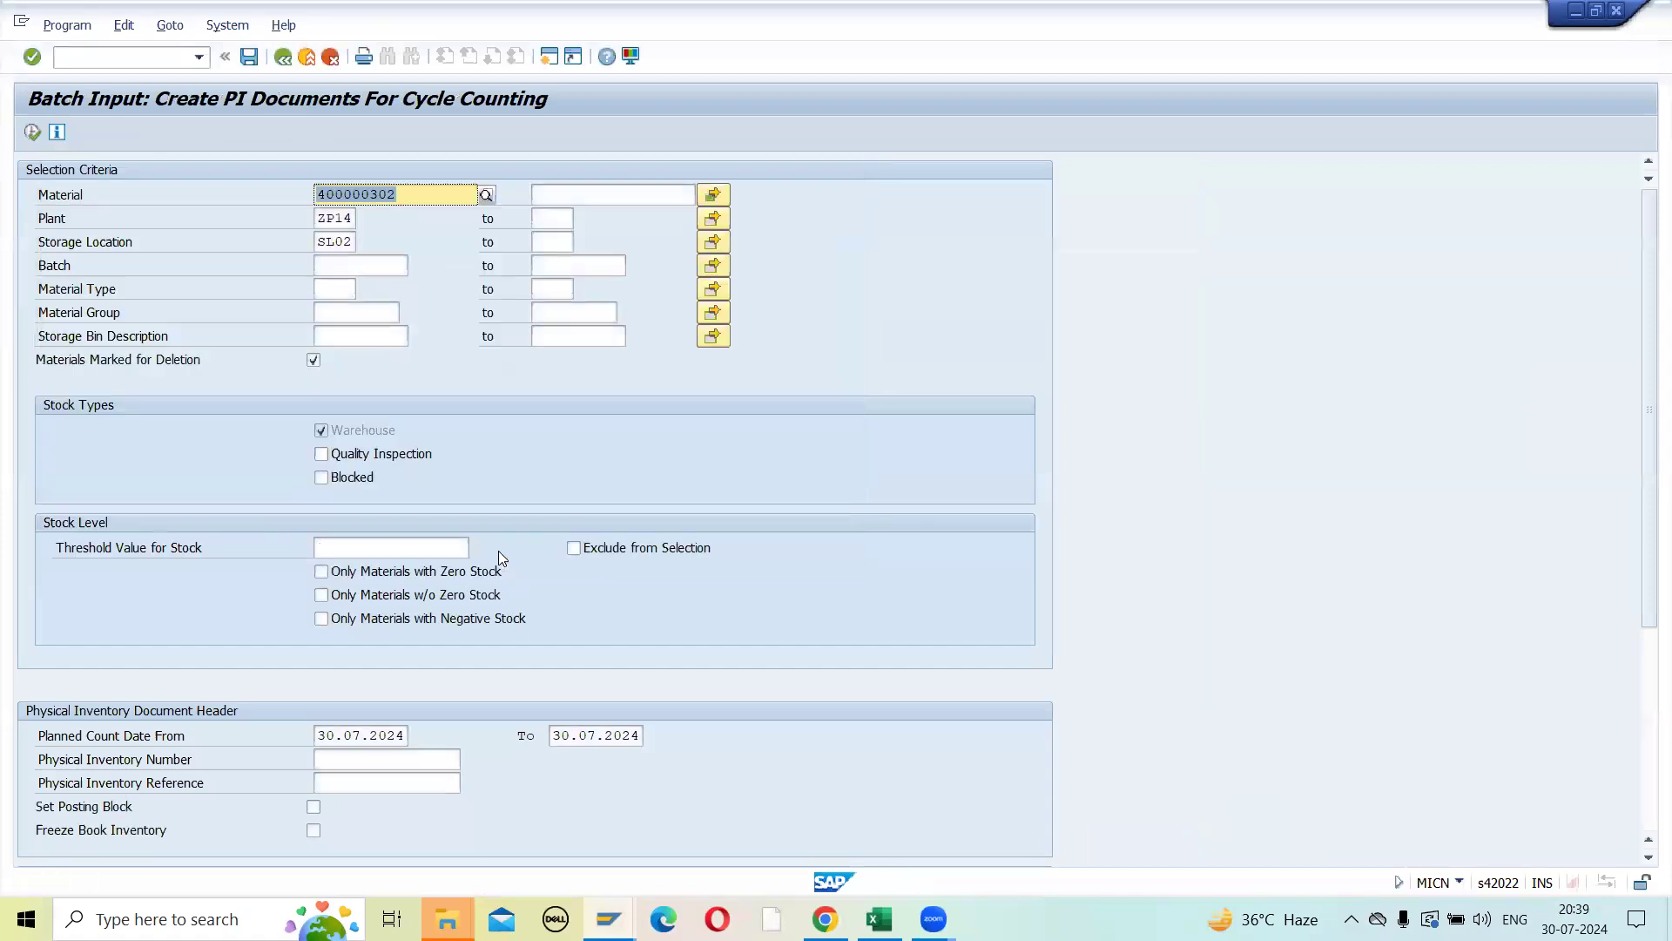
# - Clear the storage location SL02 and set the end of the planned count date range to 31.12.2024
pyautogui.doubleClick(344, 243)
pyautogui.press('BackSpace')
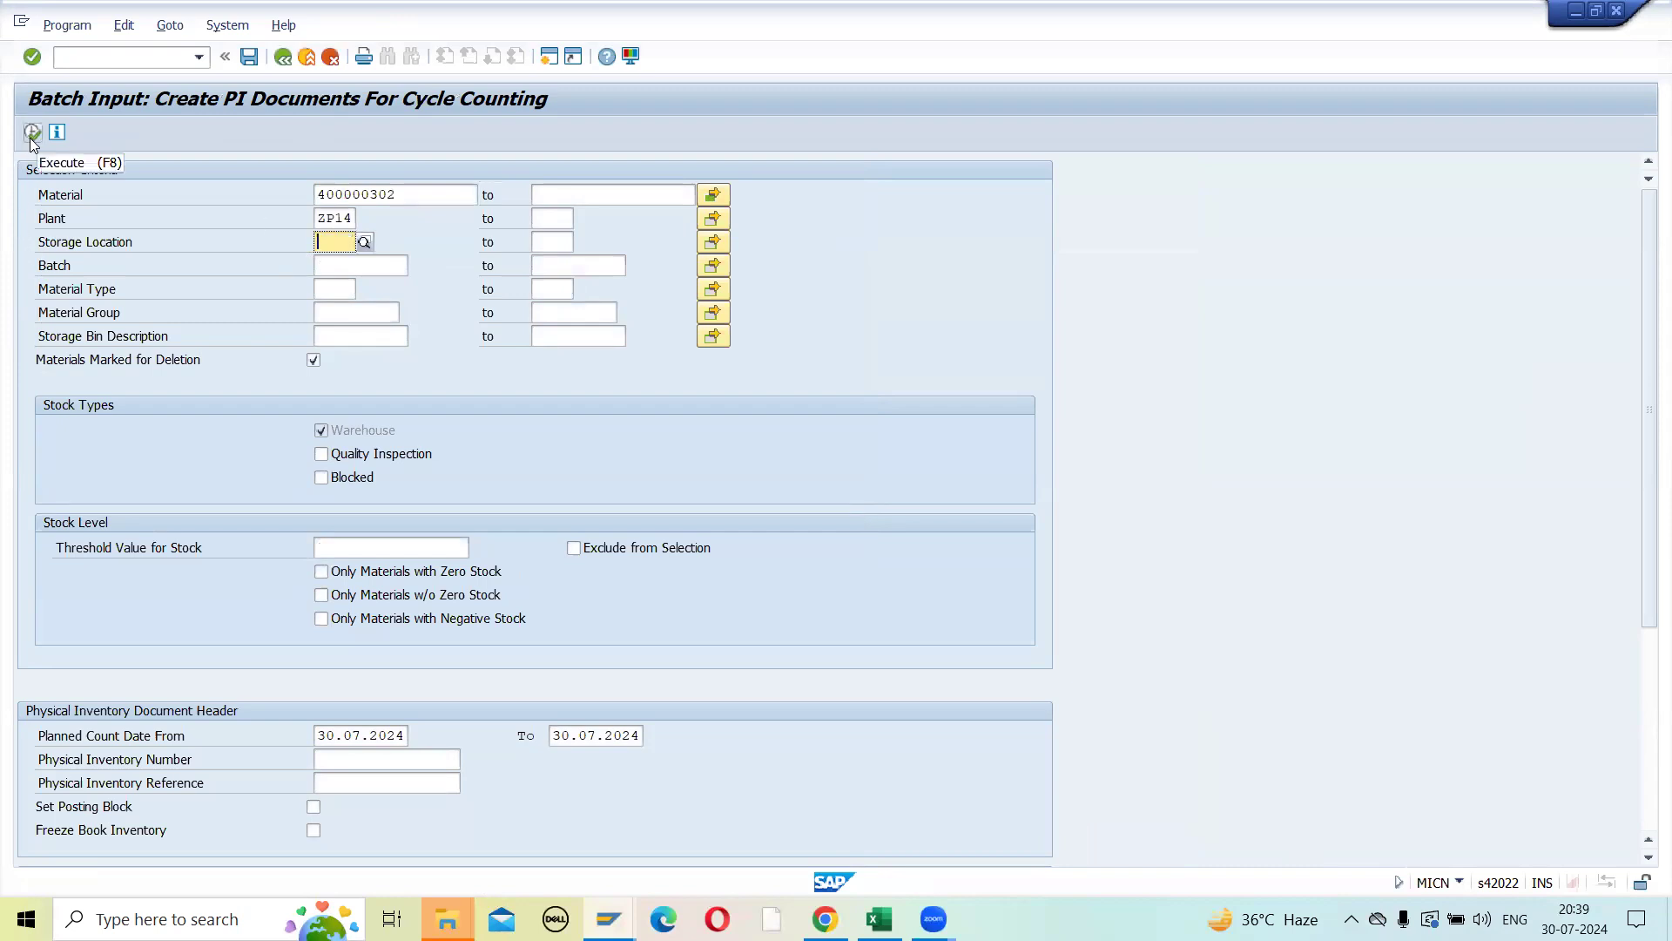
pyautogui.click(584, 735)
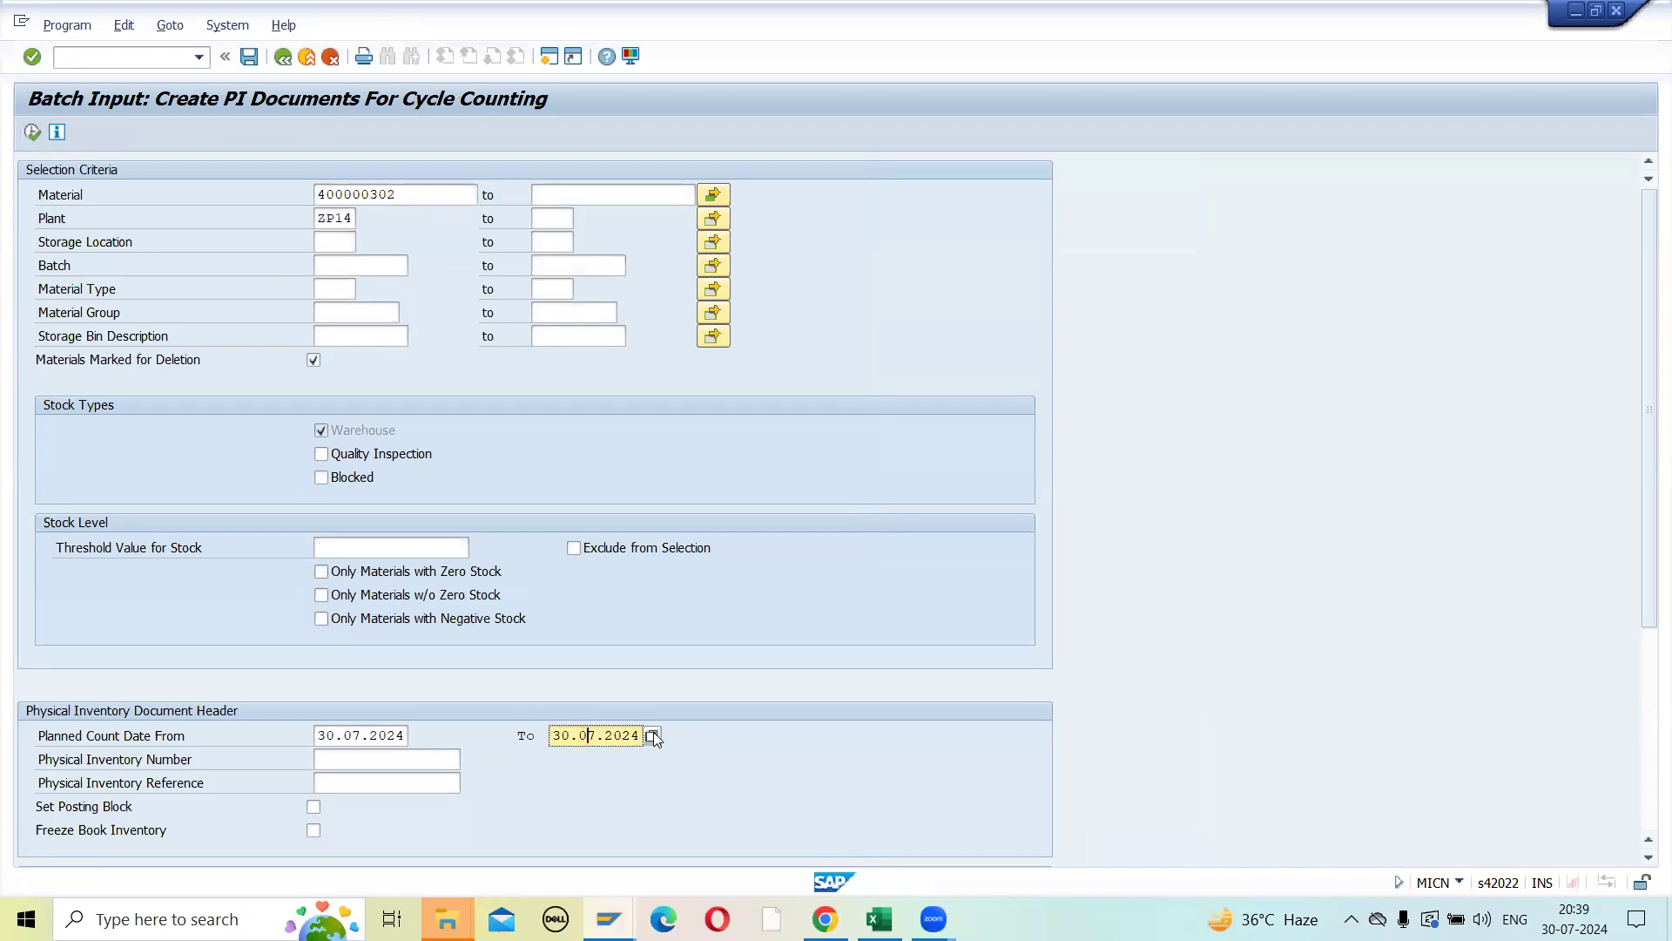
pyautogui.click(652, 736)
pyautogui.click(340, 299)
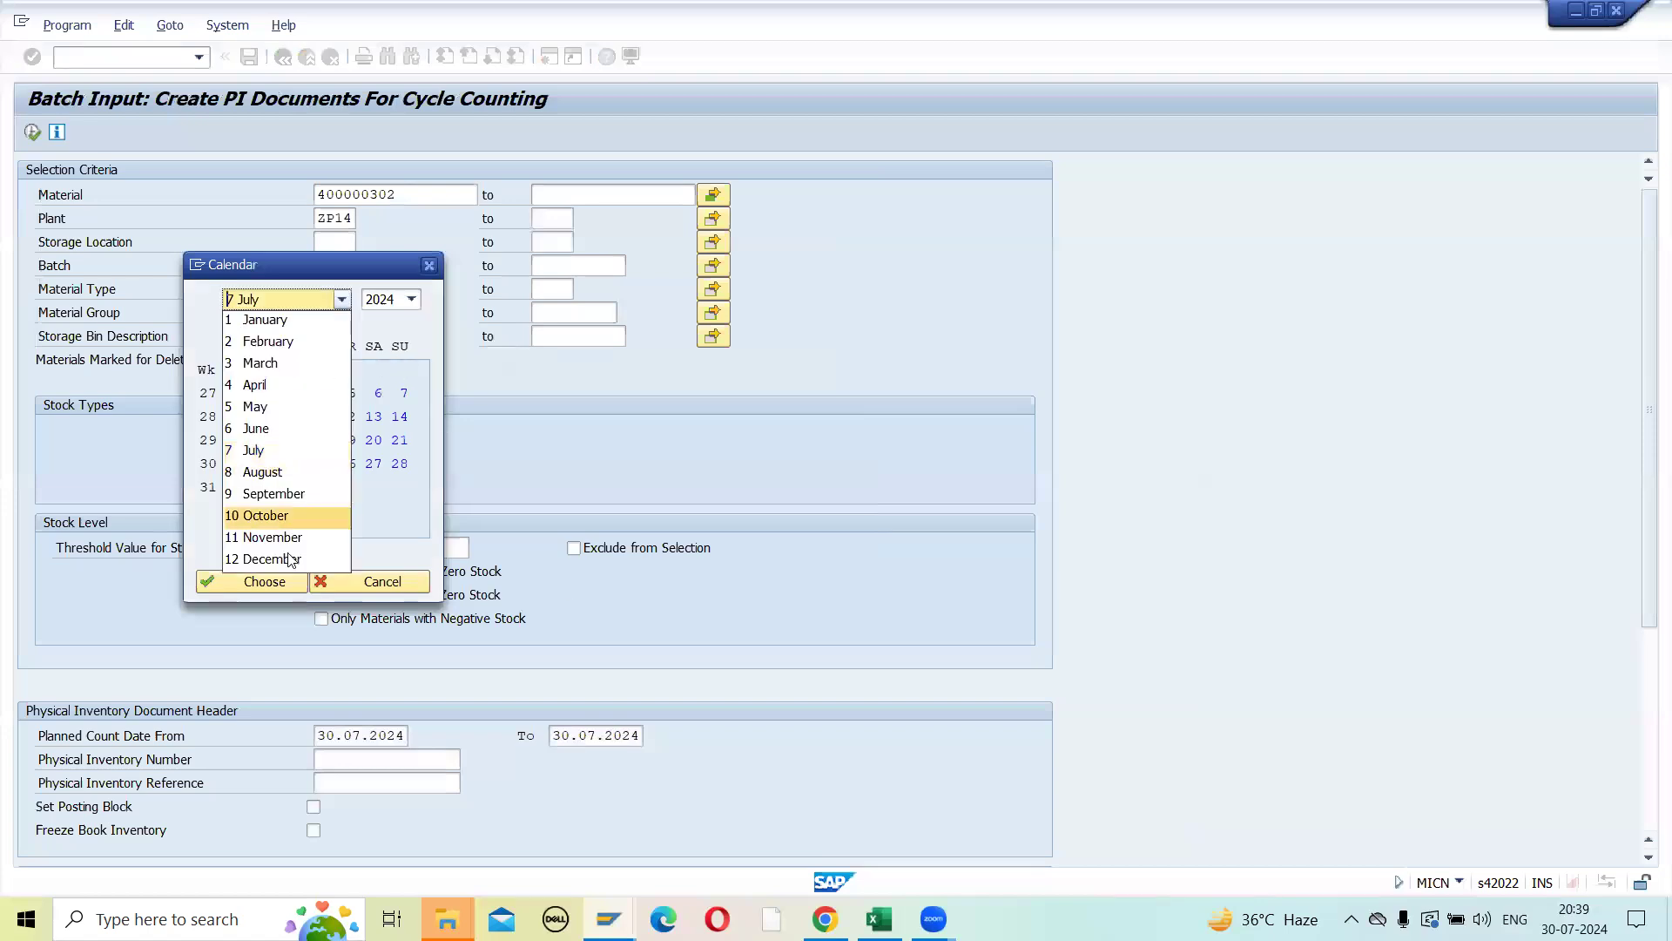
pyautogui.click(277, 557)
pyautogui.click(270, 510)
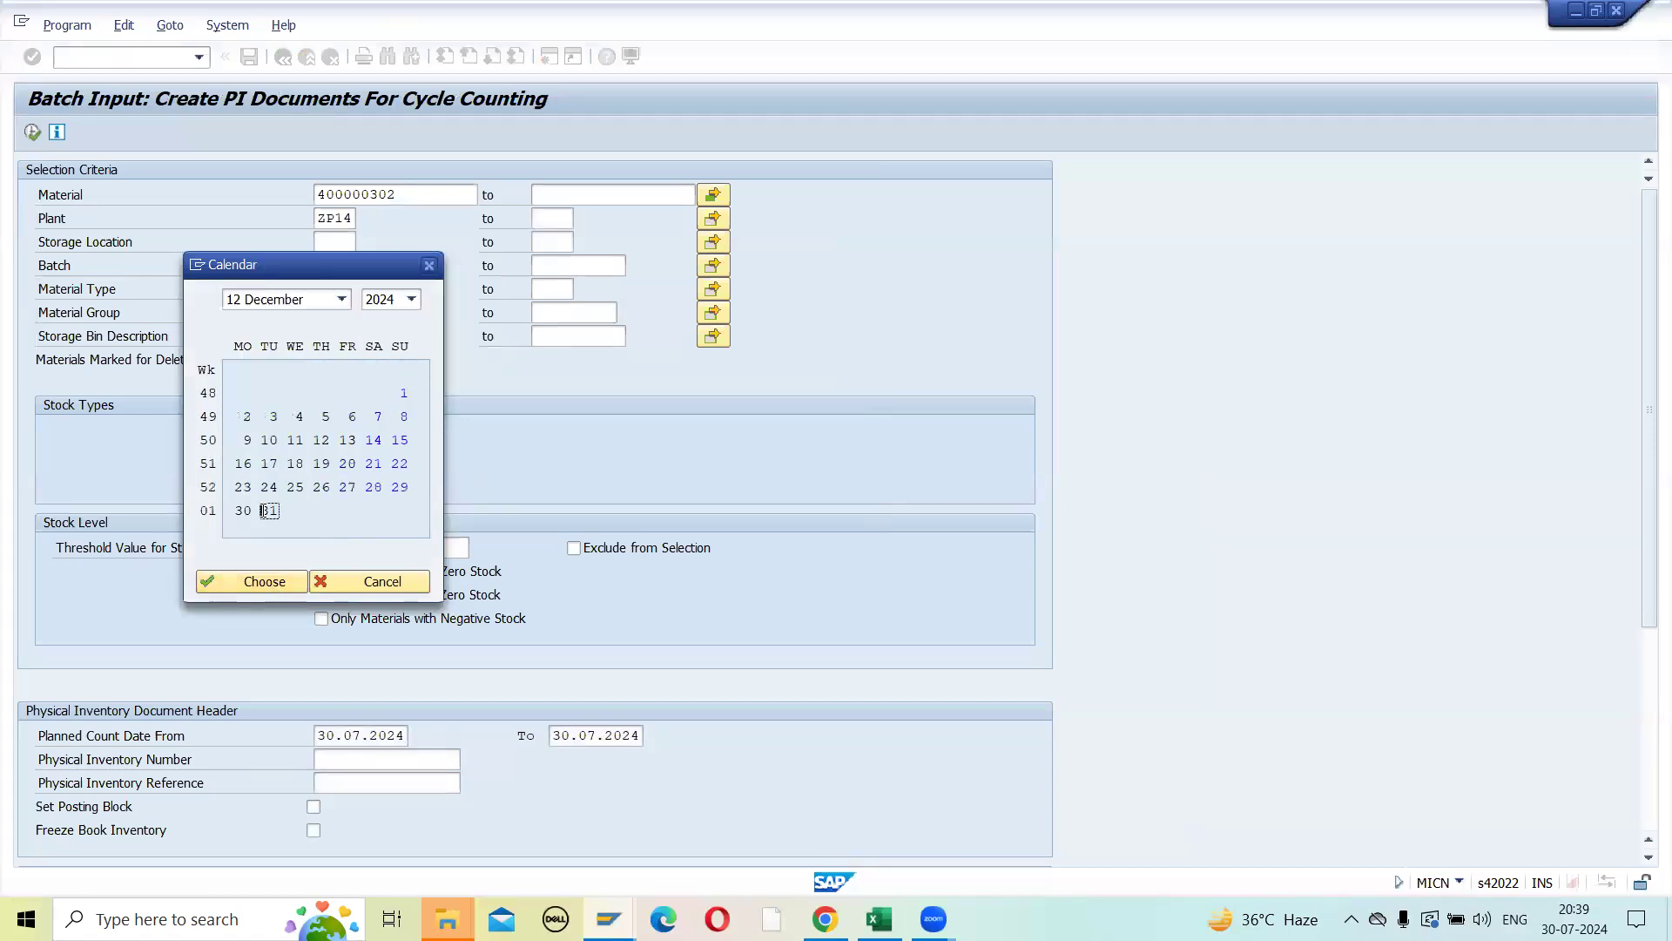
pyautogui.click(262, 579)
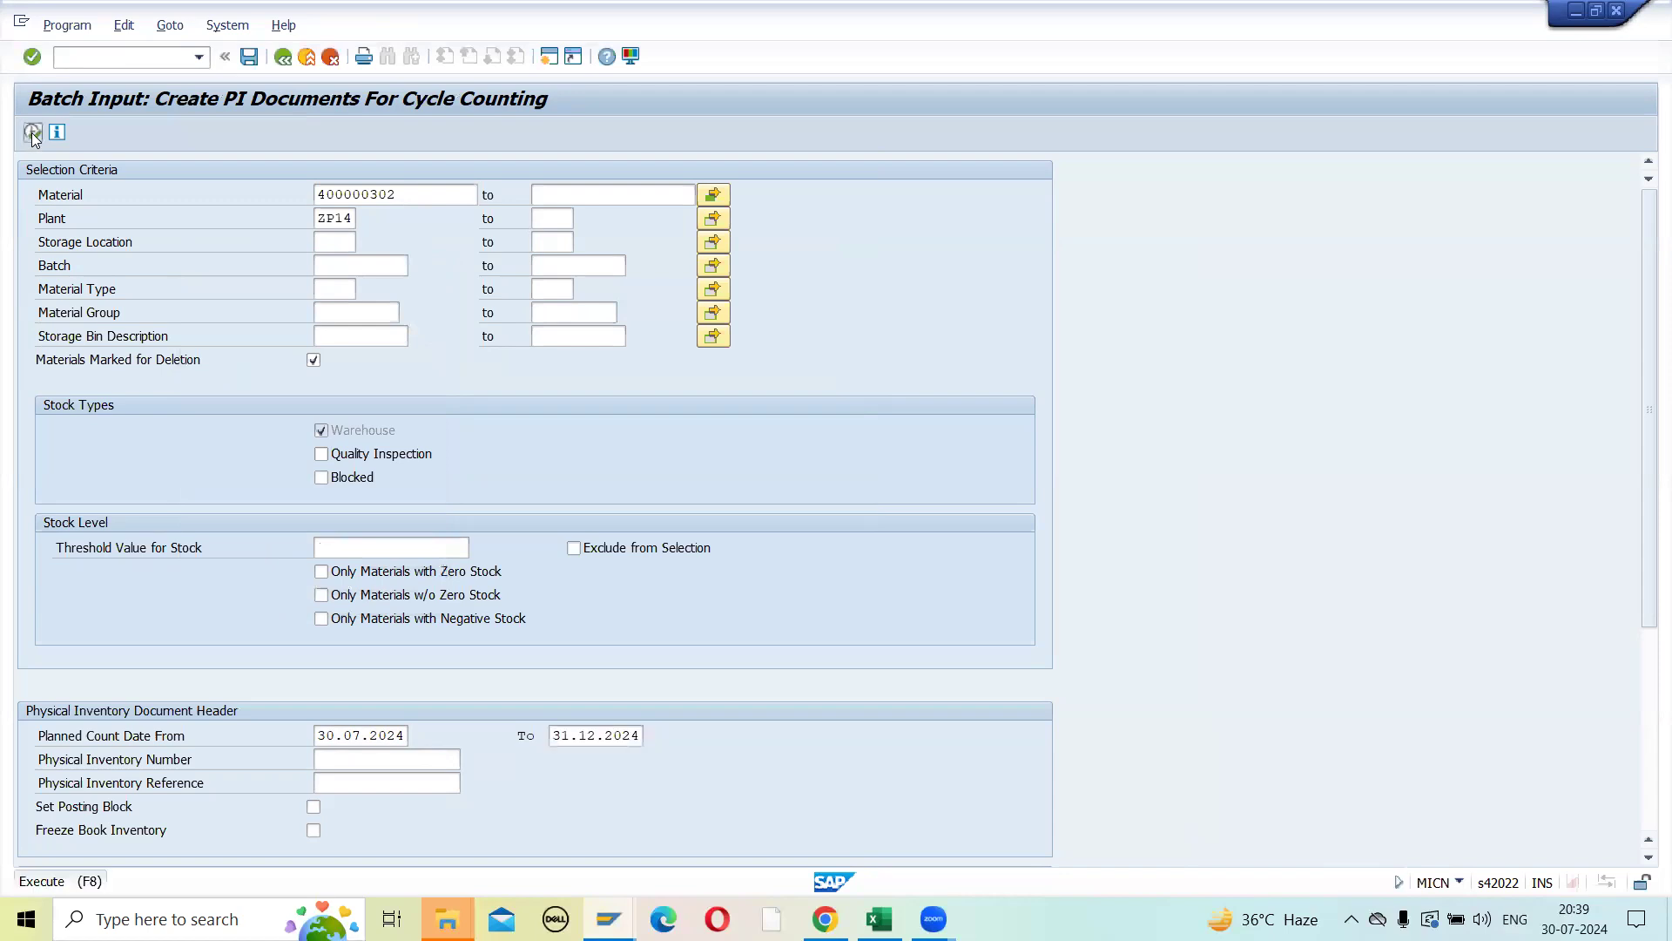
# - Run the cycle-counting selection, return to the criteria and check the materials in the multiple selection
pyautogui.click(33, 132)
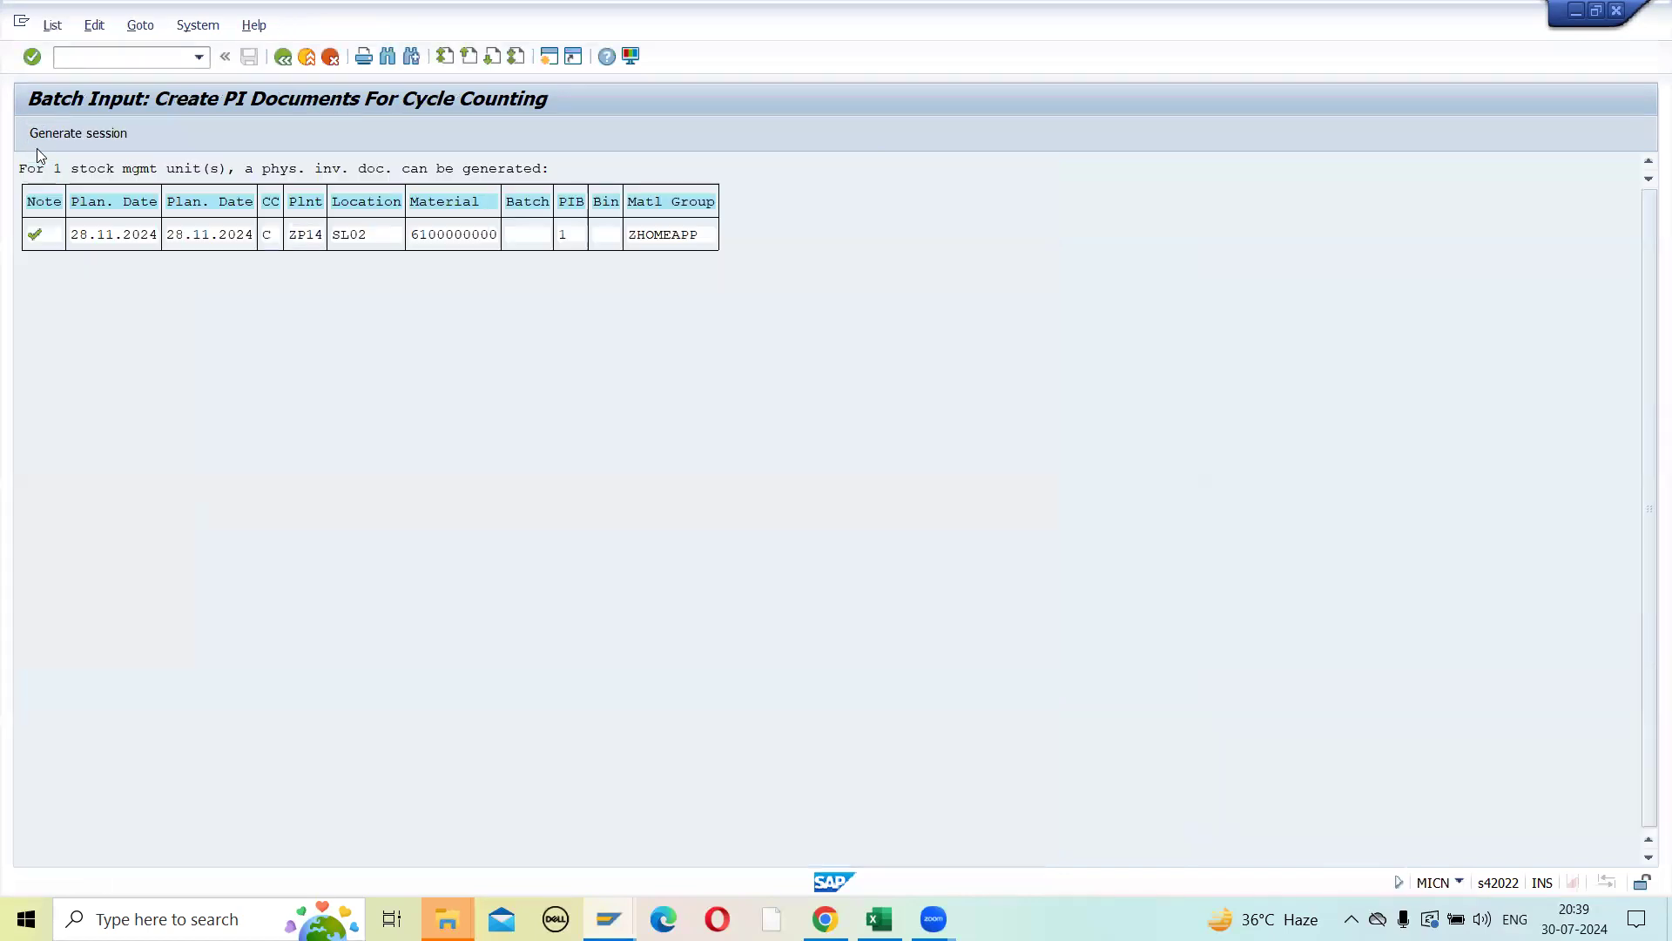
pyautogui.click(282, 58)
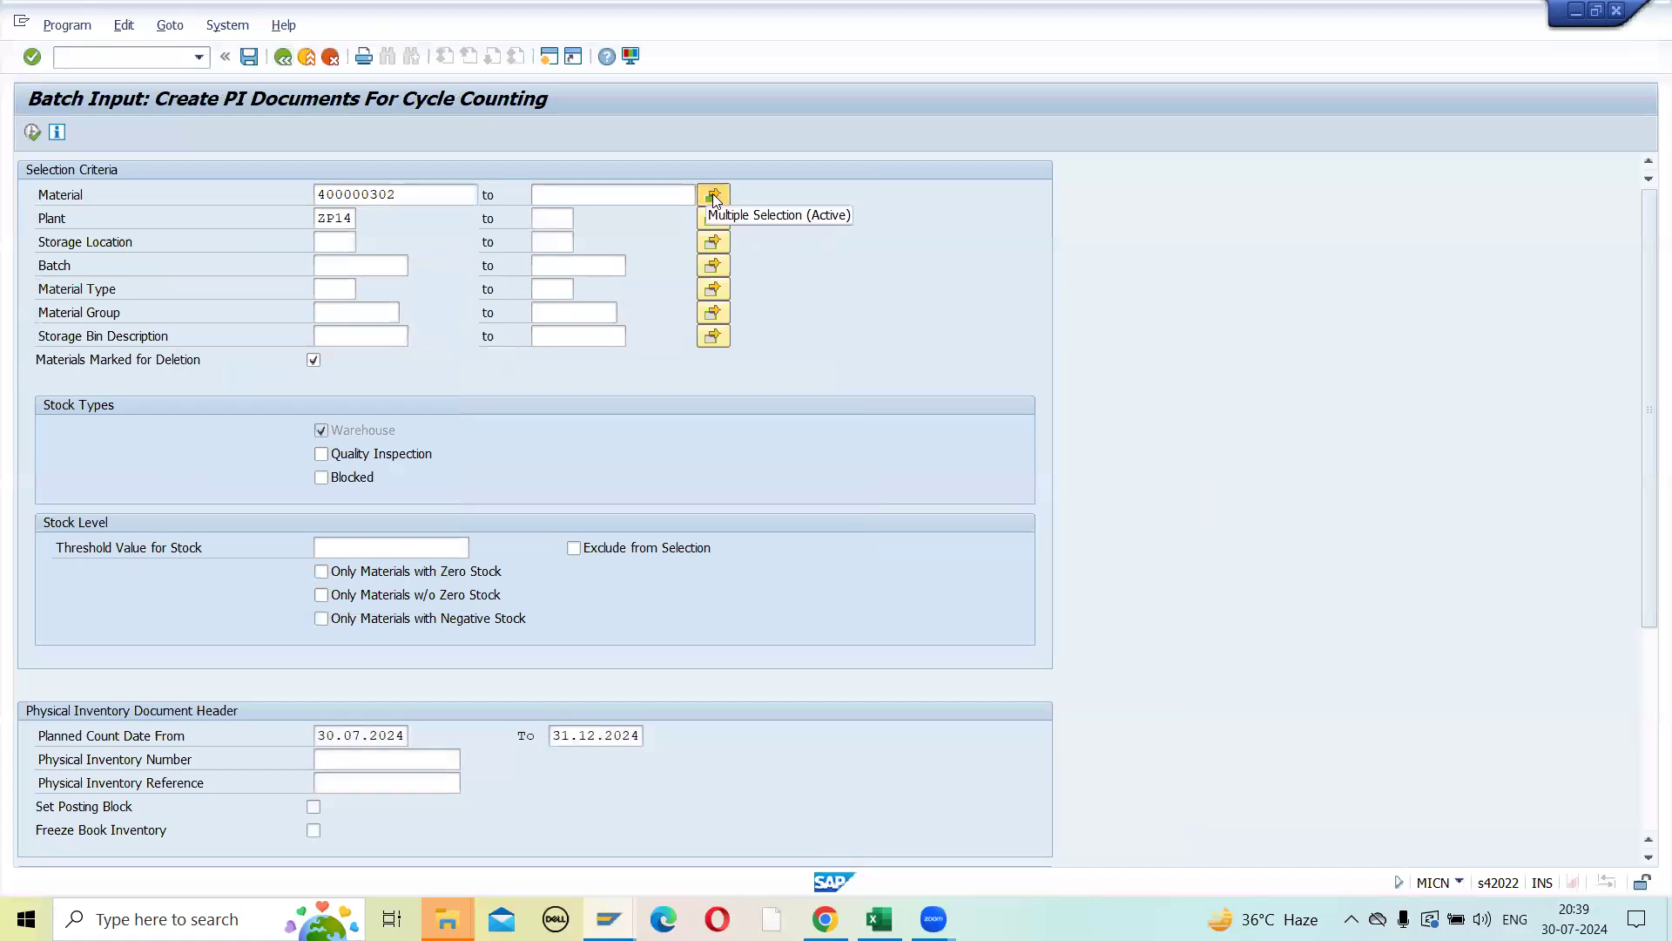
pyautogui.click(713, 195)
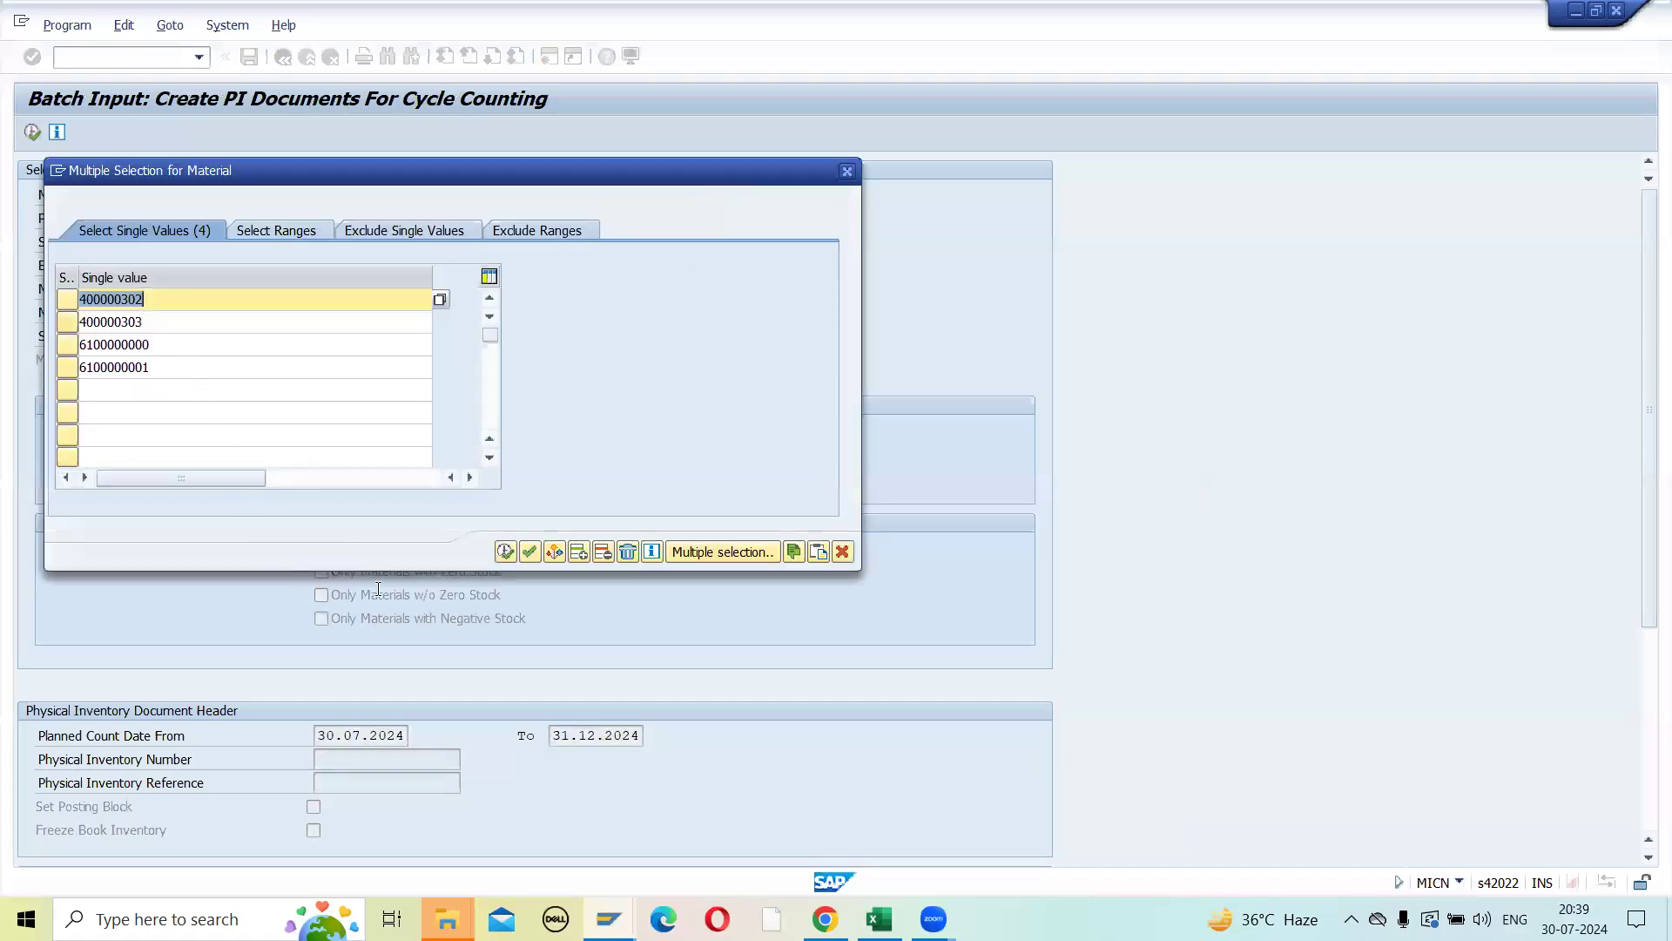
pyautogui.click(503, 551)
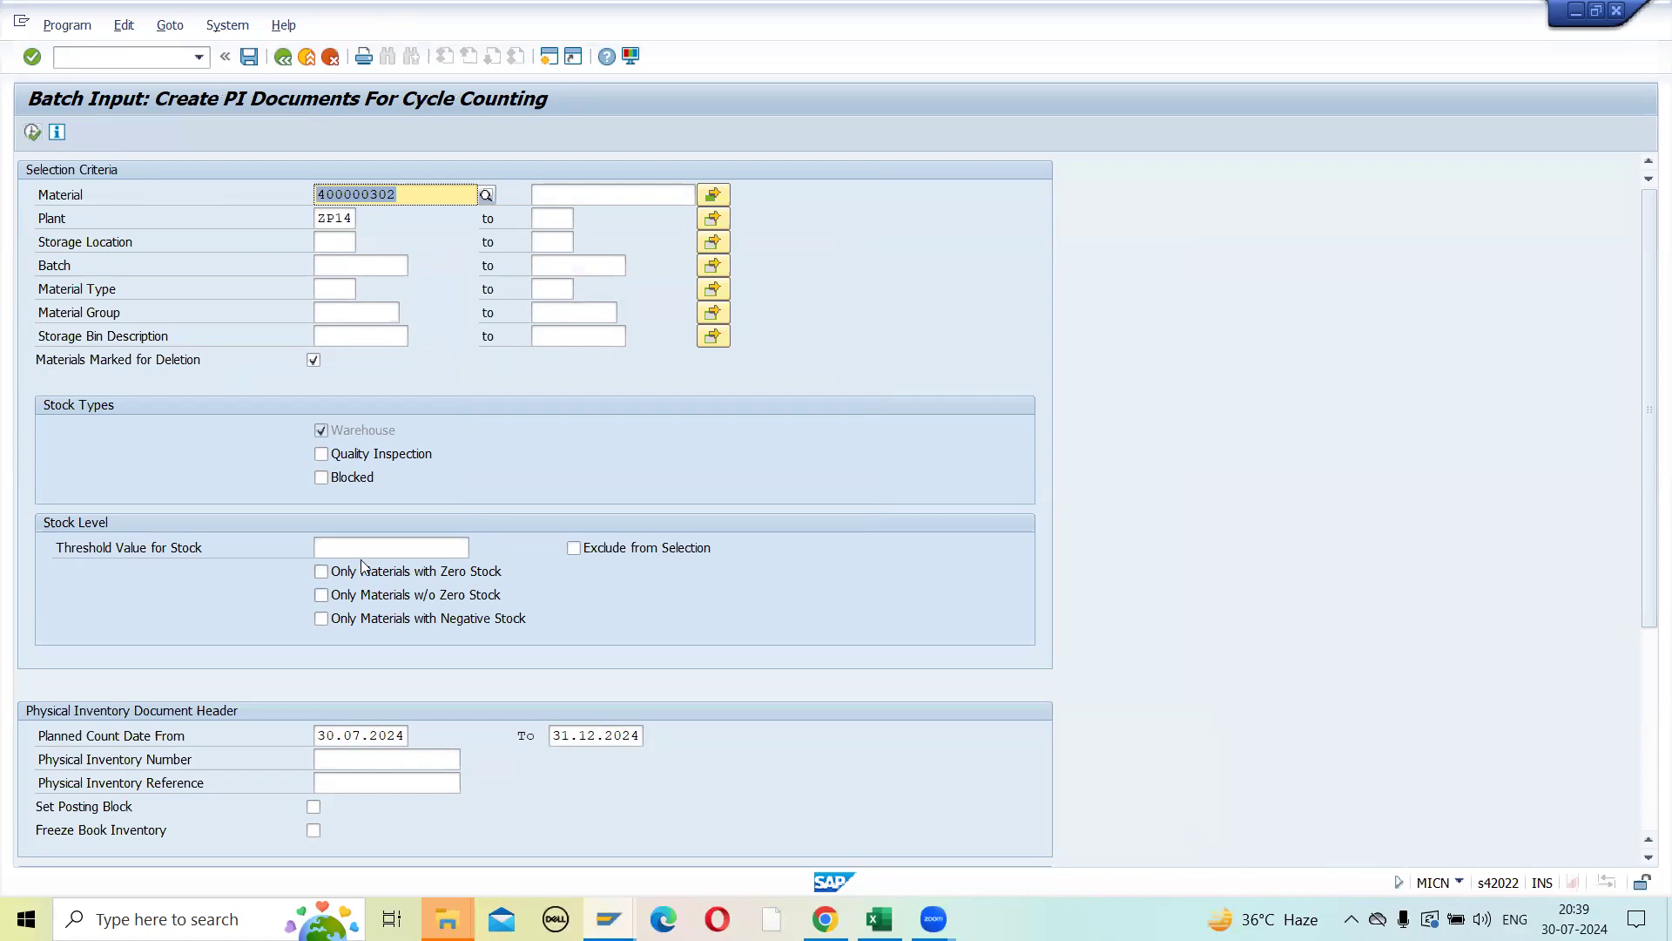
# - Enable Generate Batch Input with session name MB_MI01_CN and execute the report
pyautogui.scroll(-4, 371, 568)
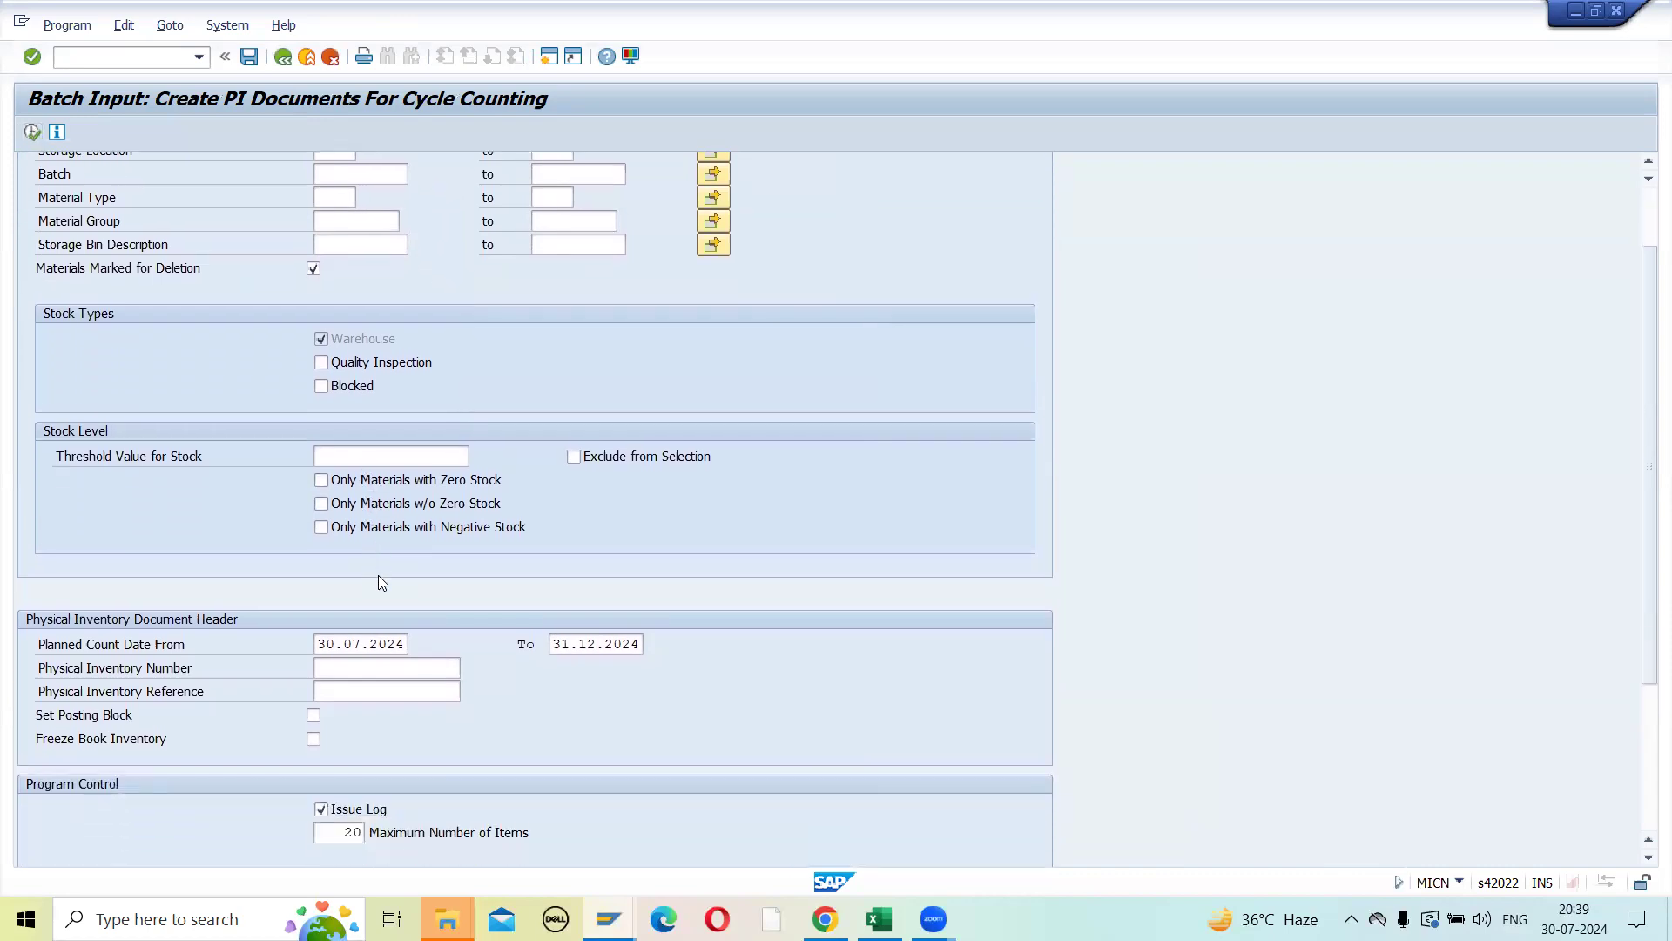
pyautogui.scroll(-3, 633, 807)
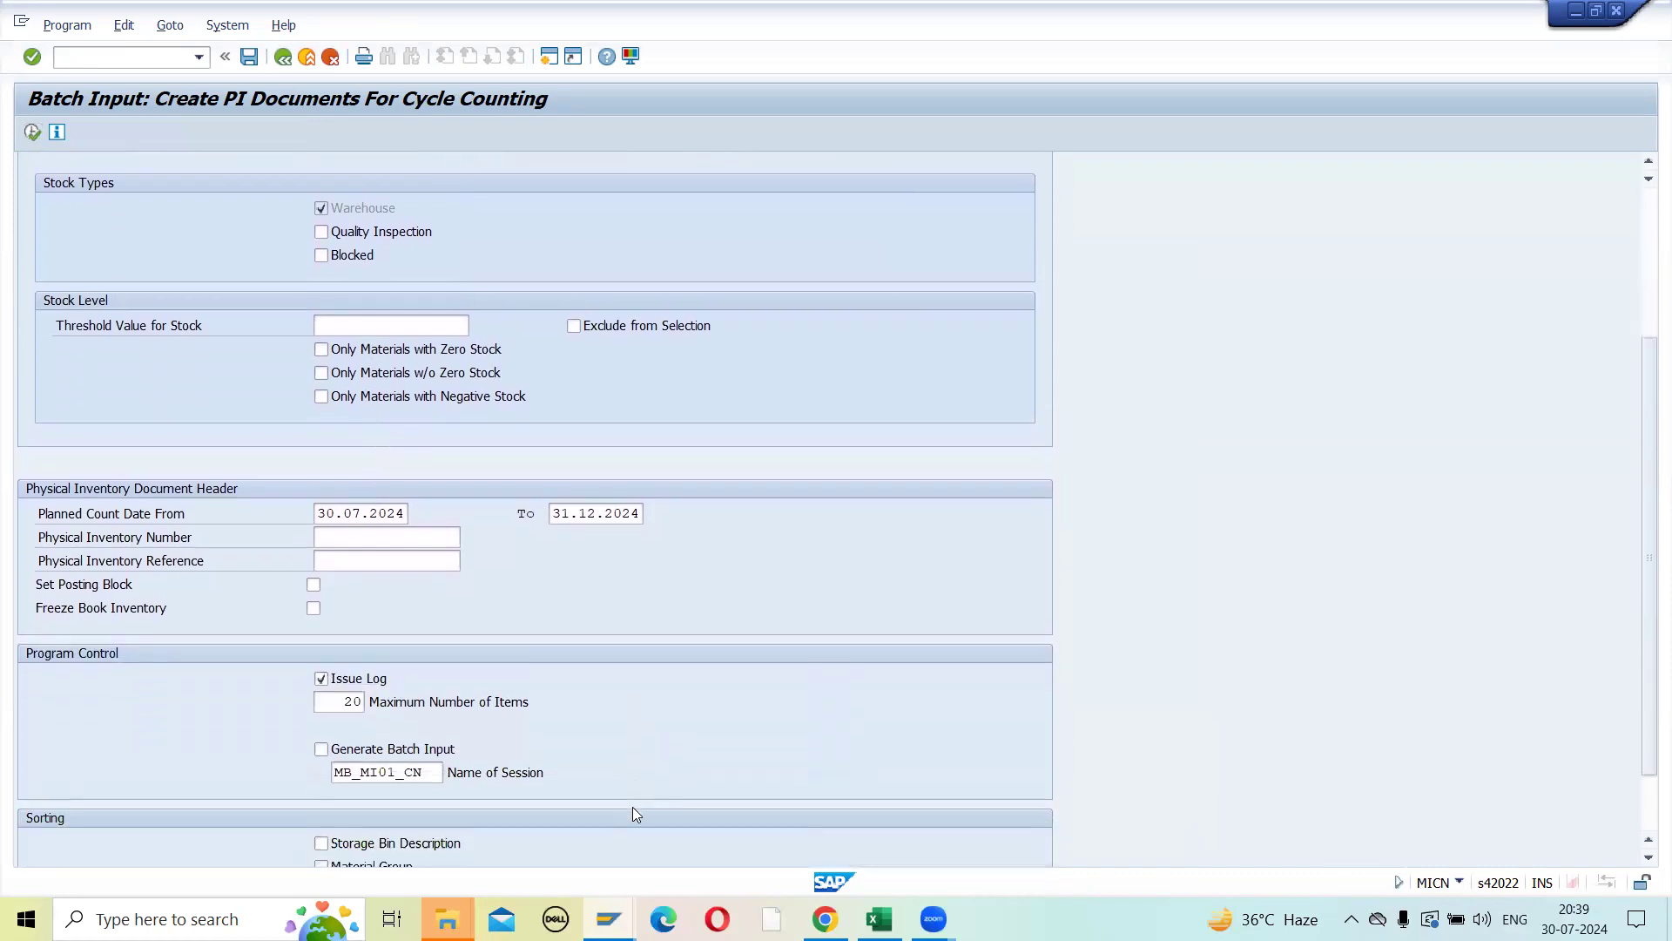
pyautogui.scroll(-1, 635, 813)
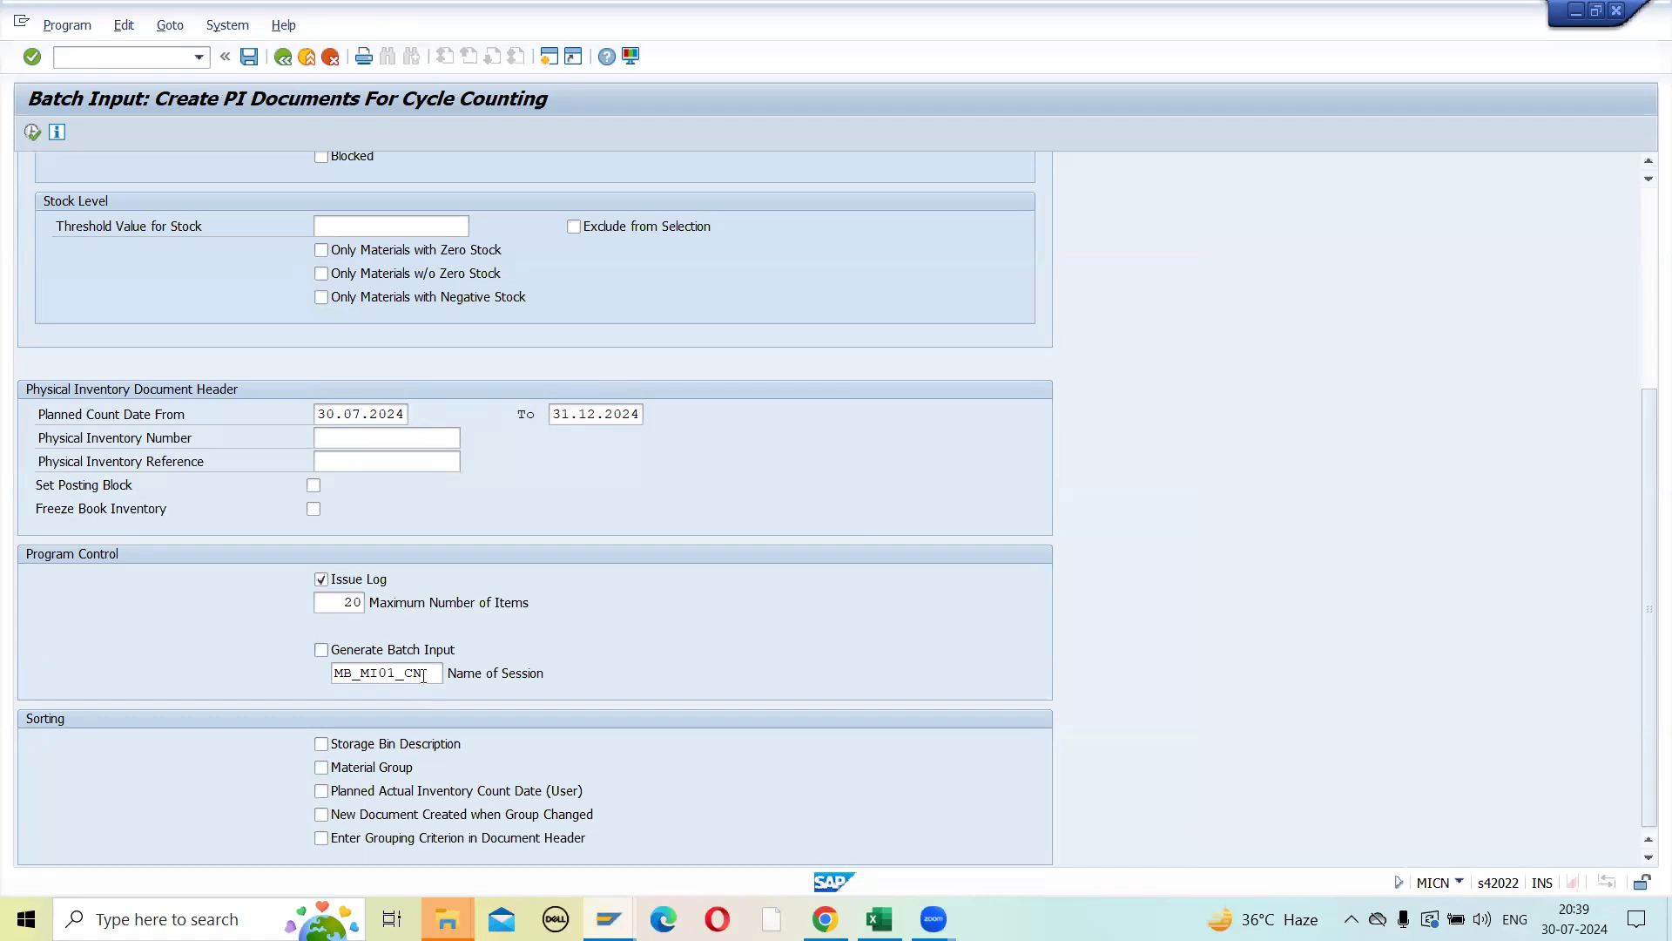
pyautogui.moveTo(425, 678); pyautogui.dragTo(268, 685)
pyautogui.click(315, 650)
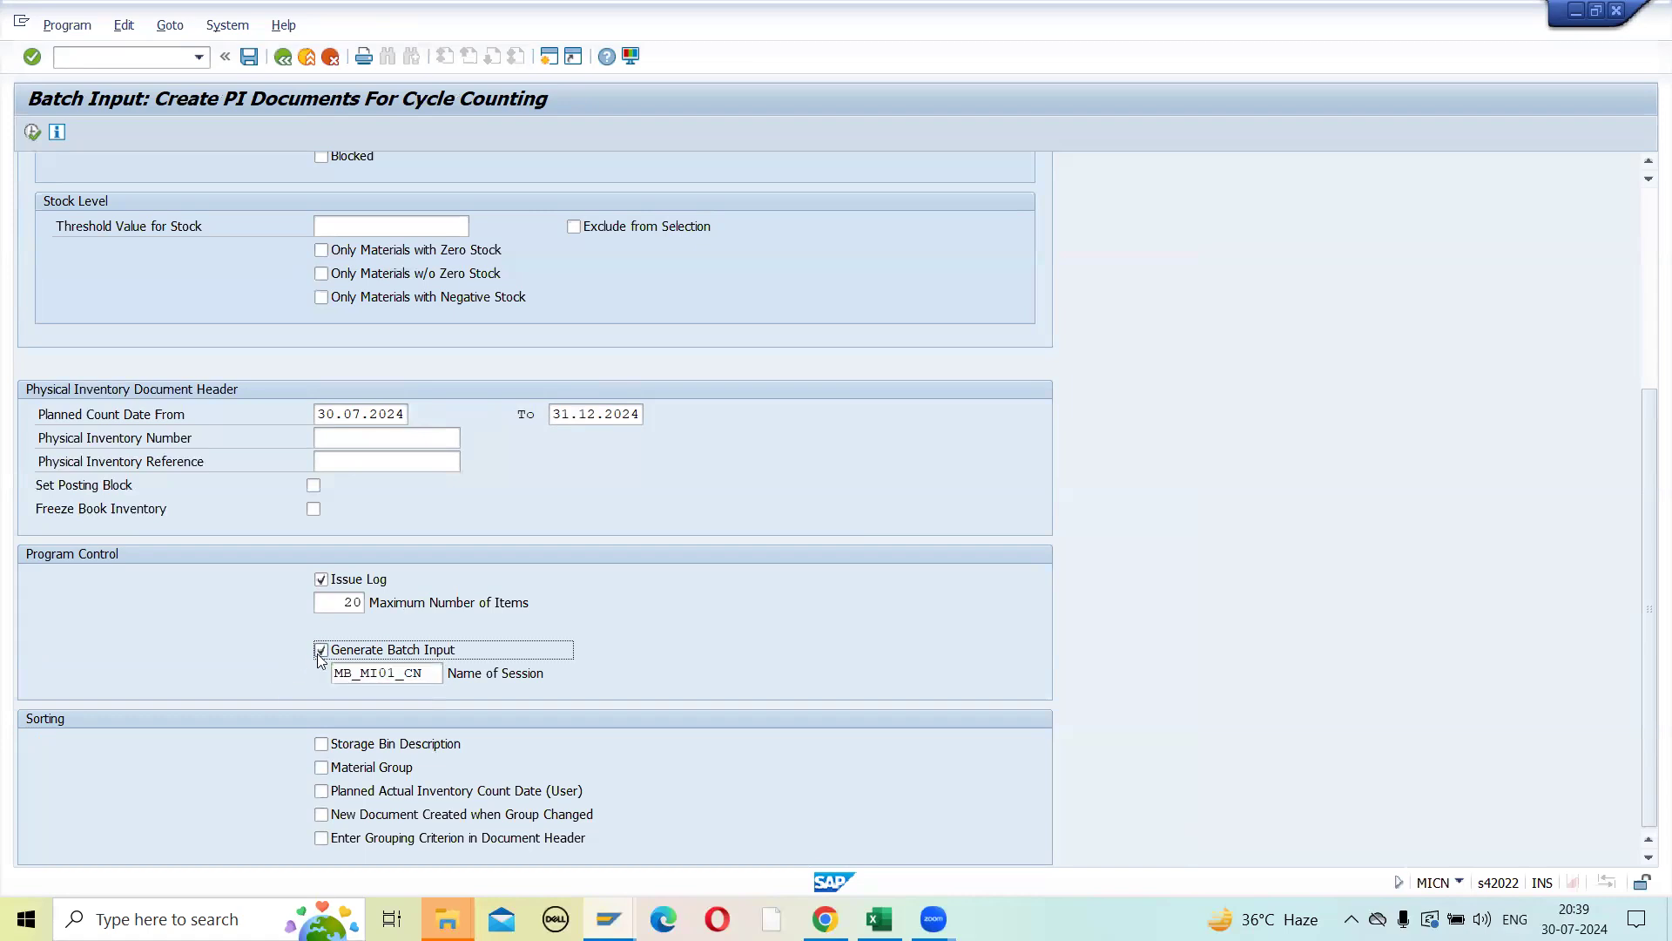
pyautogui.click(32, 132)
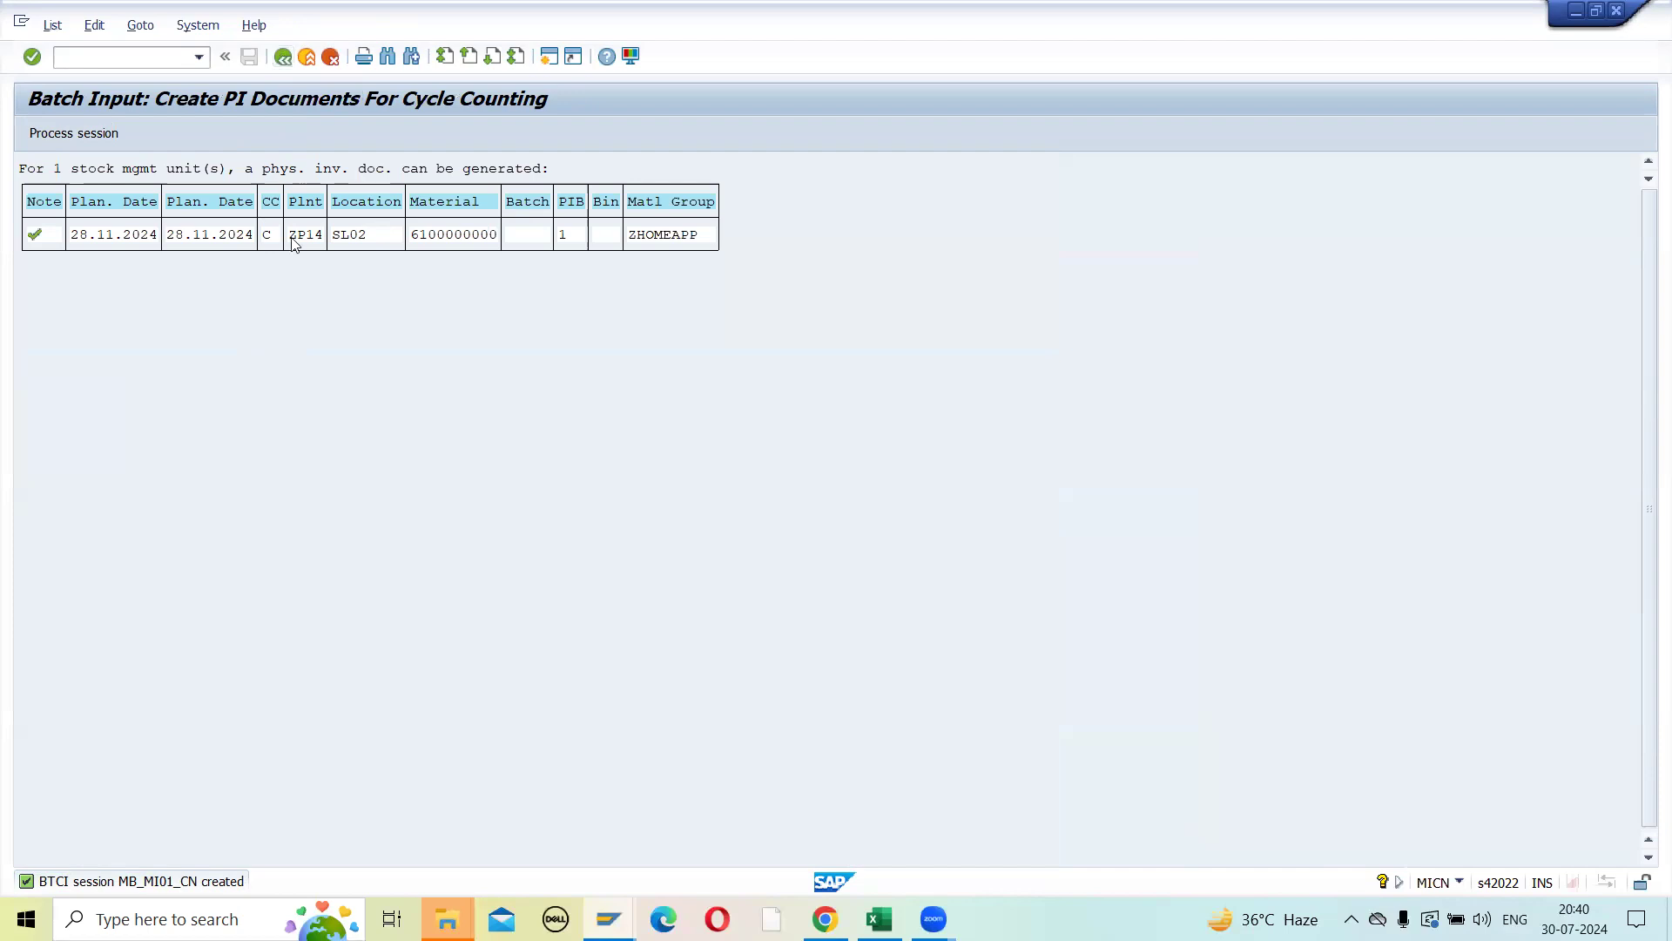
# - Return to the selection criteria and set the end of the planned count date range to 24.03.2025
pyautogui.click(284, 59)
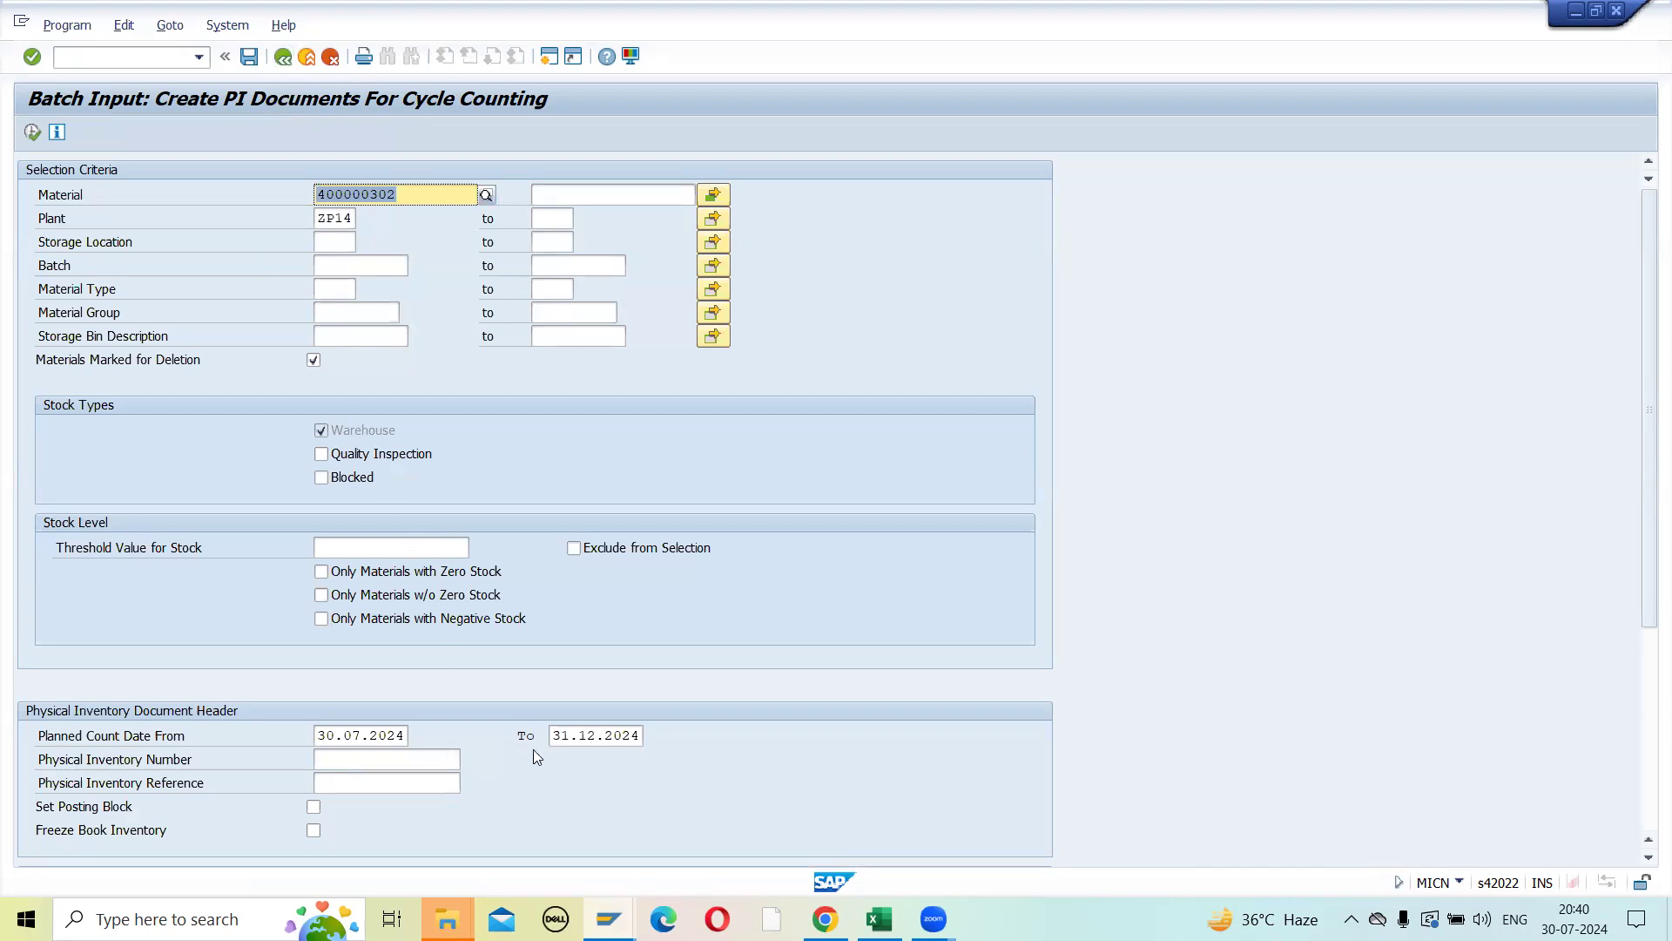
pyautogui.click(577, 736)
pyautogui.click(651, 737)
pyautogui.click(338, 299)
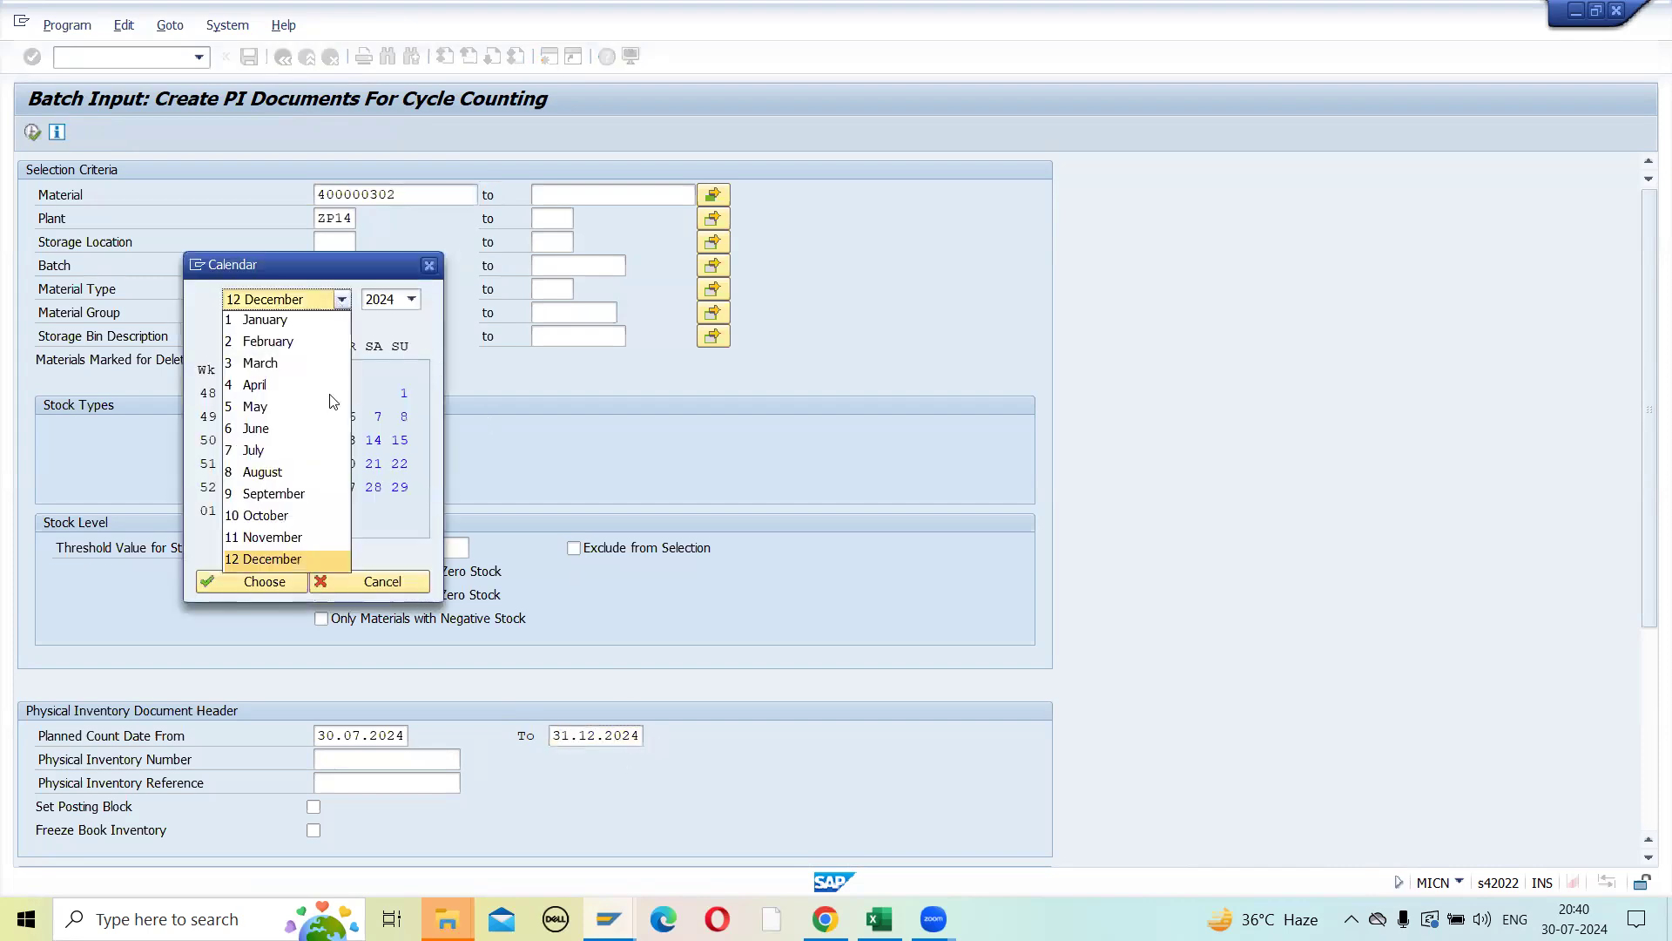
pyautogui.click(266, 365)
pyautogui.click(411, 298)
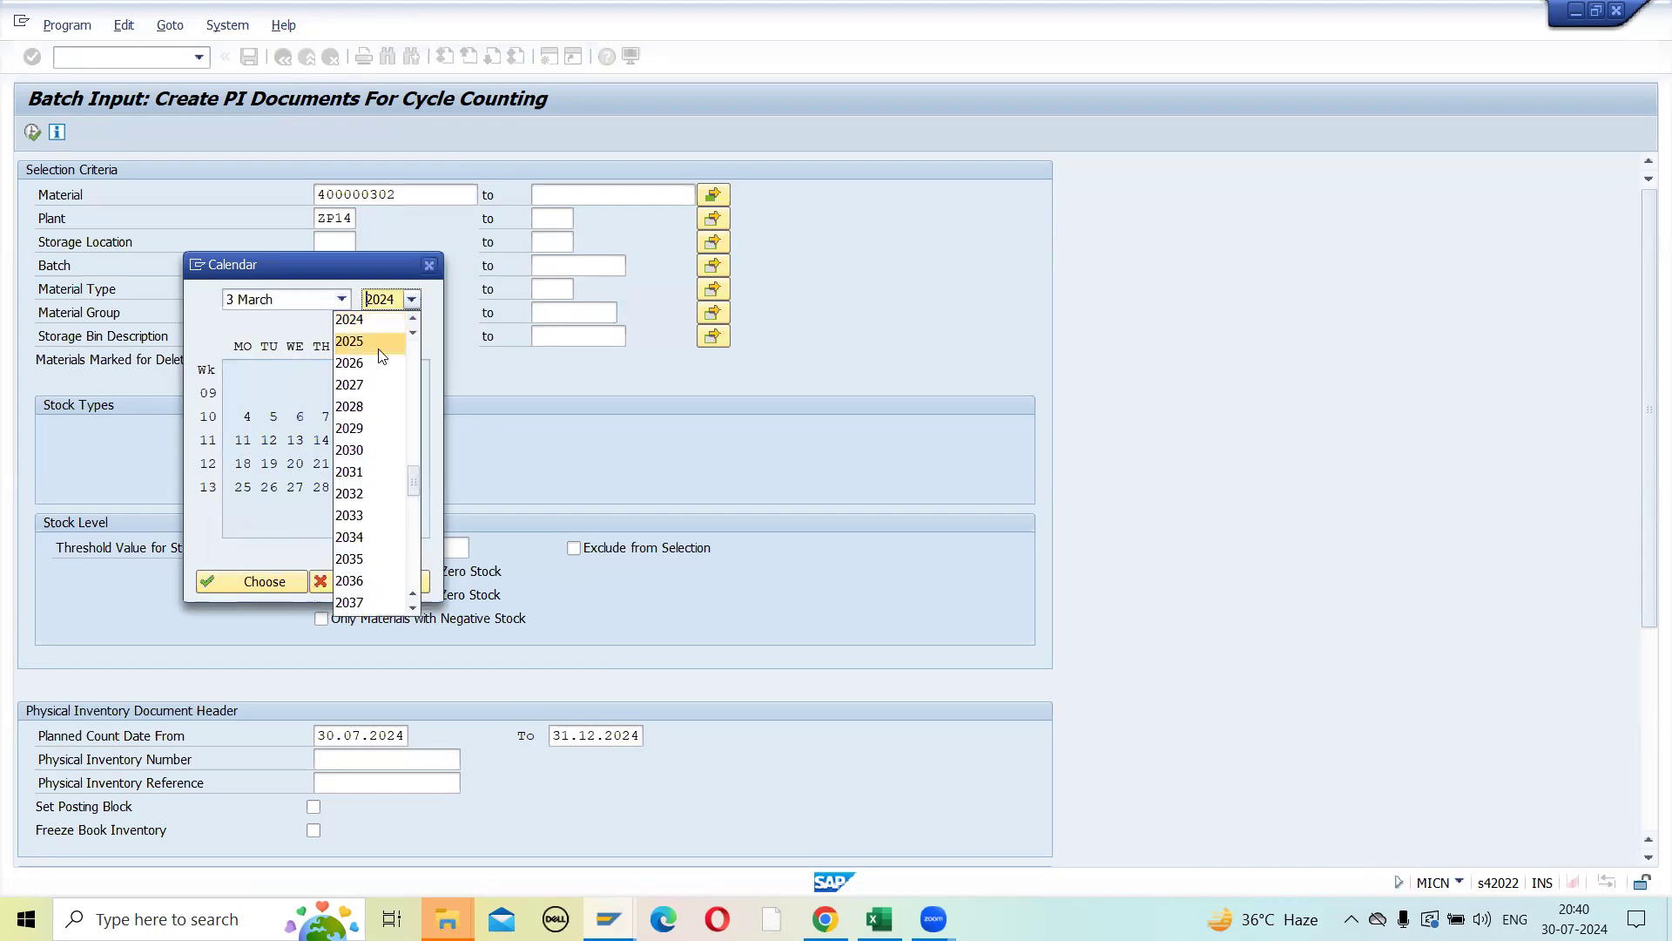
pyautogui.click(380, 347)
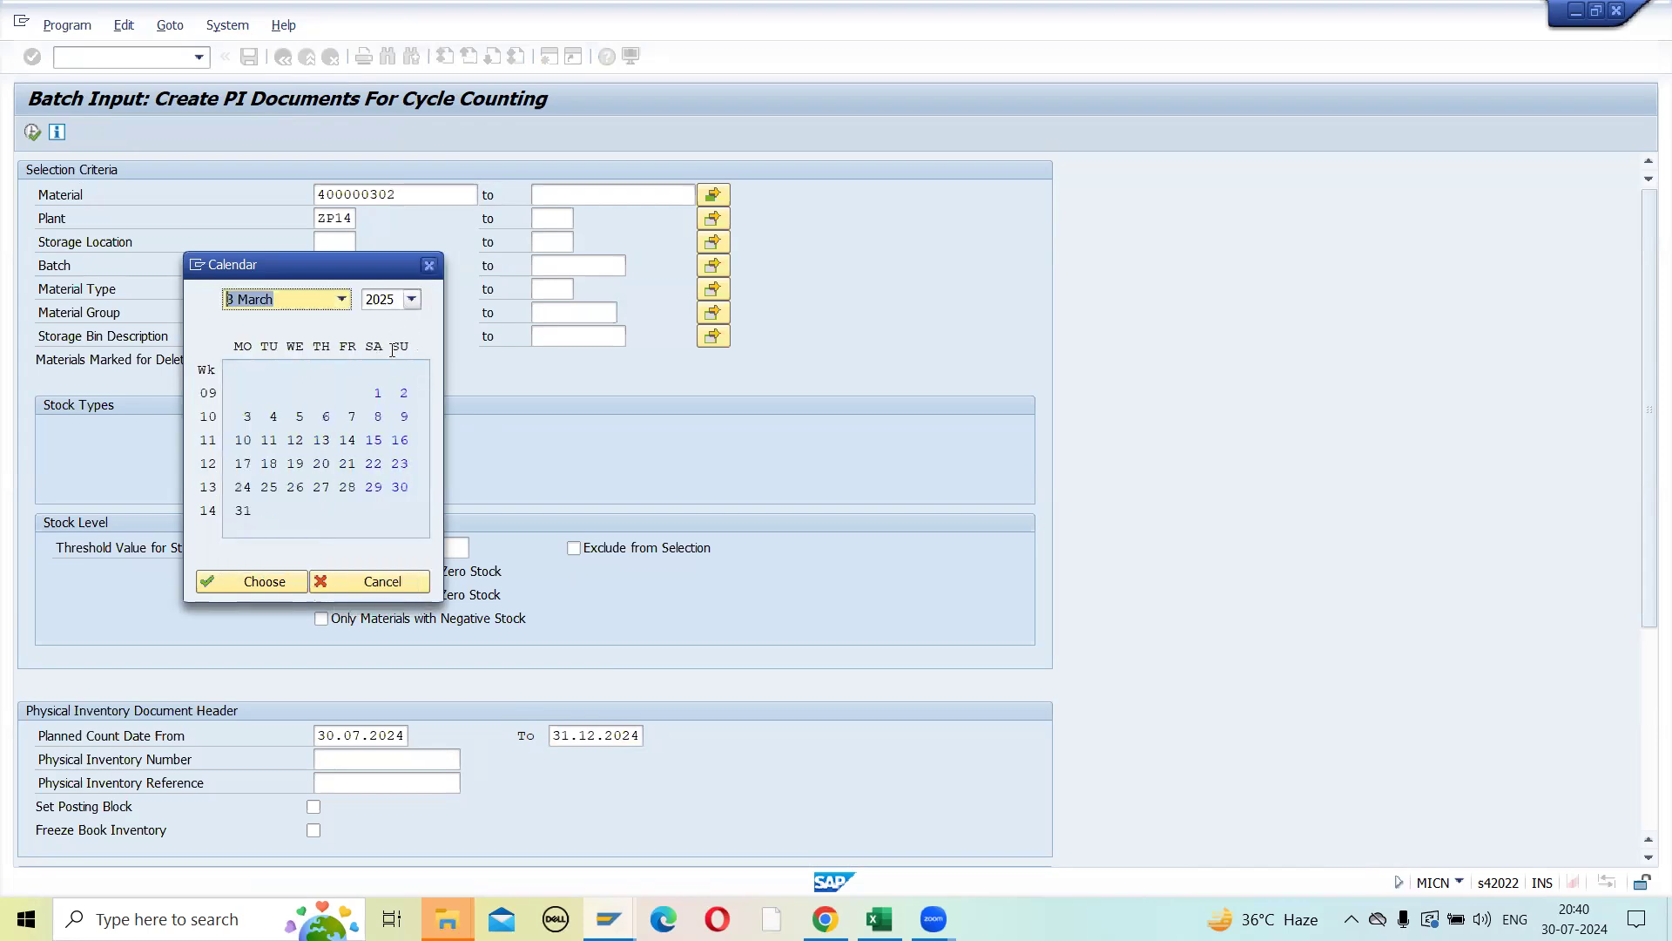
pyautogui.doubleClick(241, 486)
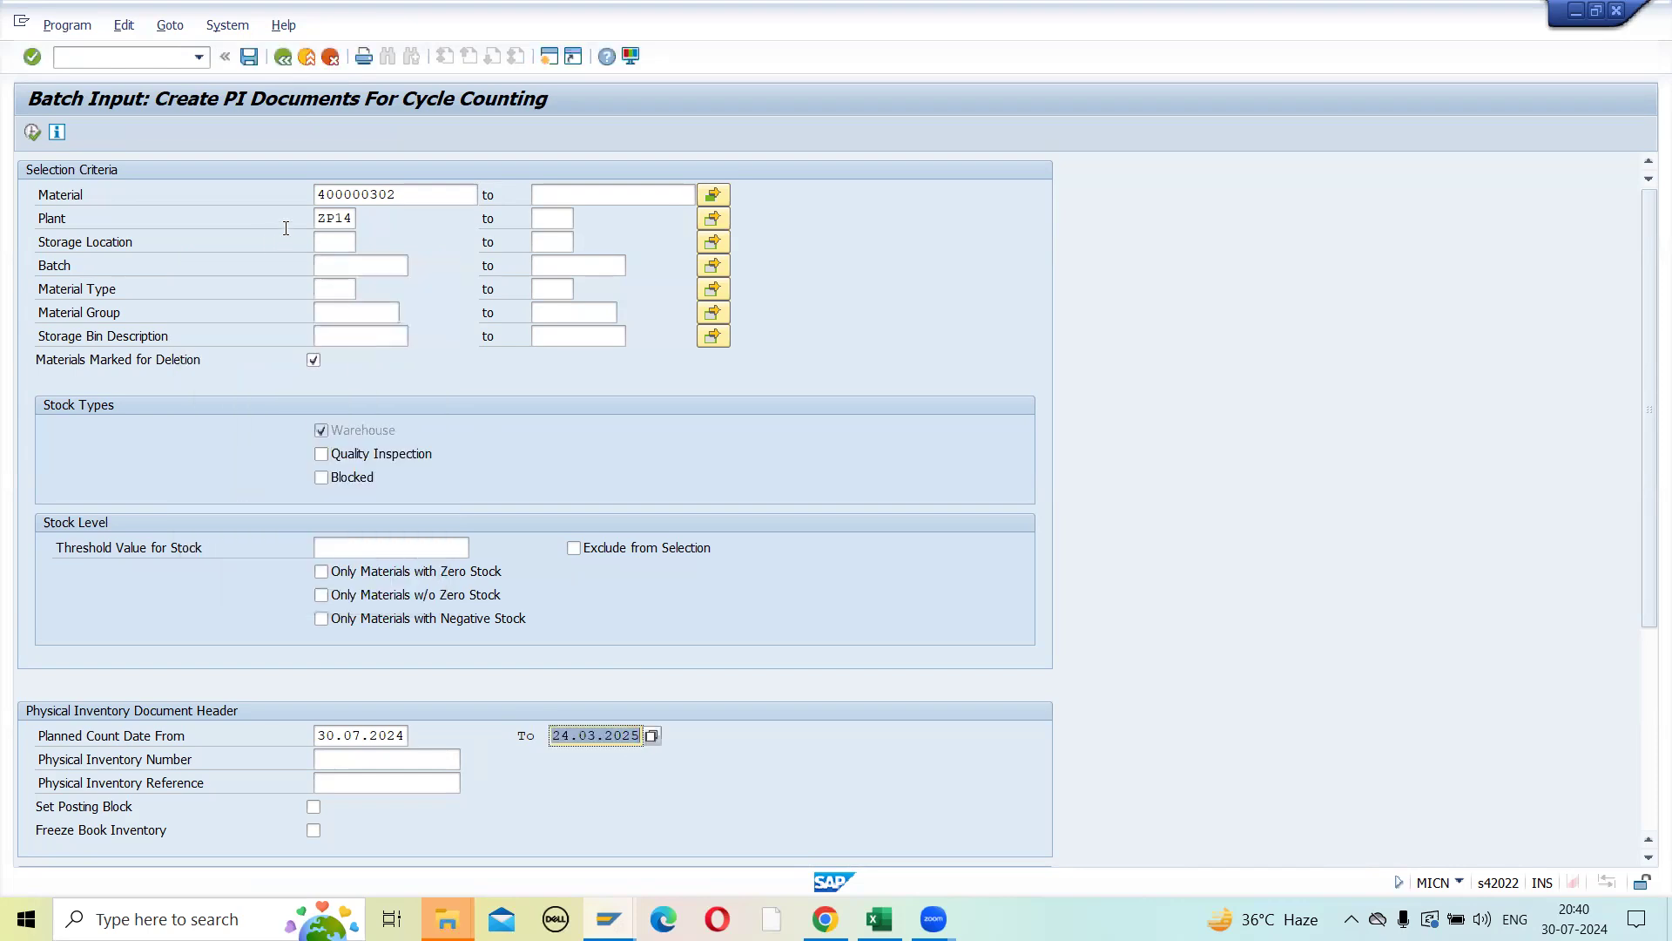
# - Check the materials in the multiple selection for Material and execute the cycle-counting report with the extended date range
pyautogui.click(711, 196)
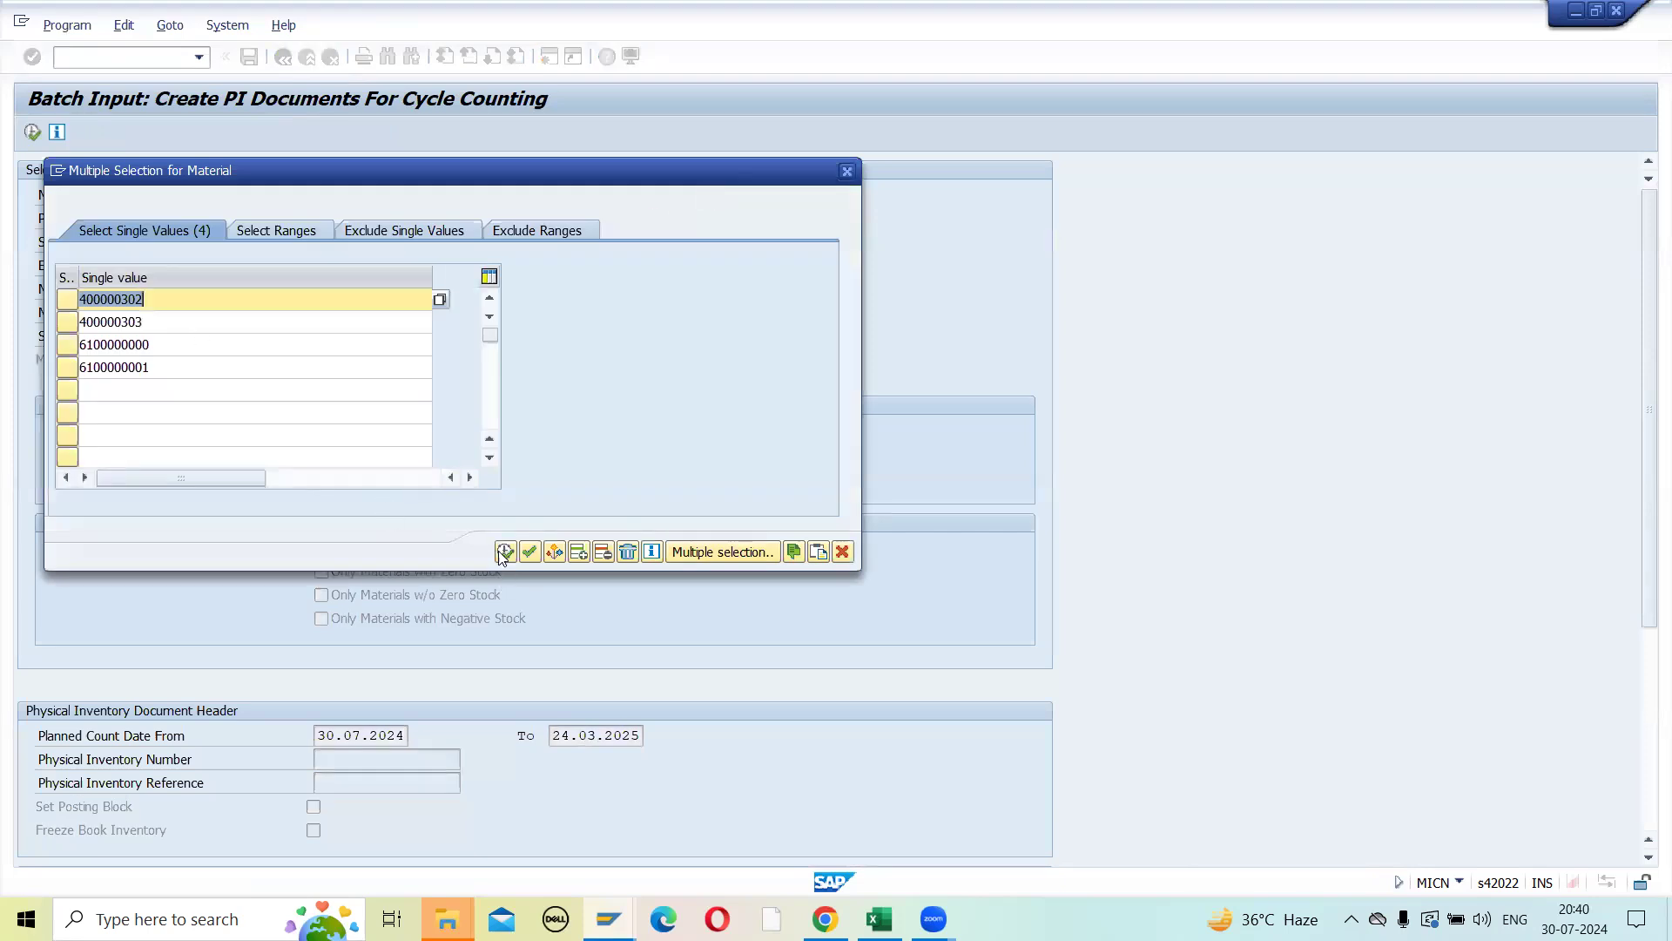
pyautogui.click(528, 551)
pyautogui.click(33, 132)
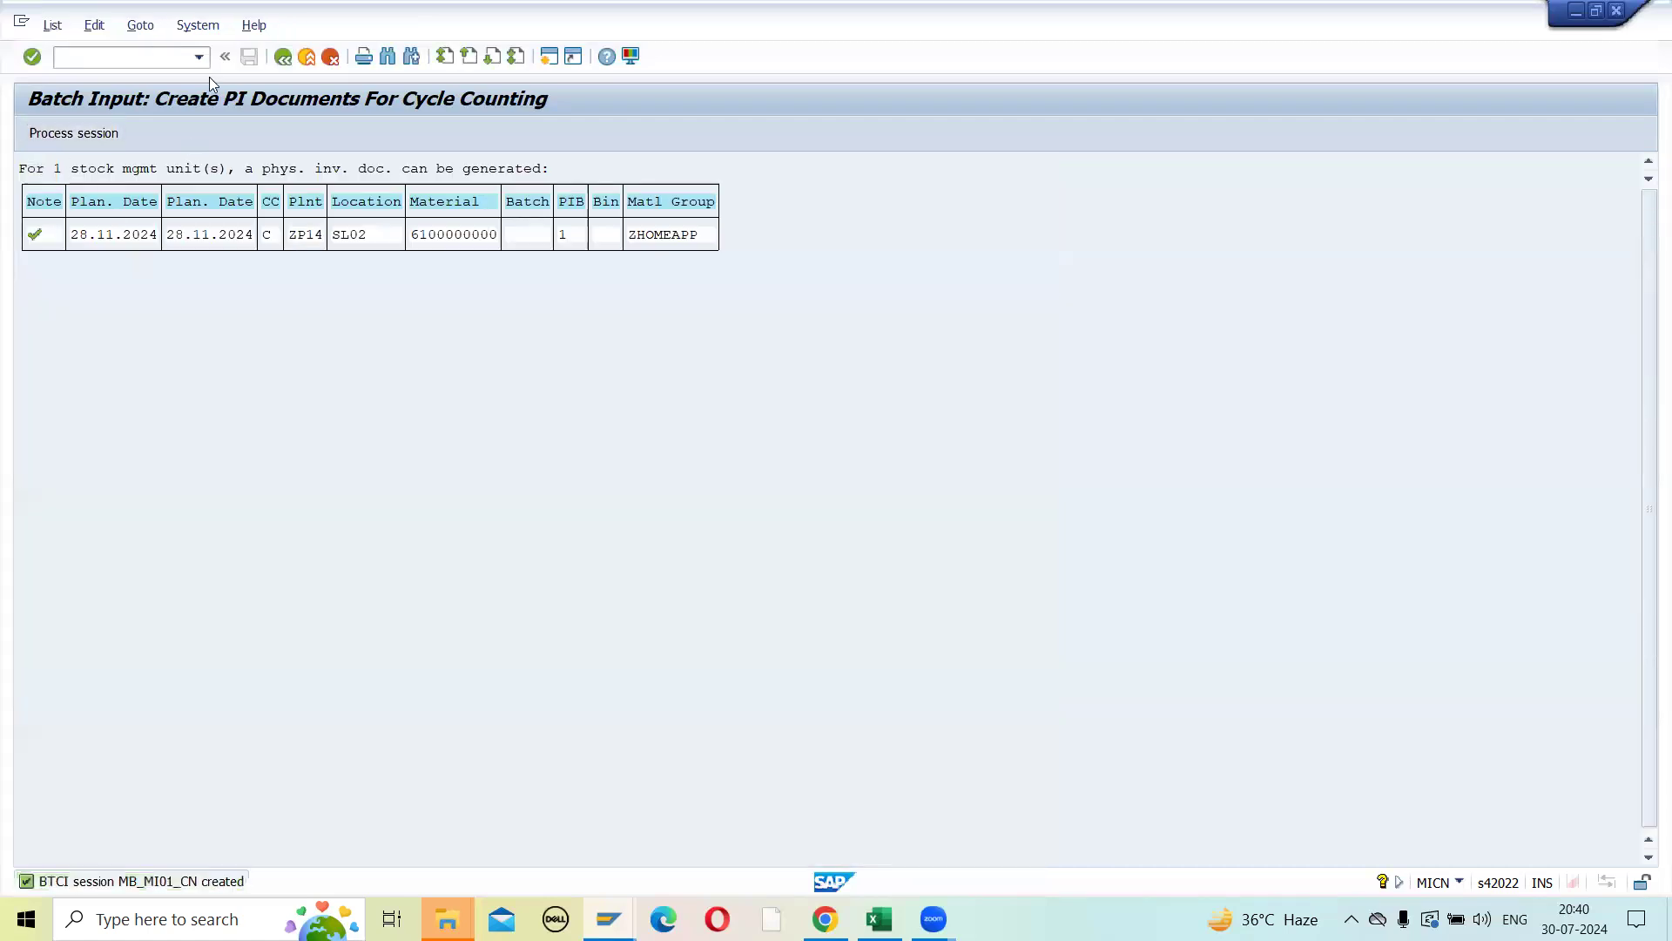
# - Return to the criteria, turn off Generate Batch Input and replace the session name with B
pyautogui.click(282, 57)
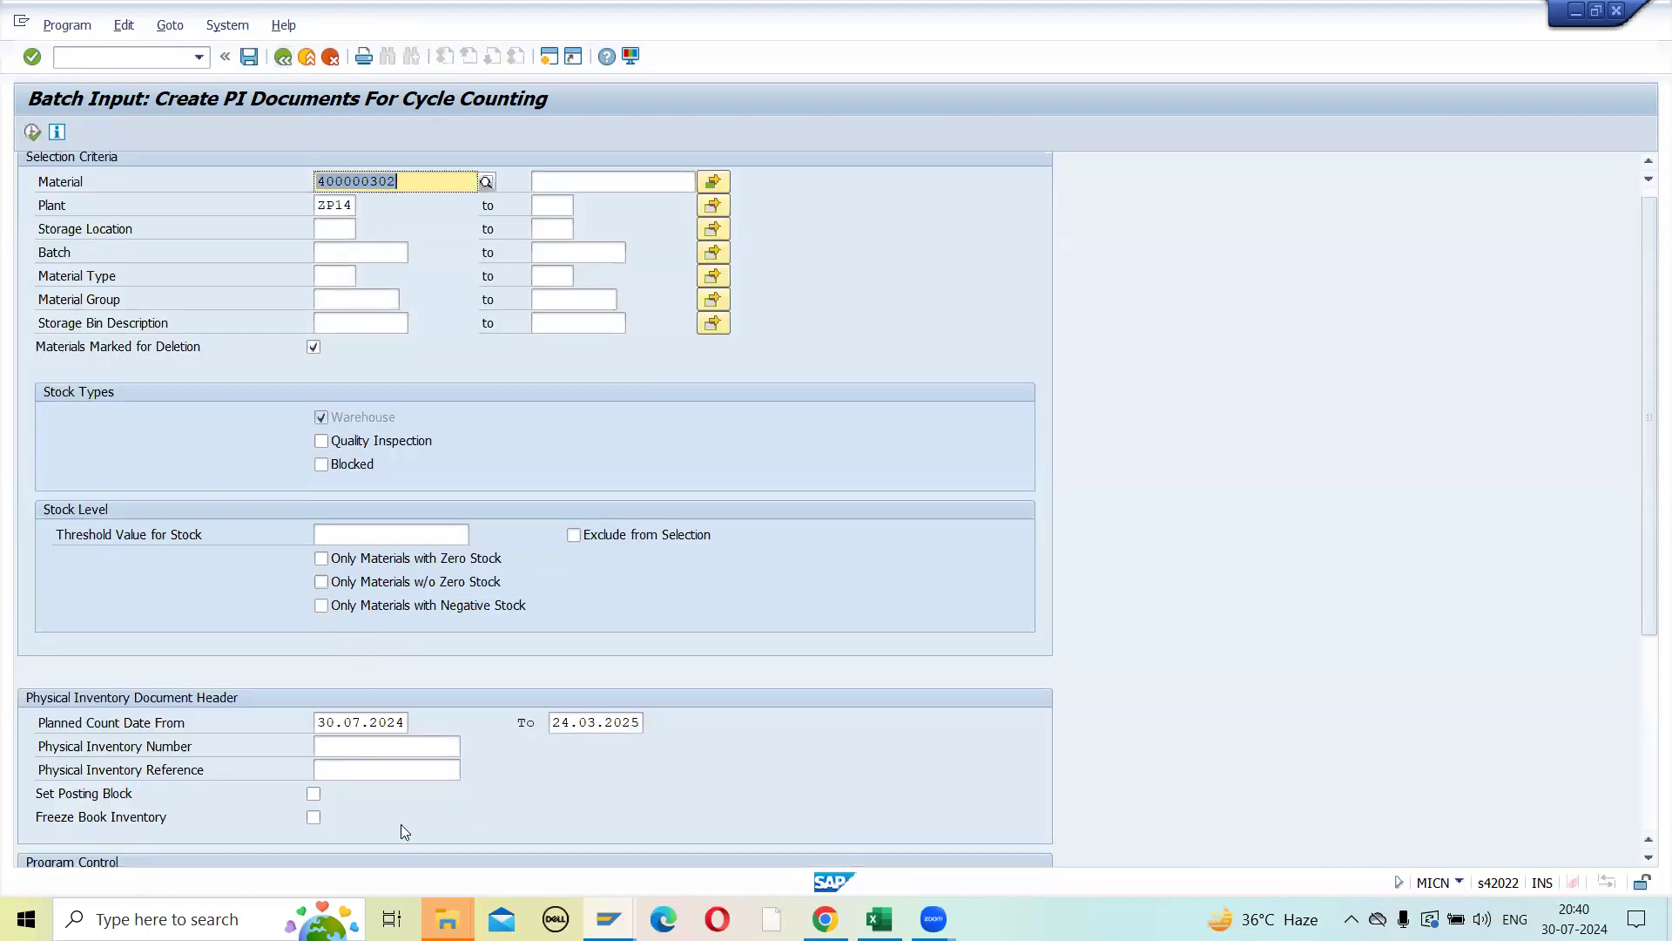
pyautogui.scroll(-5, 401, 824)
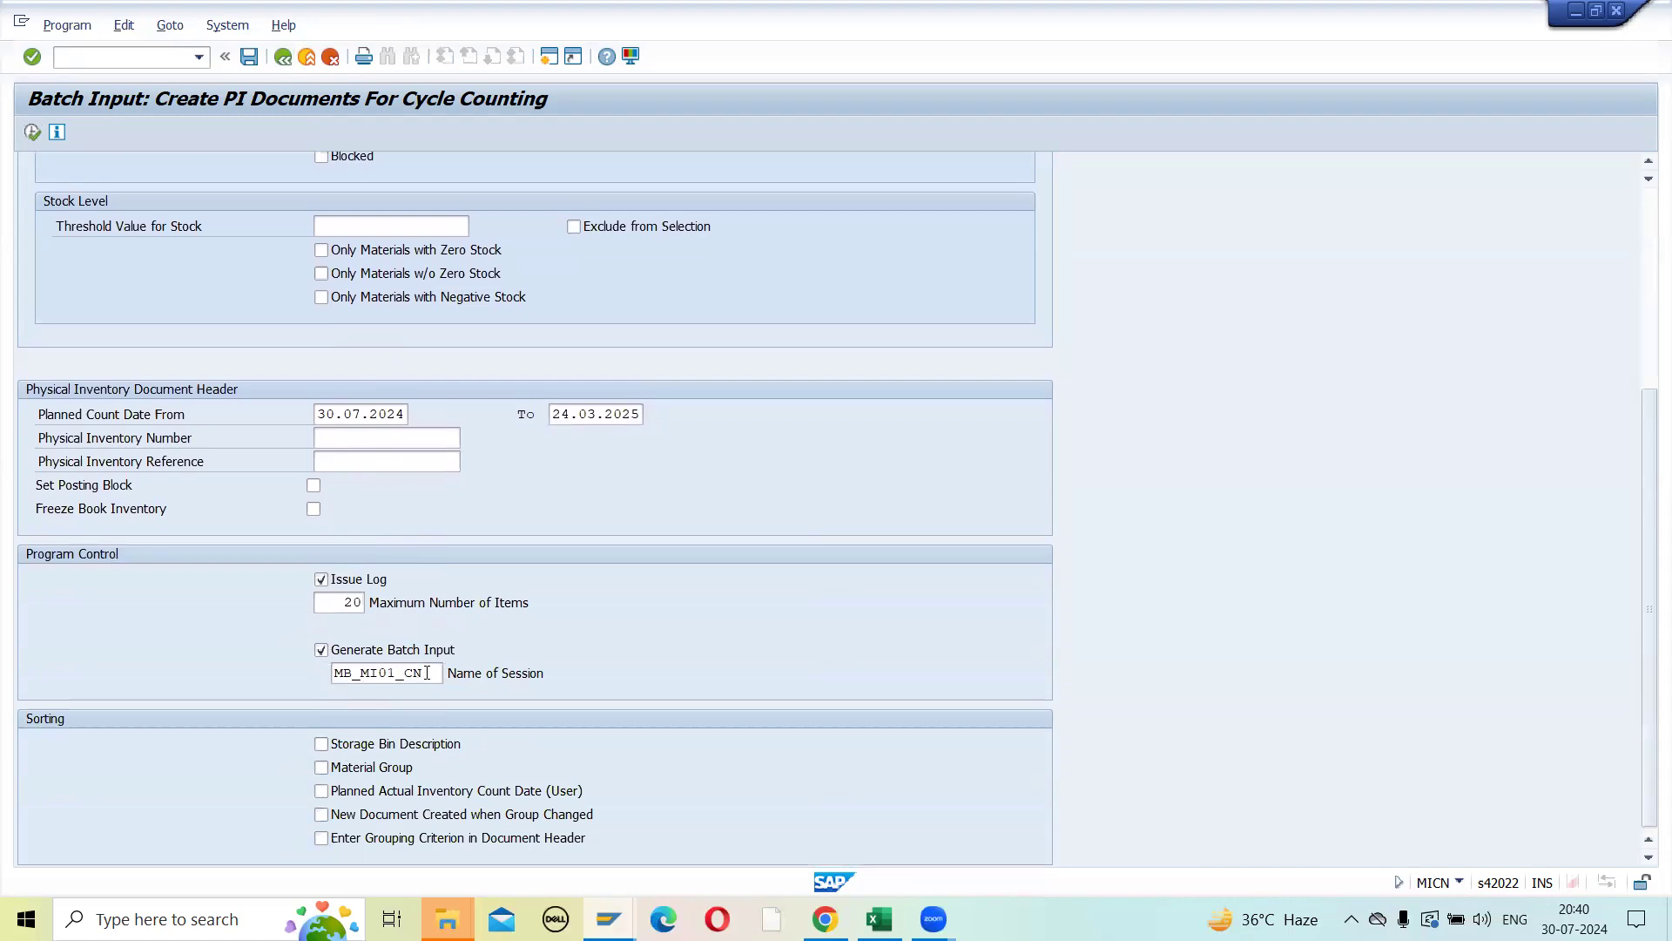
pyautogui.moveTo(425, 673); pyautogui.dragTo(216, 685)
pyautogui.press('BackSpace')
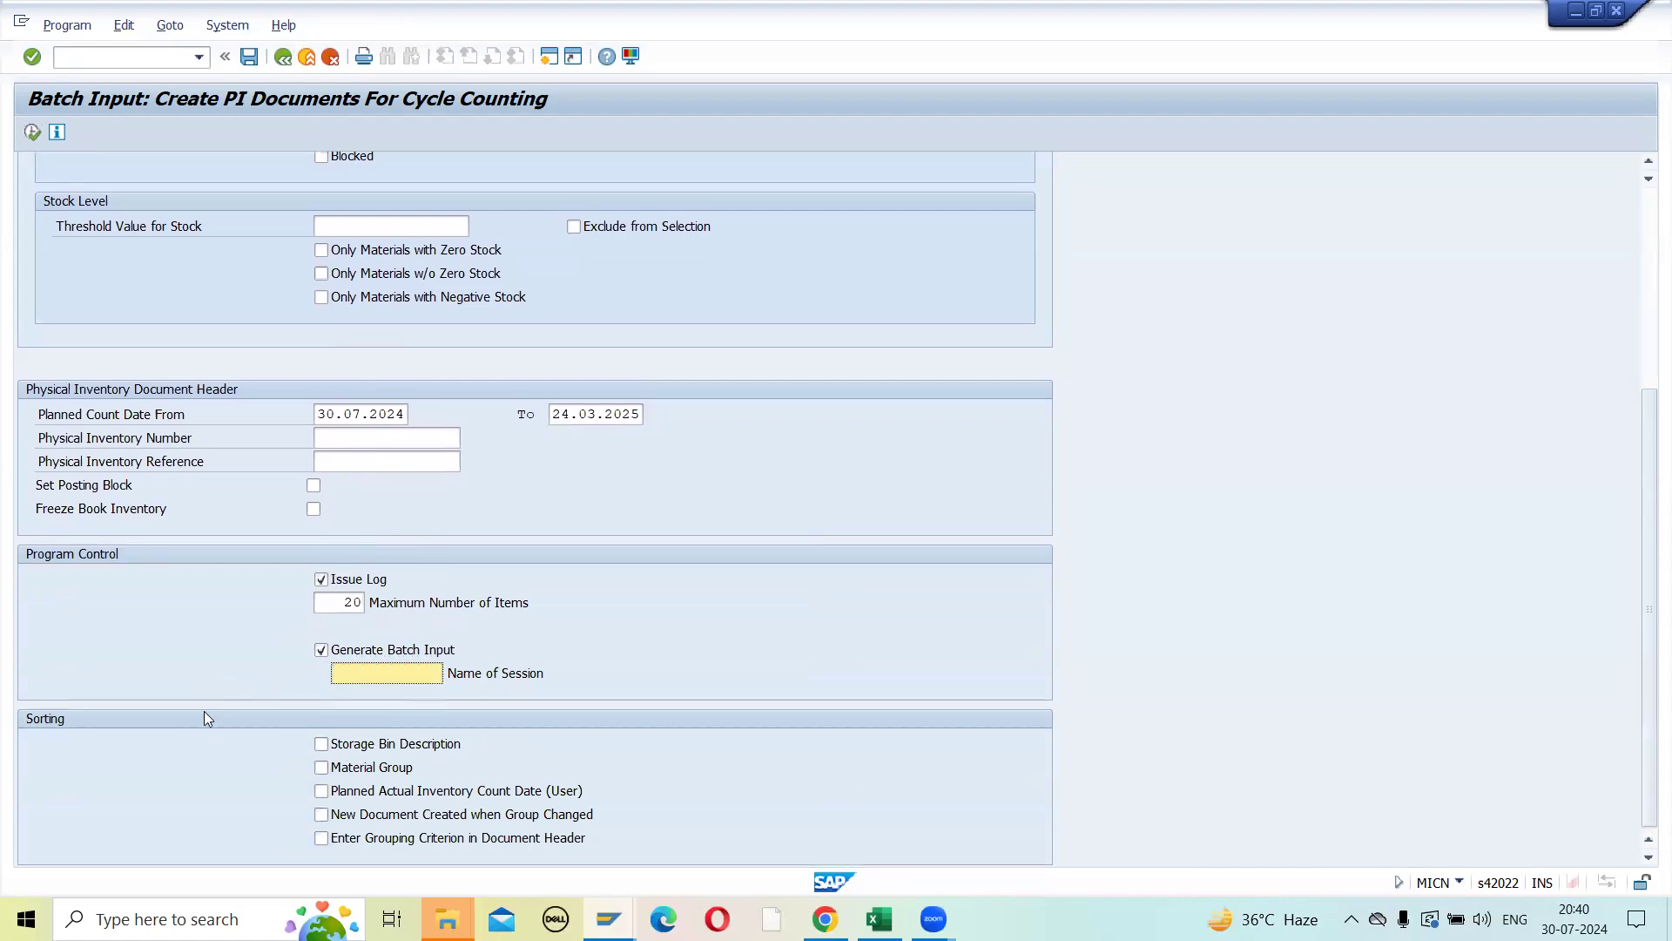
pyautogui.click(320, 651)
pyautogui.press('Return')
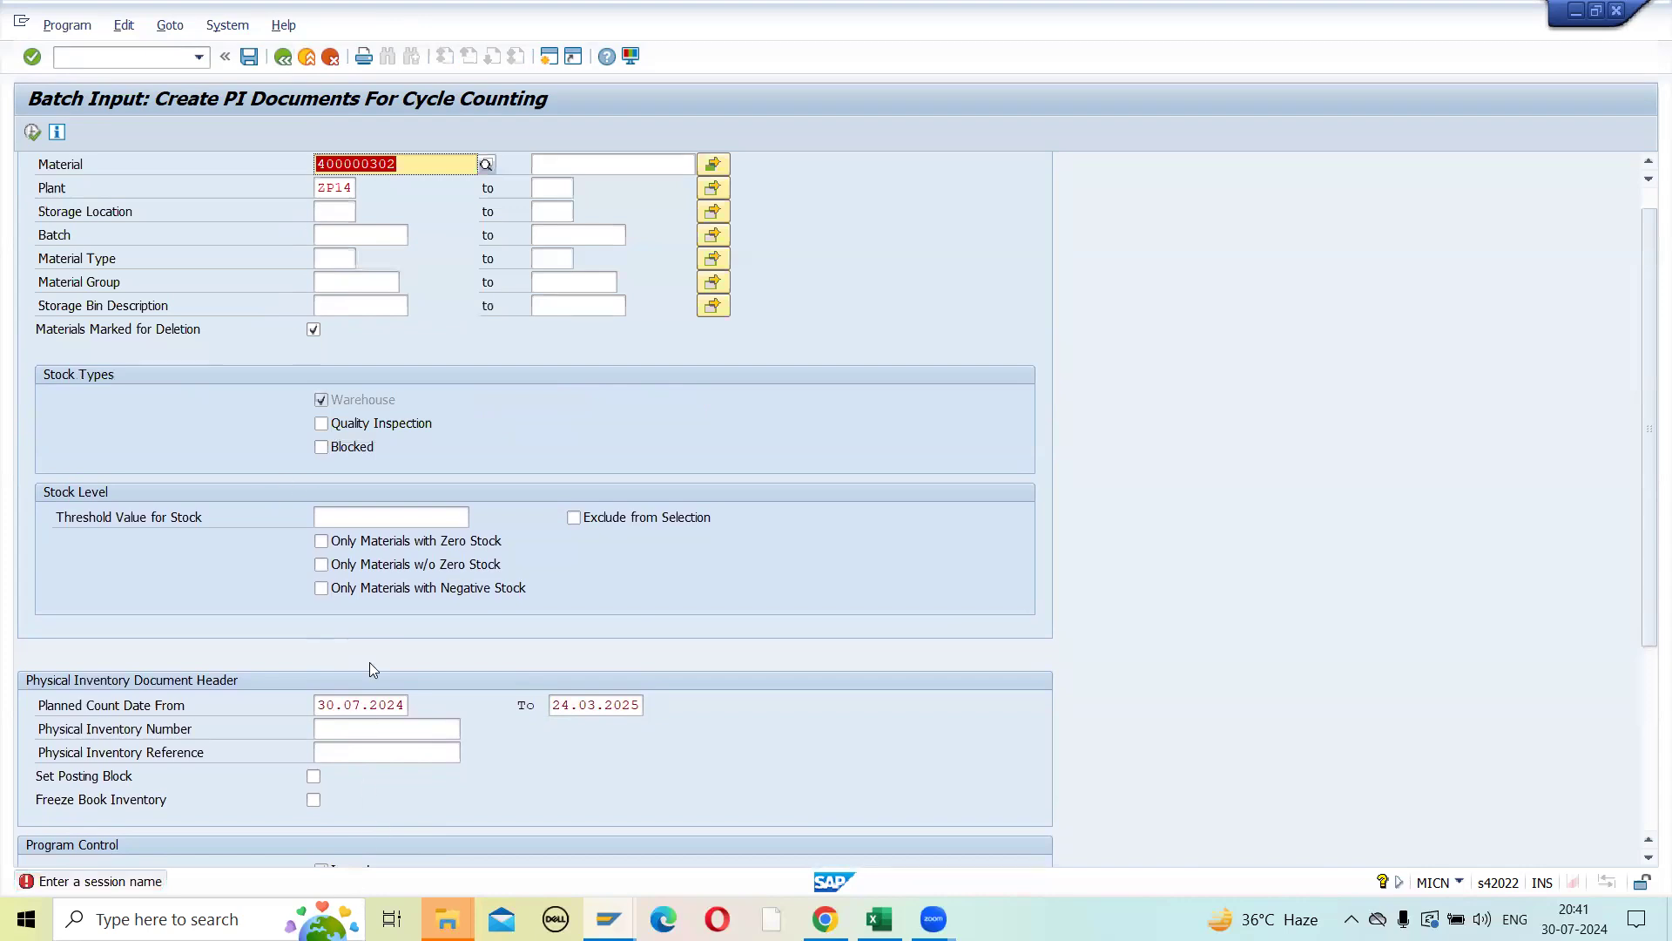
pyautogui.scroll(-4, 369, 669)
pyautogui.click(382, 723)
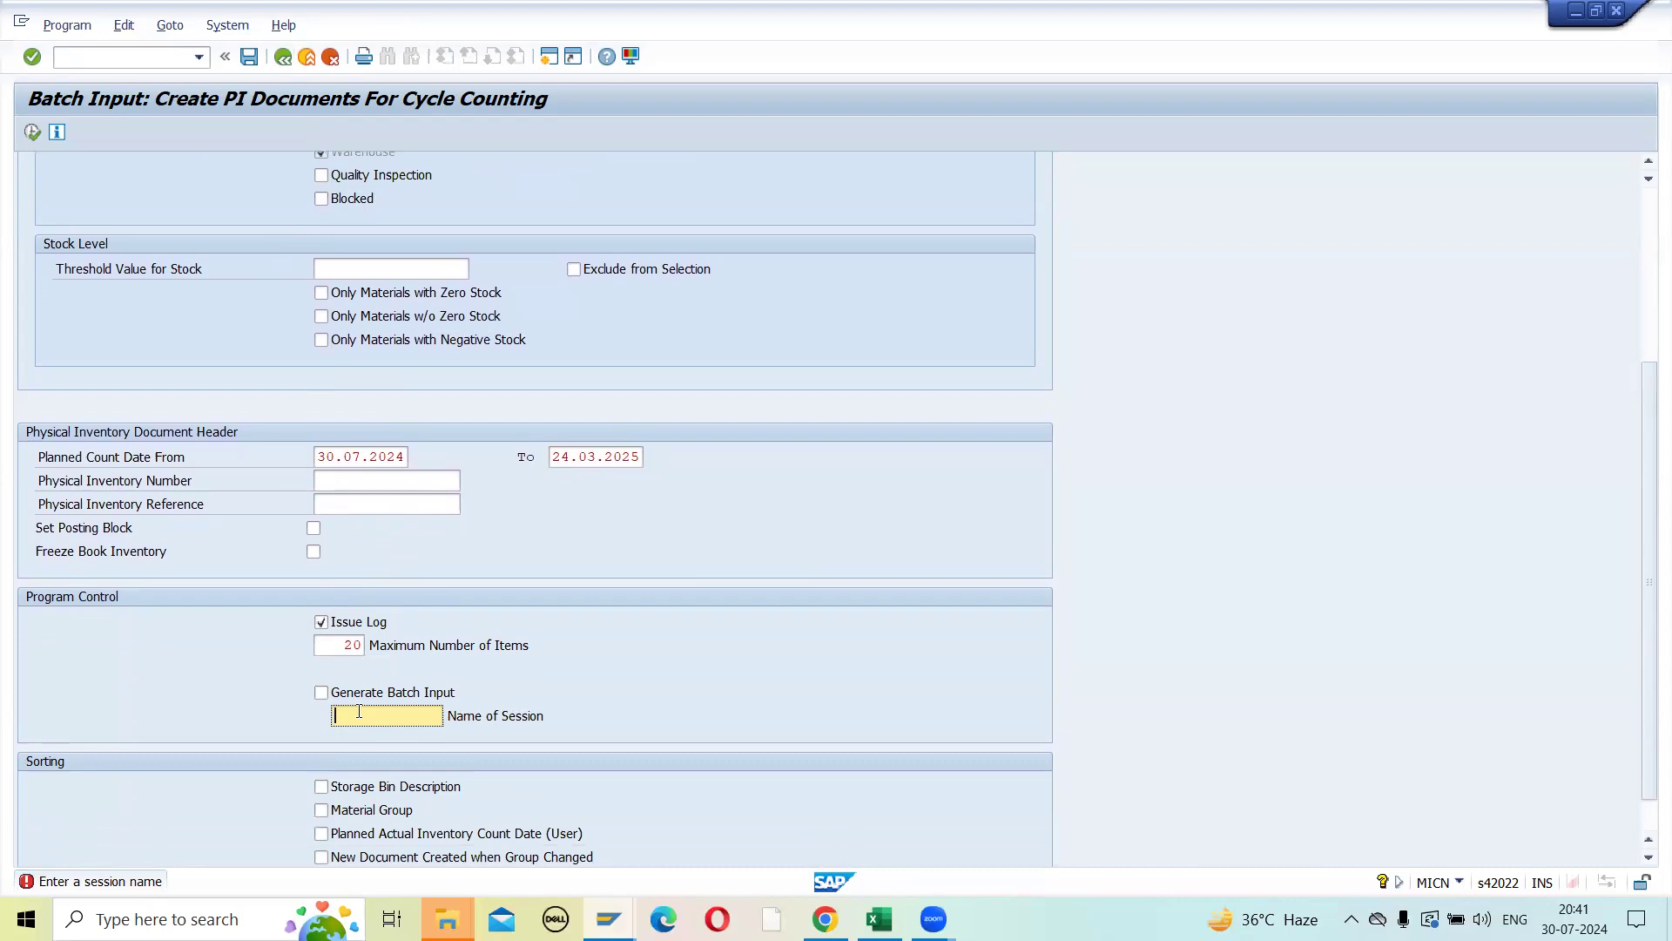
pyautogui.write('B')
# - Restart transaction MICN and review its default selection criteria and program control settings
pyautogui.click(136, 61)
pyautogui.write('/NMICN')
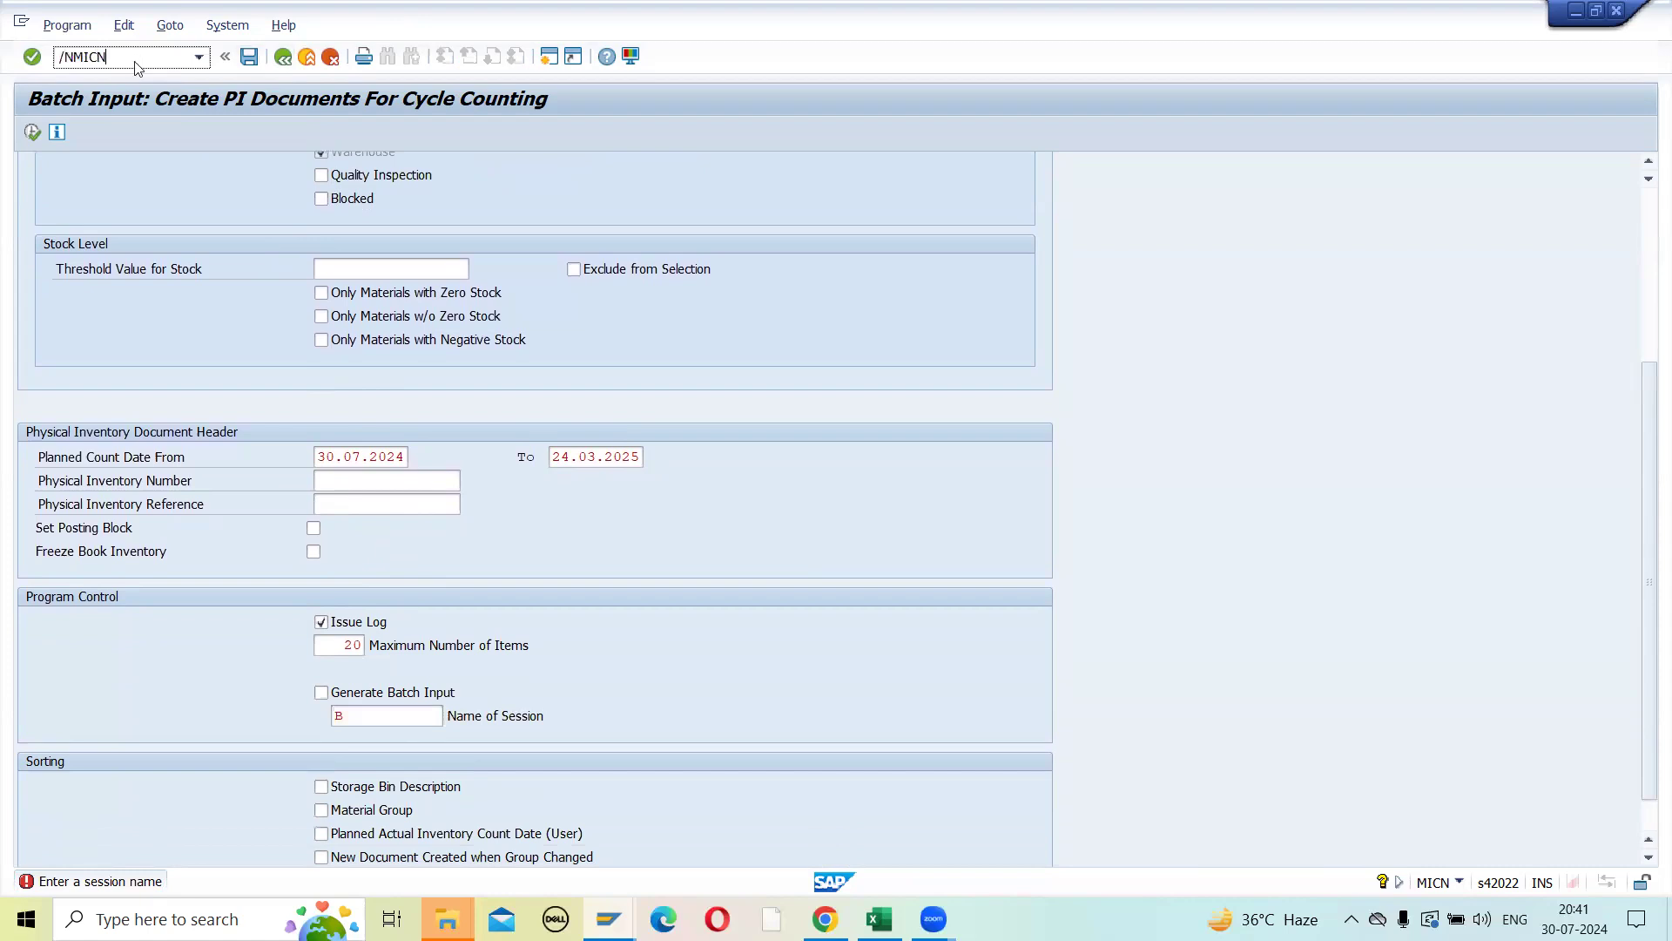
pyautogui.press('Return')
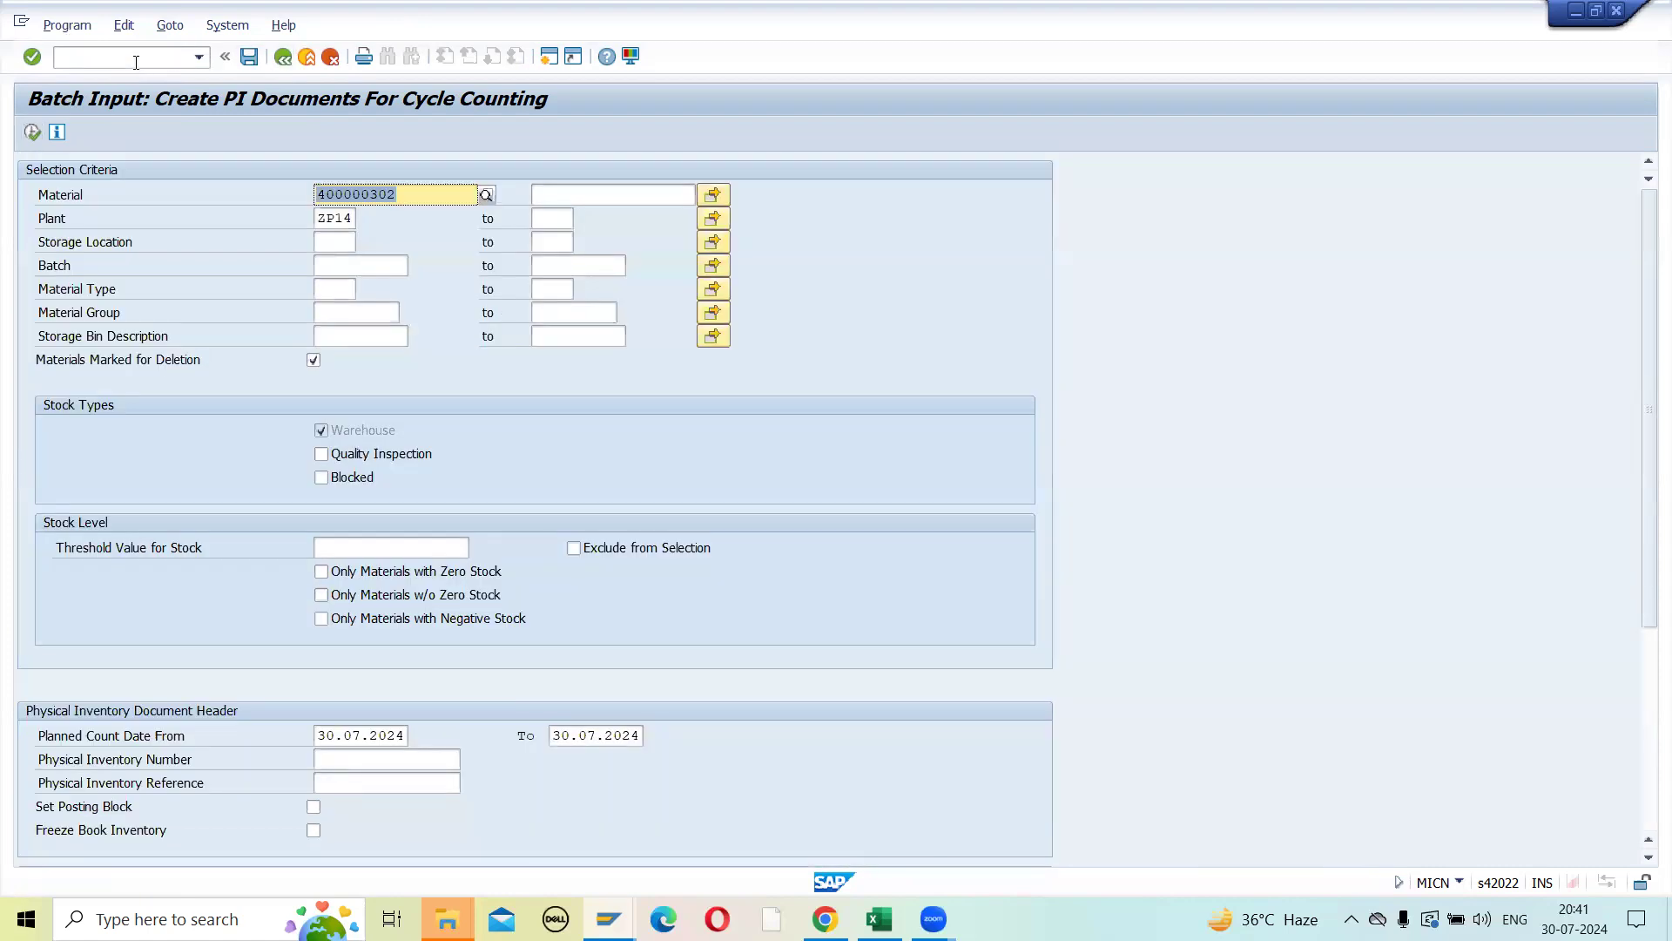
pyautogui.scroll(-5, 448, 545)
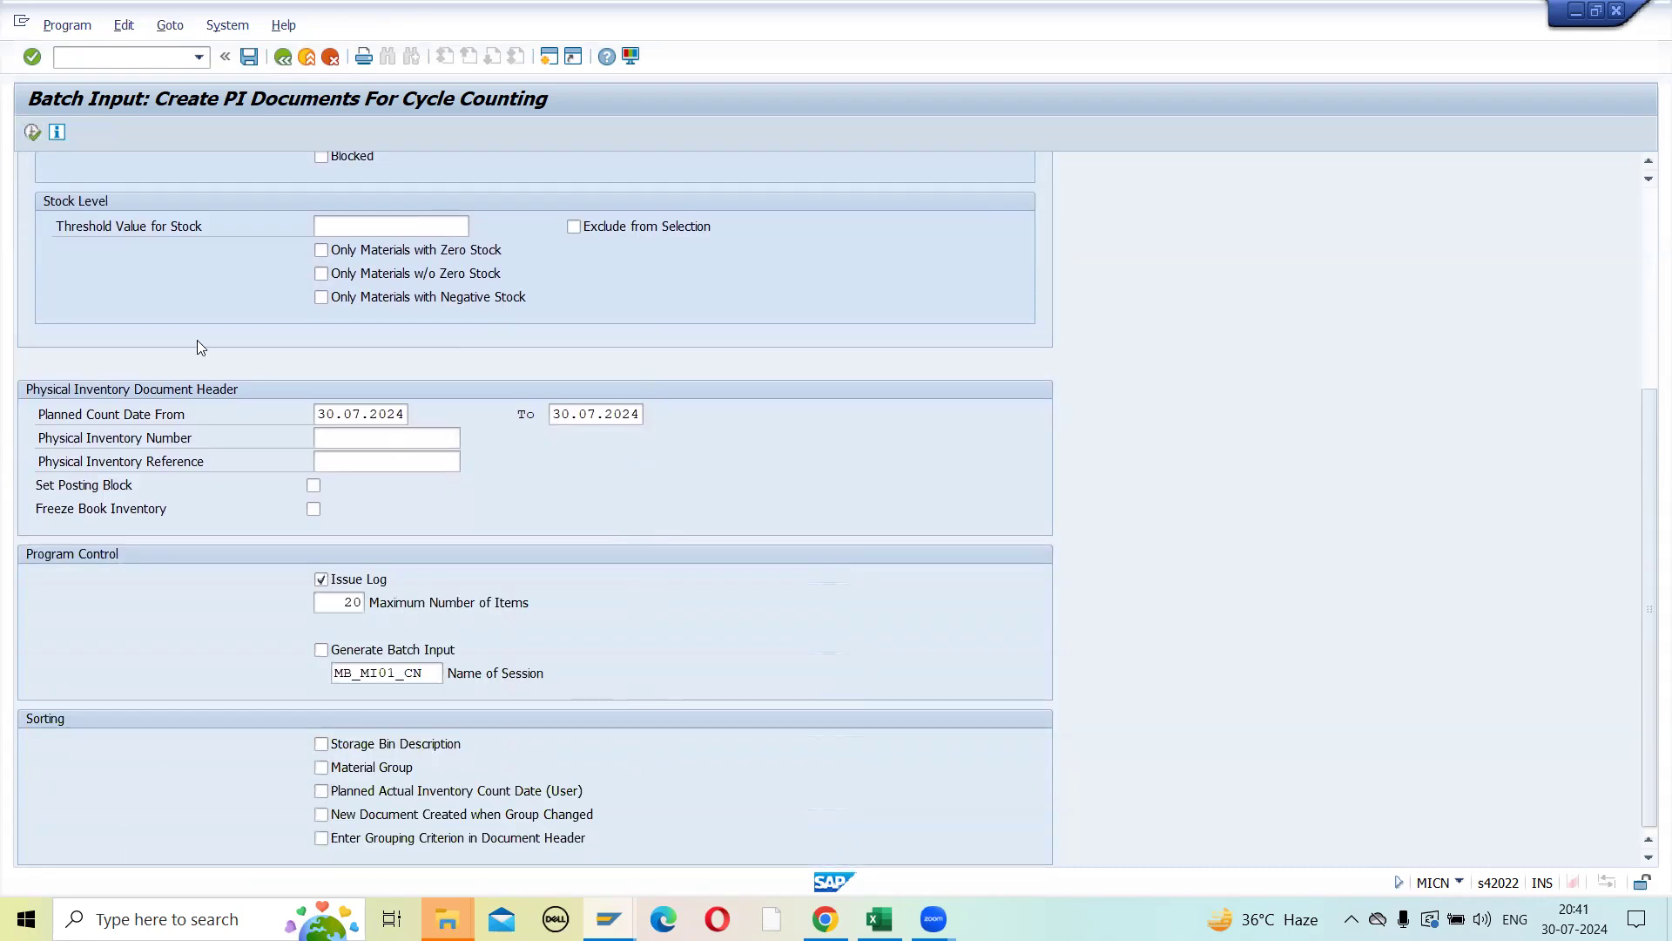
pyautogui.scroll(5, 226, 309)
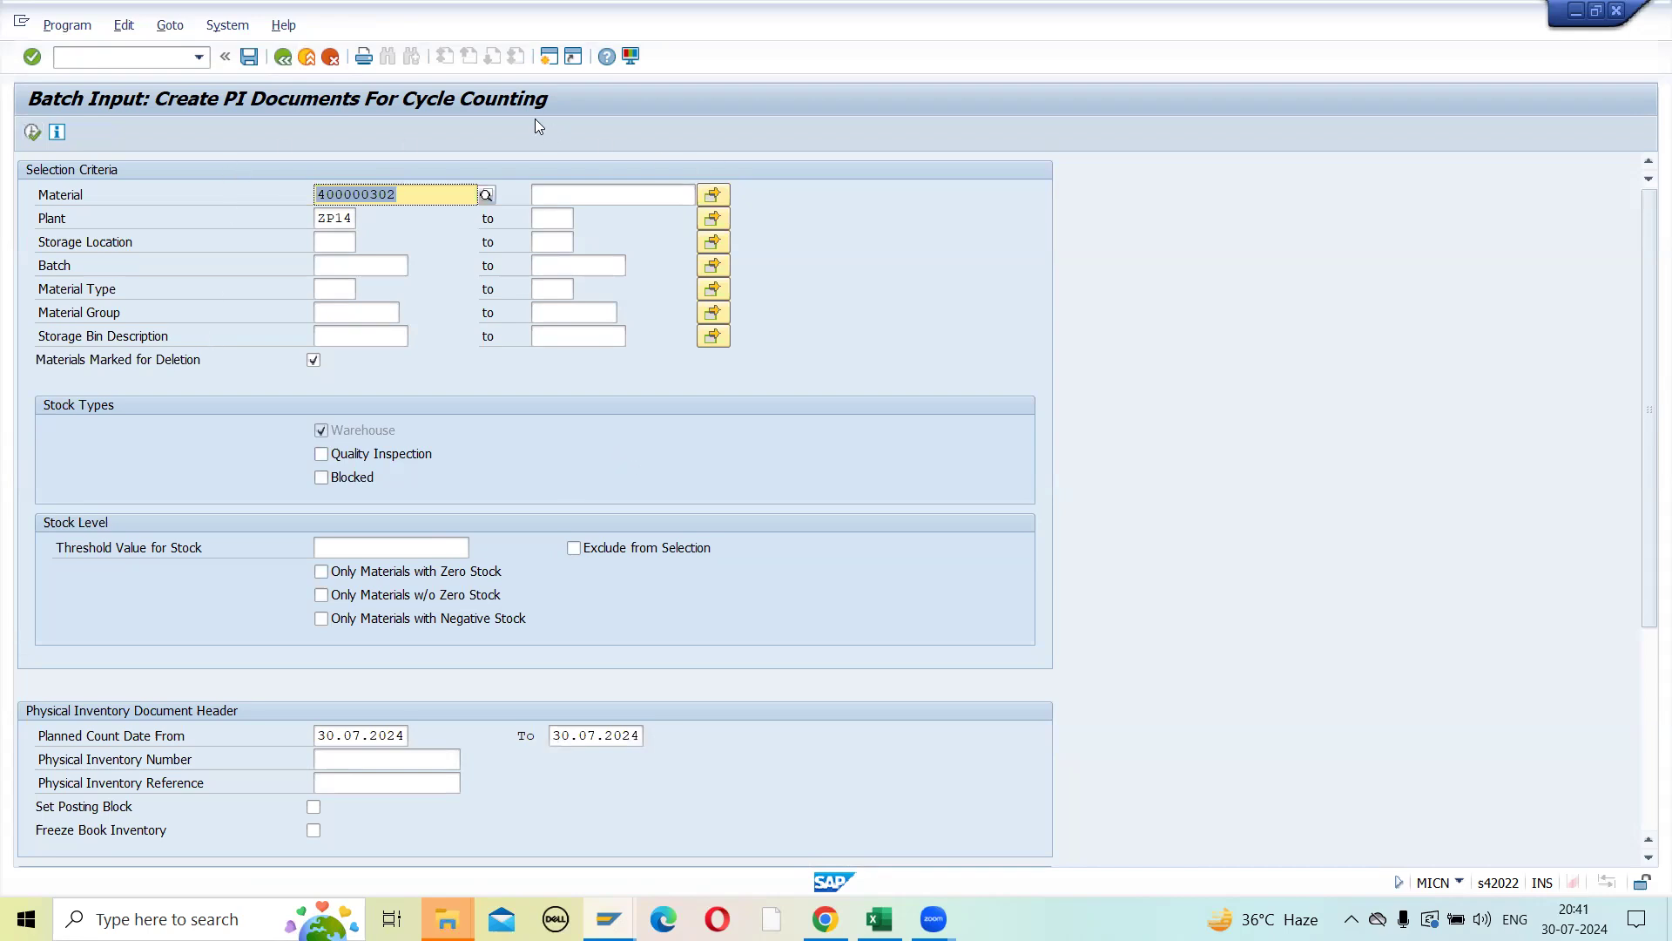
# - Start transaction MI01 and open the new items list for plant ZP14, storage location SL02
pyautogui.click(115, 59)
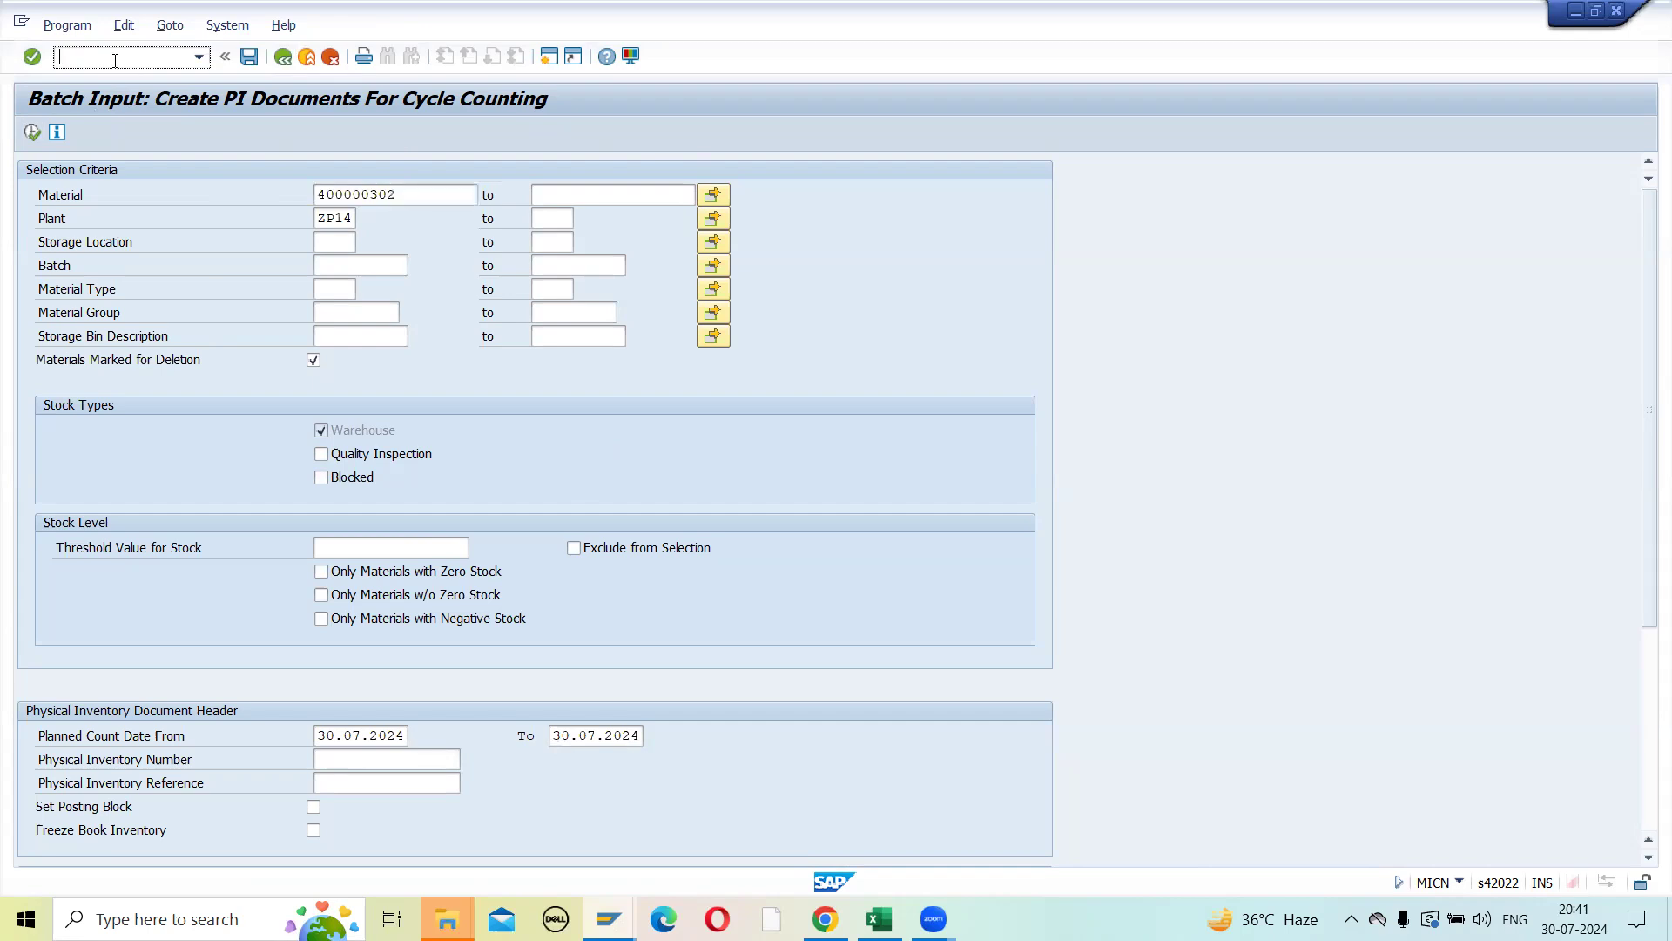
pyautogui.write('/NMI01')
pyautogui.press('Return')
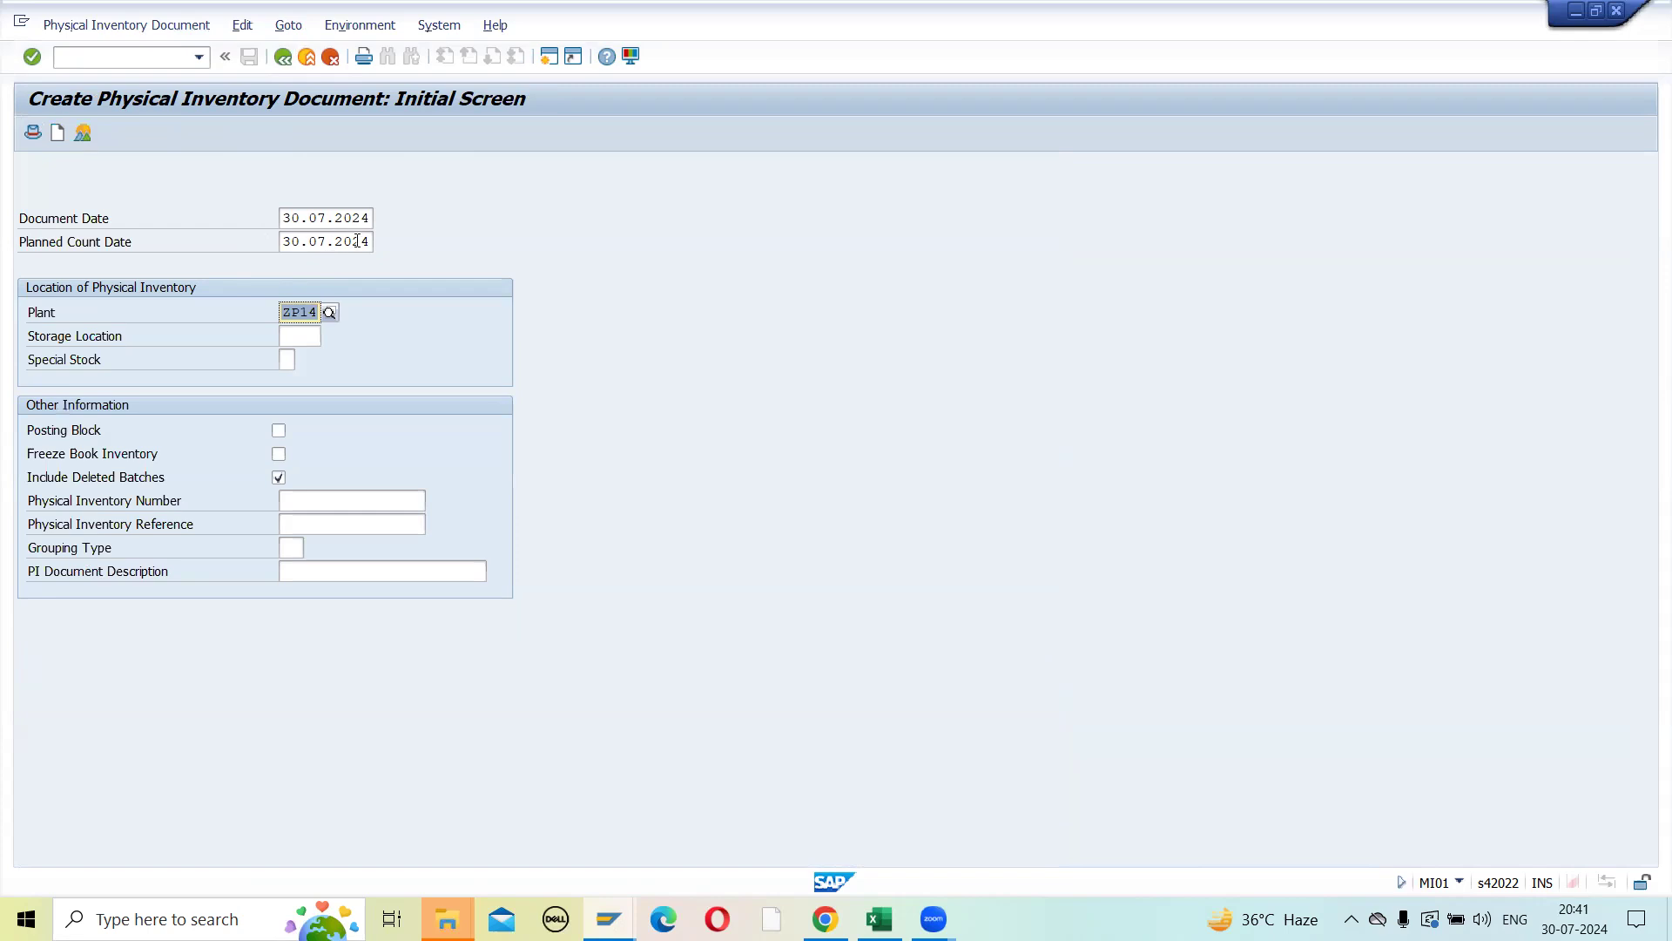
pyautogui.click(307, 337)
pyautogui.click(307, 337)
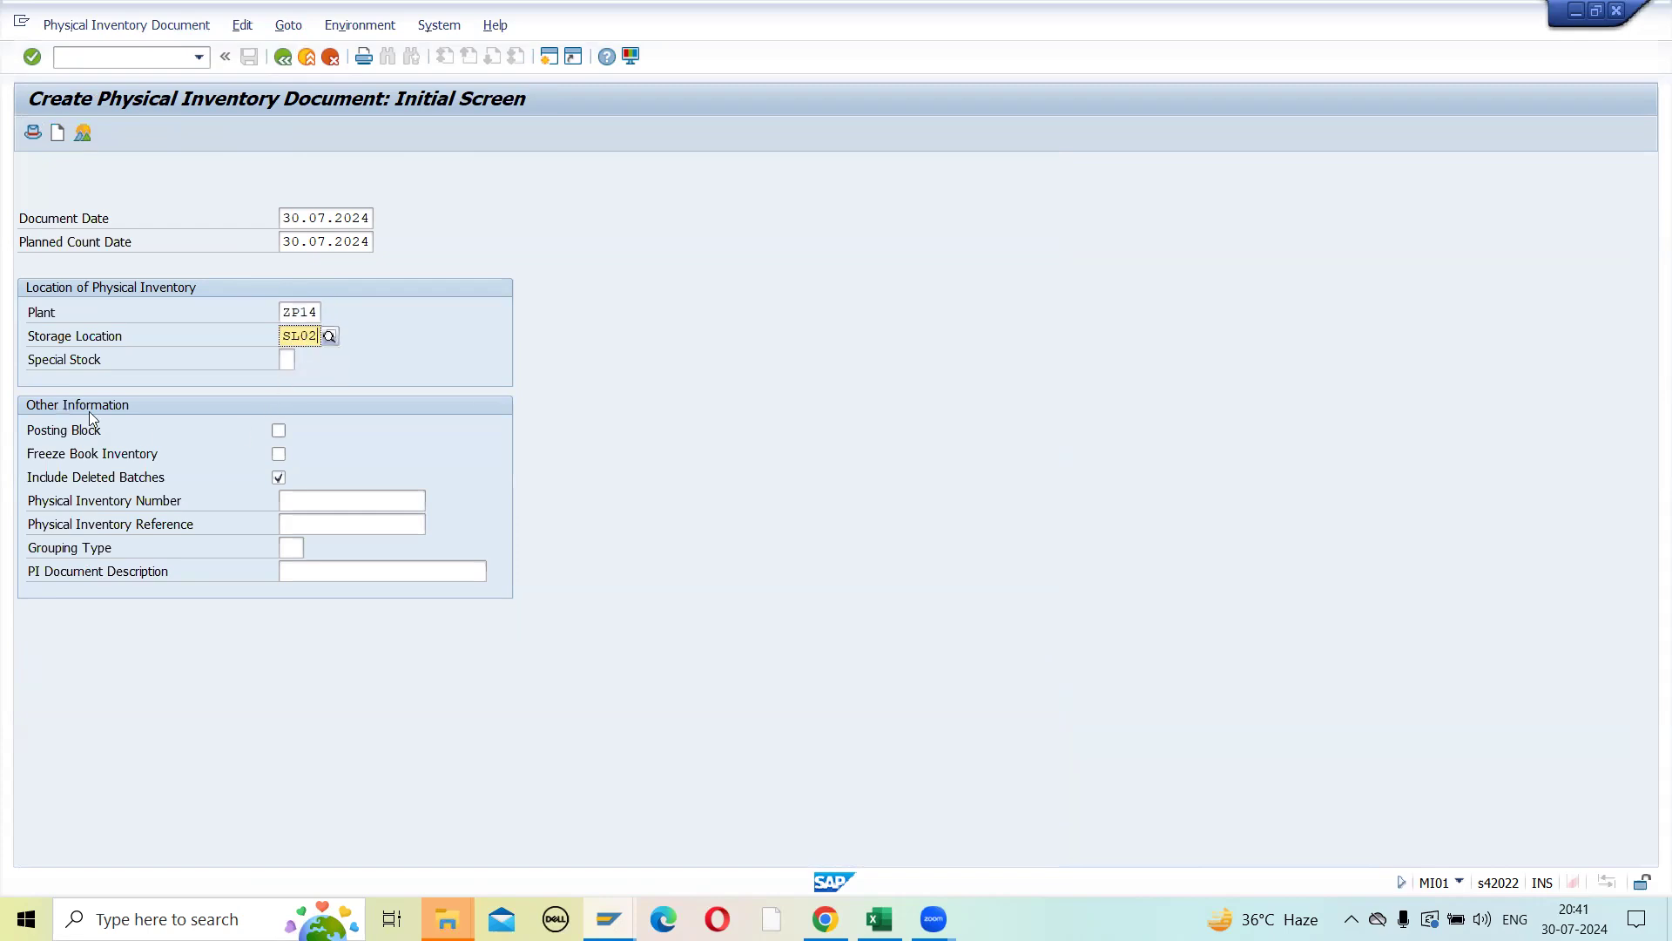
pyautogui.press('Return')
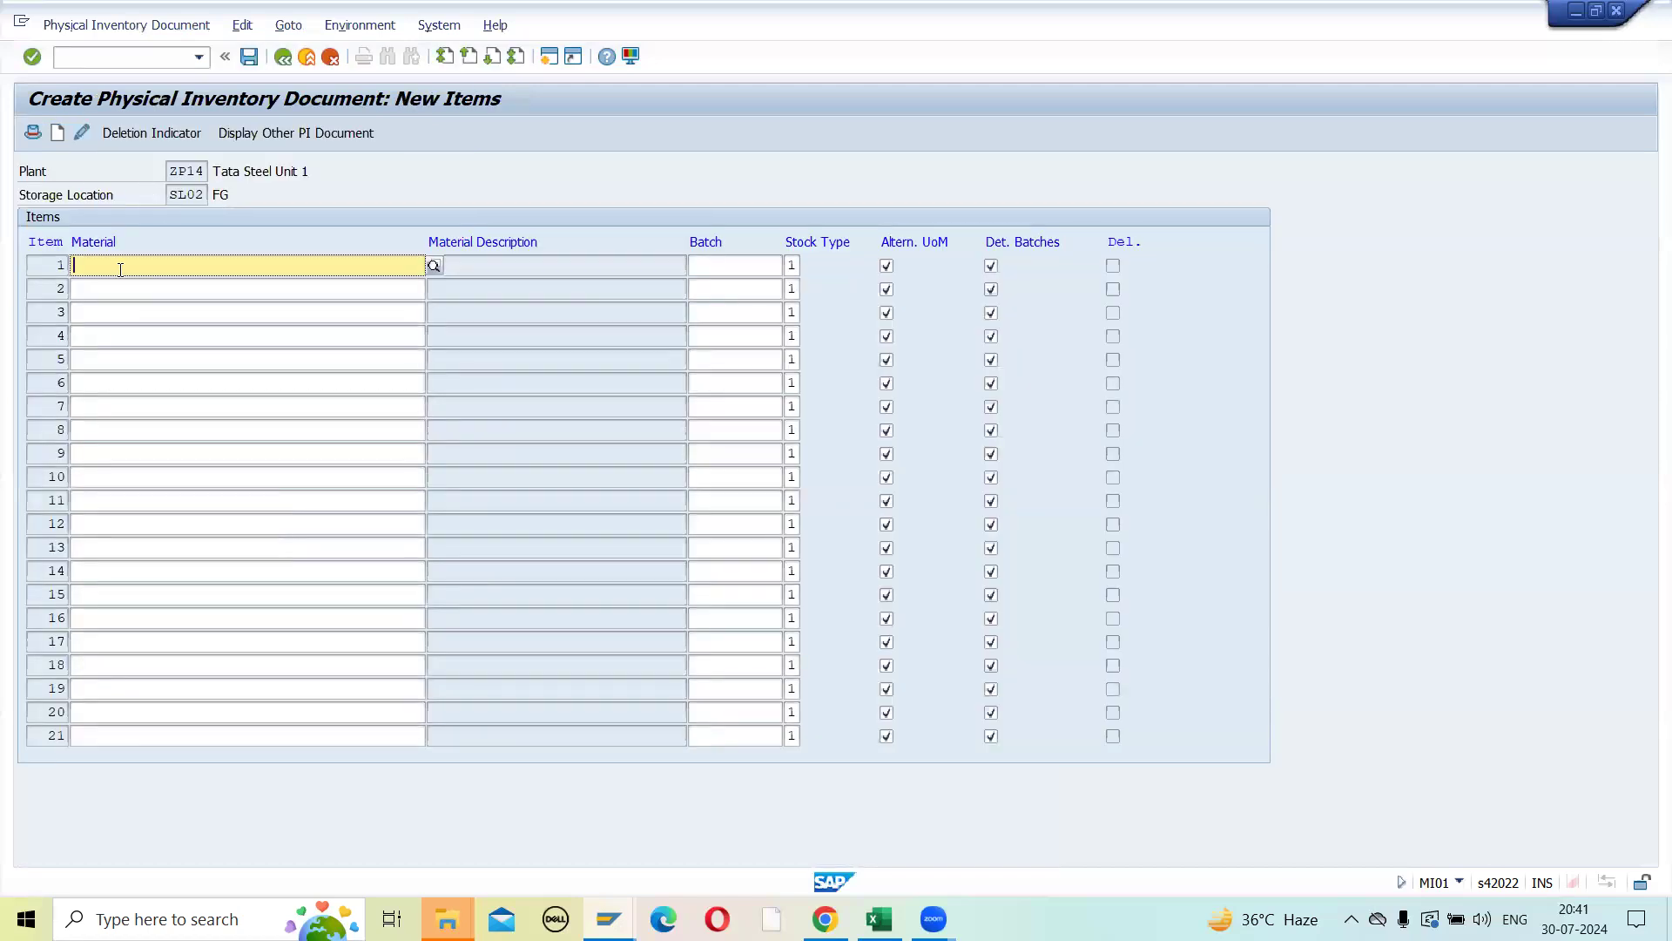
pyautogui.click(109, 296)
pyautogui.click(106, 318)
pyautogui.click(105, 353)
pyautogui.click(98, 336)
pyautogui.click(103, 310)
pyautogui.click(112, 265)
pyautogui.click(879, 919)
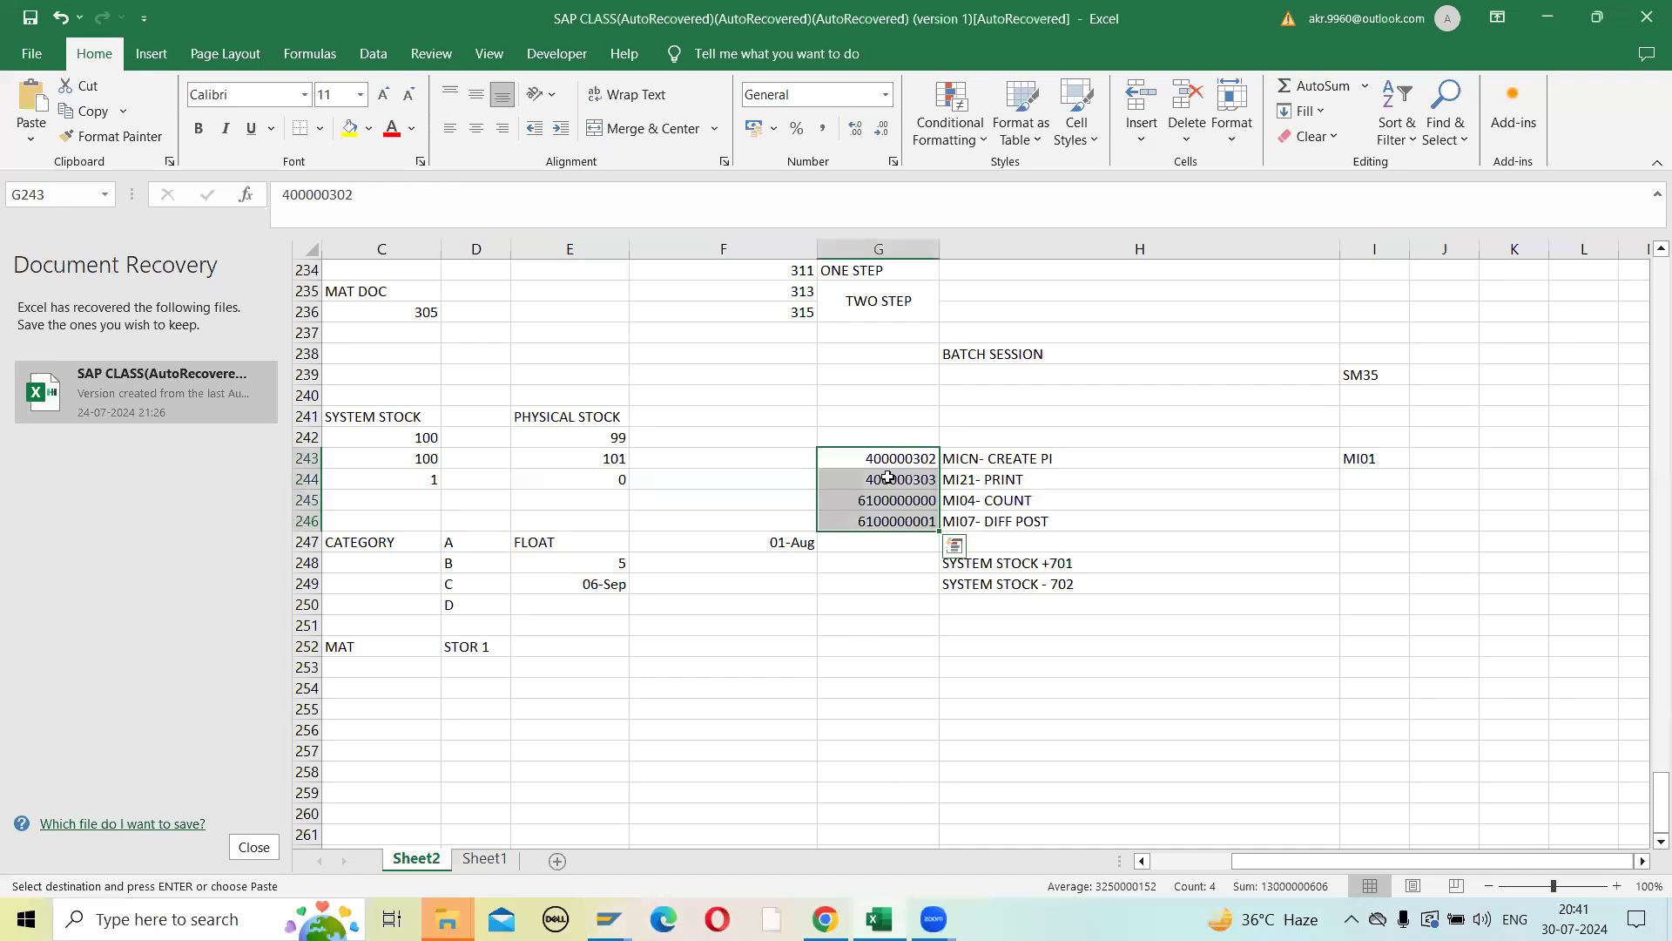
pyautogui.hotkey('alt', 'Tab')
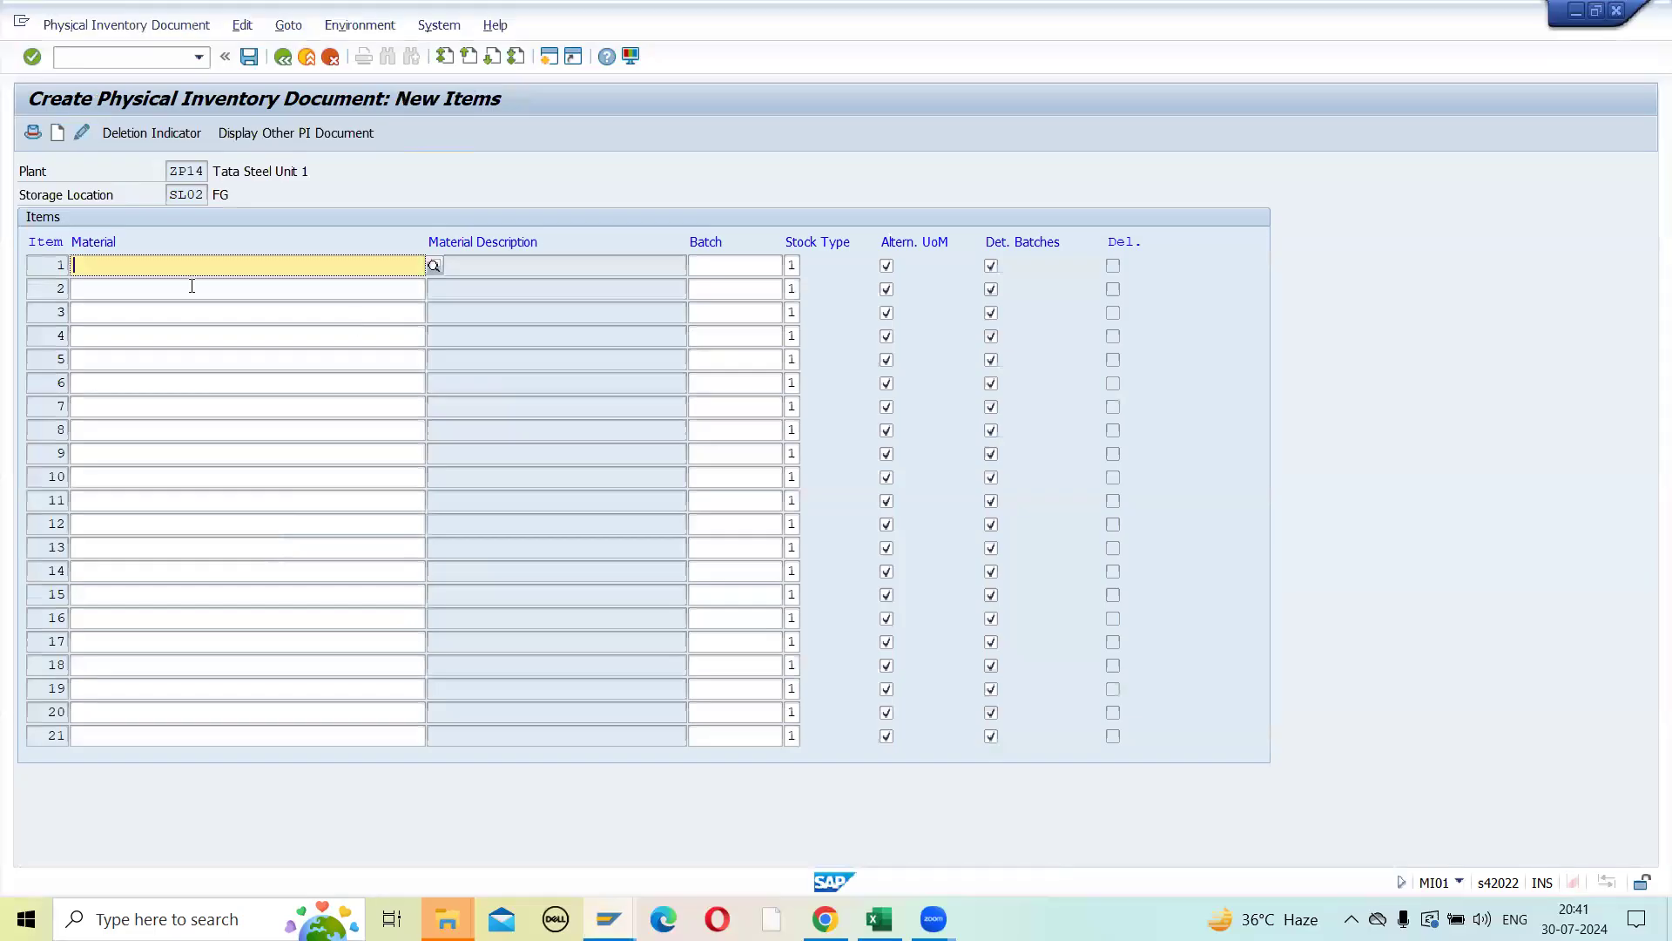
pyautogui.hotkey('ctrl', 'v')
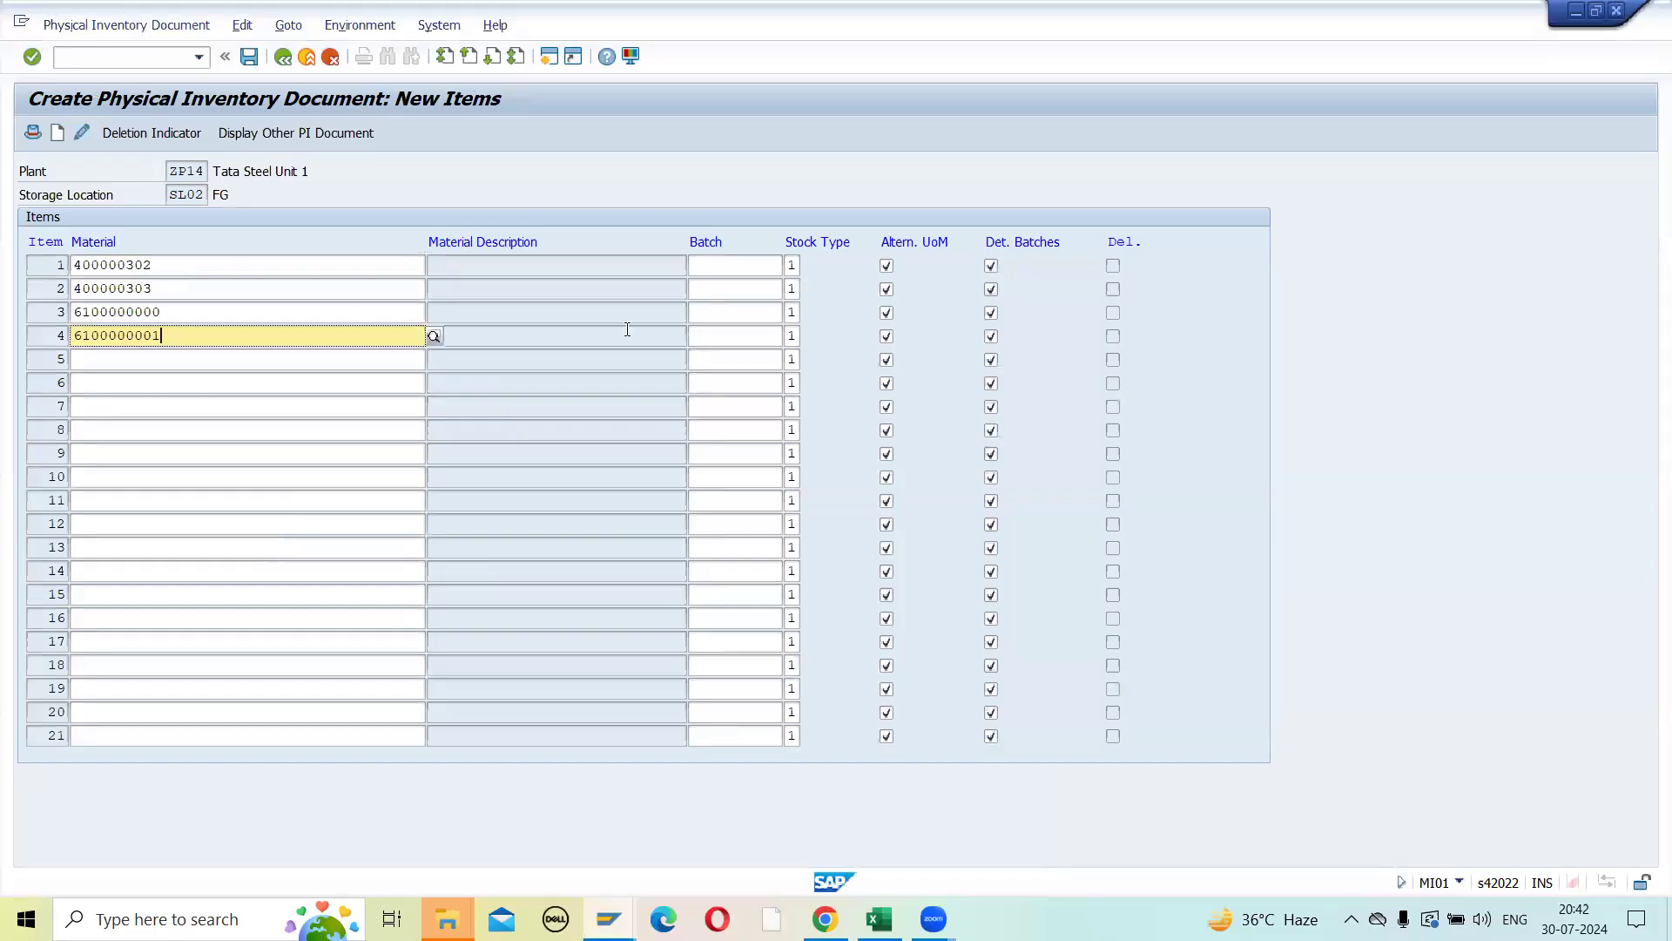
pyautogui.press('Return')
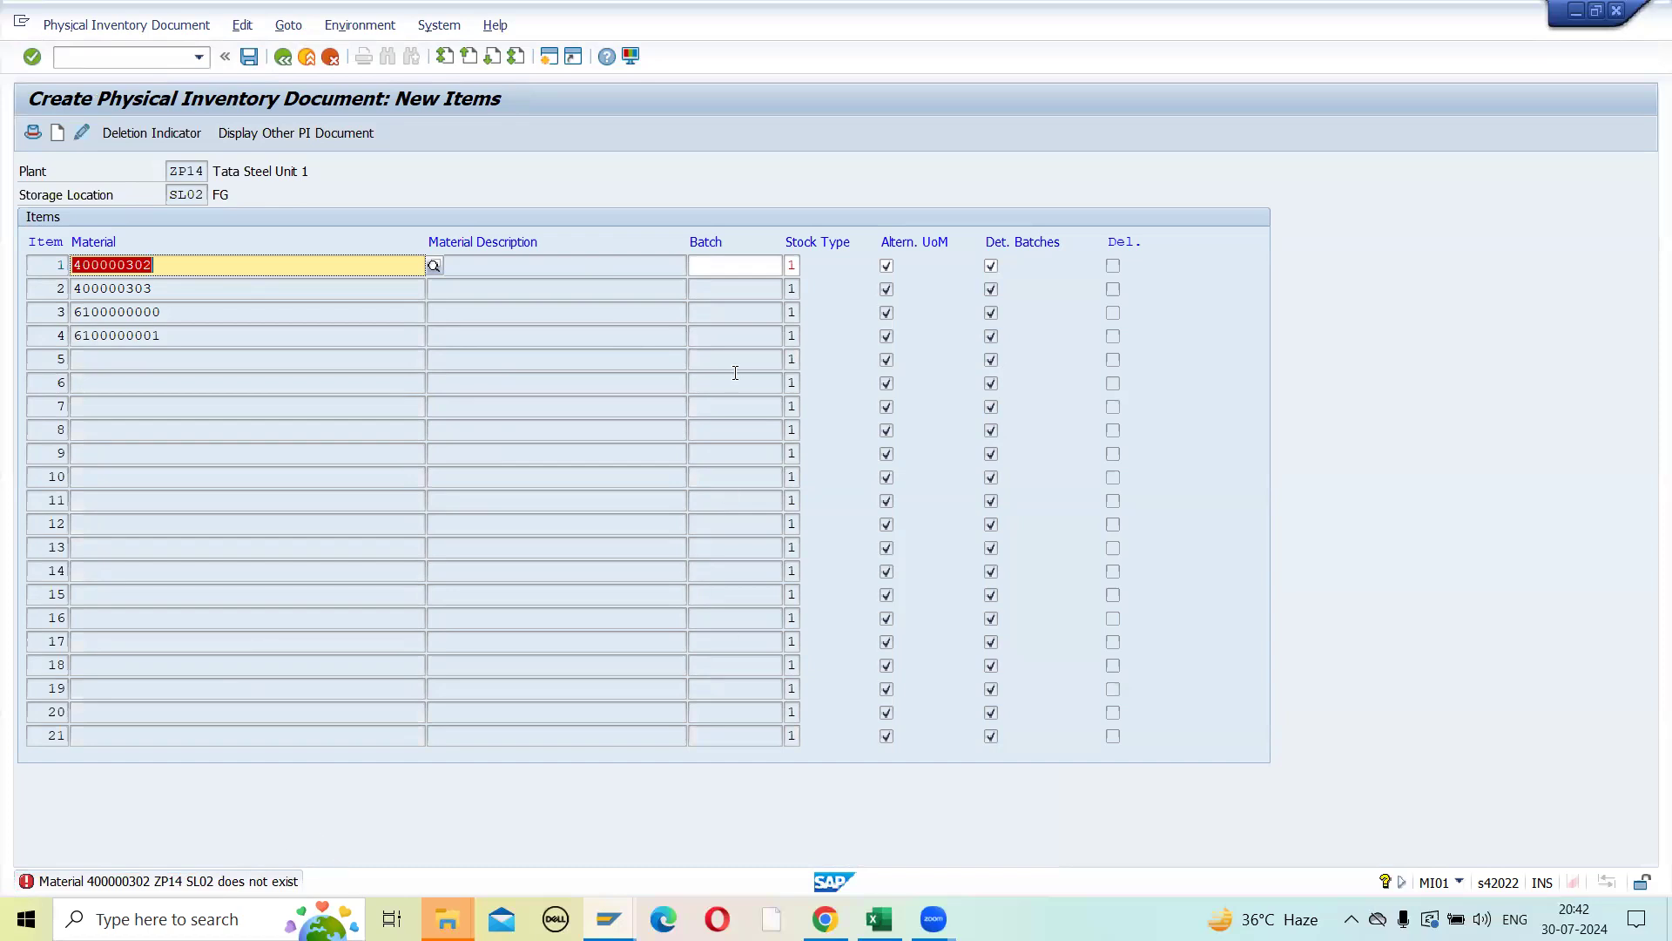
pyautogui.press('Return')
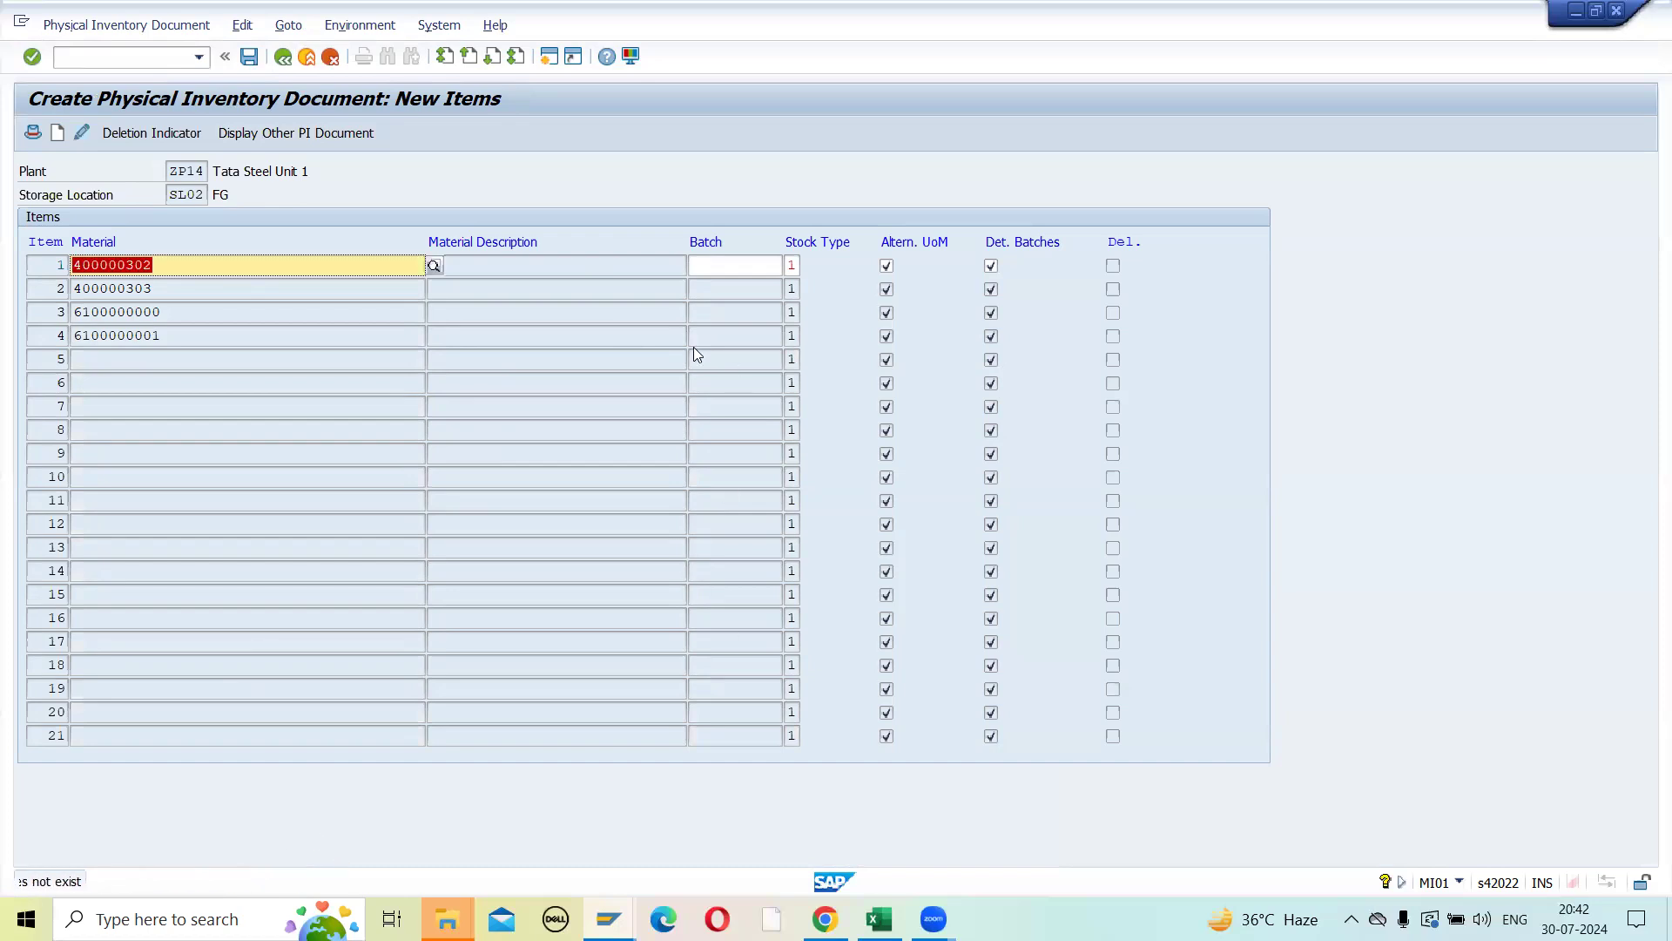
pyautogui.click(148, 61)
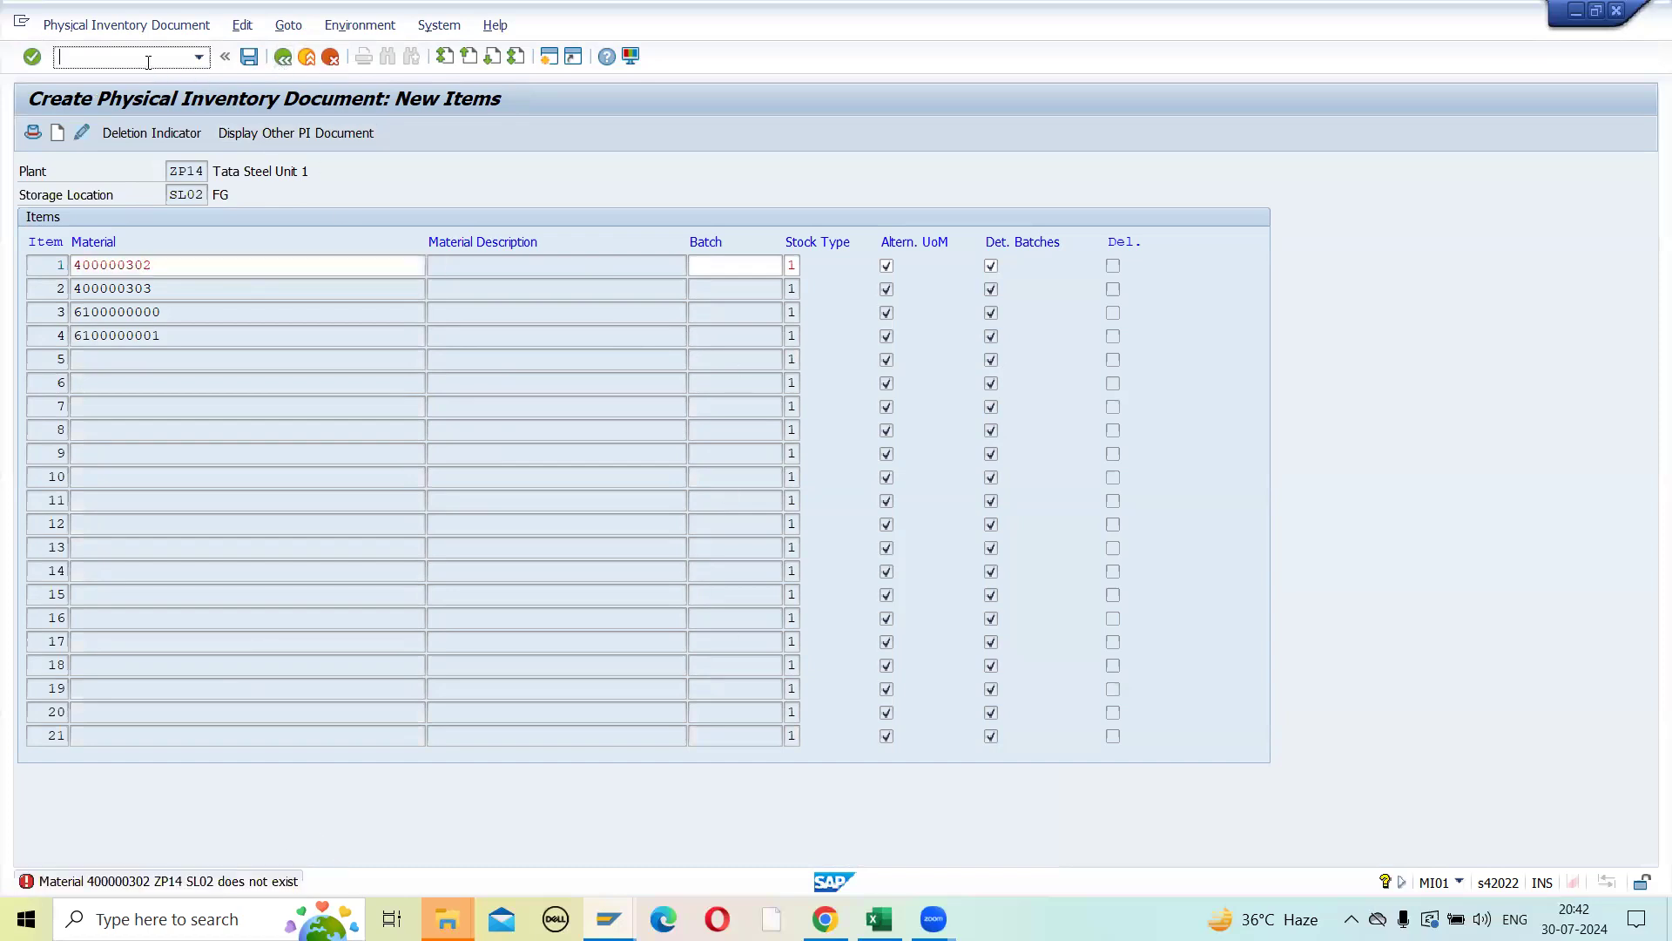